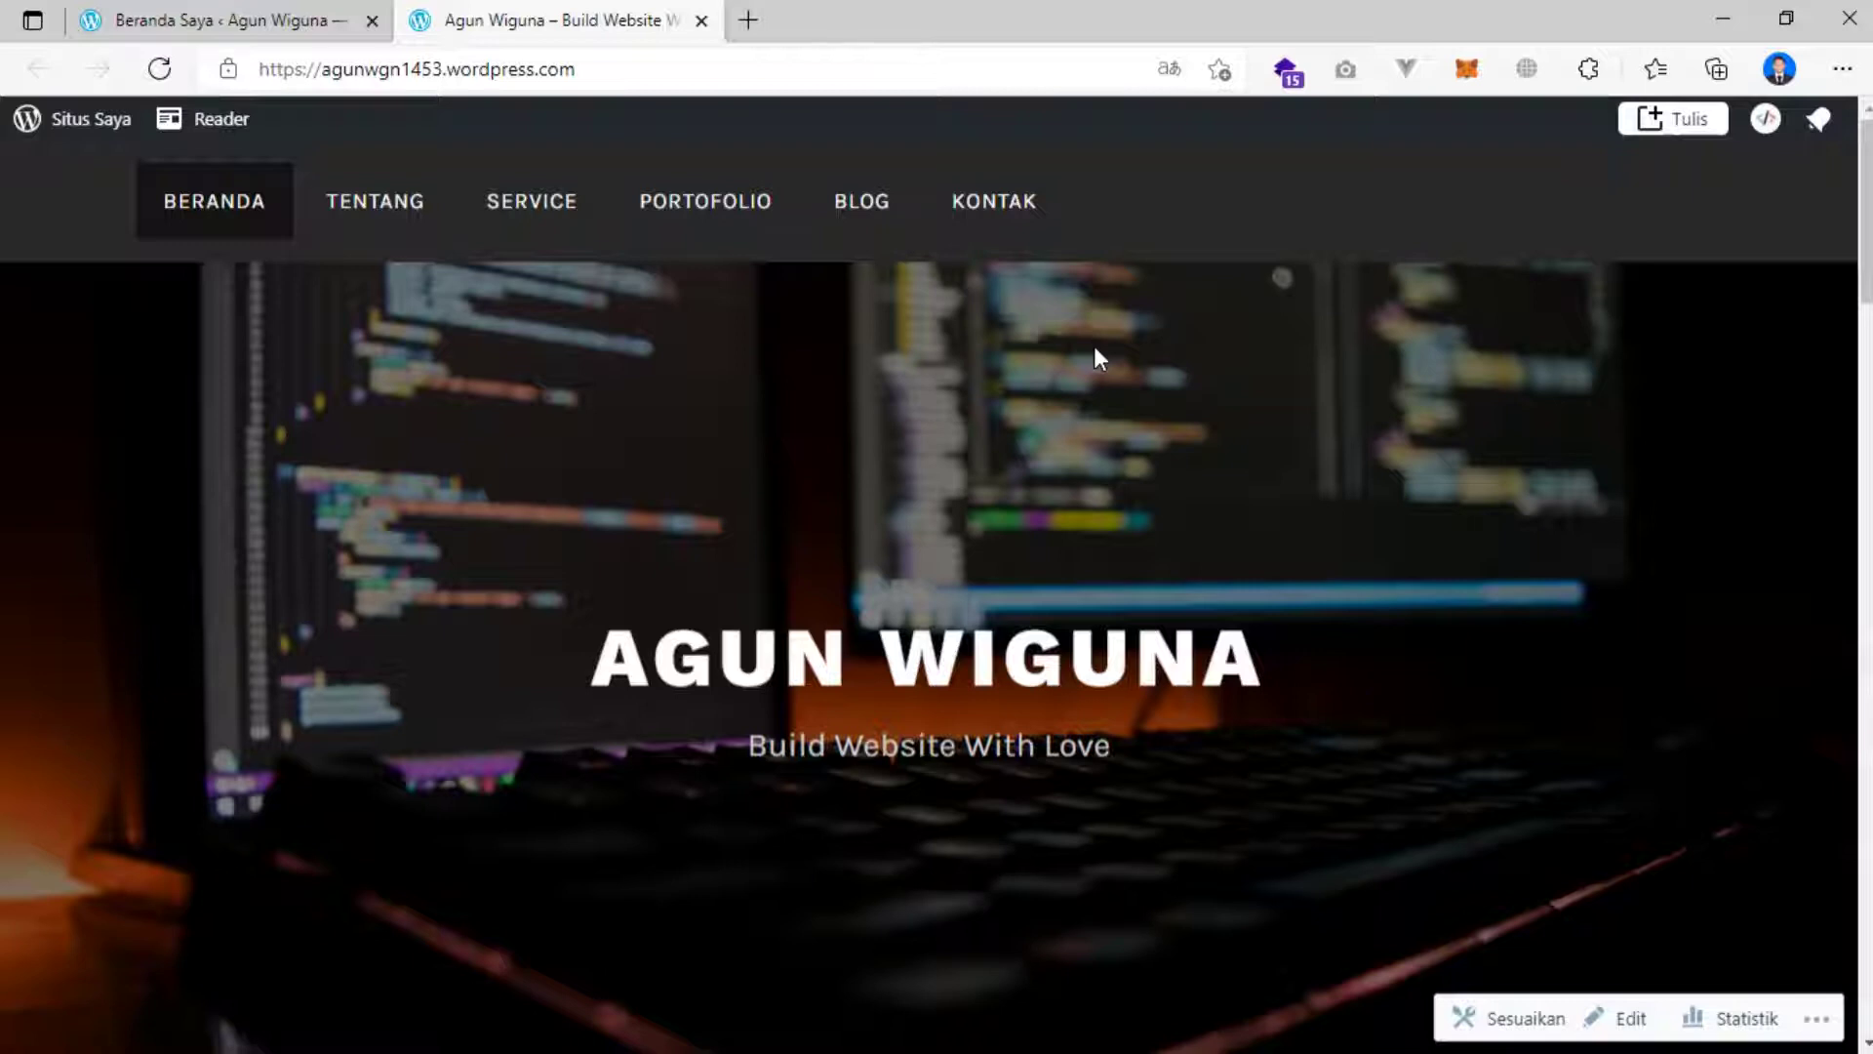
Scroll through the live site's homepage to review its current content.
{"action": "scroll", "coordinate": [802, 383], "scroll_direction": "down", "scroll_amount": 10}
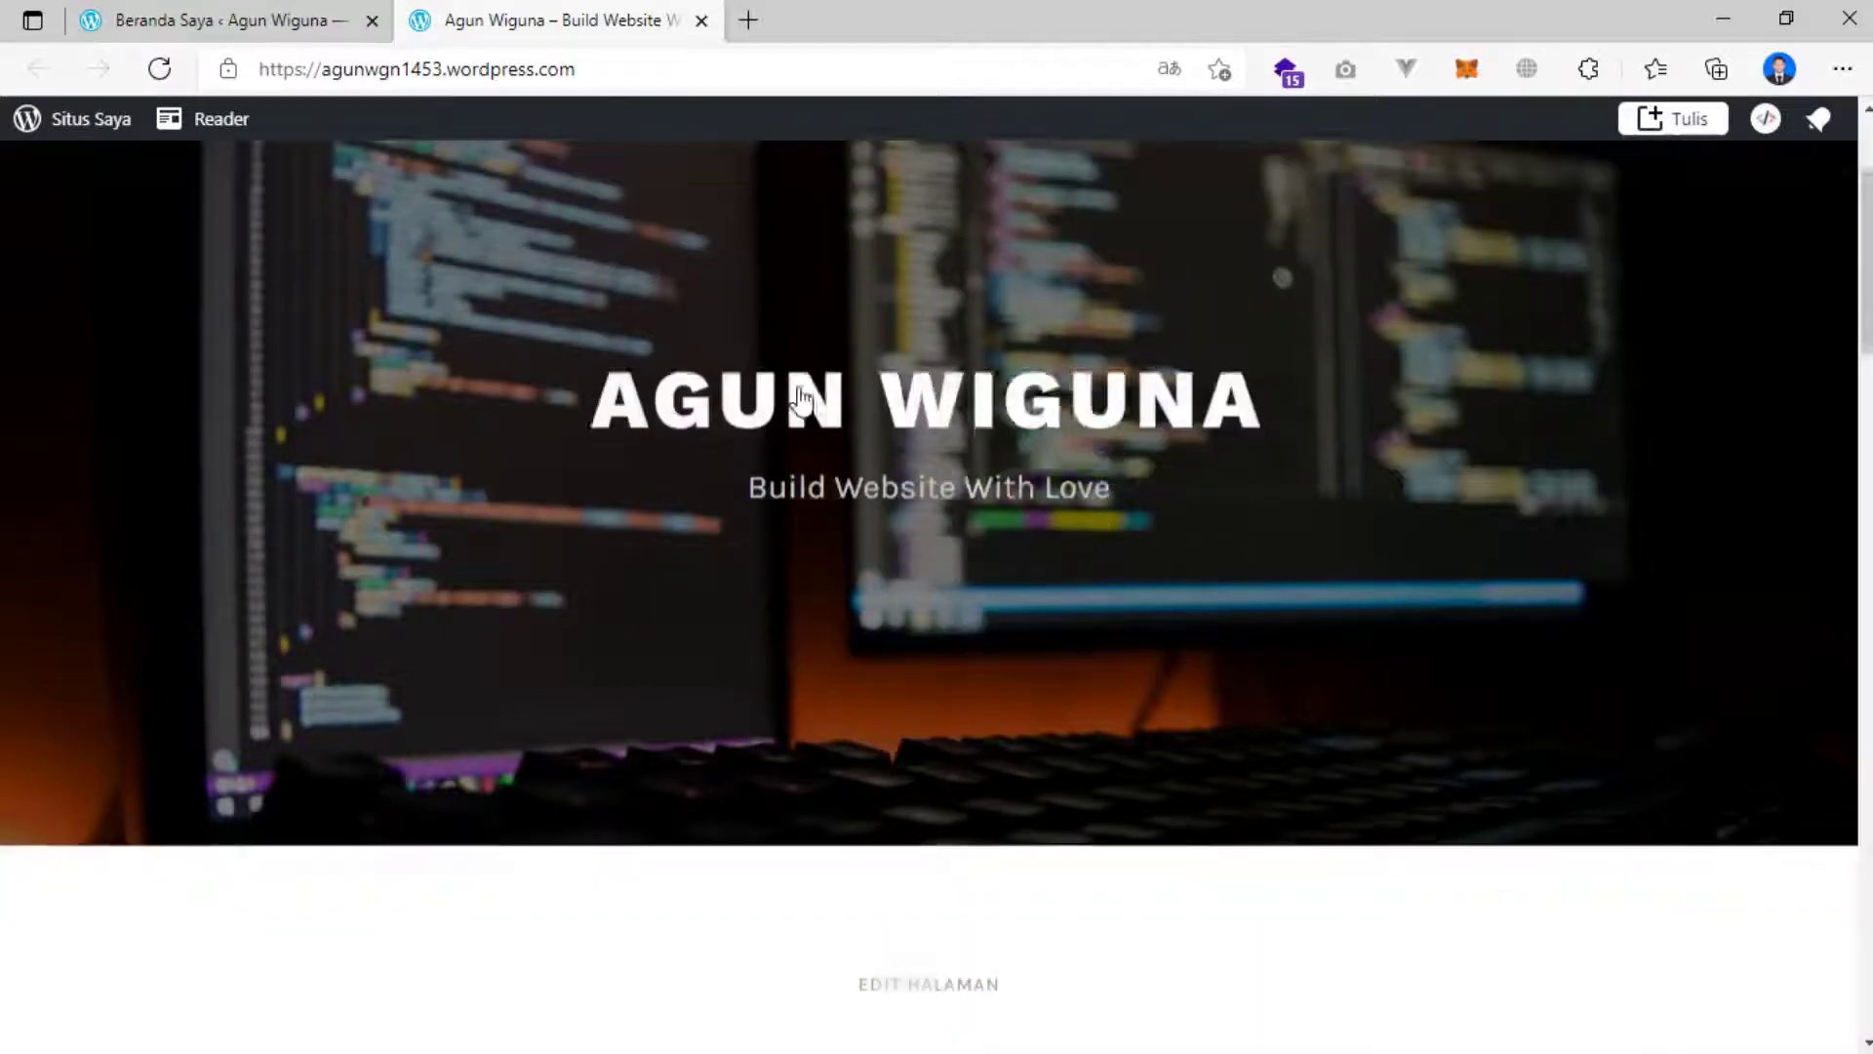
{"action": "scroll", "coordinate": [798, 390], "scroll_direction": "down", "scroll_amount": 5}
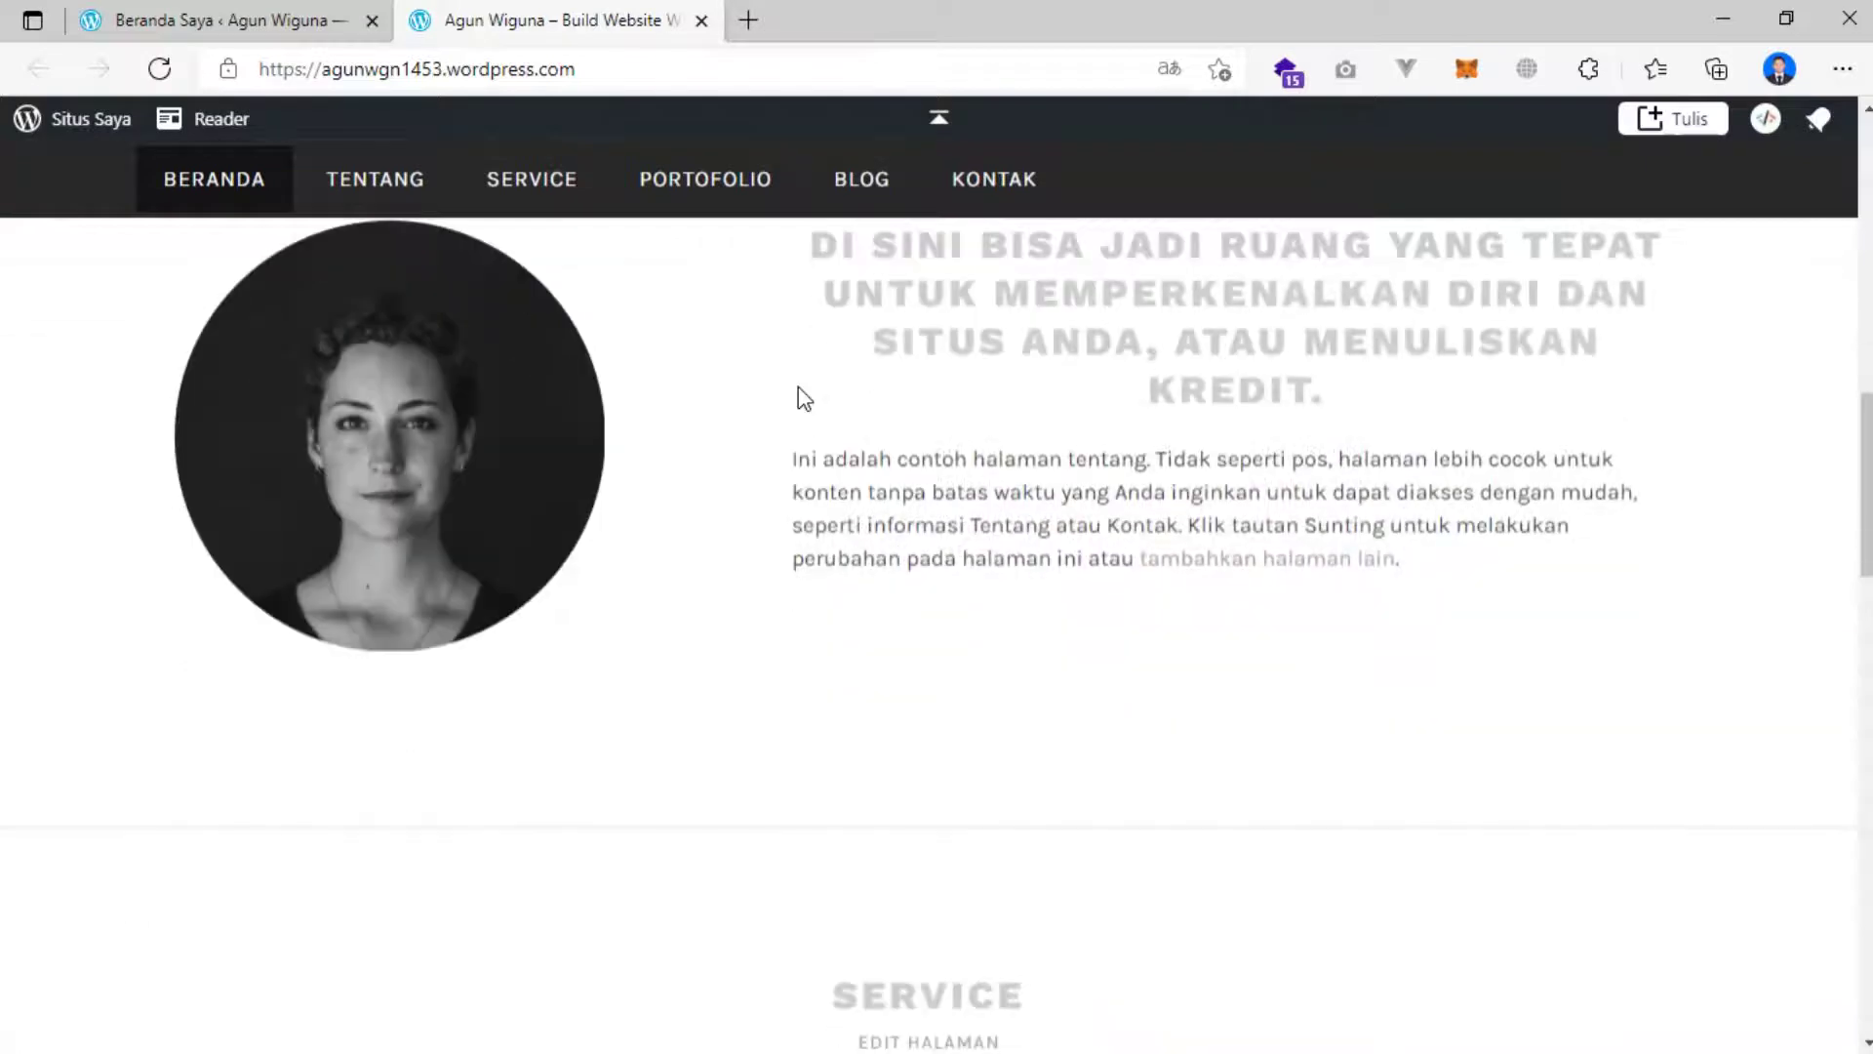
{"action": "scroll", "coordinate": [805, 400], "scroll_direction": "down", "scroll_amount": 4}
{"action": "scroll", "coordinate": [819, 427], "scroll_direction": "down", "scroll_amount": 10}
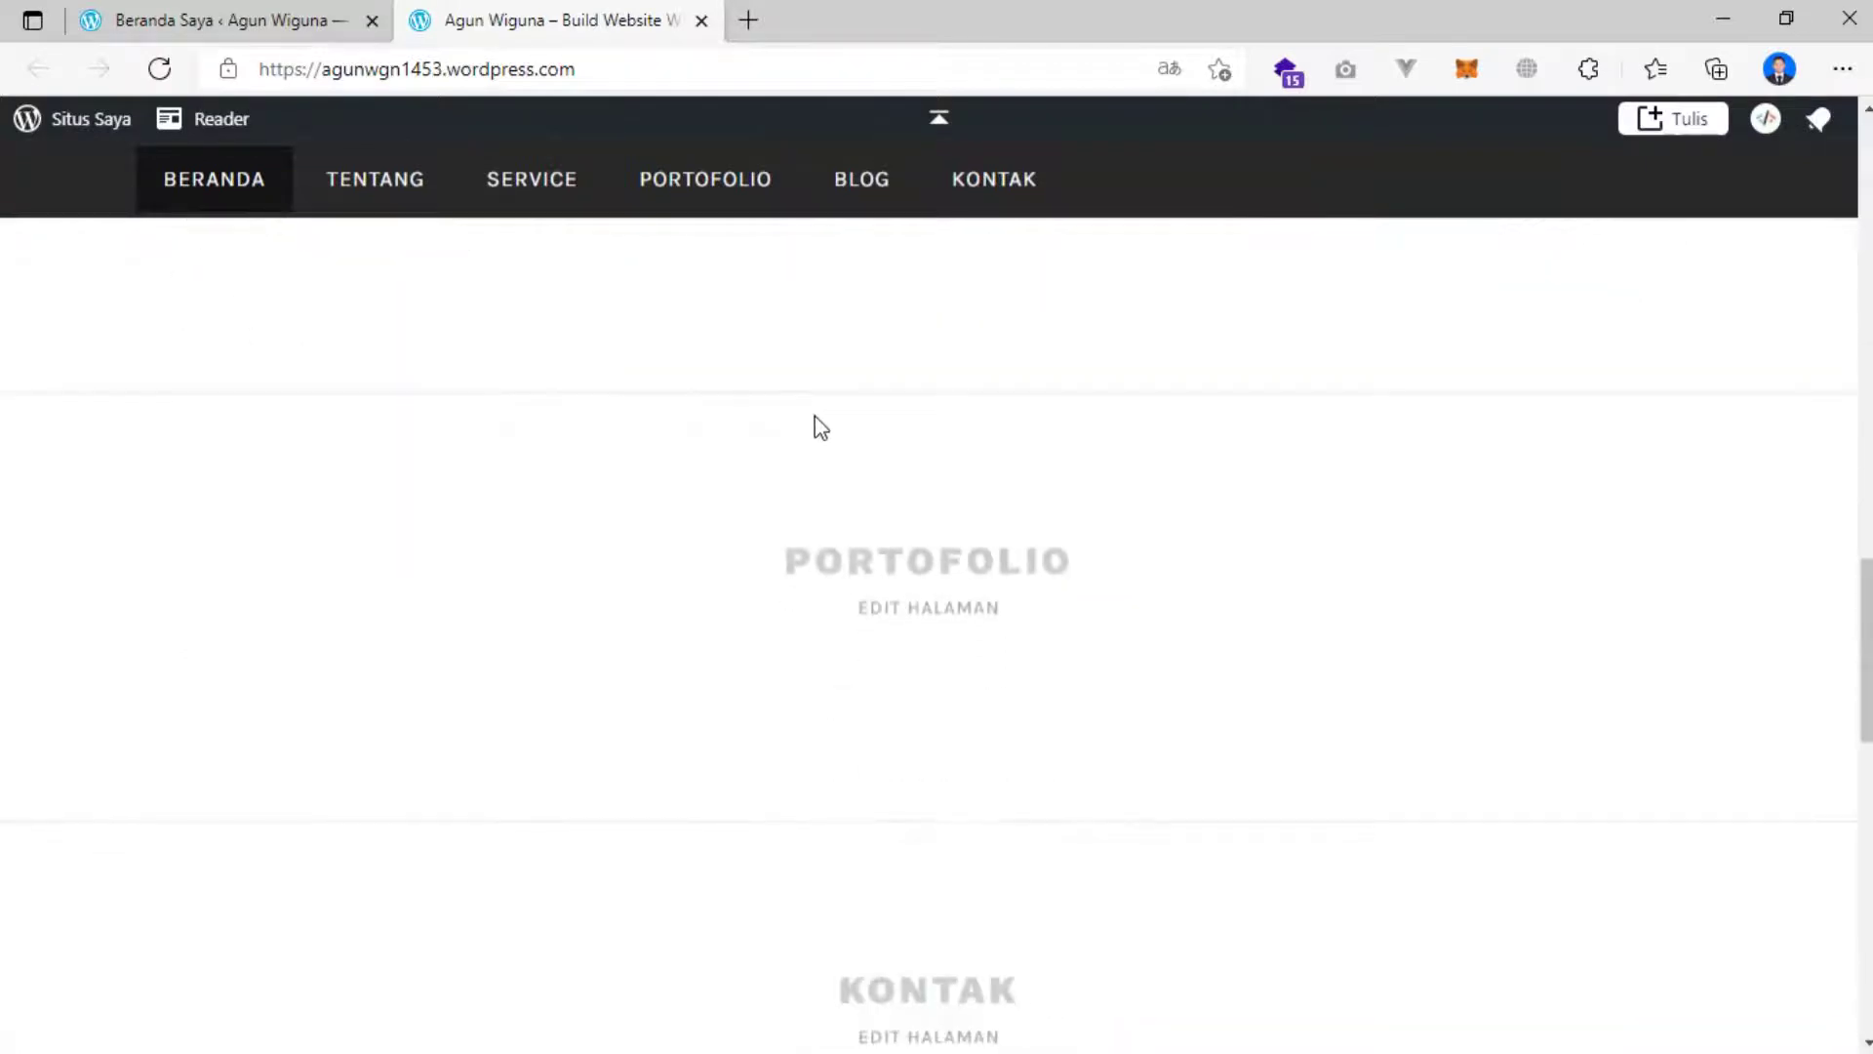
{"action": "scroll", "coordinate": [824, 497], "scroll_direction": "down", "scroll_amount": 3}
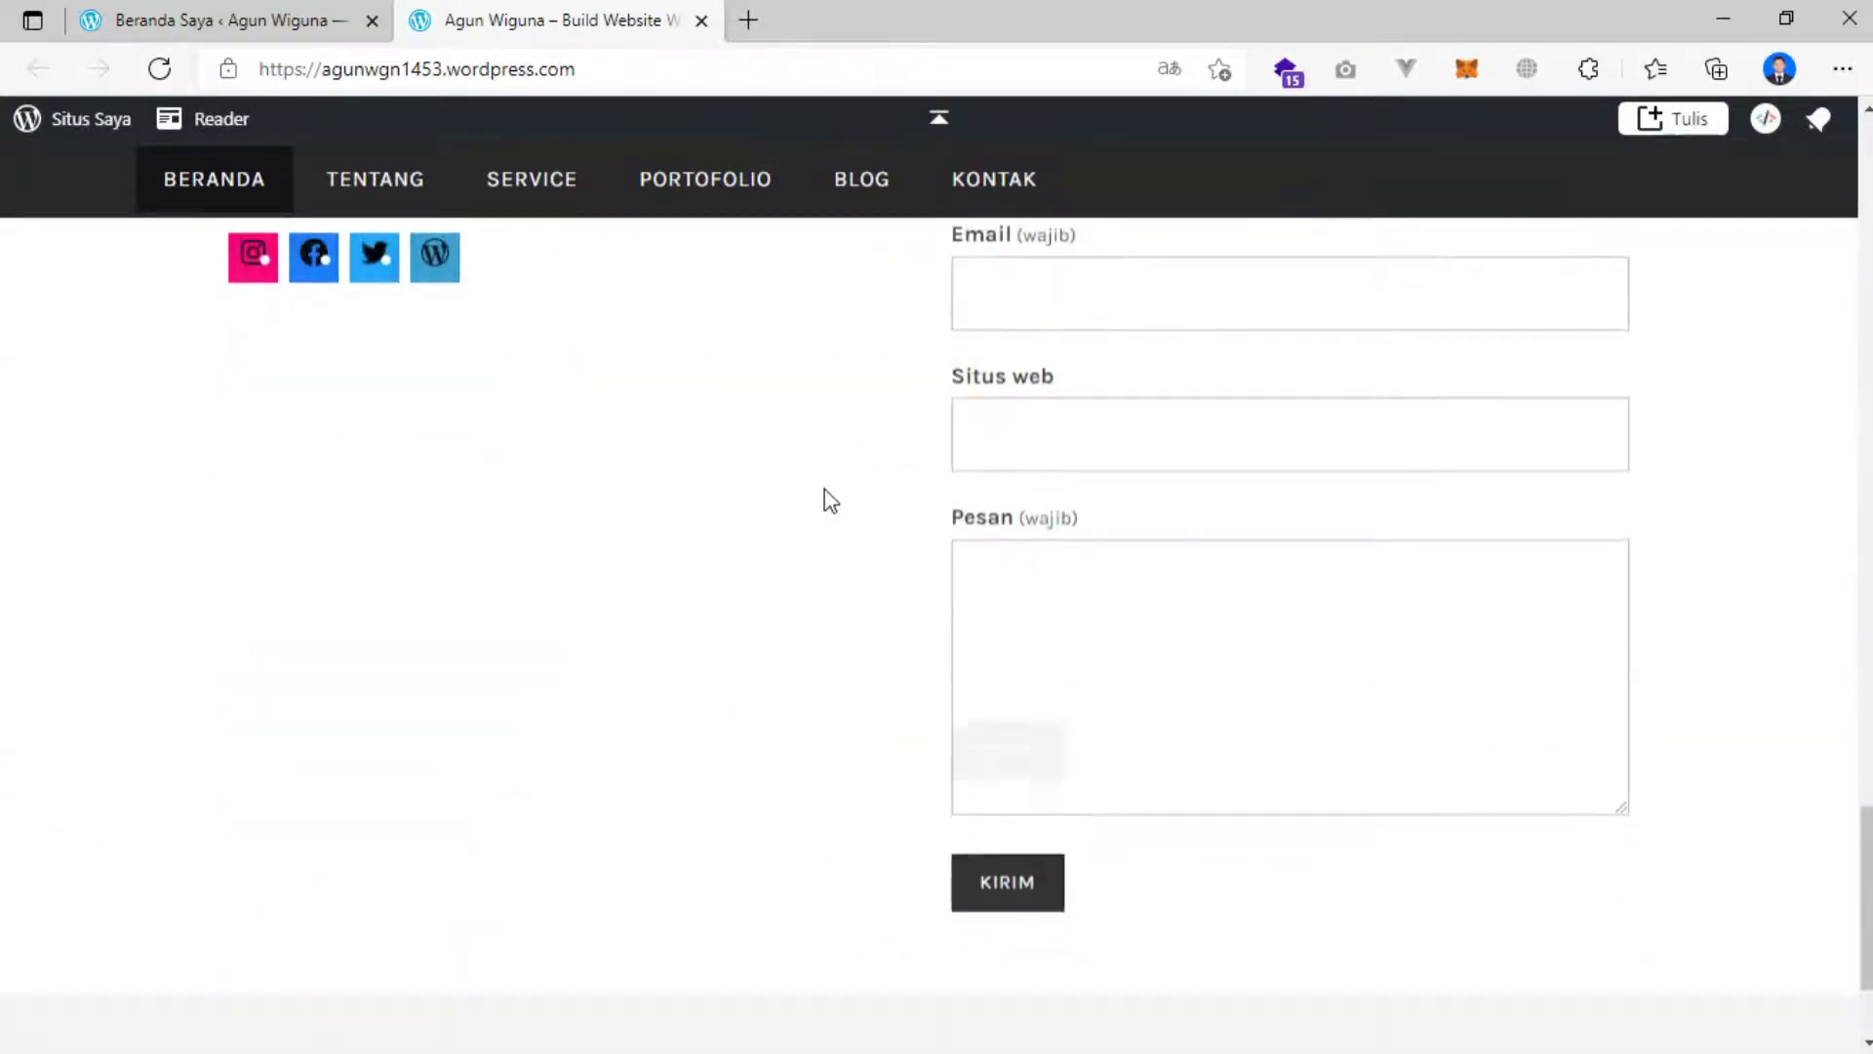
{"action": "scroll", "coordinate": [825, 498], "scroll_direction": "up", "scroll_amount": 12}
{"action": "scroll", "coordinate": [824, 495], "scroll_direction": "up", "scroll_amount": 8}
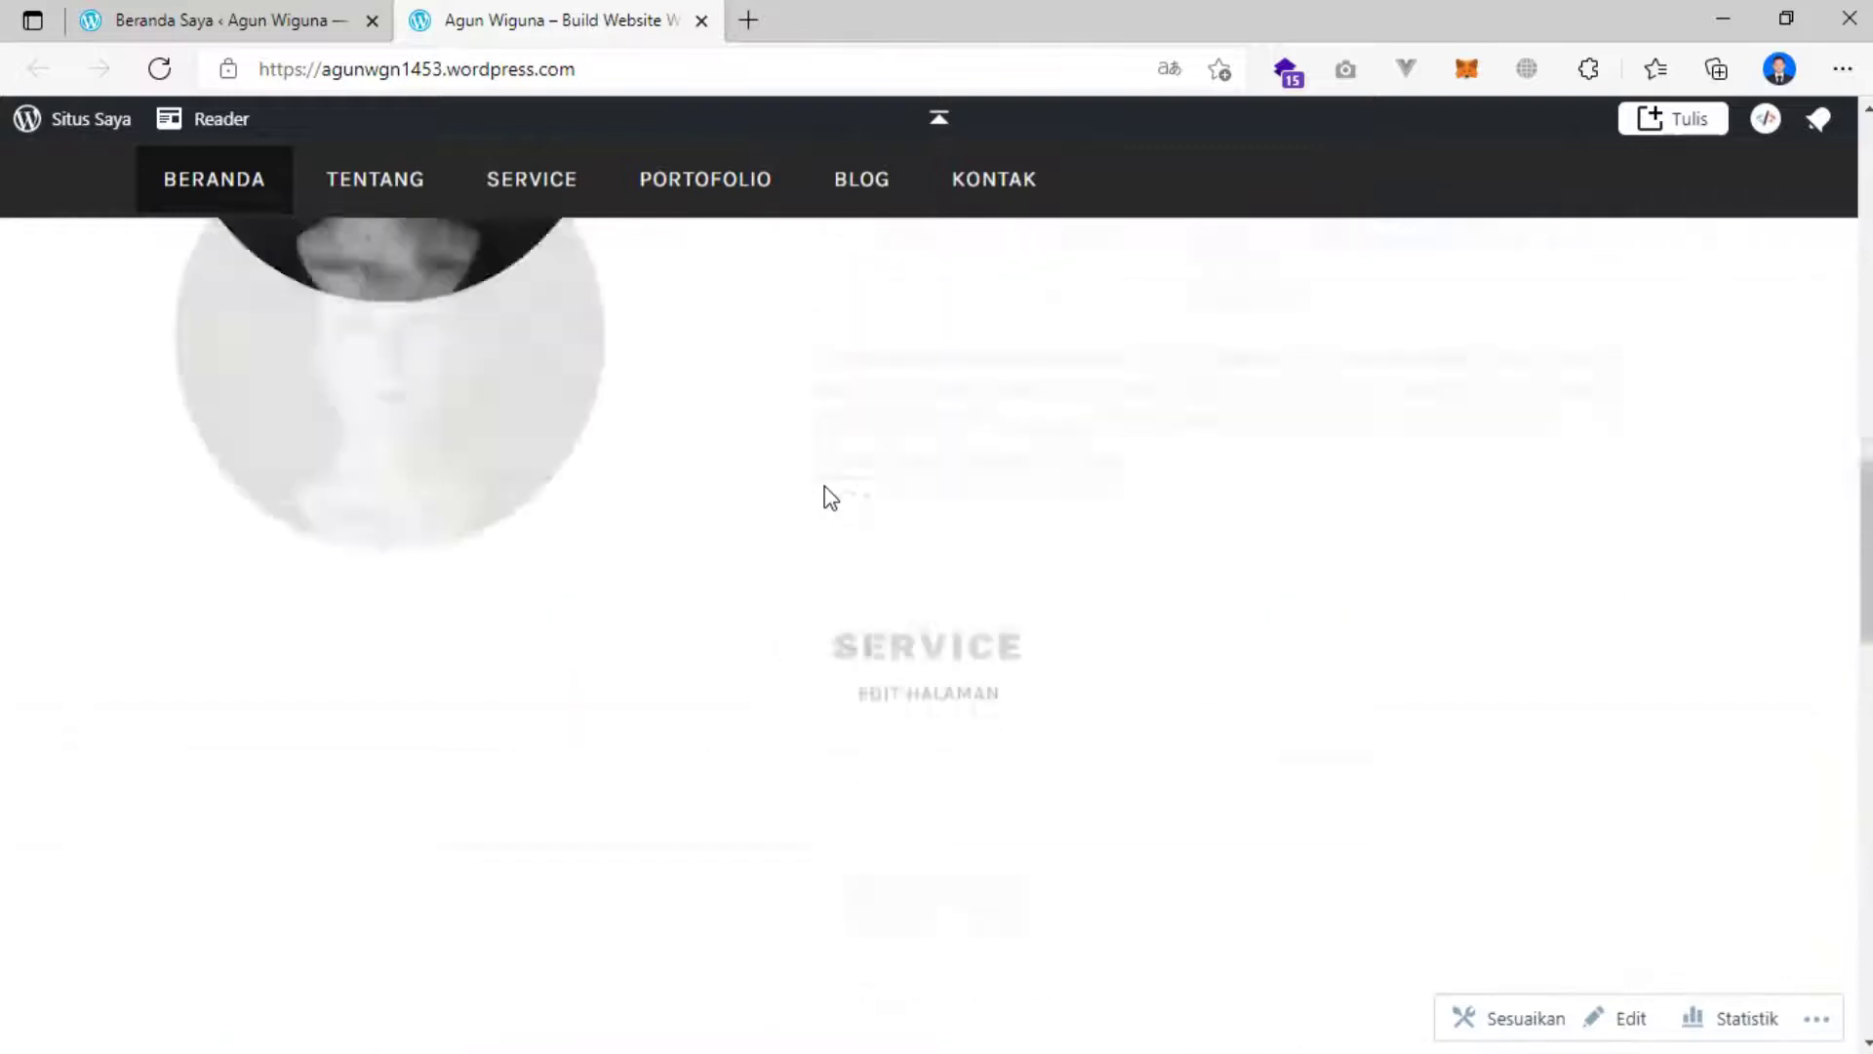
{"action": "scroll", "coordinate": [862, 488], "scroll_direction": "up", "scroll_amount": 4}
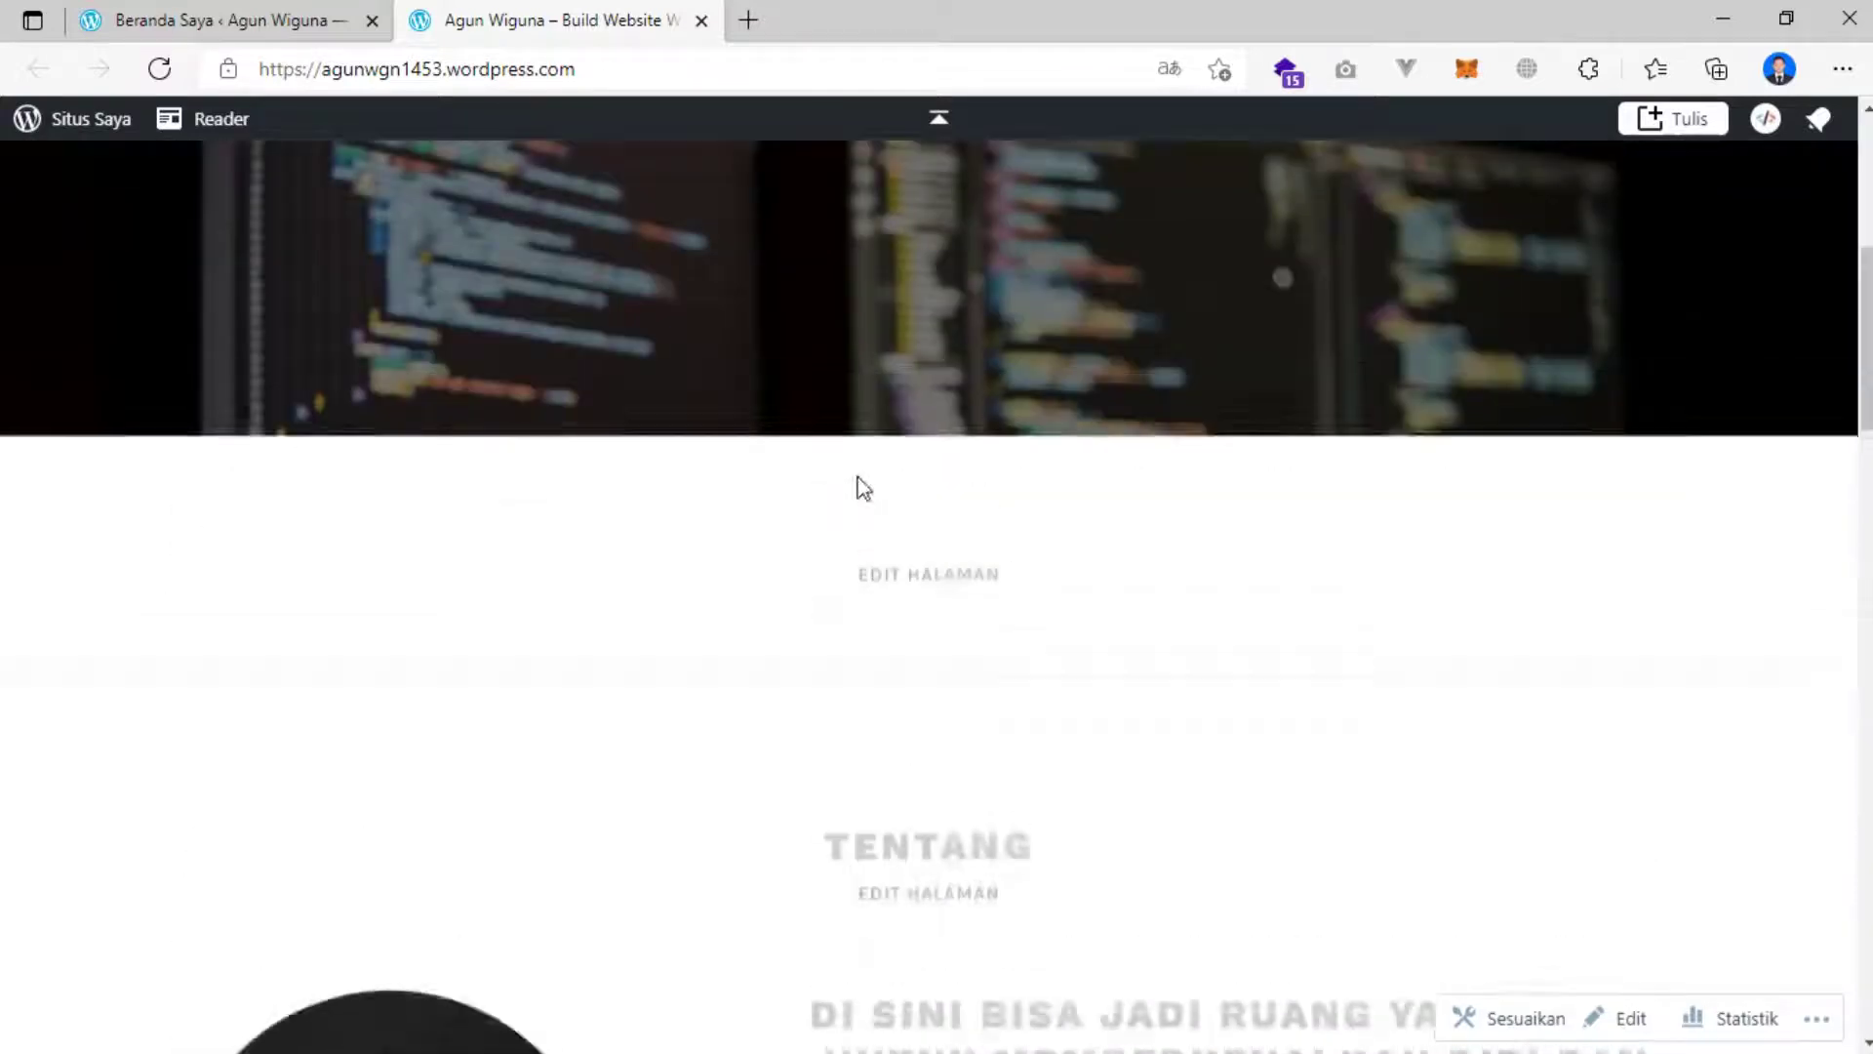
{"action": "scroll", "coordinate": [862, 487], "scroll_direction": "down", "scroll_amount": 10}
{"action": "scroll", "coordinate": [863, 487], "scroll_direction": "down", "scroll_amount": 9}
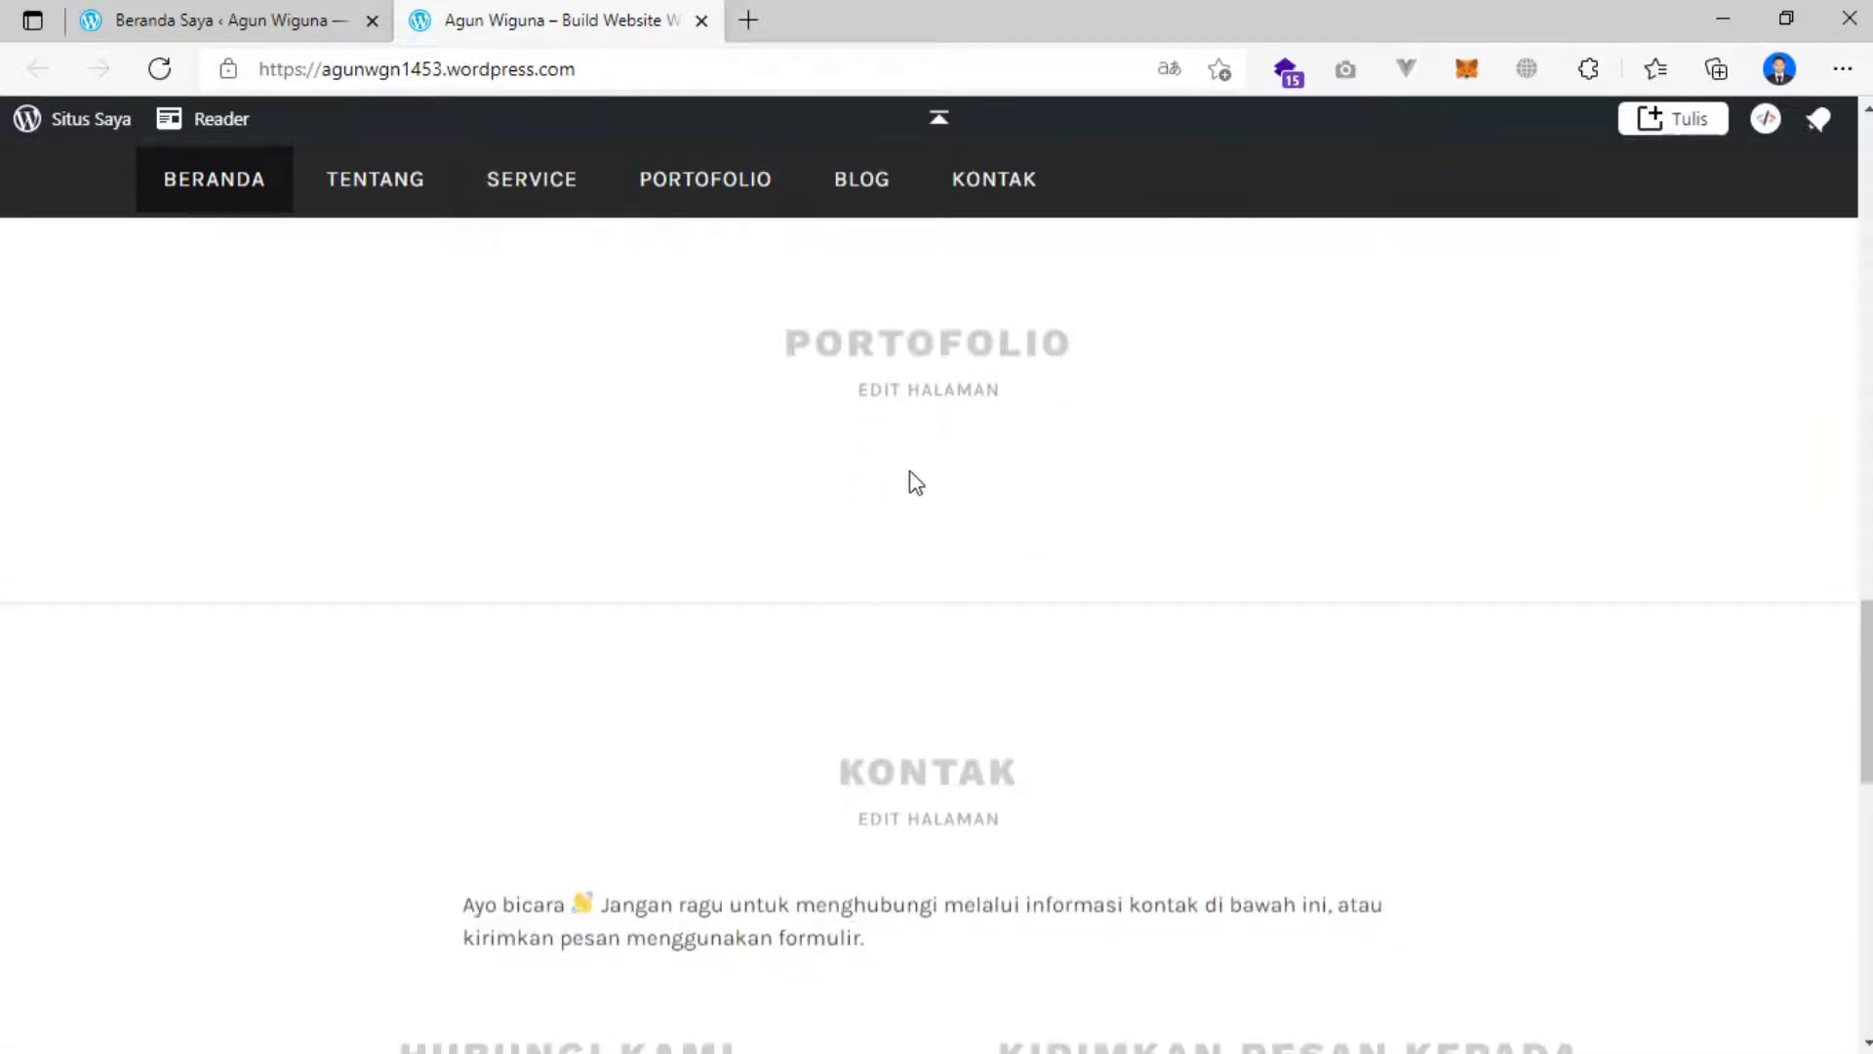
{"action": "scroll", "coordinate": [1044, 474], "scroll_direction": "down", "scroll_amount": 5}
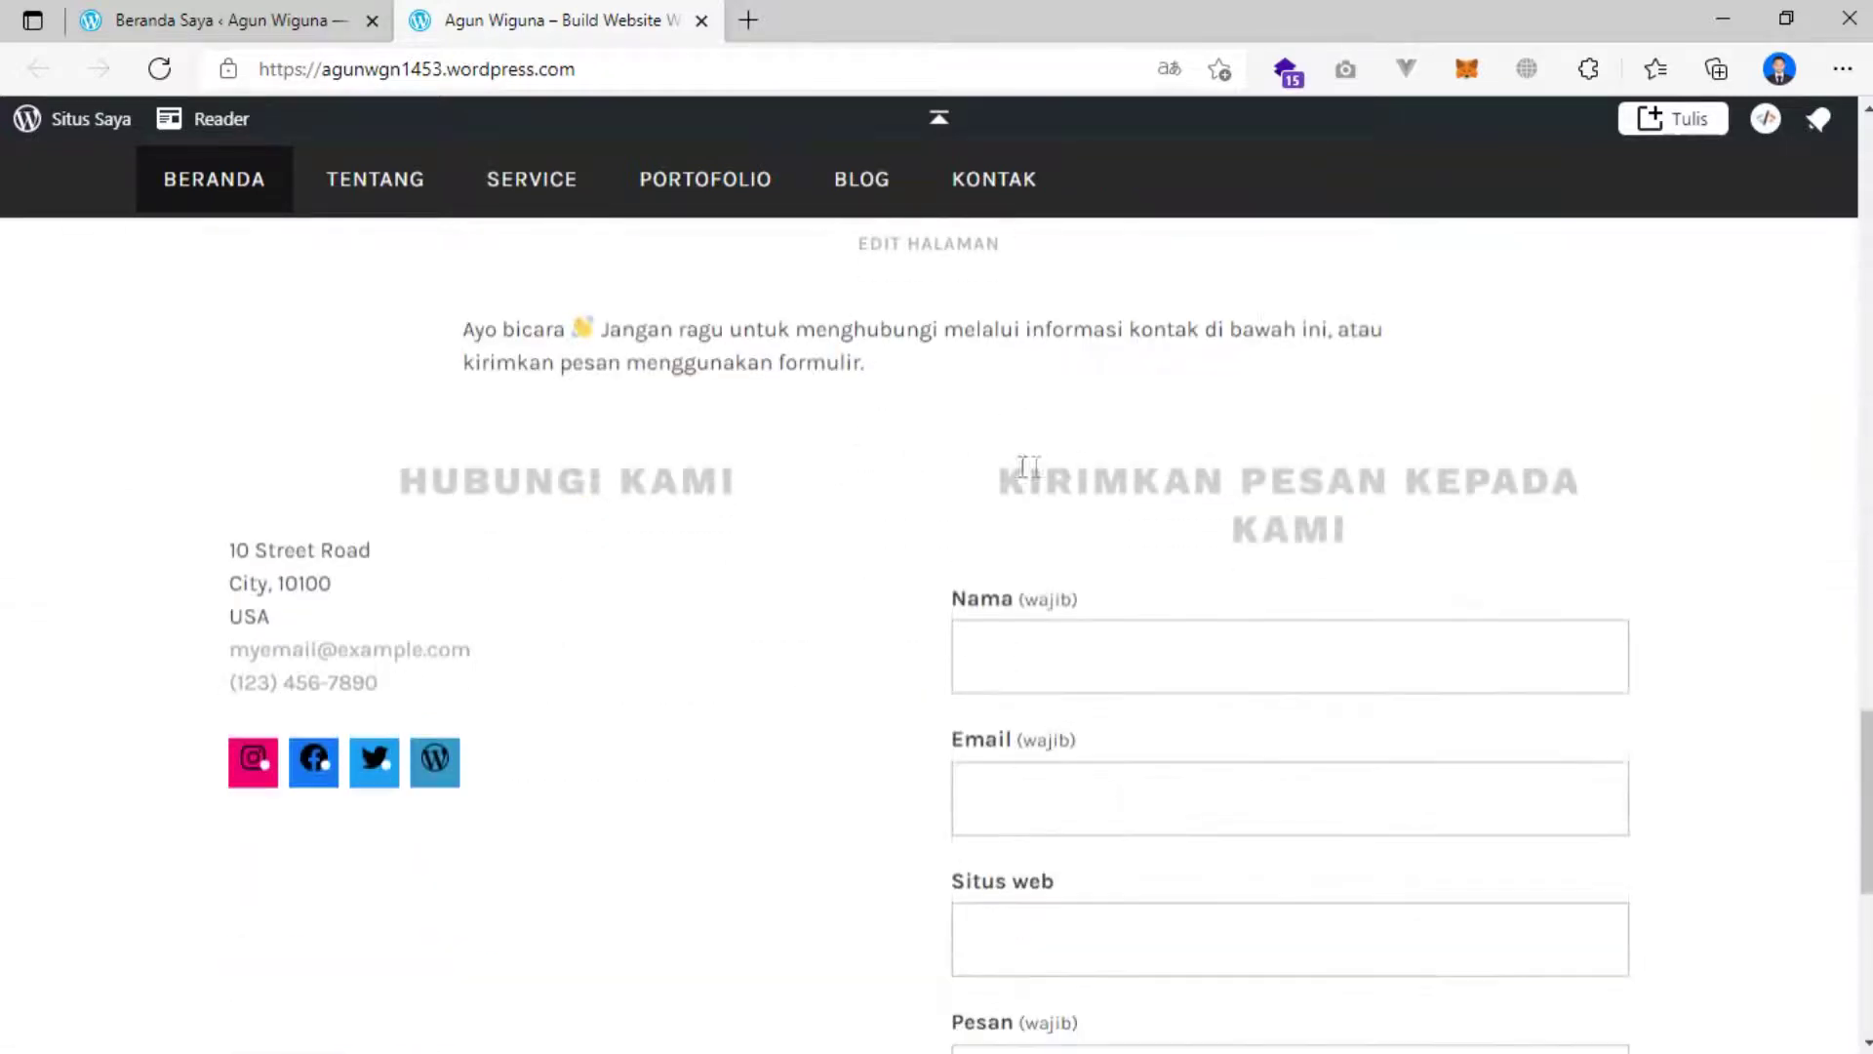
{"action": "scroll", "coordinate": [844, 475], "scroll_direction": "up", "scroll_amount": 3}
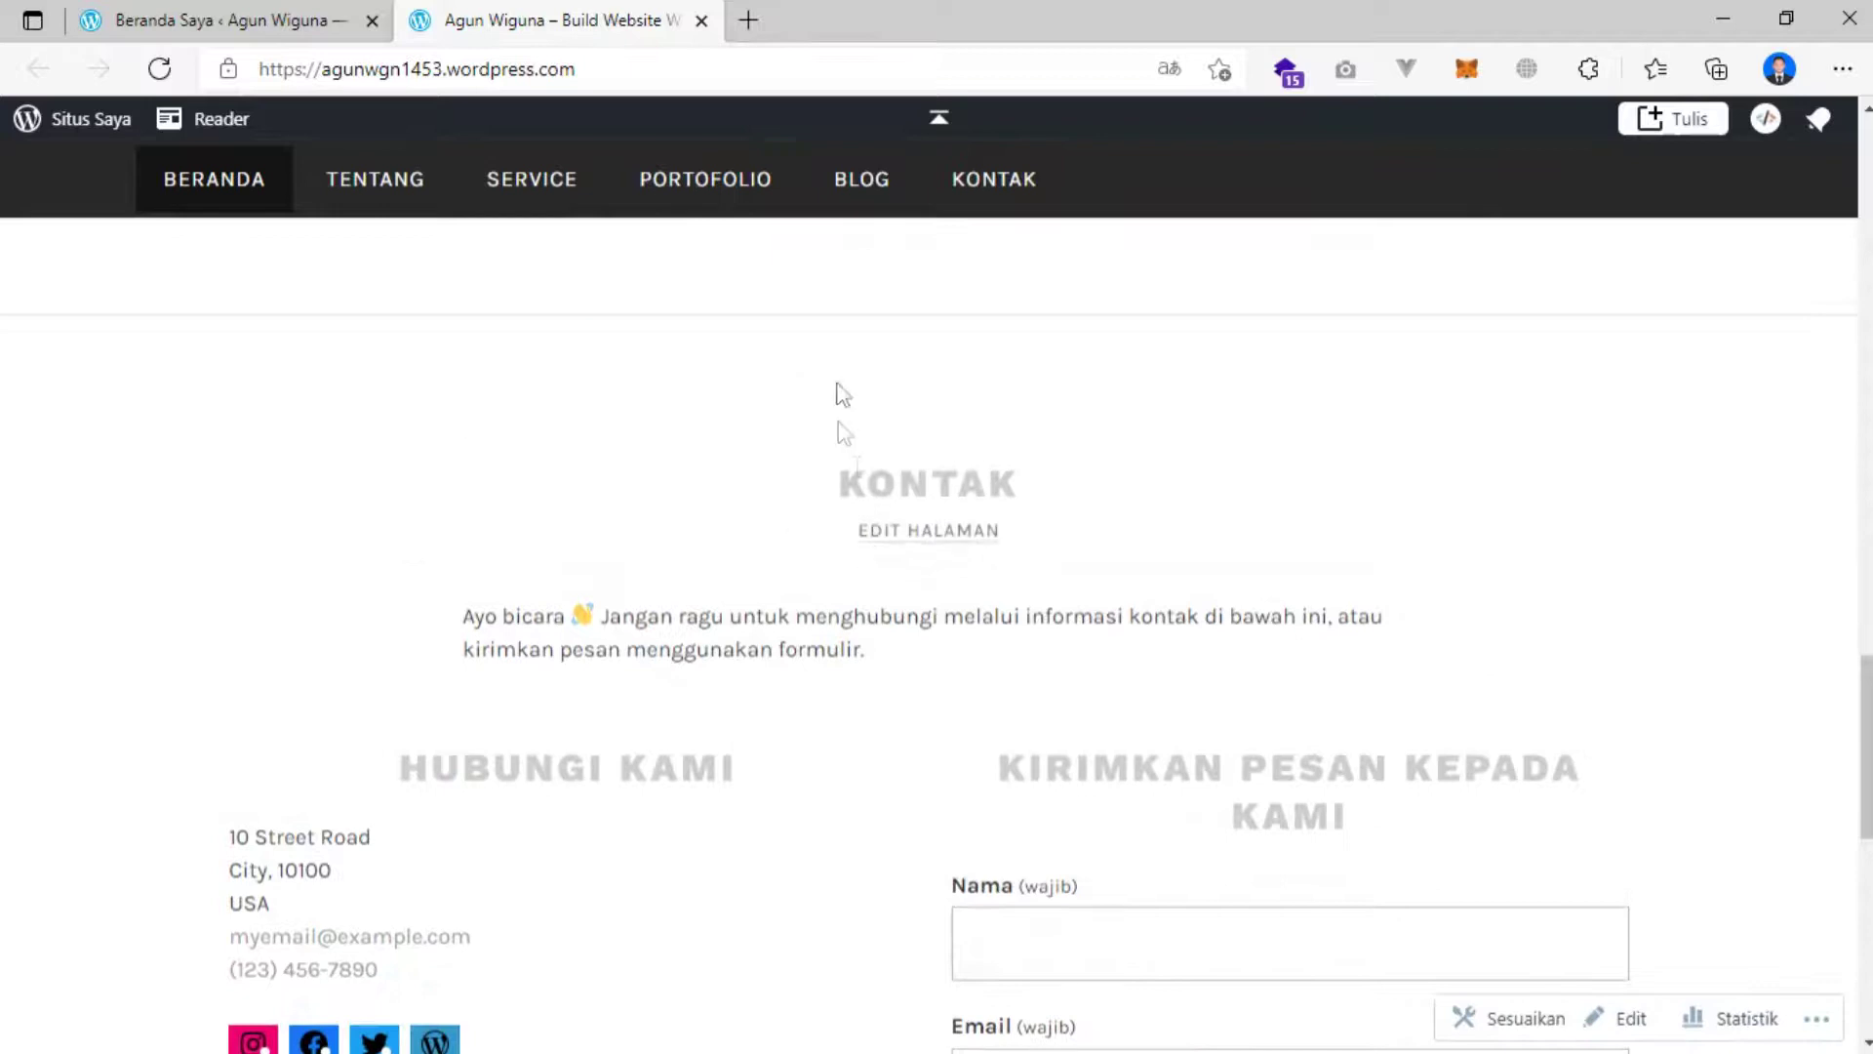
{"action": "scroll", "coordinate": [878, 293], "scroll_direction": "up", "scroll_amount": 3}
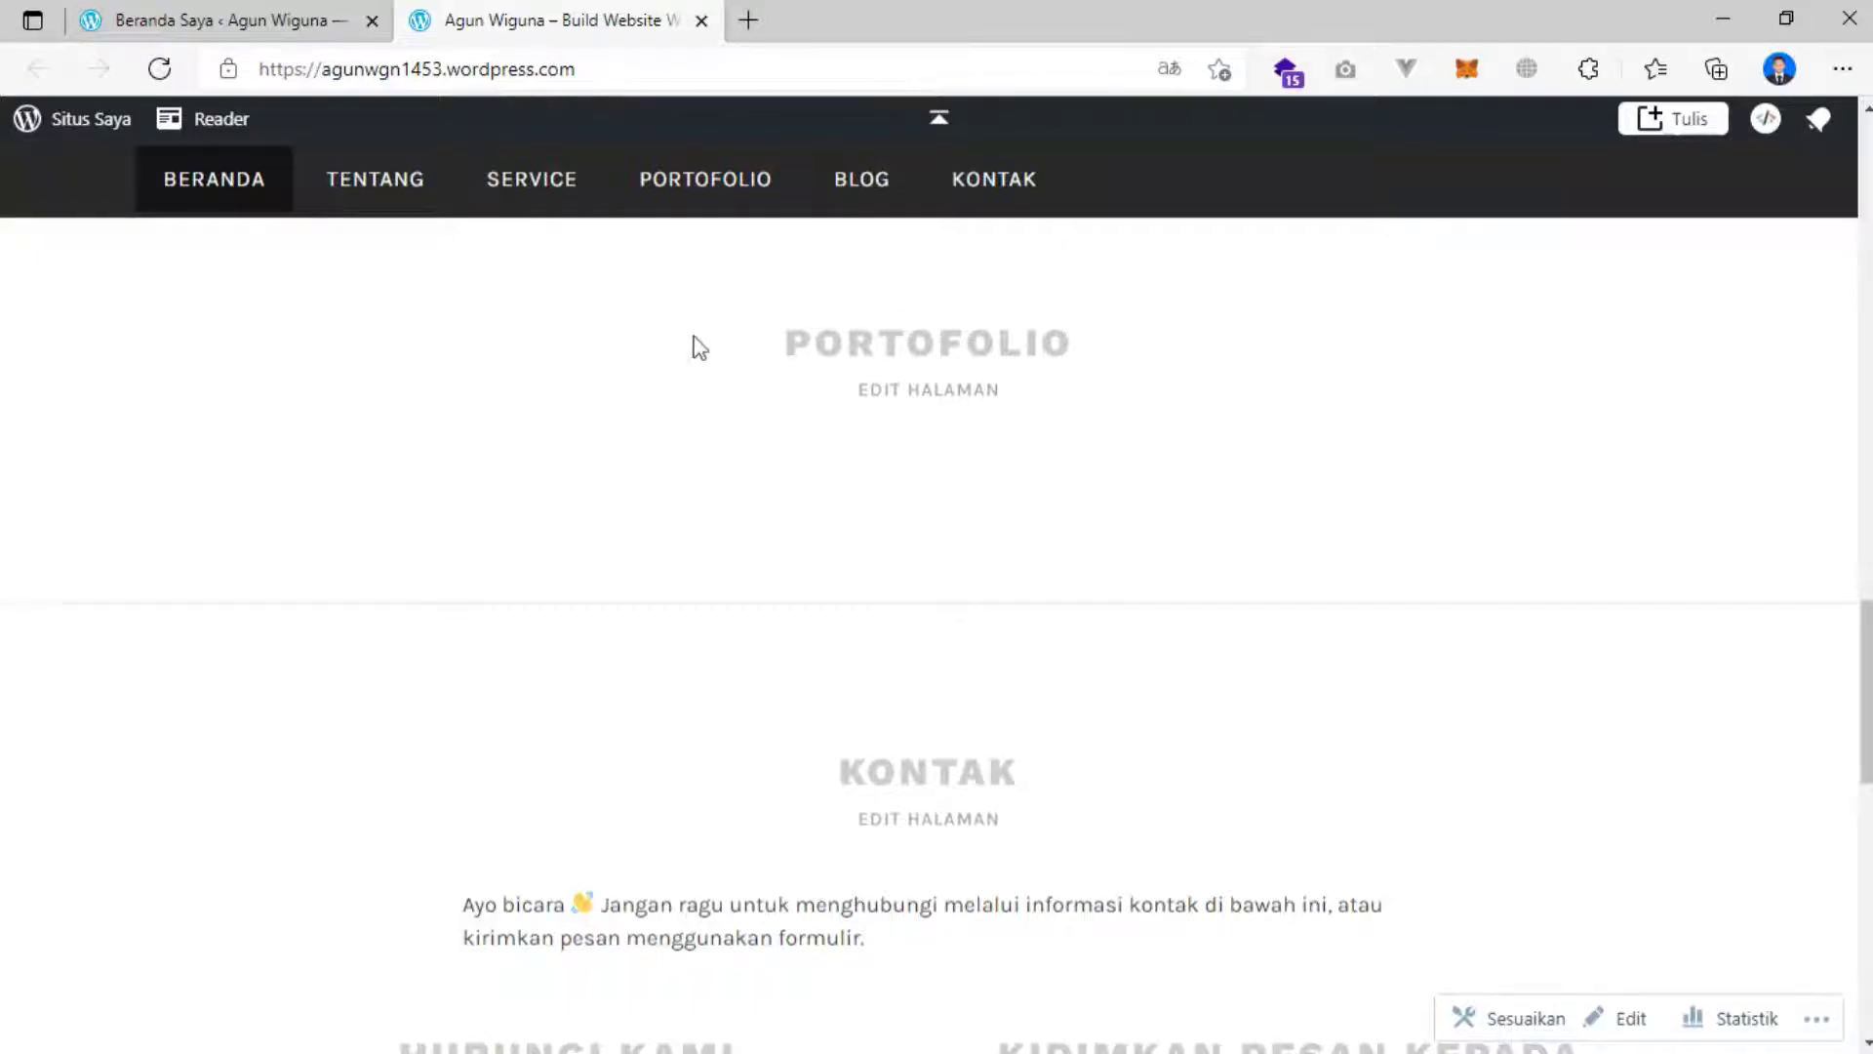
{"action": "scroll", "coordinate": [685, 342], "scroll_direction": "up", "scroll_amount": 10}
{"action": "scroll", "coordinate": [688, 344], "scroll_direction": "up", "scroll_amount": 5}
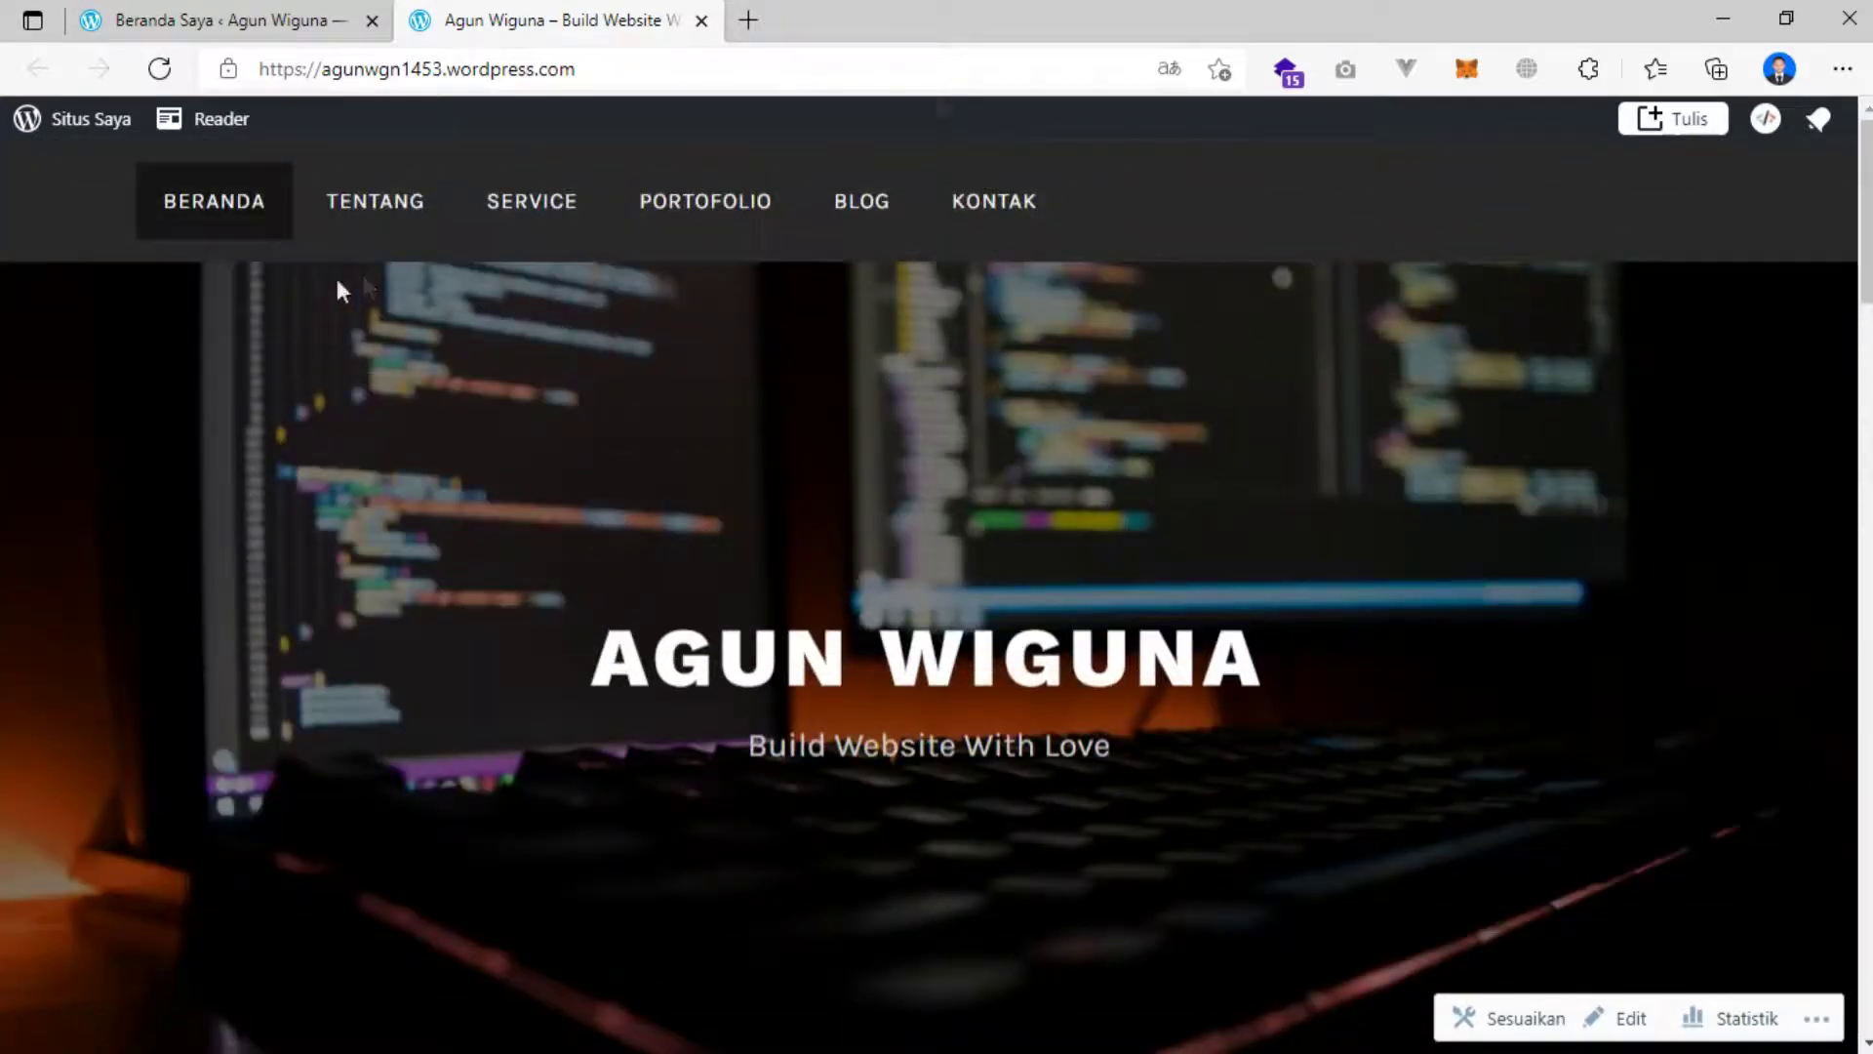
{"action": "scroll", "coordinate": [456, 473], "scroll_direction": "down", "scroll_amount": 15}
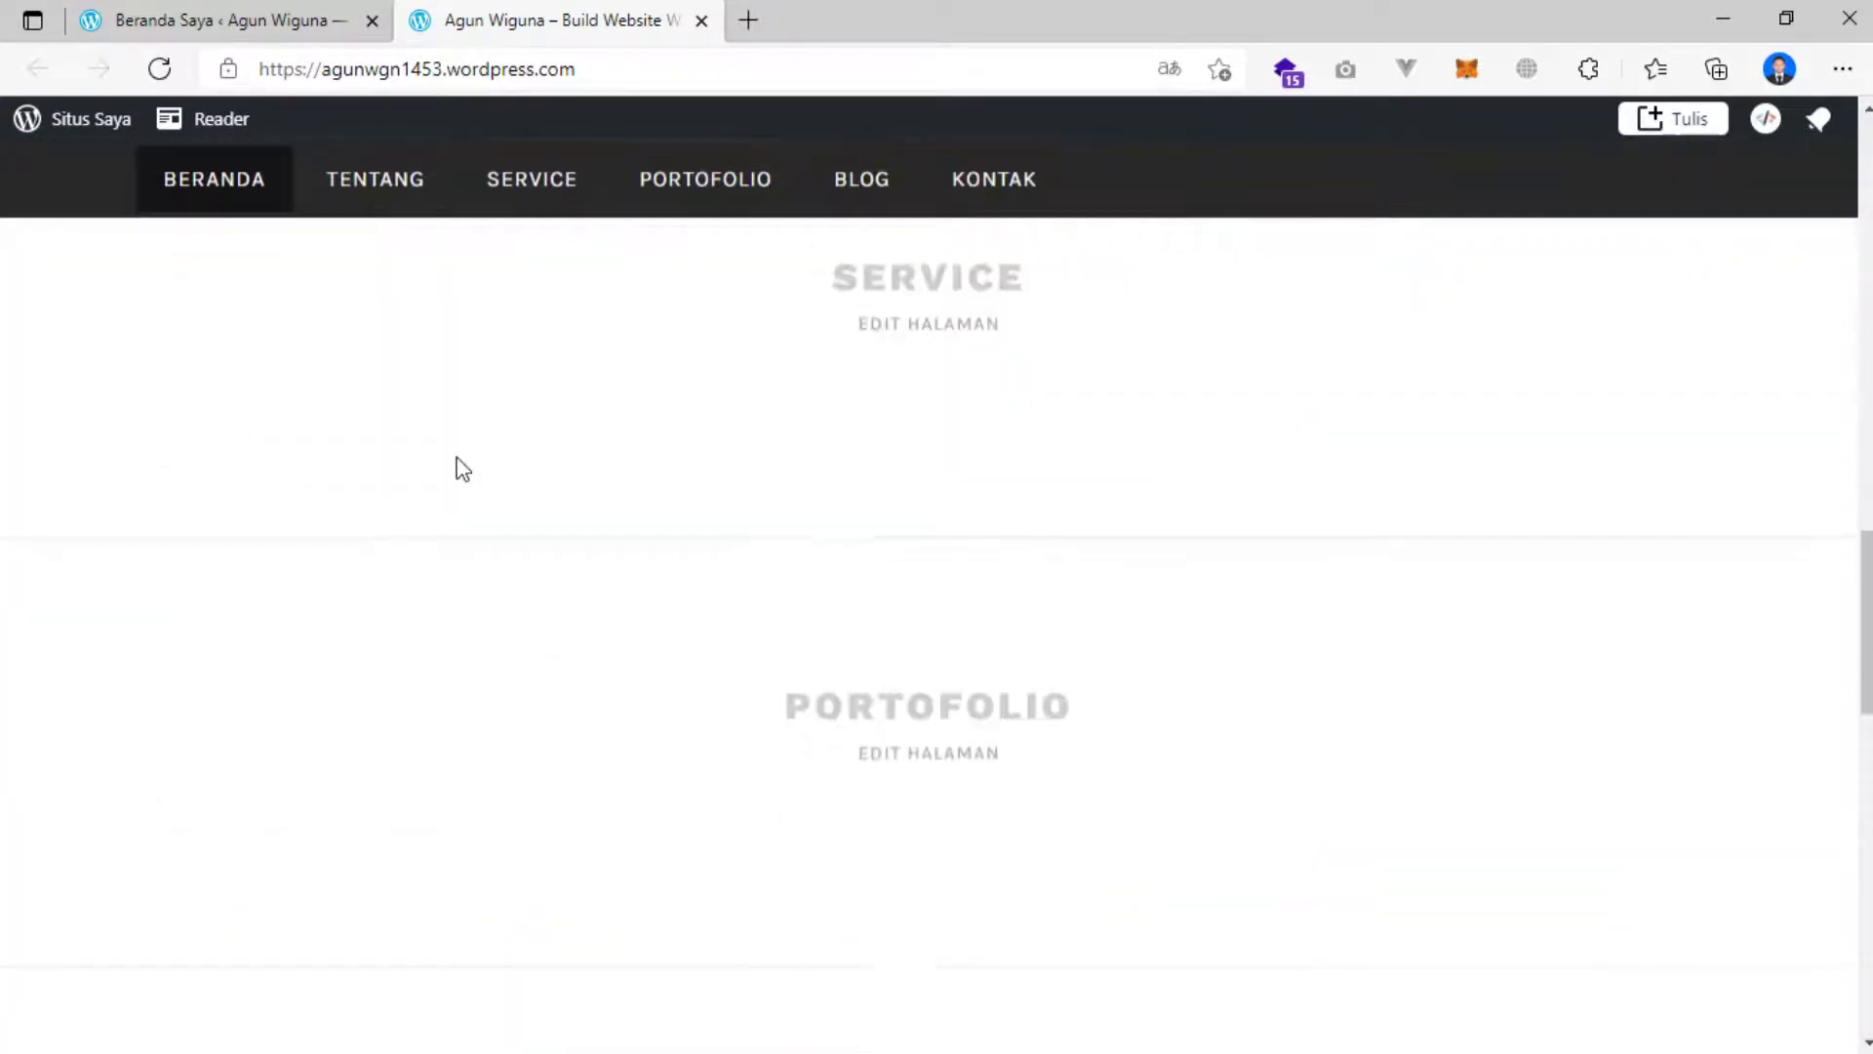
{"action": "scroll", "coordinate": [410, 409], "scroll_direction": "up", "scroll_amount": 15}
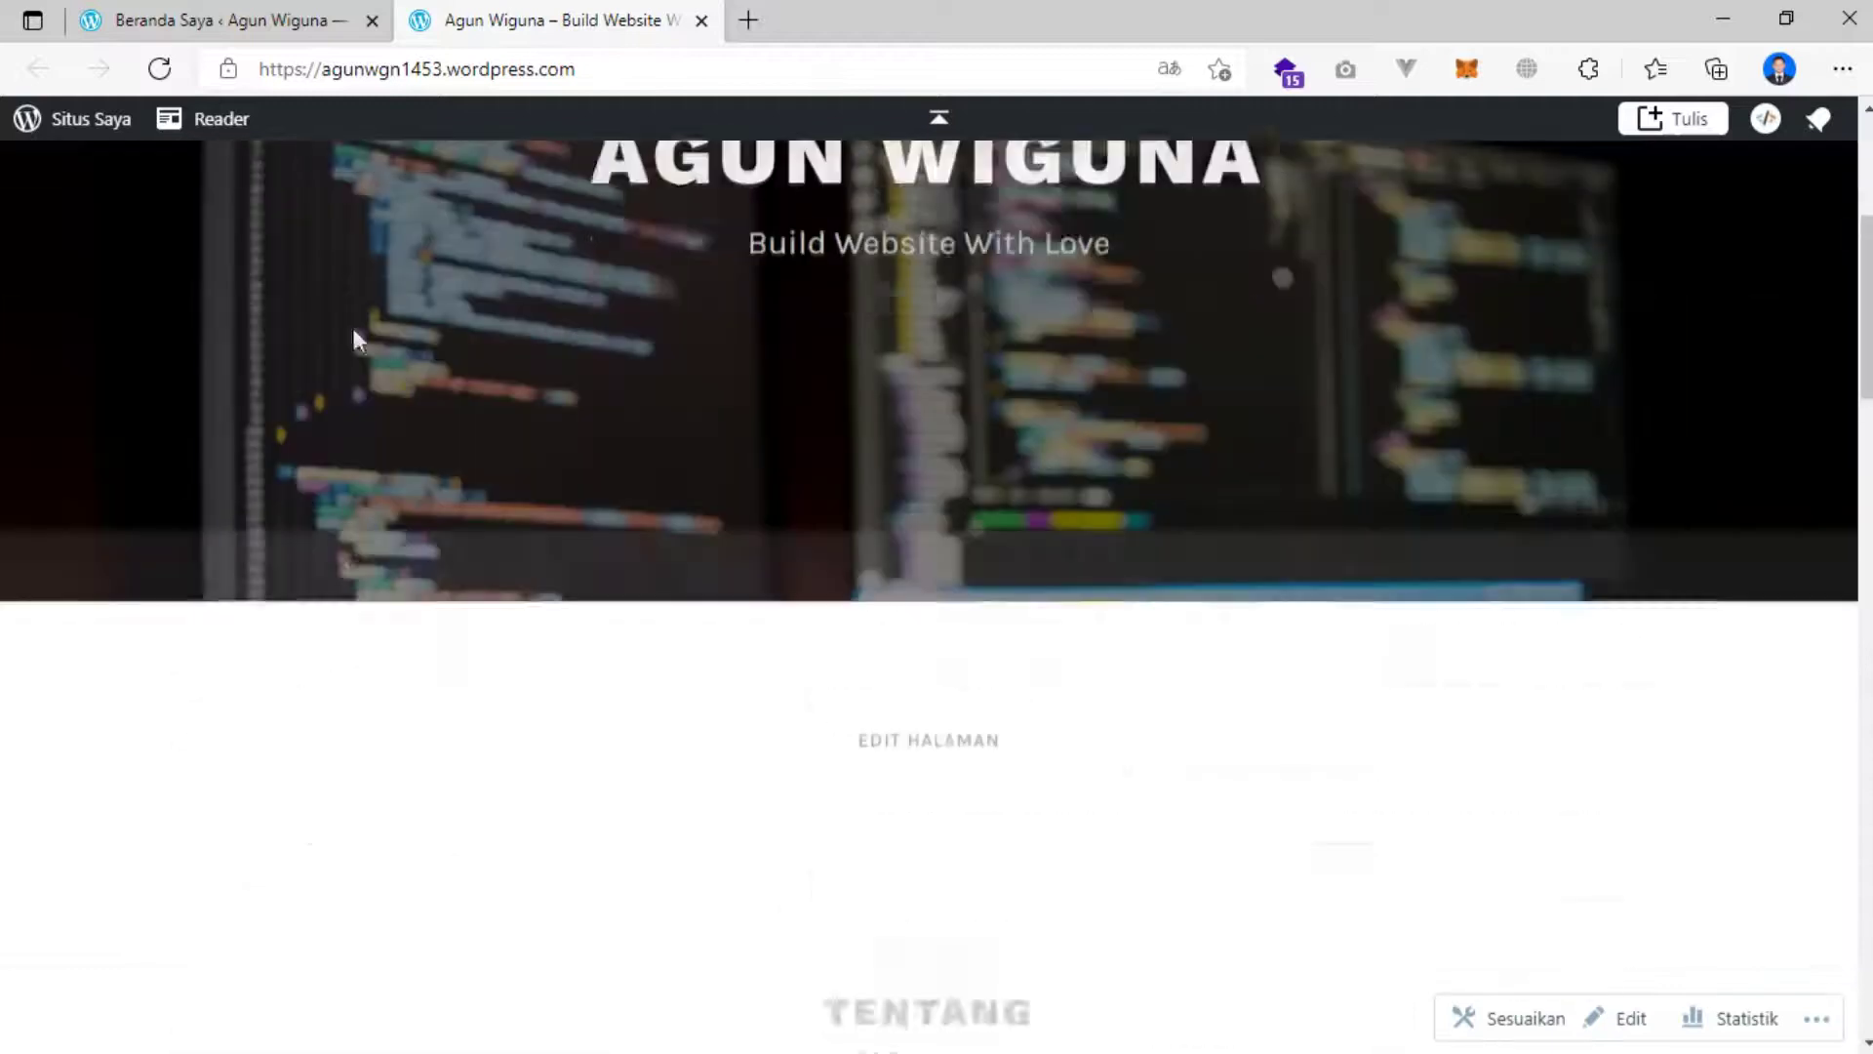
{"action": "left_click", "coordinate": [214, 12]}
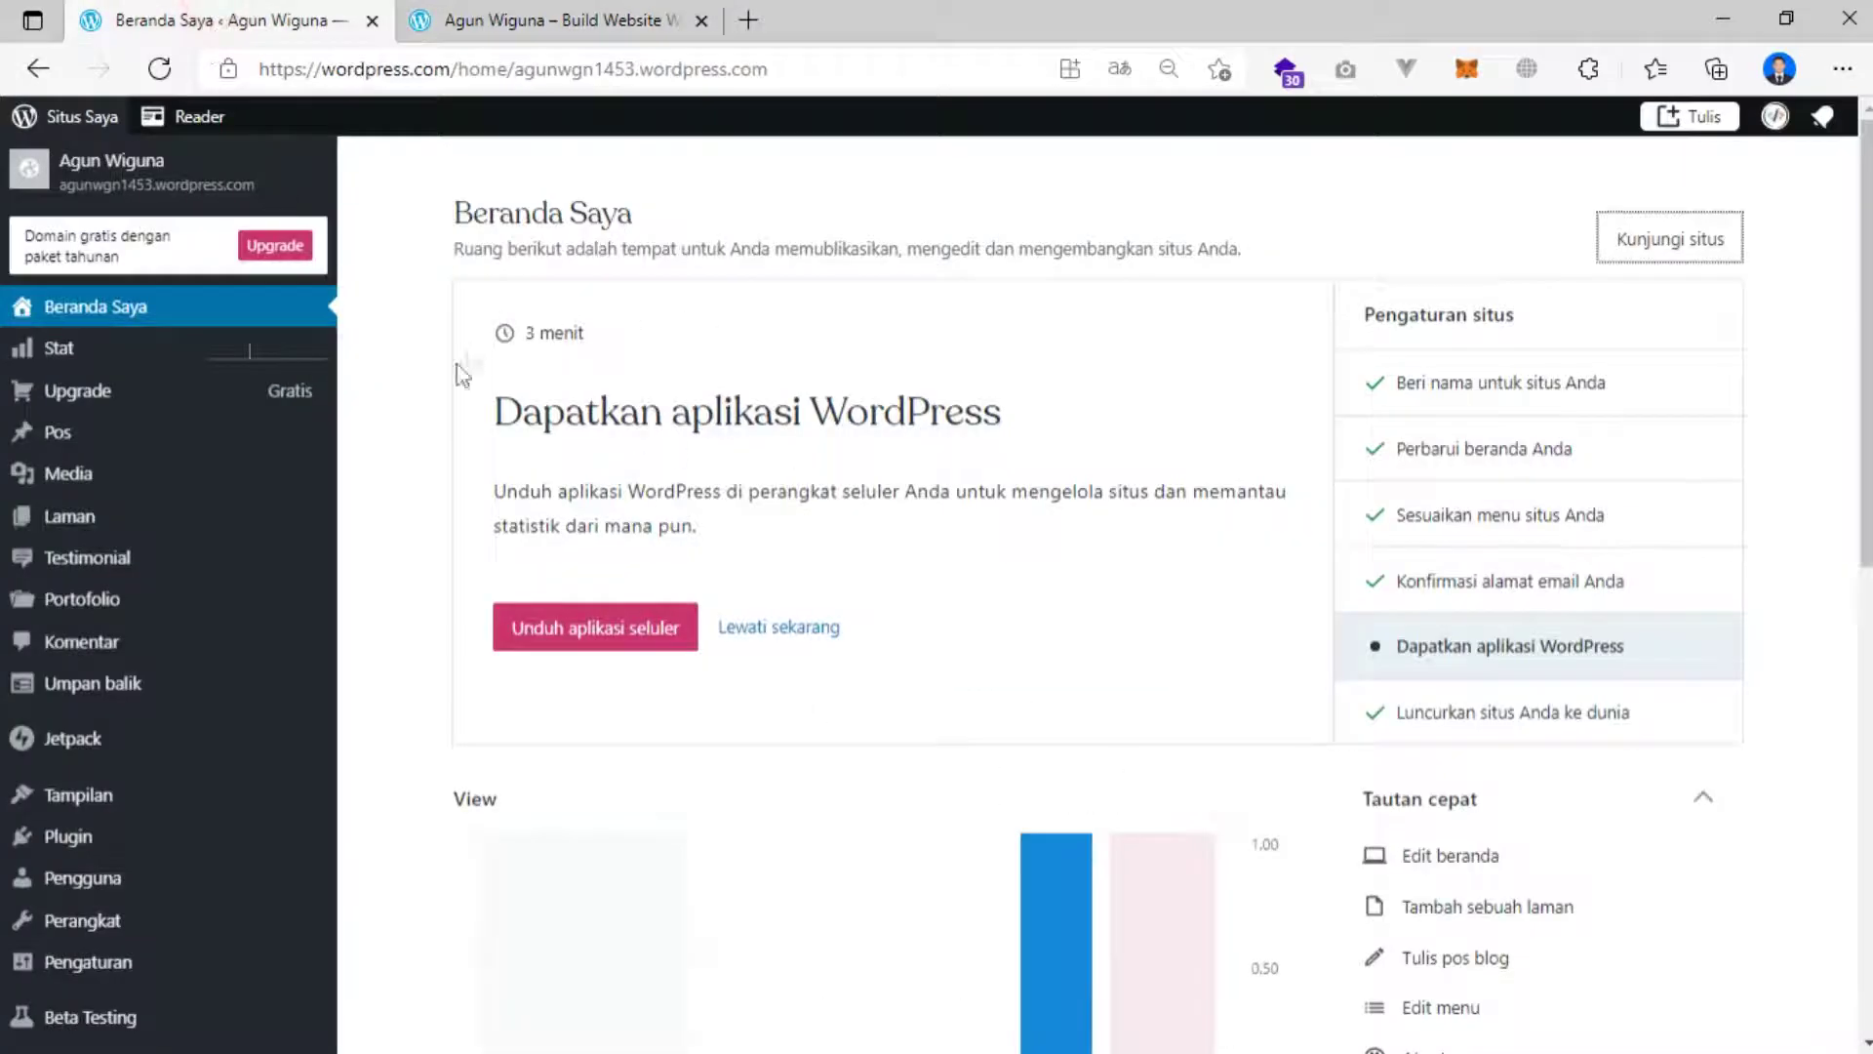
{"action": "left_click", "coordinate": [512, 17]}
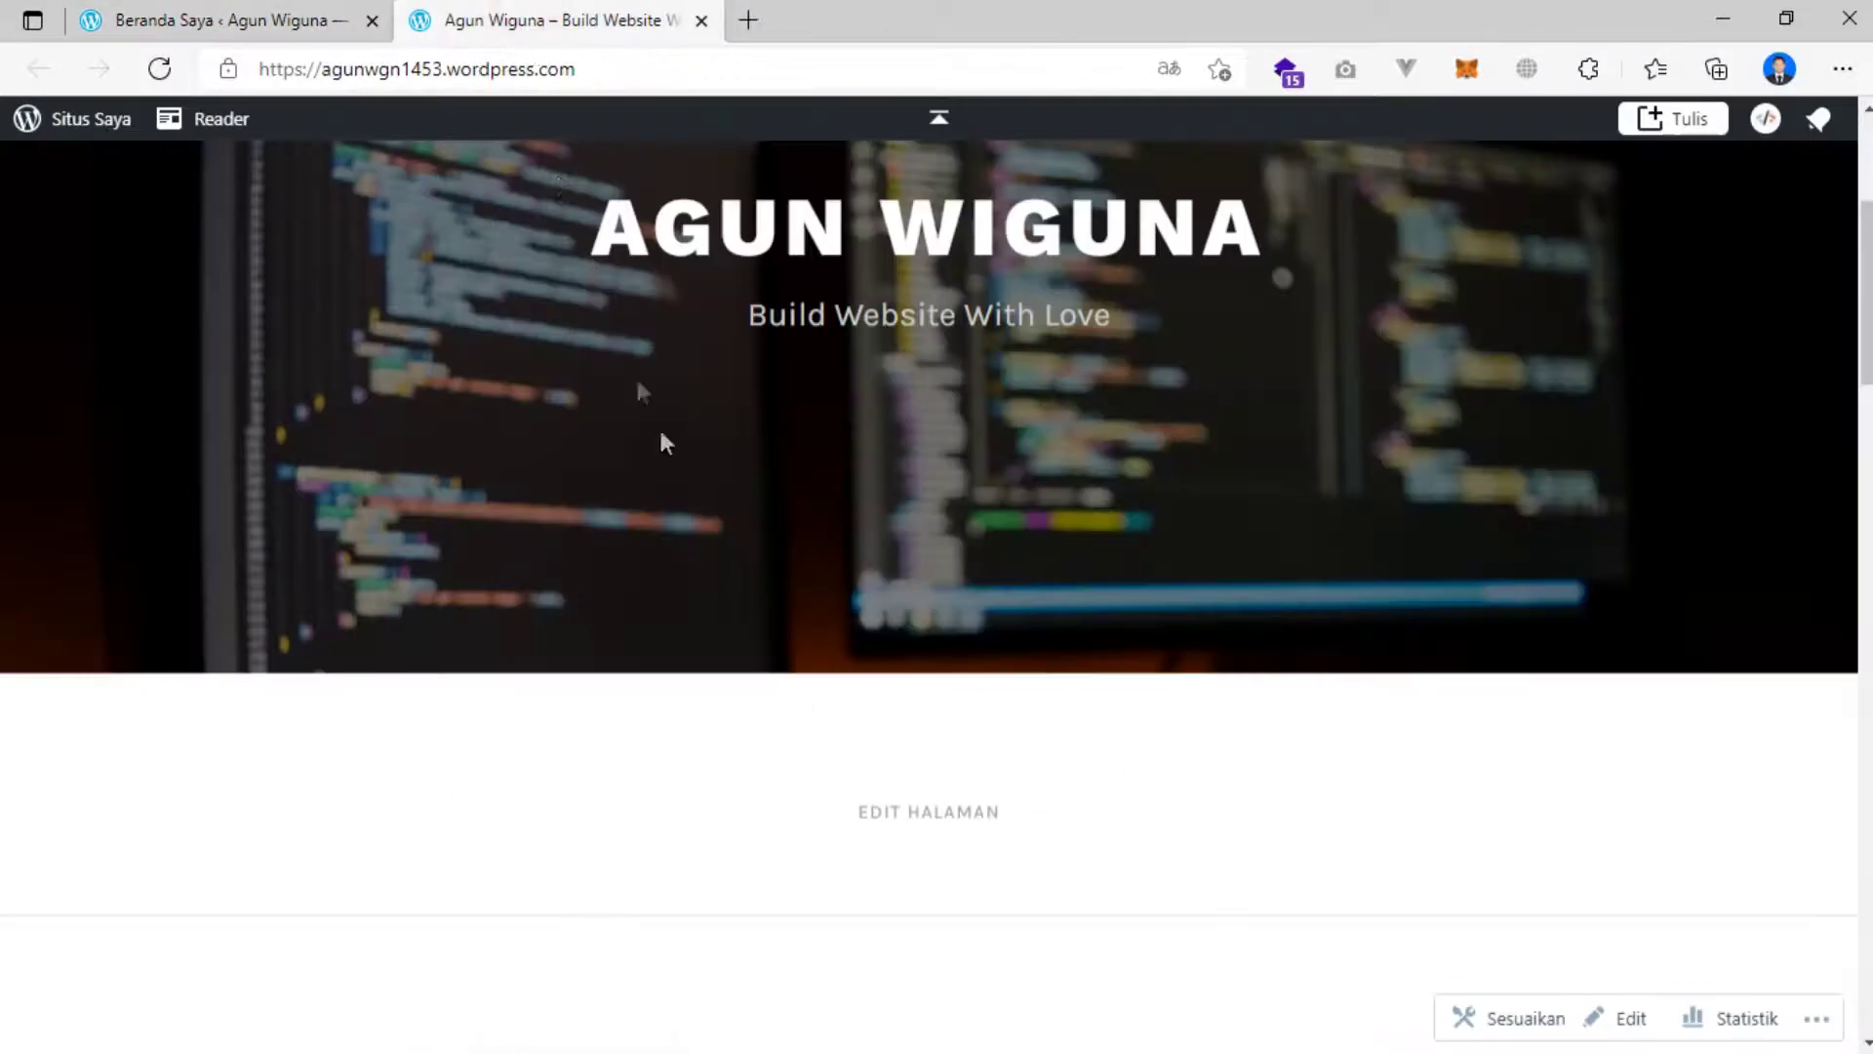
{"action": "scroll", "coordinate": [698, 462], "scroll_direction": "down", "scroll_amount": 8}
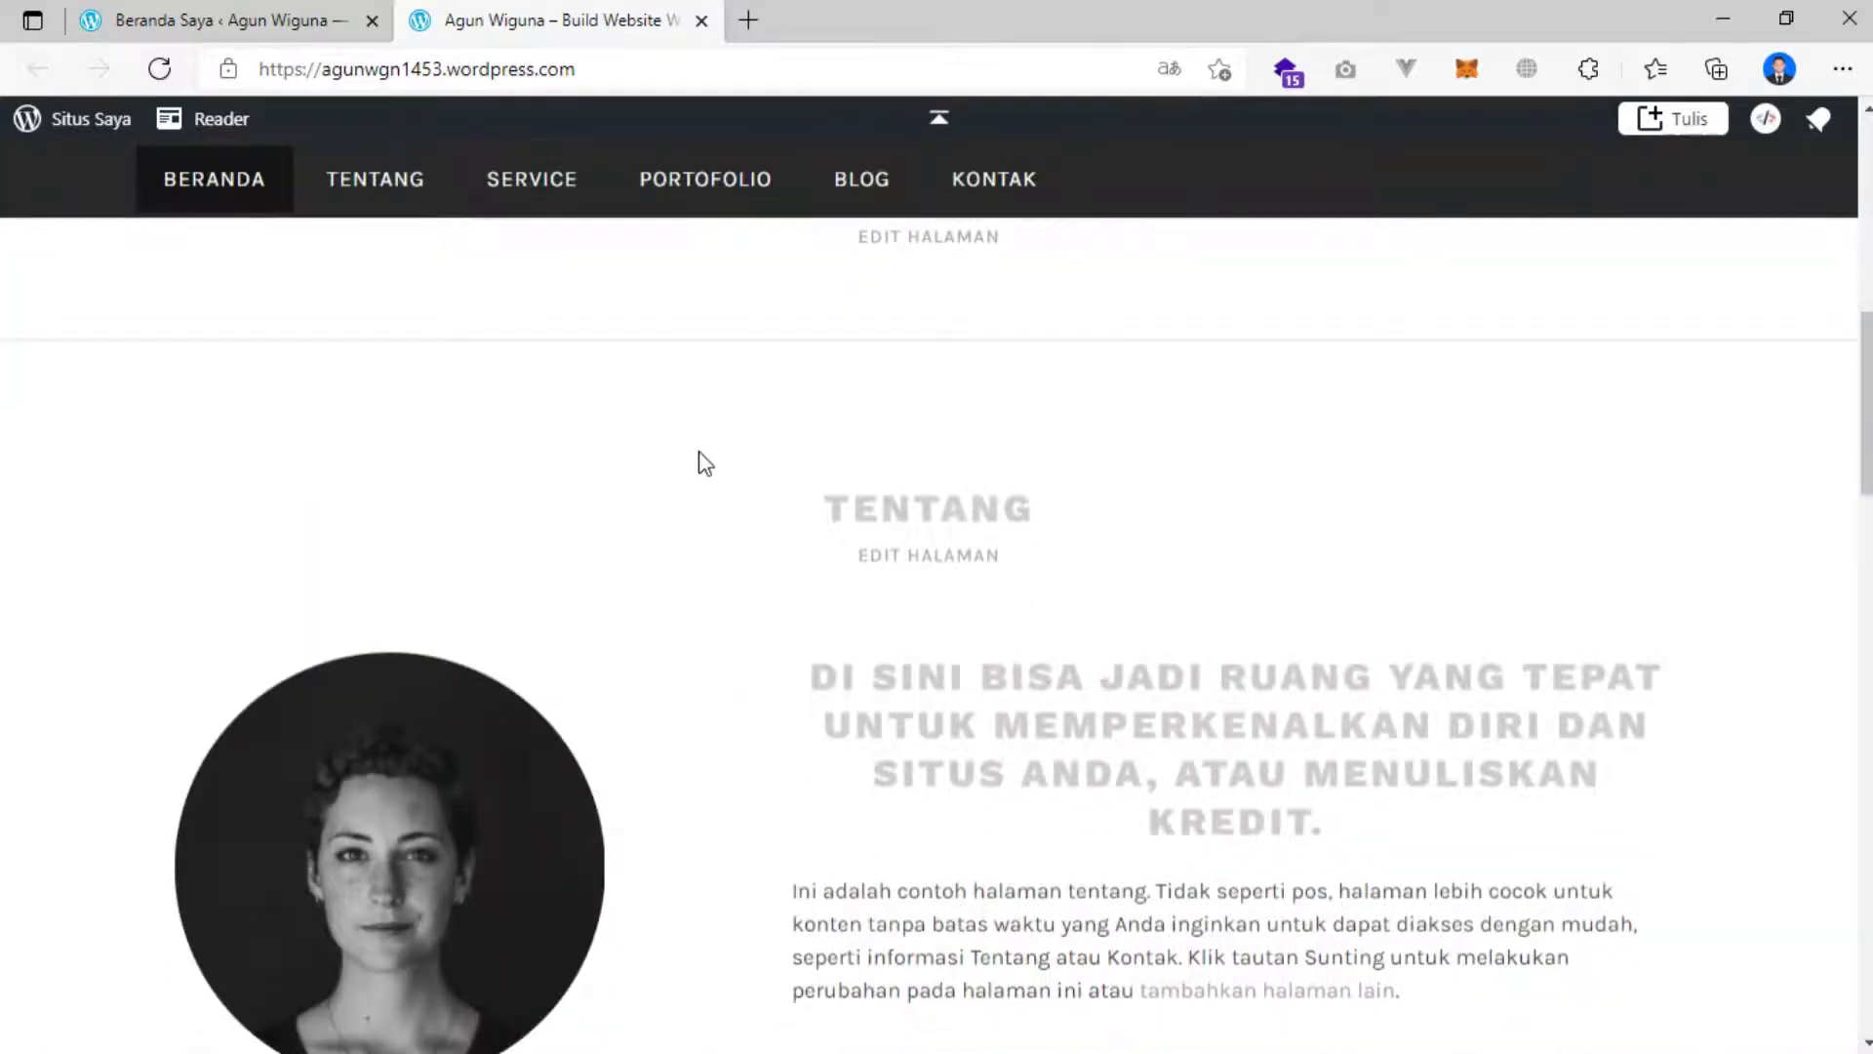
{"action": "scroll", "coordinate": [701, 451], "scroll_direction": "up", "scroll_amount": 1}
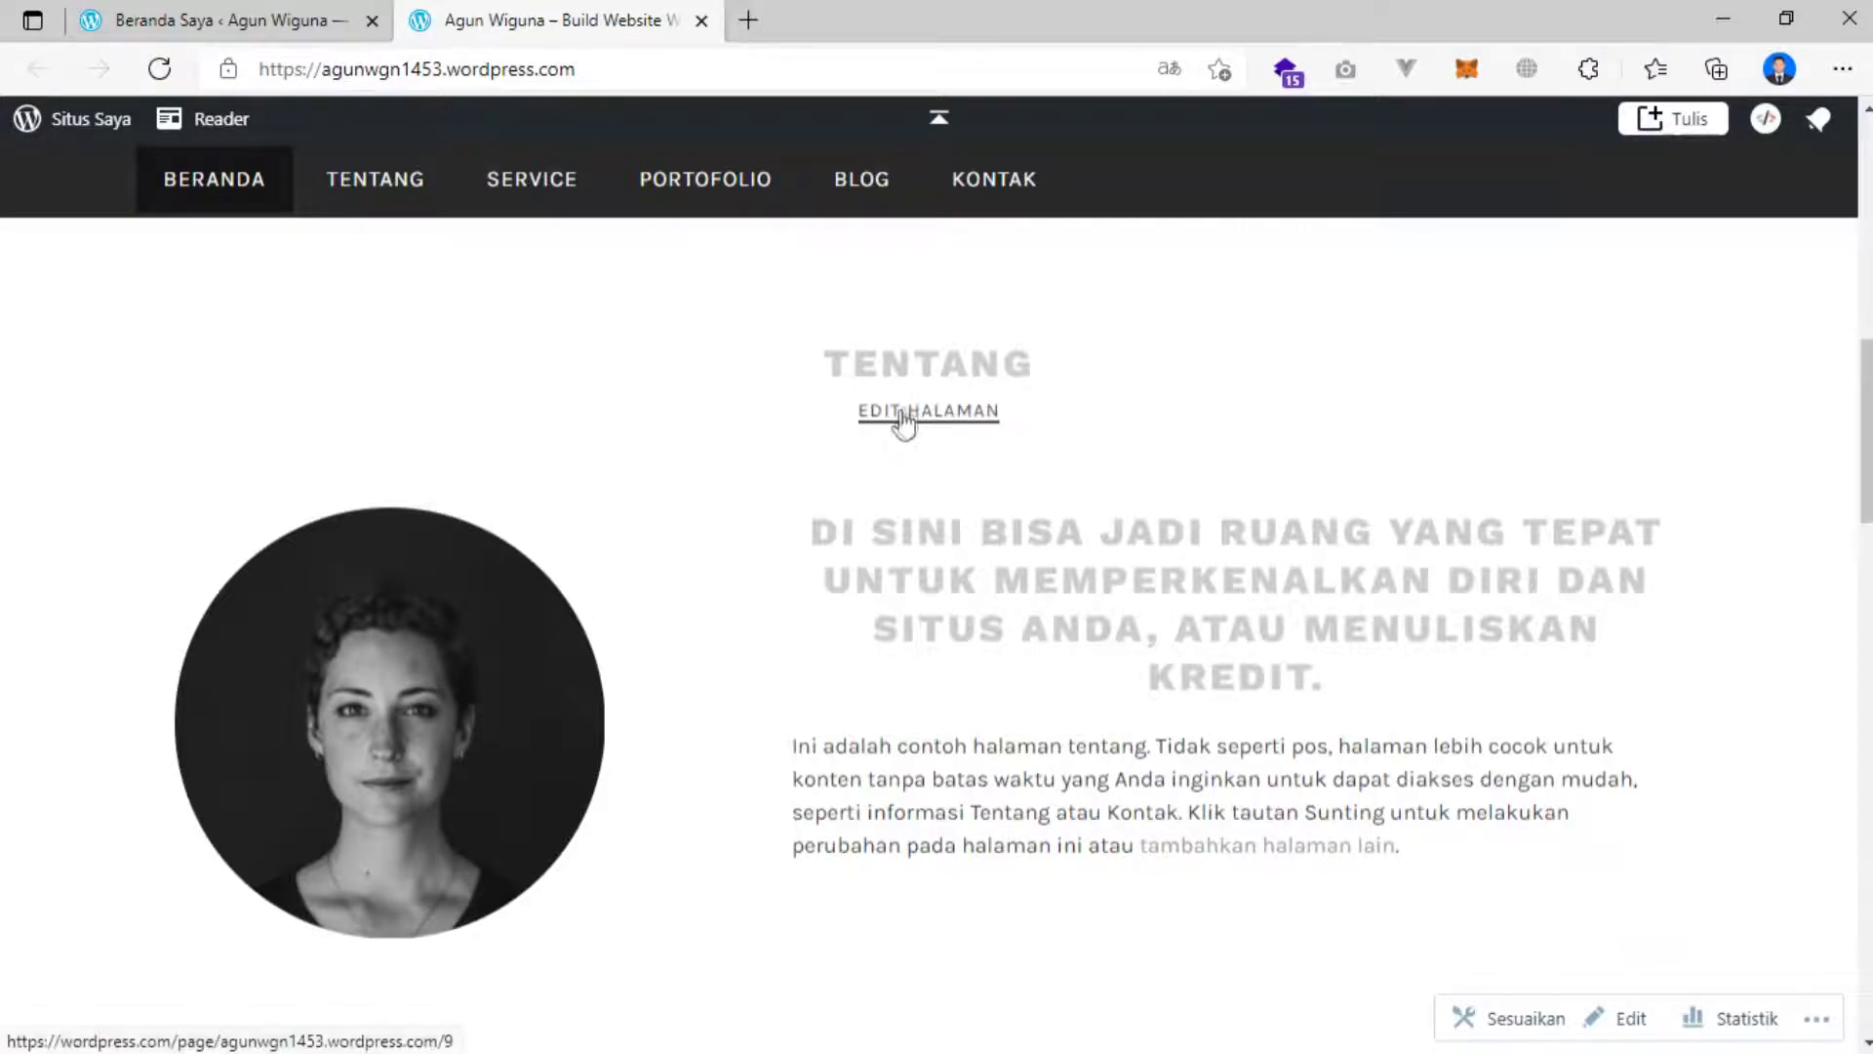
From the dashboard's Laman list, open the Tentang page in the editor.
{"action": "left_click", "coordinate": [223, 10]}
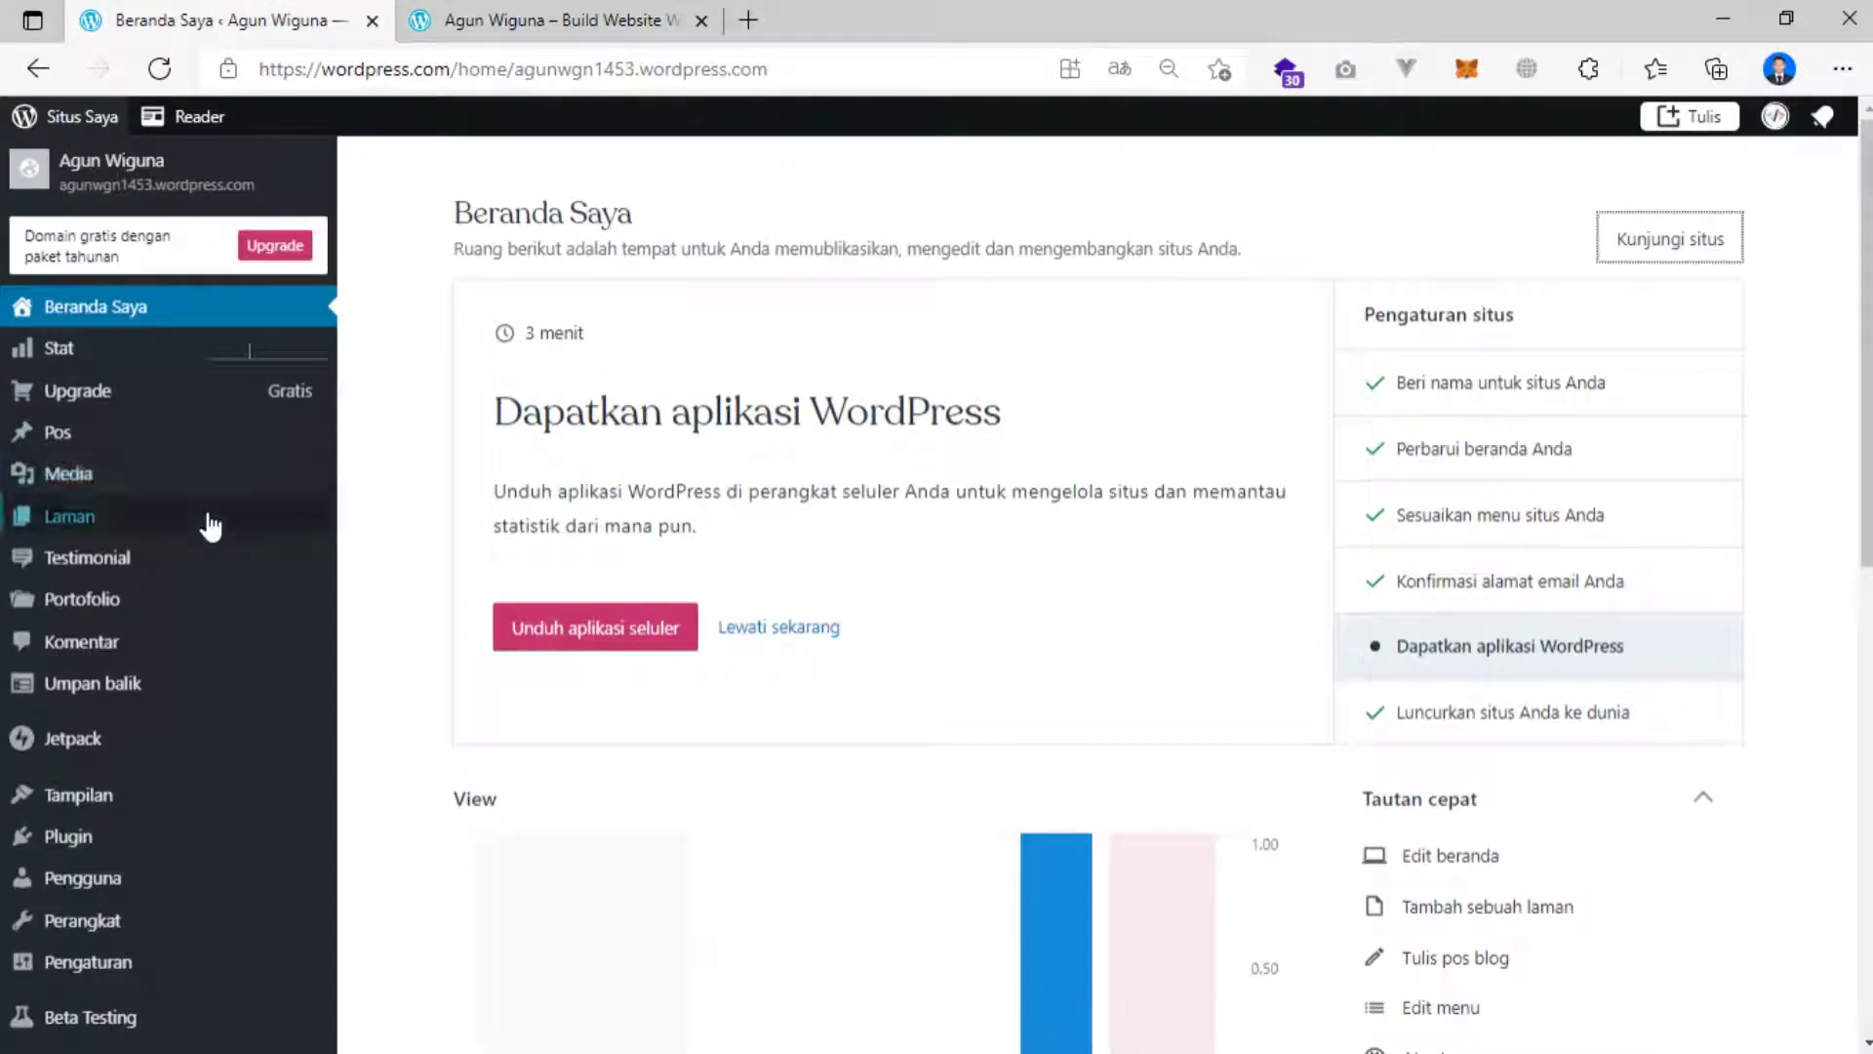
{"action": "mouse_move", "coordinate": [98, 515]}
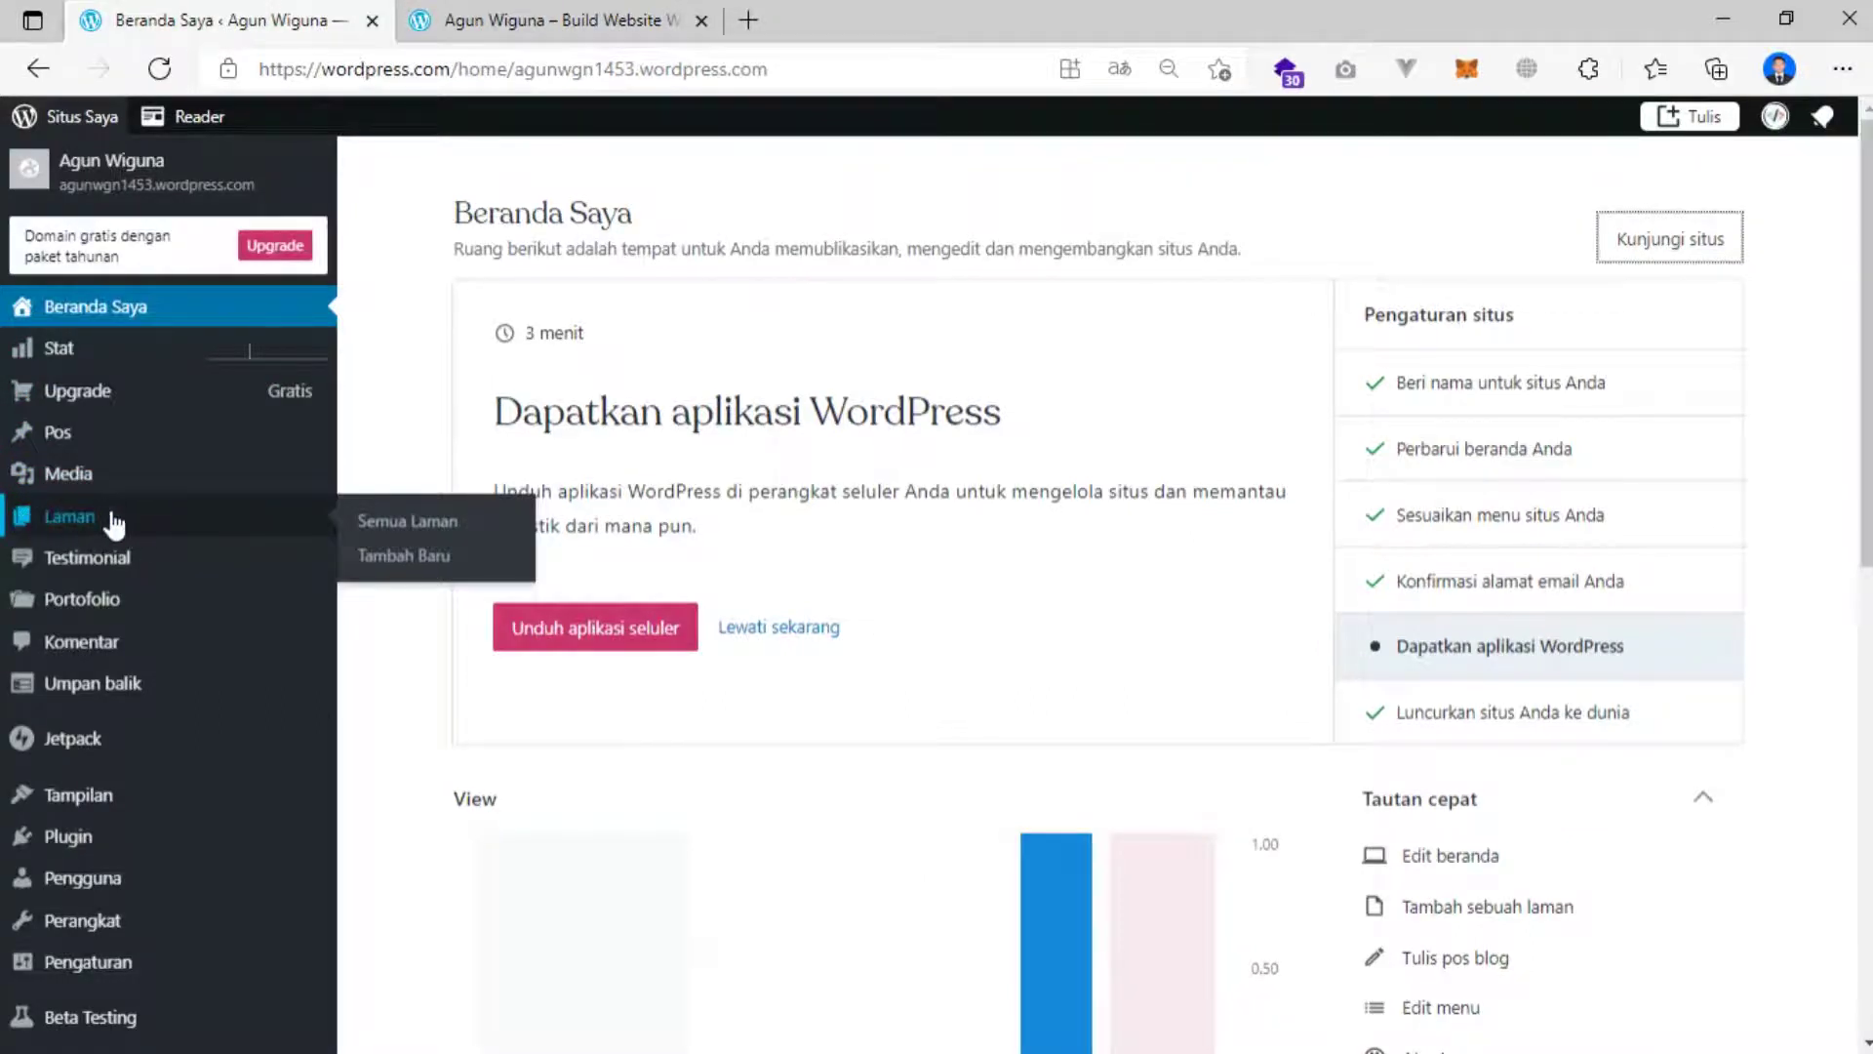
{"action": "left_click", "coordinate": [134, 520]}
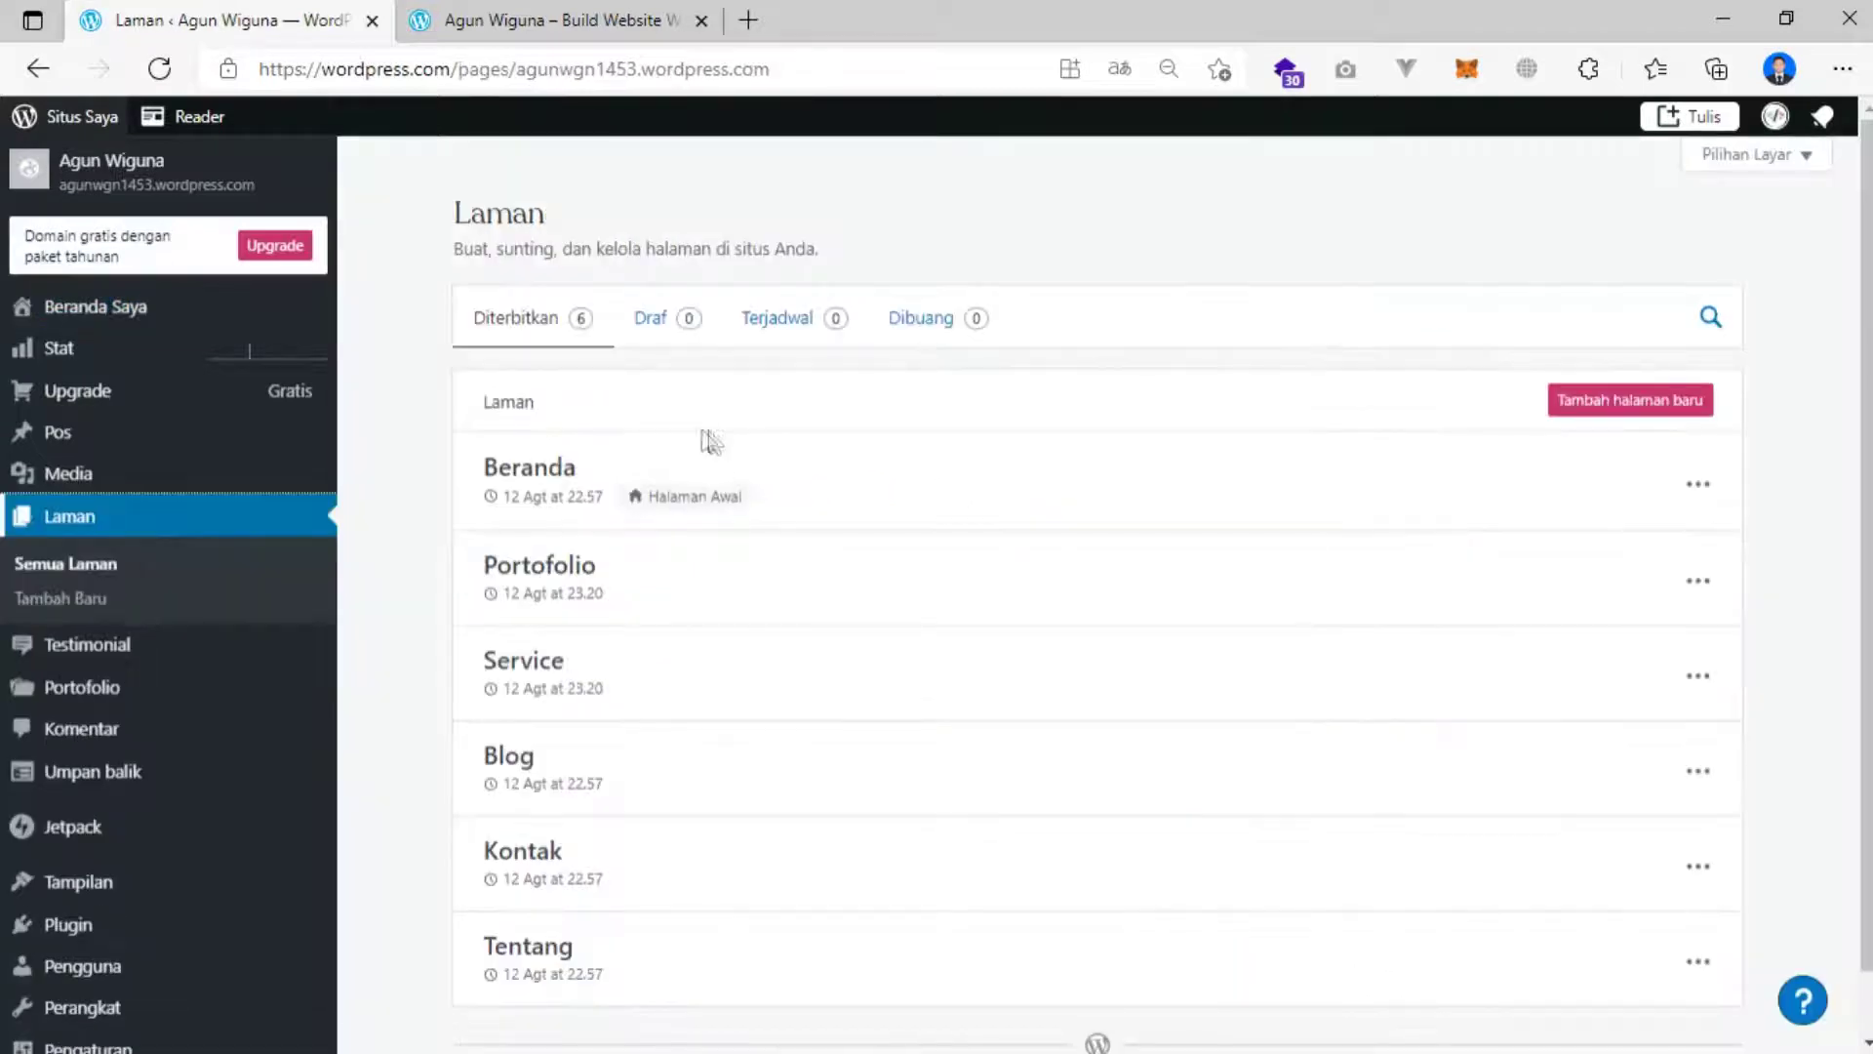
{"action": "scroll", "coordinate": [689, 442], "scroll_direction": "down", "scroll_amount": 1}
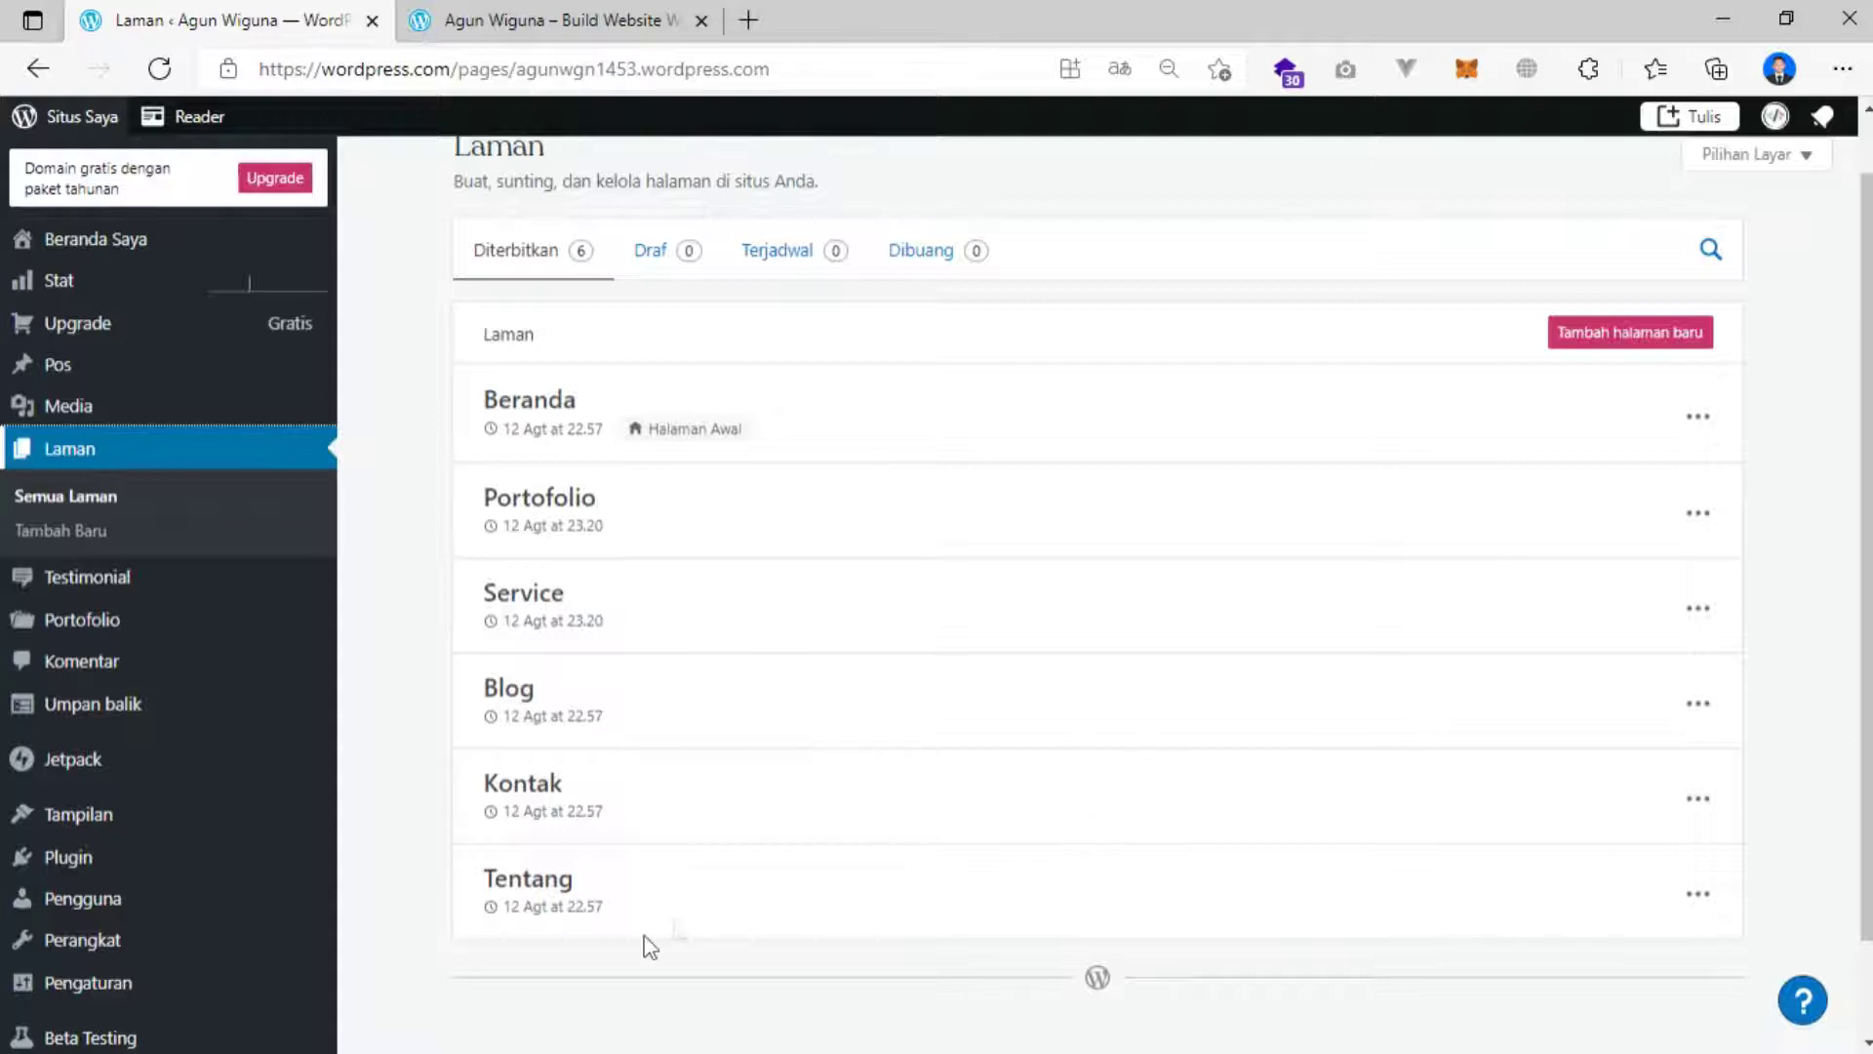
{"action": "left_click", "coordinate": [1700, 898]}
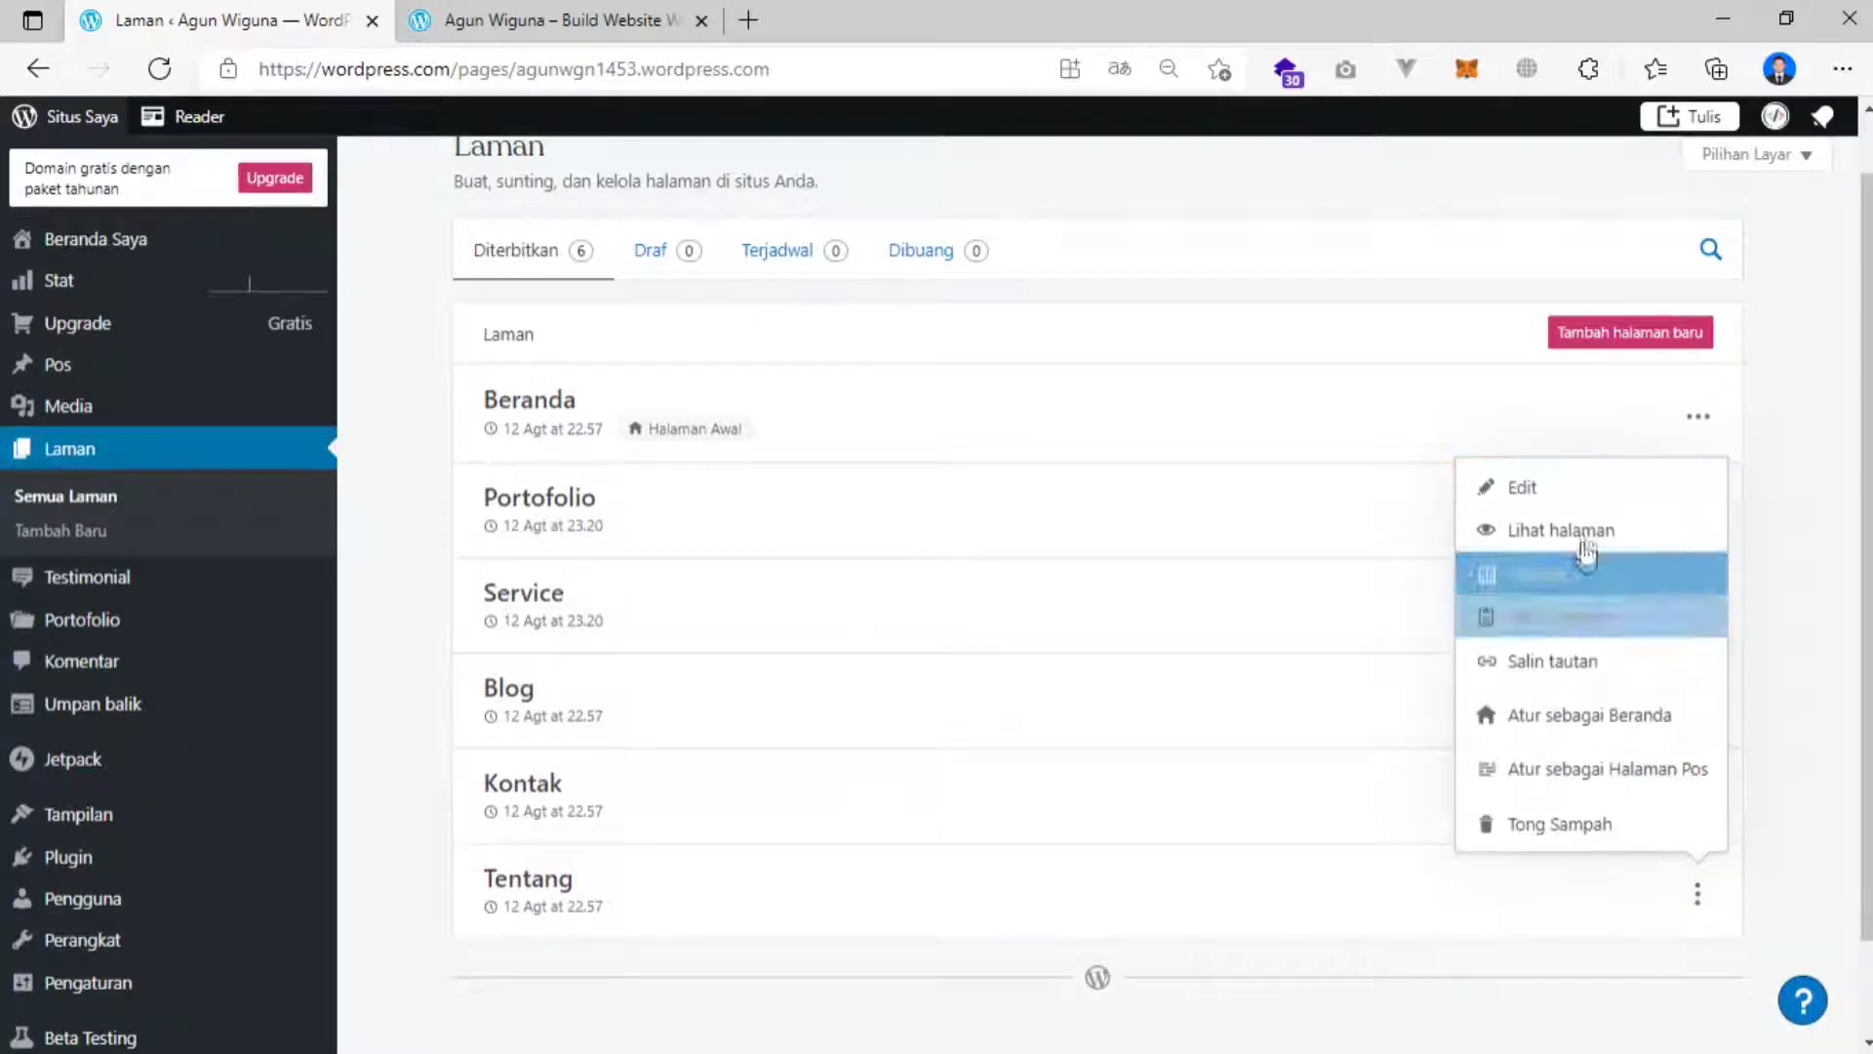
{"action": "left_click", "coordinate": [1568, 496]}
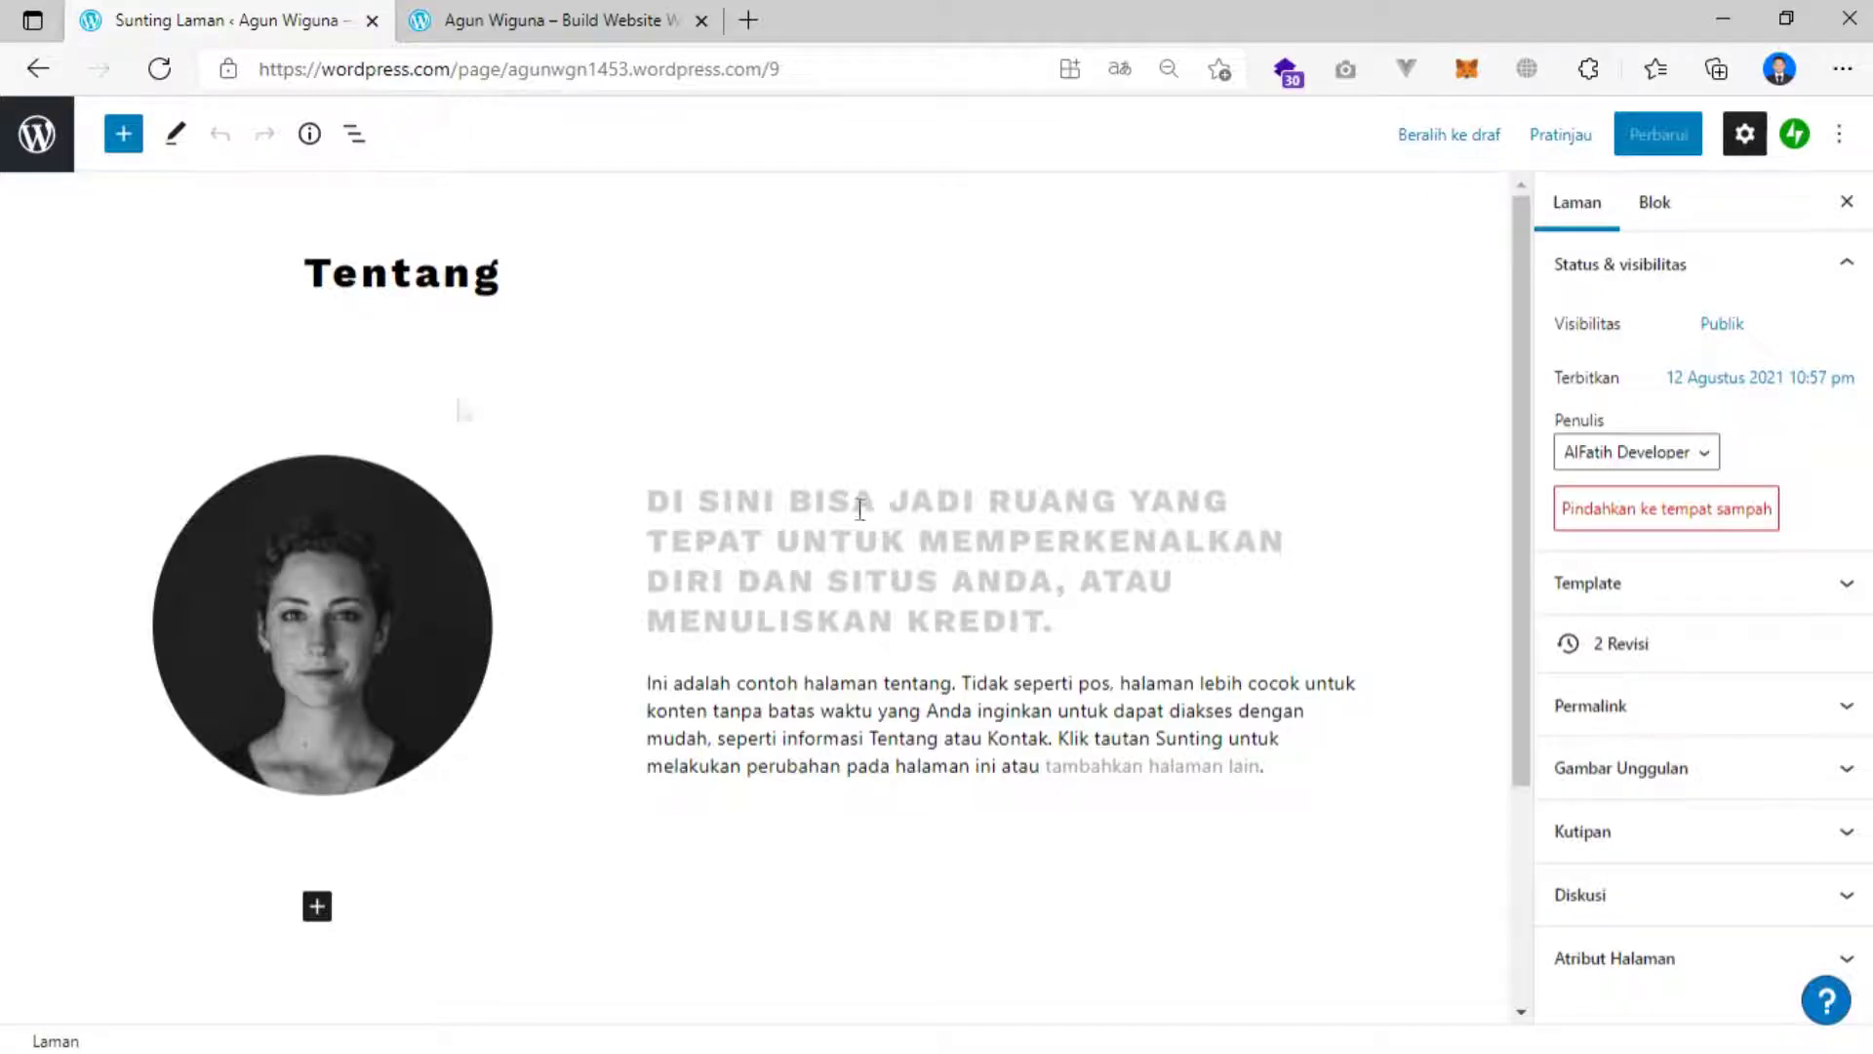
Replace the Tentang portrait with agun-circle uploaded from the Data (D:) drive.
{"action": "left_click", "coordinate": [324, 614]}
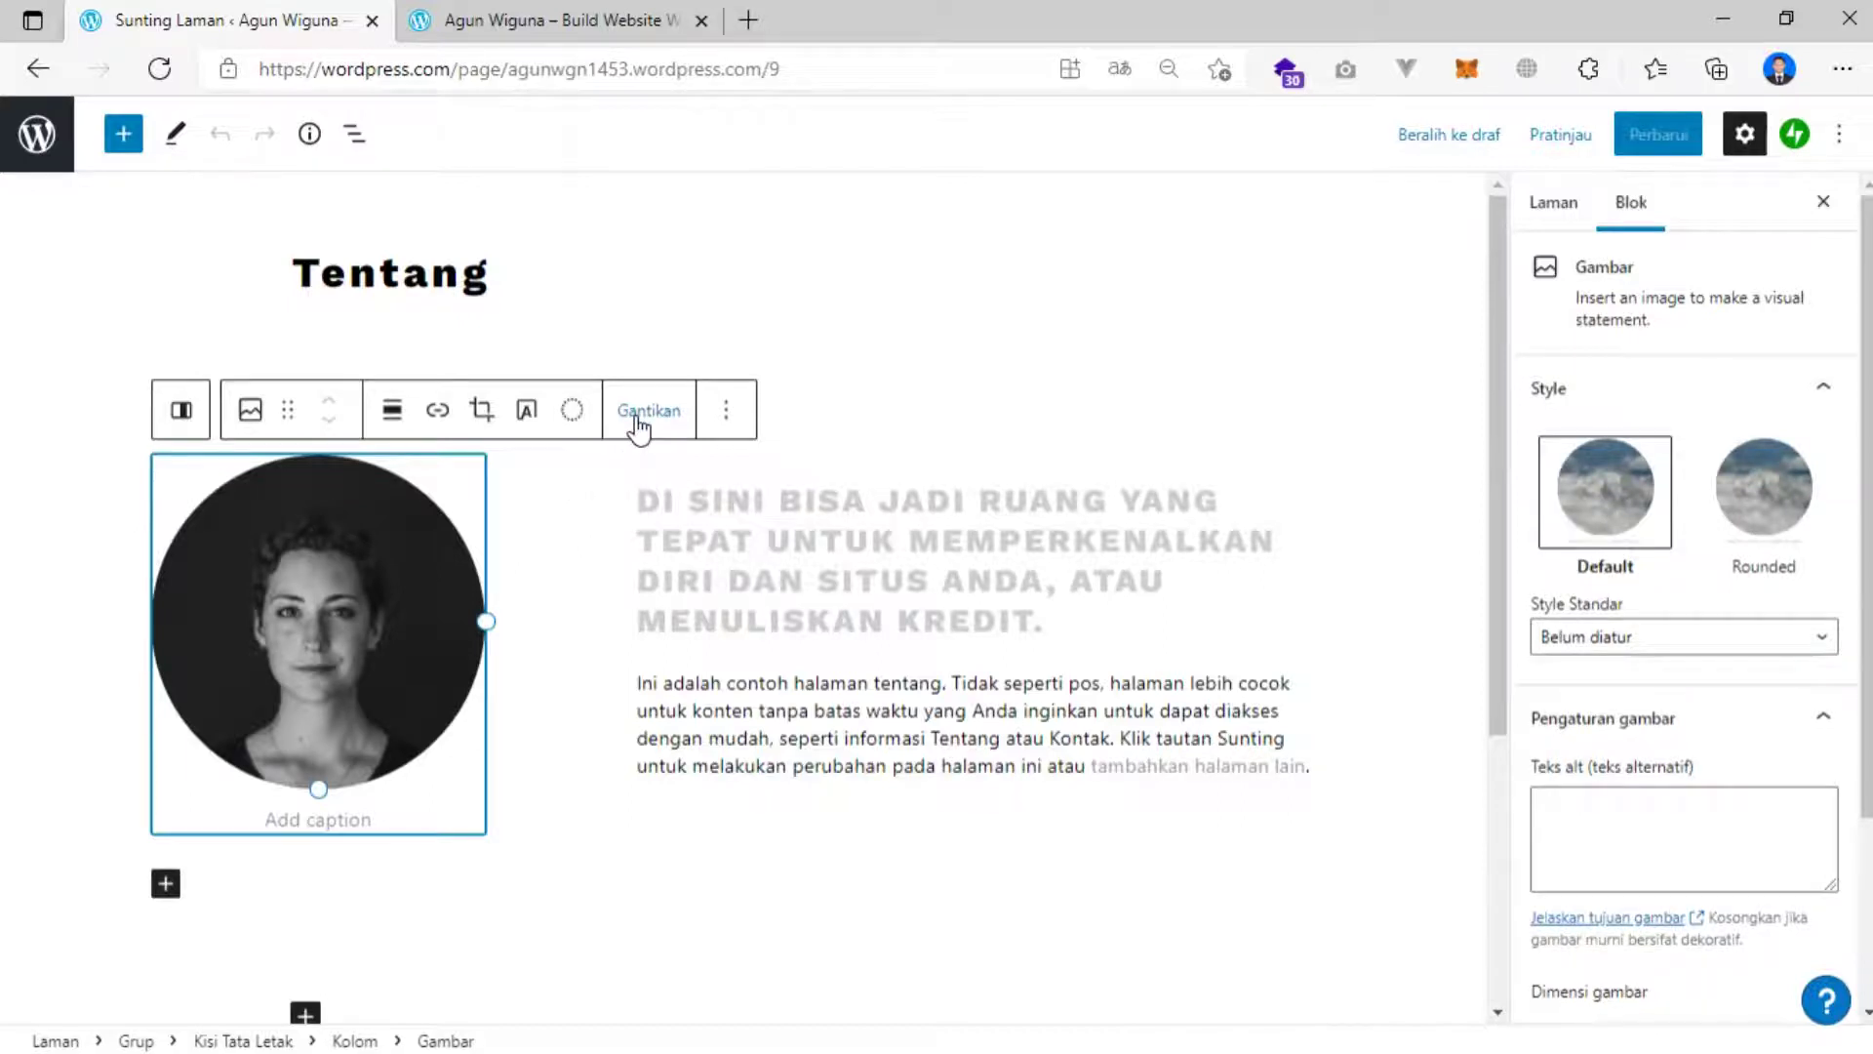
{"action": "left_click", "coordinate": [639, 416]}
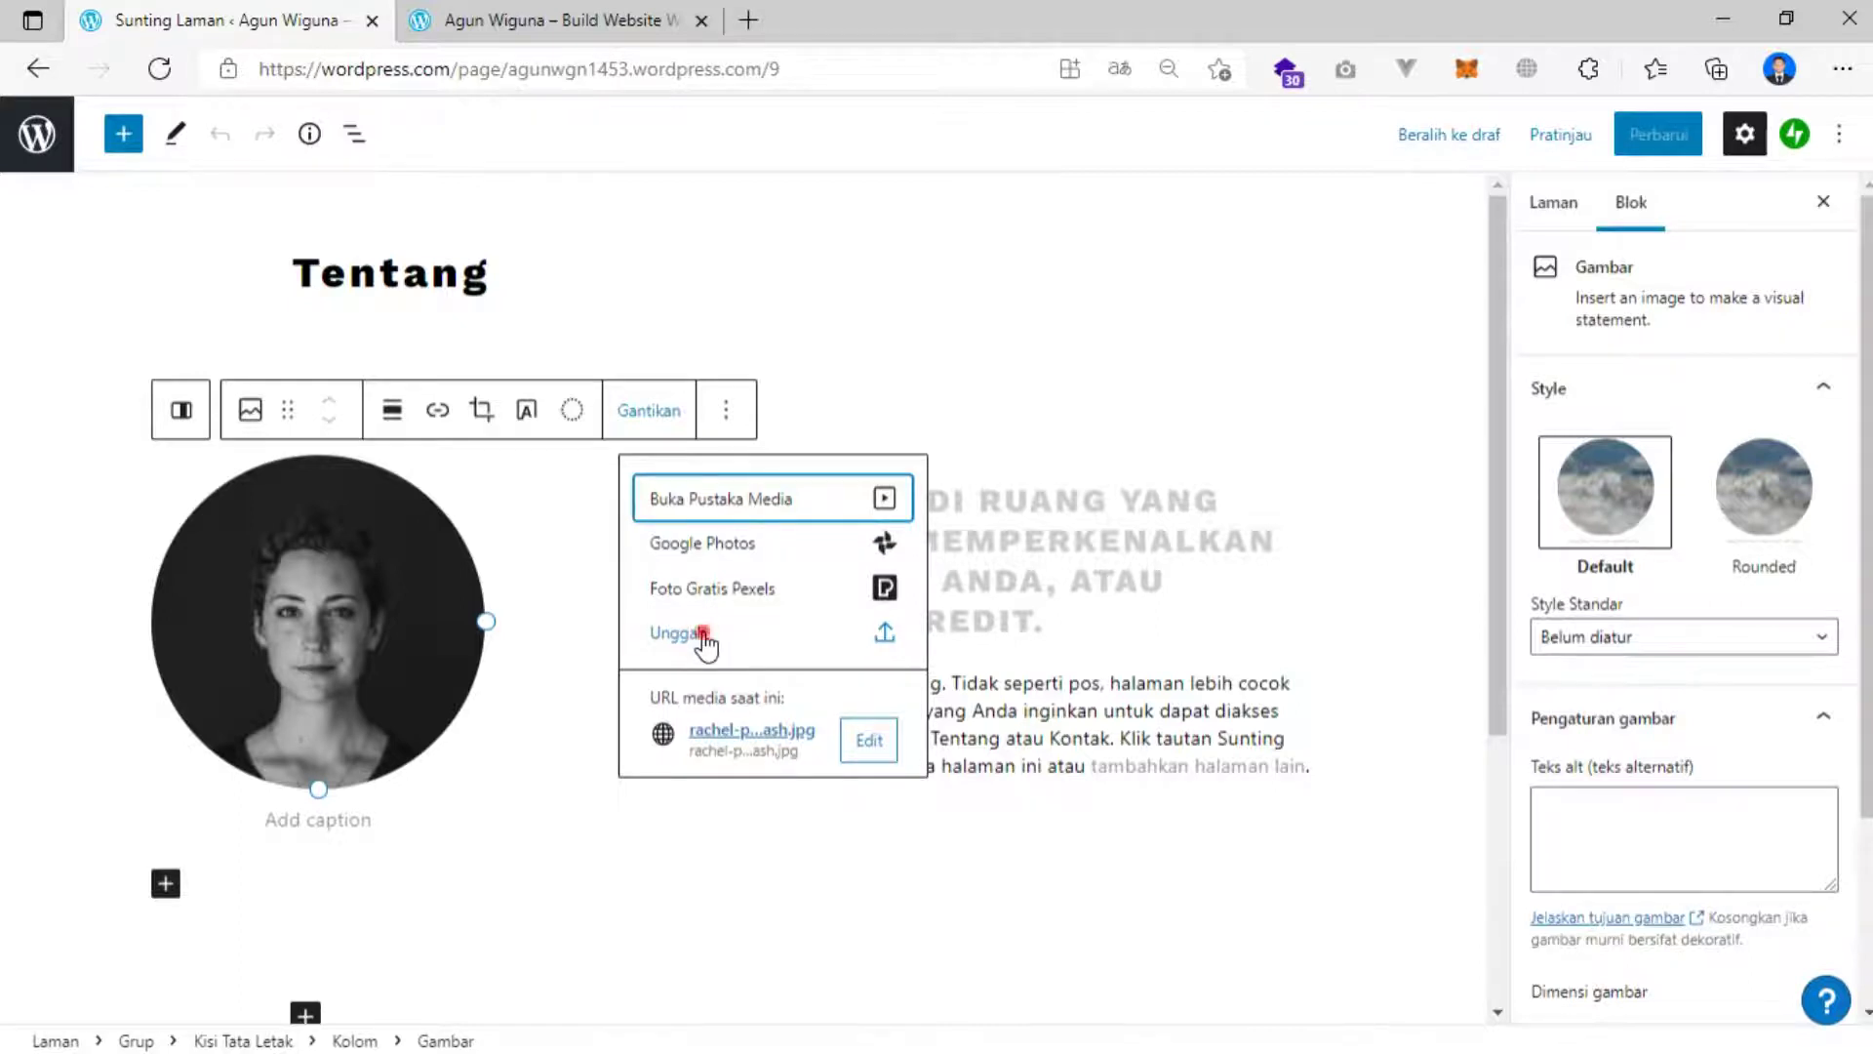
{"action": "left_click", "coordinate": [704, 644]}
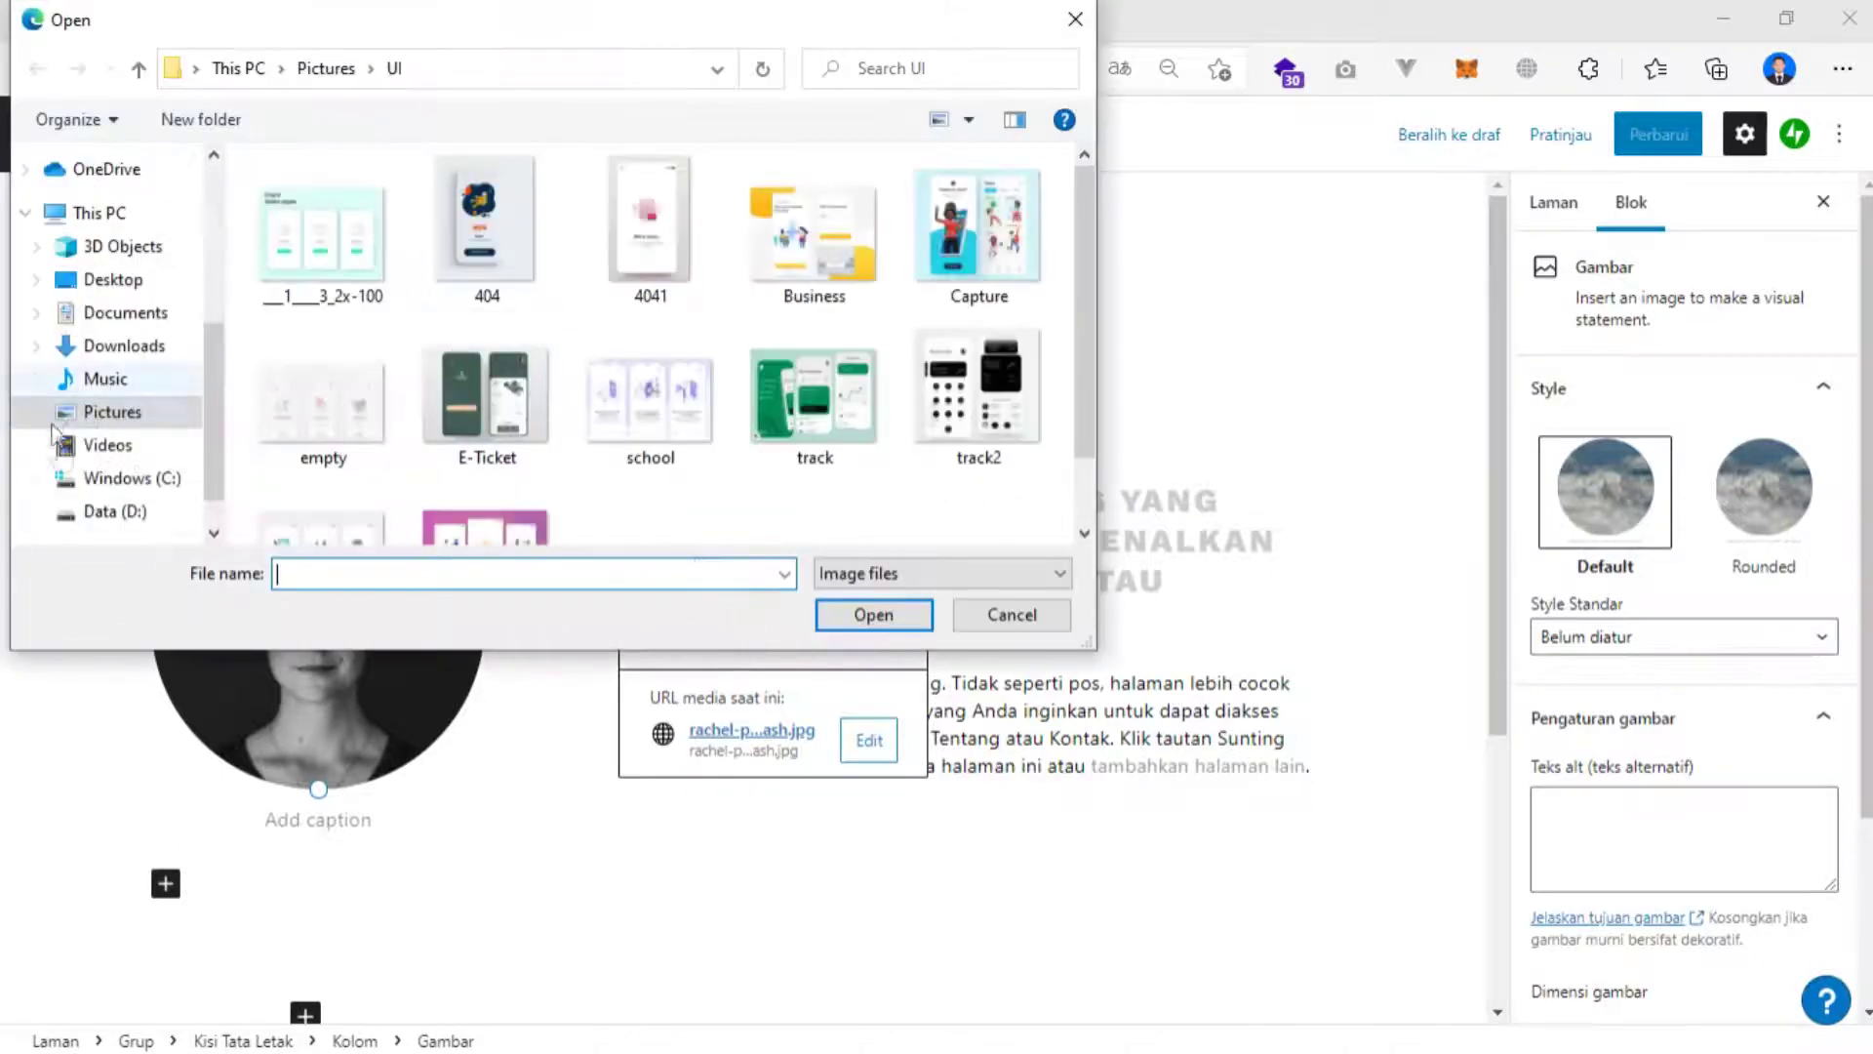
{"action": "left_click", "coordinate": [107, 511]}
{"action": "scroll", "coordinate": [497, 385], "scroll_direction": "down", "scroll_amount": 3}
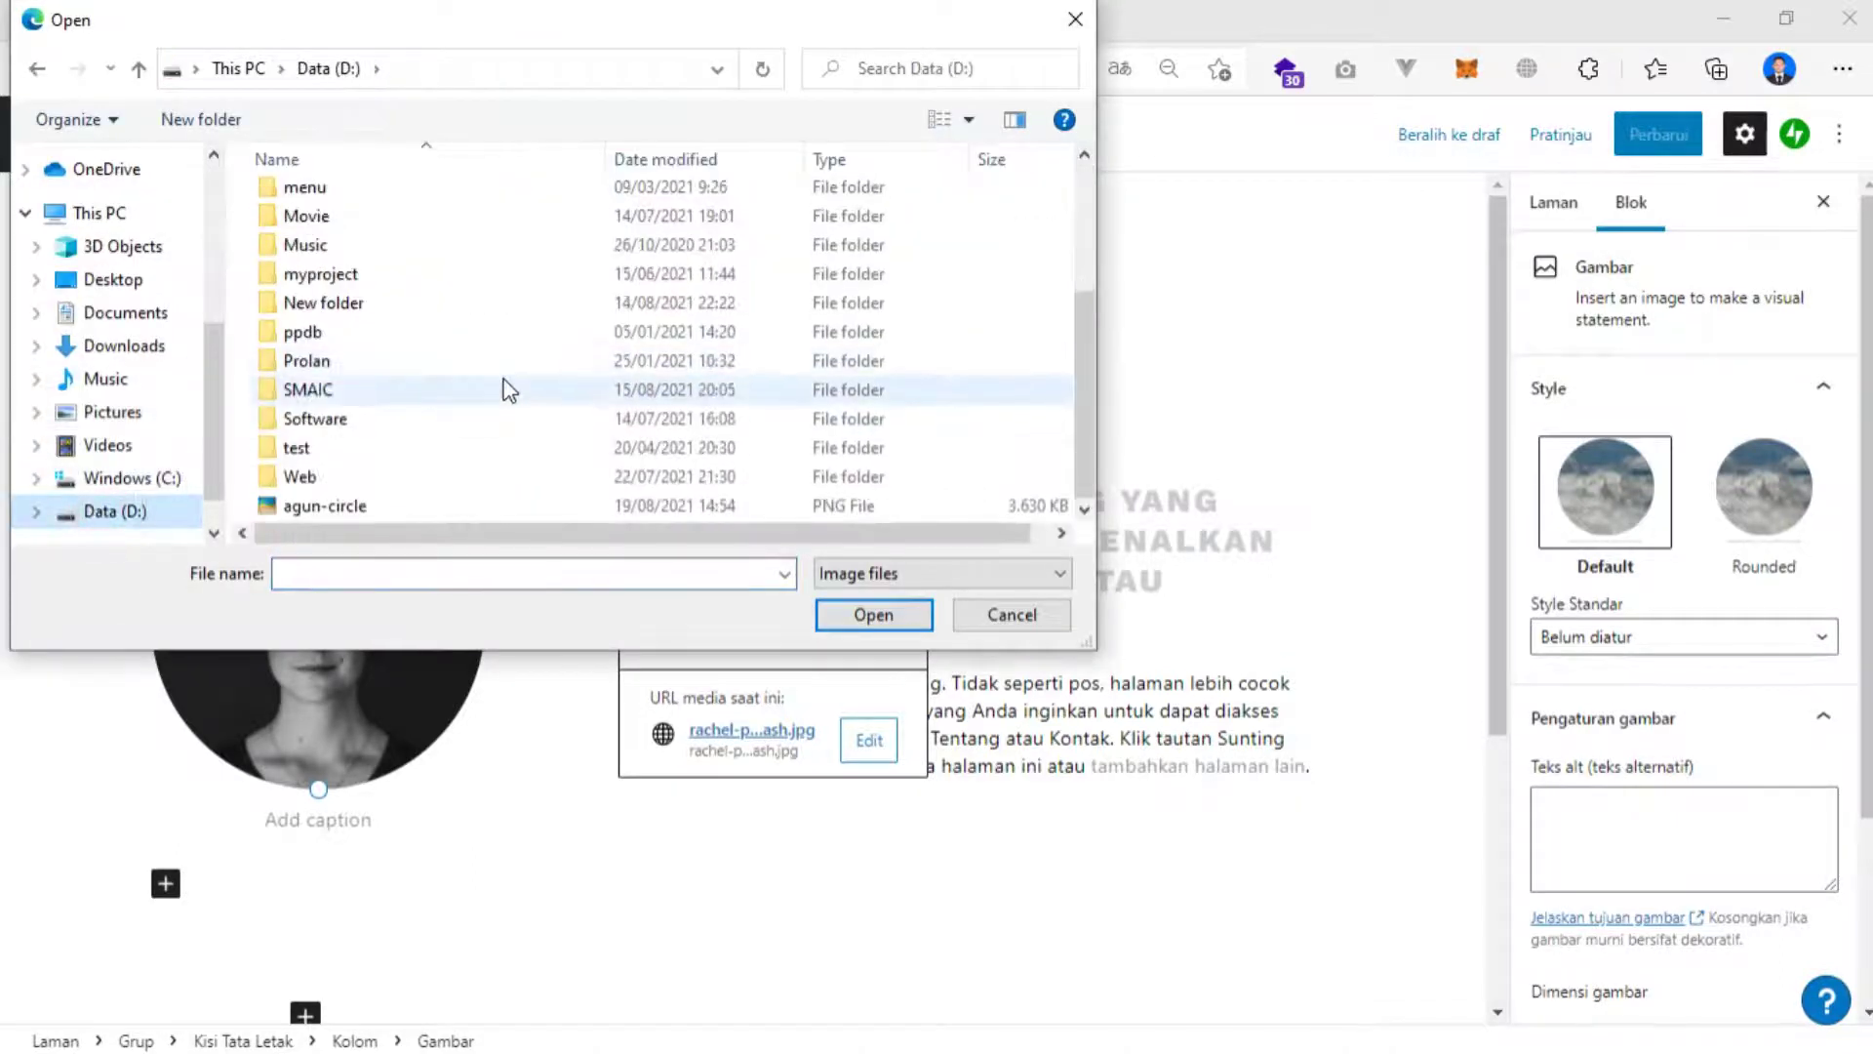
{"action": "left_click", "coordinate": [398, 508]}
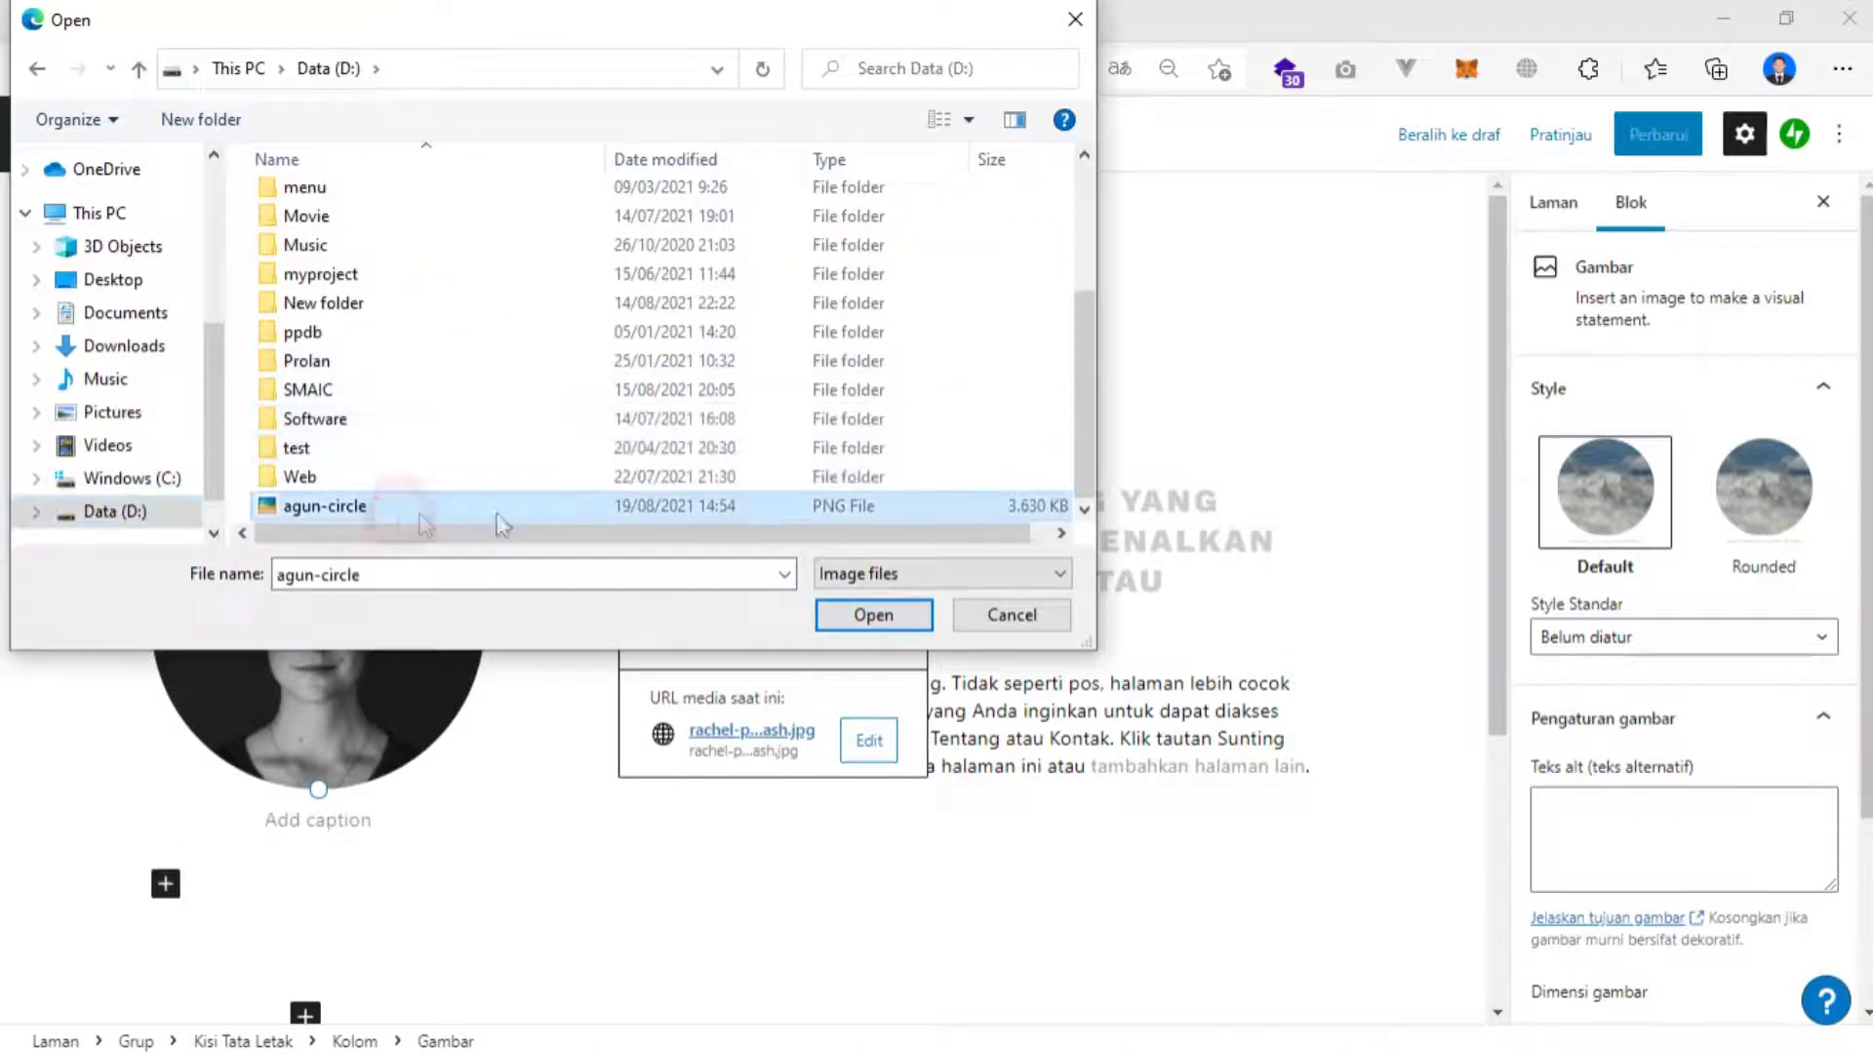
{"action": "left_click", "coordinate": [856, 612]}
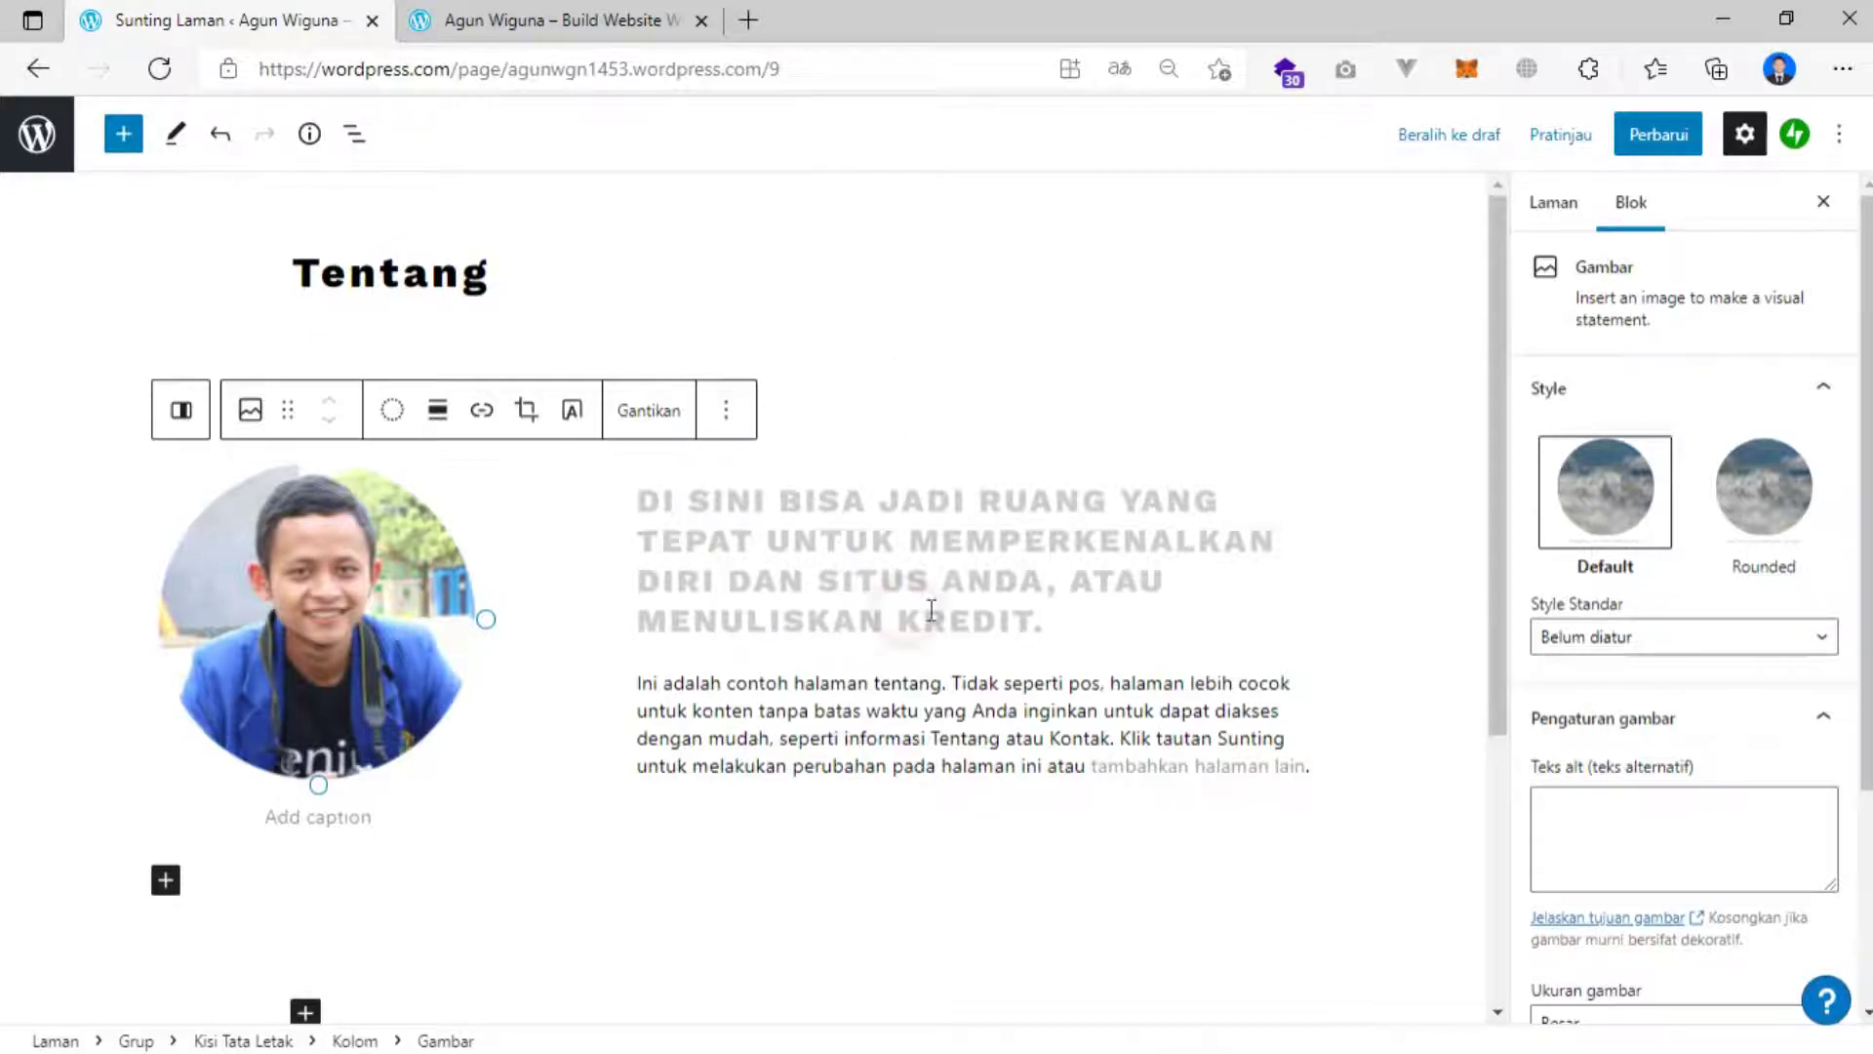
{"action": "left_click", "coordinate": [967, 624]}
{"action": "left_click_drag", "start_coordinate": [1053, 623], "coordinate": [659, 502]}
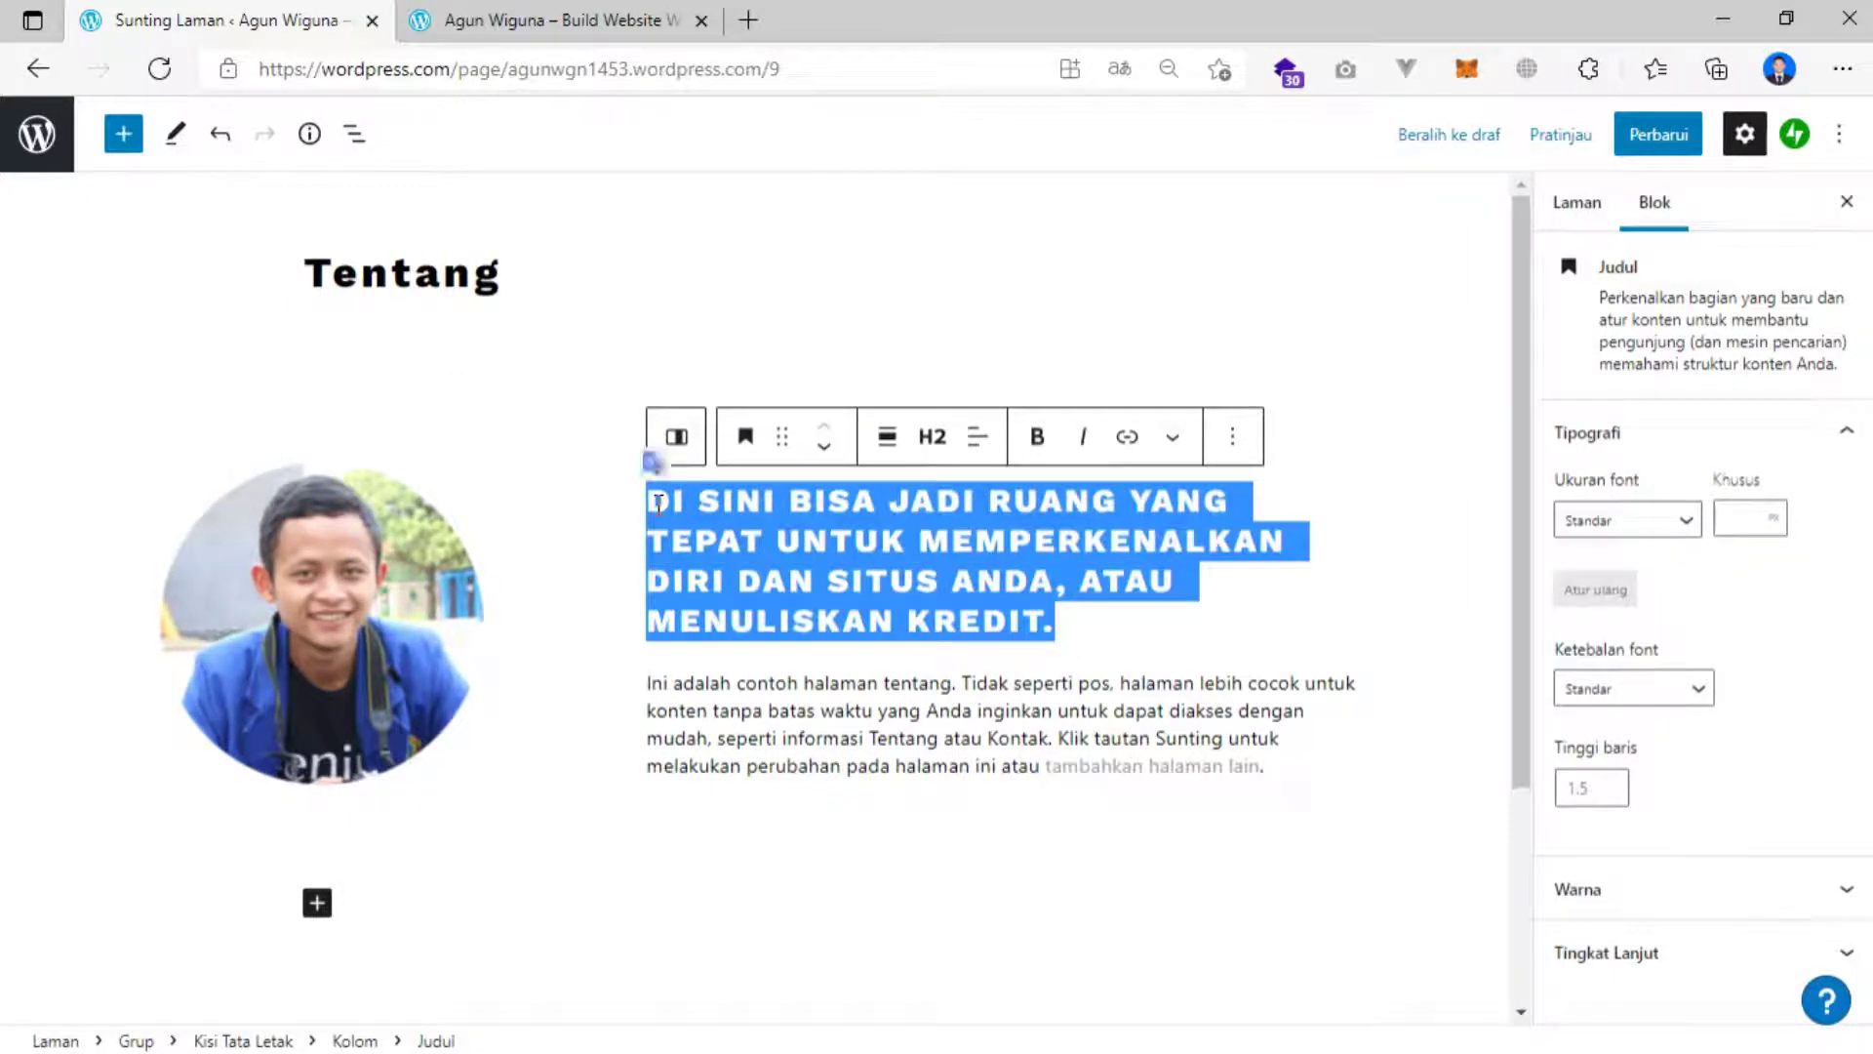
{"action": "type", "text": "A"}
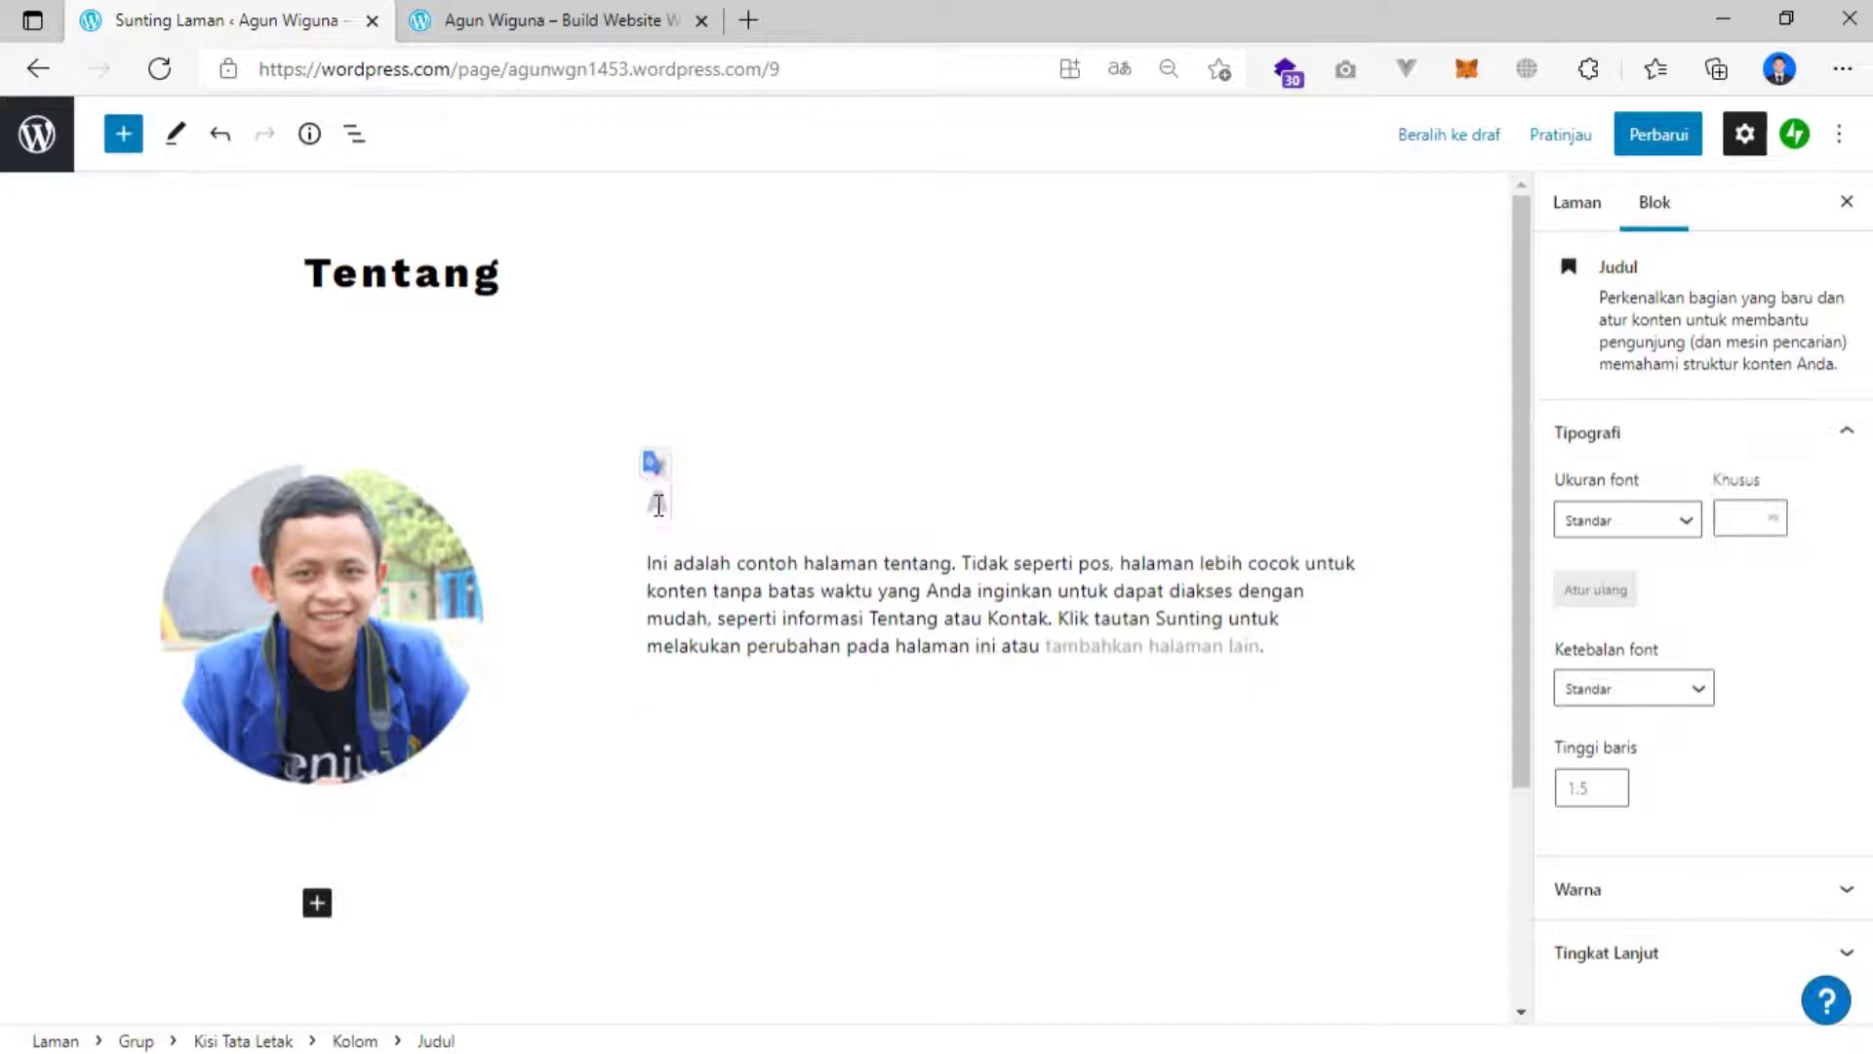
{"action": "type", "text": "GUN WIGUNA"}
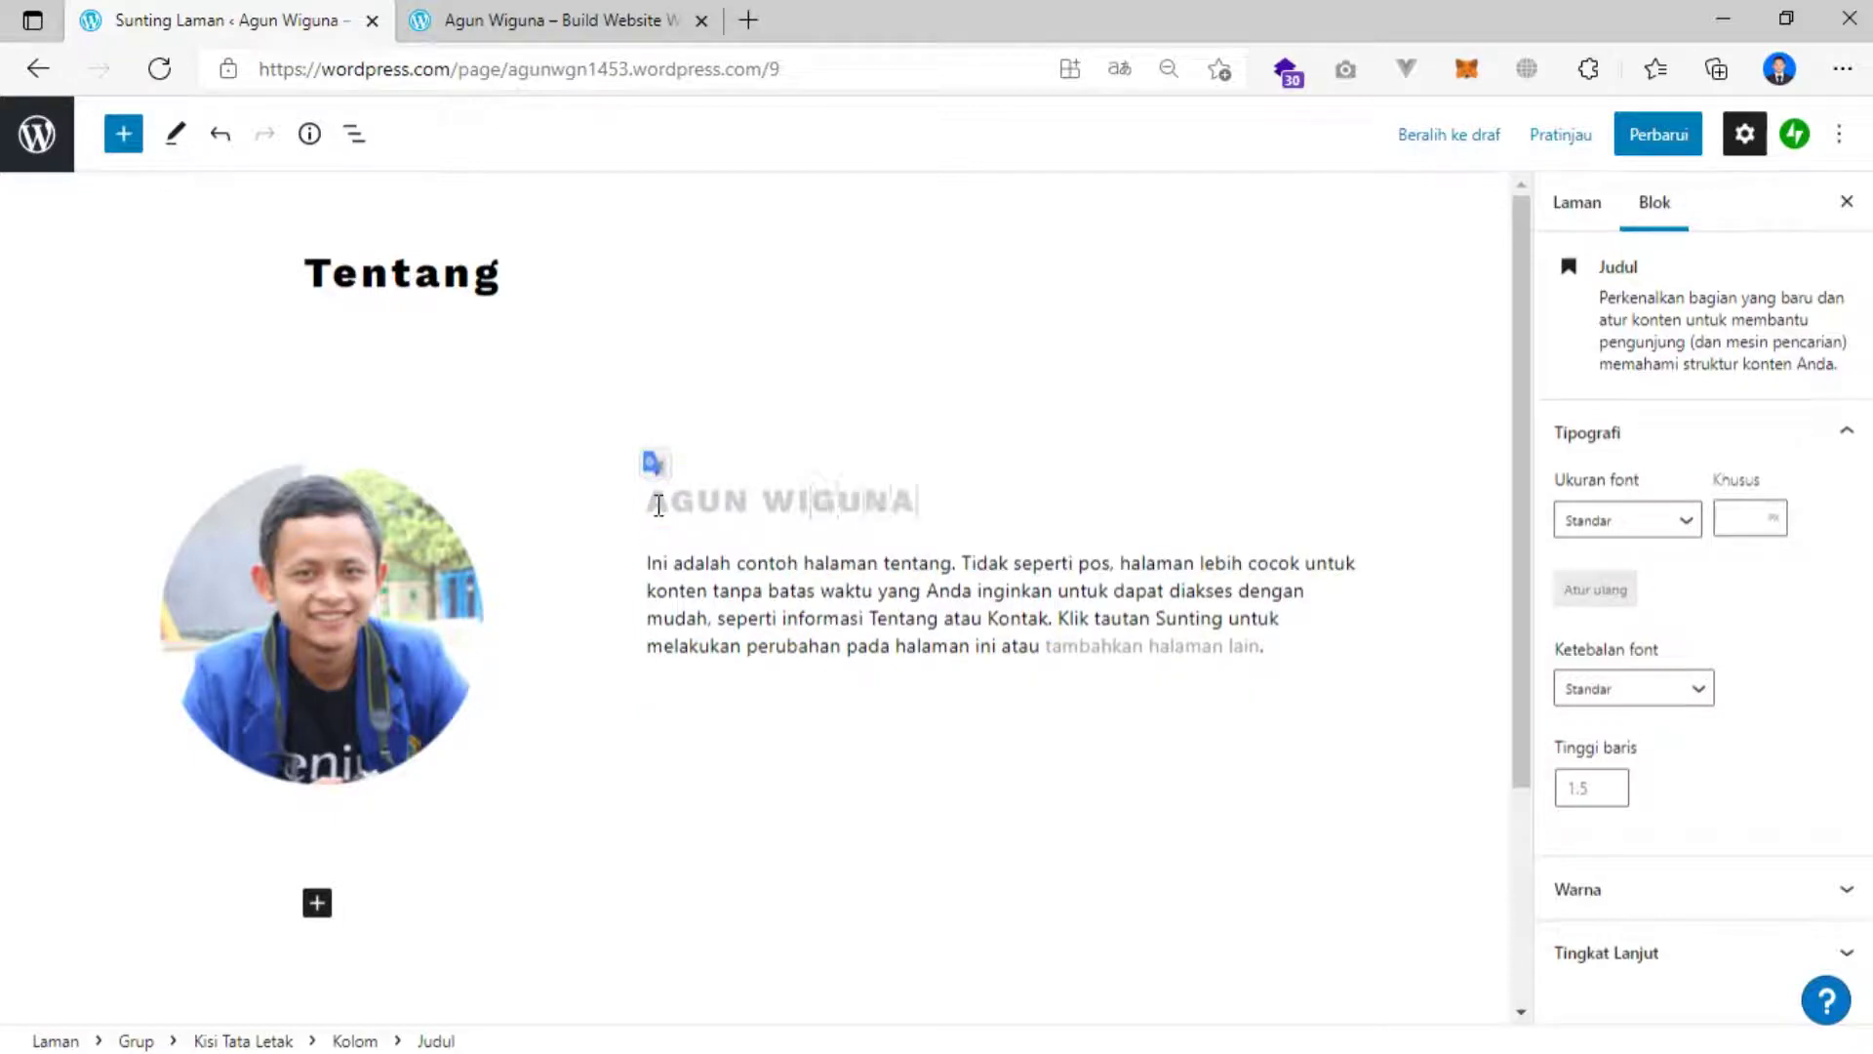
Swap the placeholder paragraph for the pasted Web Programmer bio, then save and update the page.
{"action": "left_click", "coordinate": [752, 610]}
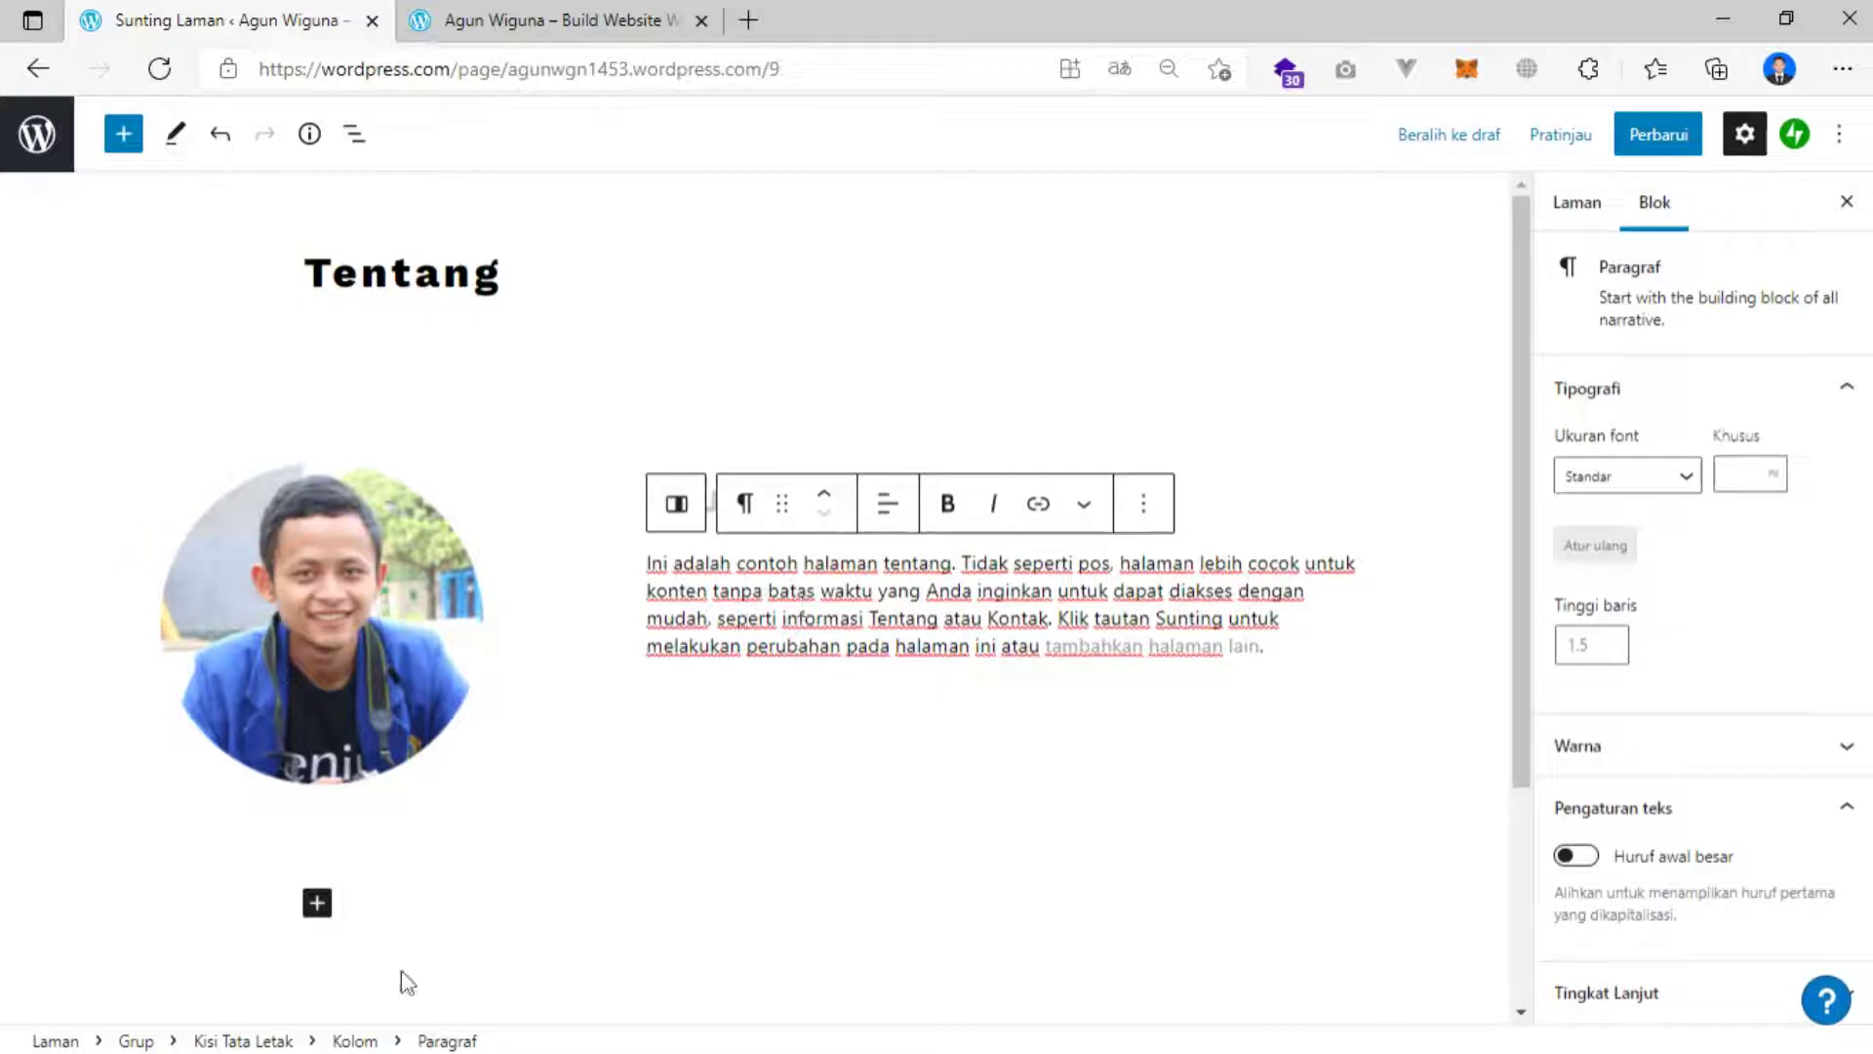
{"action": "key", "text": "ctrl+a"}
{"action": "key", "text": "BackSpace"}
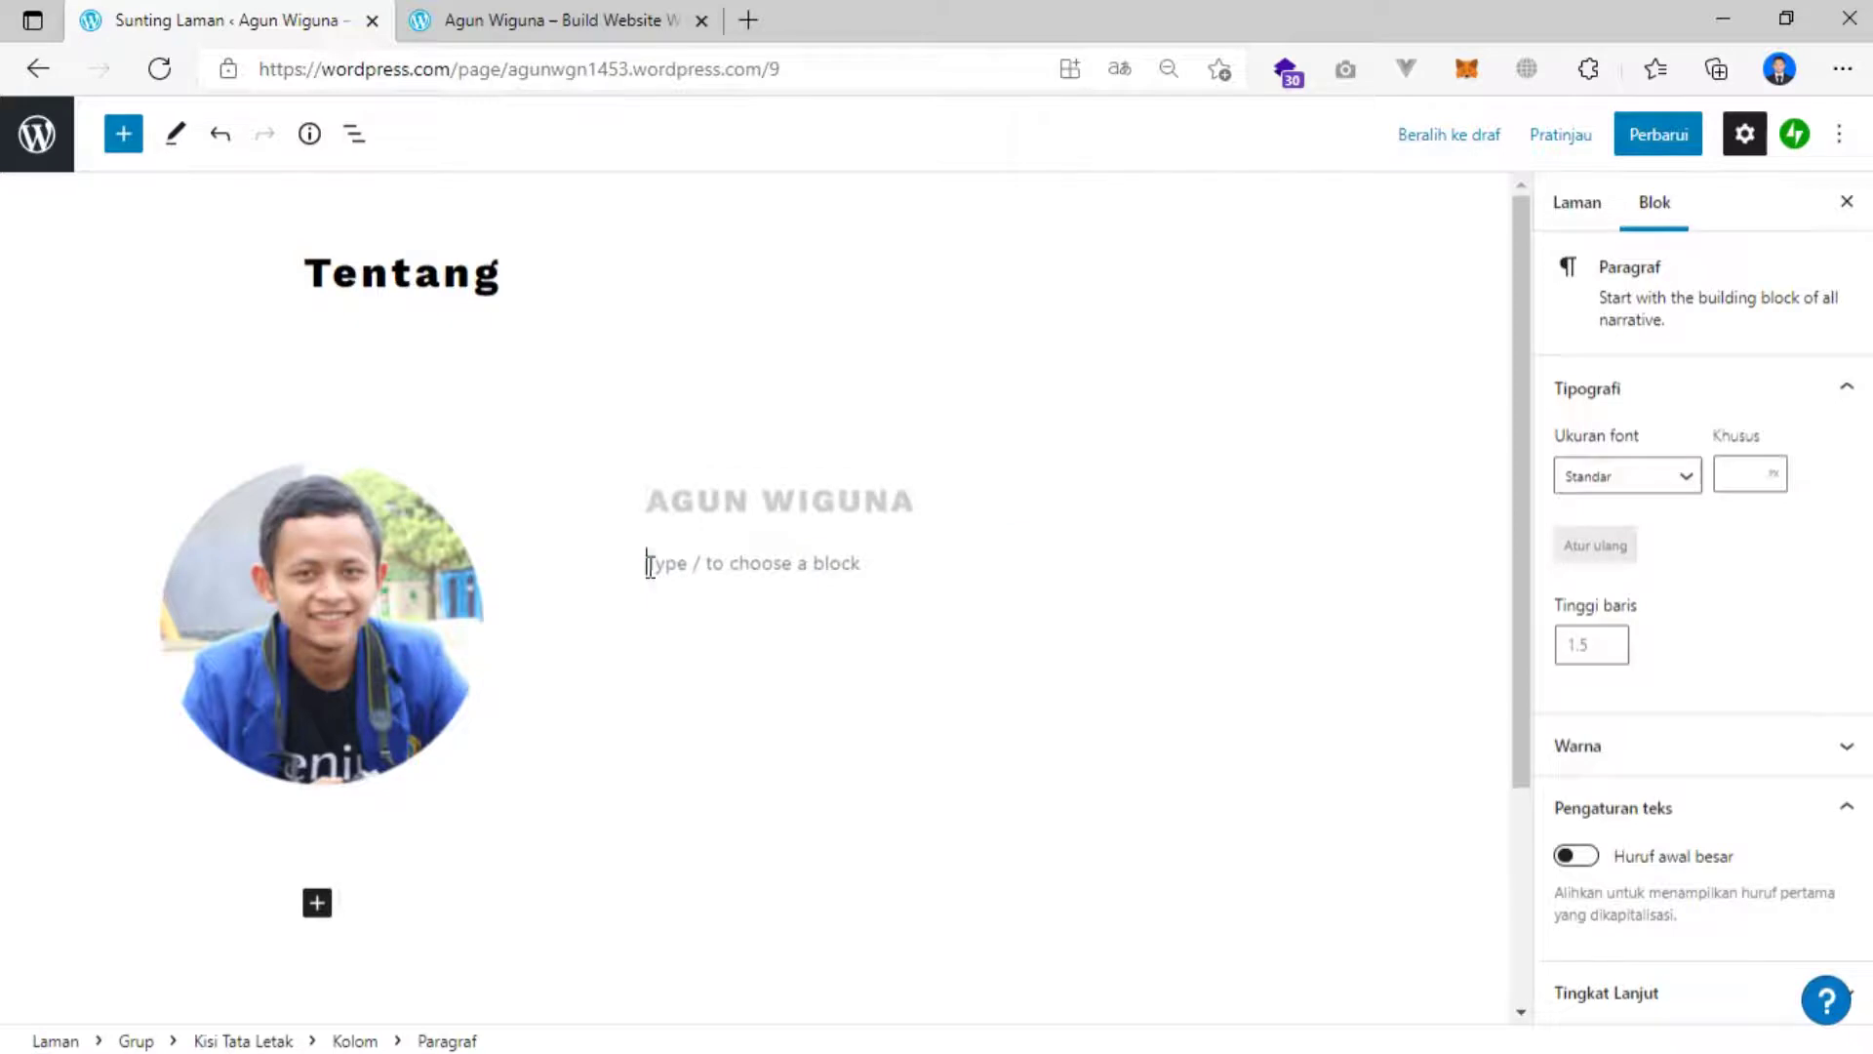
{"action": "type", "text": "Lulusan SMA Informatika Ciamis dengan spesialisasi di bidang Web Programmer. Memiliki pengalaman dalam membangun dan mengembangkan project Website dari tahap design sampai deployment. Mencari peluang kerja yang bisa memberi kesempatan untuk semakin berkembang. Saya memiliki kerja tim yang baik dan tanggung jawab dengan setiap pekerjaan."}
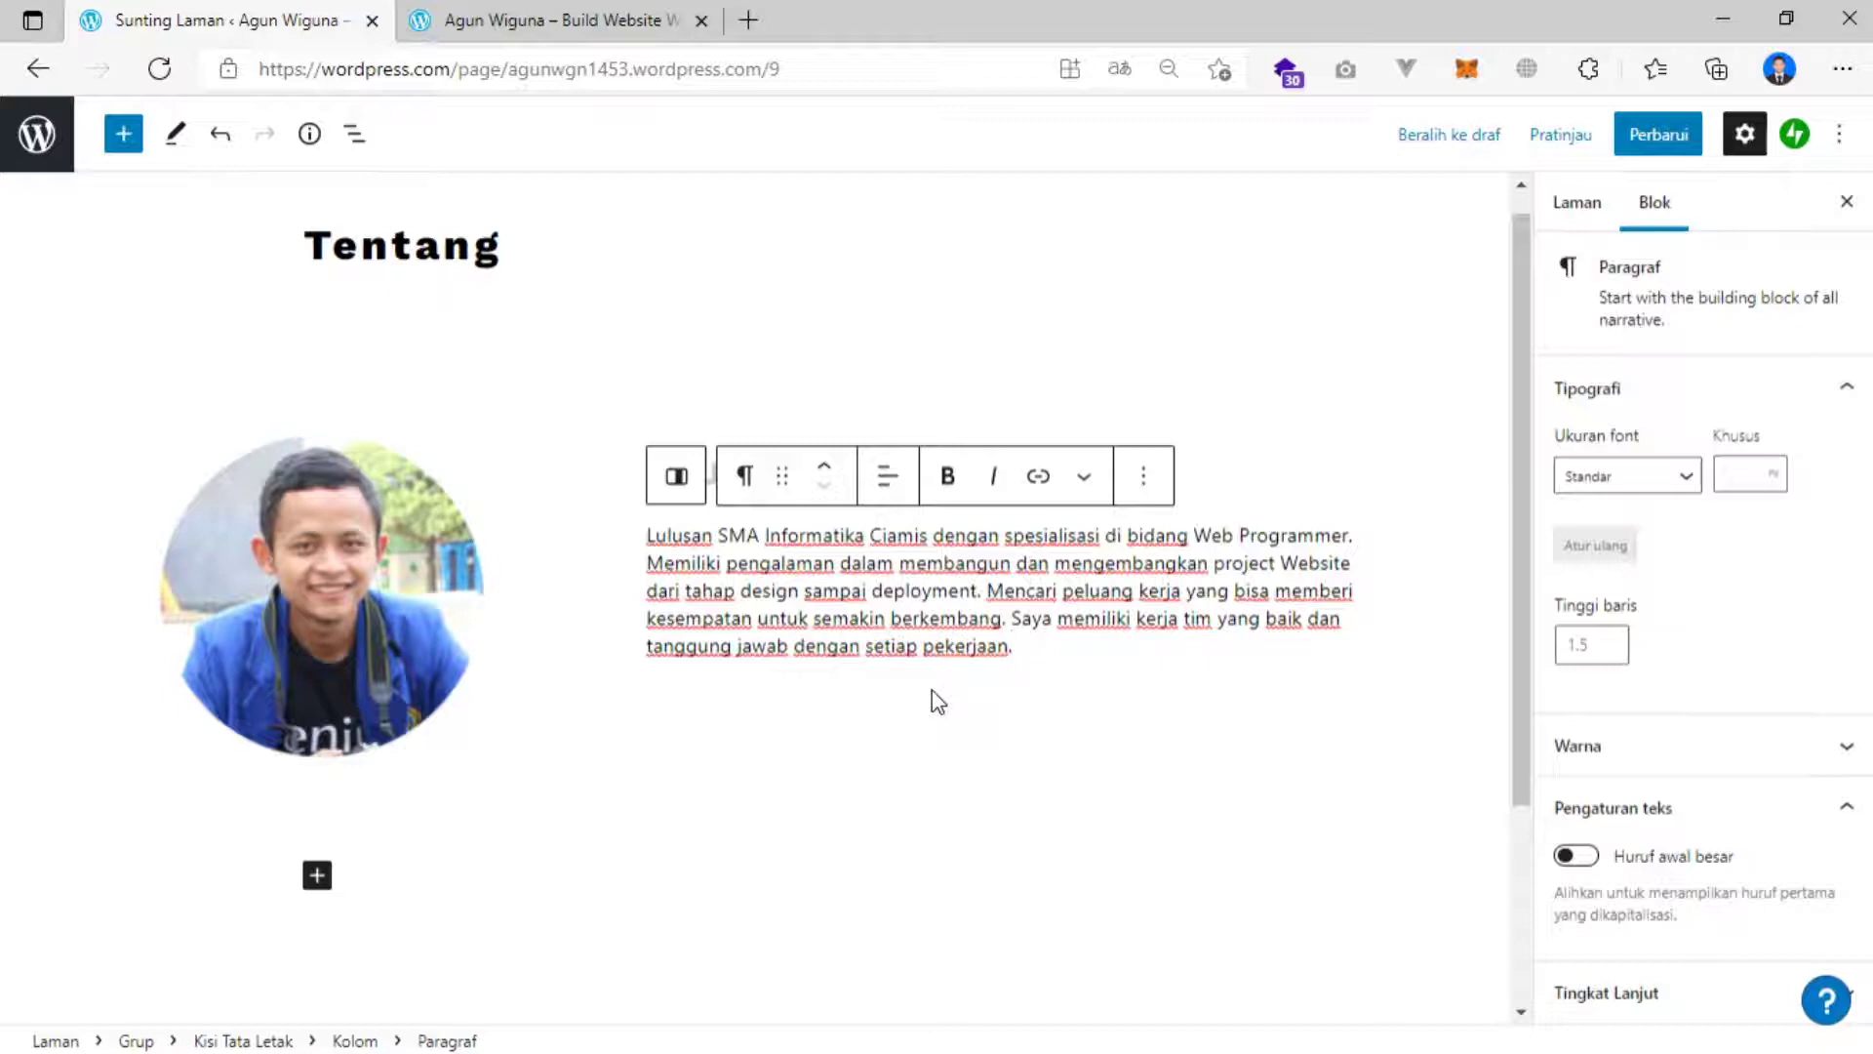
{"action": "key", "text": "ctrl+s"}
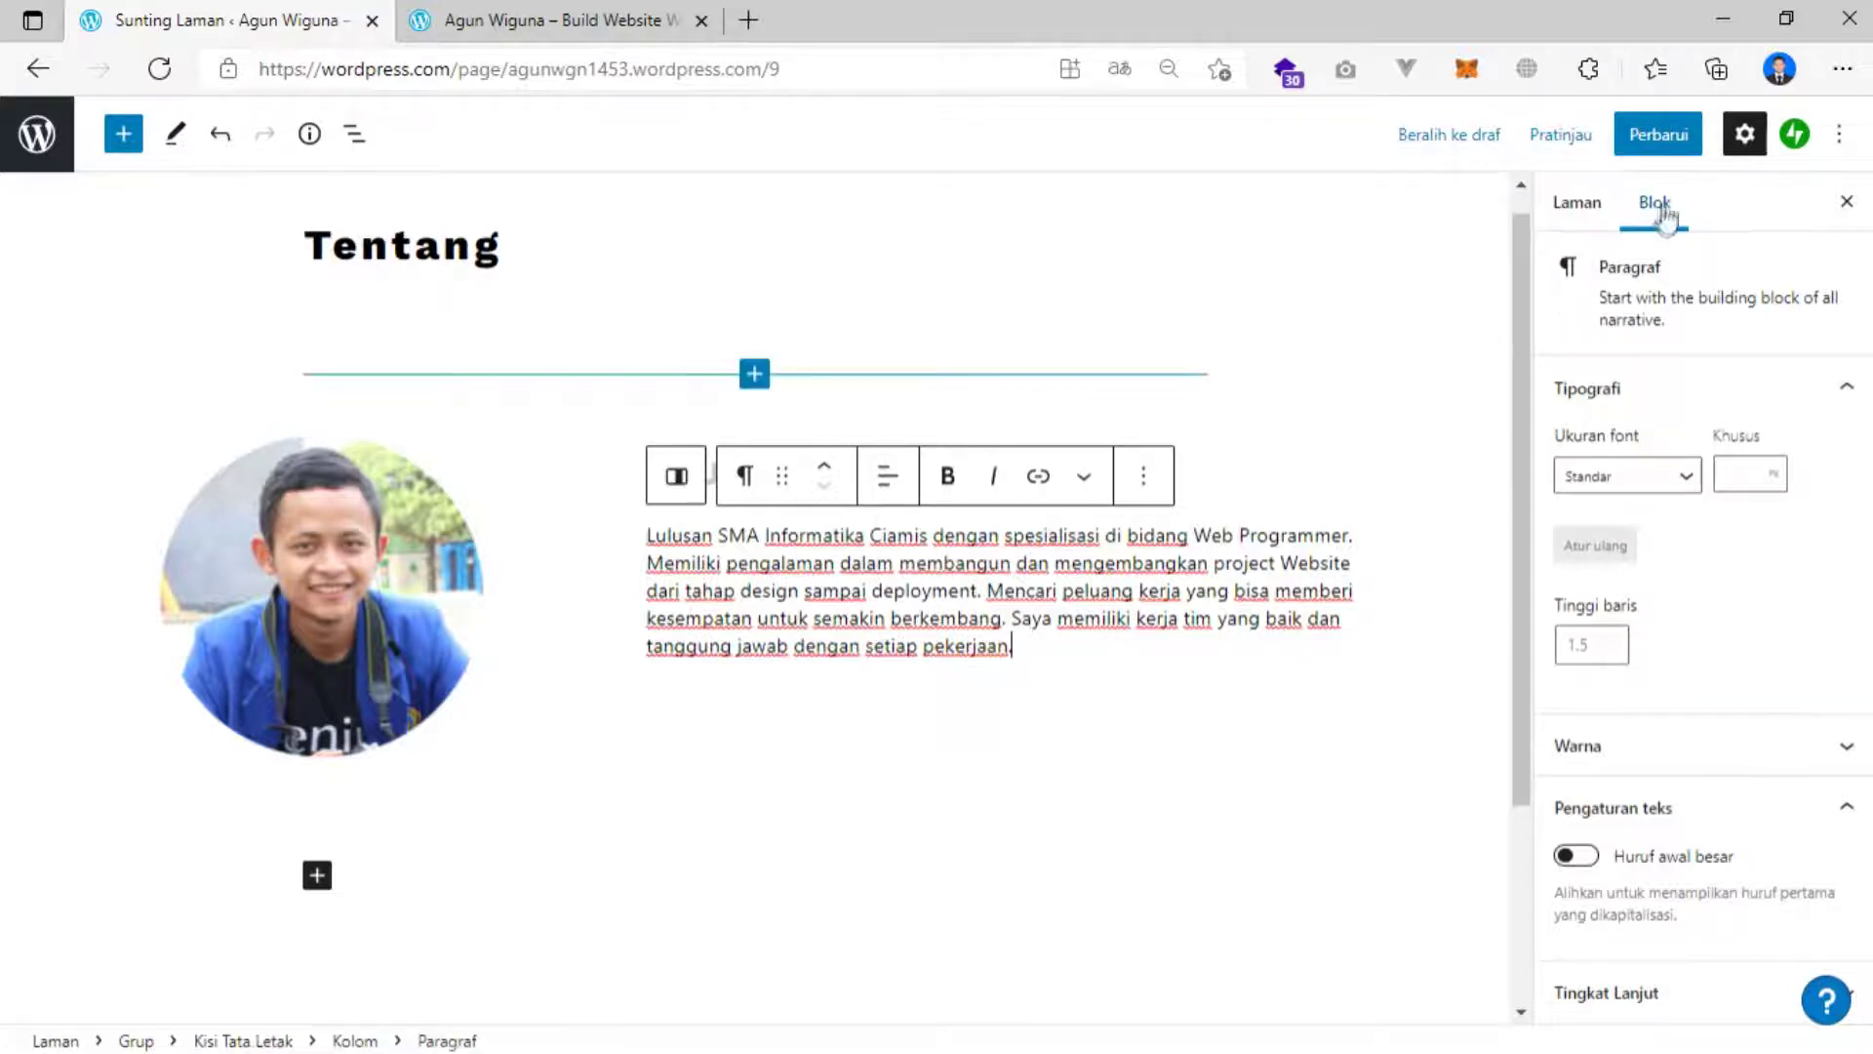
{"action": "left_click", "coordinate": [1669, 137]}
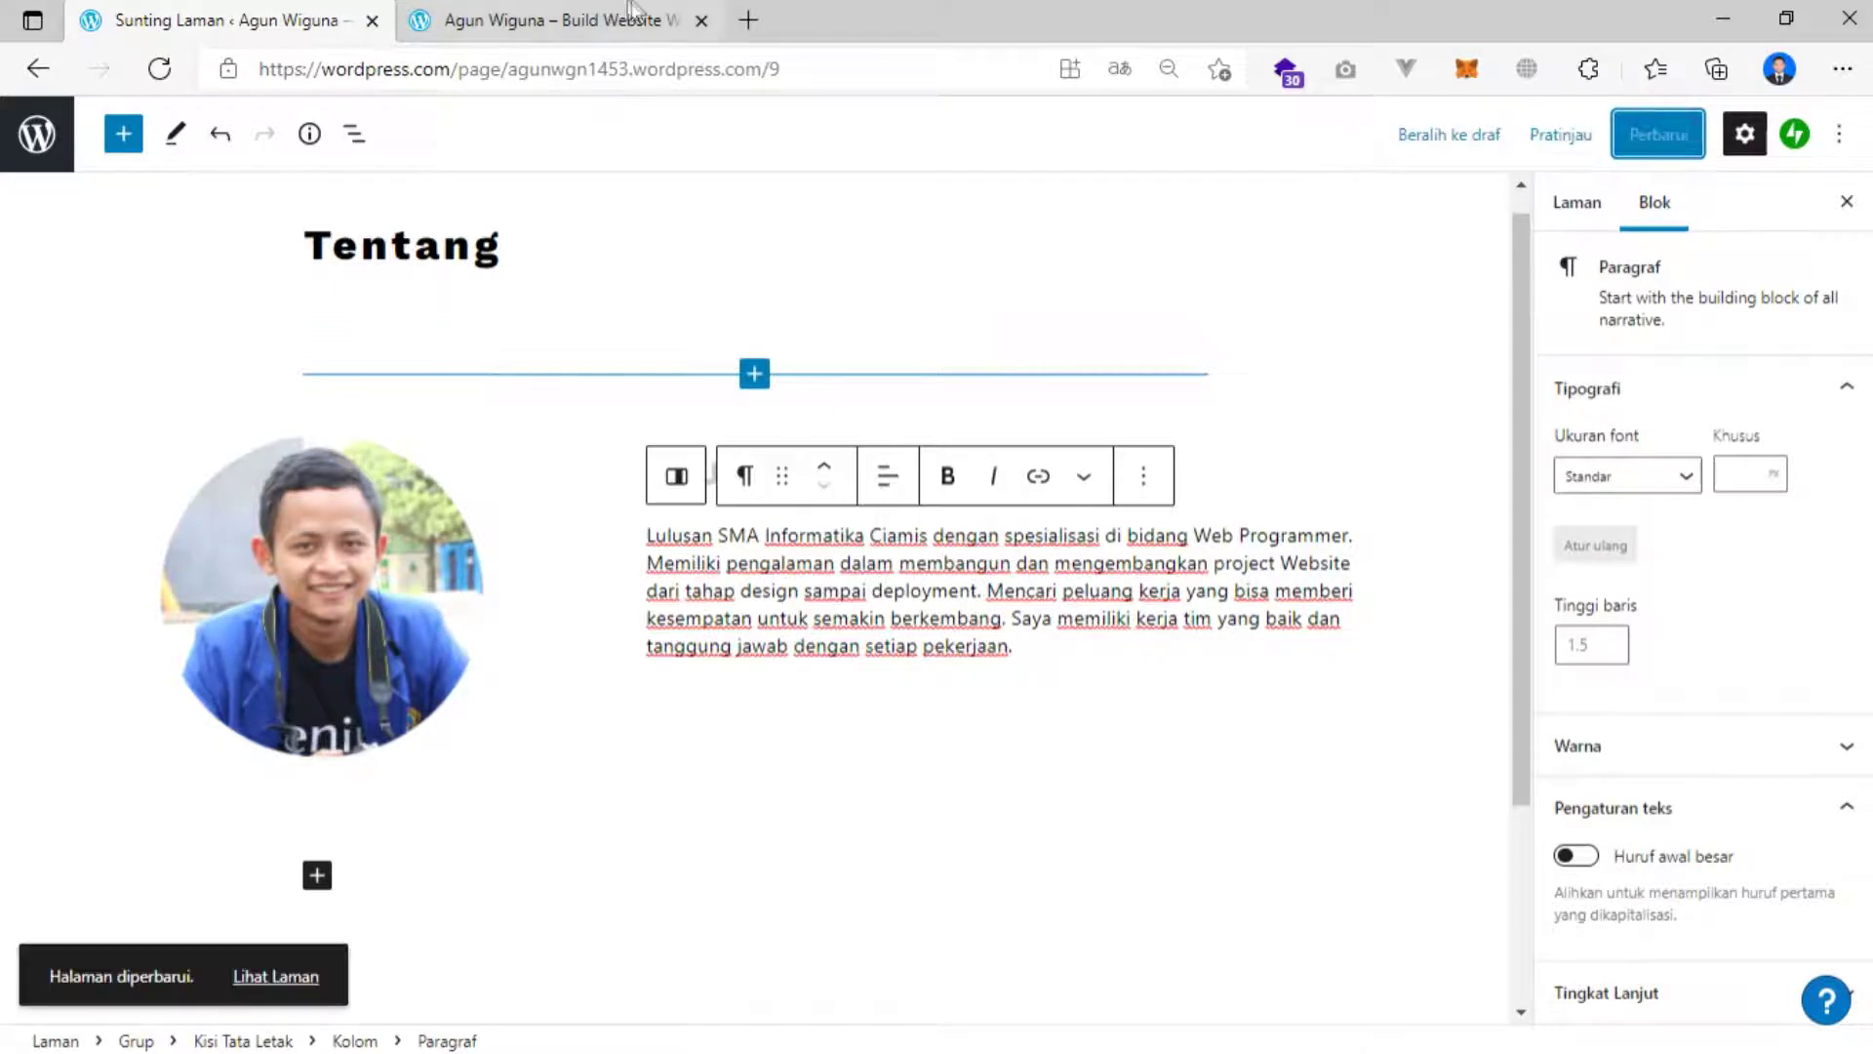
{"action": "left_click", "coordinate": [605, 19]}
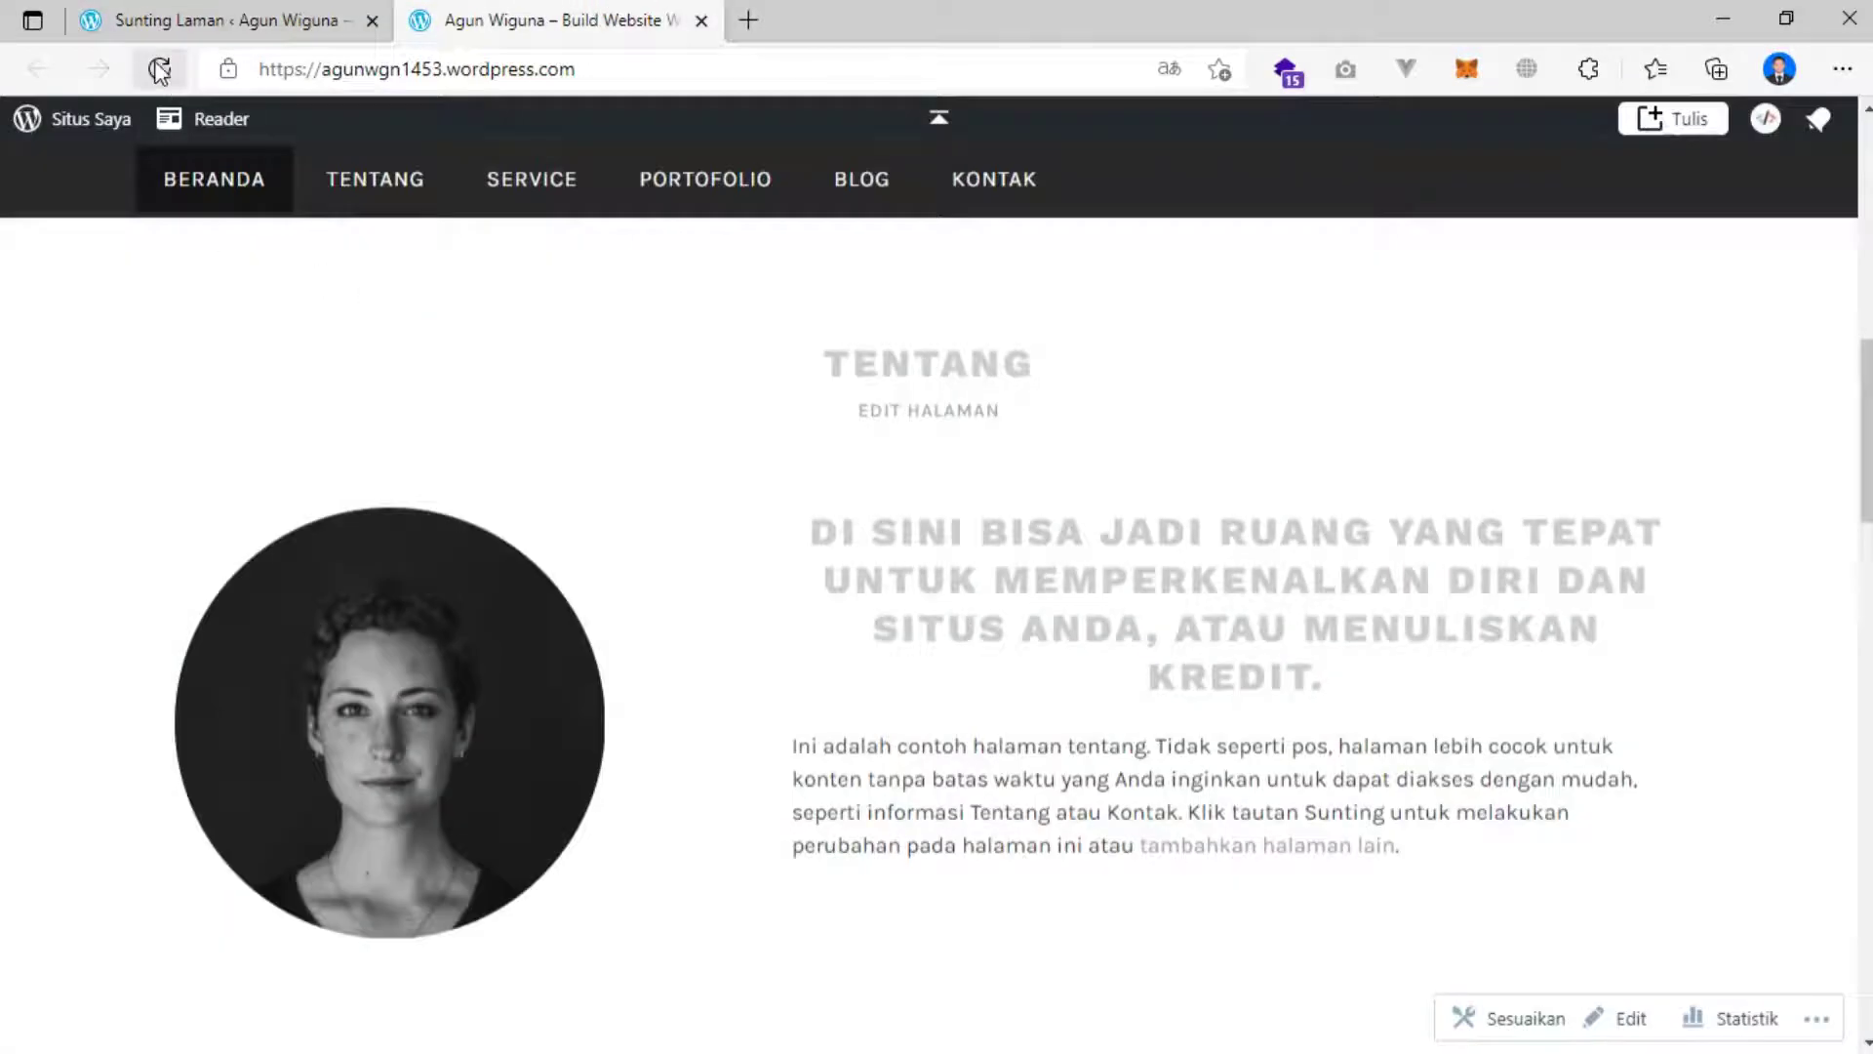
{"action": "left_click", "coordinate": [160, 72]}
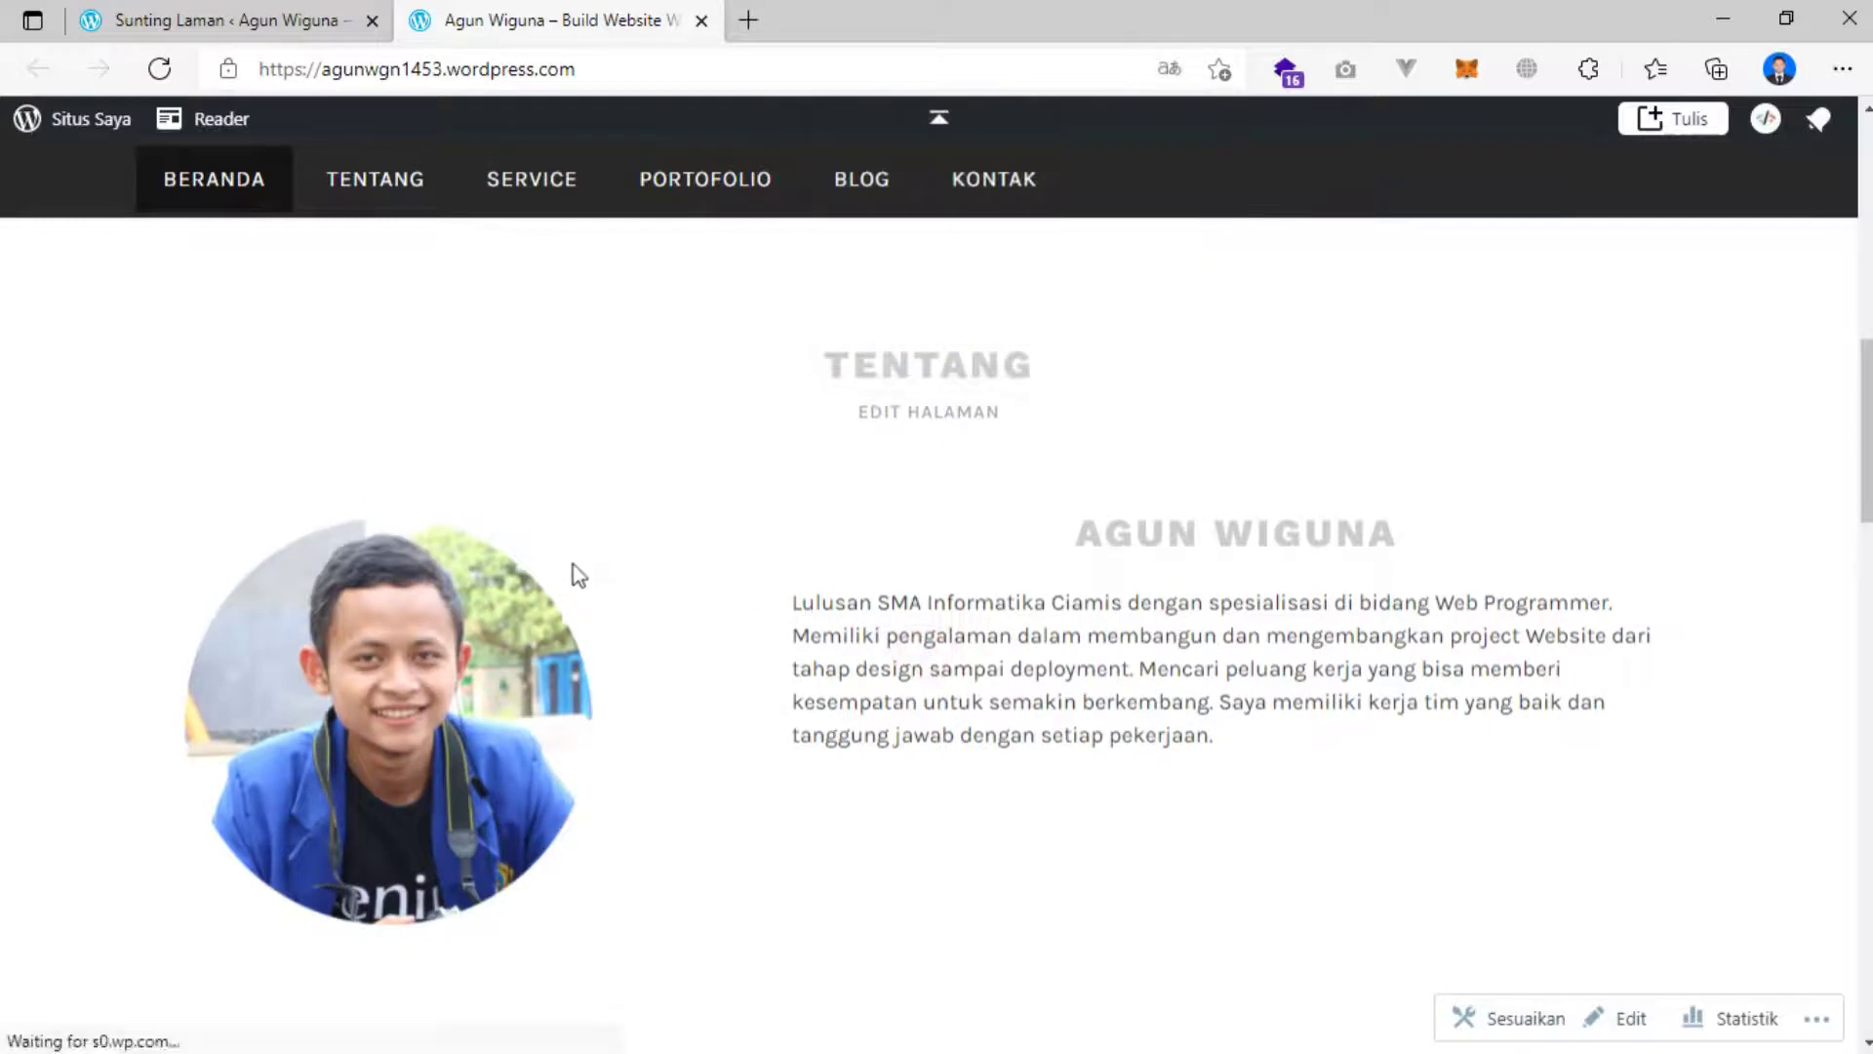
{"action": "scroll", "coordinate": [585, 576], "scroll_direction": "down", "scroll_amount": 2}
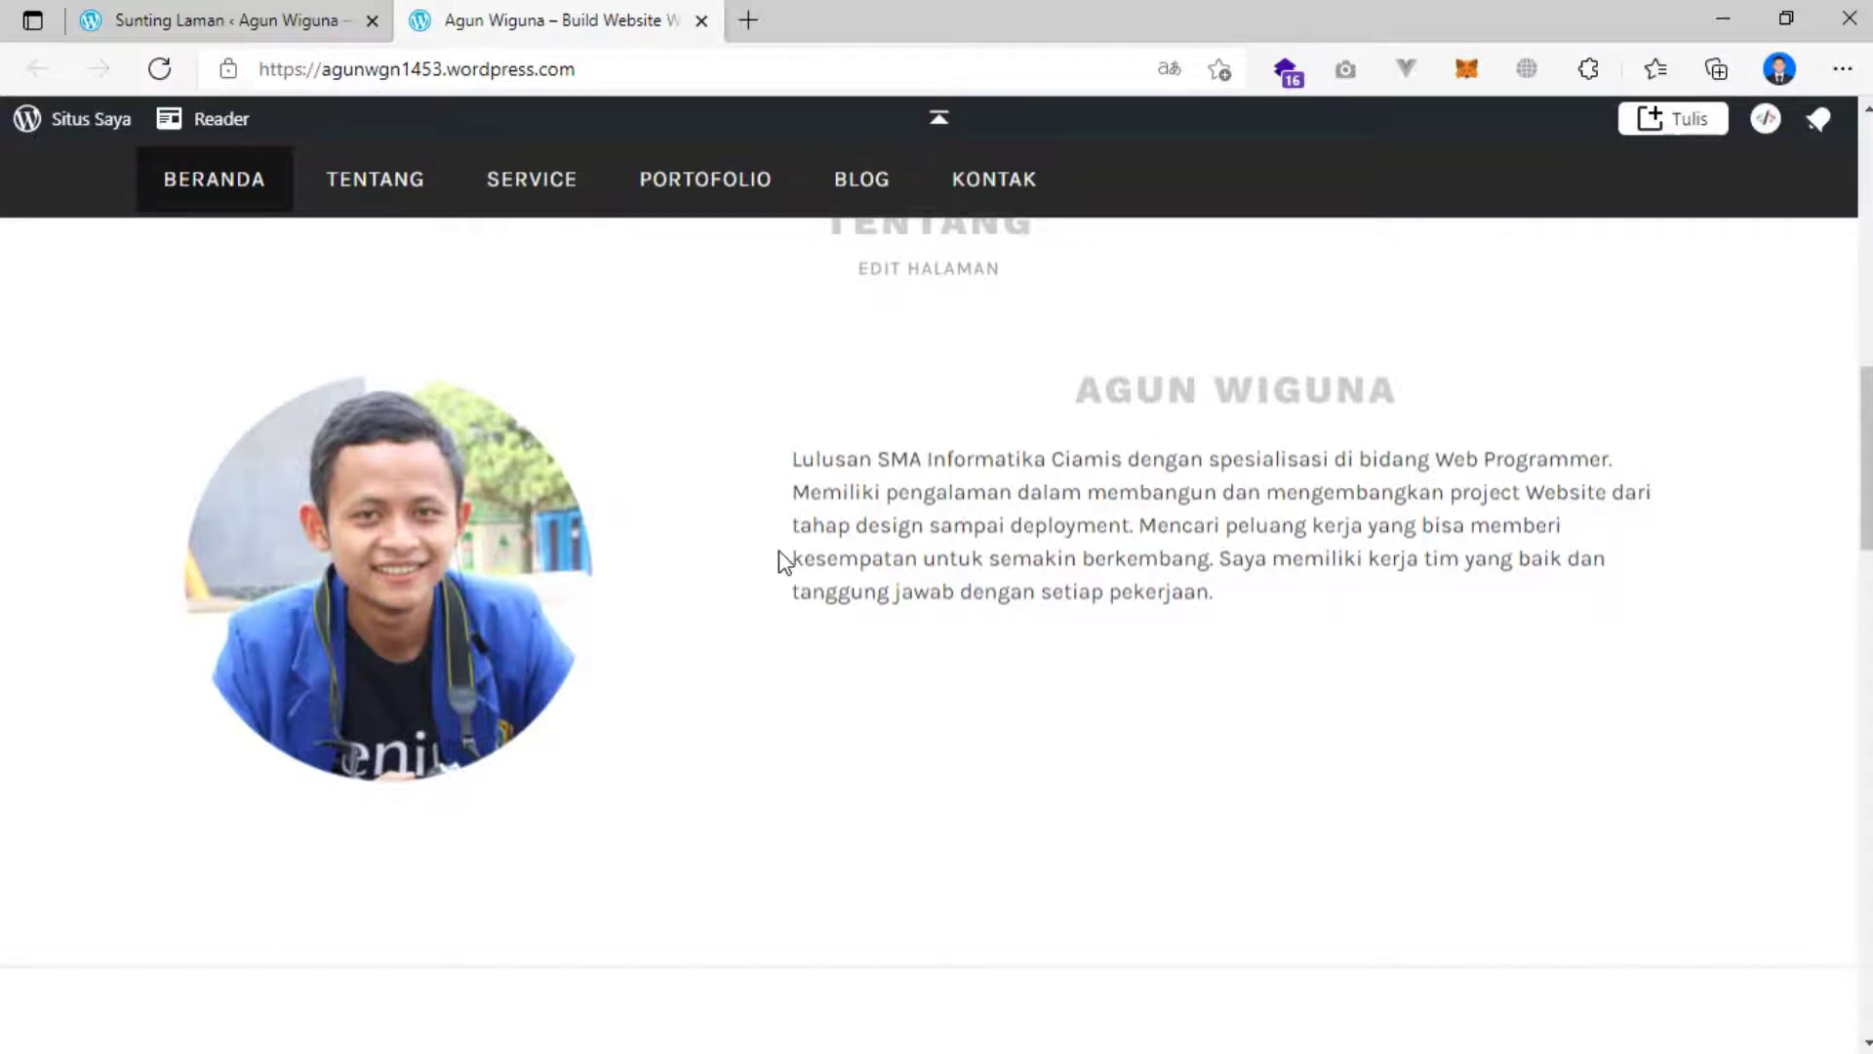
{"action": "scroll", "coordinate": [778, 552], "scroll_direction": "down", "scroll_amount": 2}
{"action": "scroll", "coordinate": [775, 544], "scroll_direction": "down", "scroll_amount": 4}
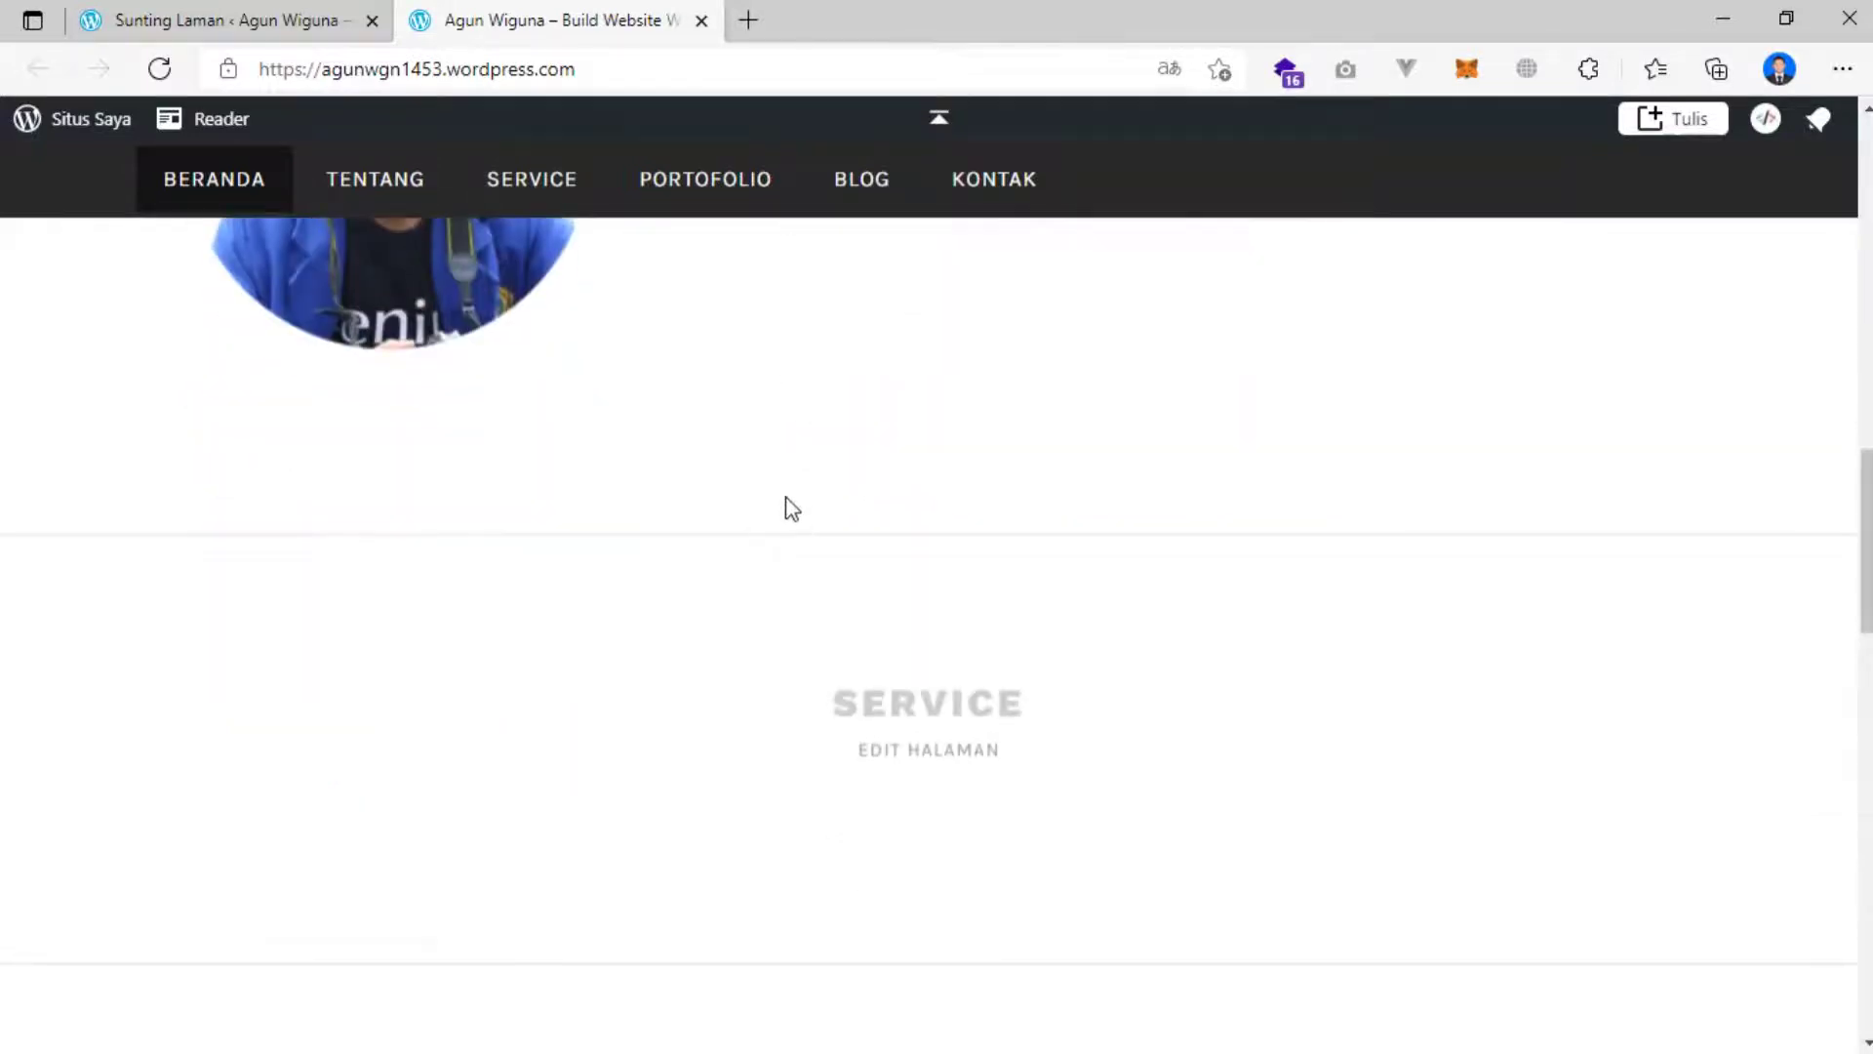
{"action": "scroll", "coordinate": [787, 508], "scroll_direction": "down", "scroll_amount": 4}
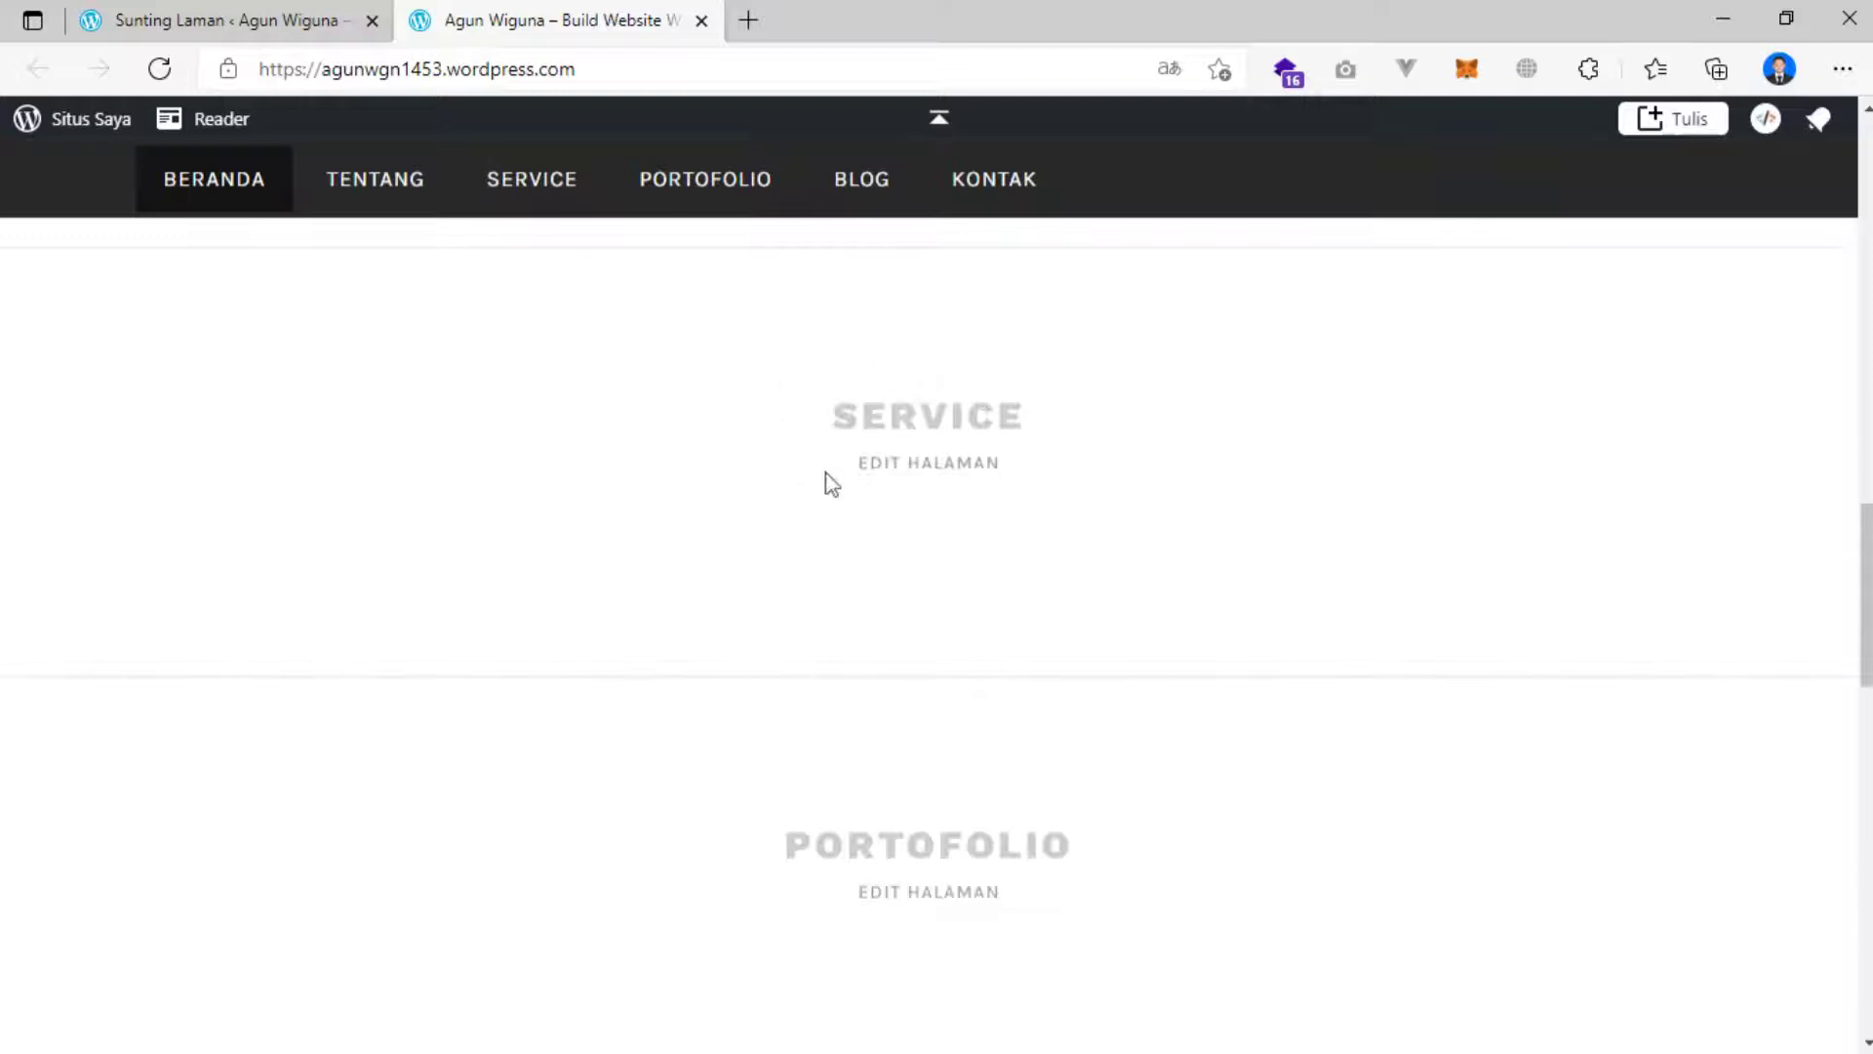
{"action": "left_click", "coordinate": [259, 19]}
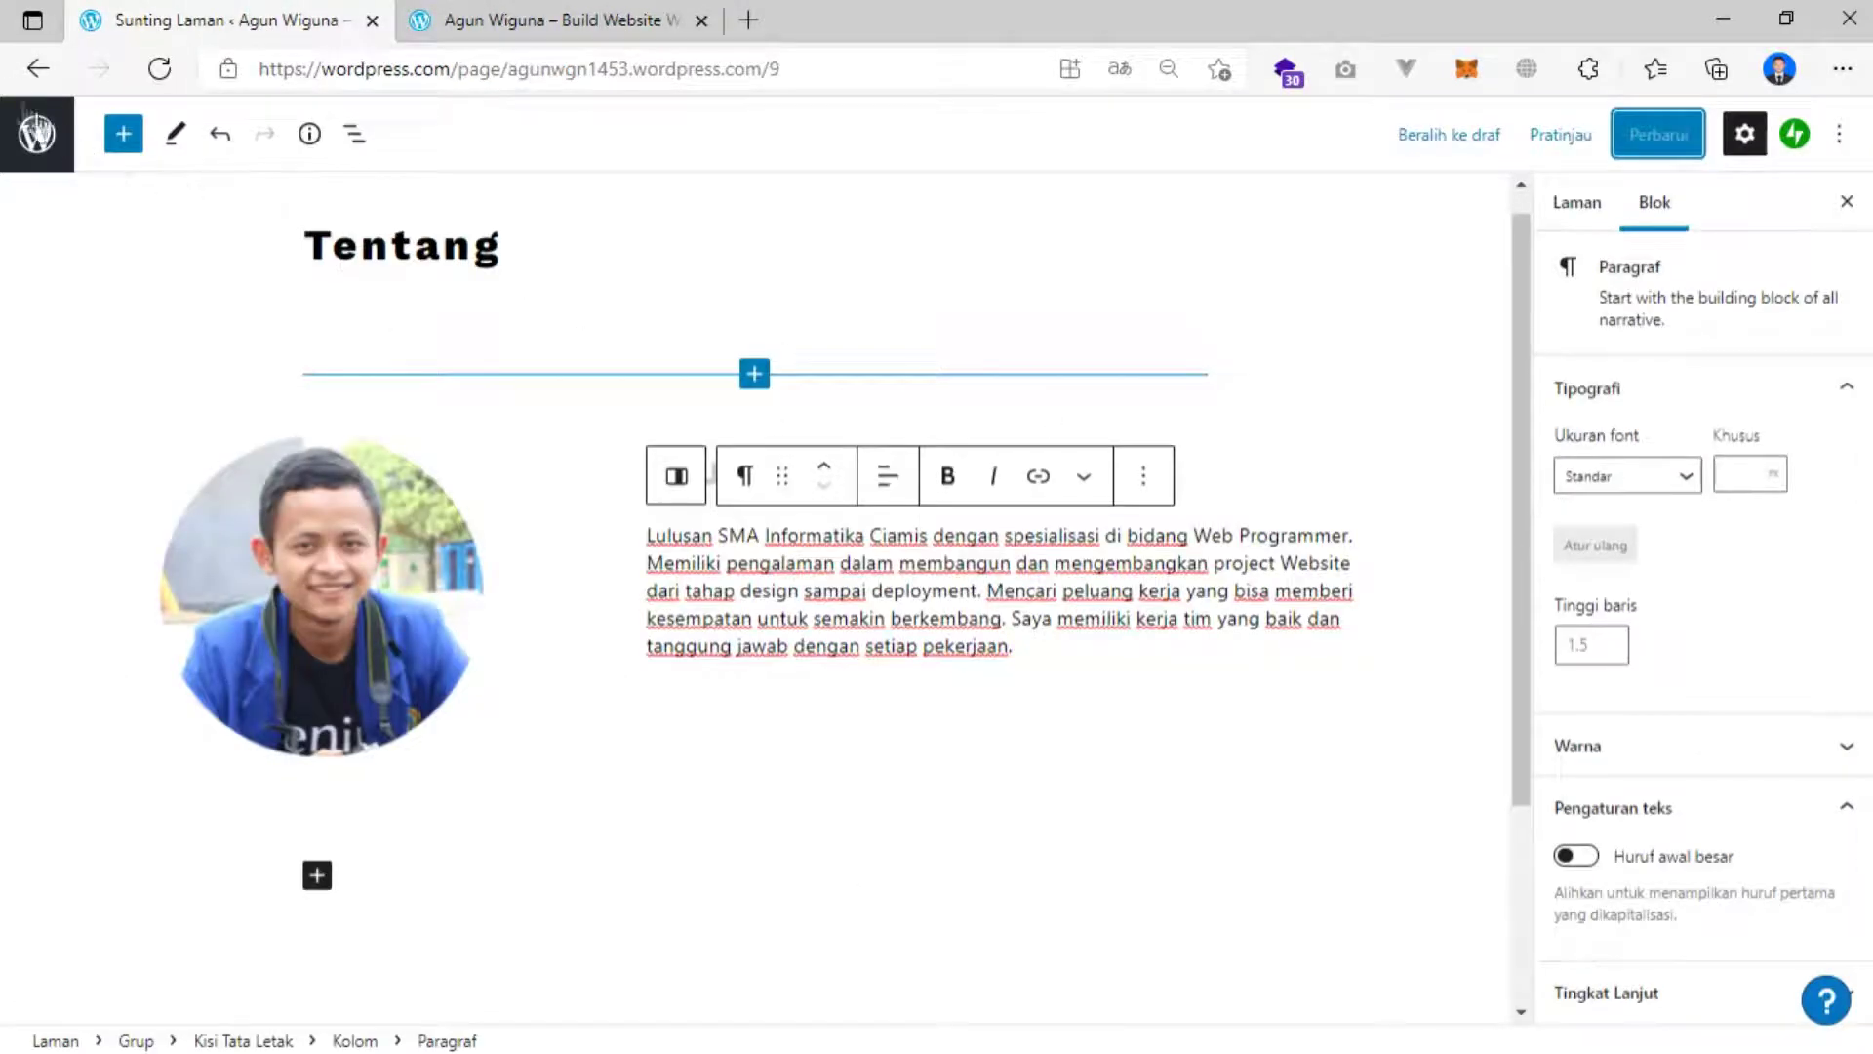
Return to the pages list and open the Service page in the editor.
{"action": "left_click", "coordinate": [43, 64]}
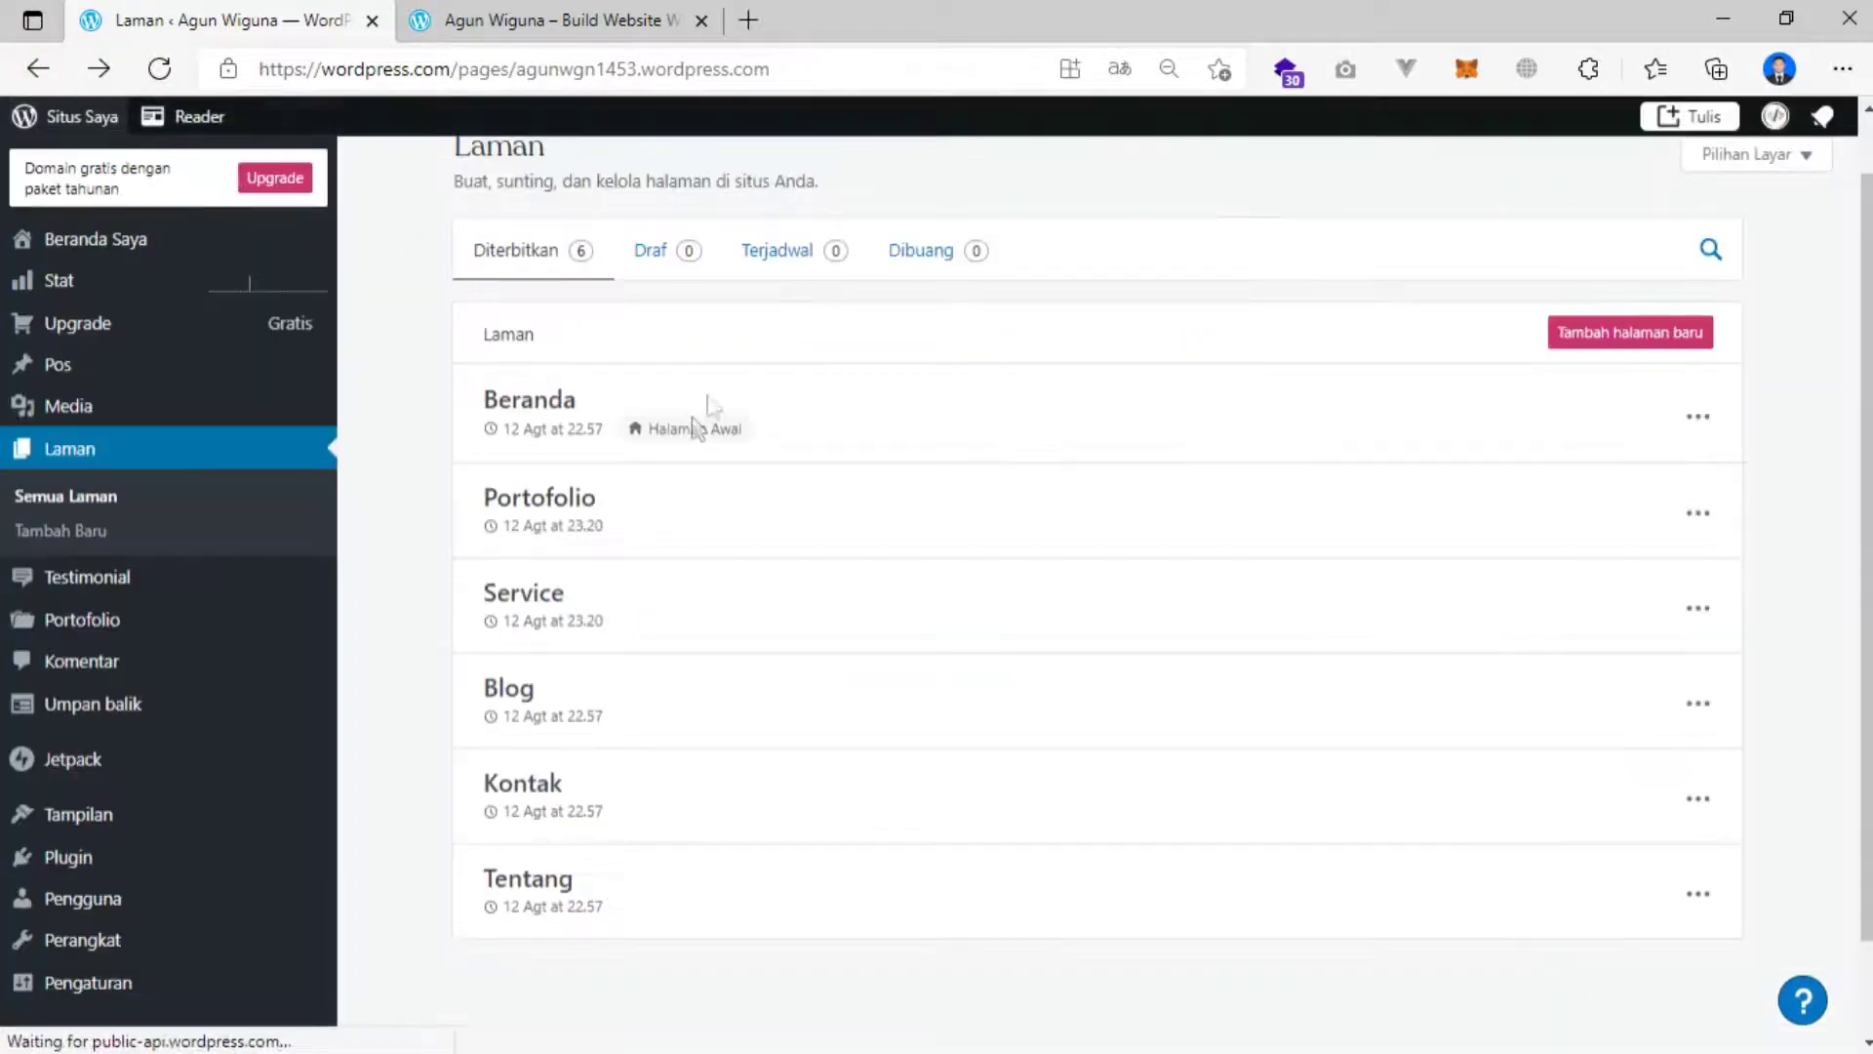
{"action": "left_click", "coordinate": [1698, 609]}
{"action": "left_click", "coordinate": [1547, 673]}
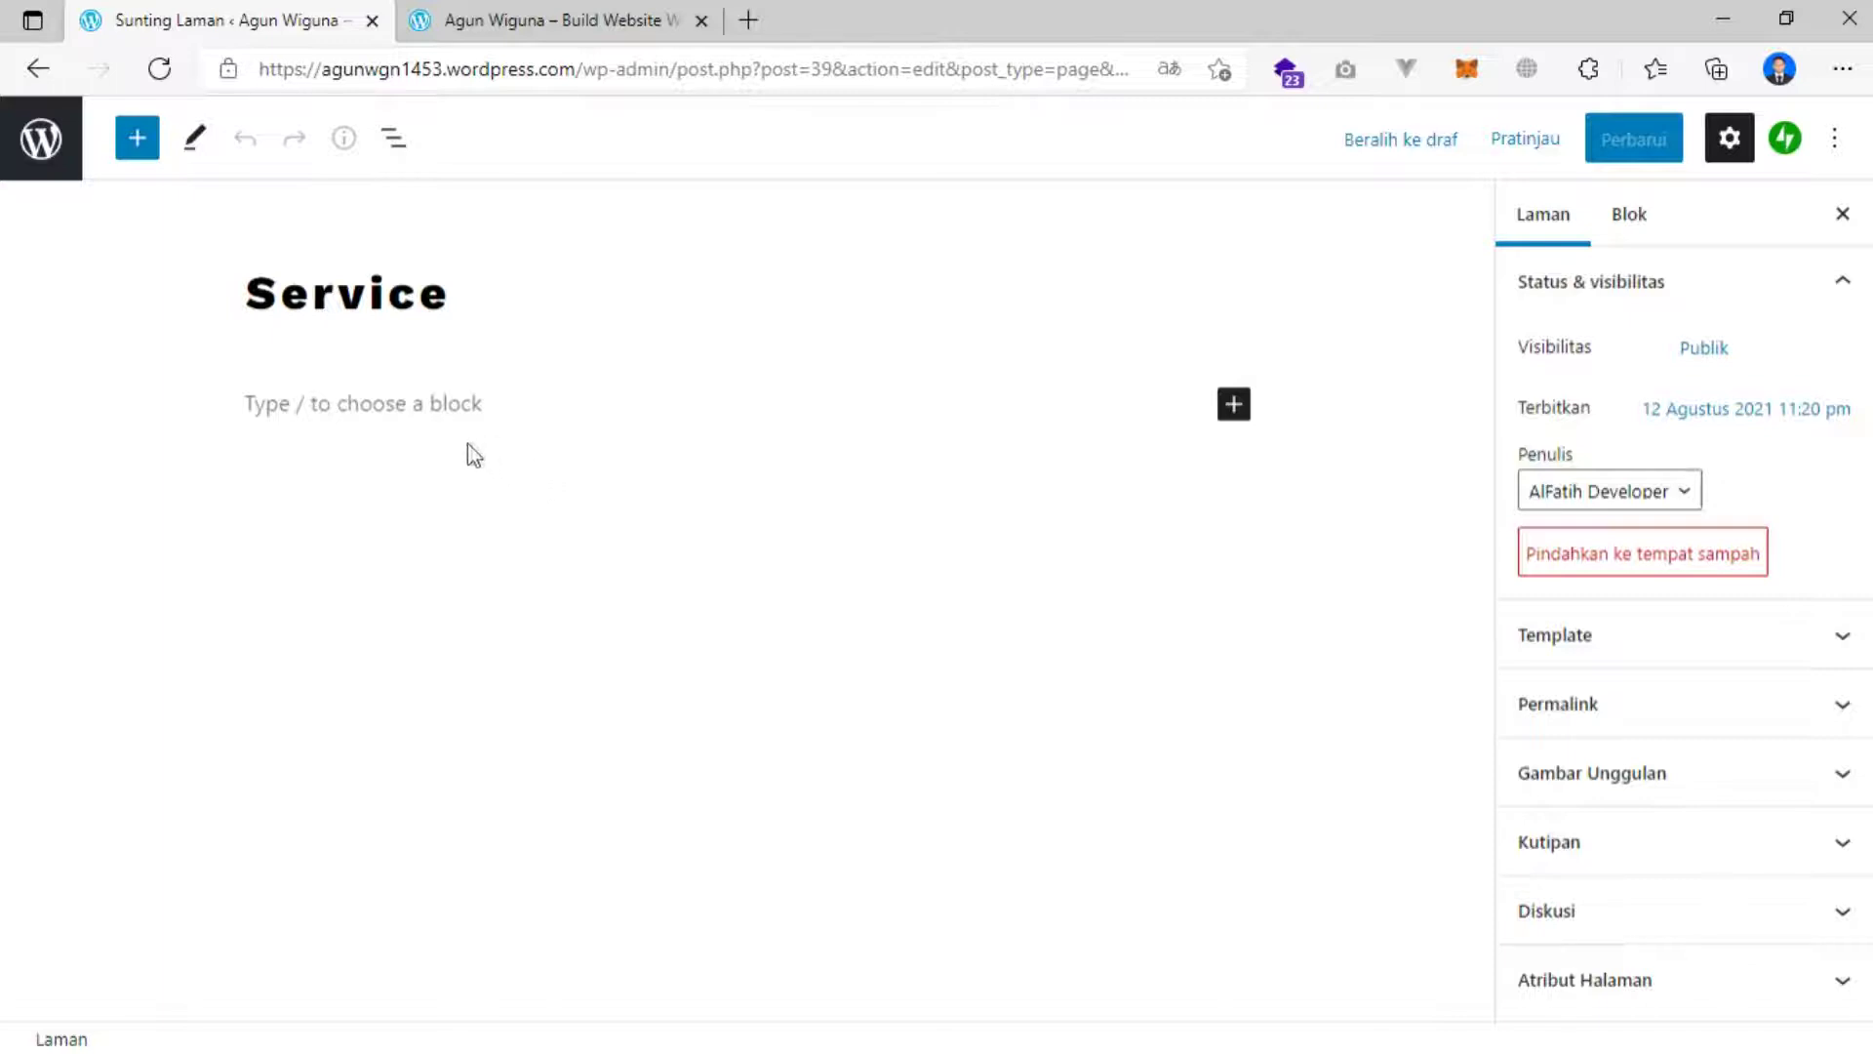
Open the full block library and scroll through the available blocks.
{"action": "left_click", "coordinate": [1236, 412]}
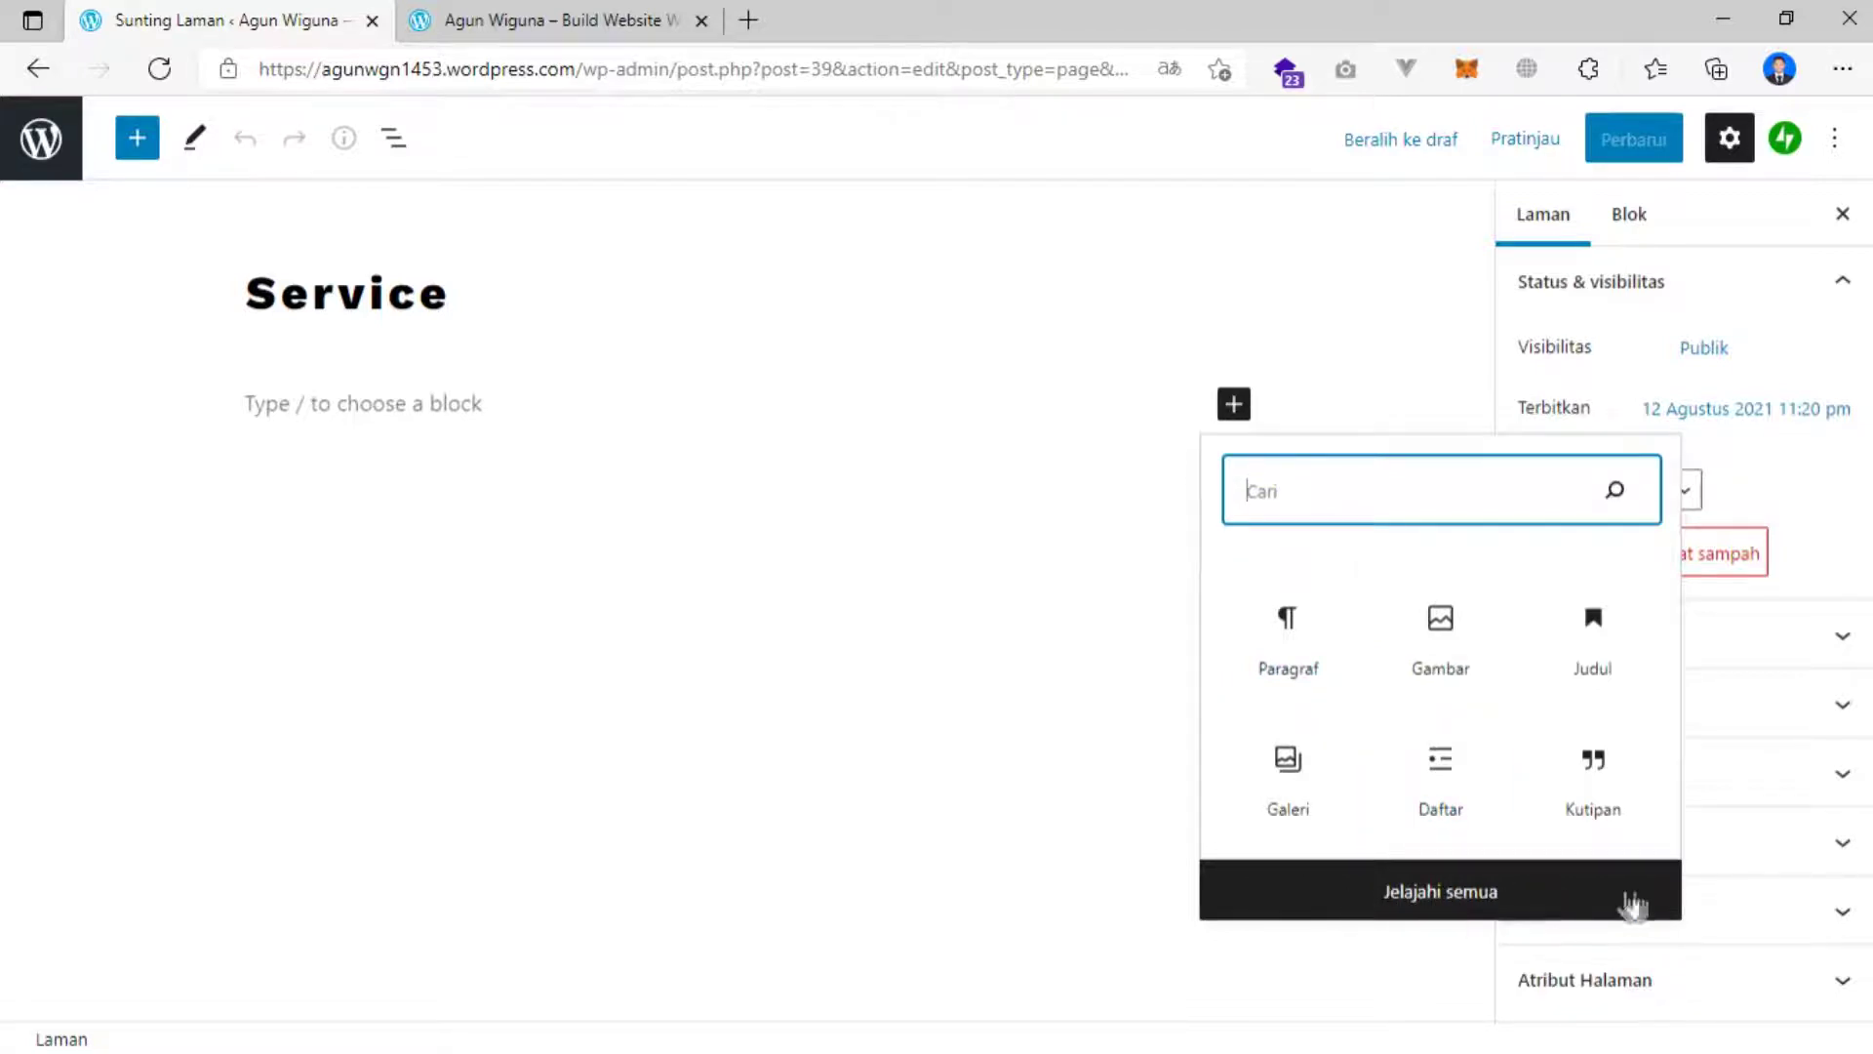
{"action": "left_click", "coordinate": [1462, 892]}
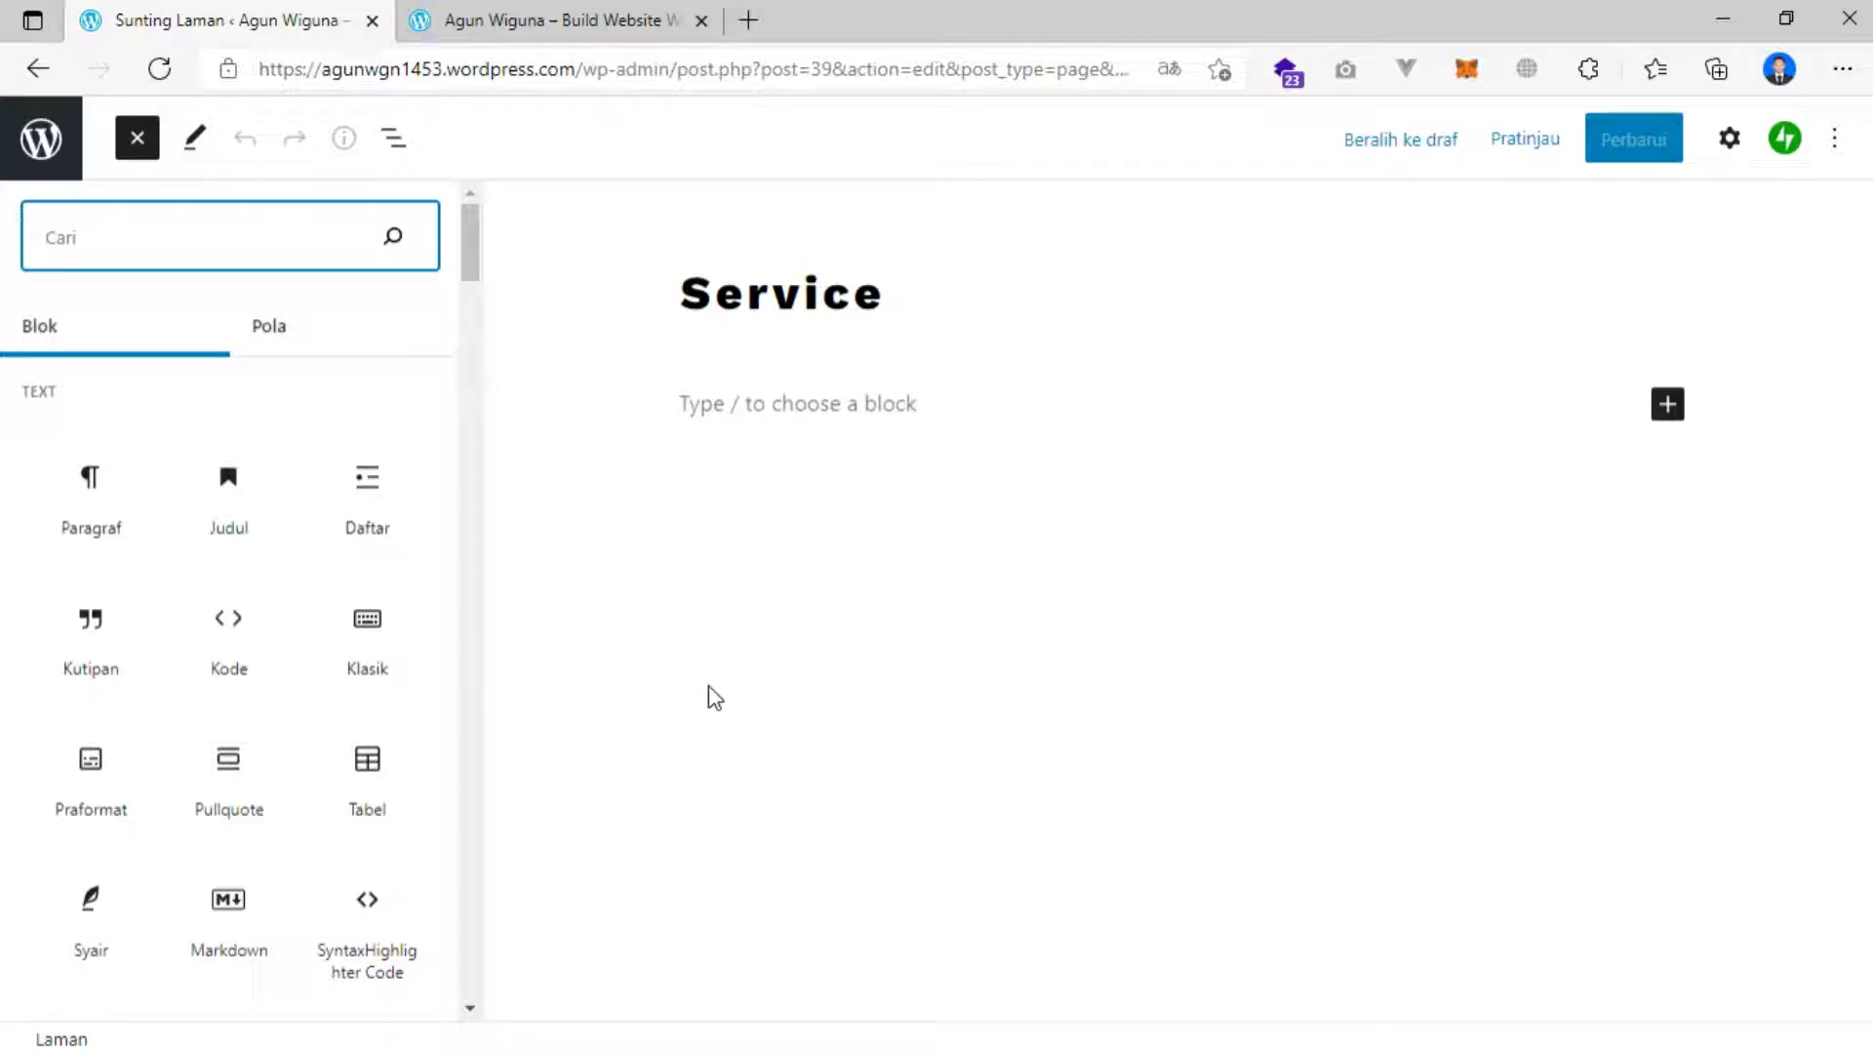
{"action": "scroll", "coordinate": [176, 546], "scroll_direction": "down", "scroll_amount": 4}
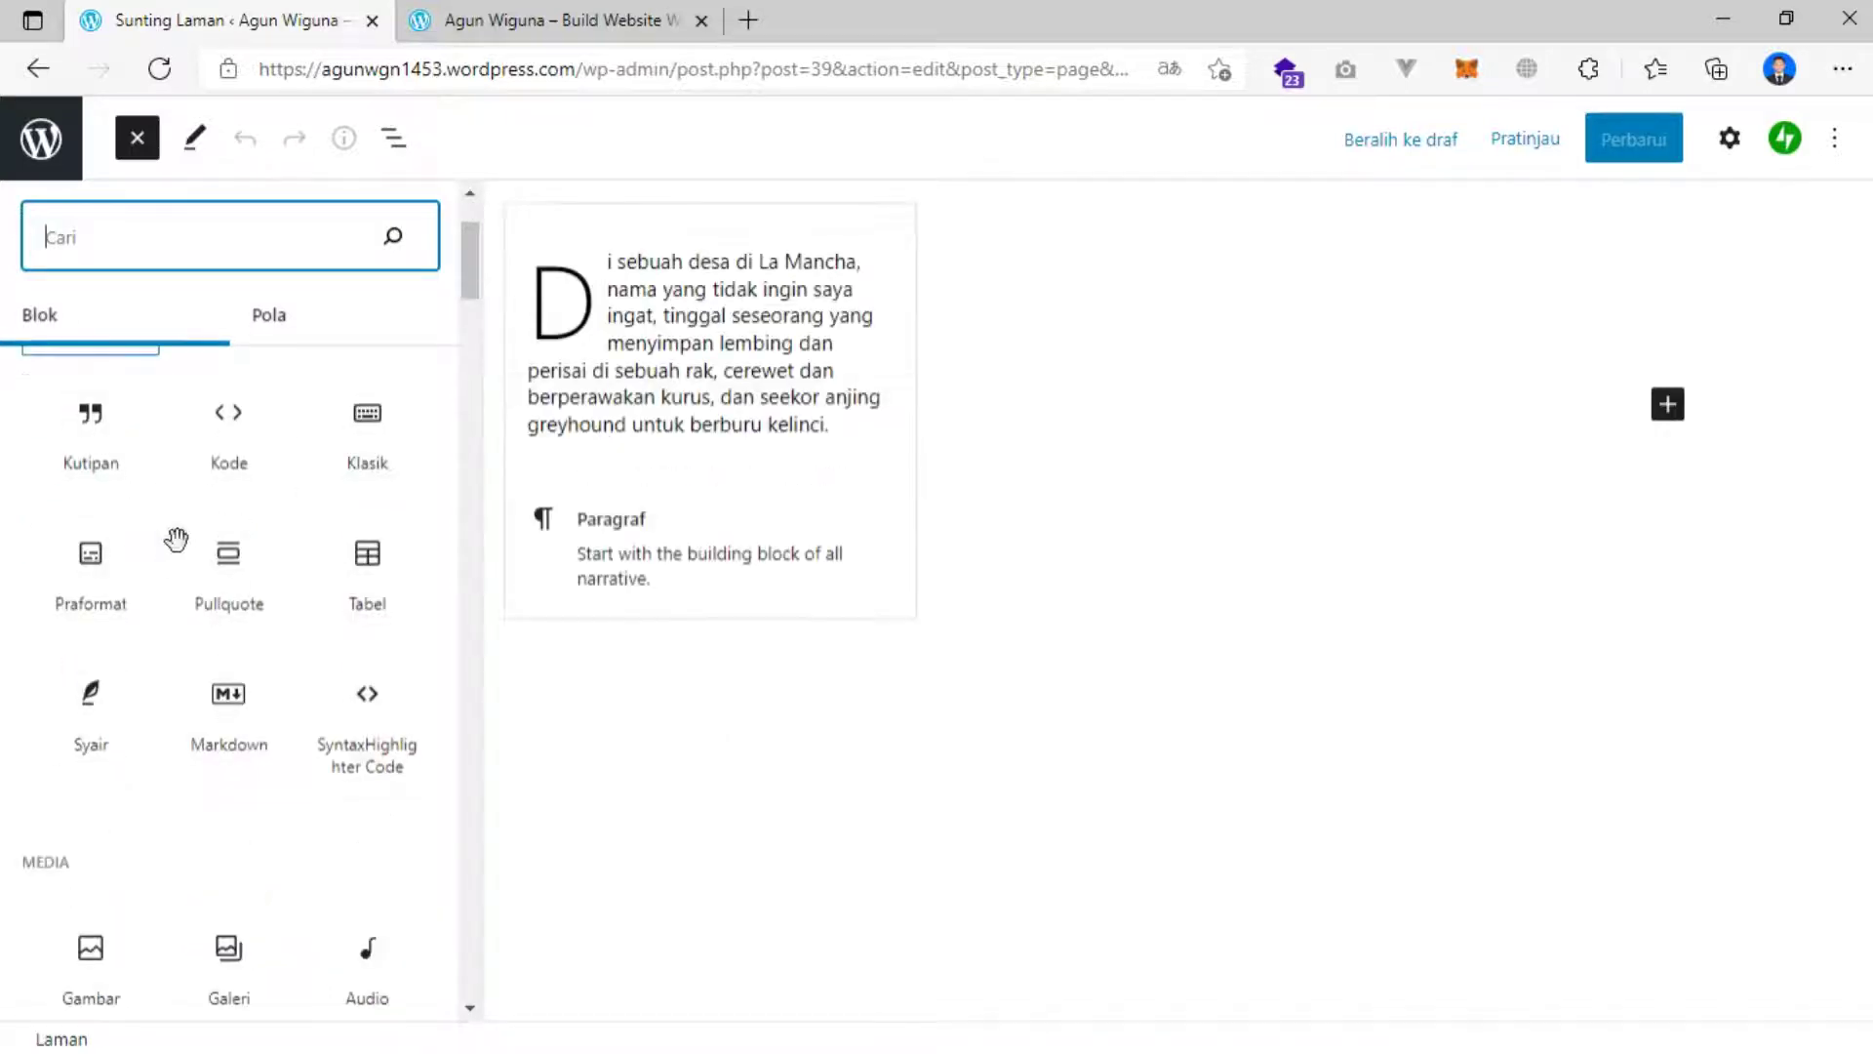
{"action": "scroll", "coordinate": [195, 561], "scroll_direction": "down", "scroll_amount": 3}
{"action": "scroll", "coordinate": [209, 605], "scroll_direction": "down", "scroll_amount": 3}
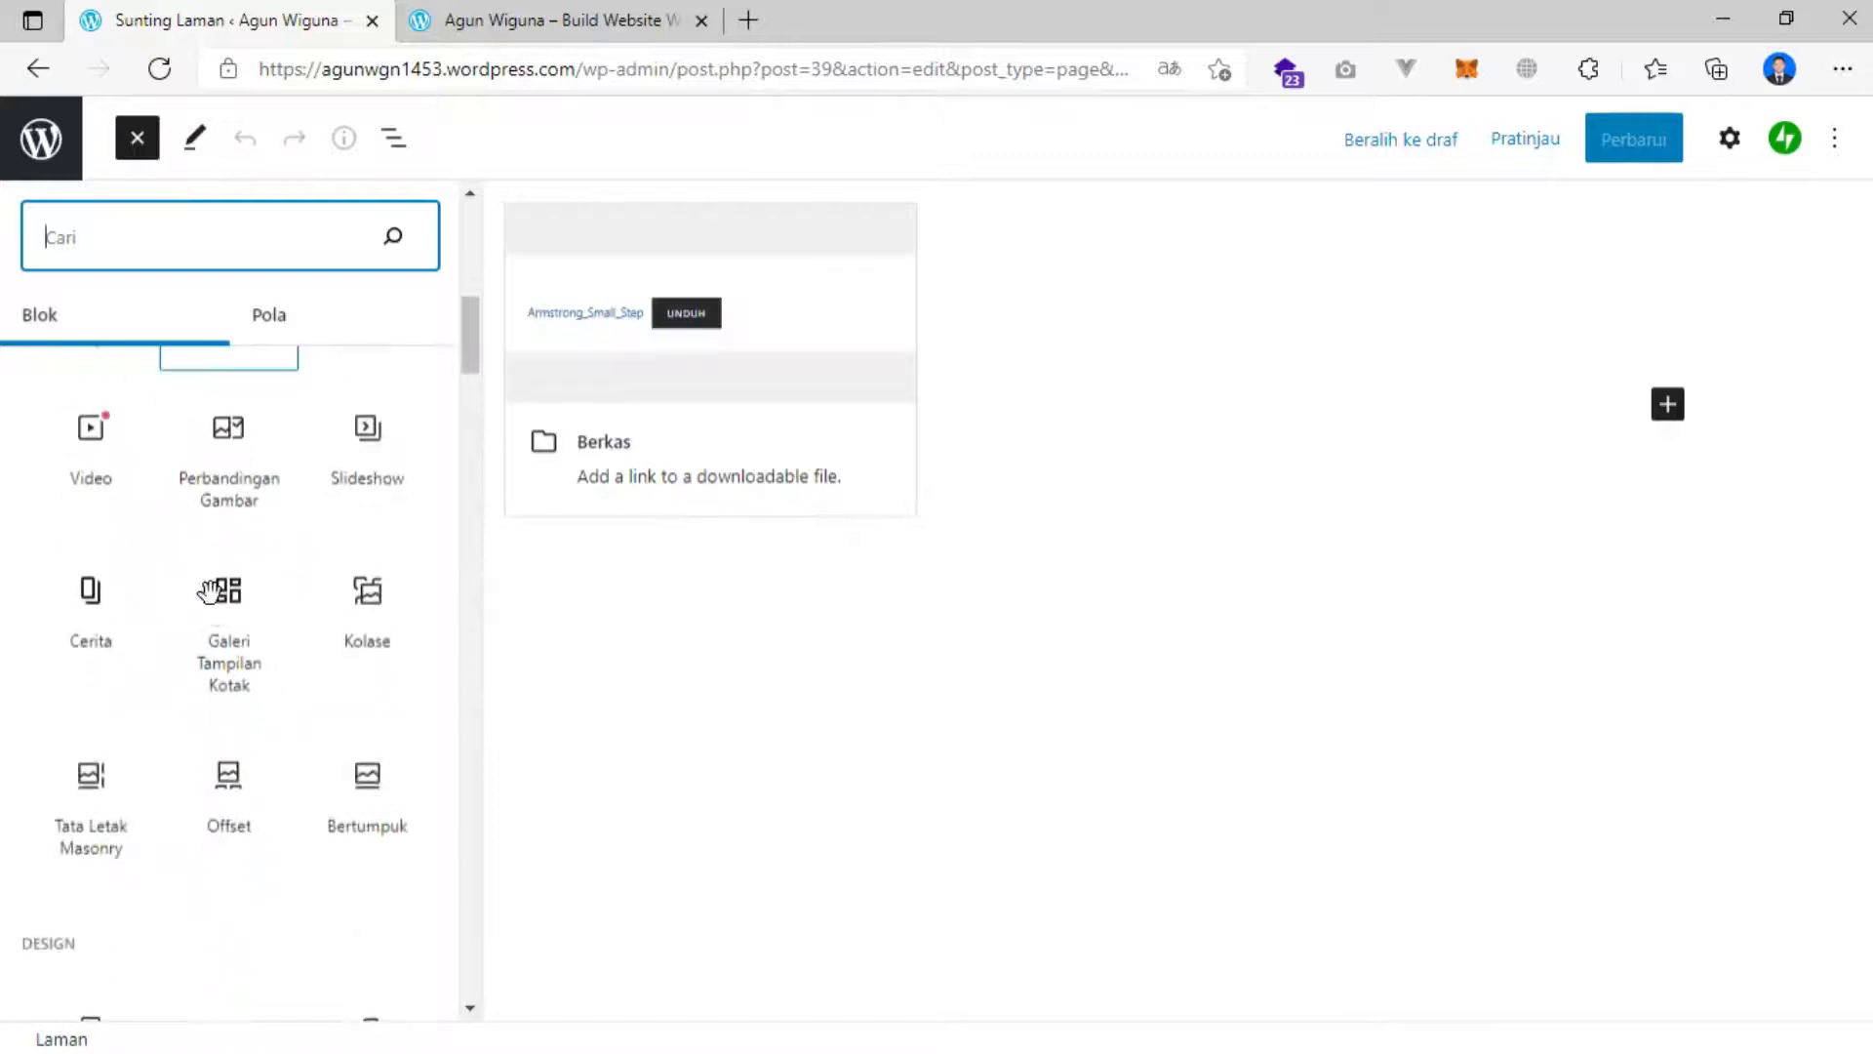
{"action": "scroll", "coordinate": [209, 590], "scroll_direction": "up", "scroll_amount": 8}
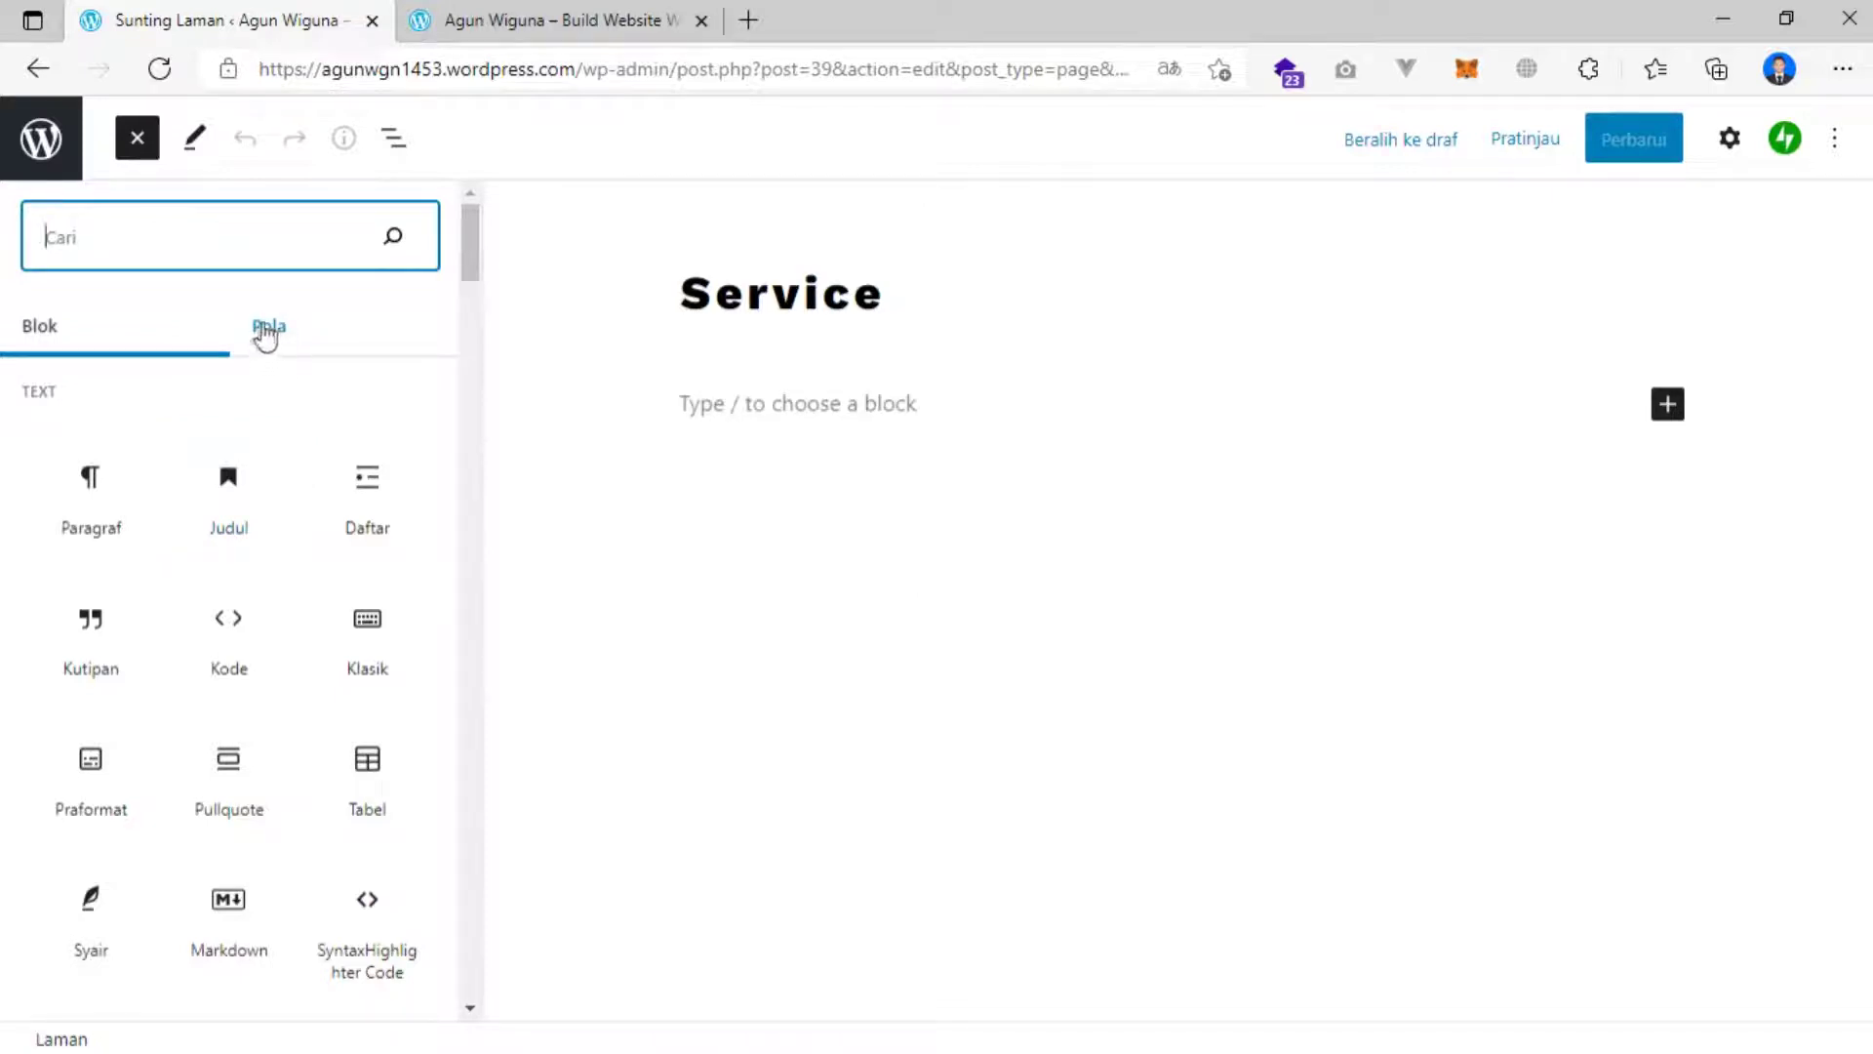
Insert the Call to Action pattern from the Pola tab's Call to Action category.
{"action": "left_click", "coordinate": [270, 329]}
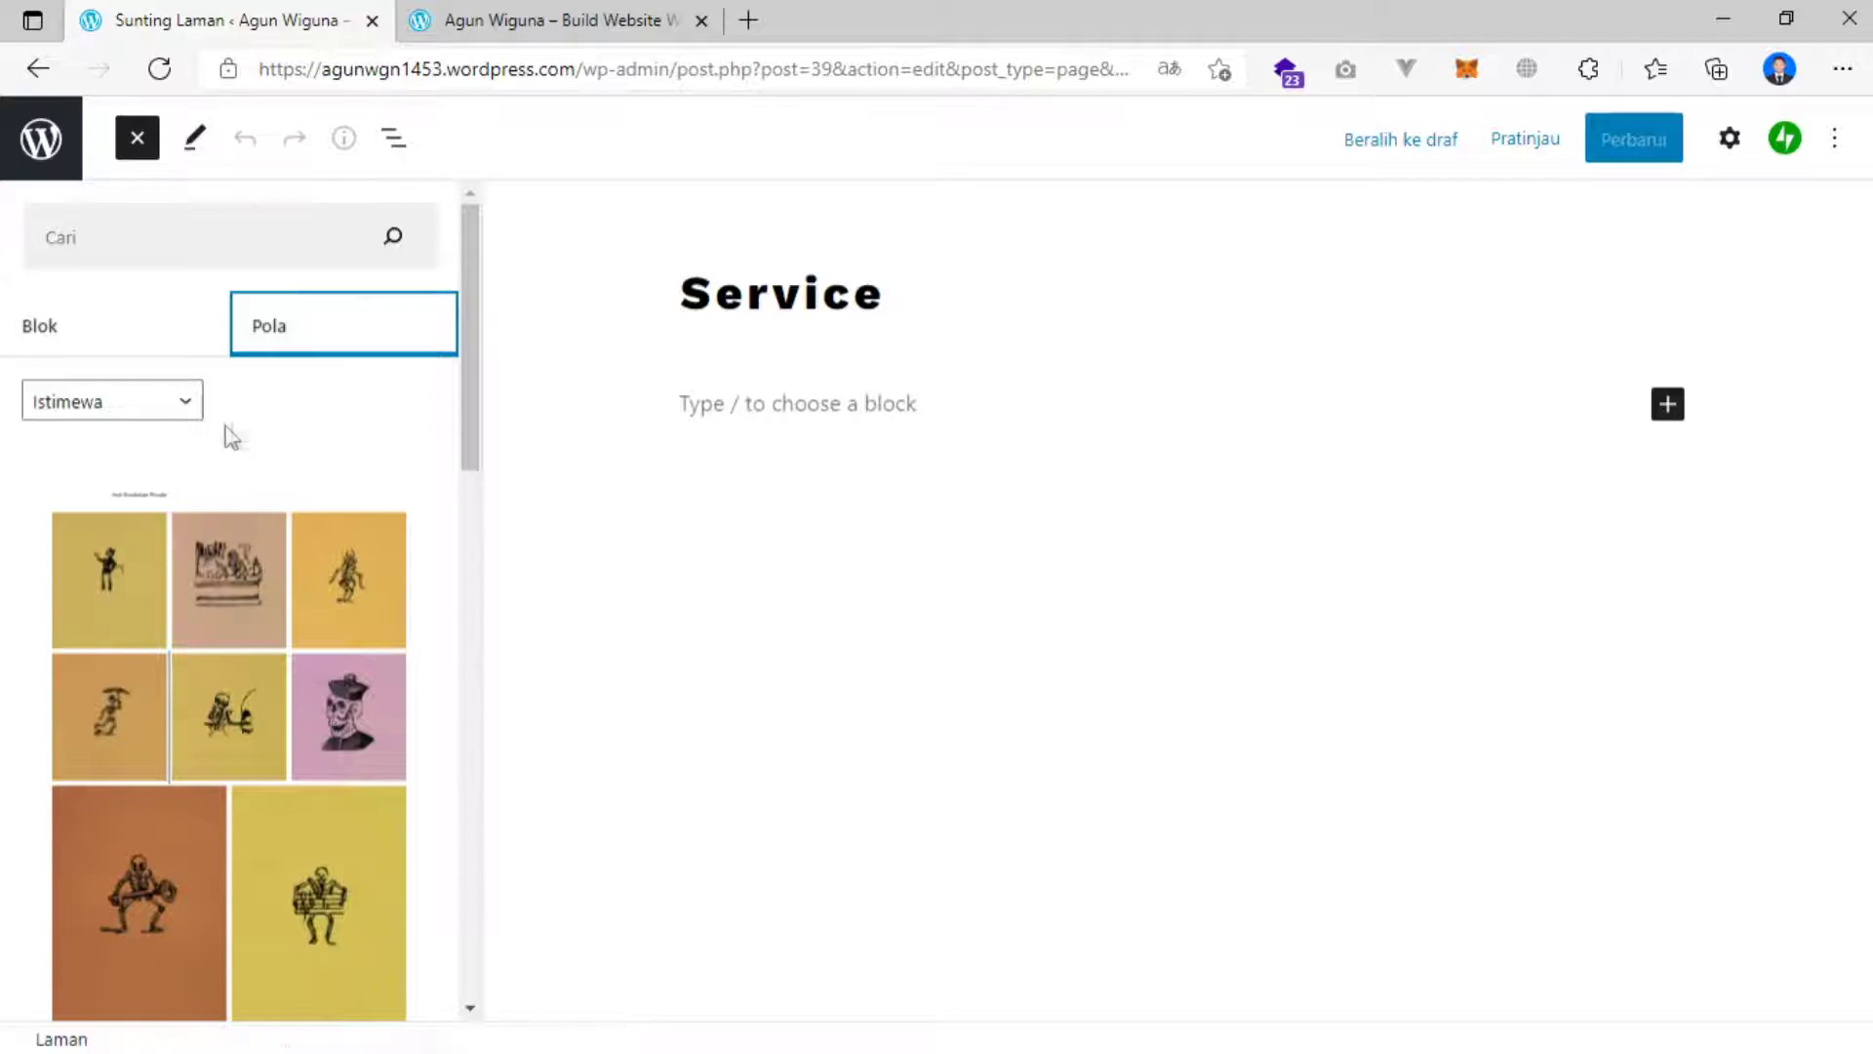
{"action": "left_click", "coordinate": [132, 415]}
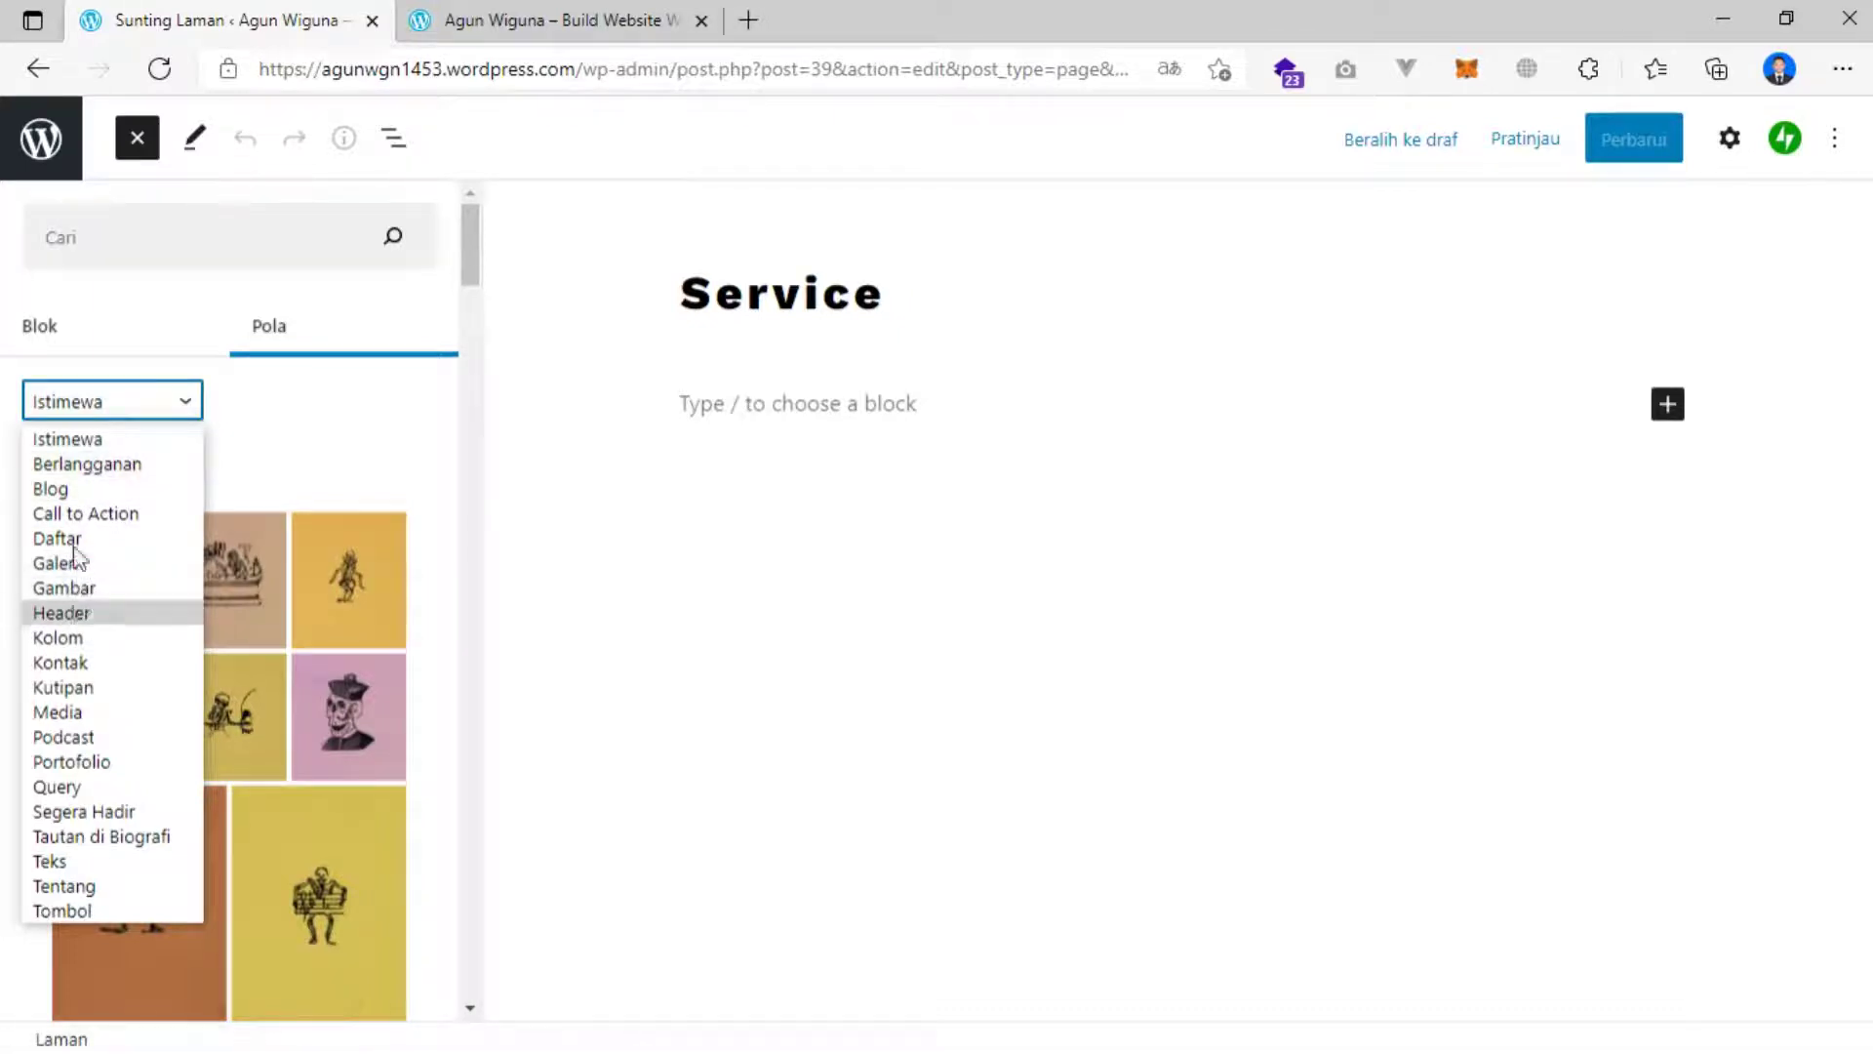
{"action": "left_click", "coordinate": [75, 515]}
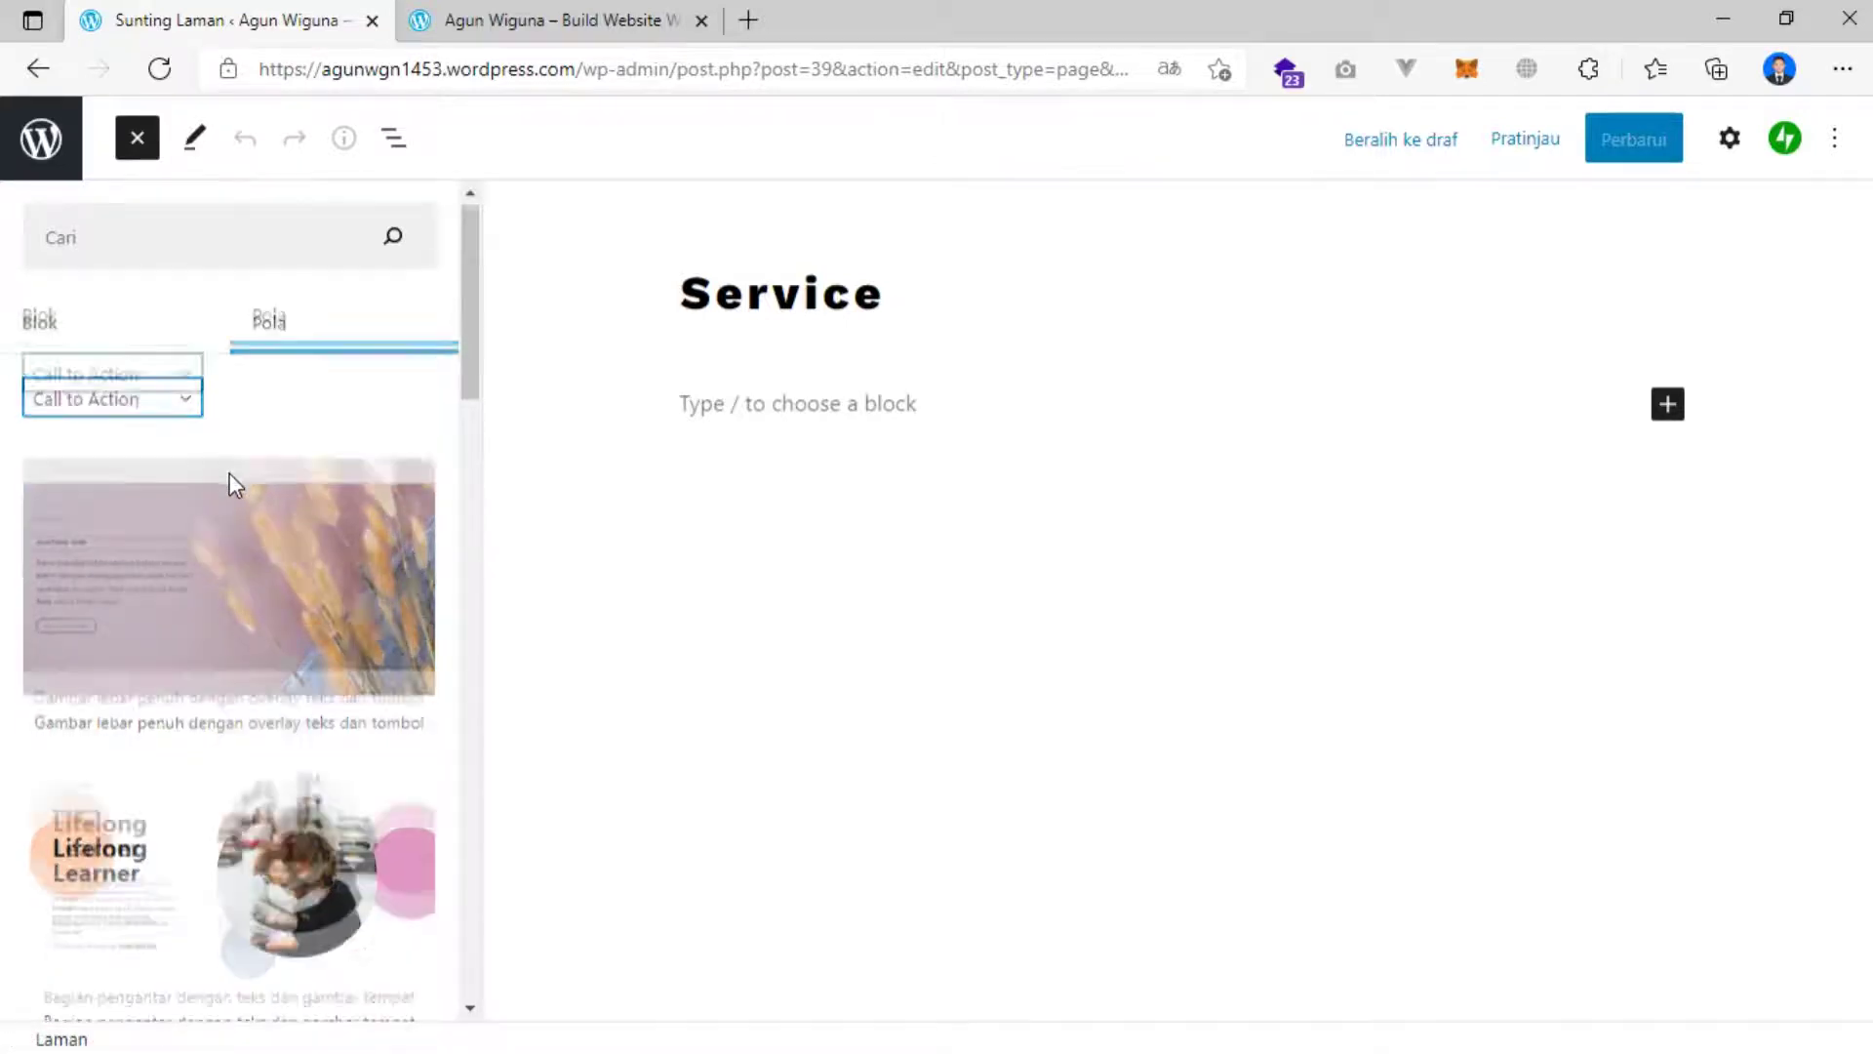
{"action": "scroll", "coordinate": [232, 483], "scroll_direction": "down", "scroll_amount": 5}
{"action": "scroll", "coordinate": [226, 478], "scroll_direction": "down", "scroll_amount": 4}
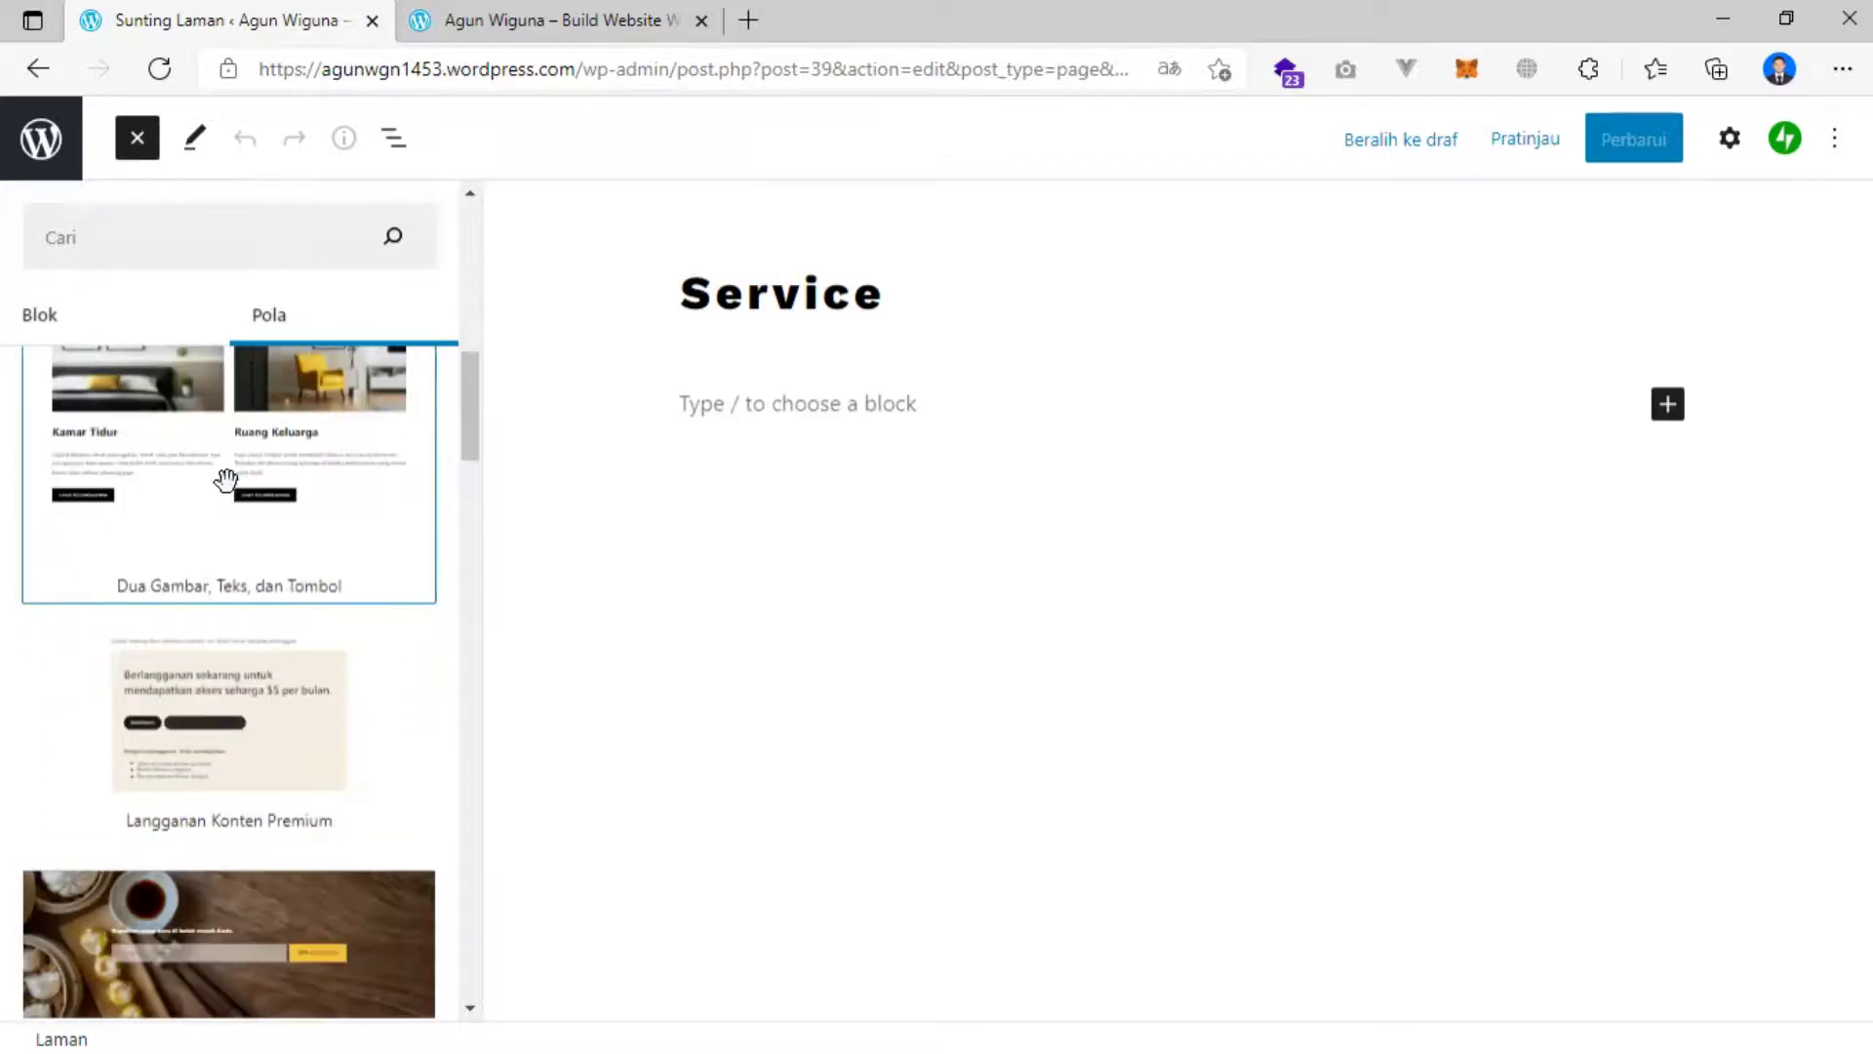
{"action": "scroll", "coordinate": [226, 478], "scroll_direction": "down", "scroll_amount": 8}
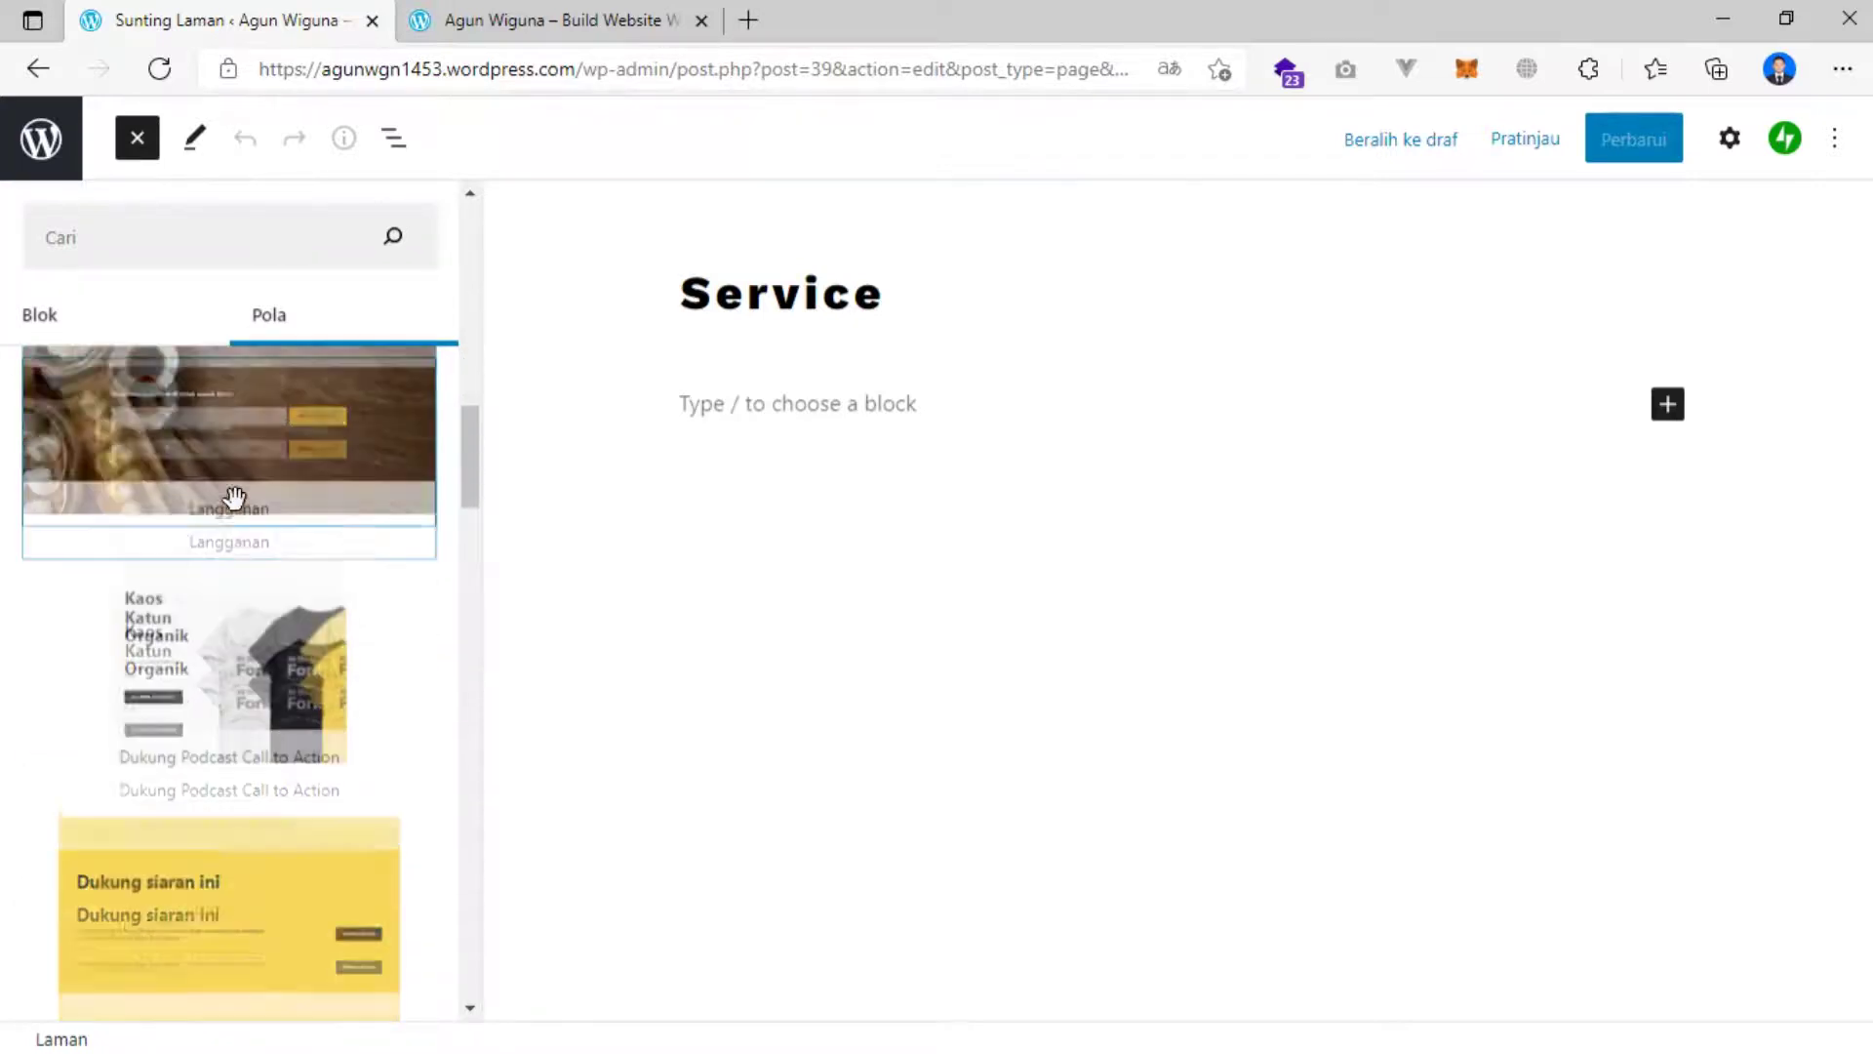
{"action": "scroll", "coordinate": [234, 500], "scroll_direction": "down", "scroll_amount": 5}
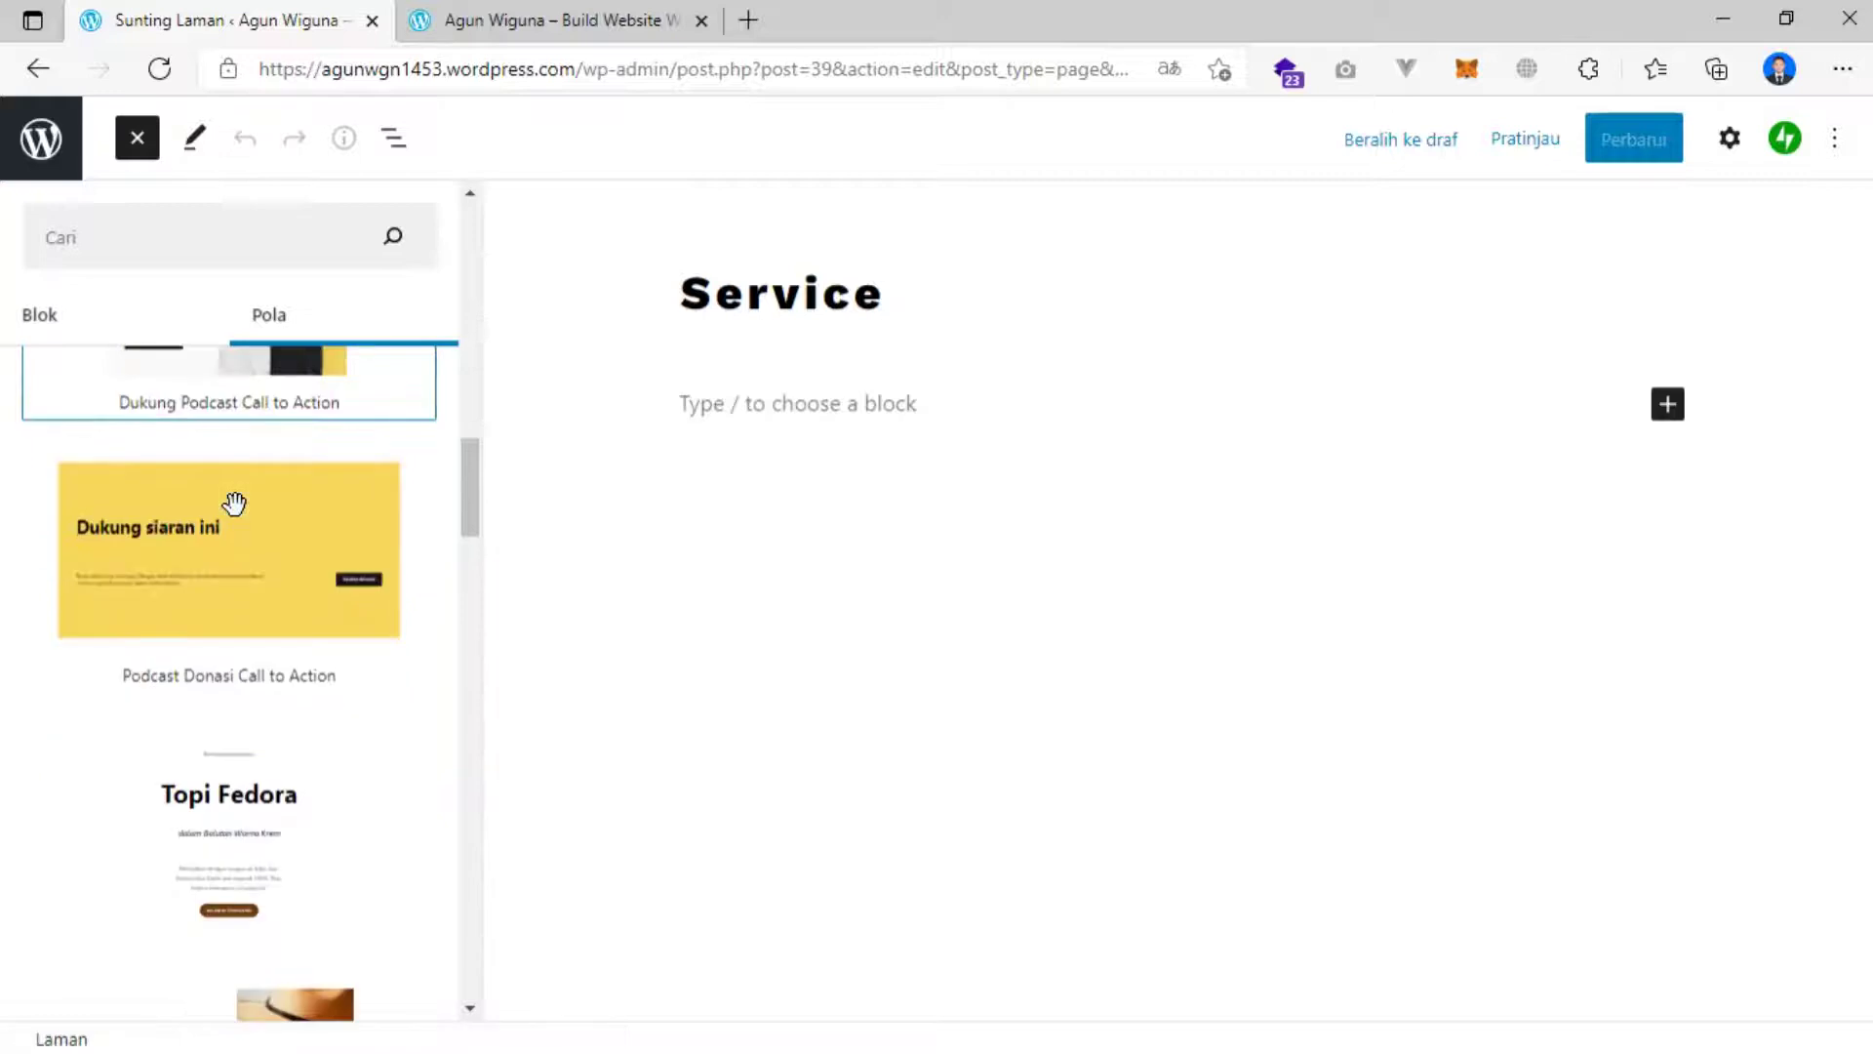
{"action": "scroll", "coordinate": [234, 504], "scroll_direction": "down", "scroll_amount": 5}
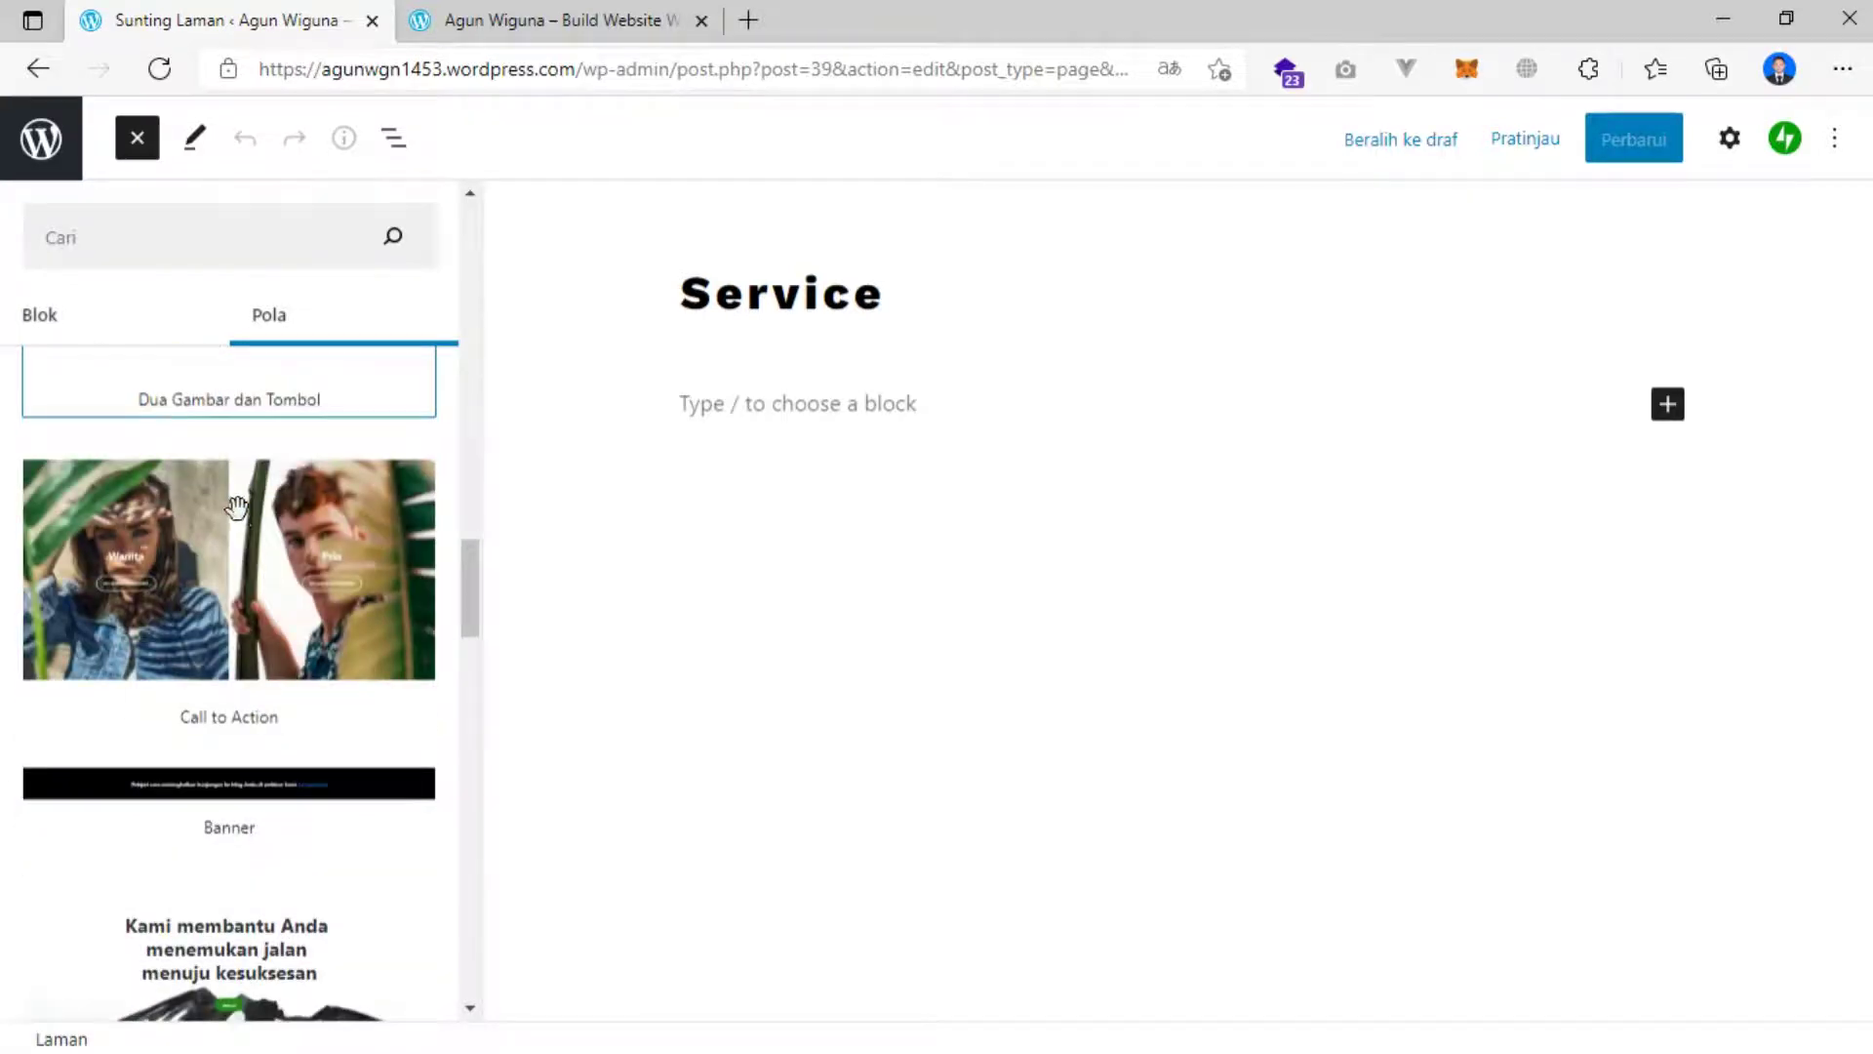
{"action": "left_click", "coordinate": [230, 562]}
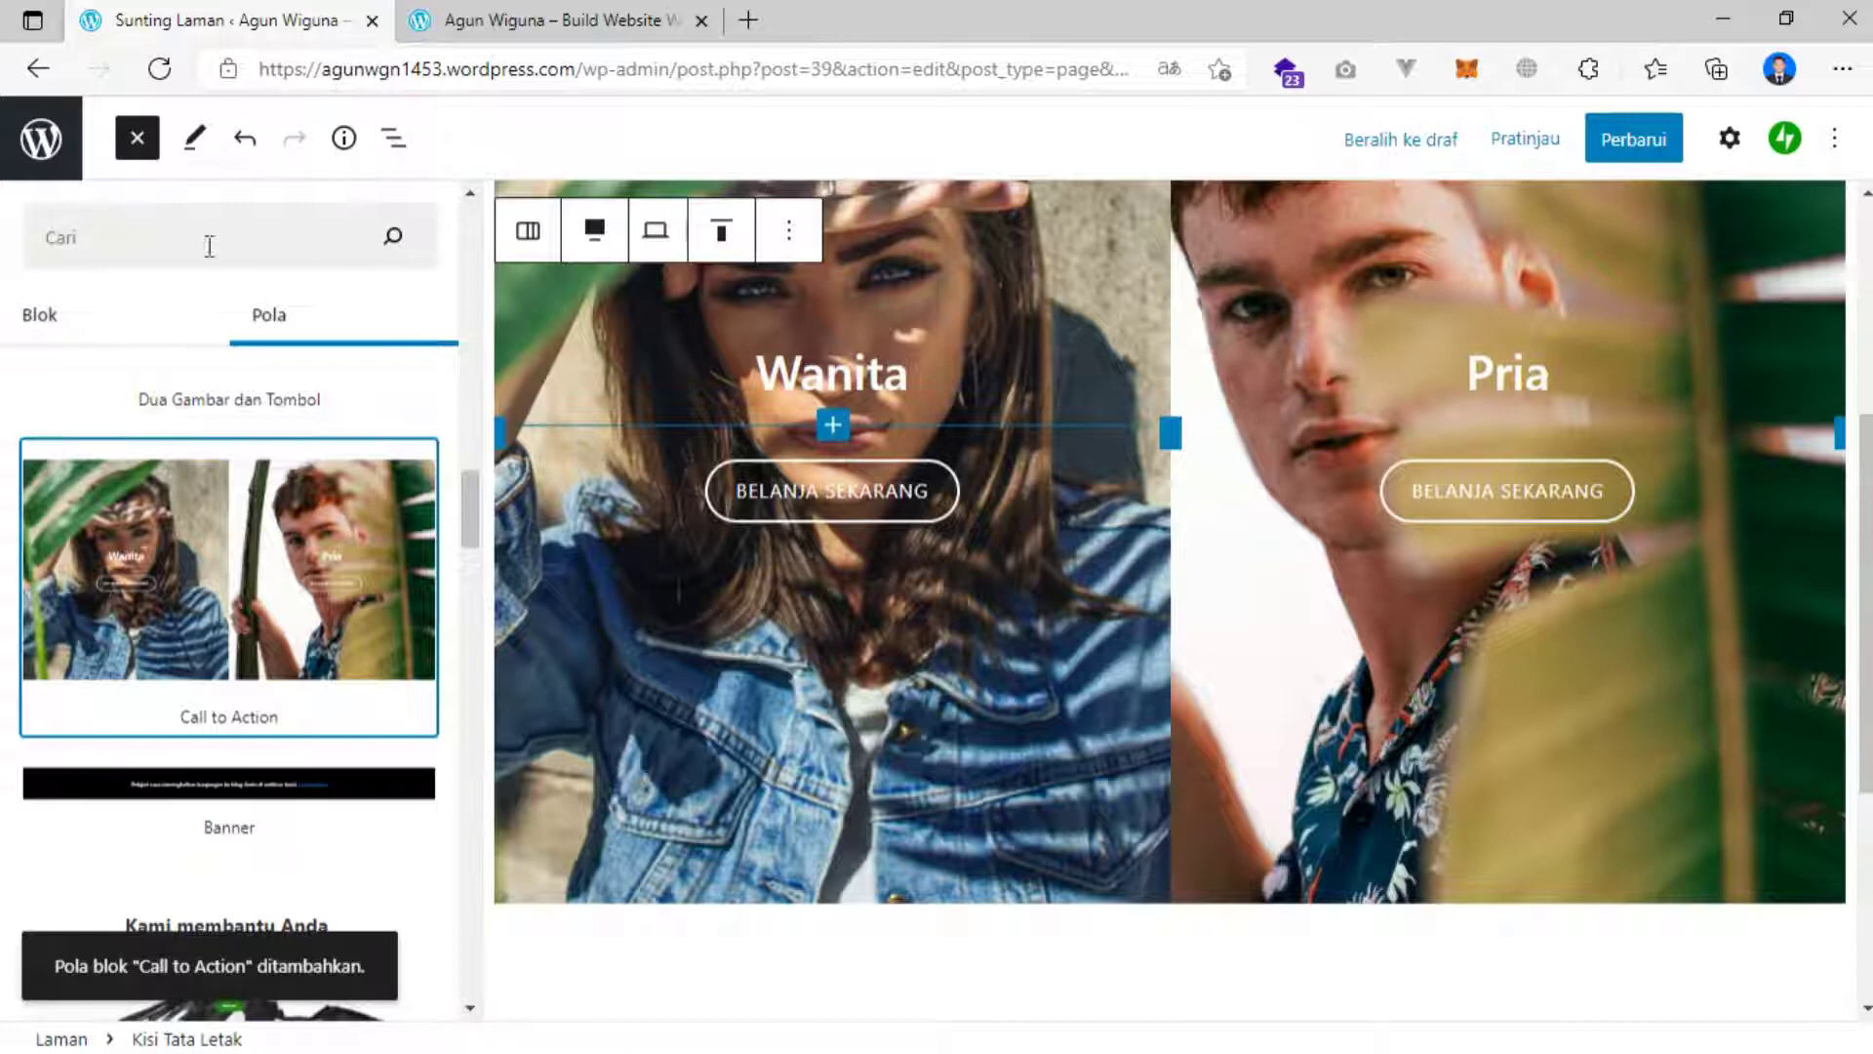
Close the block inserter, publish the Service page with Perbarui, and view the live site.
{"action": "left_click", "coordinate": [134, 138]}
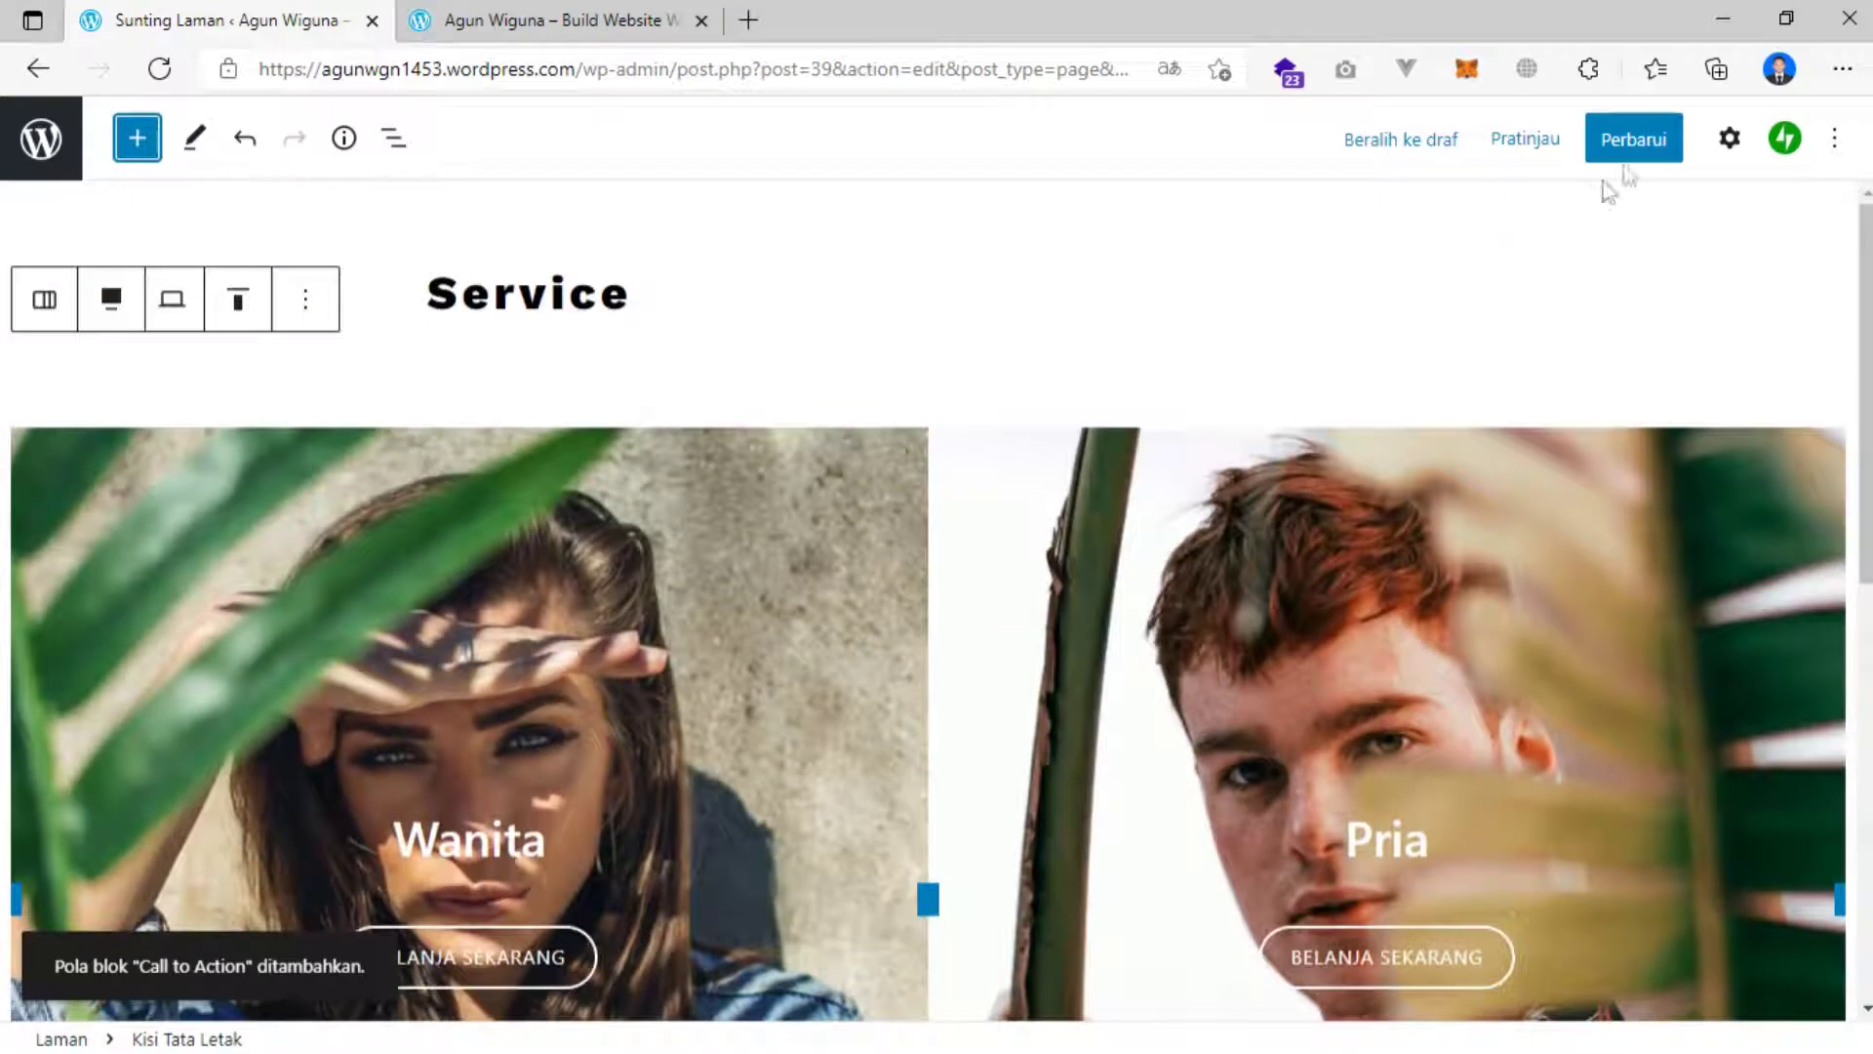
{"action": "left_click", "coordinate": [1639, 139]}
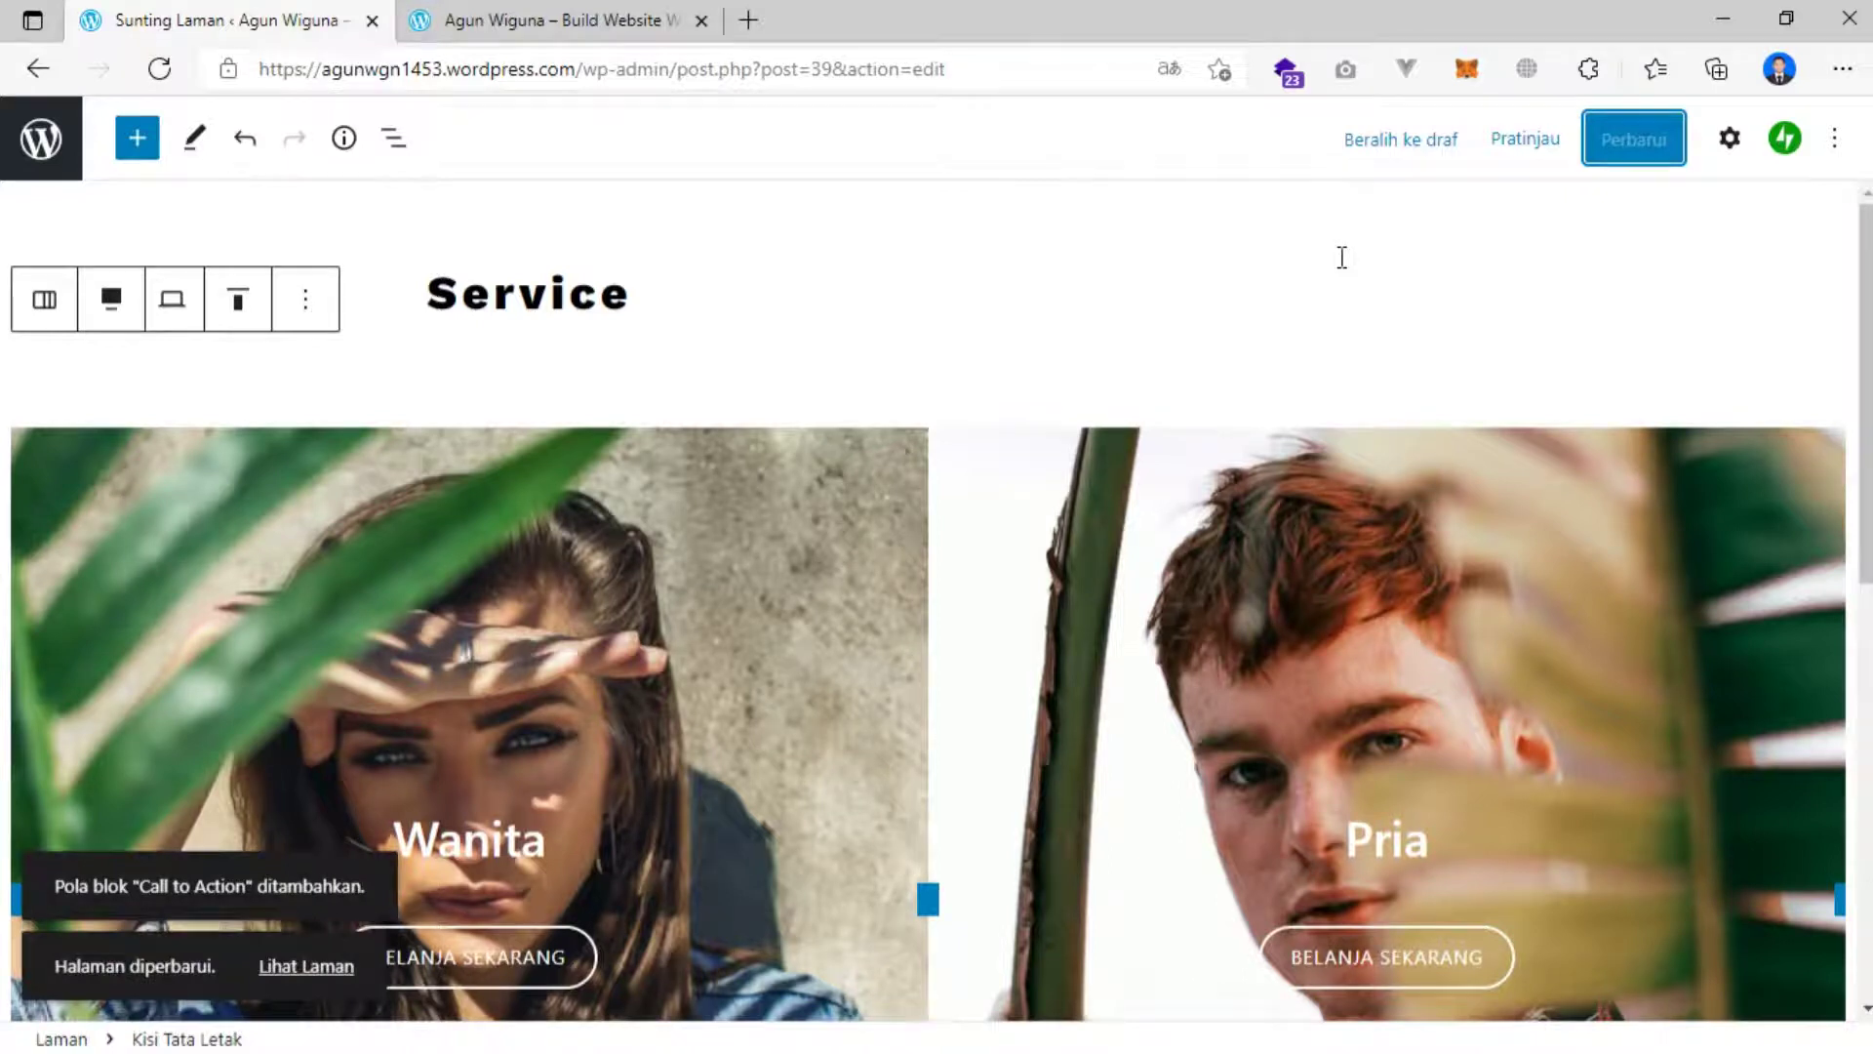
{"action": "left_click", "coordinate": [512, 27]}
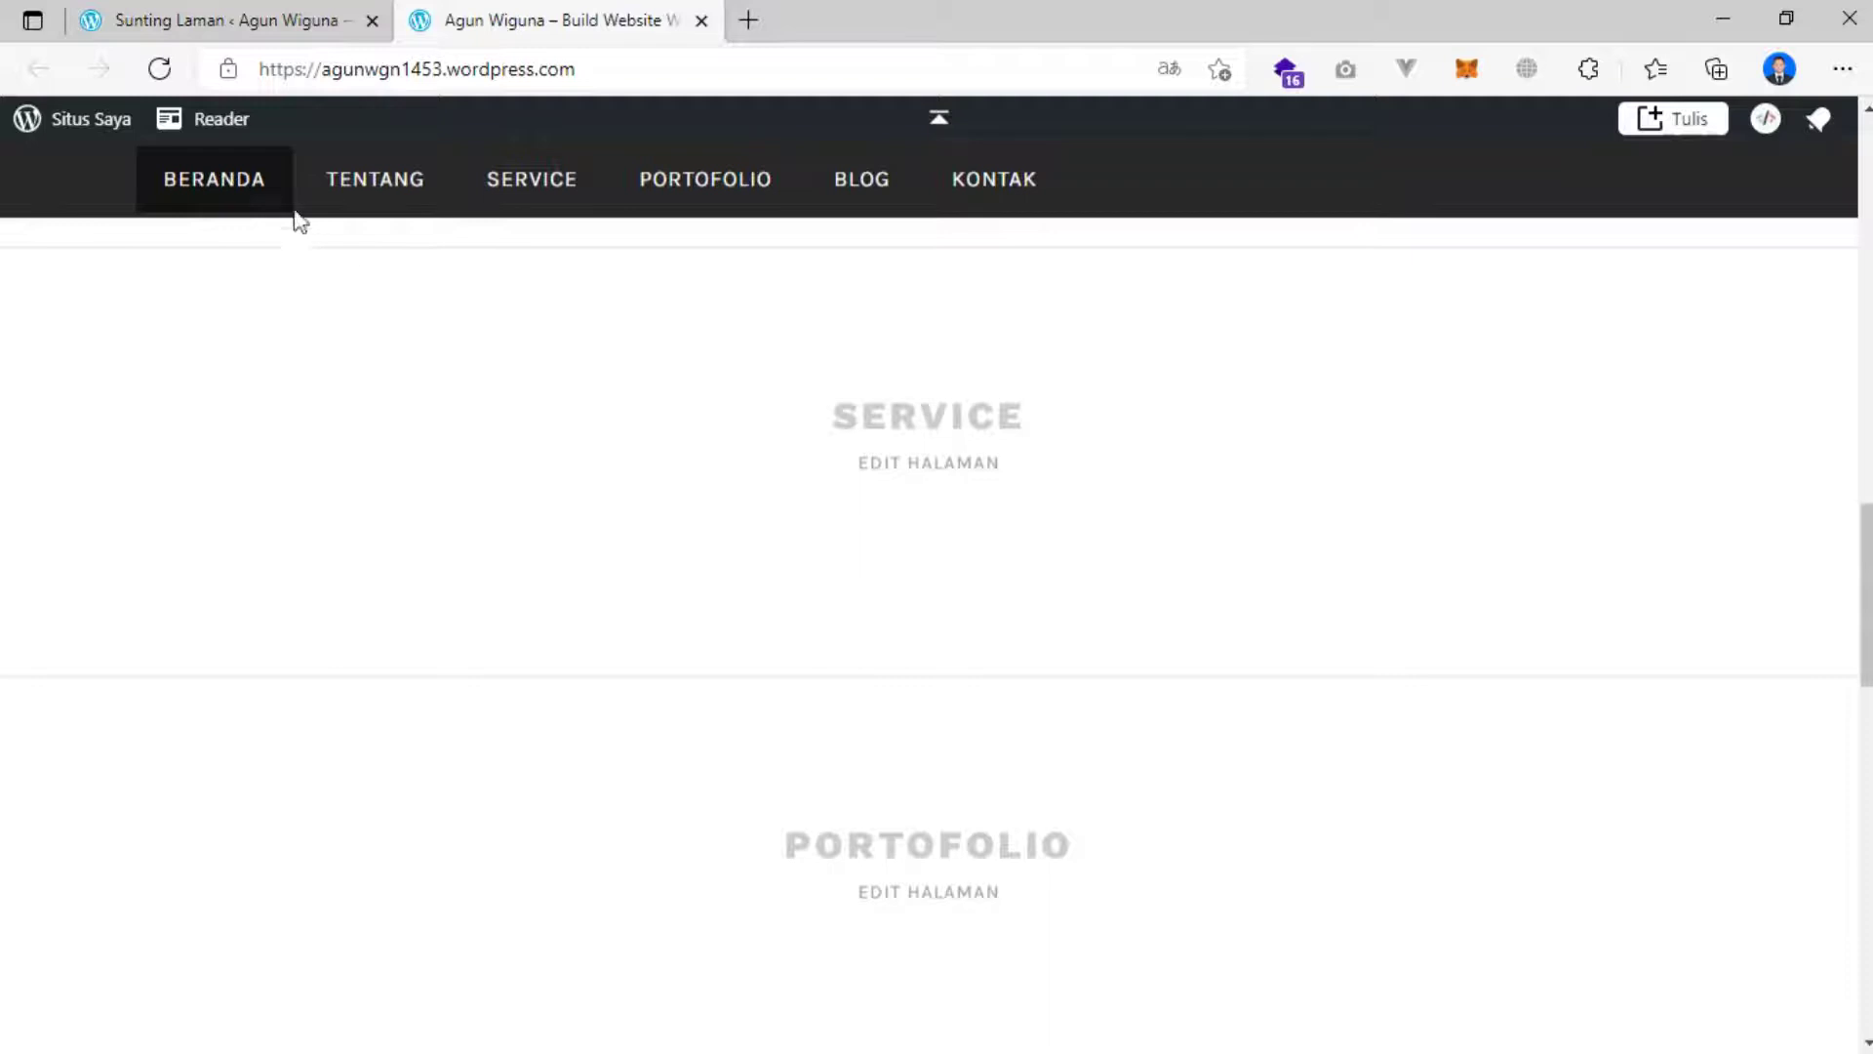
{"action": "left_click", "coordinate": [159, 70]}
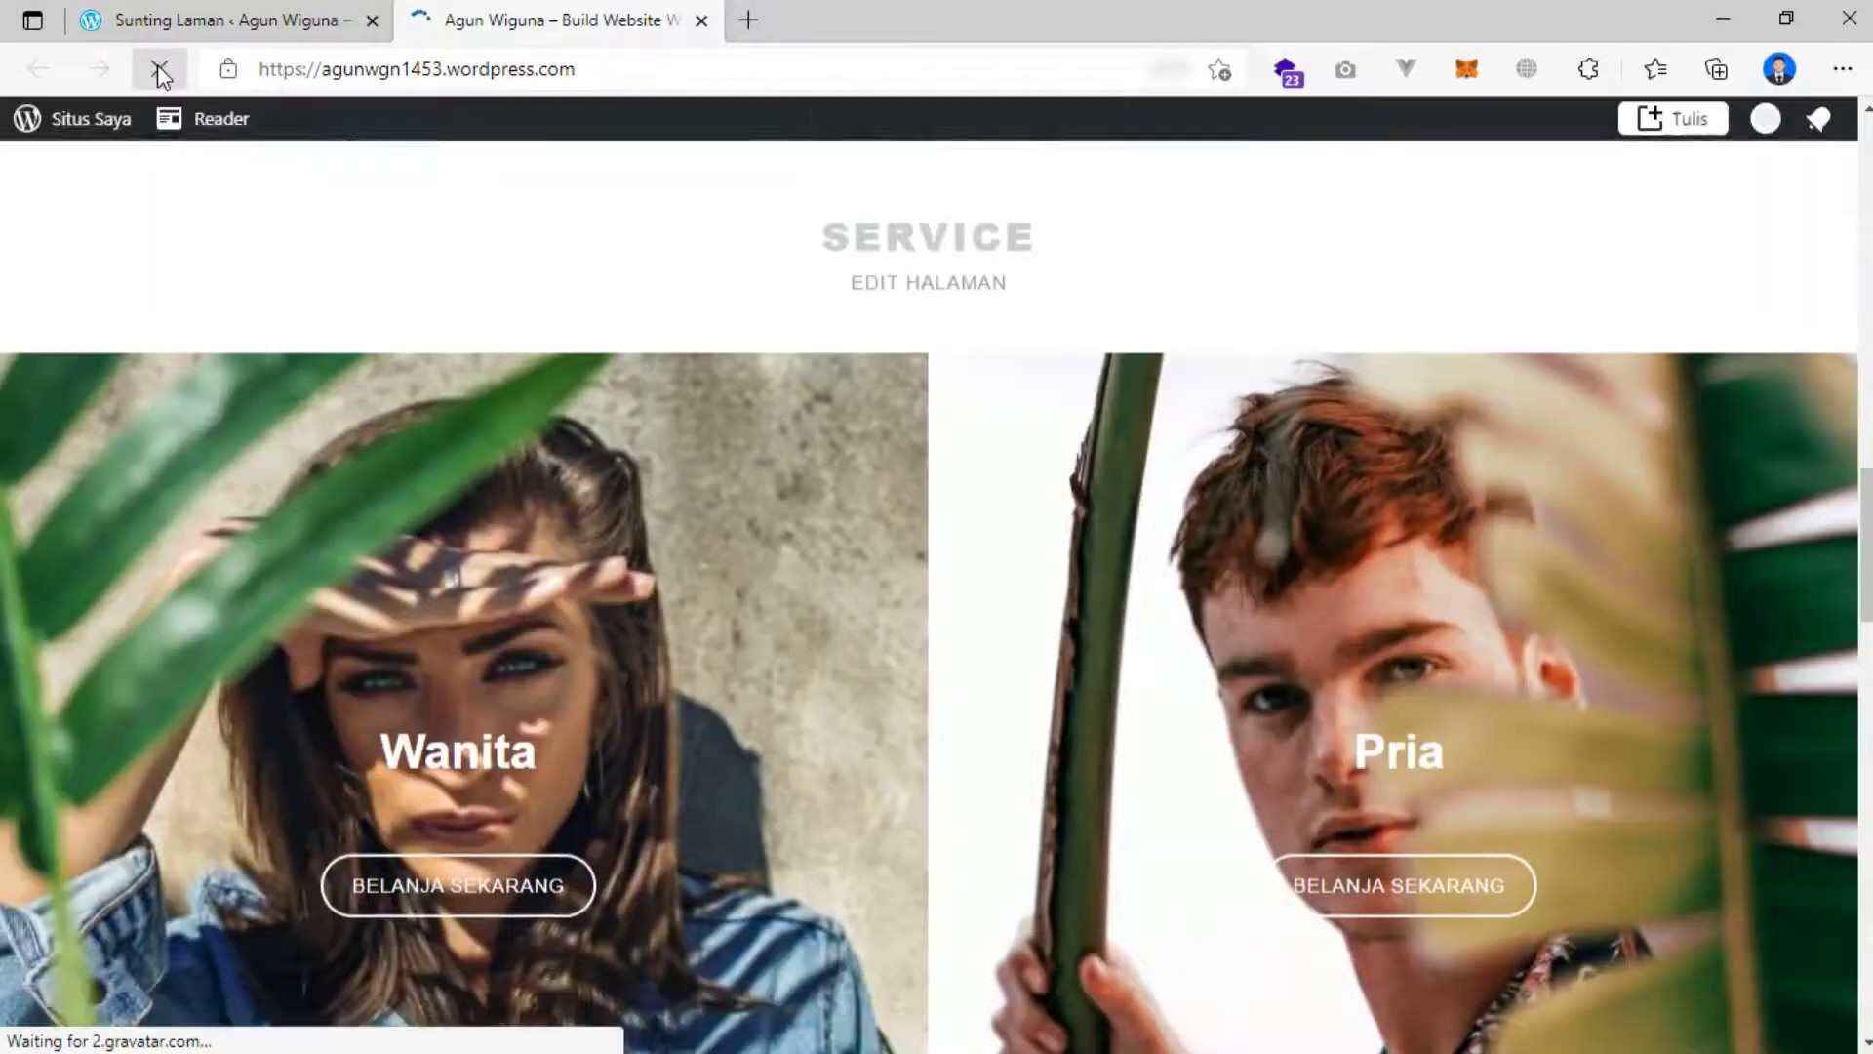
{"action": "left_click", "coordinate": [573, 322]}
{"action": "scroll", "coordinate": [605, 355], "scroll_direction": "down", "scroll_amount": 5}
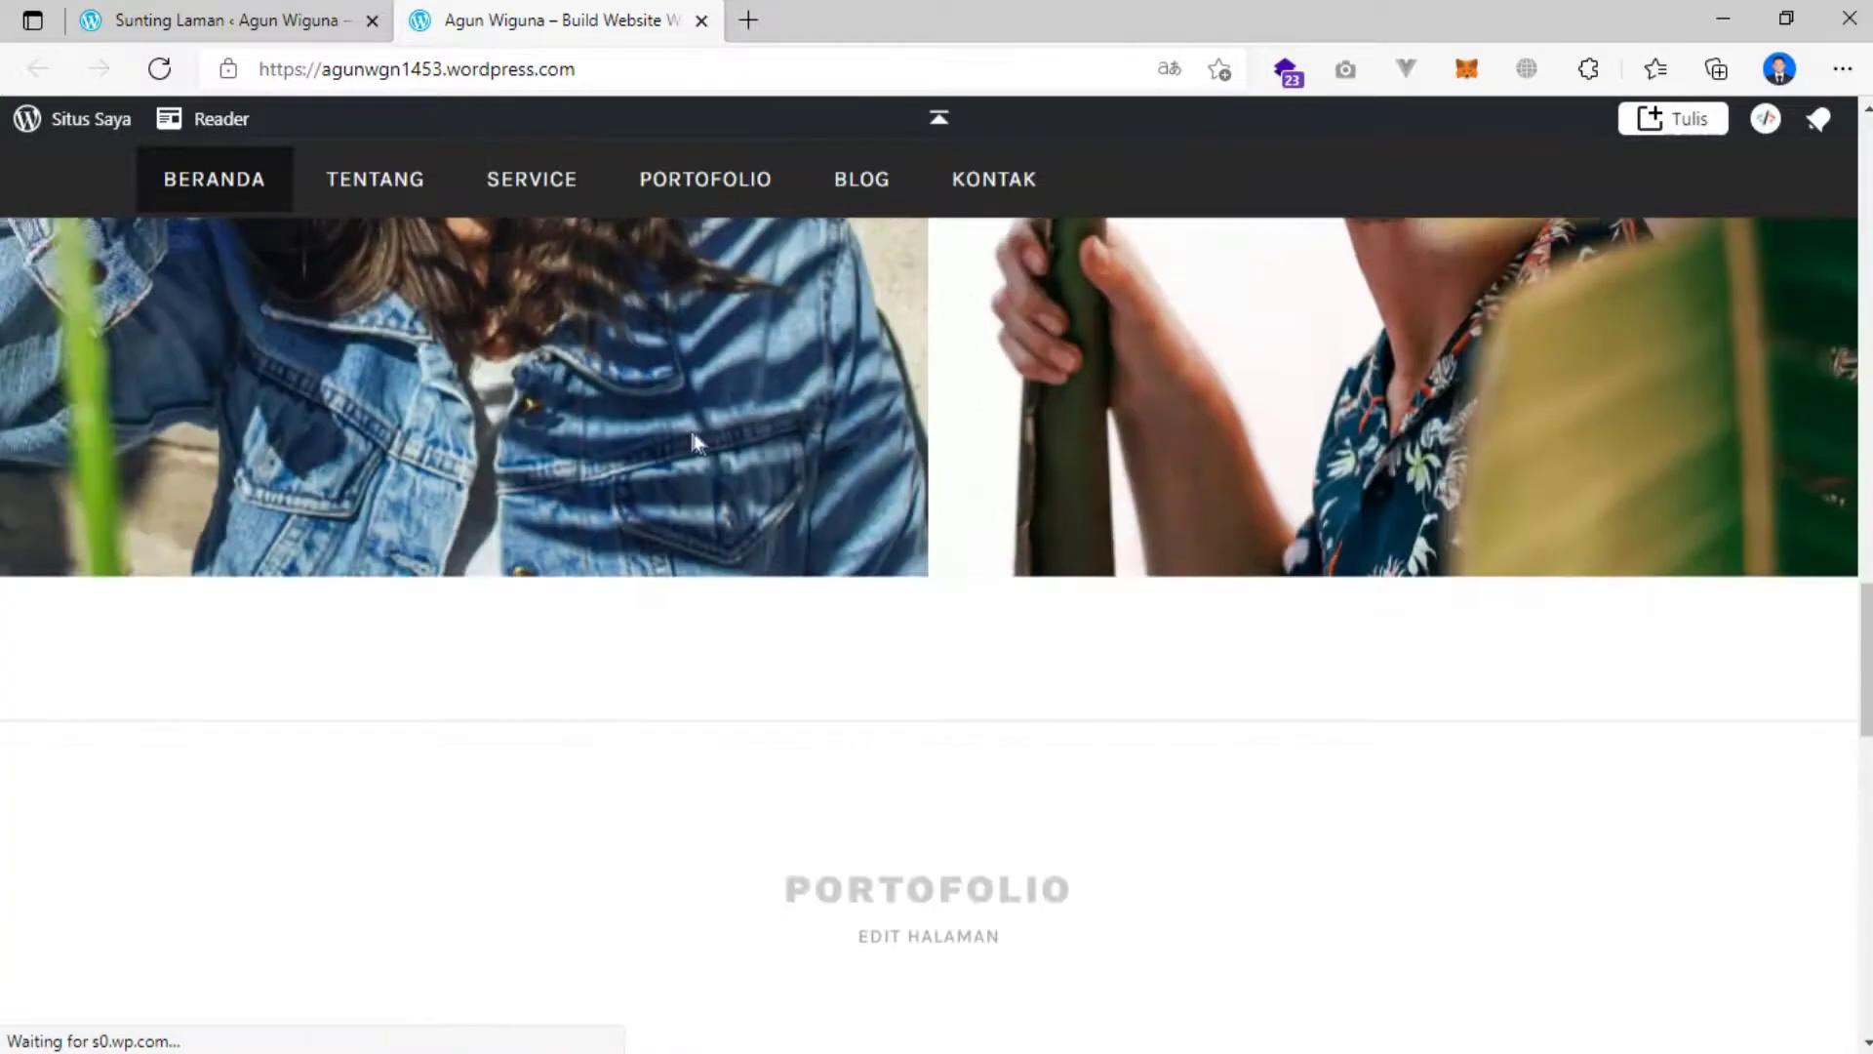
{"action": "scroll", "coordinate": [699, 431], "scroll_direction": "up", "scroll_amount": 4}
{"action": "scroll", "coordinate": [469, 380], "scroll_direction": "down", "scroll_amount": 4}
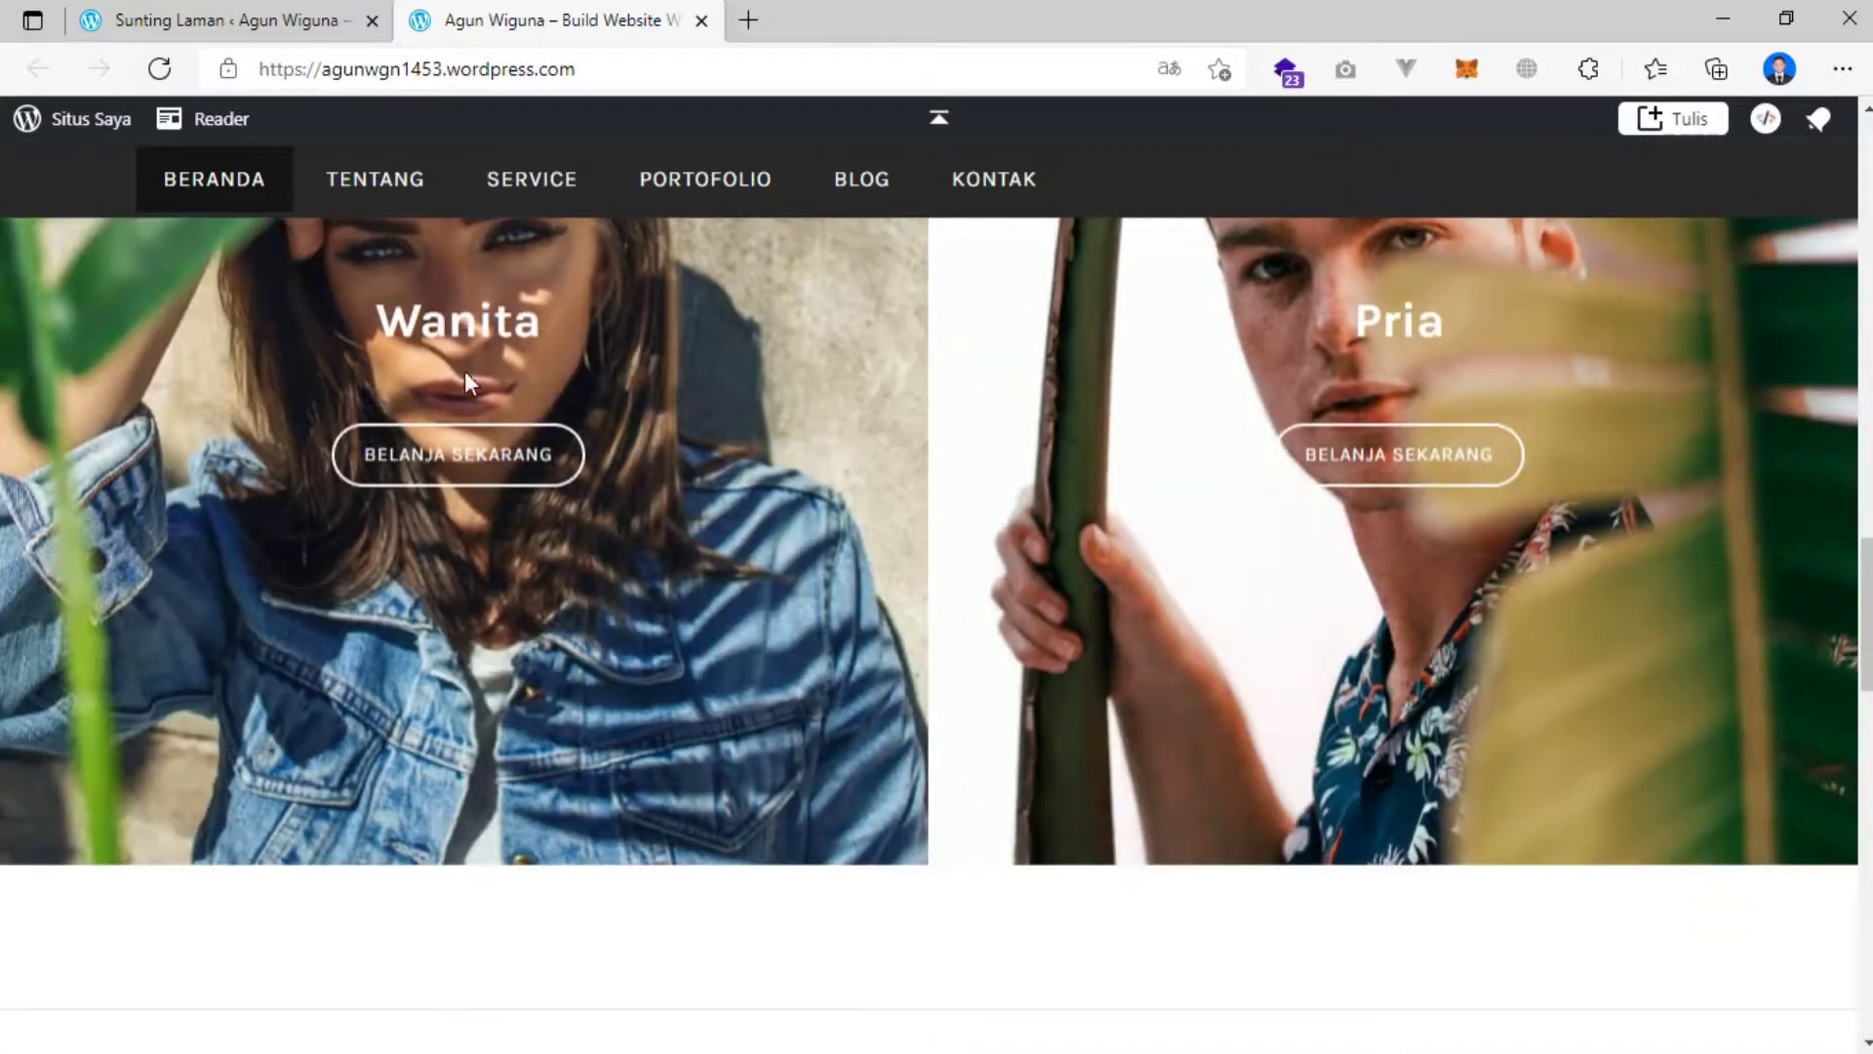
{"action": "scroll", "coordinate": [850, 425], "scroll_direction": "up", "scroll_amount": 3}
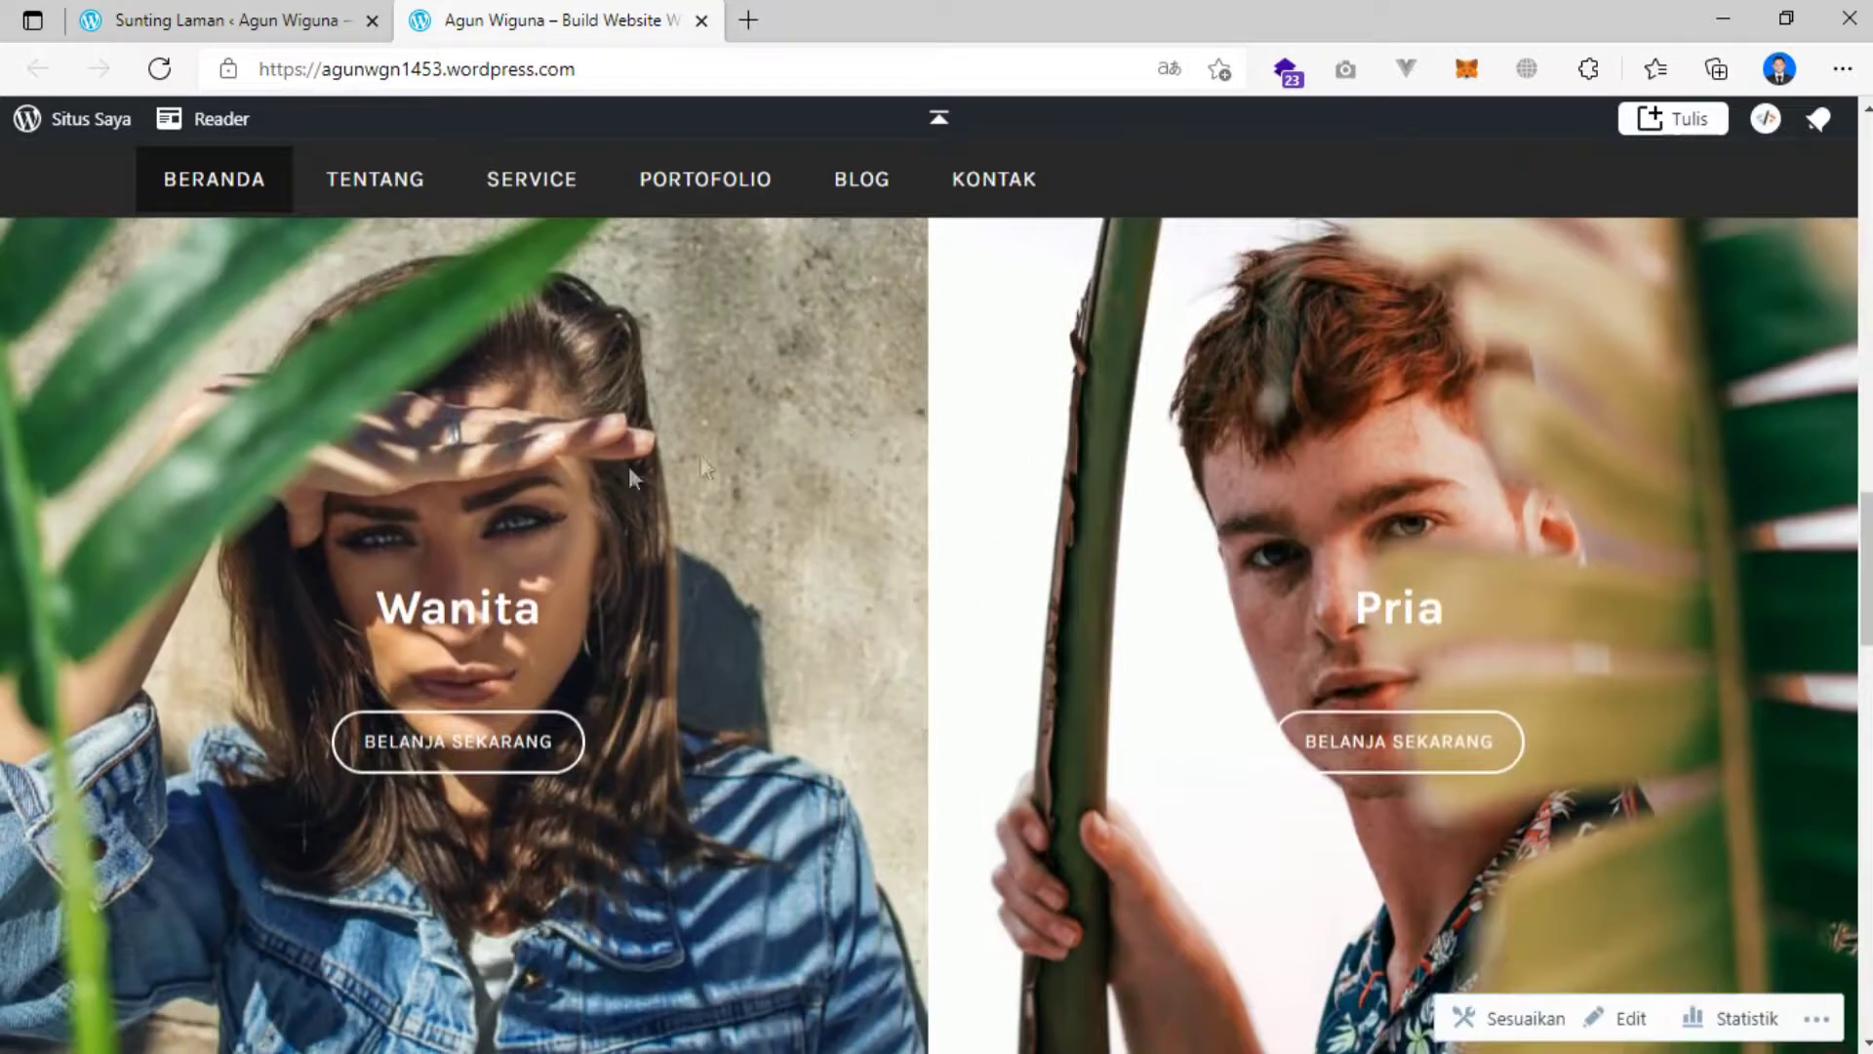
{"action": "scroll", "coordinate": [570, 463], "scroll_direction": "up", "scroll_amount": 3}
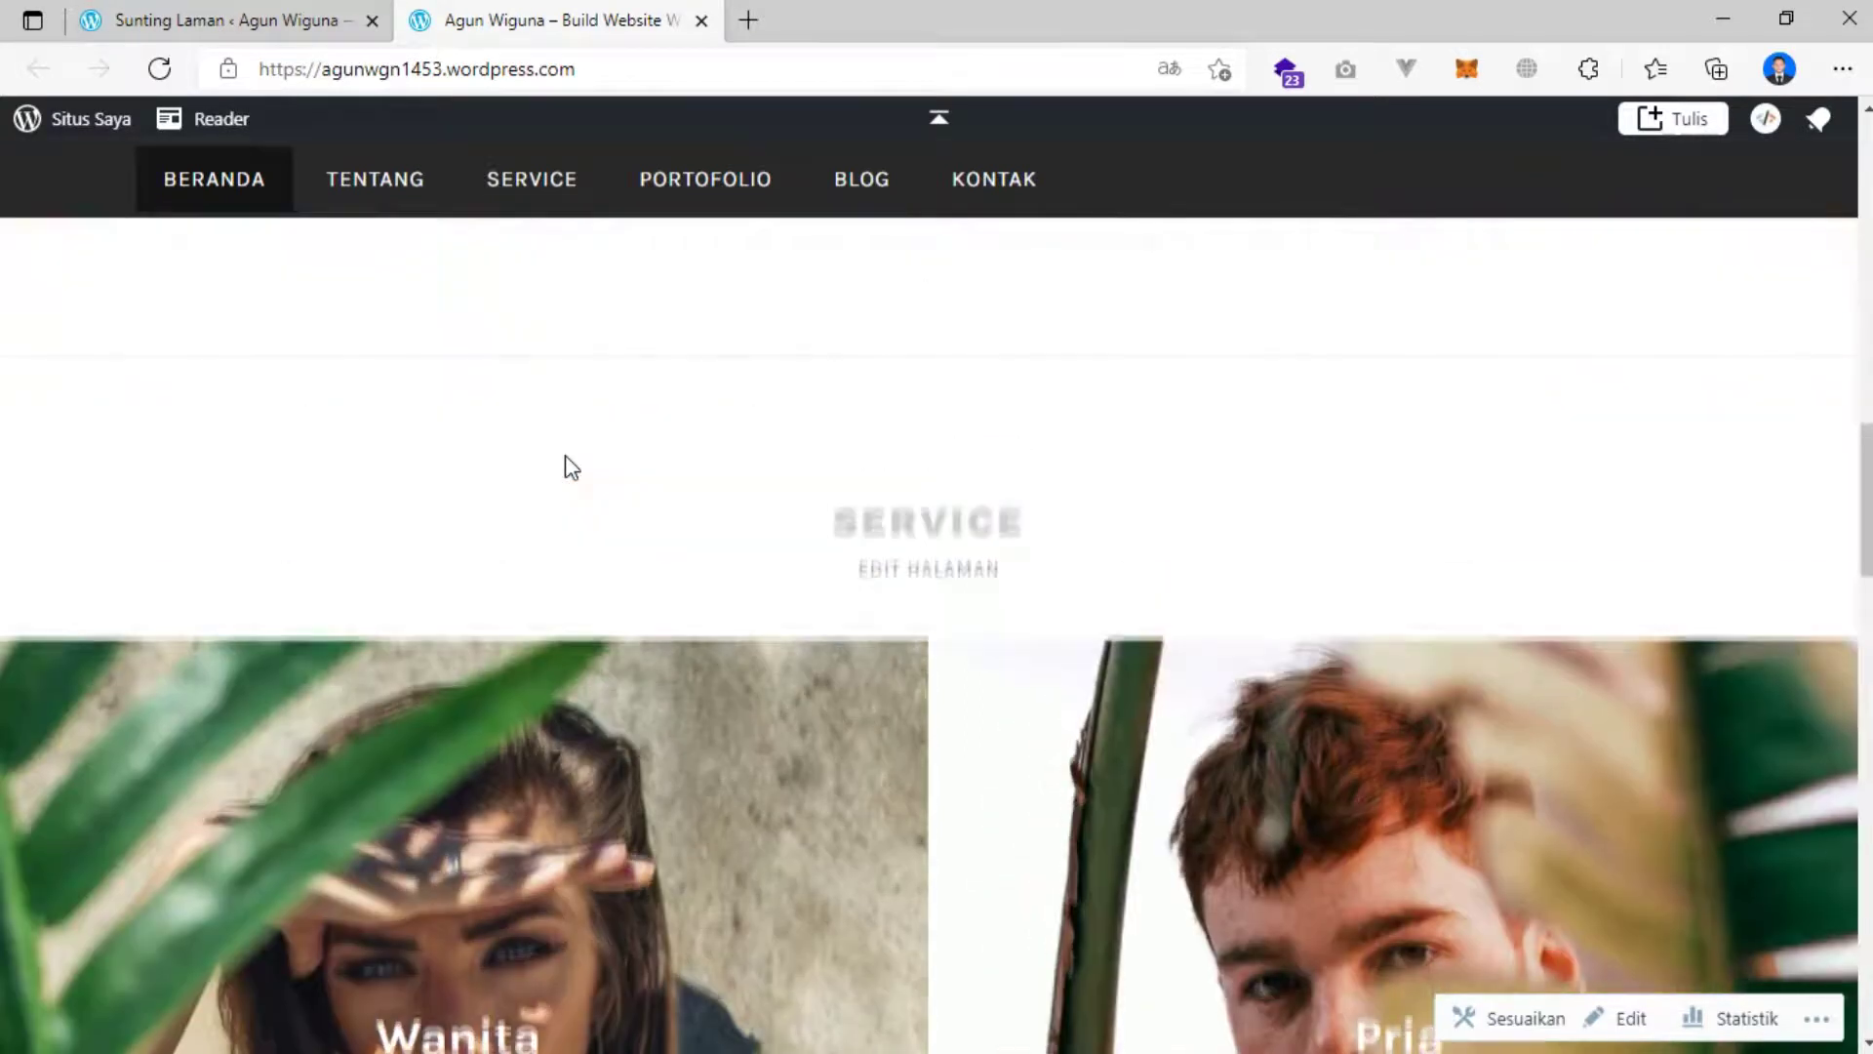
{"action": "scroll", "coordinate": [570, 466], "scroll_direction": "up", "scroll_amount": 15}
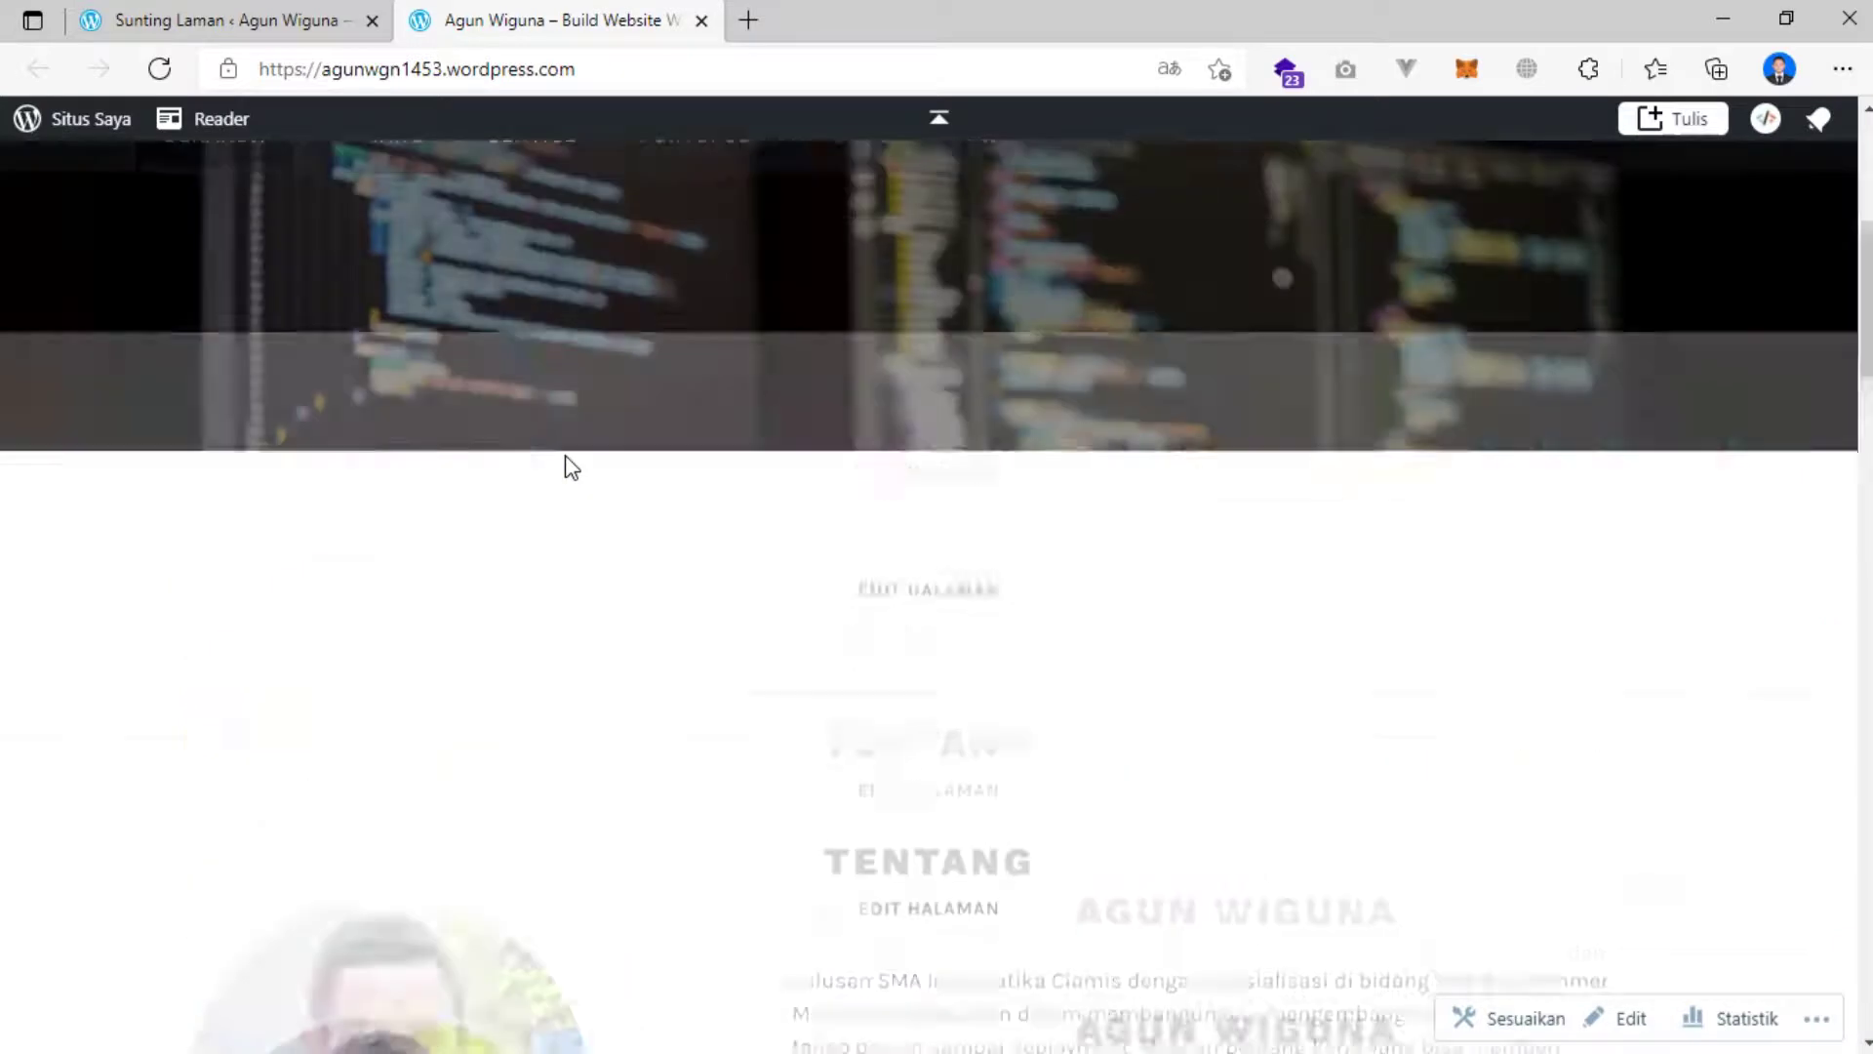
{"action": "scroll", "coordinate": [571, 466], "scroll_direction": "down", "scroll_amount": 10}
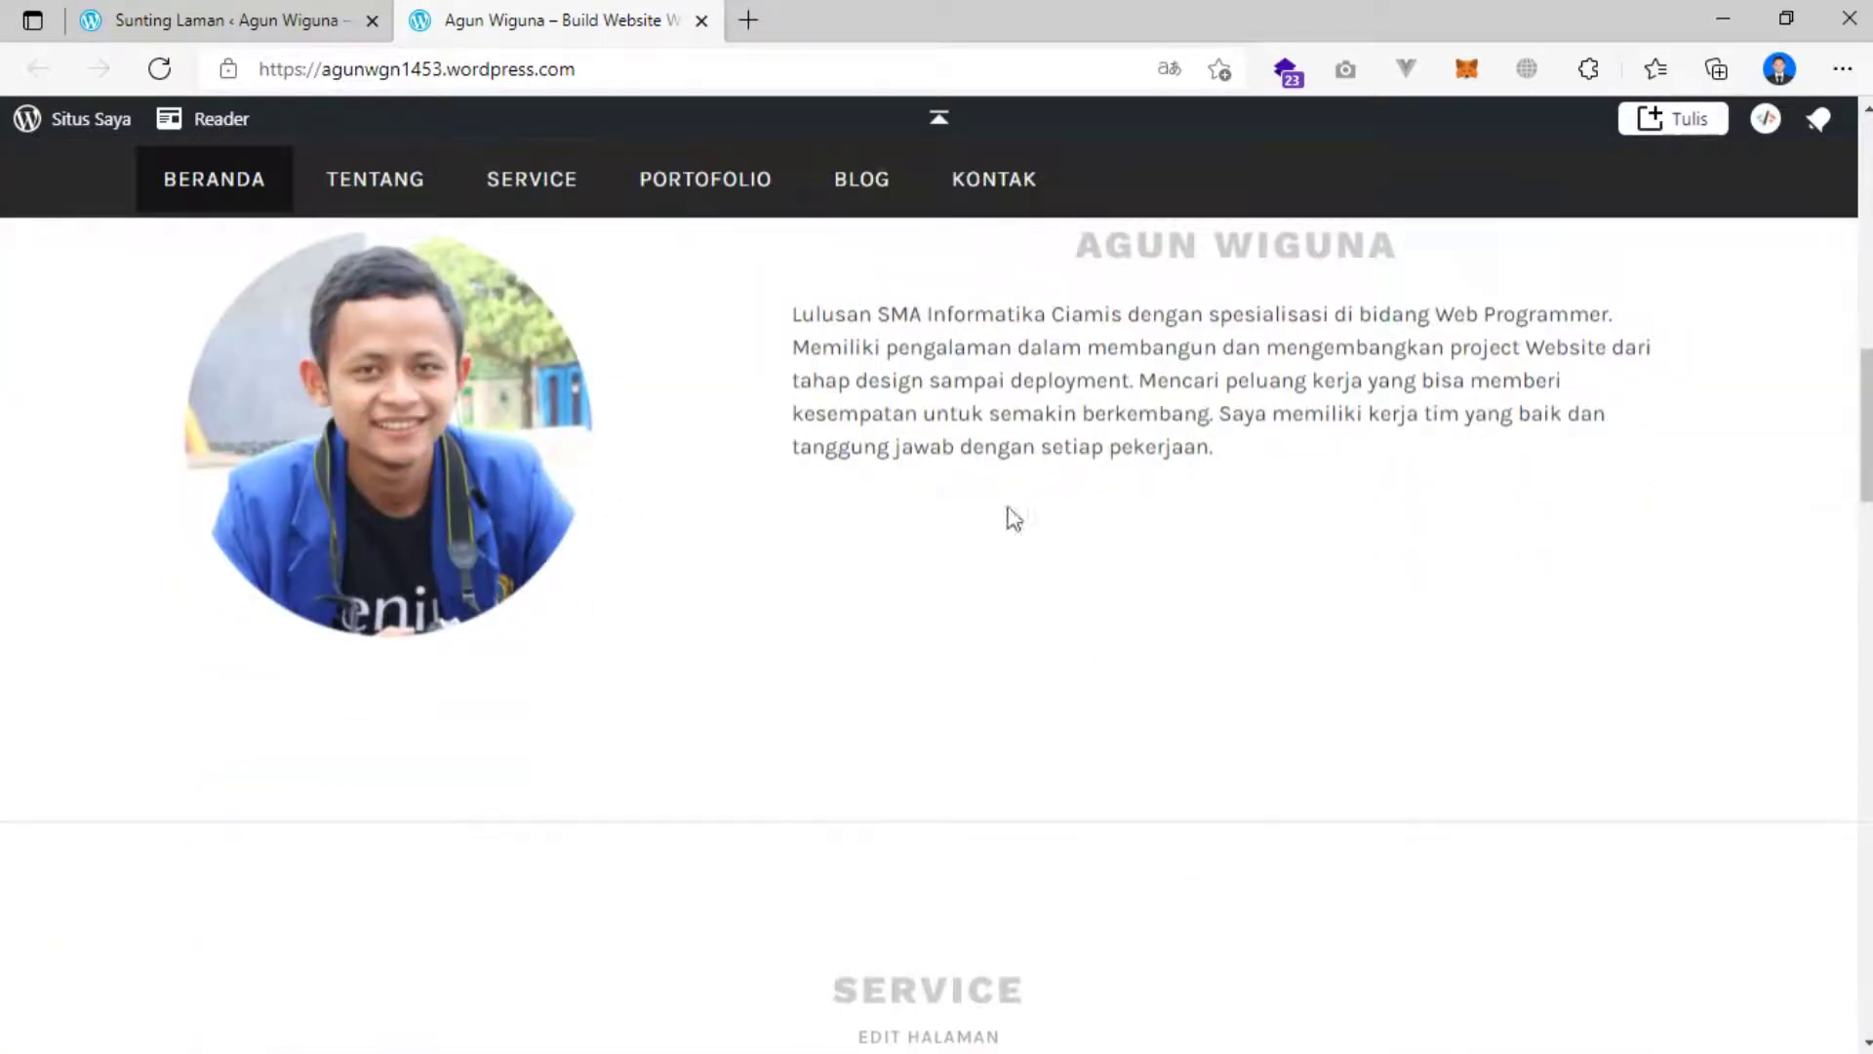
{"action": "scroll", "coordinate": [1073, 512], "scroll_direction": "down", "scroll_amount": 7}
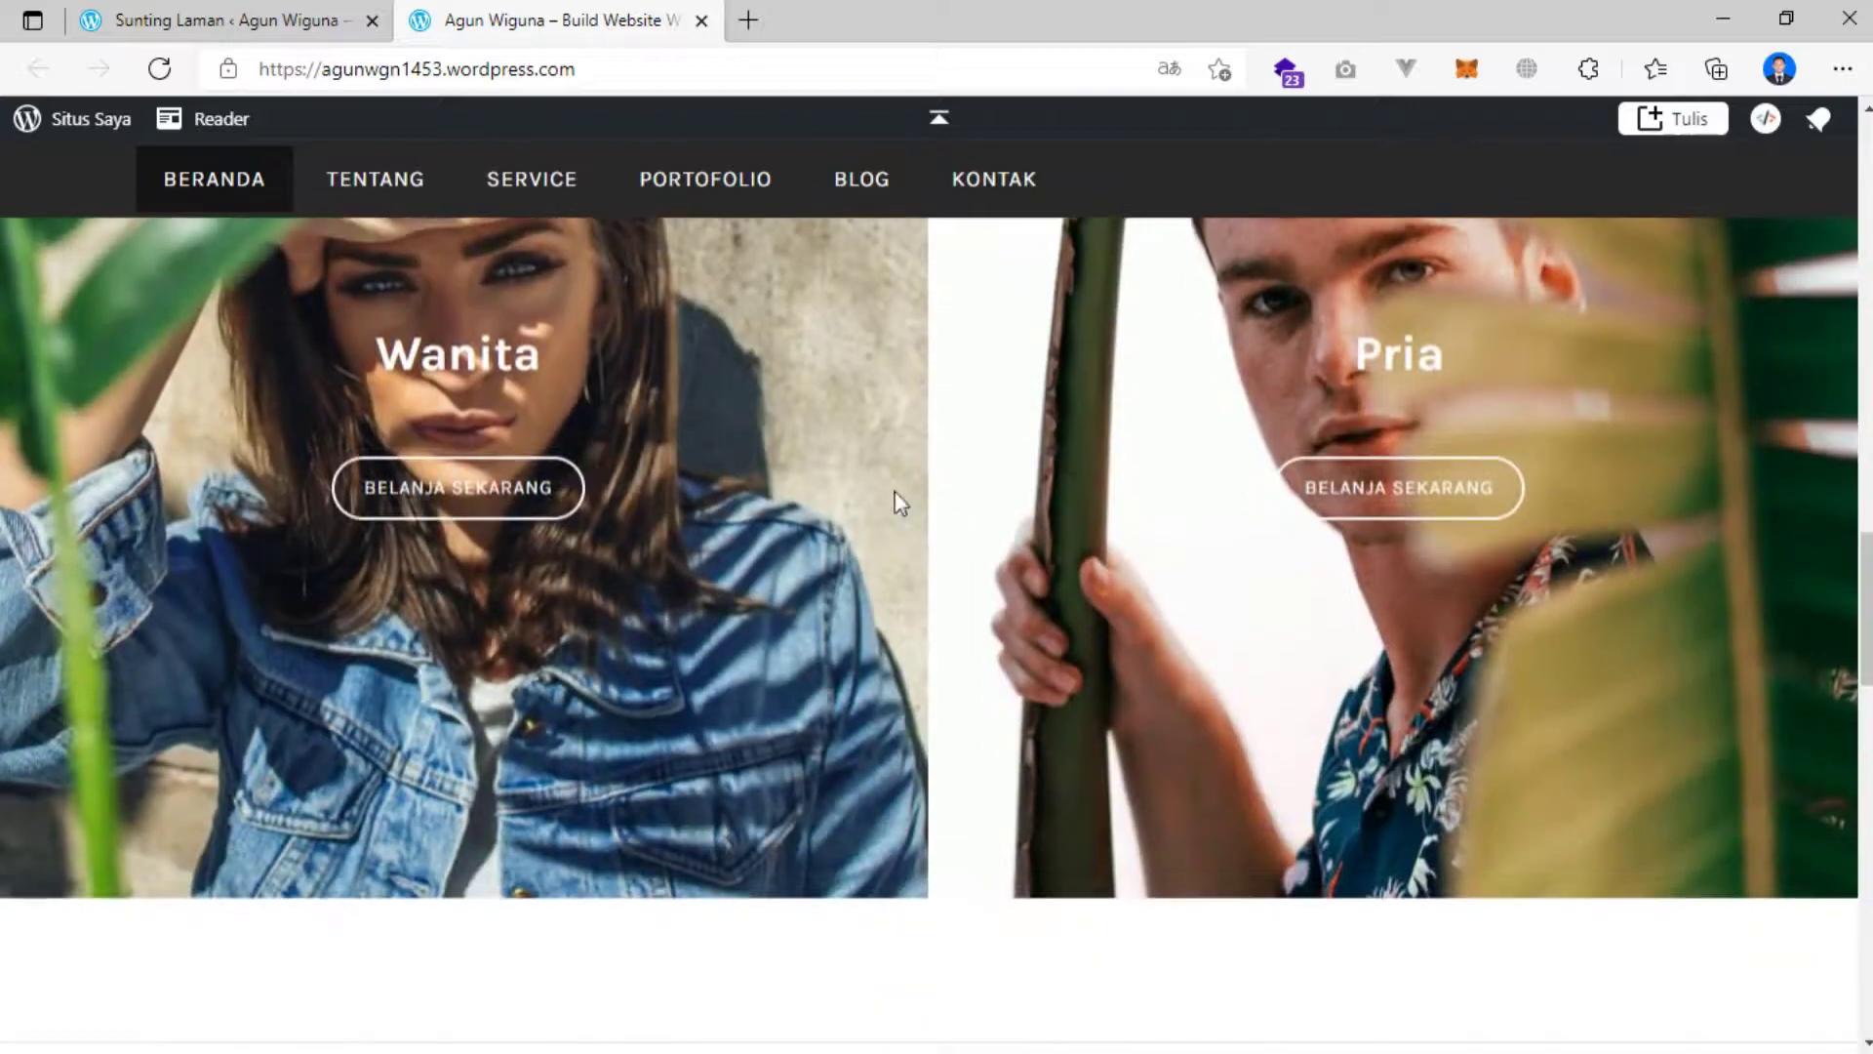
Rename the left banner heading from Wanita to 'Web Development'.
{"action": "left_click", "coordinate": [268, 29]}
{"action": "scroll", "coordinate": [527, 409], "scroll_direction": "down", "scroll_amount": 4}
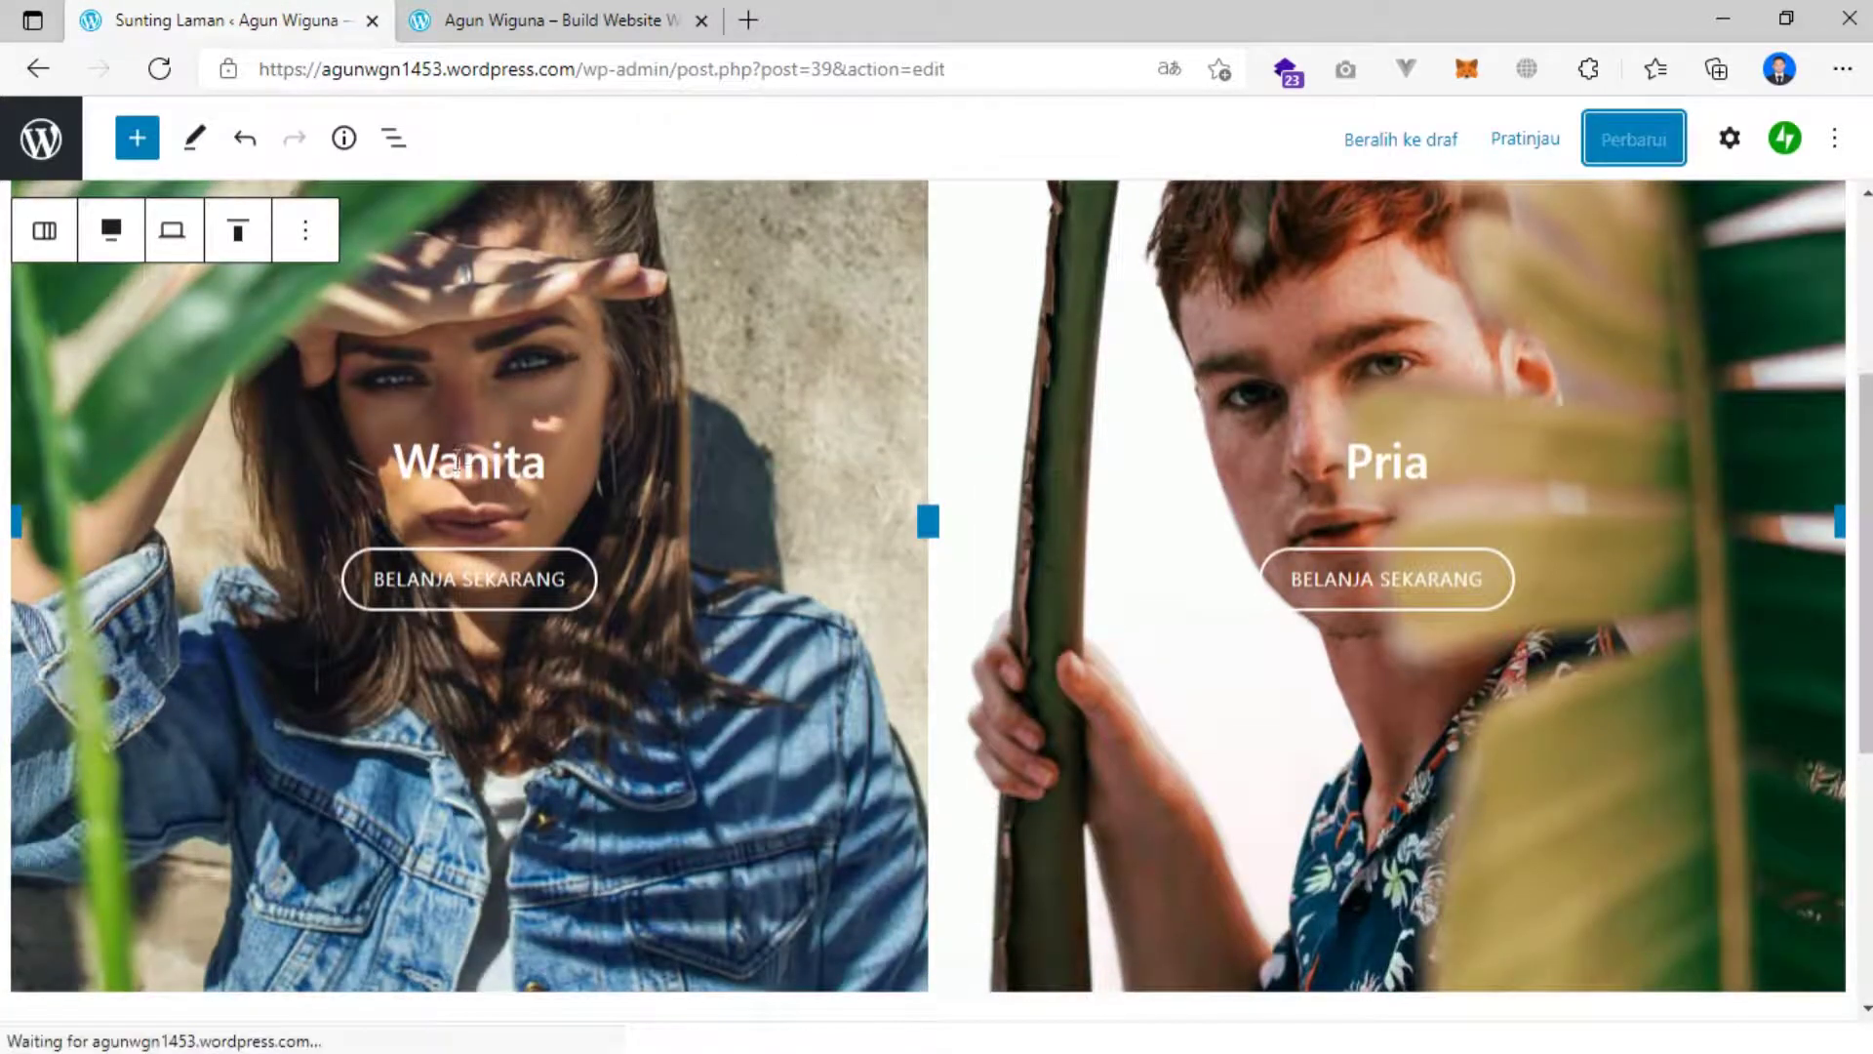
{"action": "left_click", "coordinate": [466, 473]}
{"action": "left_click", "coordinate": [543, 441]}
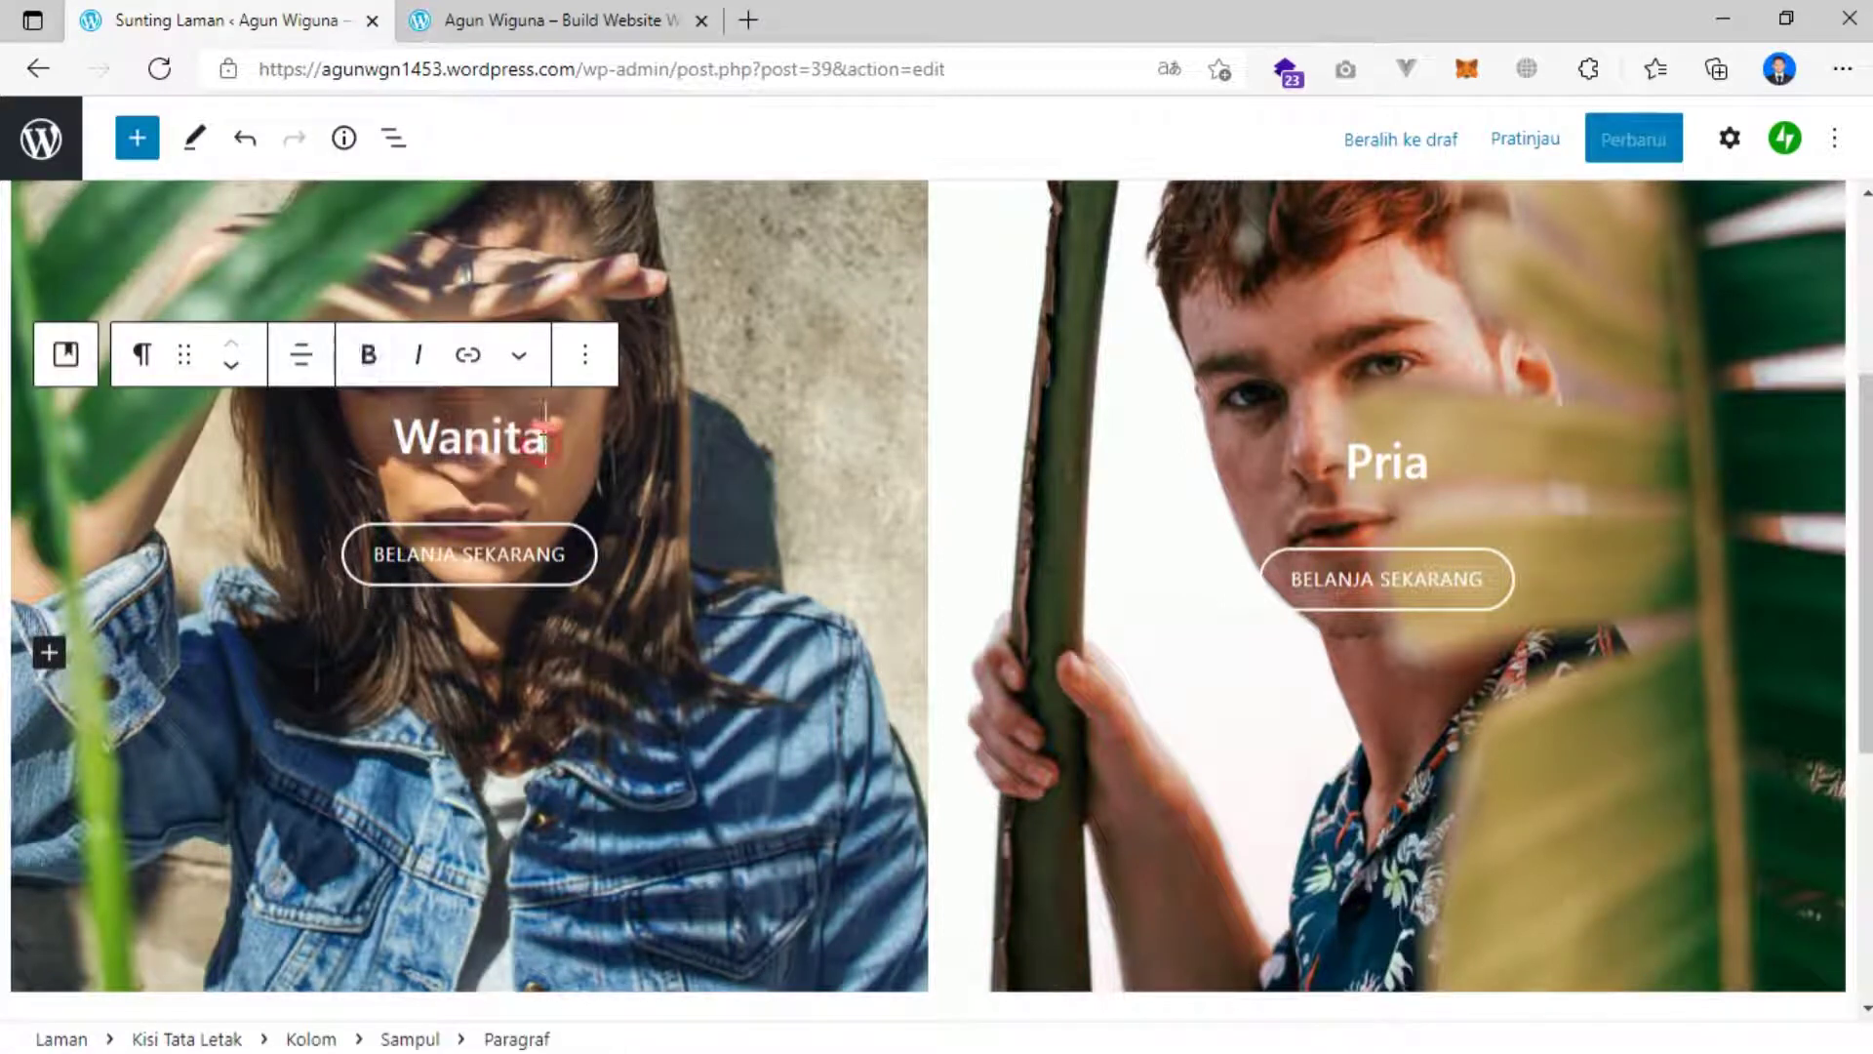
{"action": "key", "text": "BackSpace"}
{"action": "key", "text": "BackSpace"}
{"action": "key", "text": "BackSpace"}
{"action": "key", "text": "BackSpace"}
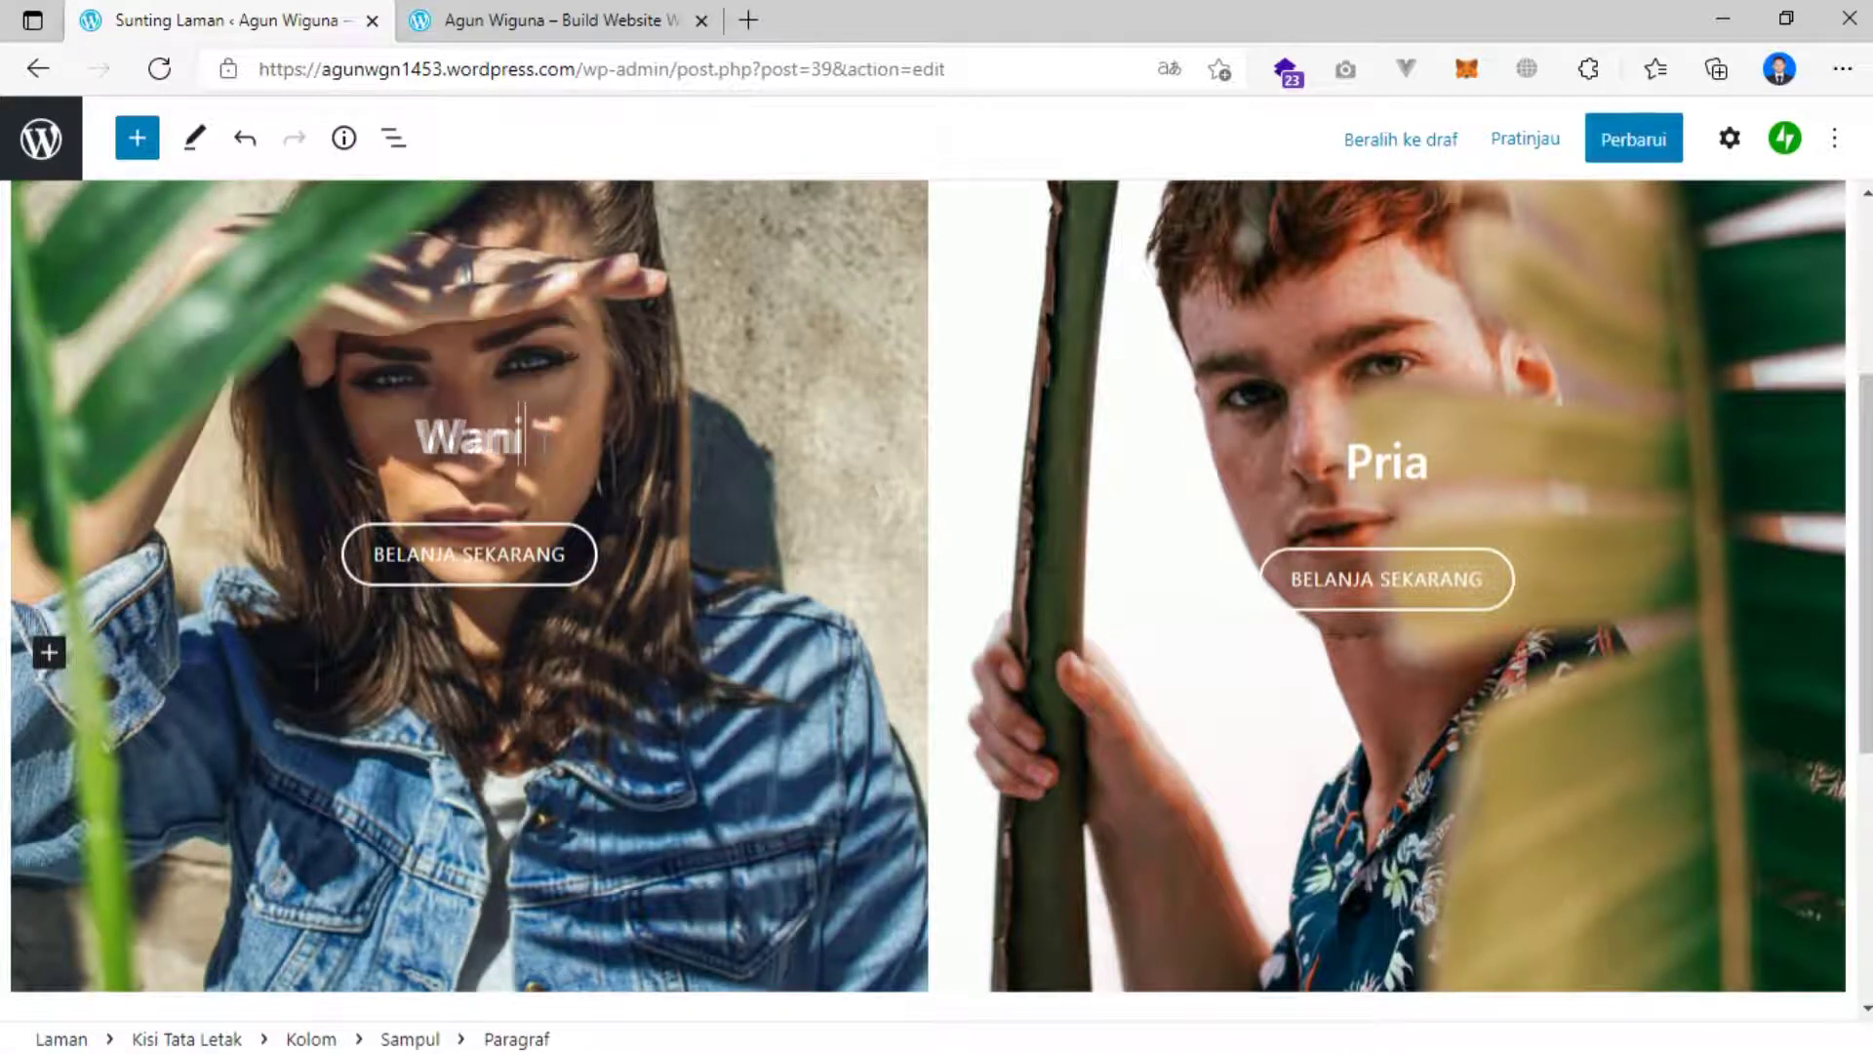
{"action": "key", "text": "BackSpace"}
{"action": "type", "text": "e"}
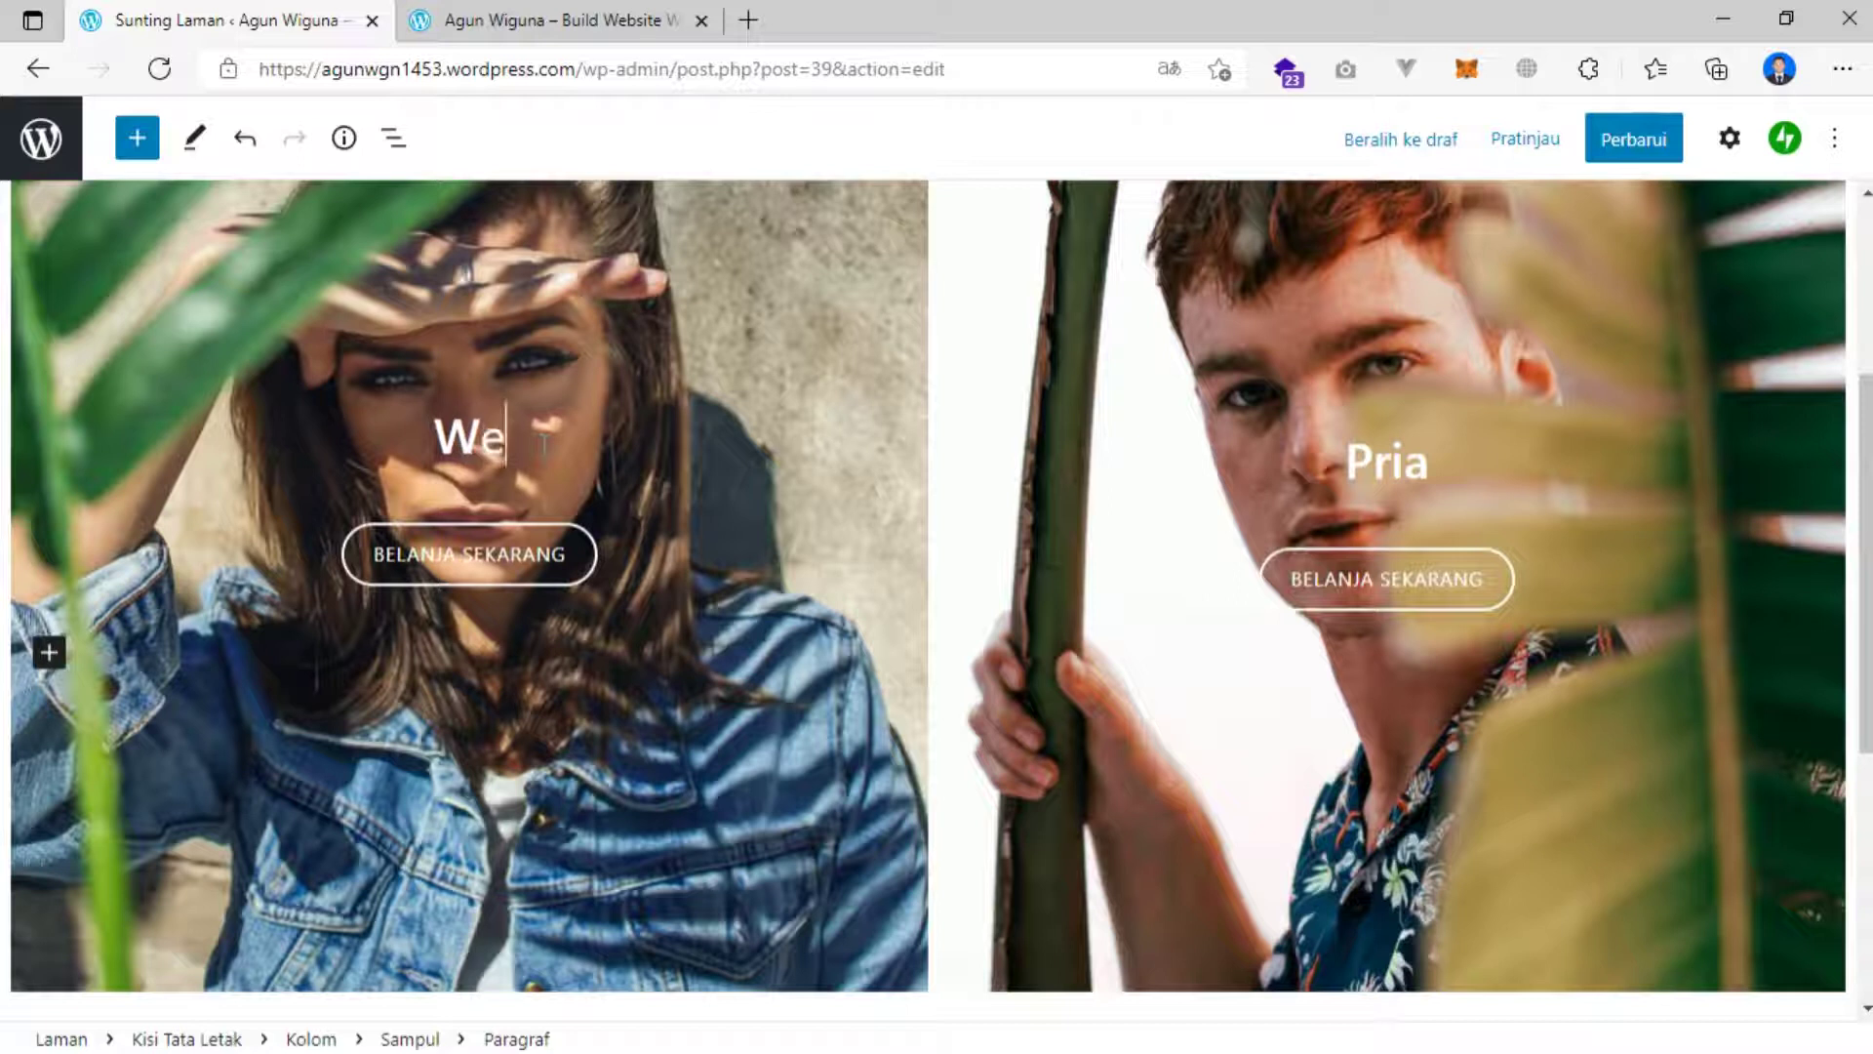
{"action": "type", "text": "b Devel"}
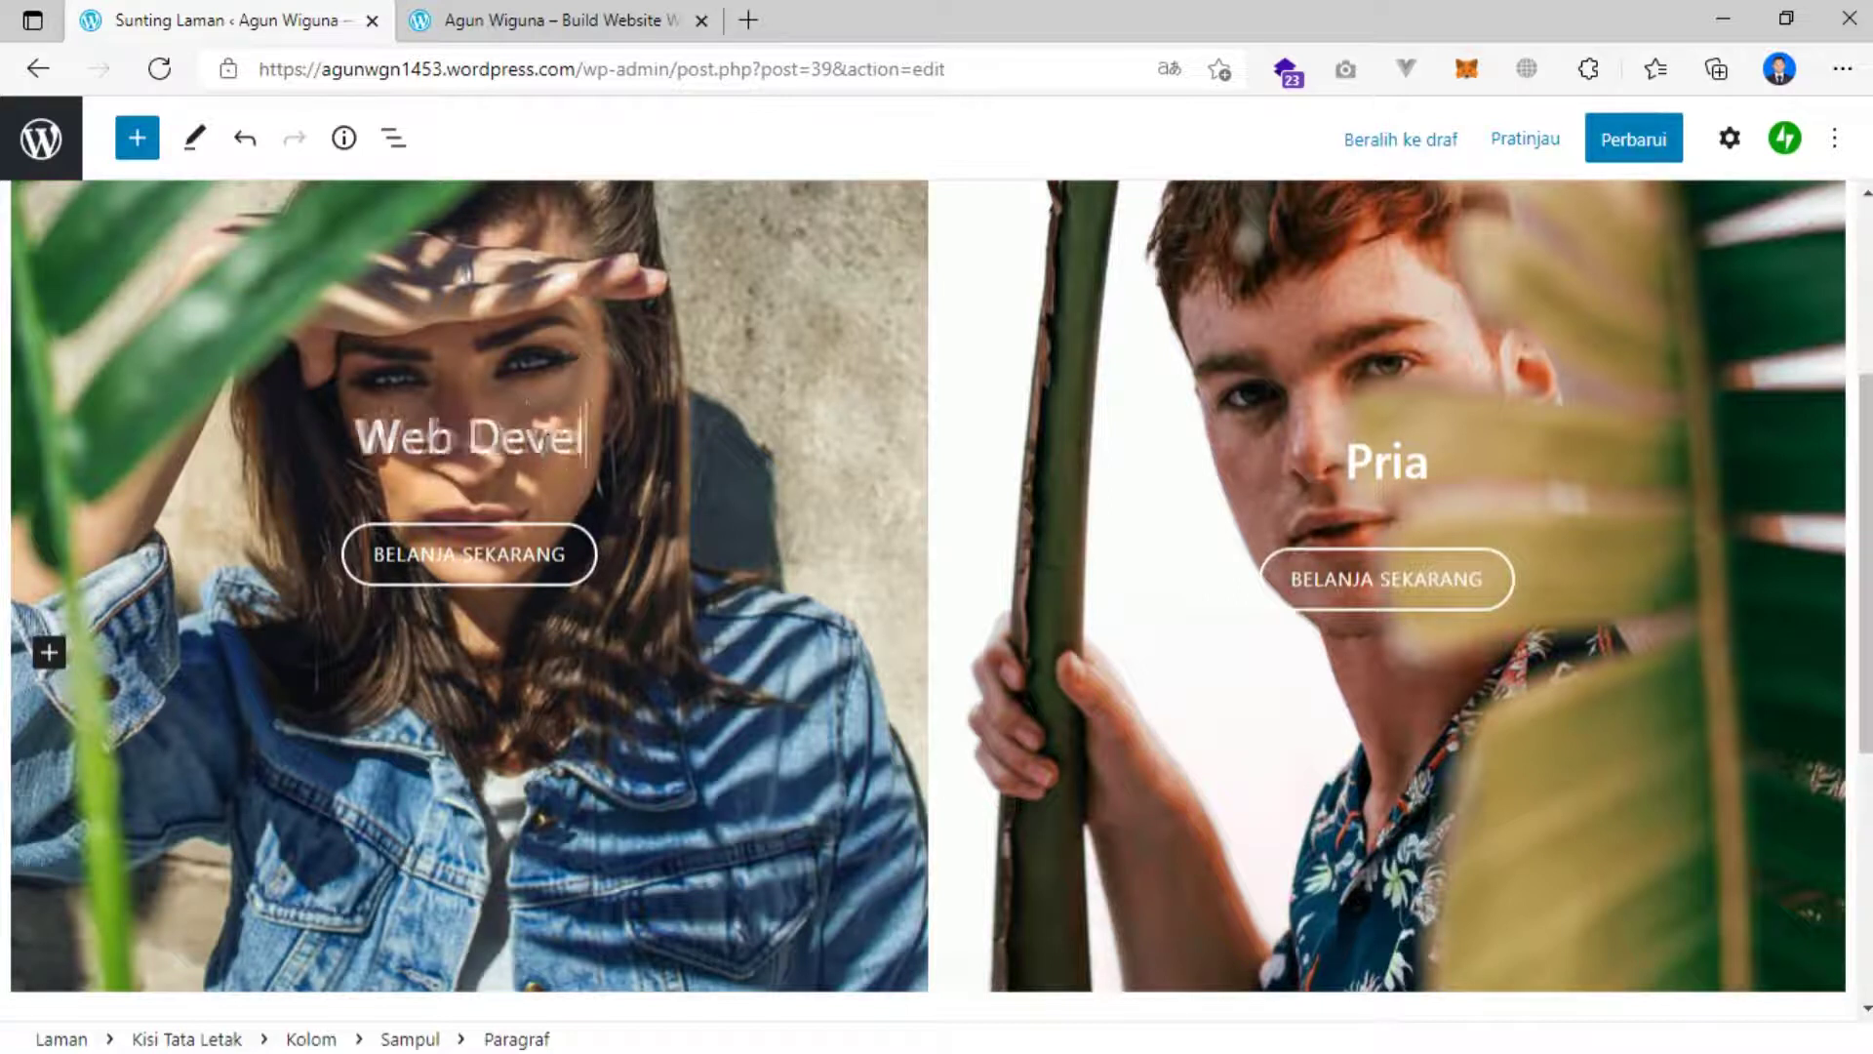
{"action": "type", "text": "opment"}
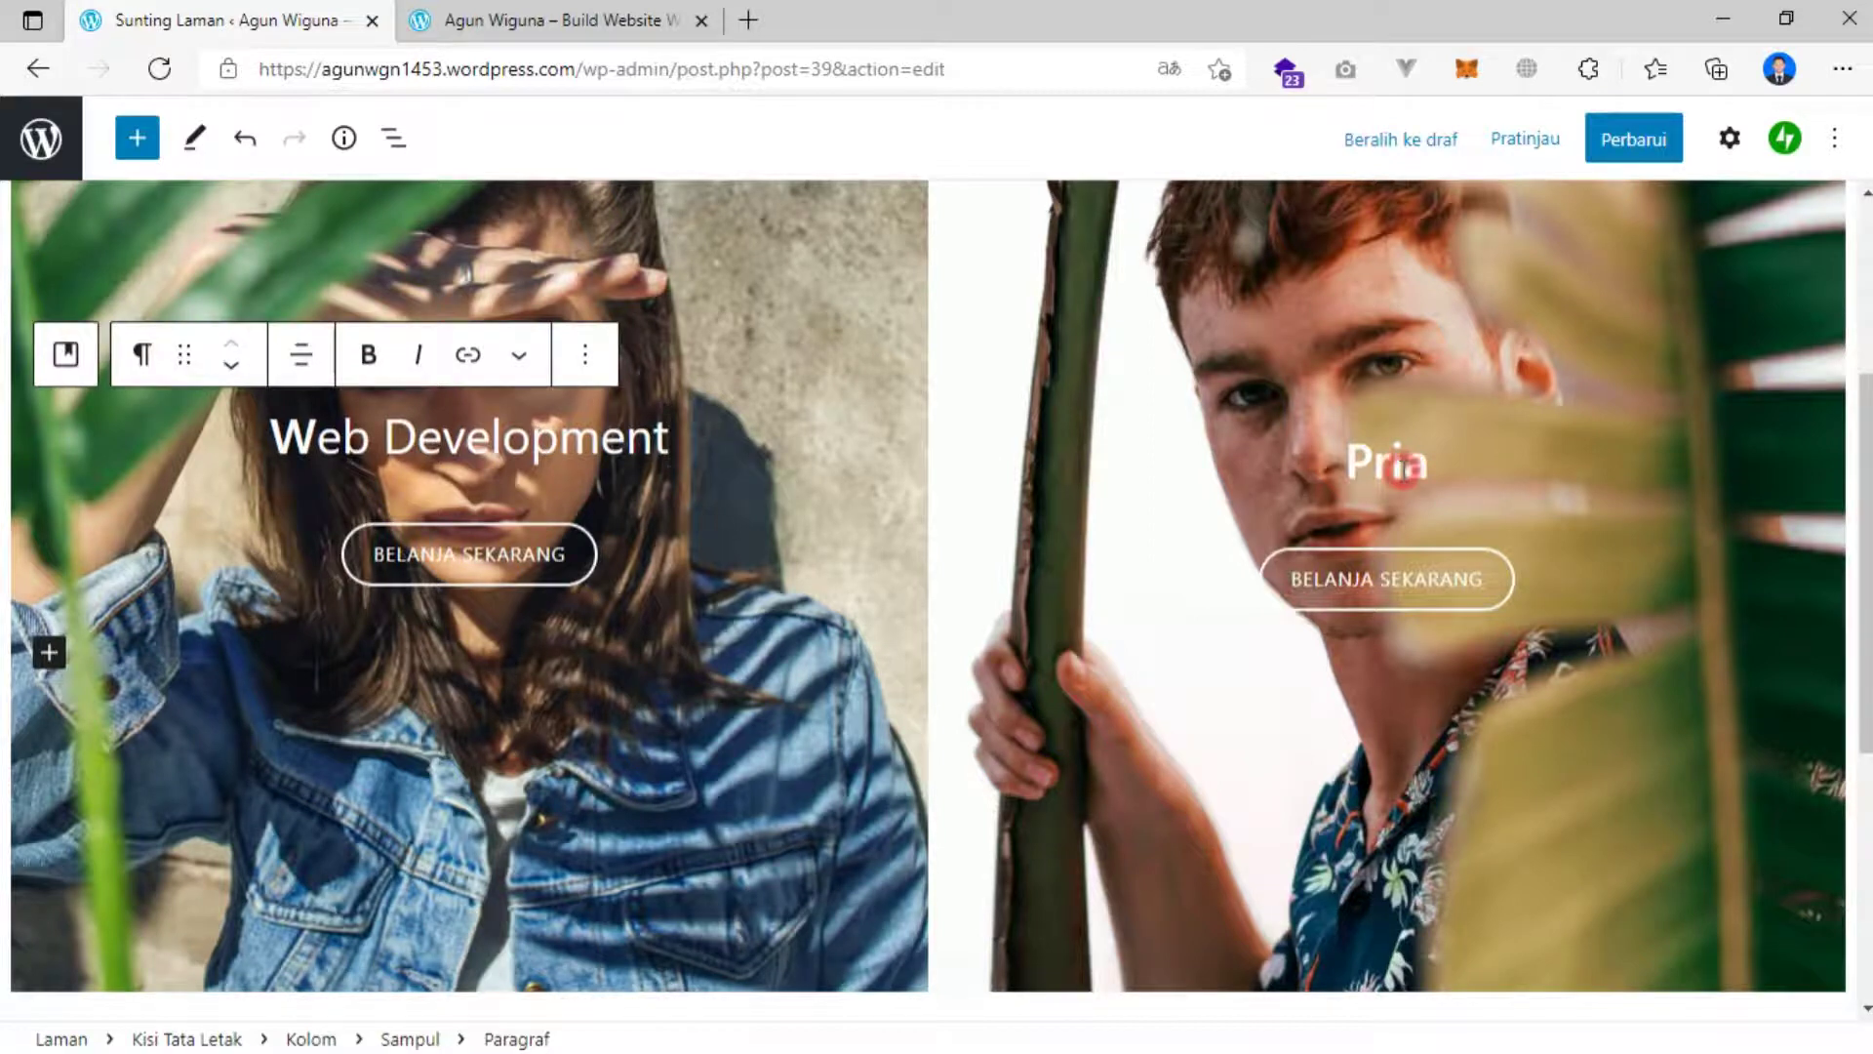
Rename the right banner heading from Pria to 'UI/UX Designer'.
{"action": "left_click", "coordinate": [1403, 468]}
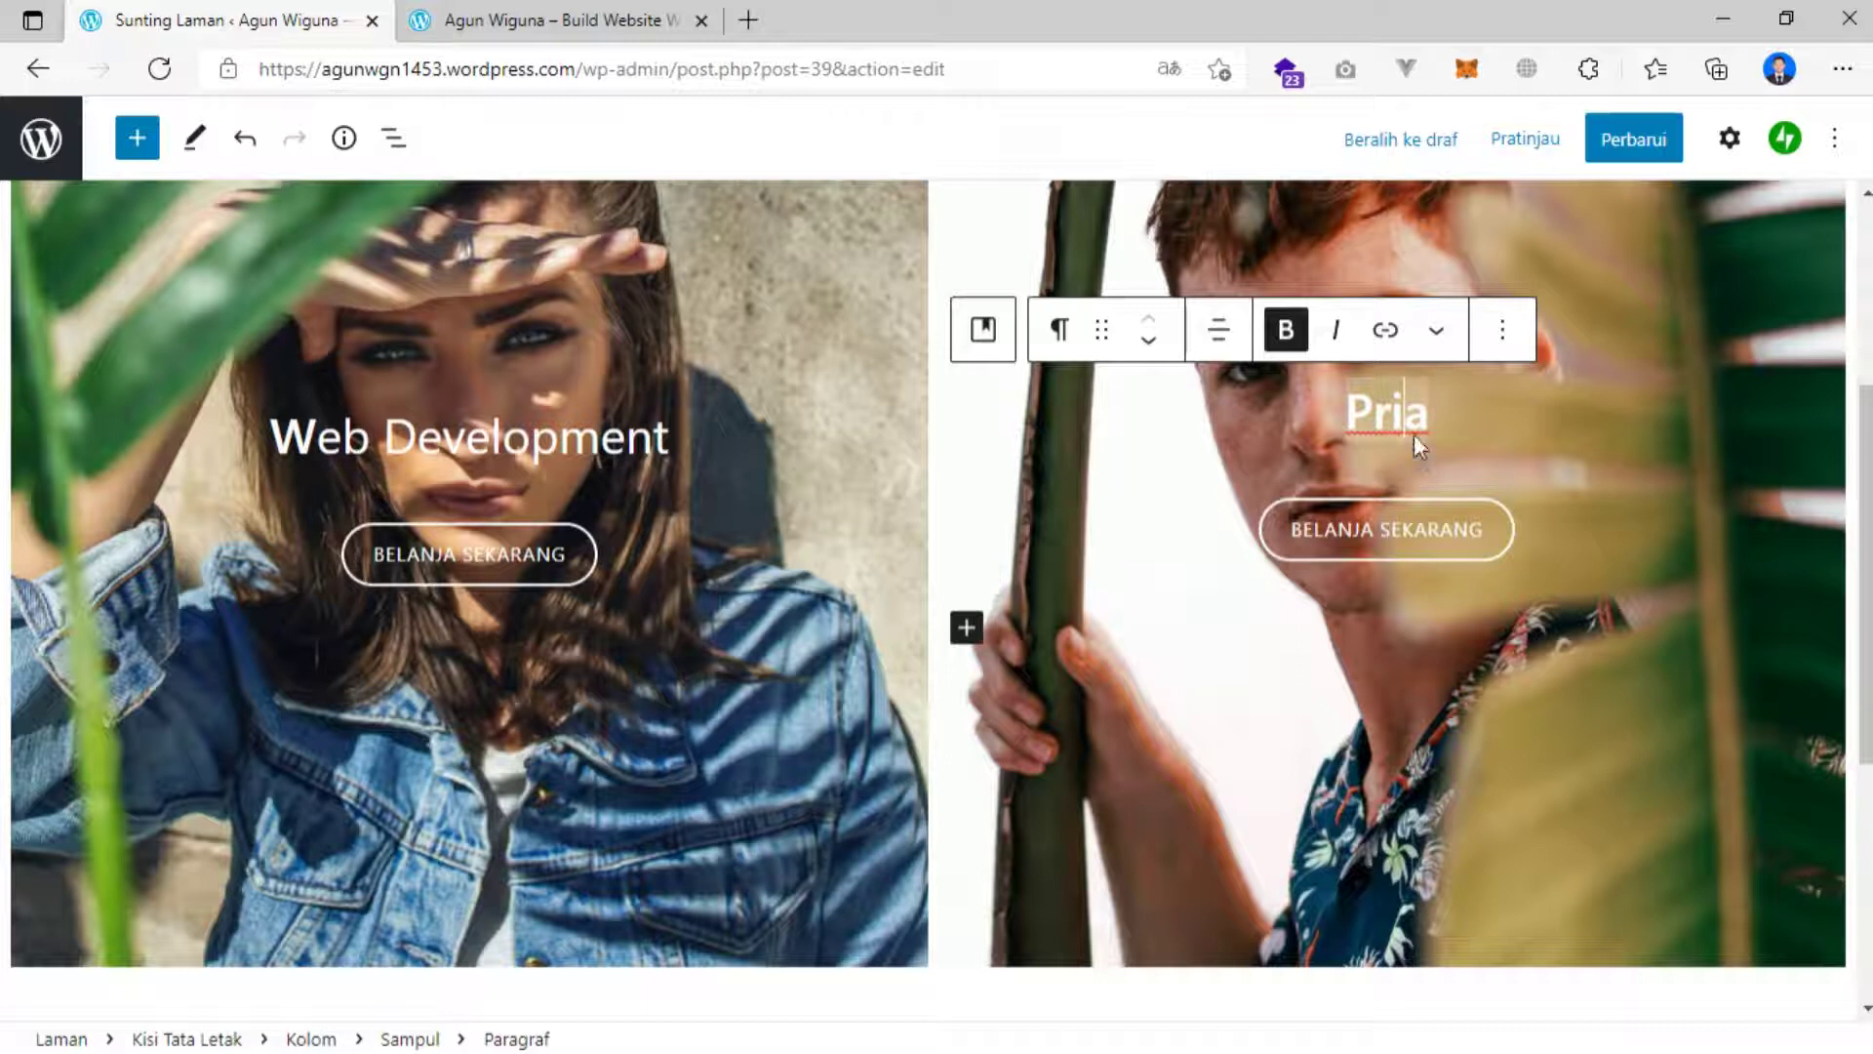
{"action": "left_click_drag", "start_coordinate": [1347, 415], "coordinate": [1431, 410]}
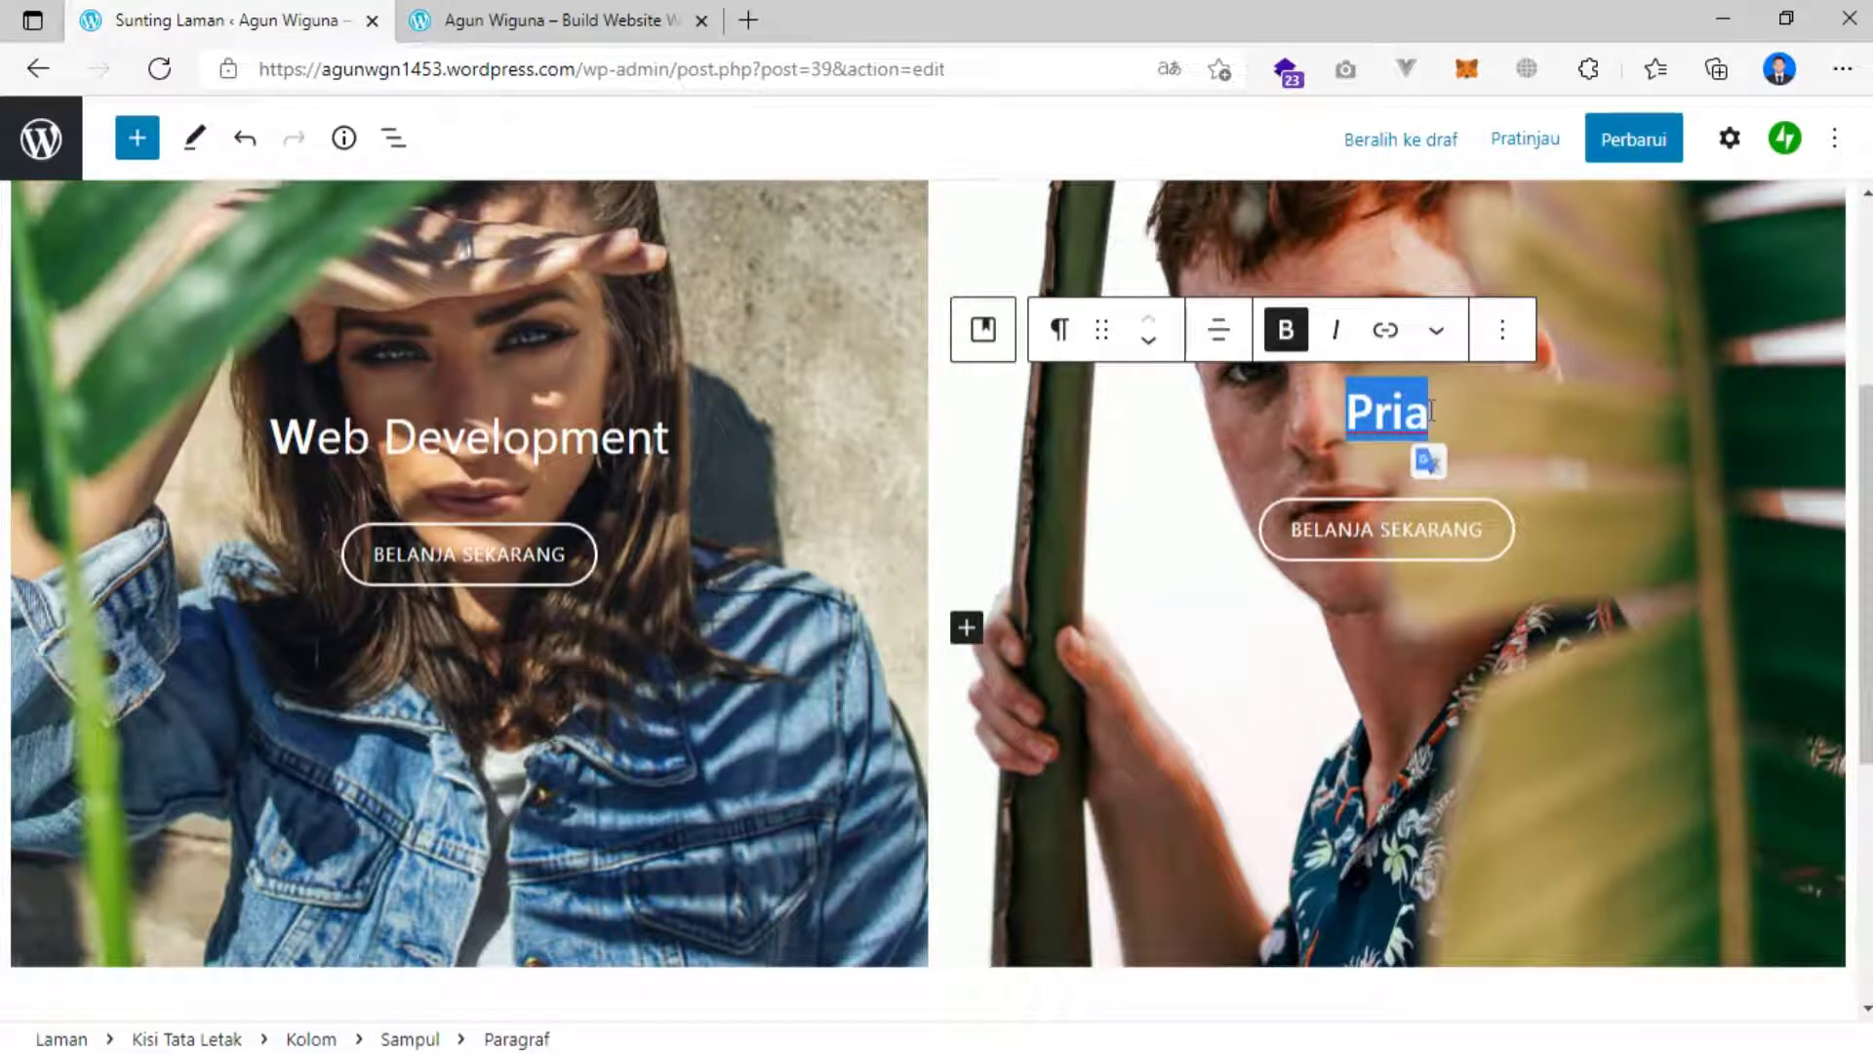
{"action": "type", "text": "UI/UX designer"}
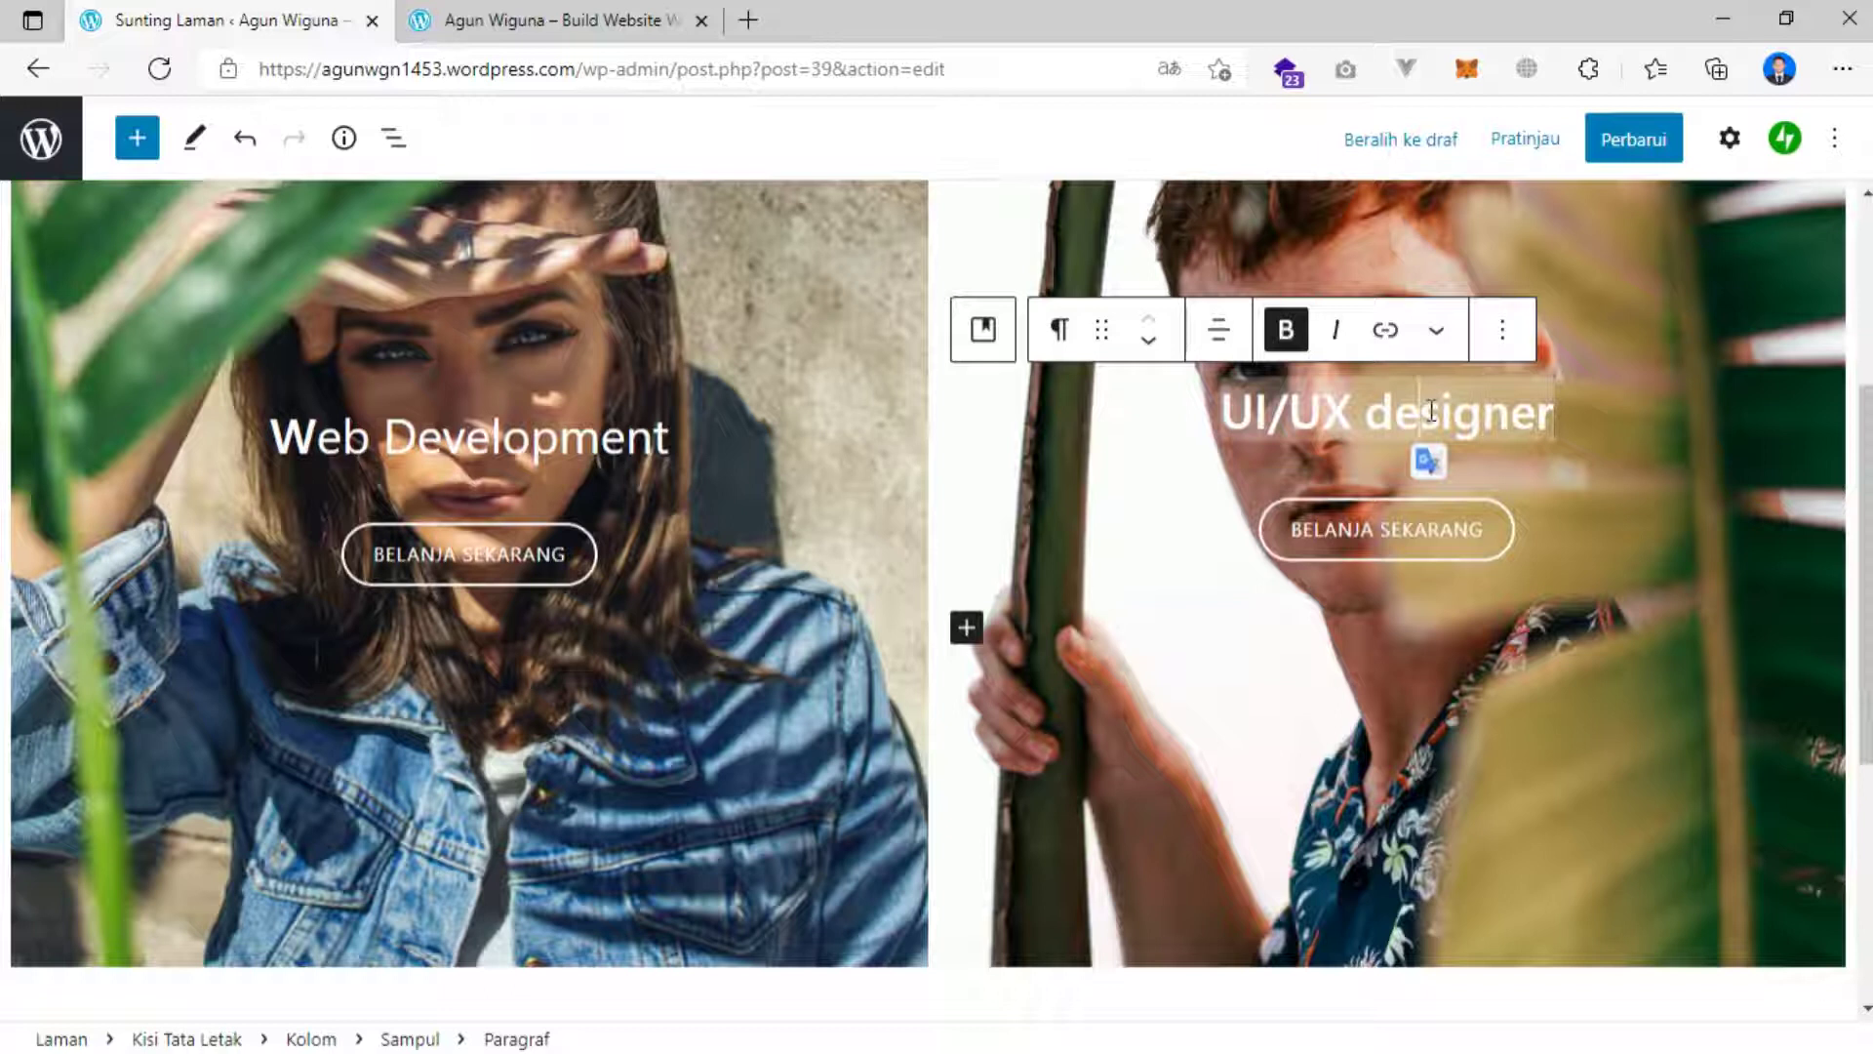
{"action": "key", "text": "BackSpace"}
{"action": "type", "text": "D"}
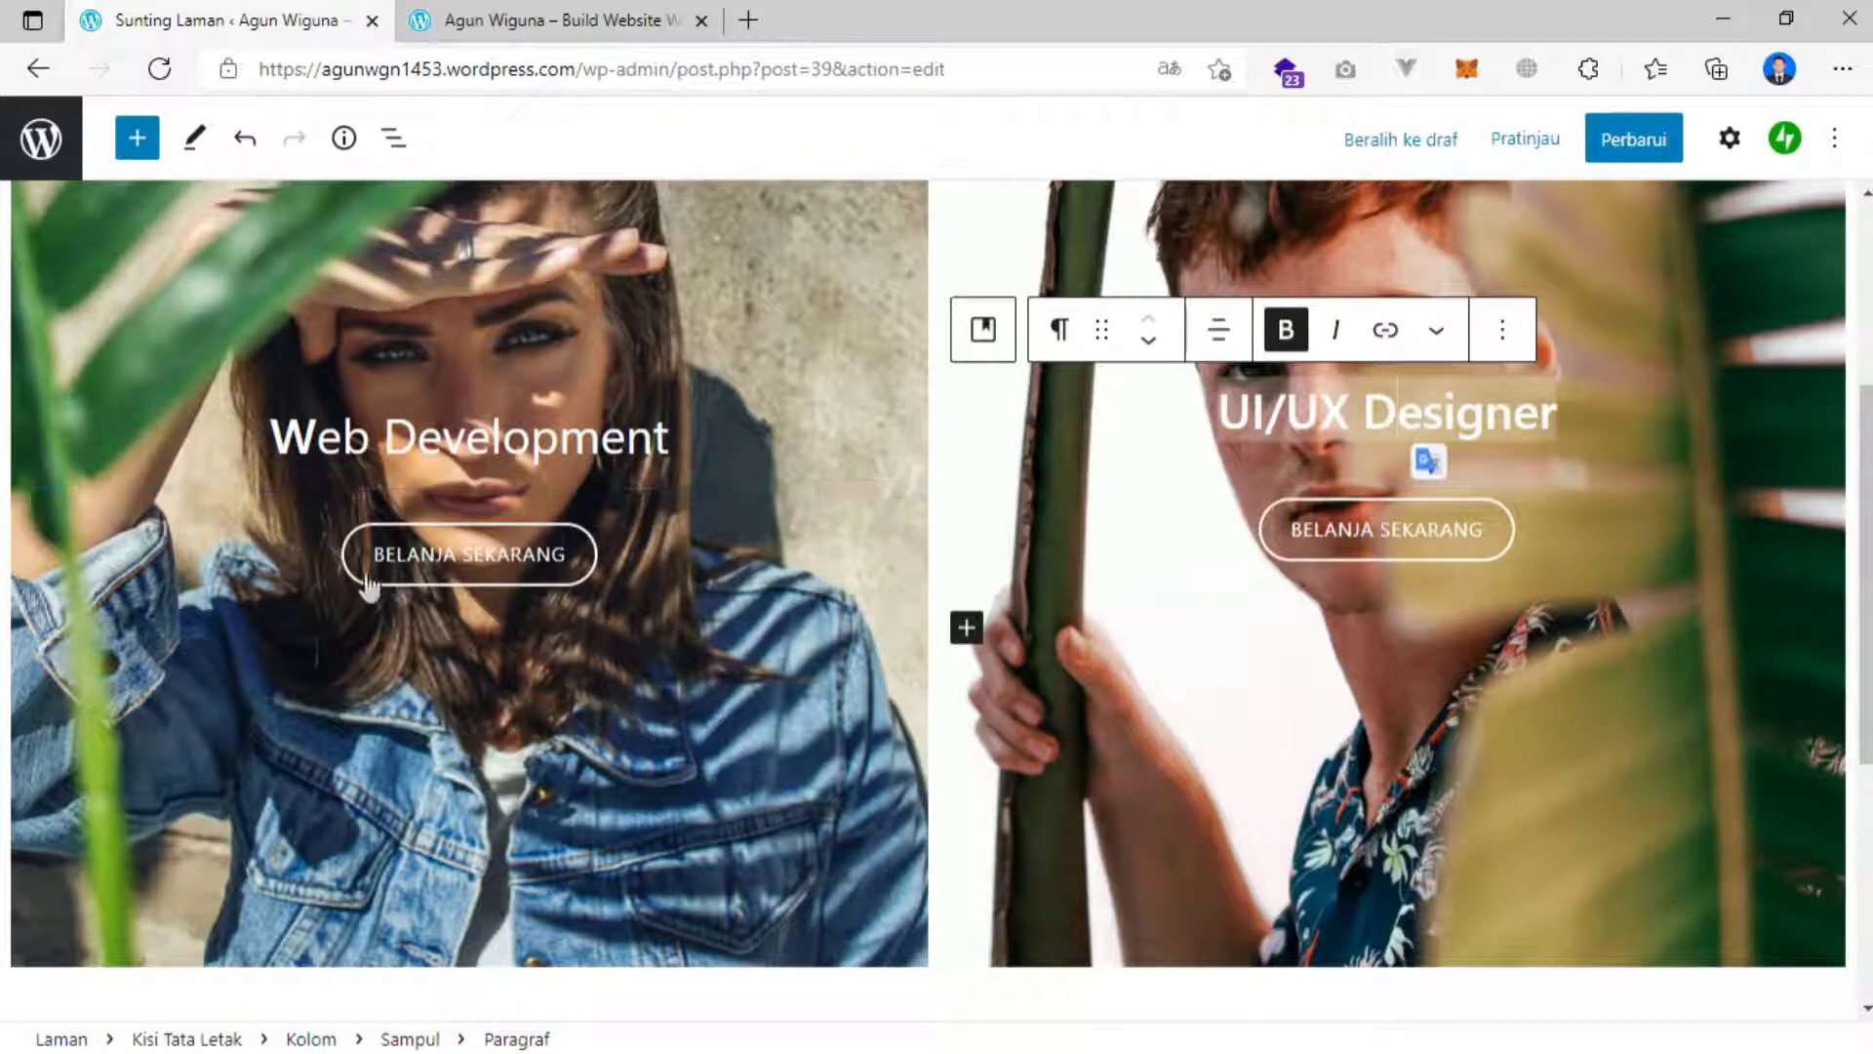
Delete the BELANJA SEKARANG button groups from both the Web Development and UI/UX Designer covers.
{"action": "left_click", "coordinate": [615, 536]}
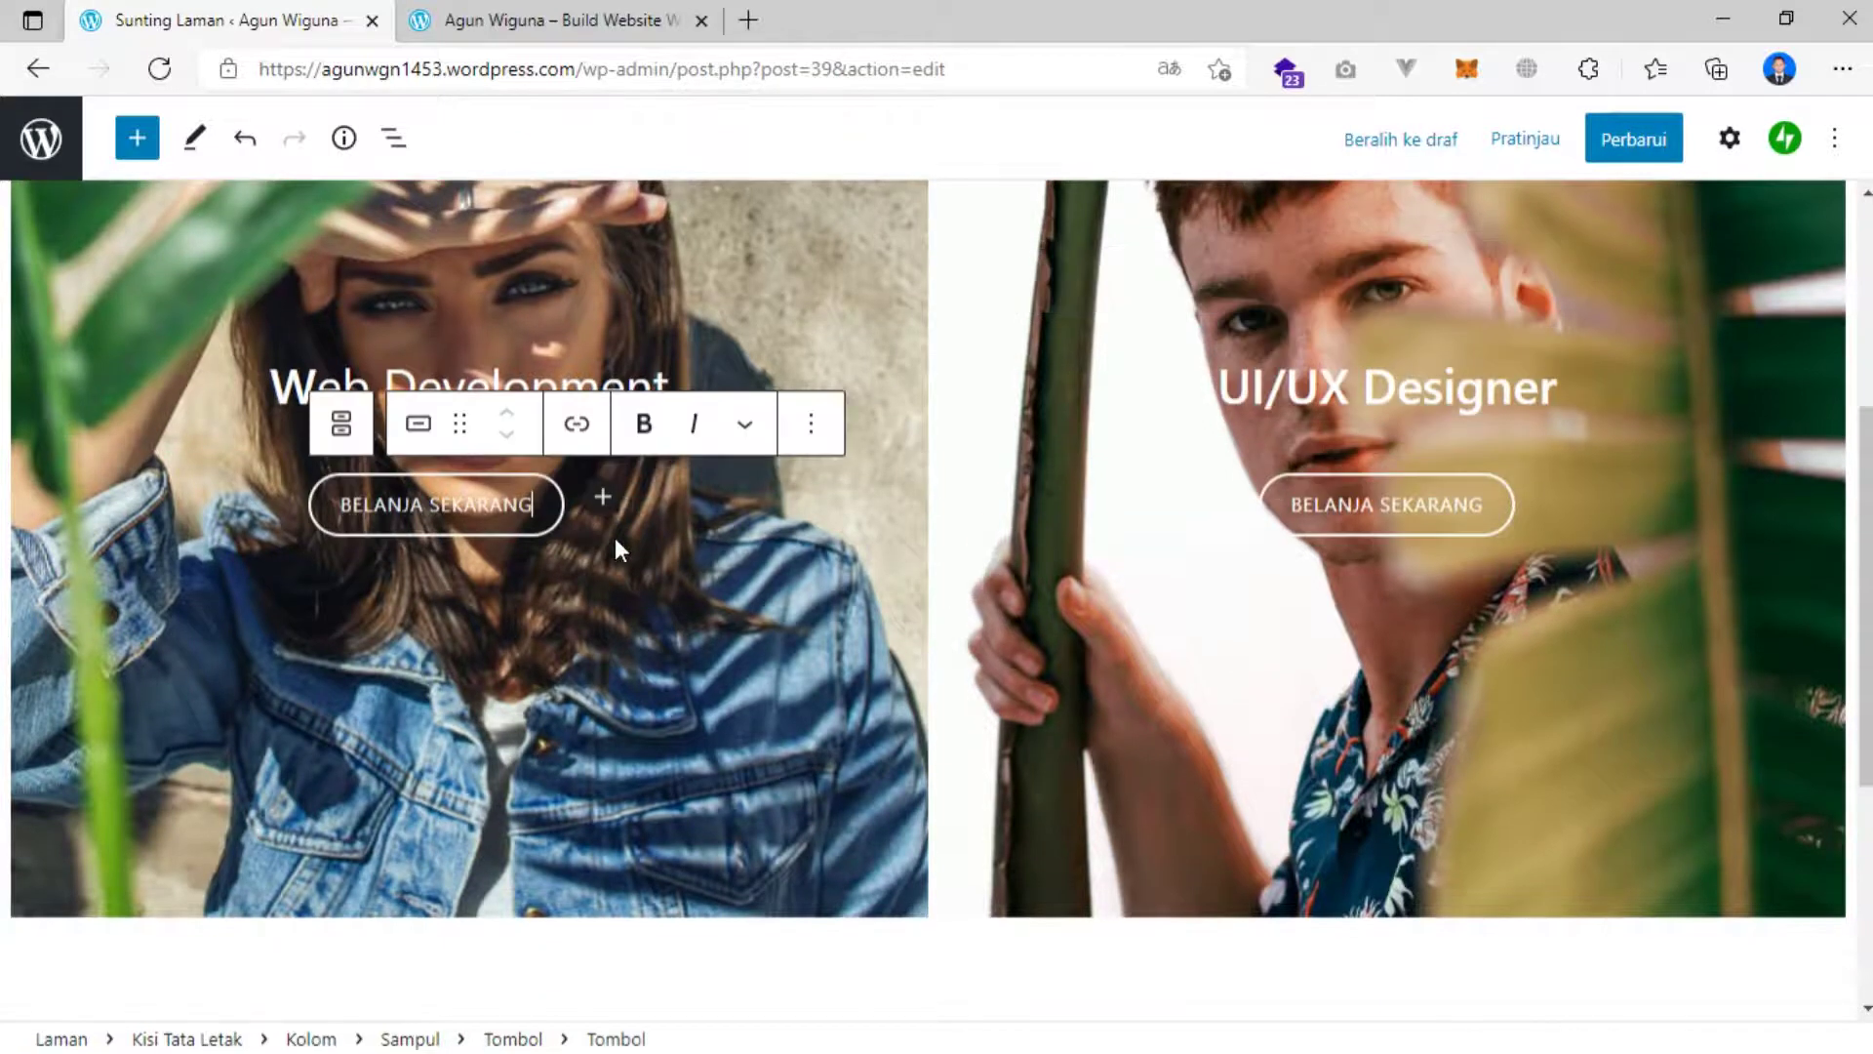
{"action": "scroll", "coordinate": [295, 482], "scroll_direction": "down", "scroll_amount": 1}
{"action": "left_click", "coordinate": [302, 454]}
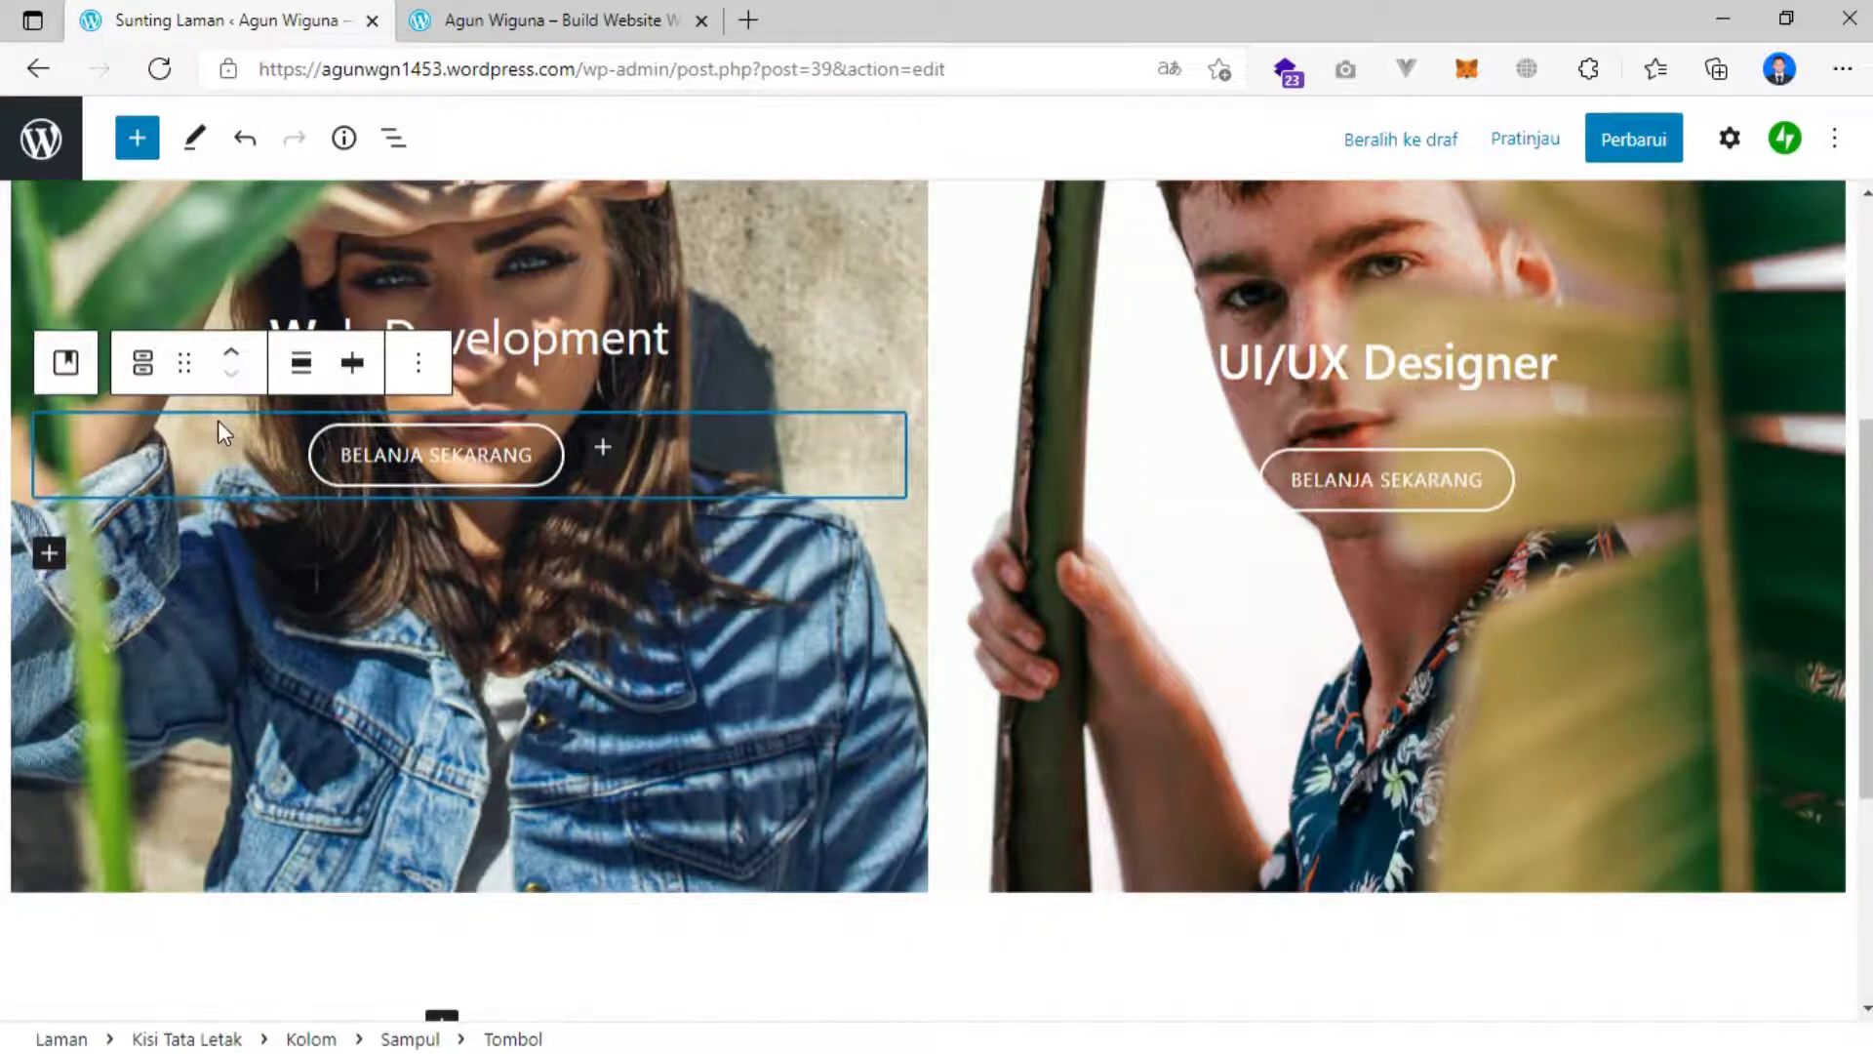
{"action": "key", "text": "Delete"}
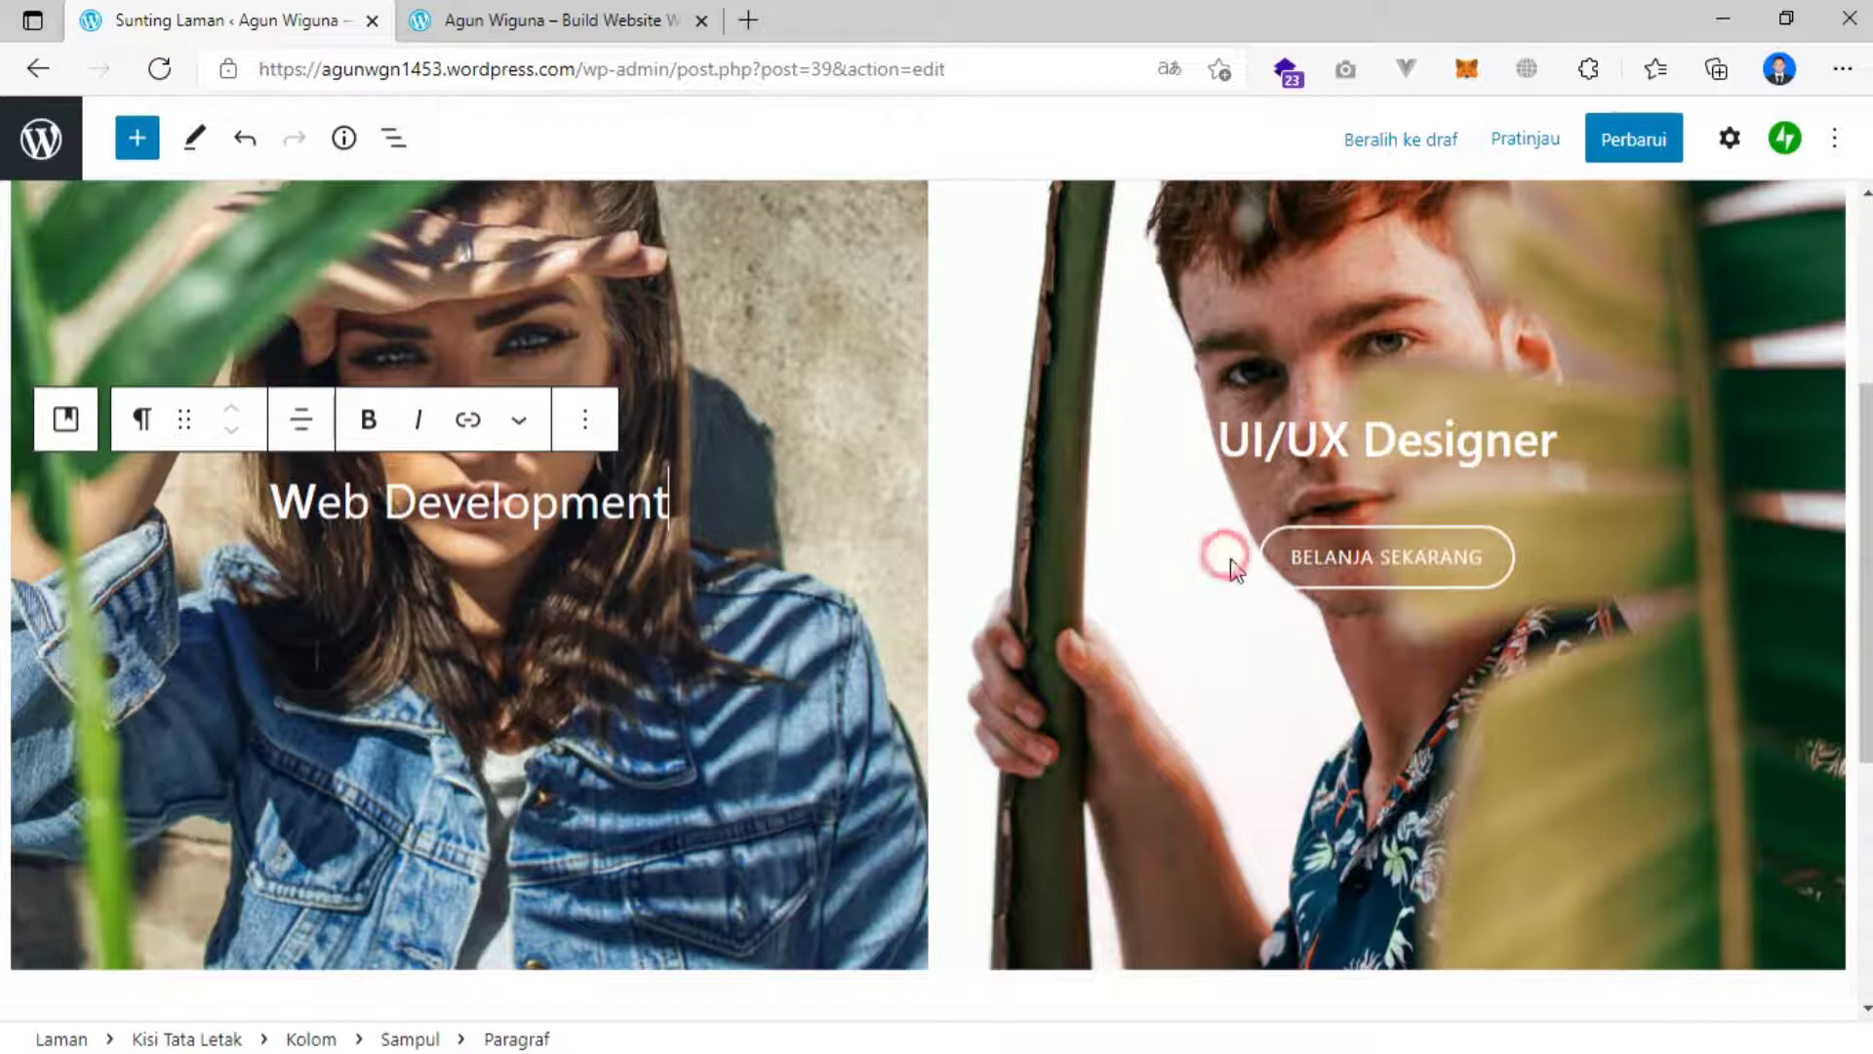
{"action": "left_click", "coordinate": [1278, 558]}
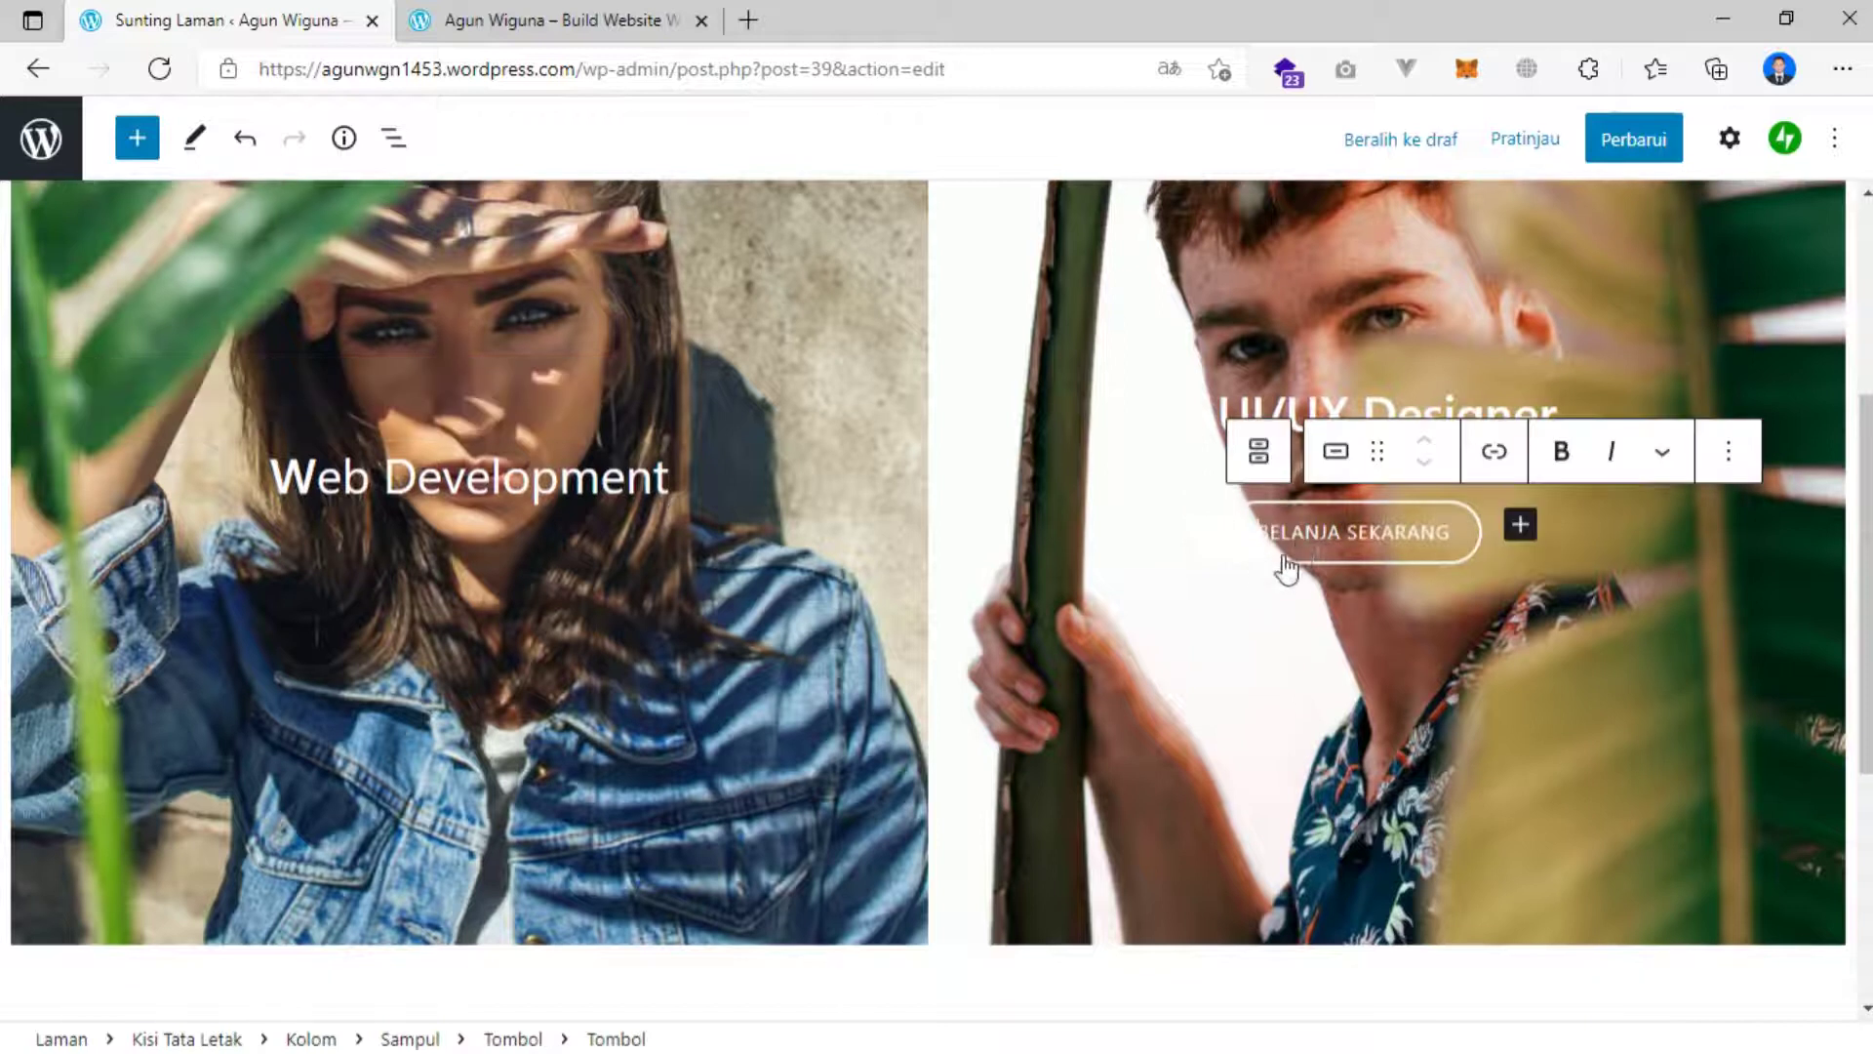
{"action": "left_click", "coordinate": [1192, 511]}
{"action": "key", "text": "Delete"}
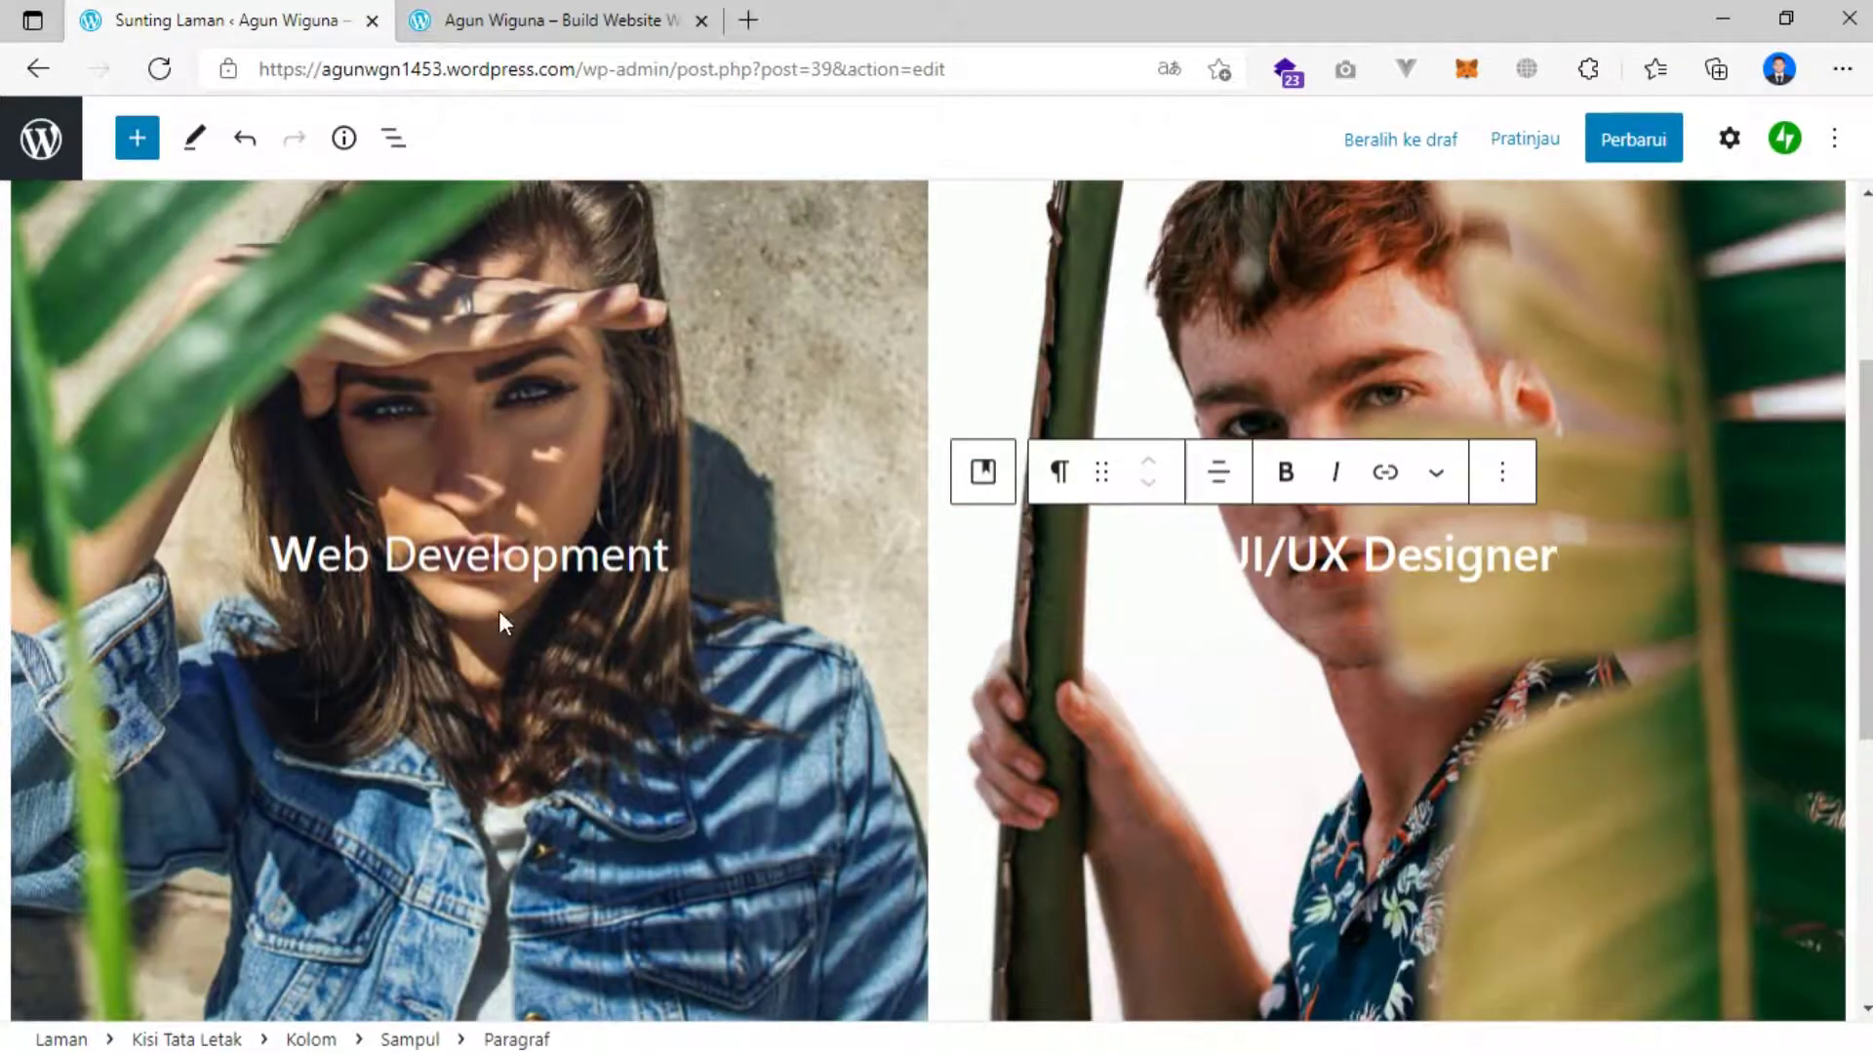
{"action": "scroll", "coordinate": [500, 517], "scroll_direction": "up", "scroll_amount": 2}
{"action": "left_click", "coordinate": [499, 513]}
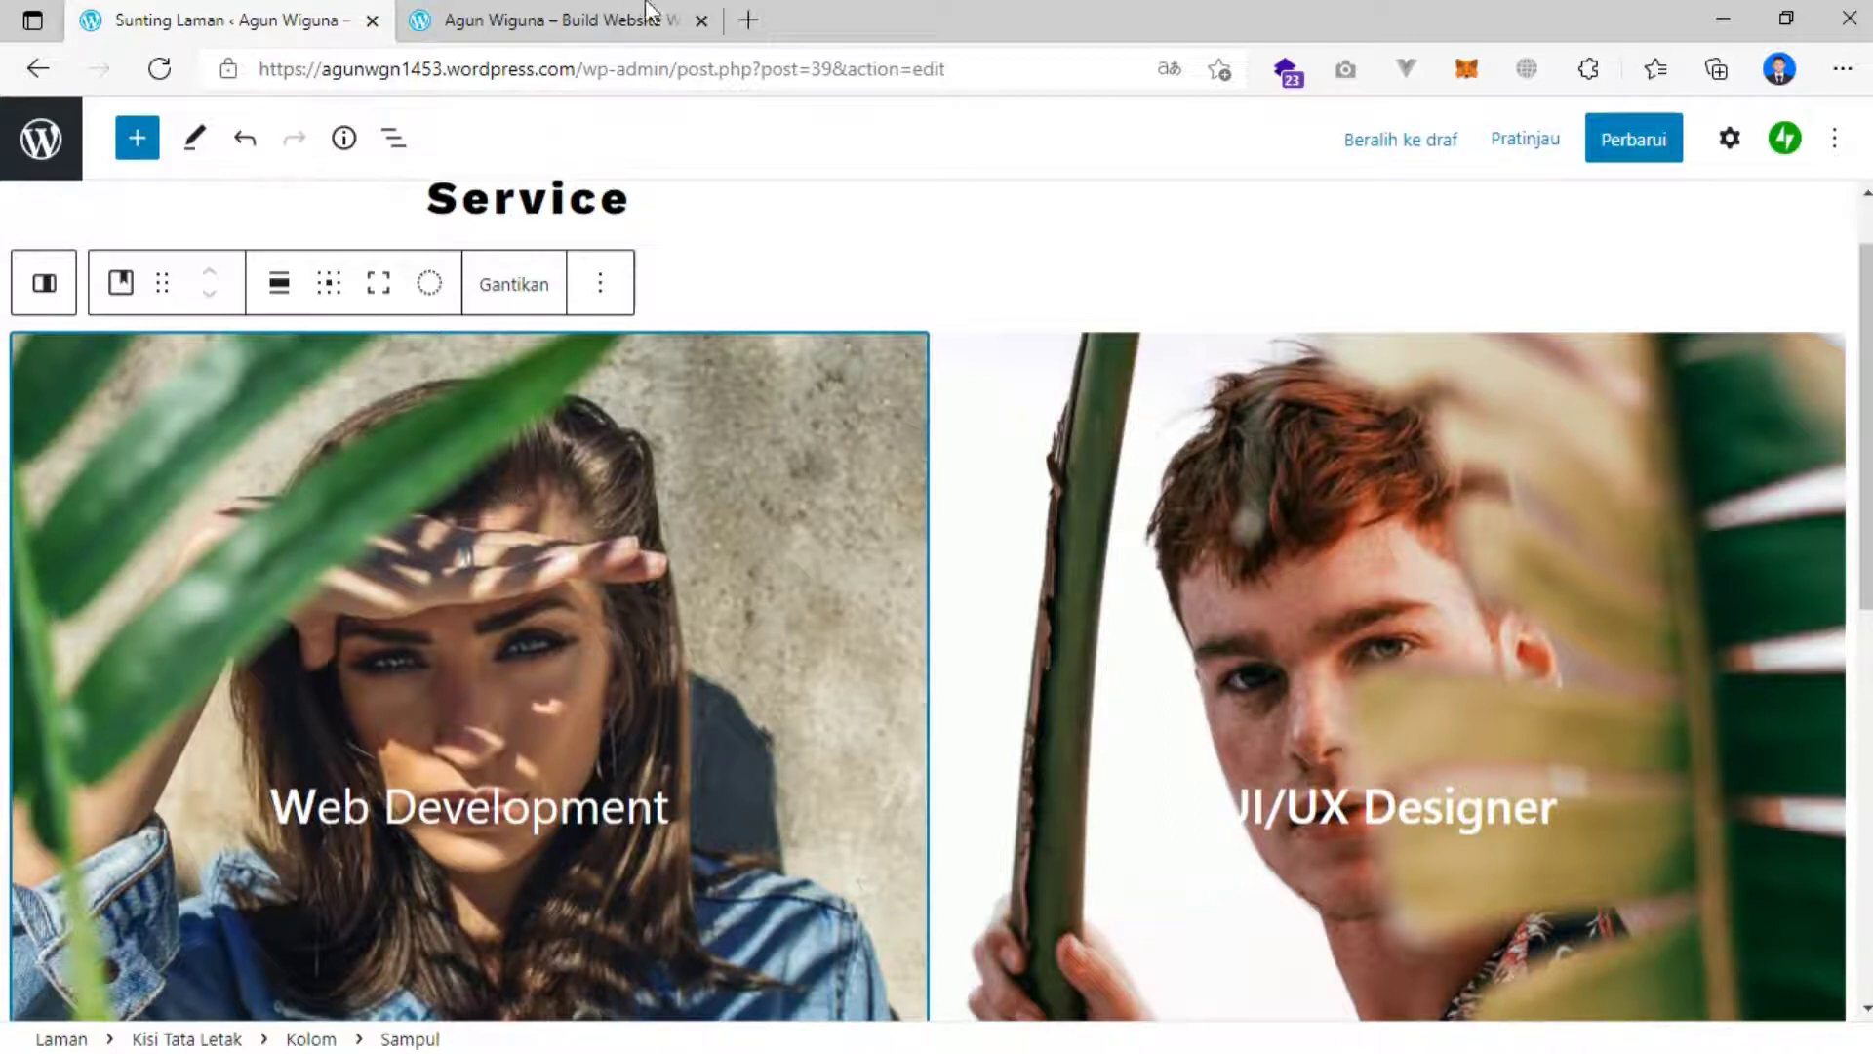
Open unsplash.com in a new browser tab and scroll its front page.
{"action": "left_click", "coordinate": [749, 21]}
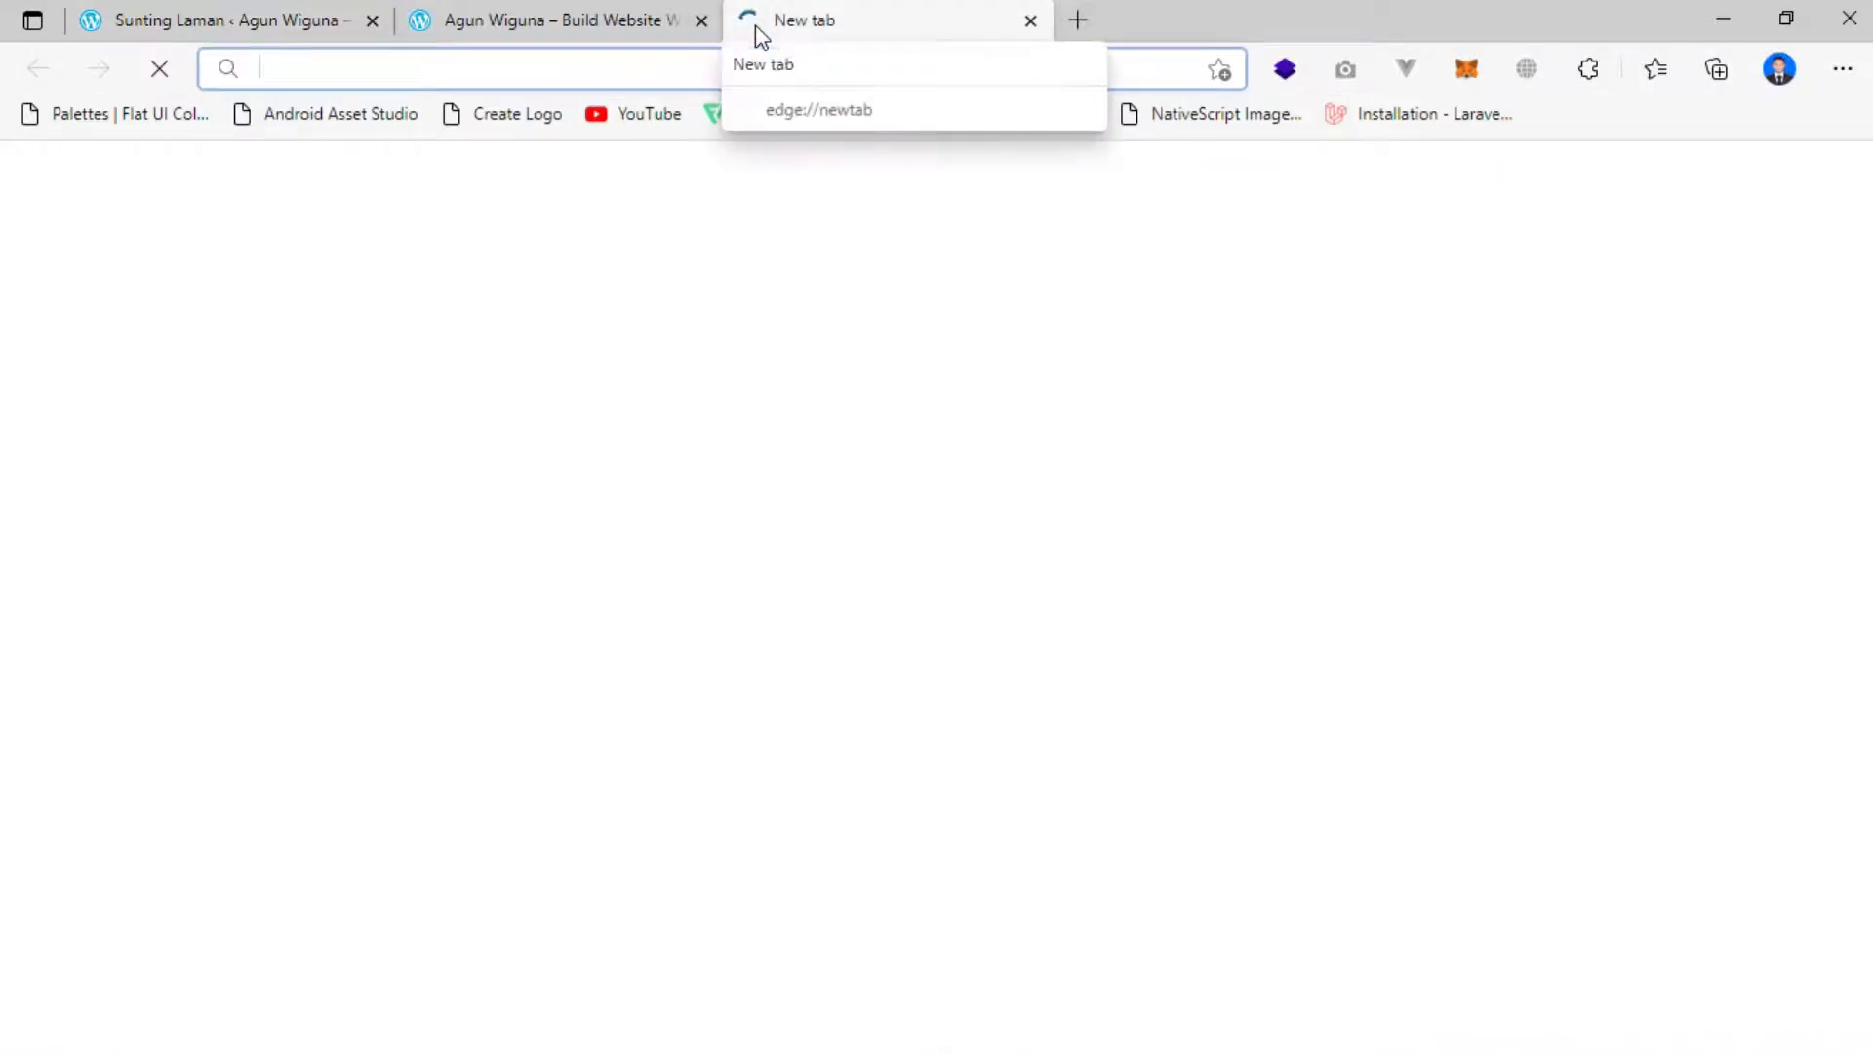
{"action": "type", "text": "uns"}
{"action": "key", "text": "Return"}
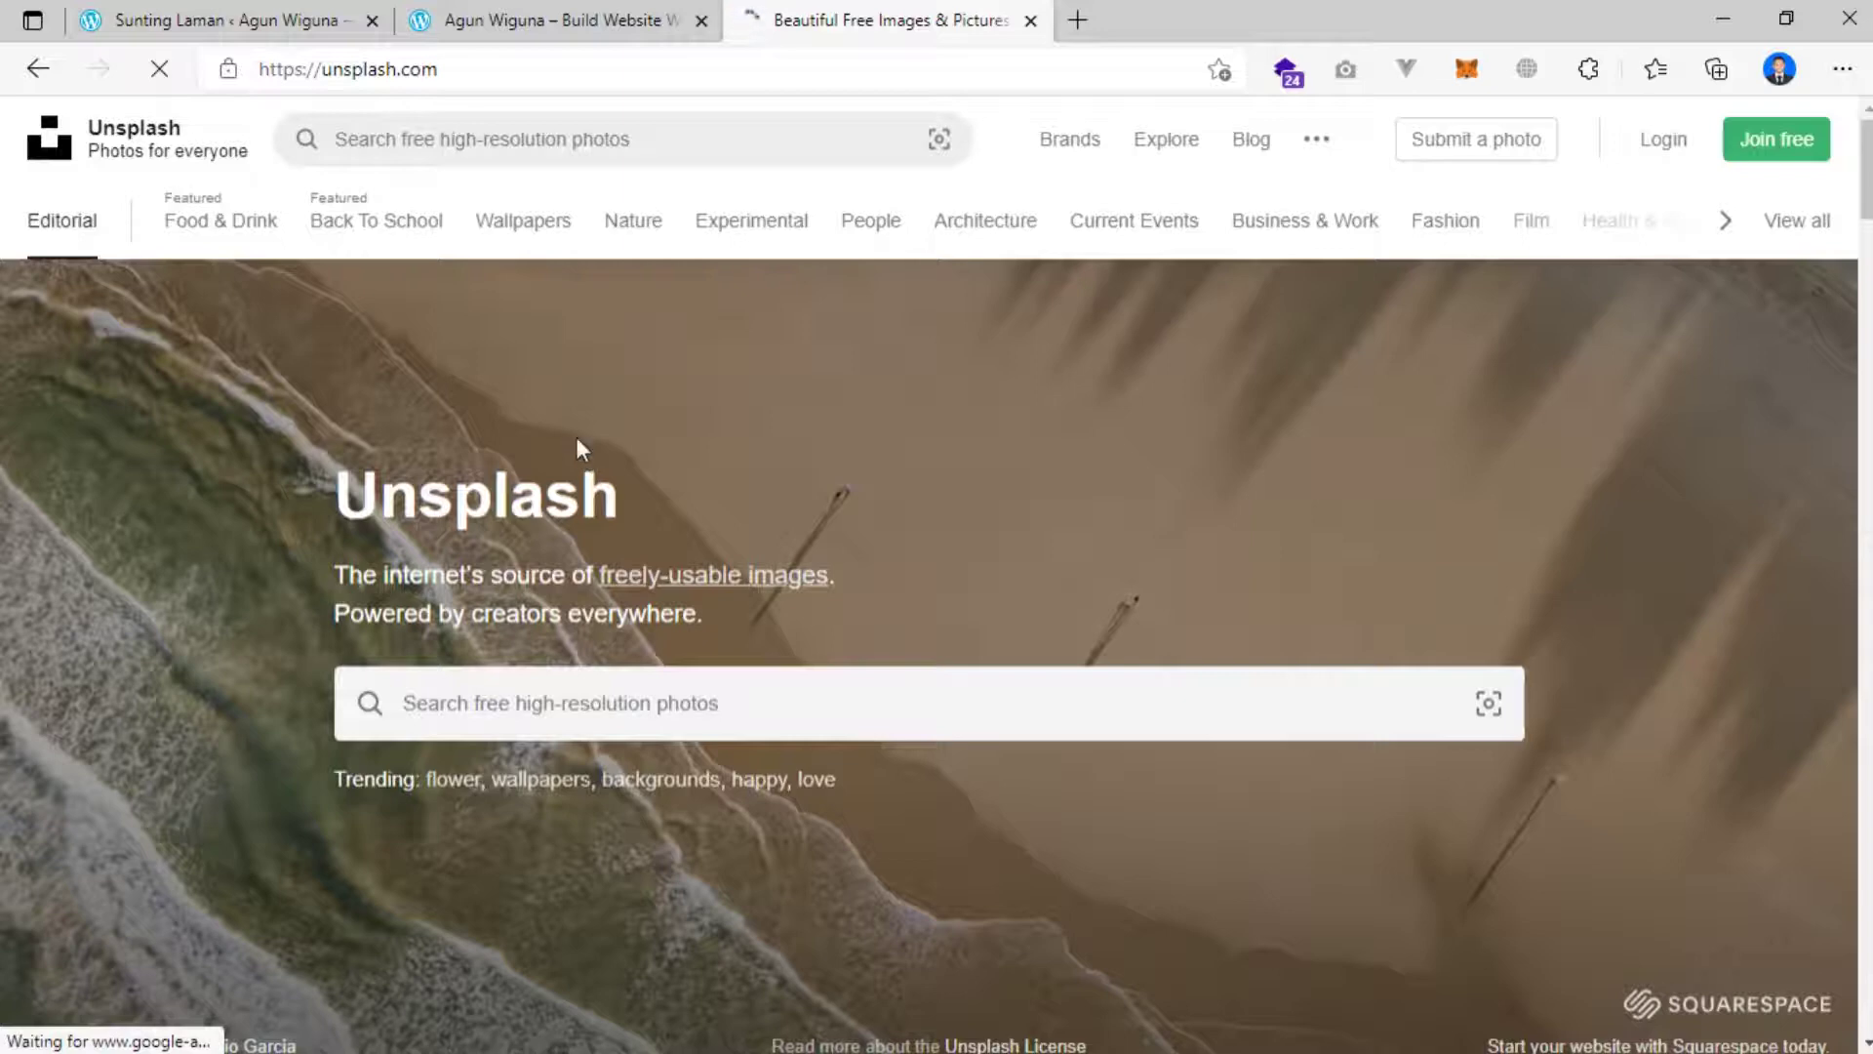
{"action": "scroll", "coordinate": [495, 379], "scroll_direction": "down", "scroll_amount": 10}
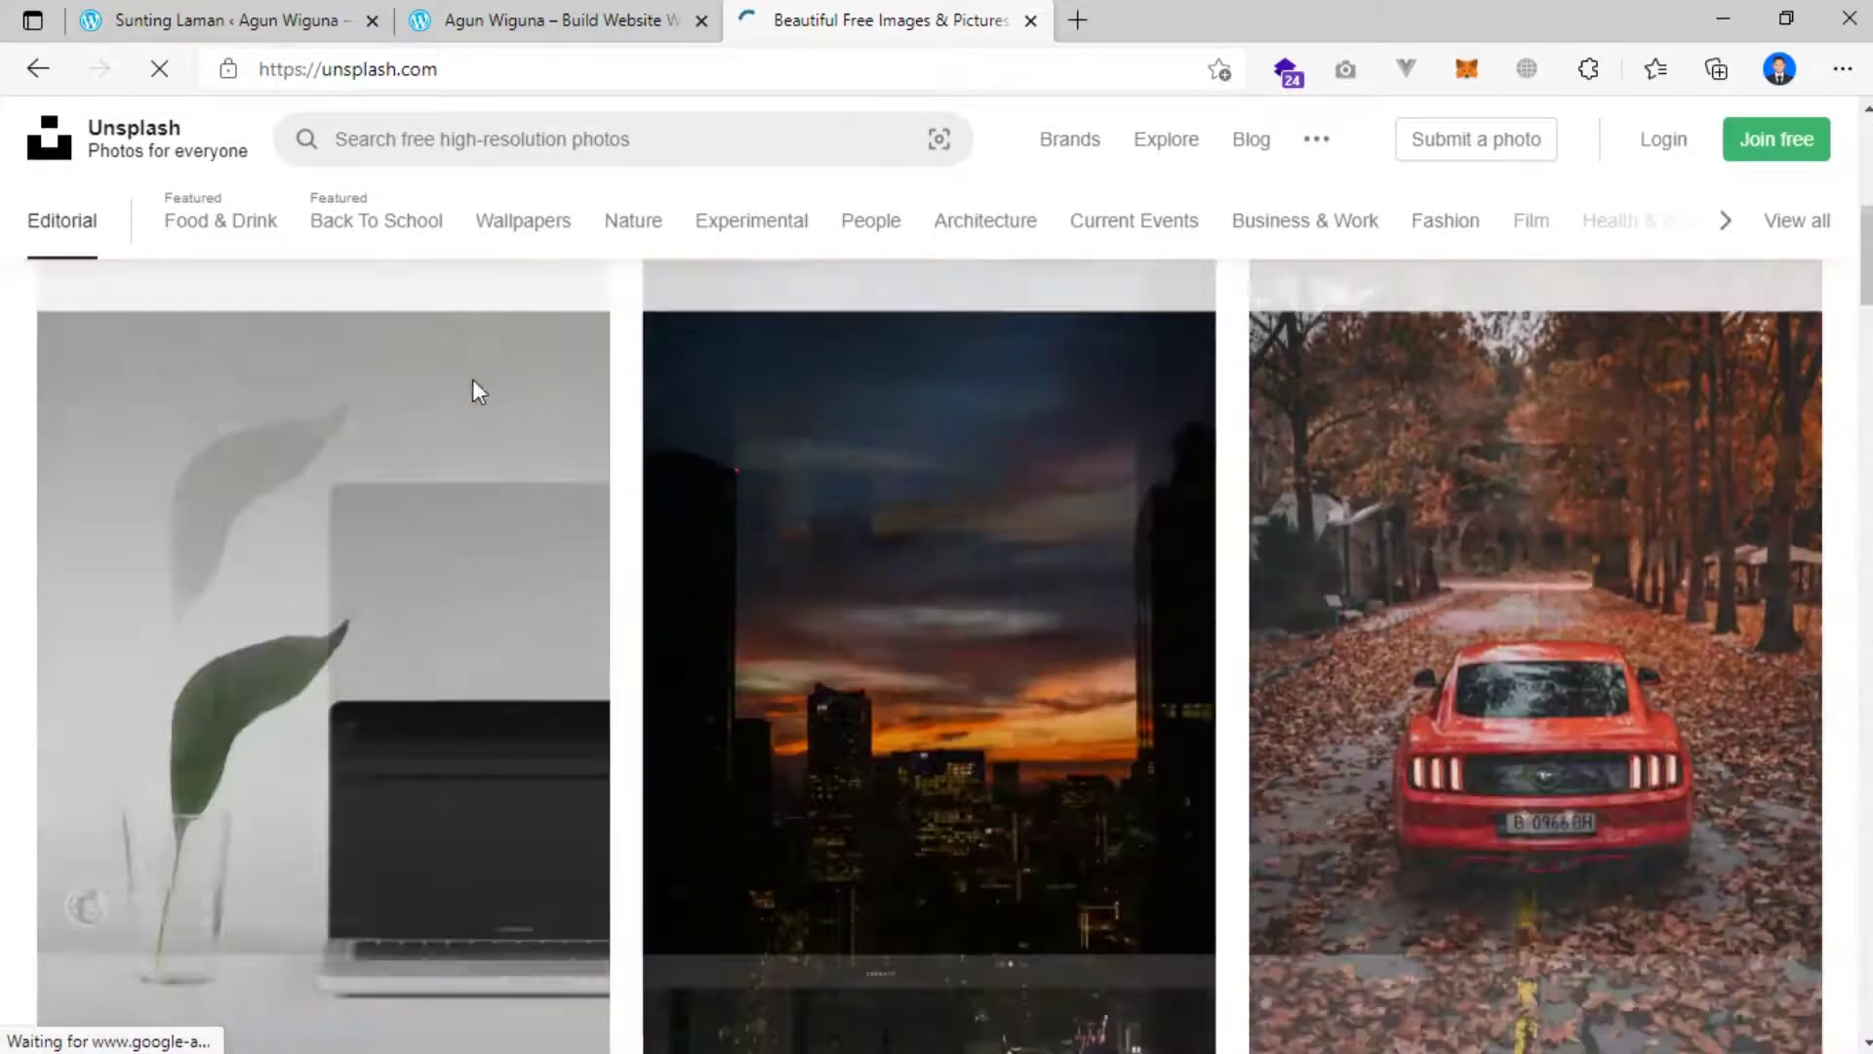
{"action": "scroll", "coordinate": [512, 348], "scroll_direction": "up", "scroll_amount": 2}
{"action": "scroll", "coordinate": [512, 343], "scroll_direction": "down", "scroll_amount": 2}
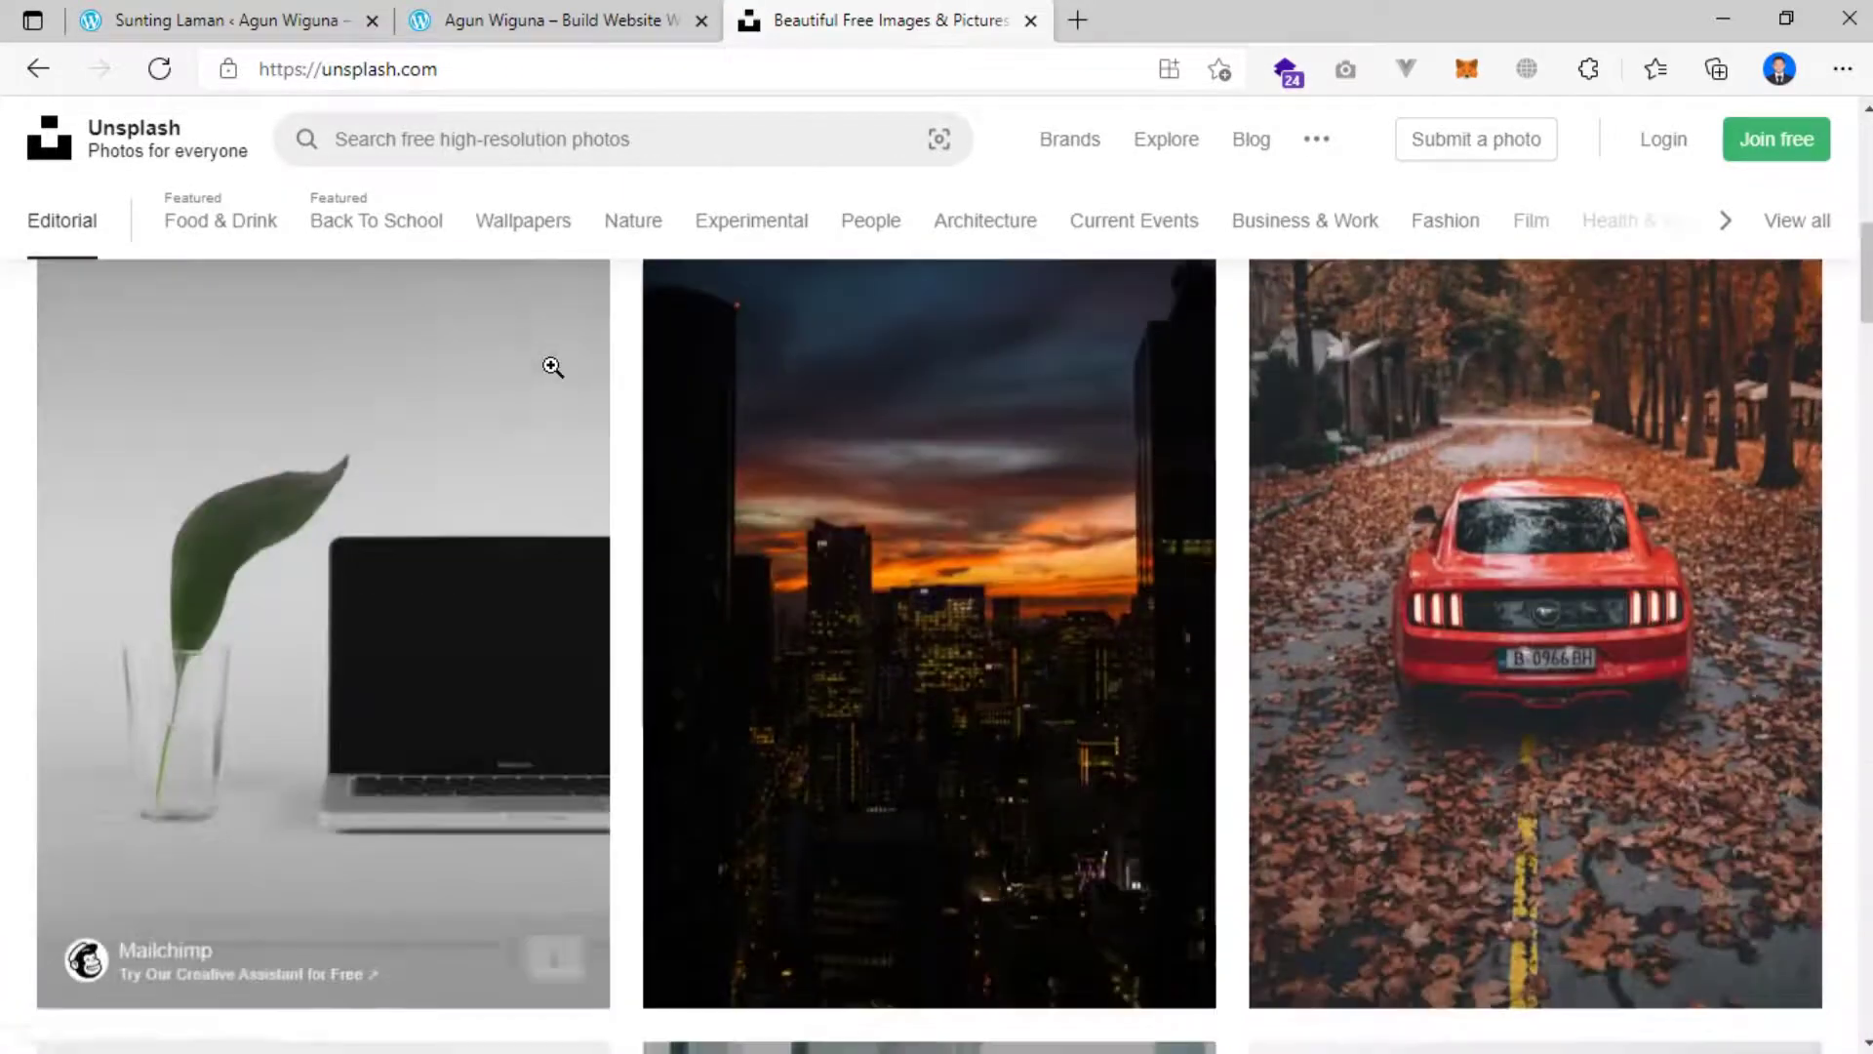
{"action": "scroll", "coordinate": [478, 356], "scroll_direction": "up", "scroll_amount": 3}
{"action": "scroll", "coordinate": [478, 356], "scroll_direction": "up", "scroll_amount": 4}
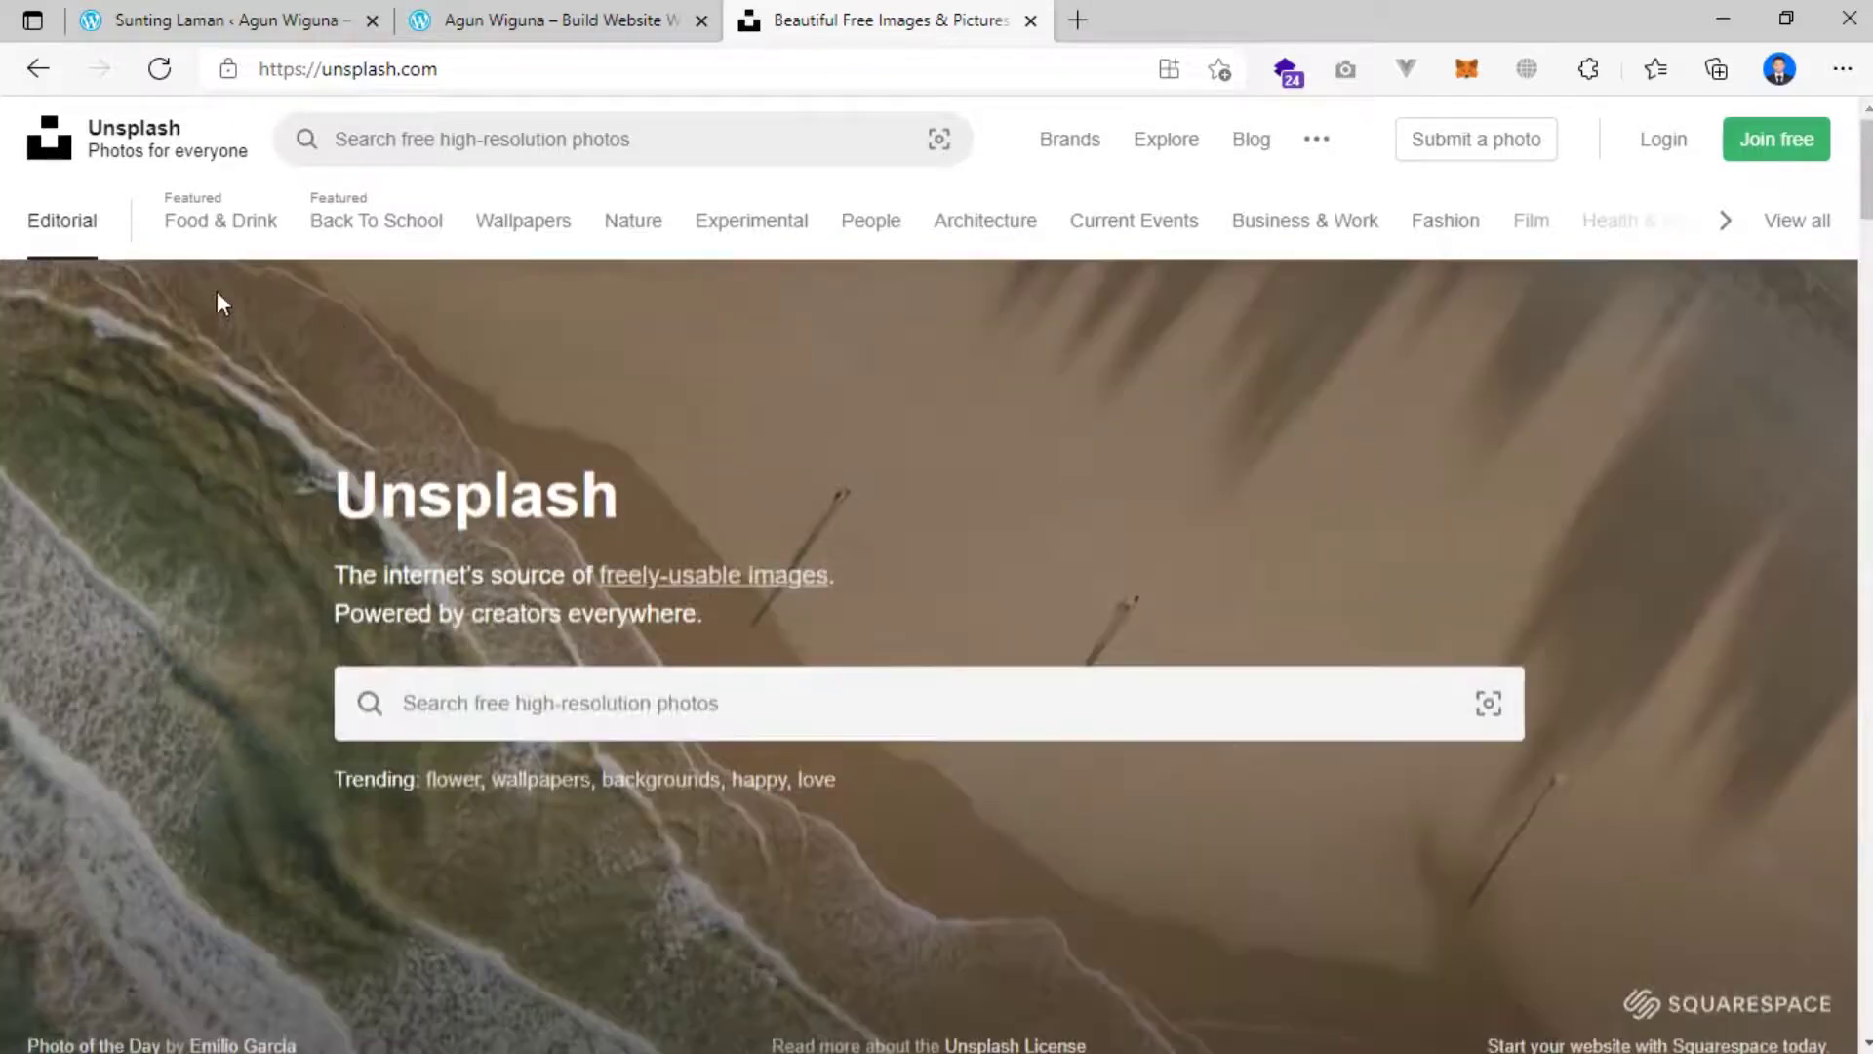
Browse the Food & Drink category and preview the salad photo, then close it.
{"action": "left_click", "coordinate": [217, 232]}
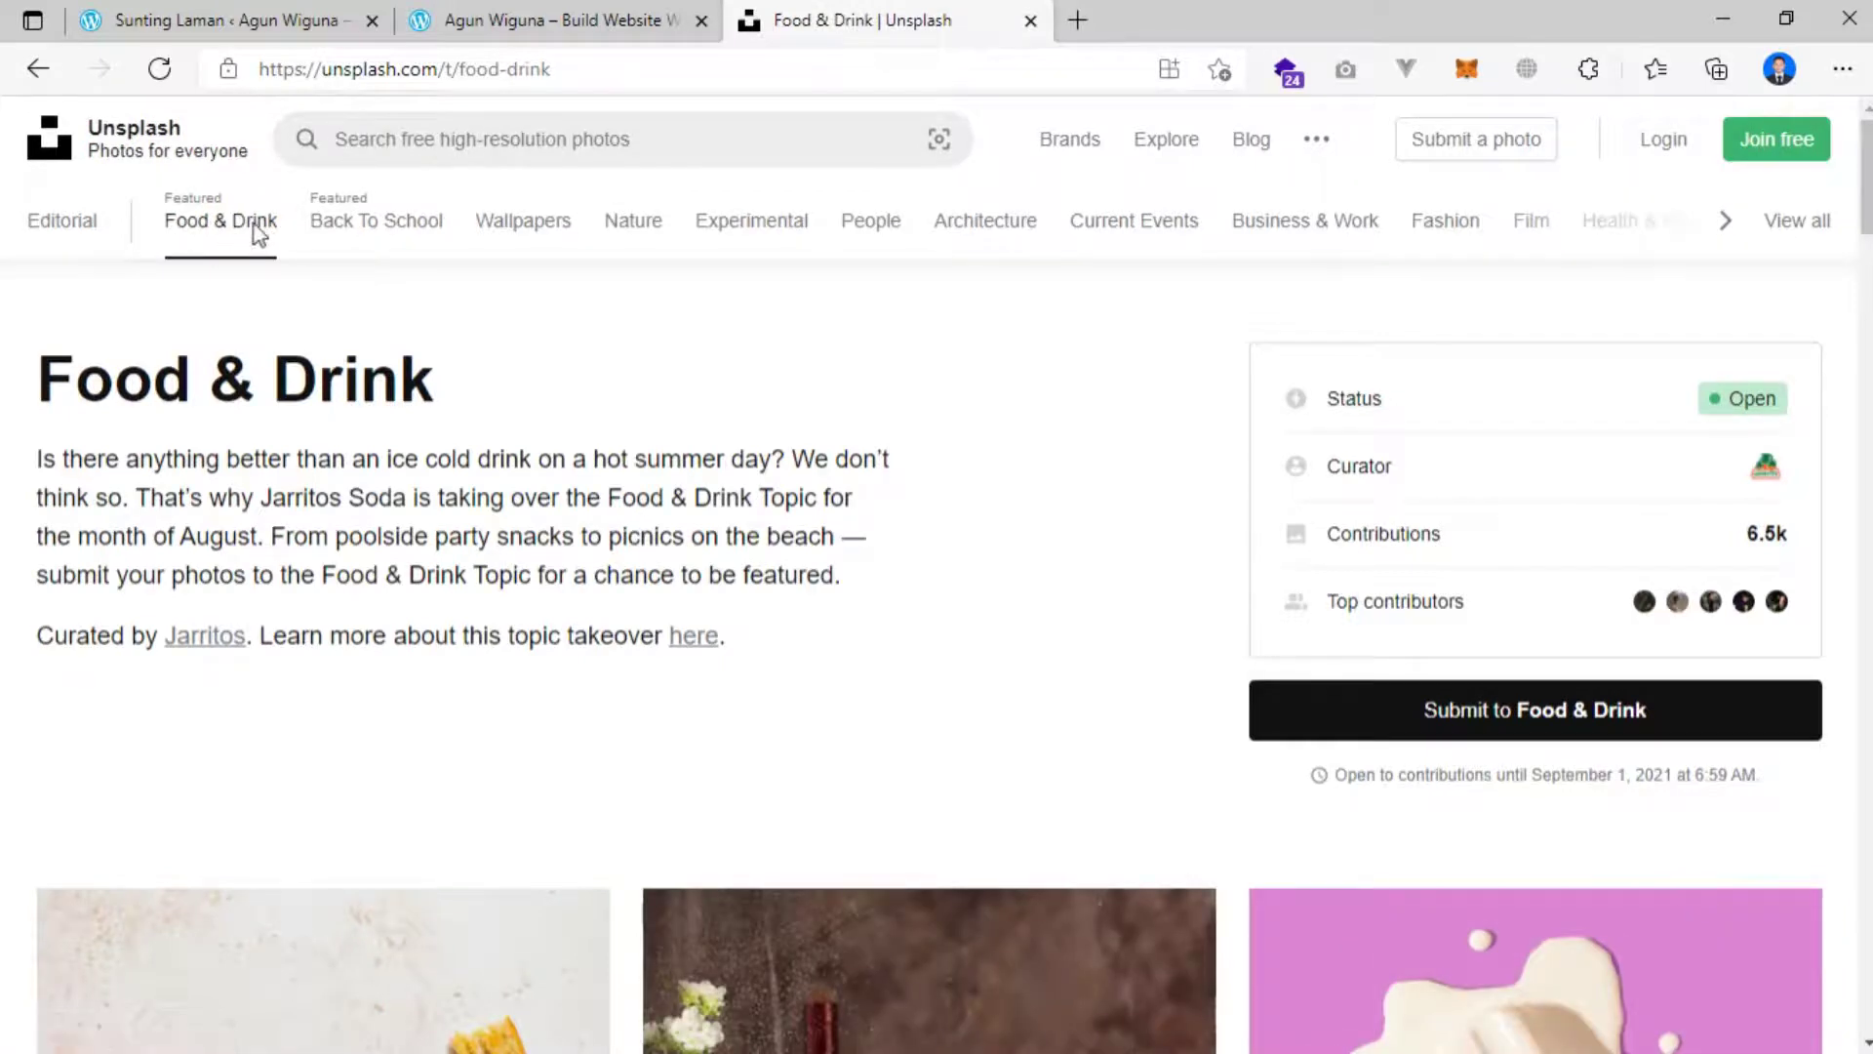
{"action": "scroll", "coordinate": [436, 436], "scroll_direction": "down", "scroll_amount": 12}
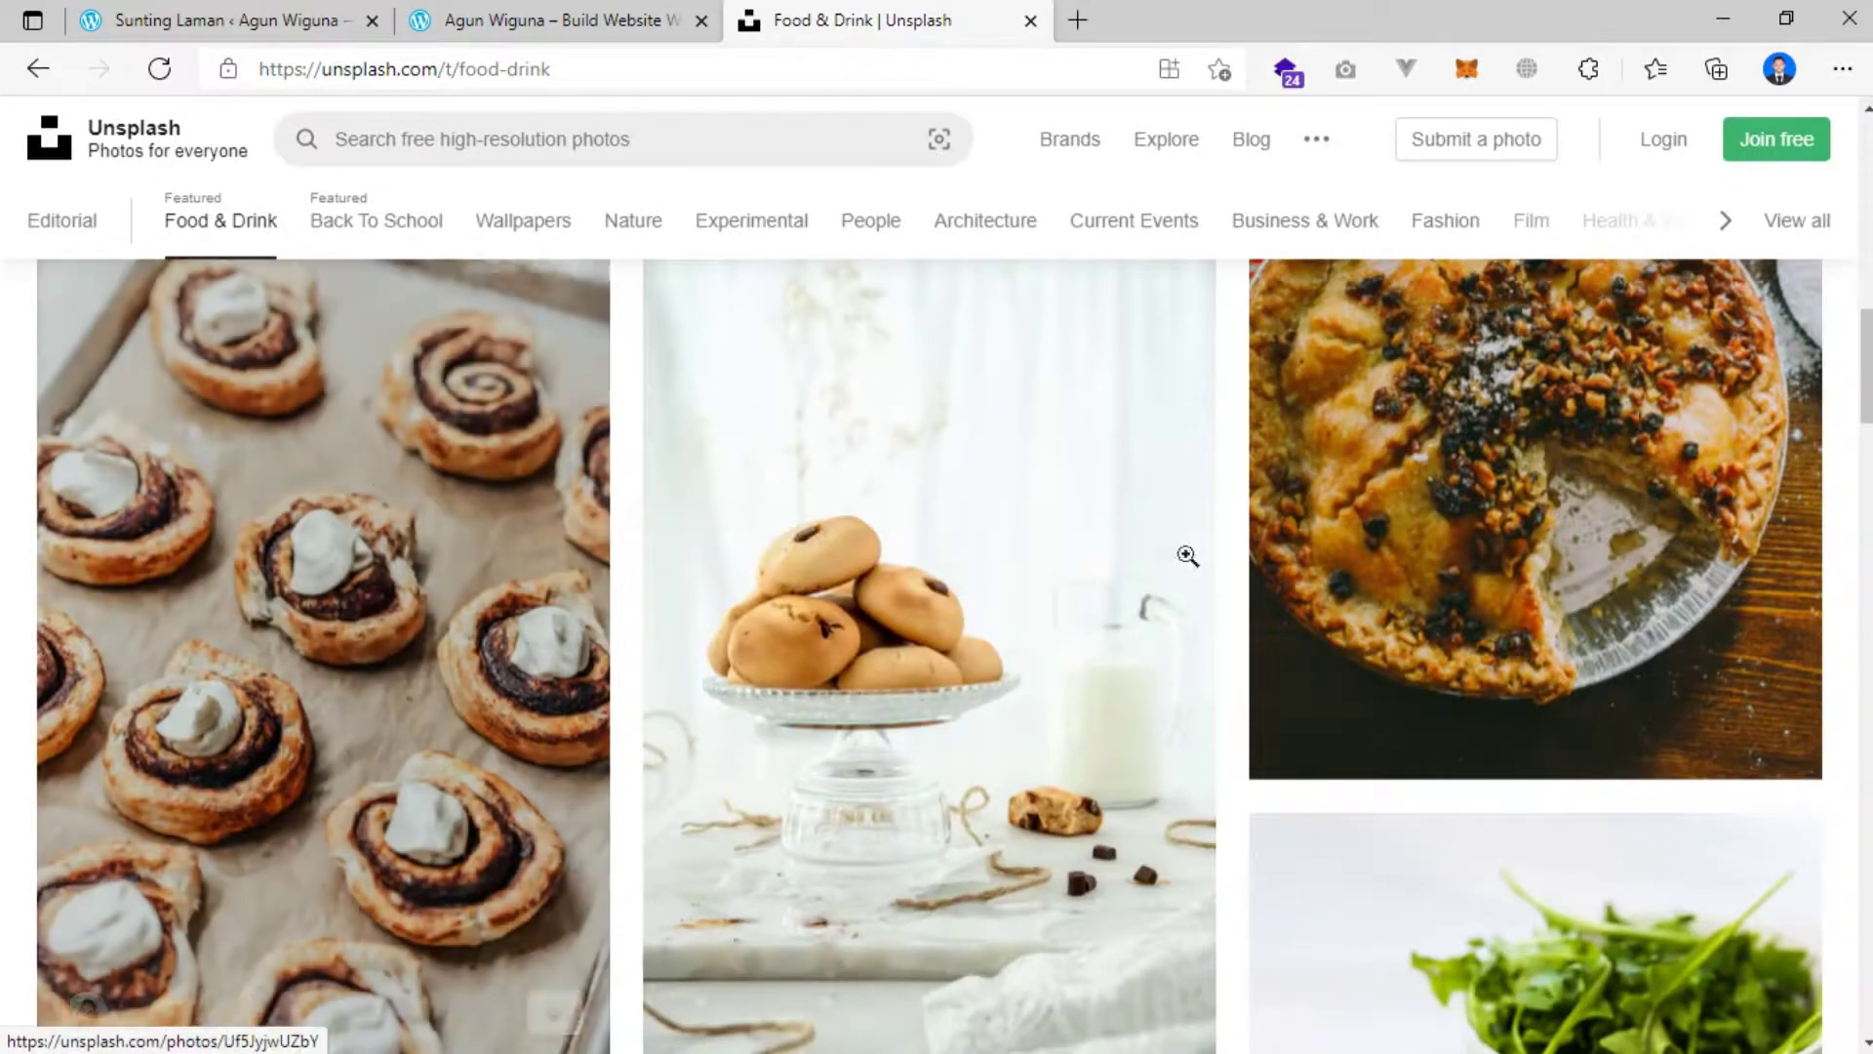
{"action": "scroll", "coordinate": [1112, 561], "scroll_direction": "up", "scroll_amount": 2}
{"action": "scroll", "coordinate": [1115, 561], "scroll_direction": "up", "scroll_amount": 5}
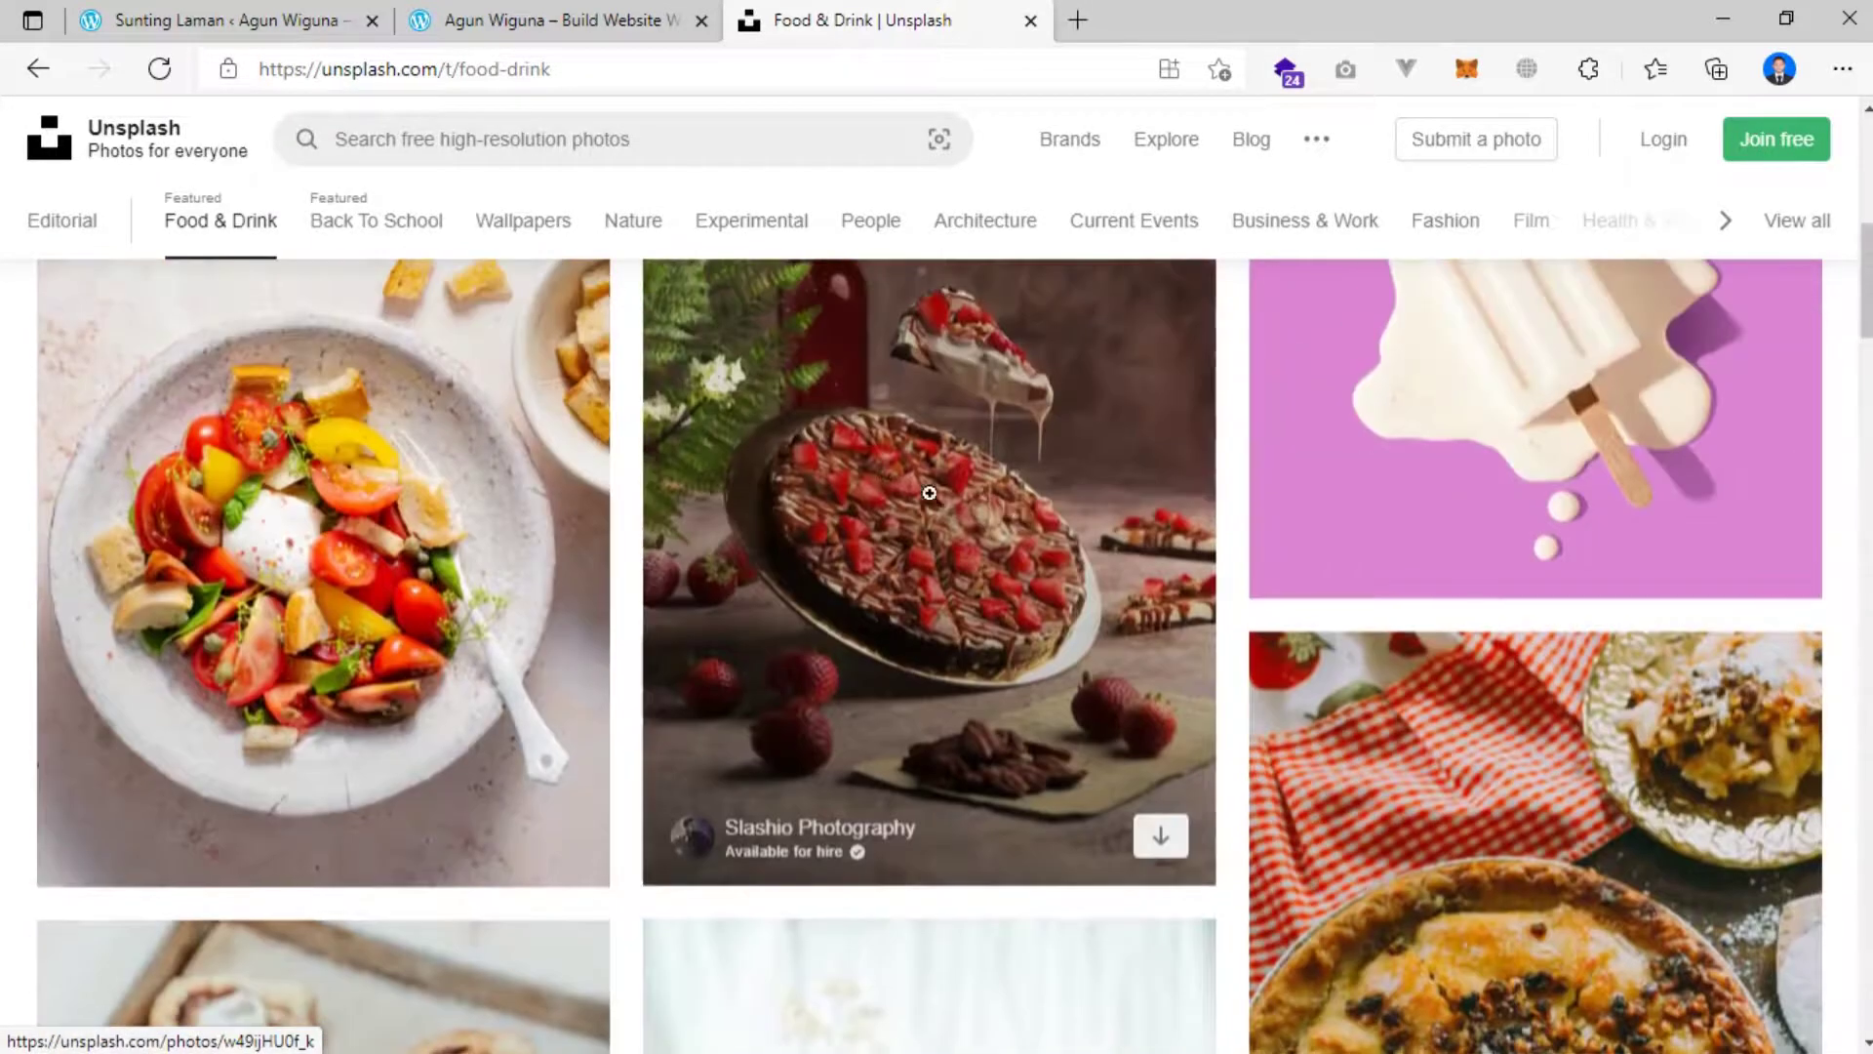
{"action": "left_click", "coordinate": [400, 441]}
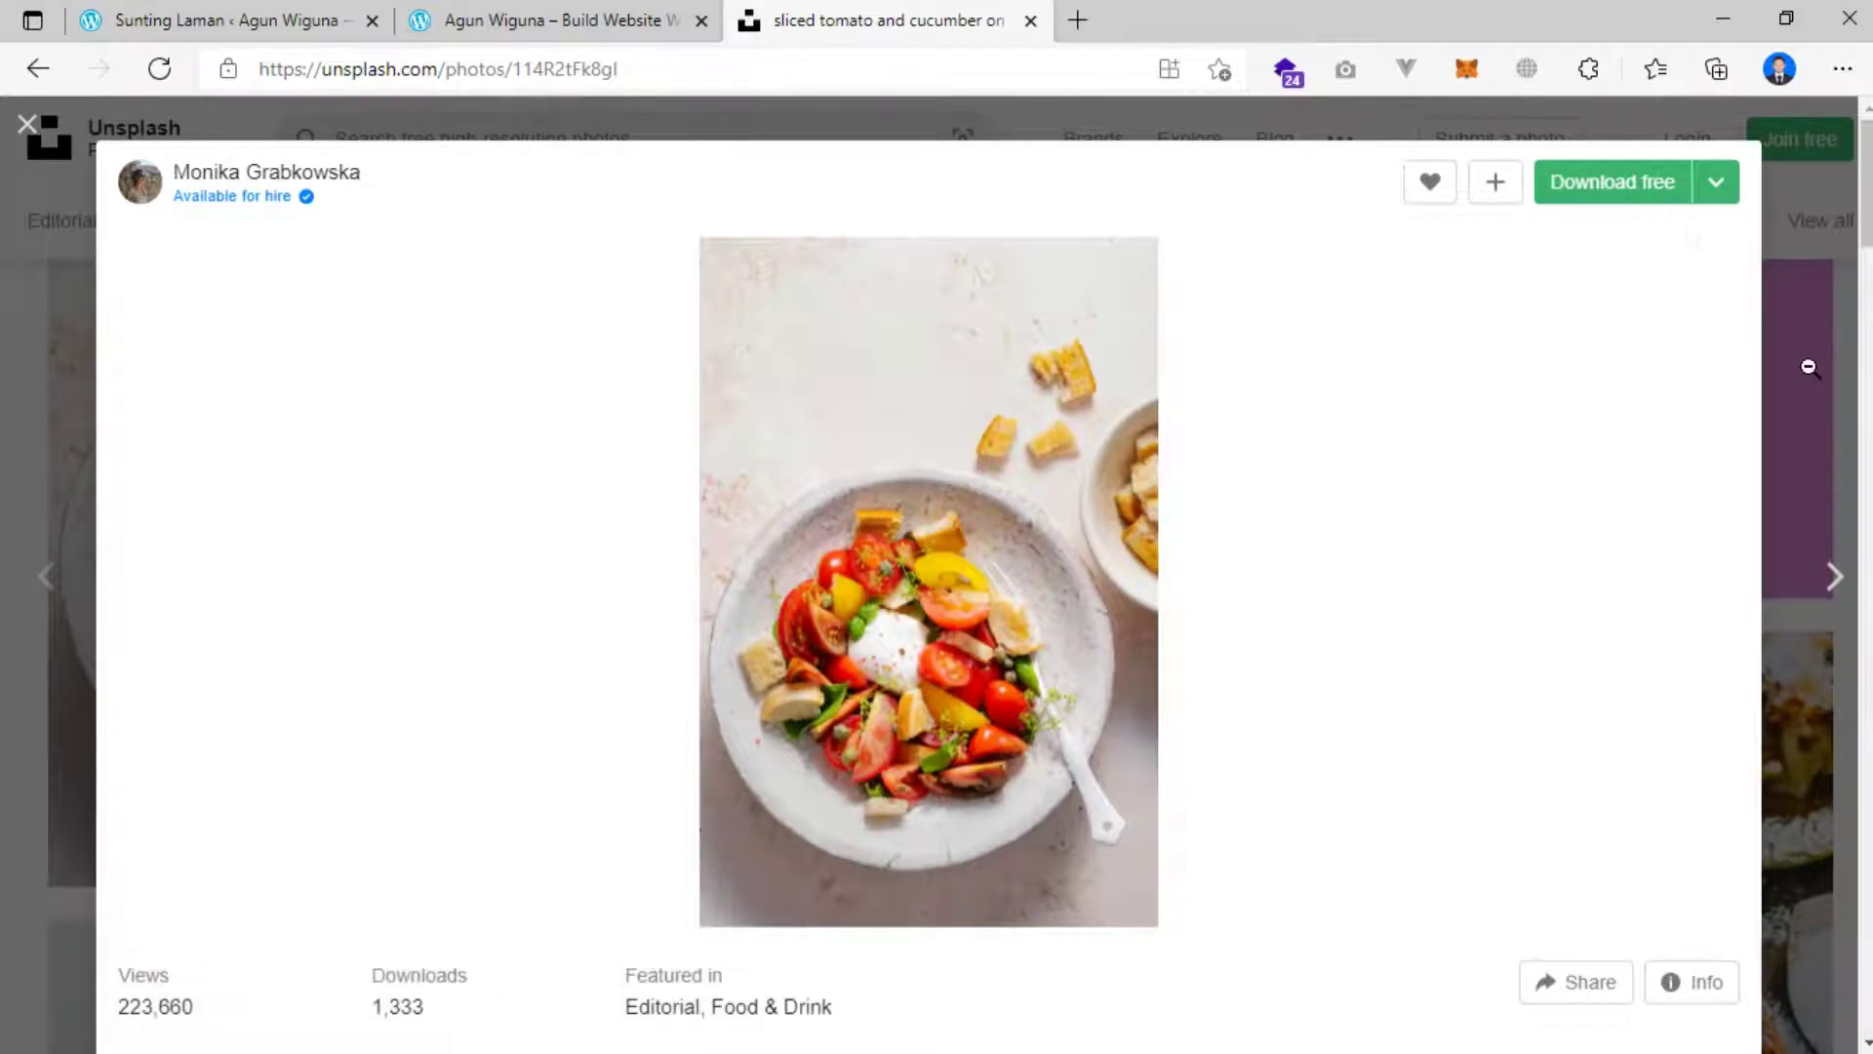
{"action": "left_click", "coordinate": [29, 127]}
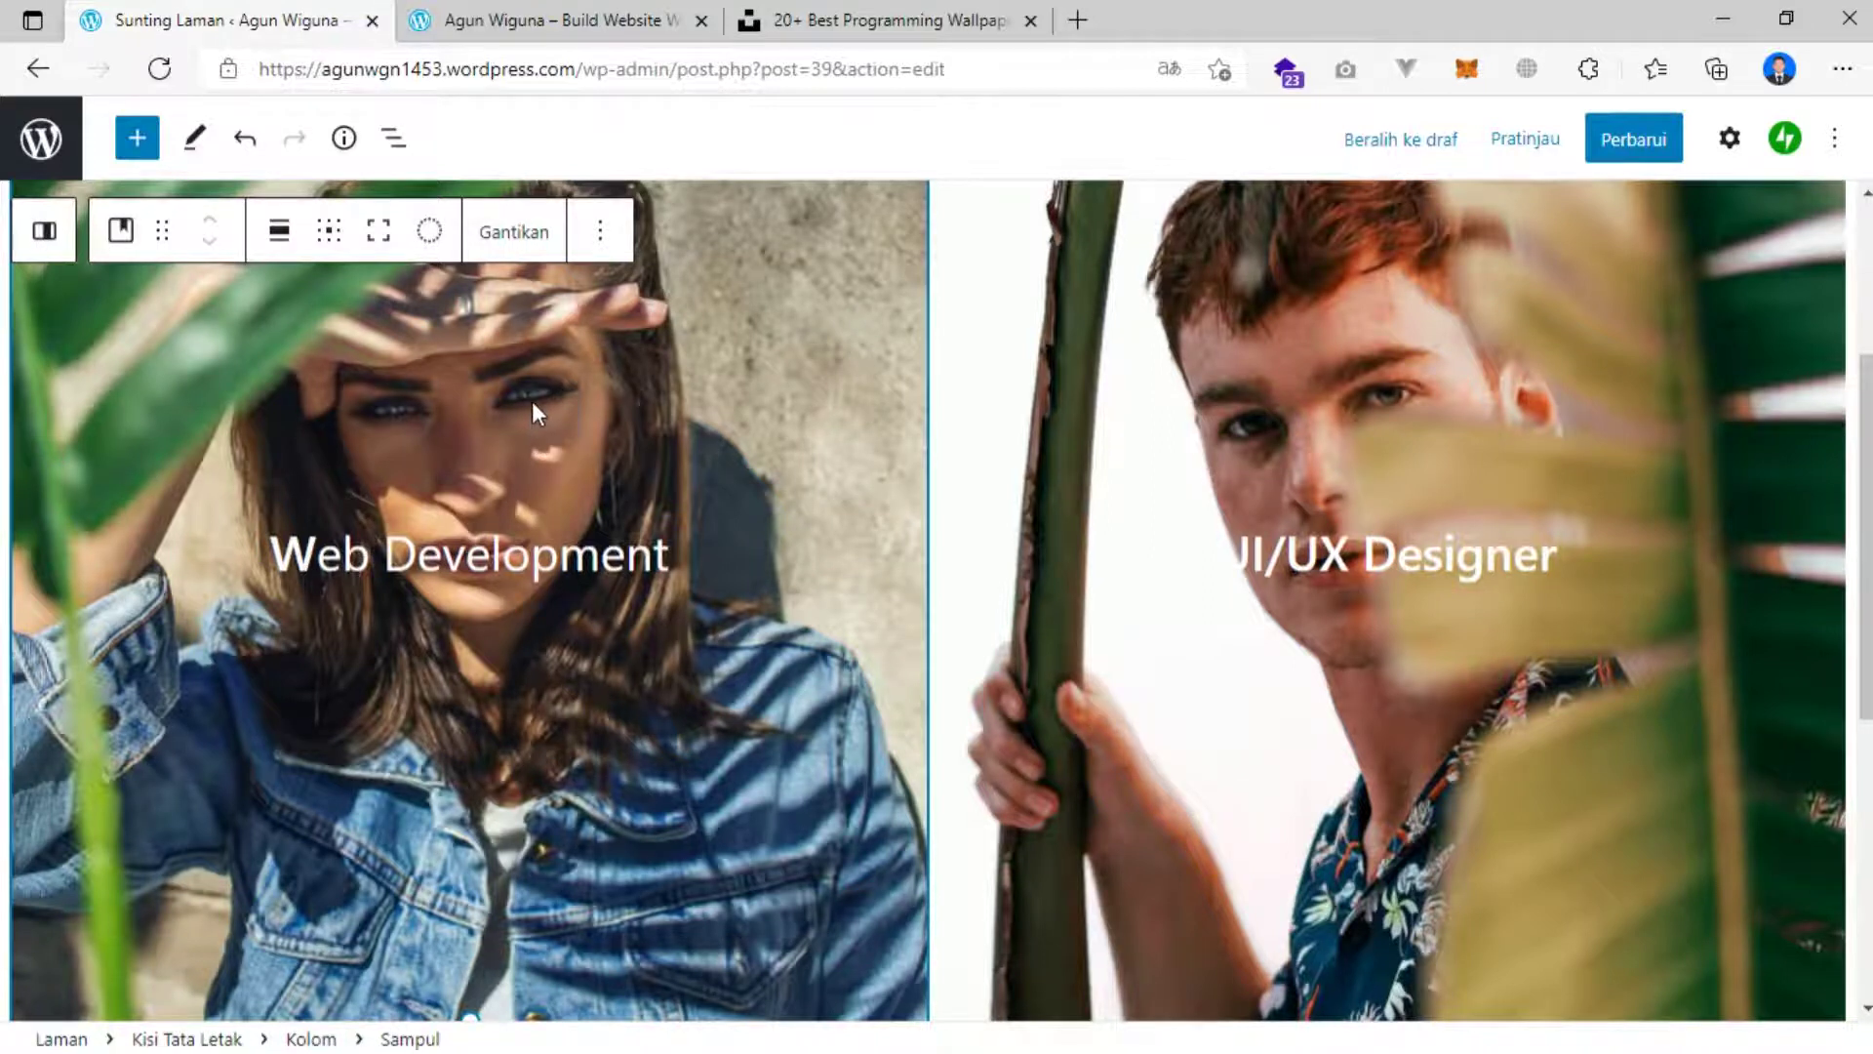
Replace the Web Development cover background with the programming image from Downloads.
{"action": "scroll", "coordinate": [501, 377], "scroll_direction": "up", "scroll_amount": 1}
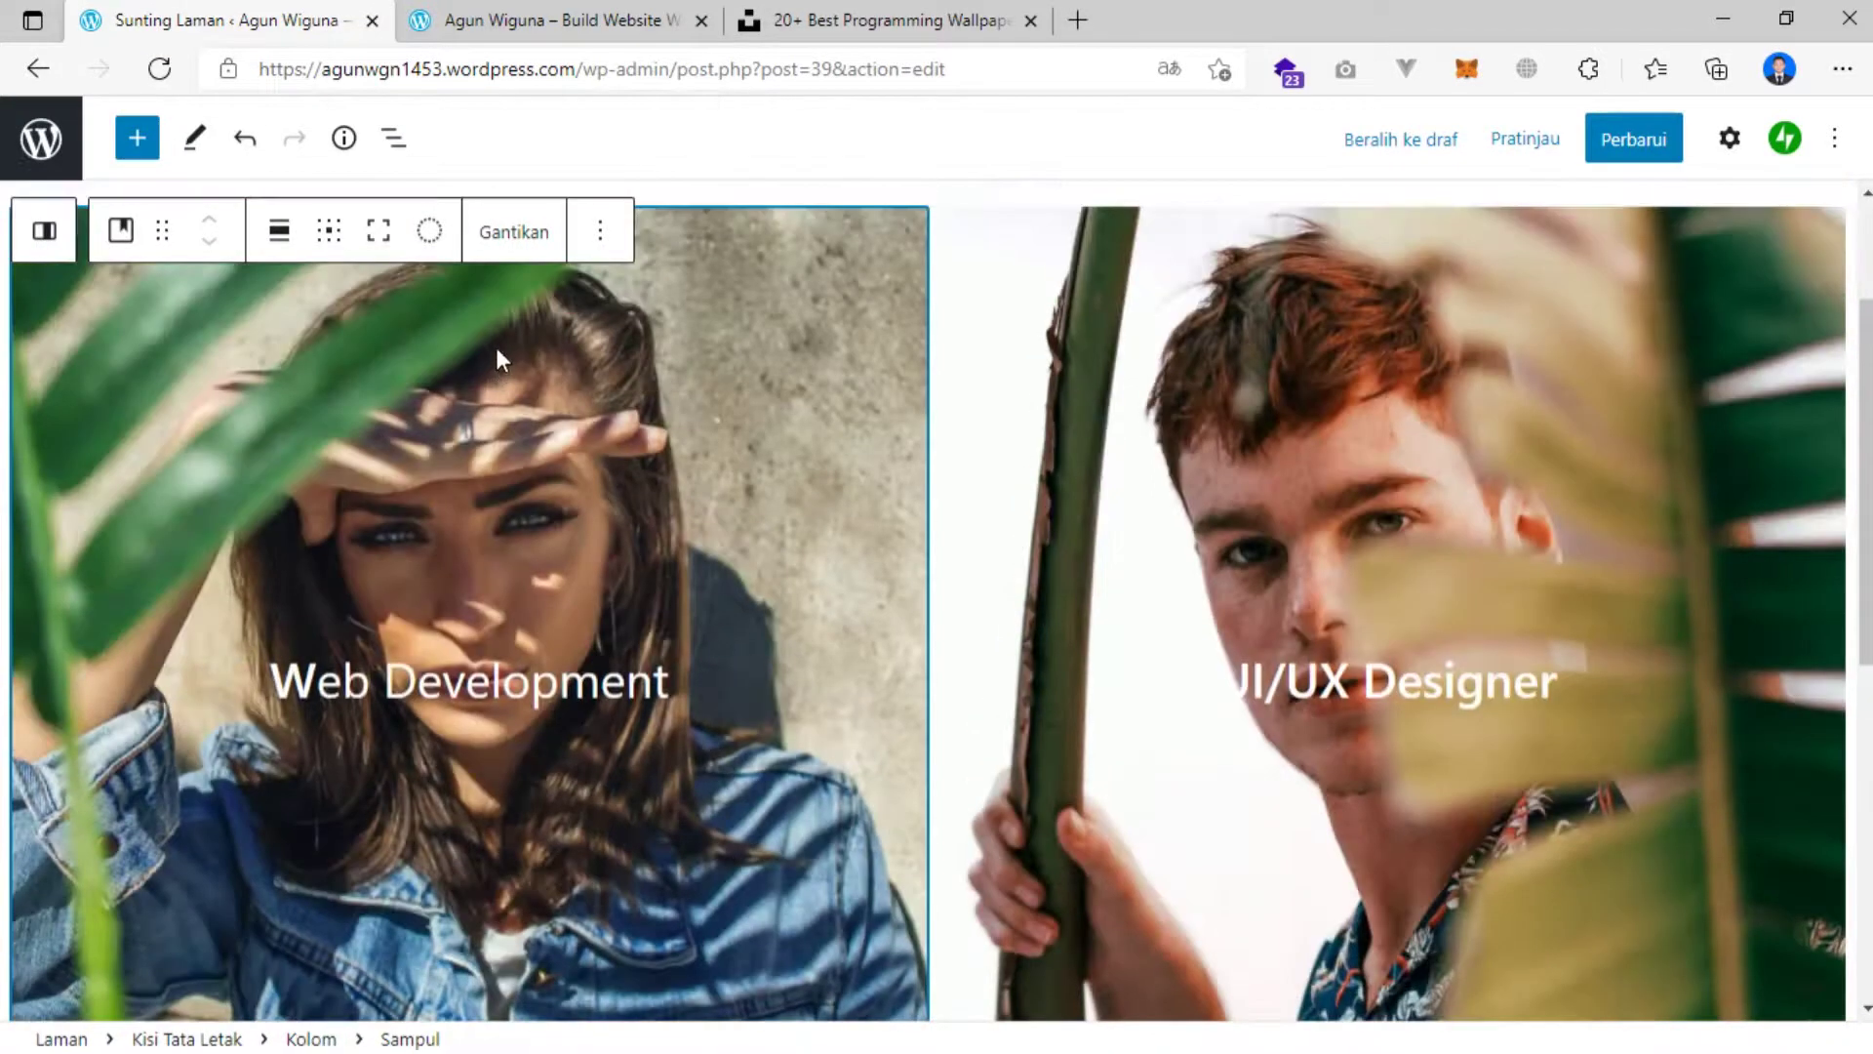
{"action": "left_click", "coordinate": [508, 234]}
{"action": "left_click", "coordinate": [546, 481]}
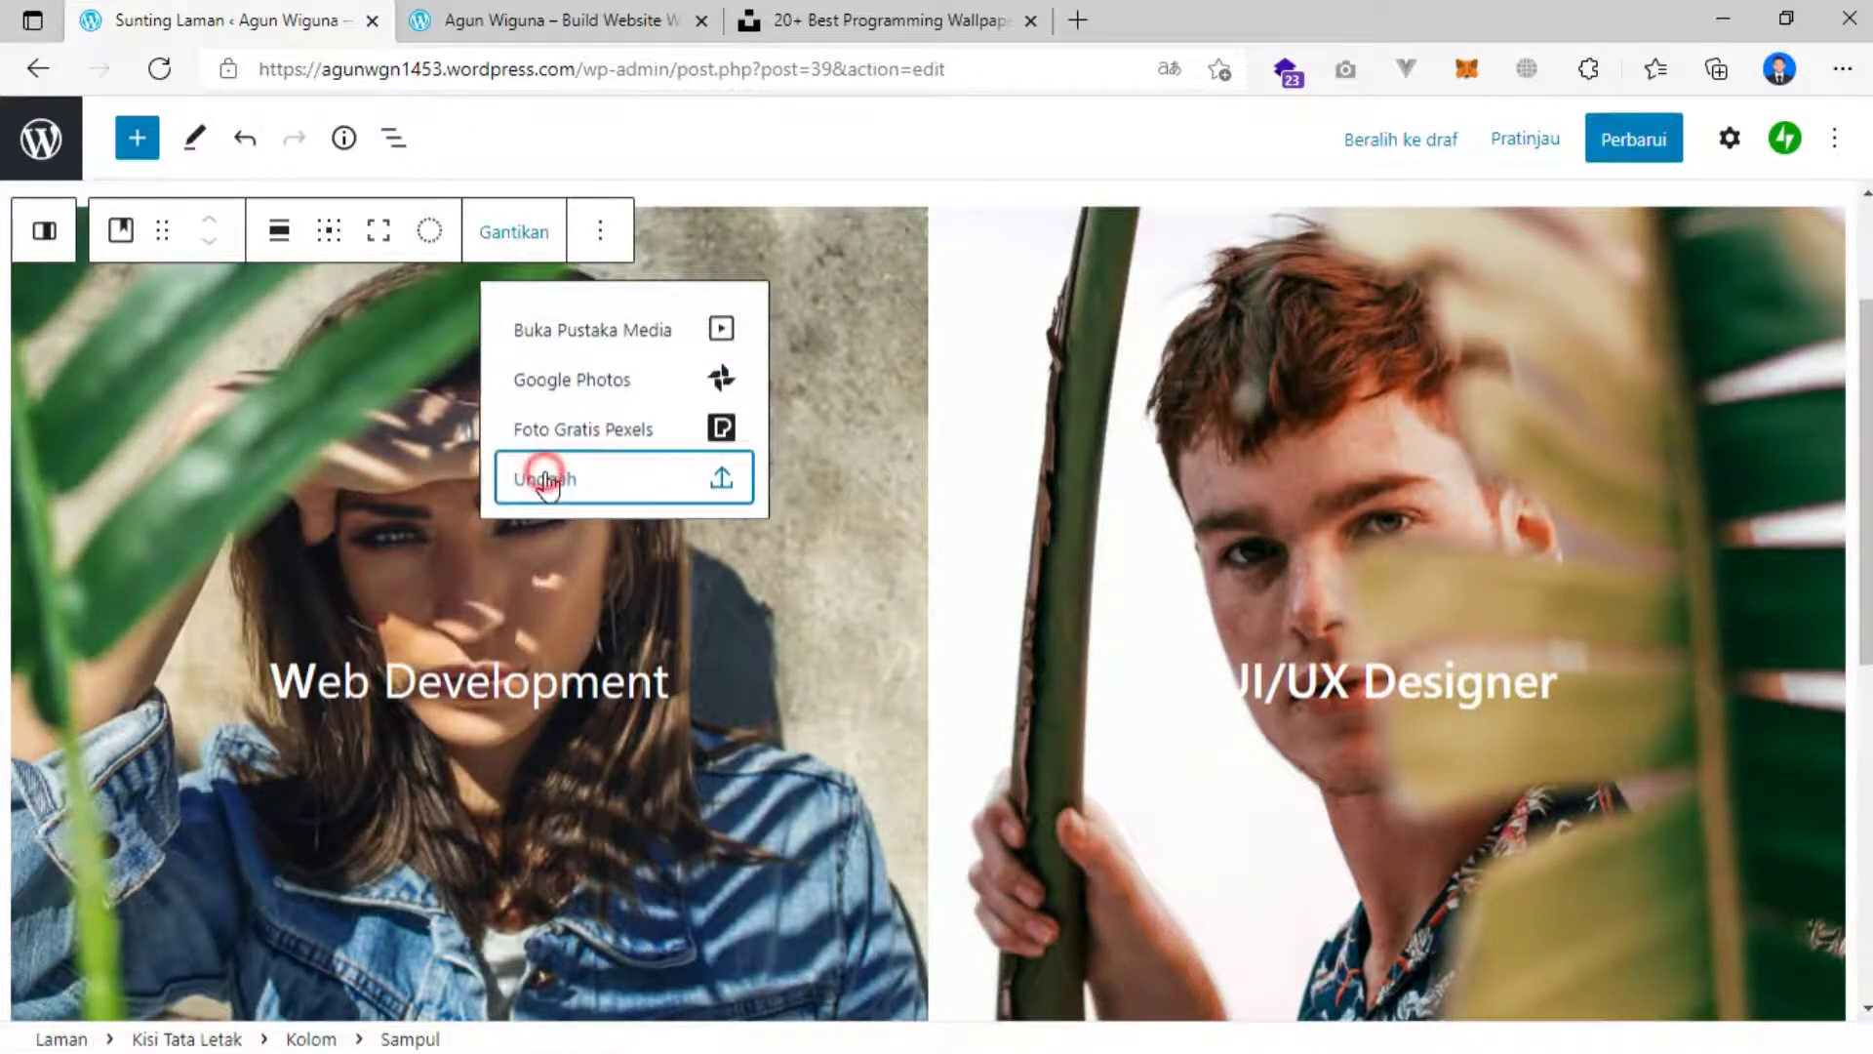
{"action": "left_click", "coordinate": [127, 347]}
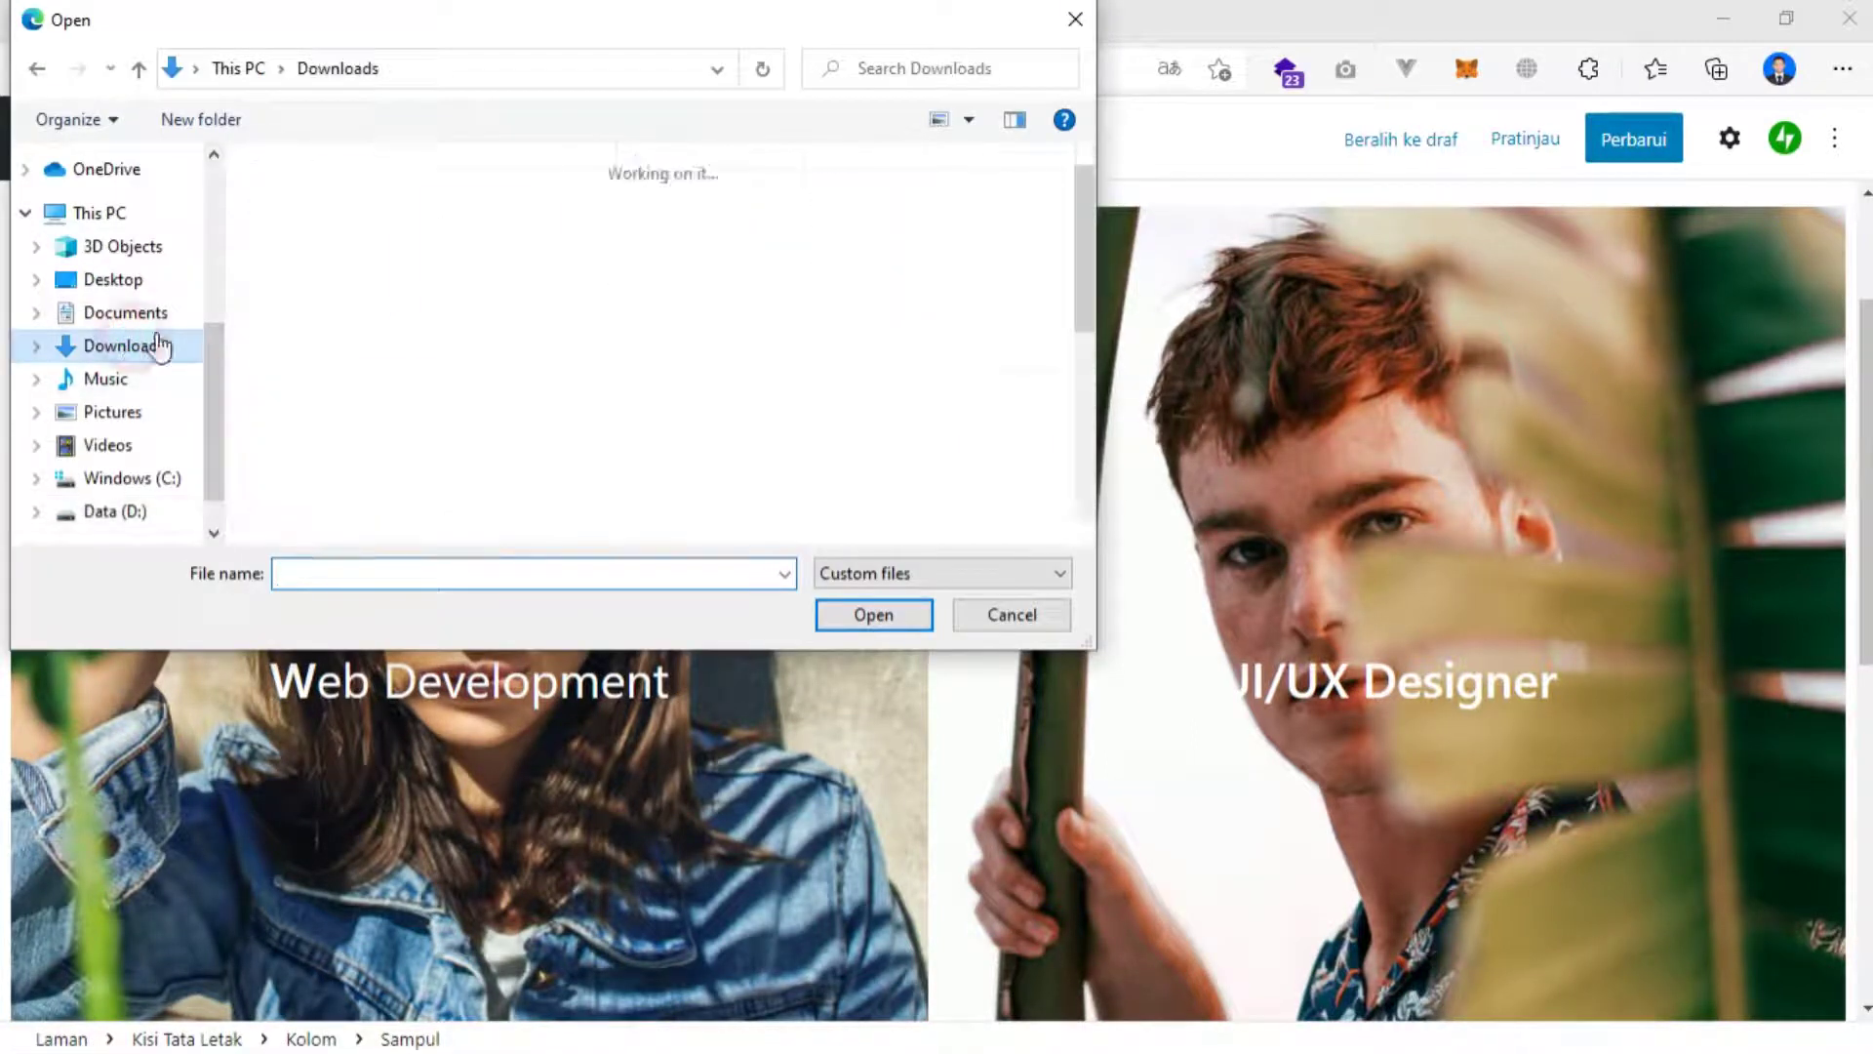
{"action": "left_click", "coordinate": [466, 287]}
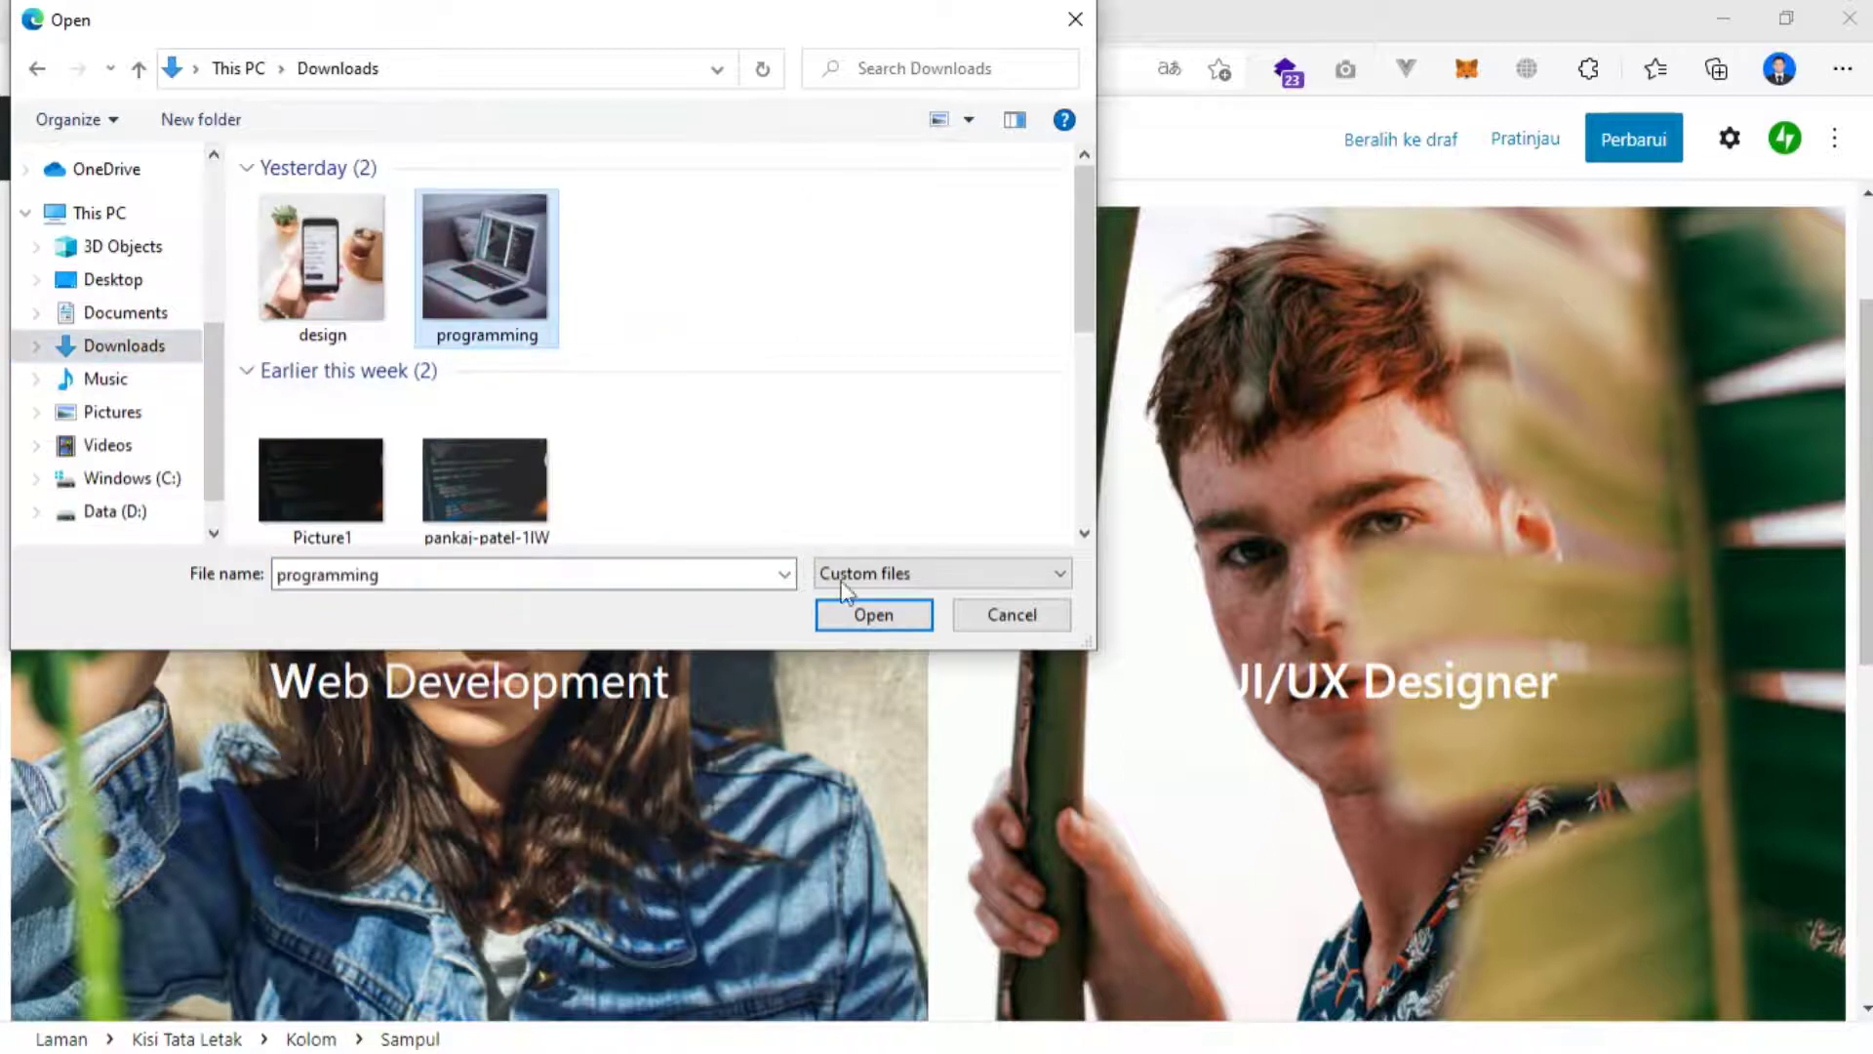
{"action": "left_click", "coordinate": [878, 614]}
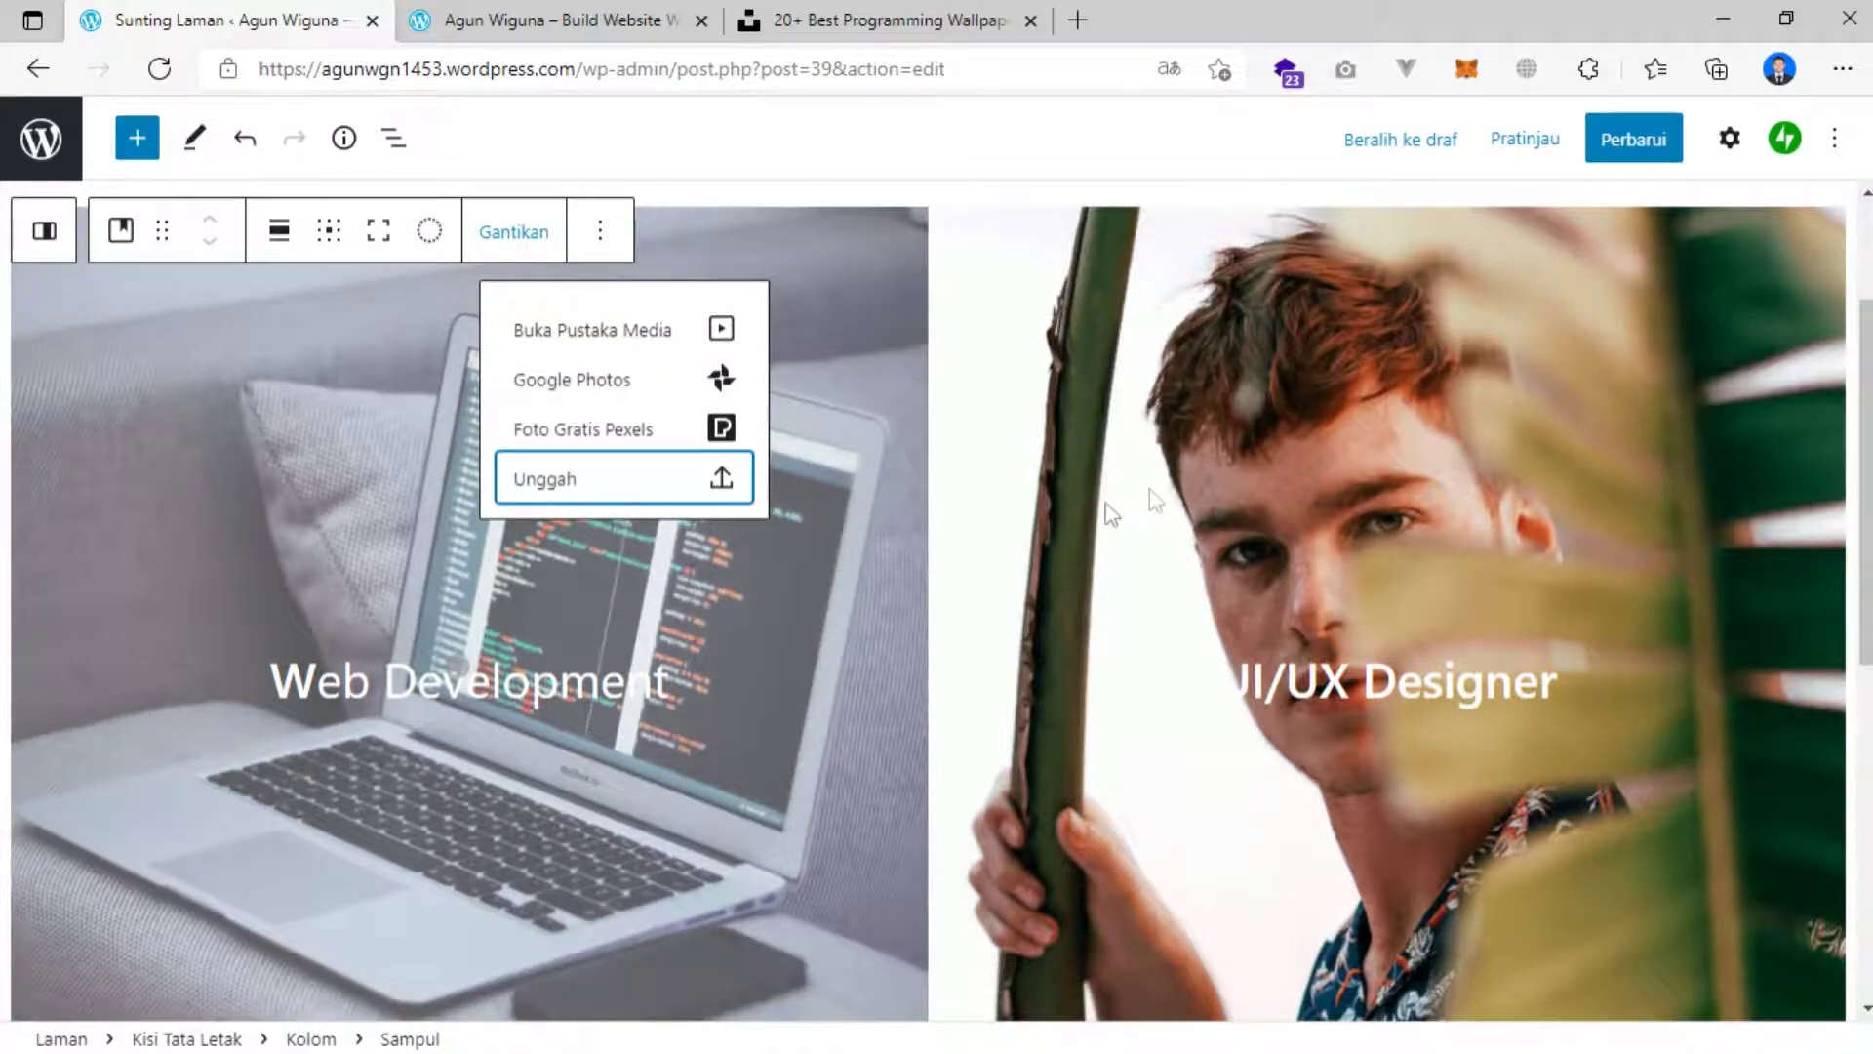
Replace the UI/UX Designer cover background with the design image from Downloads.
{"action": "left_click", "coordinate": [1179, 458]}
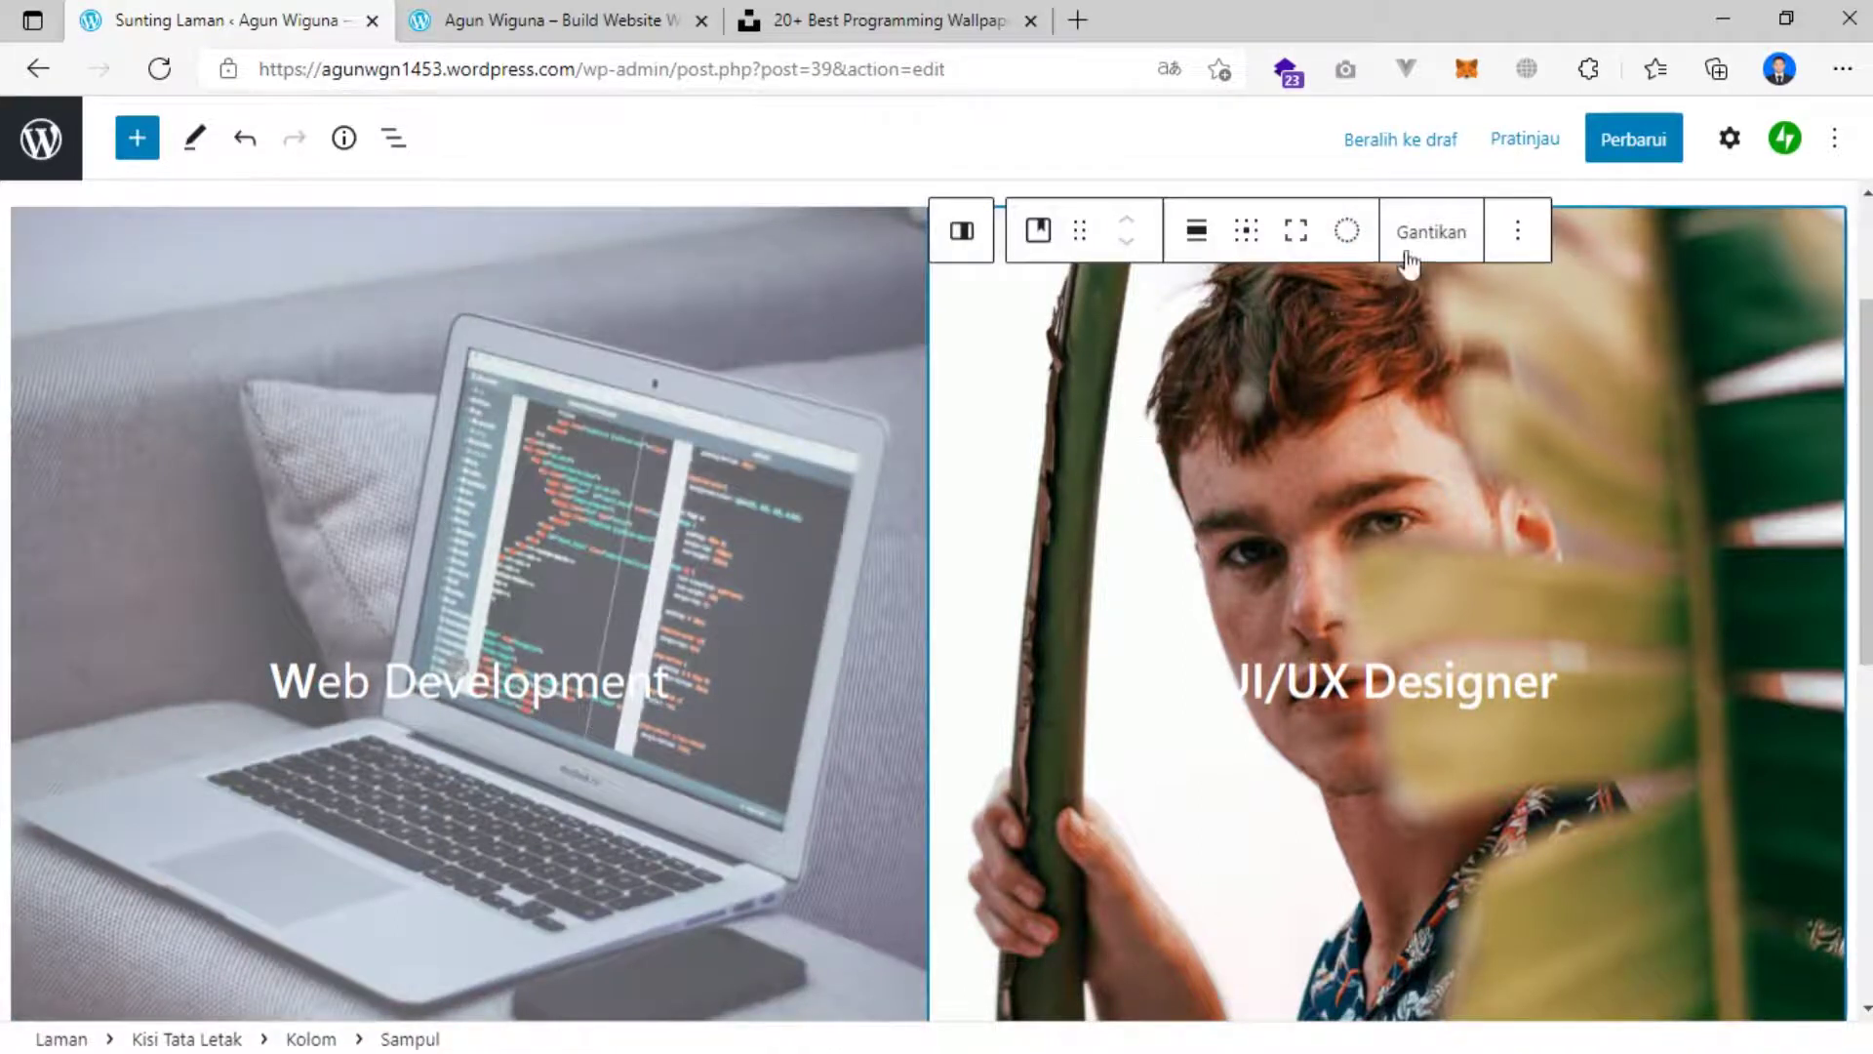
{"action": "left_click", "coordinate": [1431, 234]}
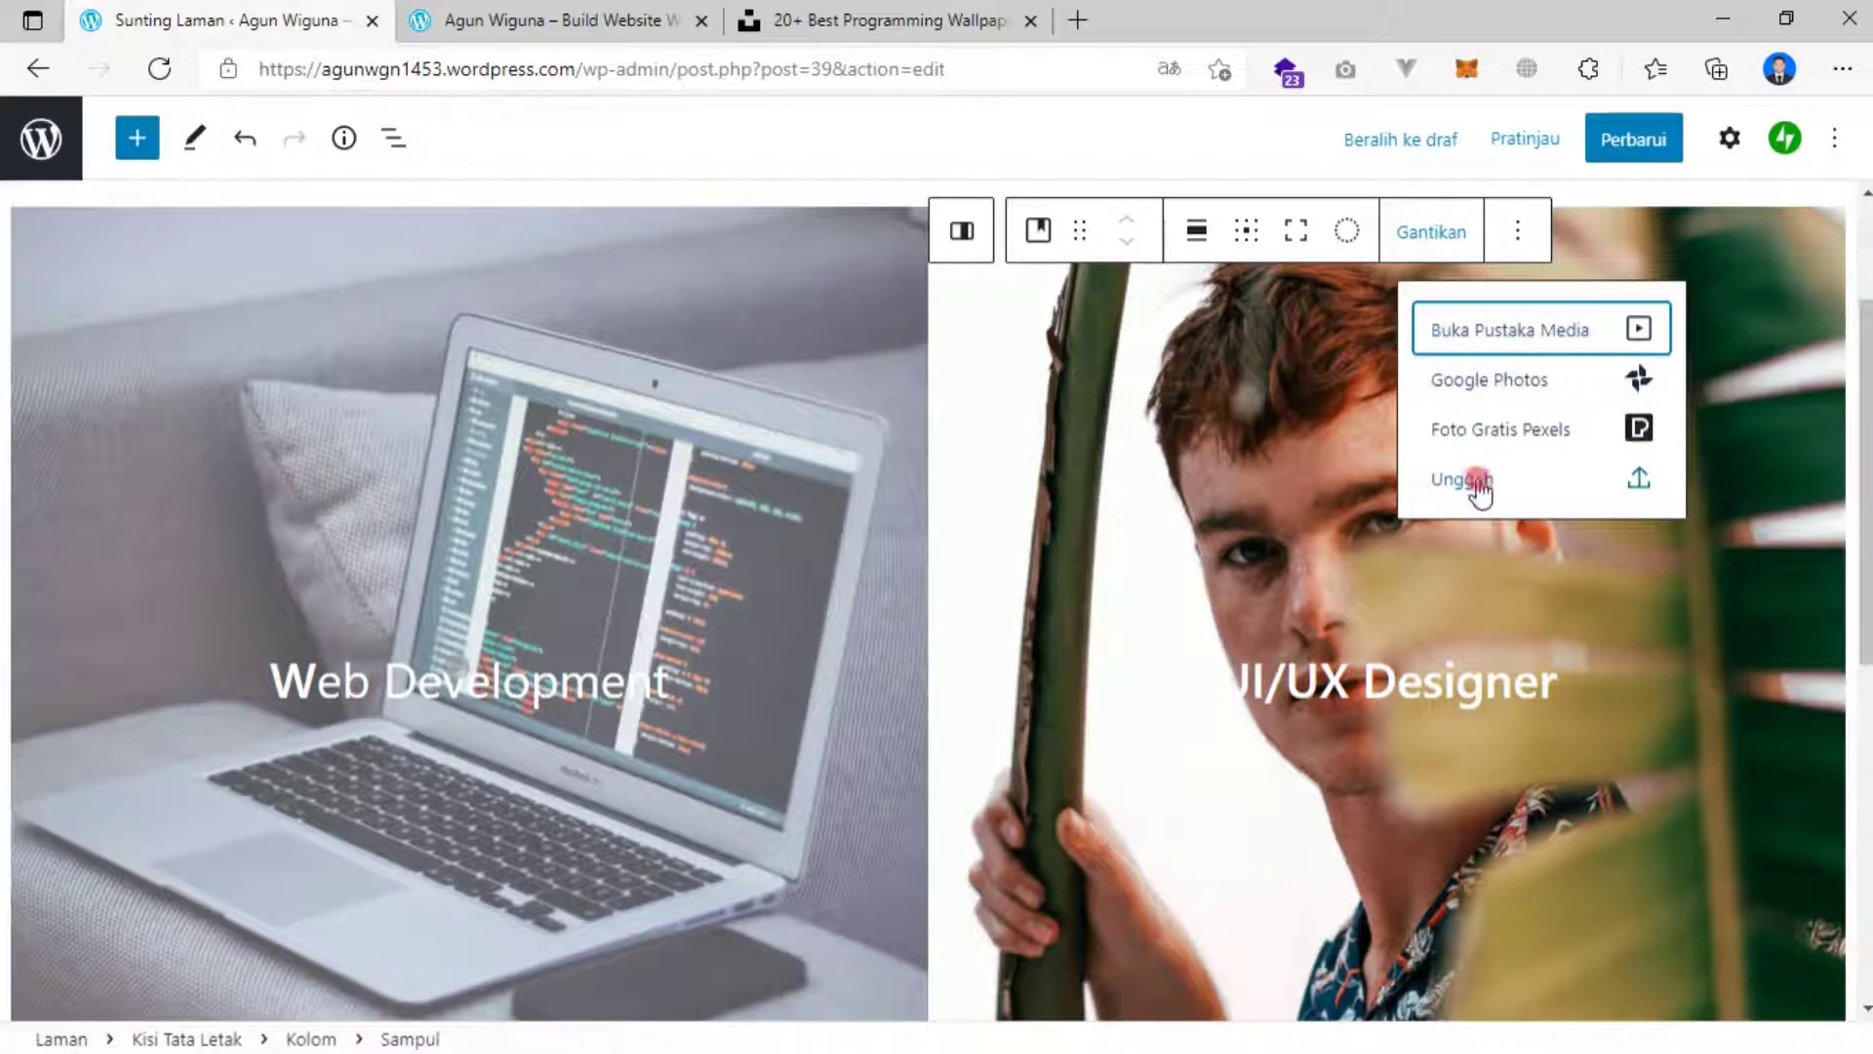
{"action": "left_click", "coordinate": [1469, 480]}
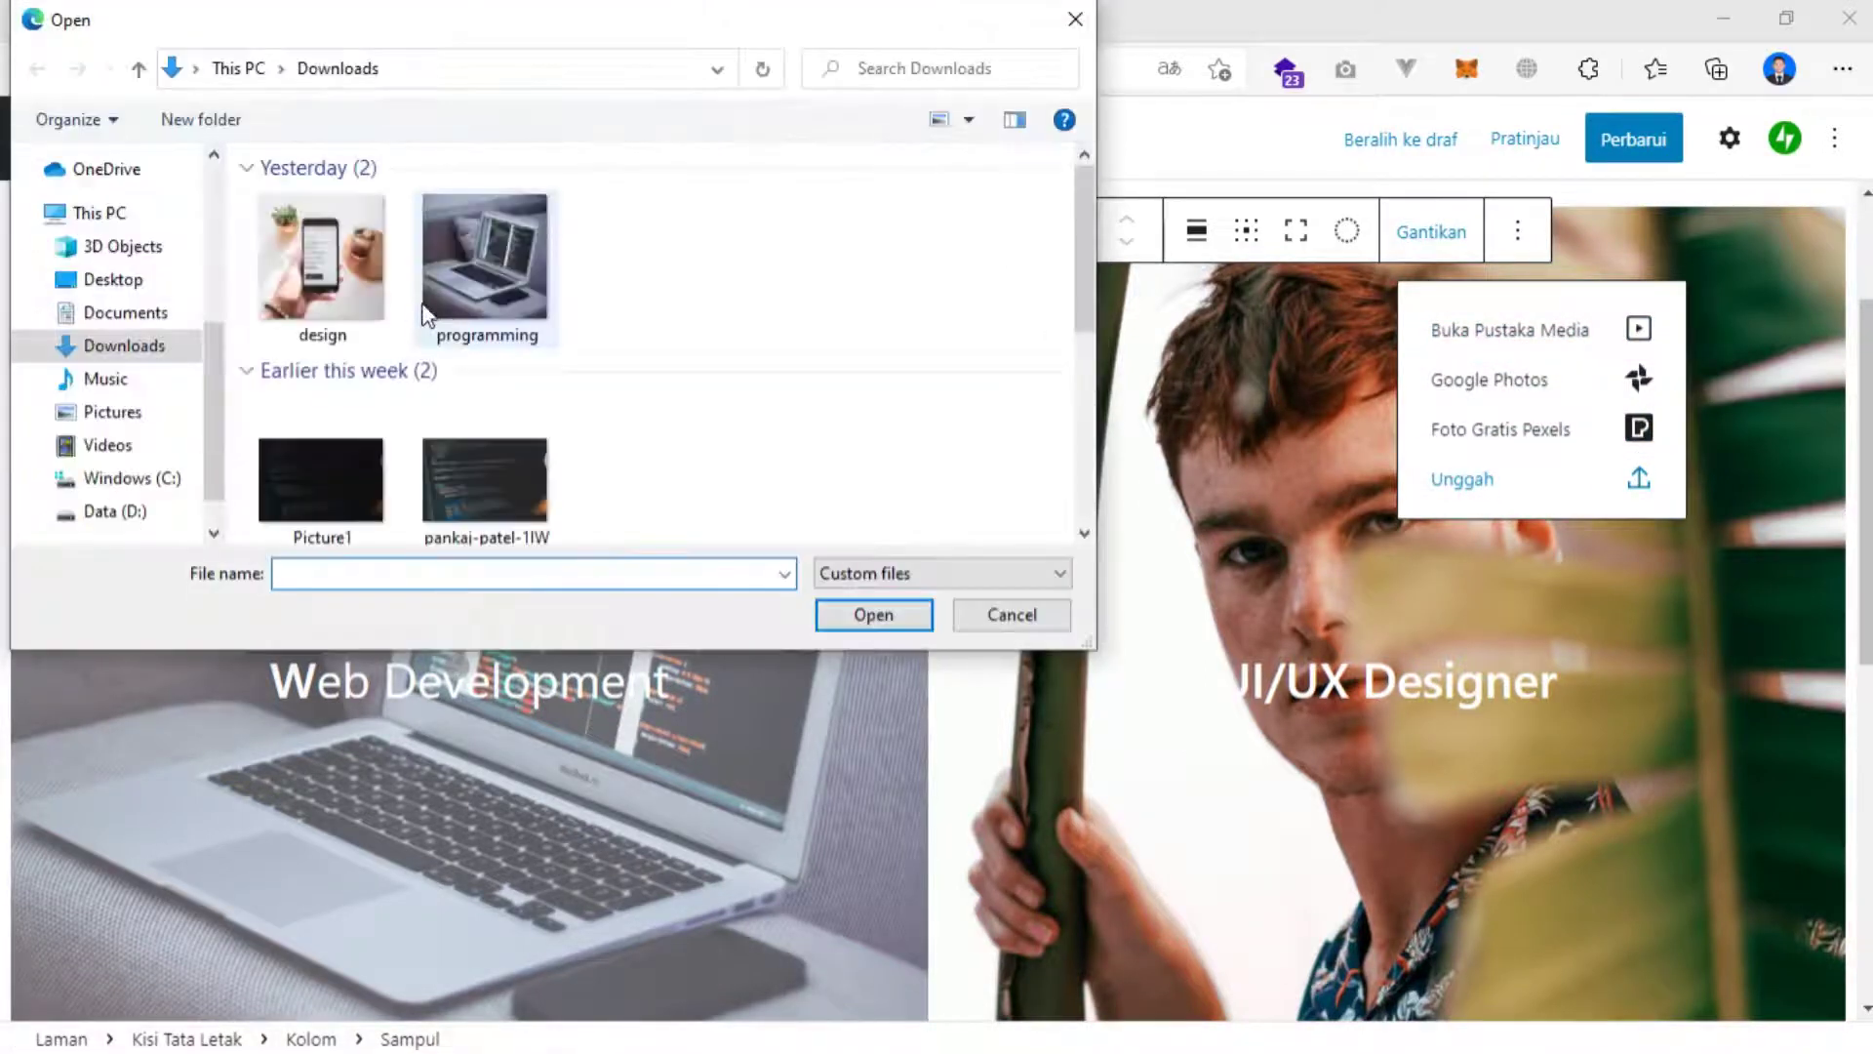
{"action": "left_click", "coordinate": [327, 302]}
{"action": "left_click", "coordinate": [904, 612]}
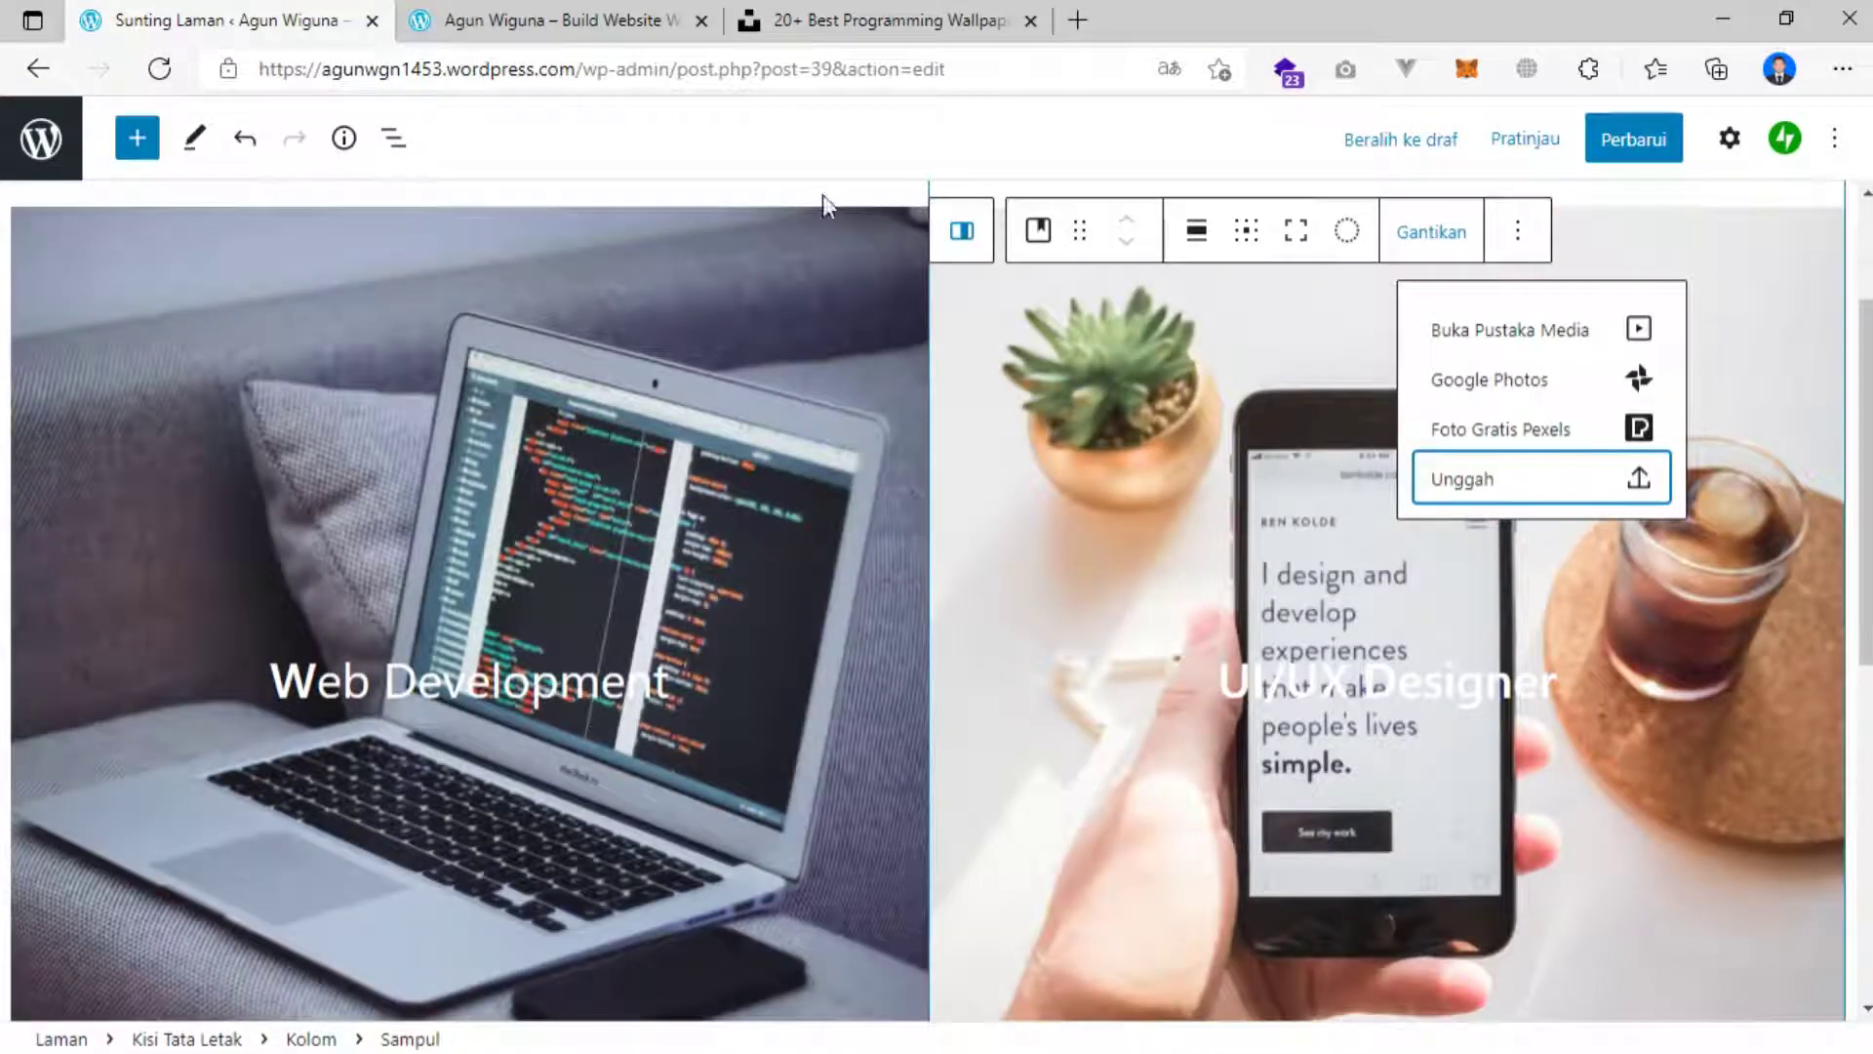
{"action": "left_click", "coordinate": [784, 190]}
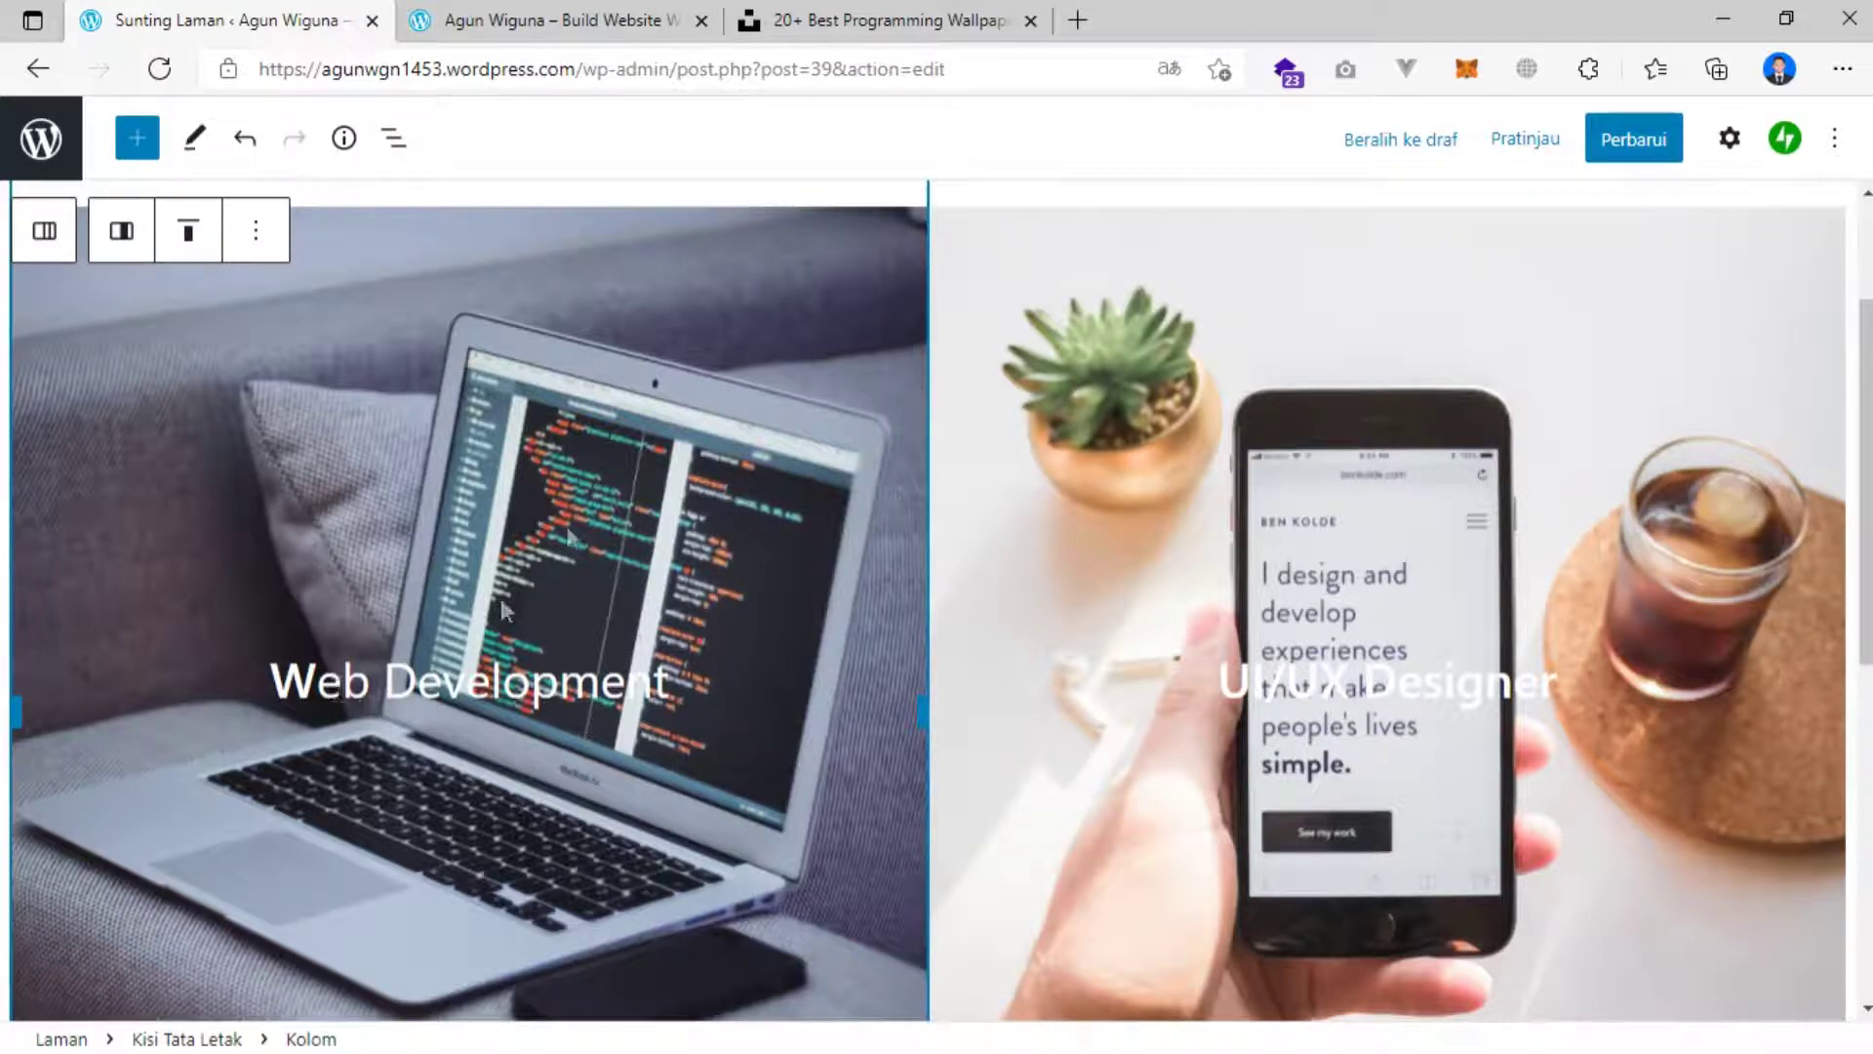
Give the Web Development cover a black-and-blue duotone, after trying purple/yellow and blue/red.
{"action": "left_click", "coordinate": [621, 268]}
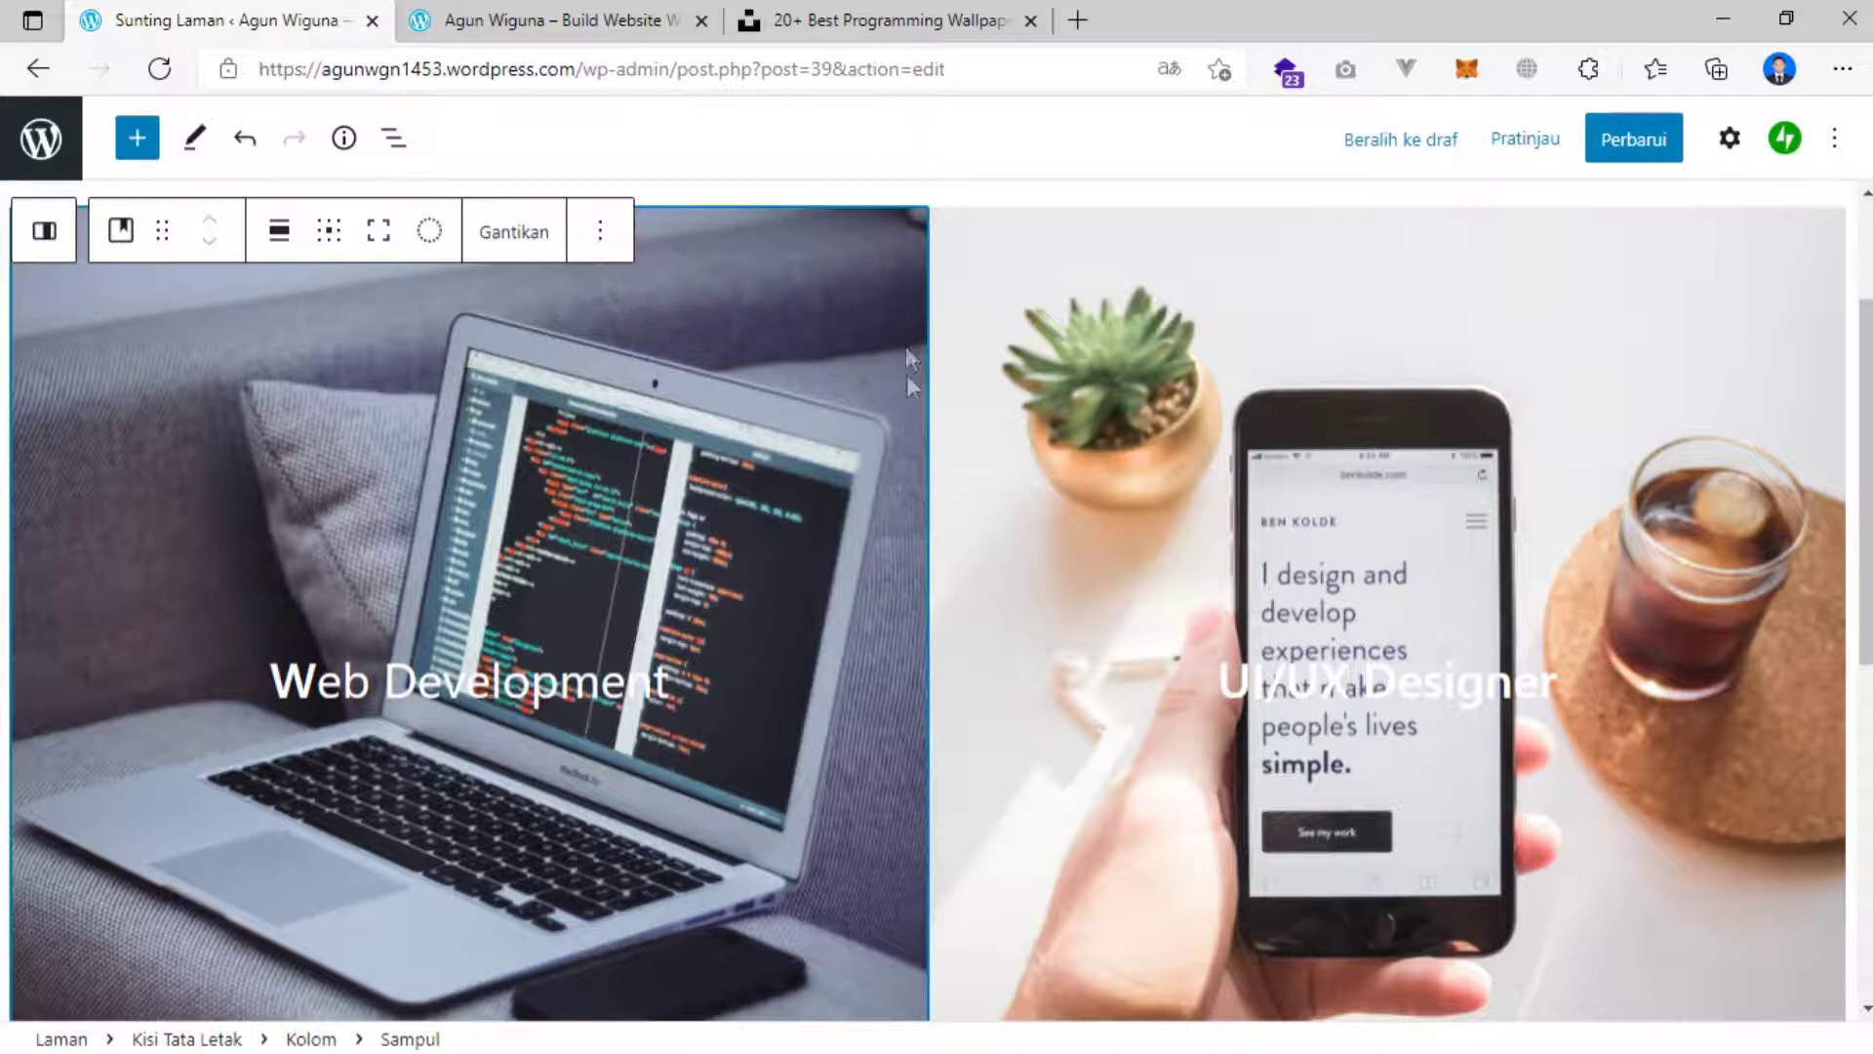
{"action": "left_click", "coordinate": [430, 234]}
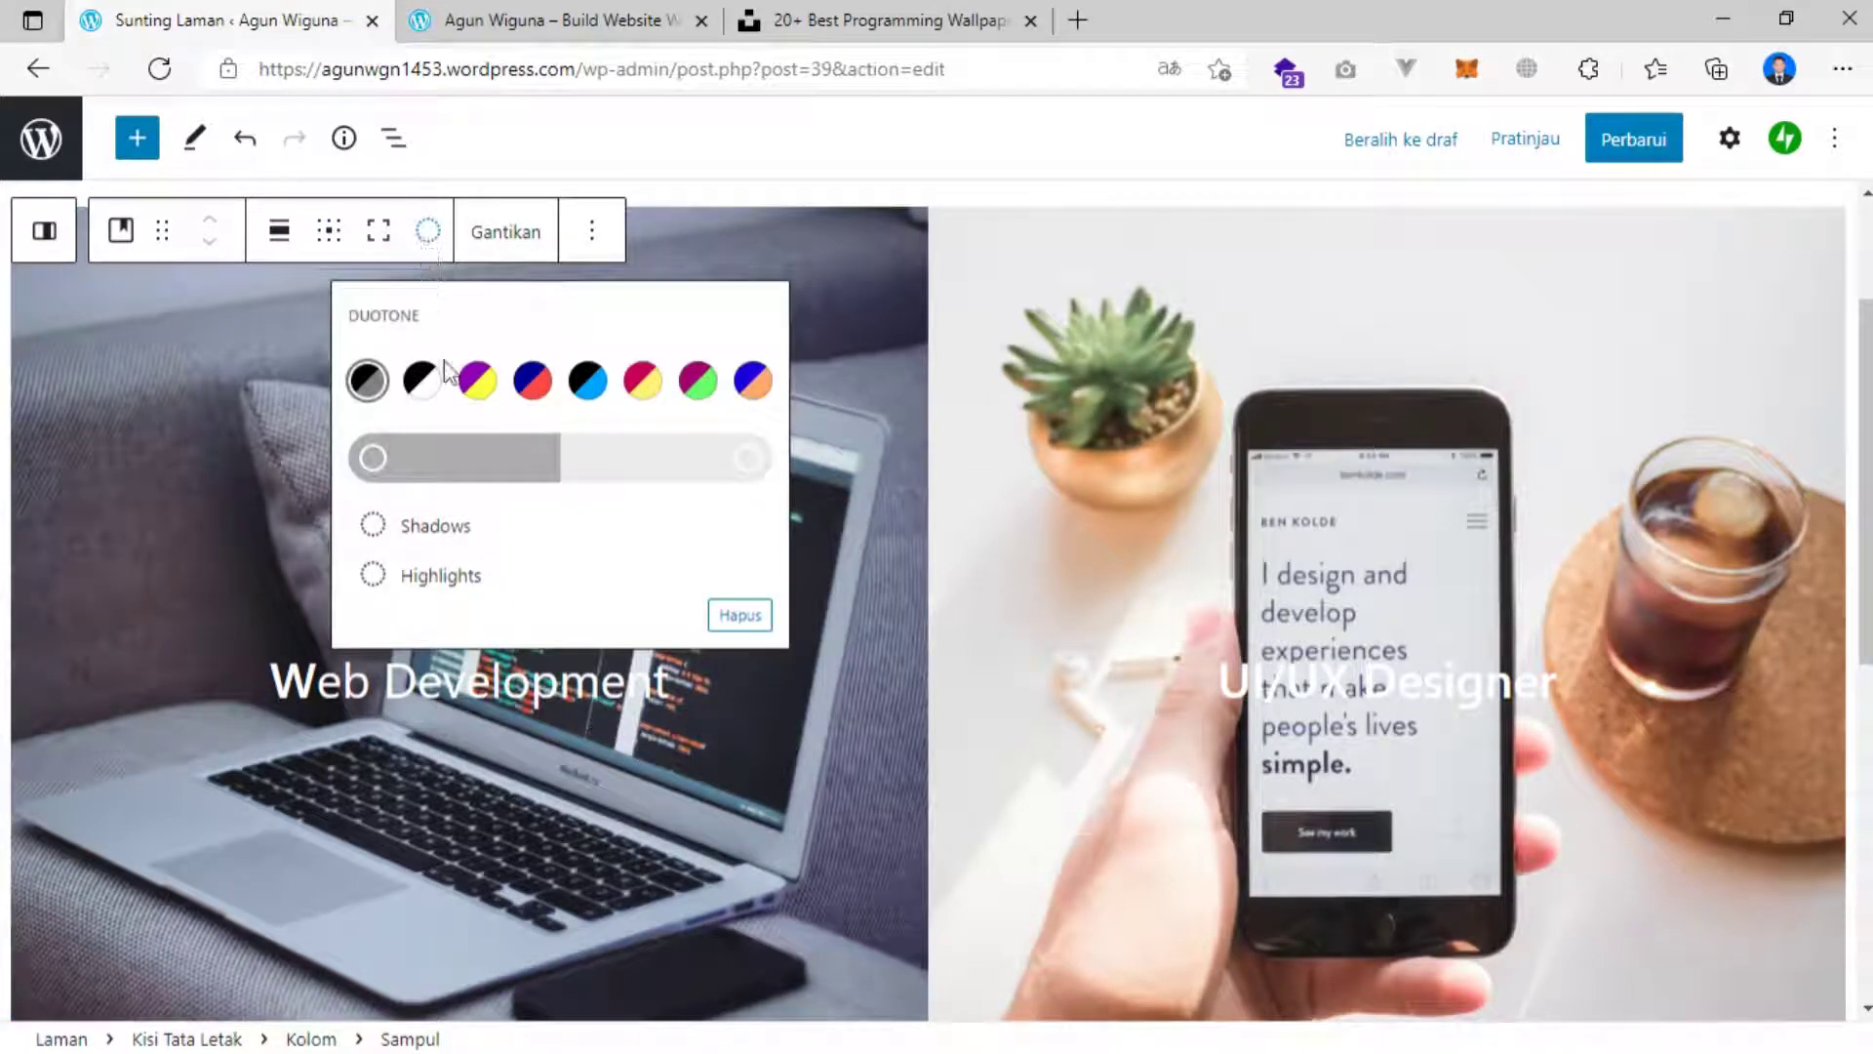
{"action": "left_click", "coordinate": [475, 384]}
{"action": "left_click", "coordinate": [429, 234]}
{"action": "left_click", "coordinate": [531, 383]}
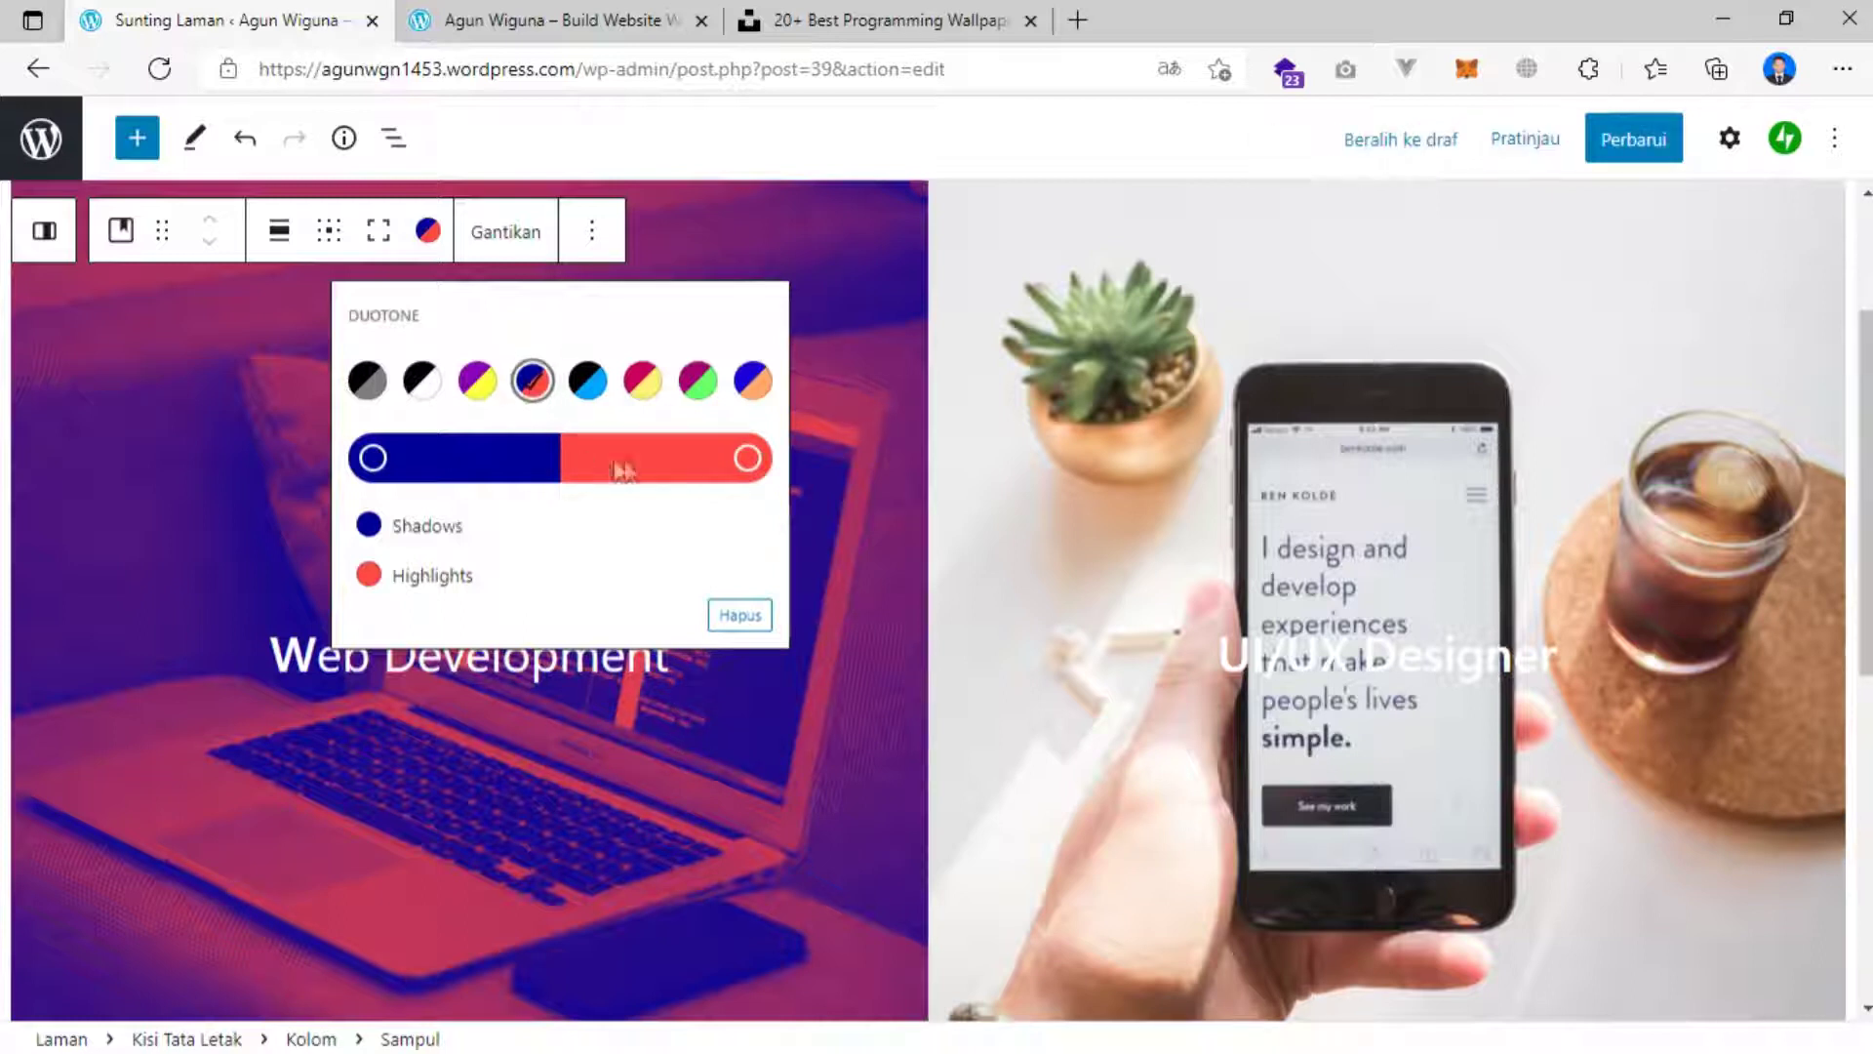
{"action": "left_click", "coordinate": [1045, 339]}
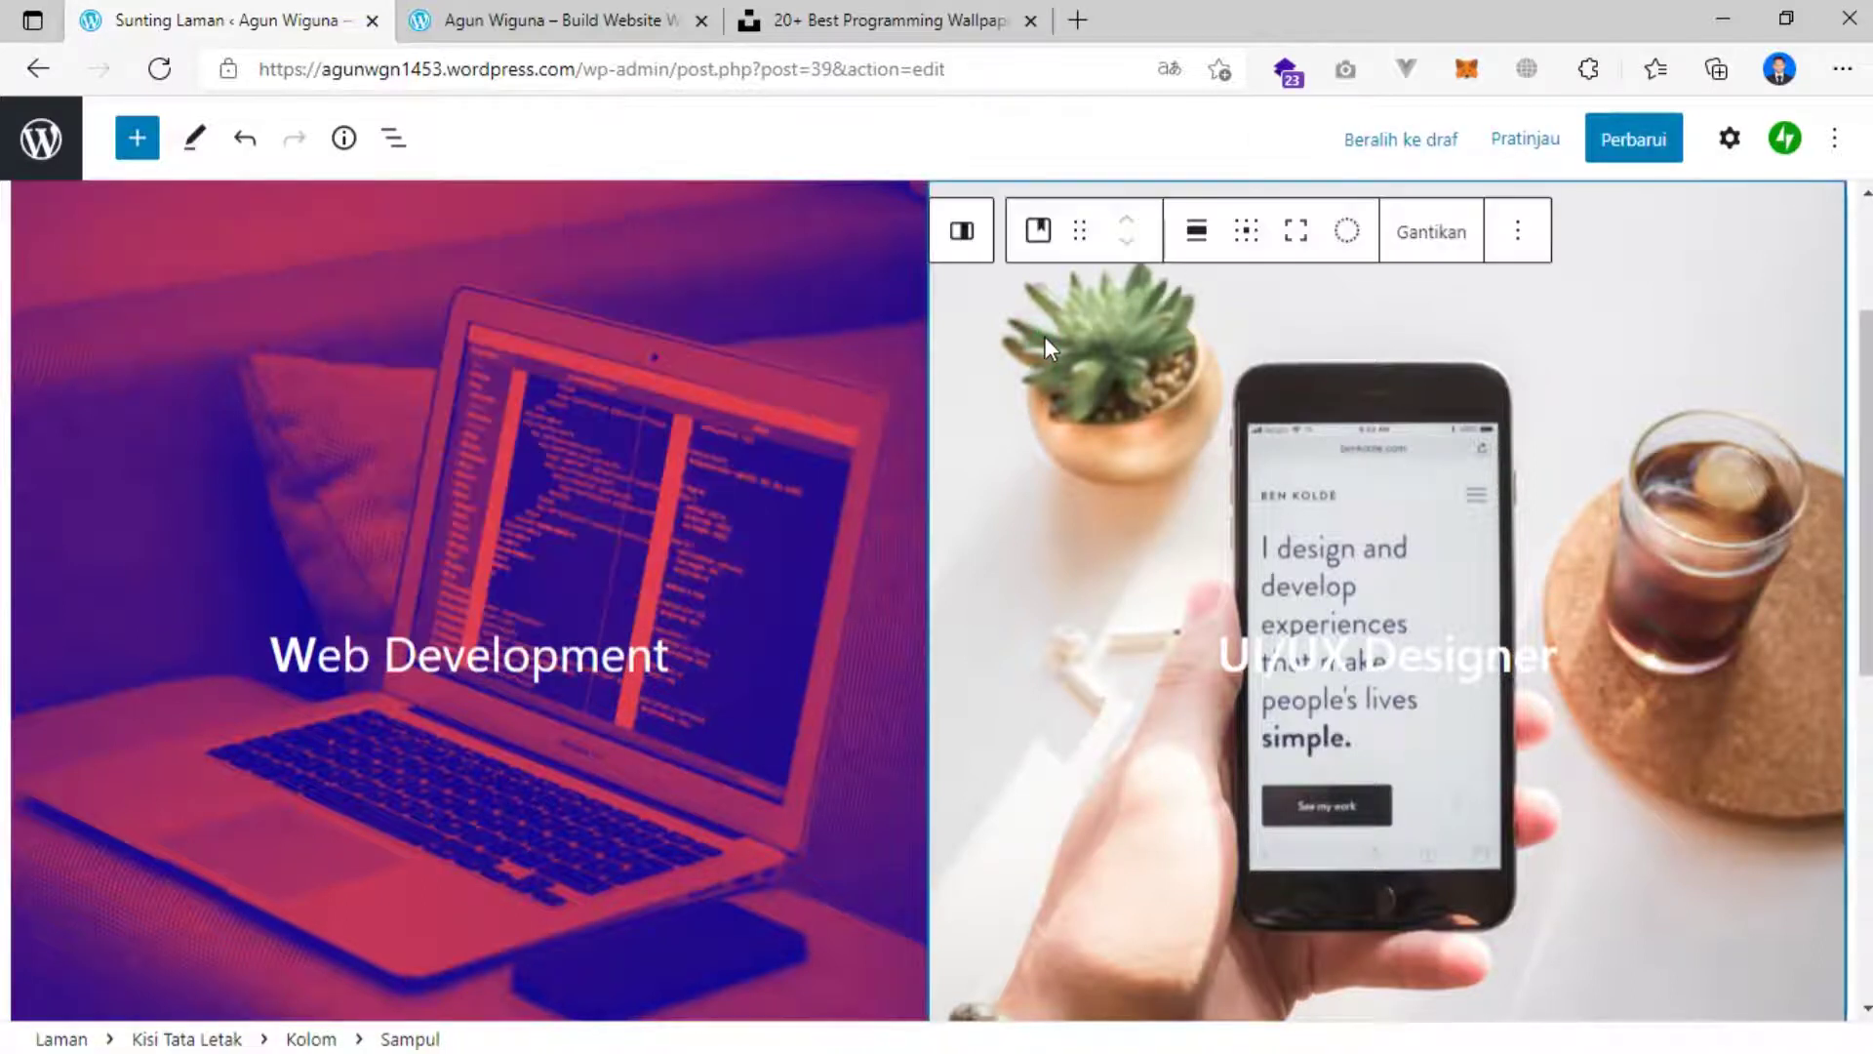
{"action": "left_click", "coordinate": [622, 335]}
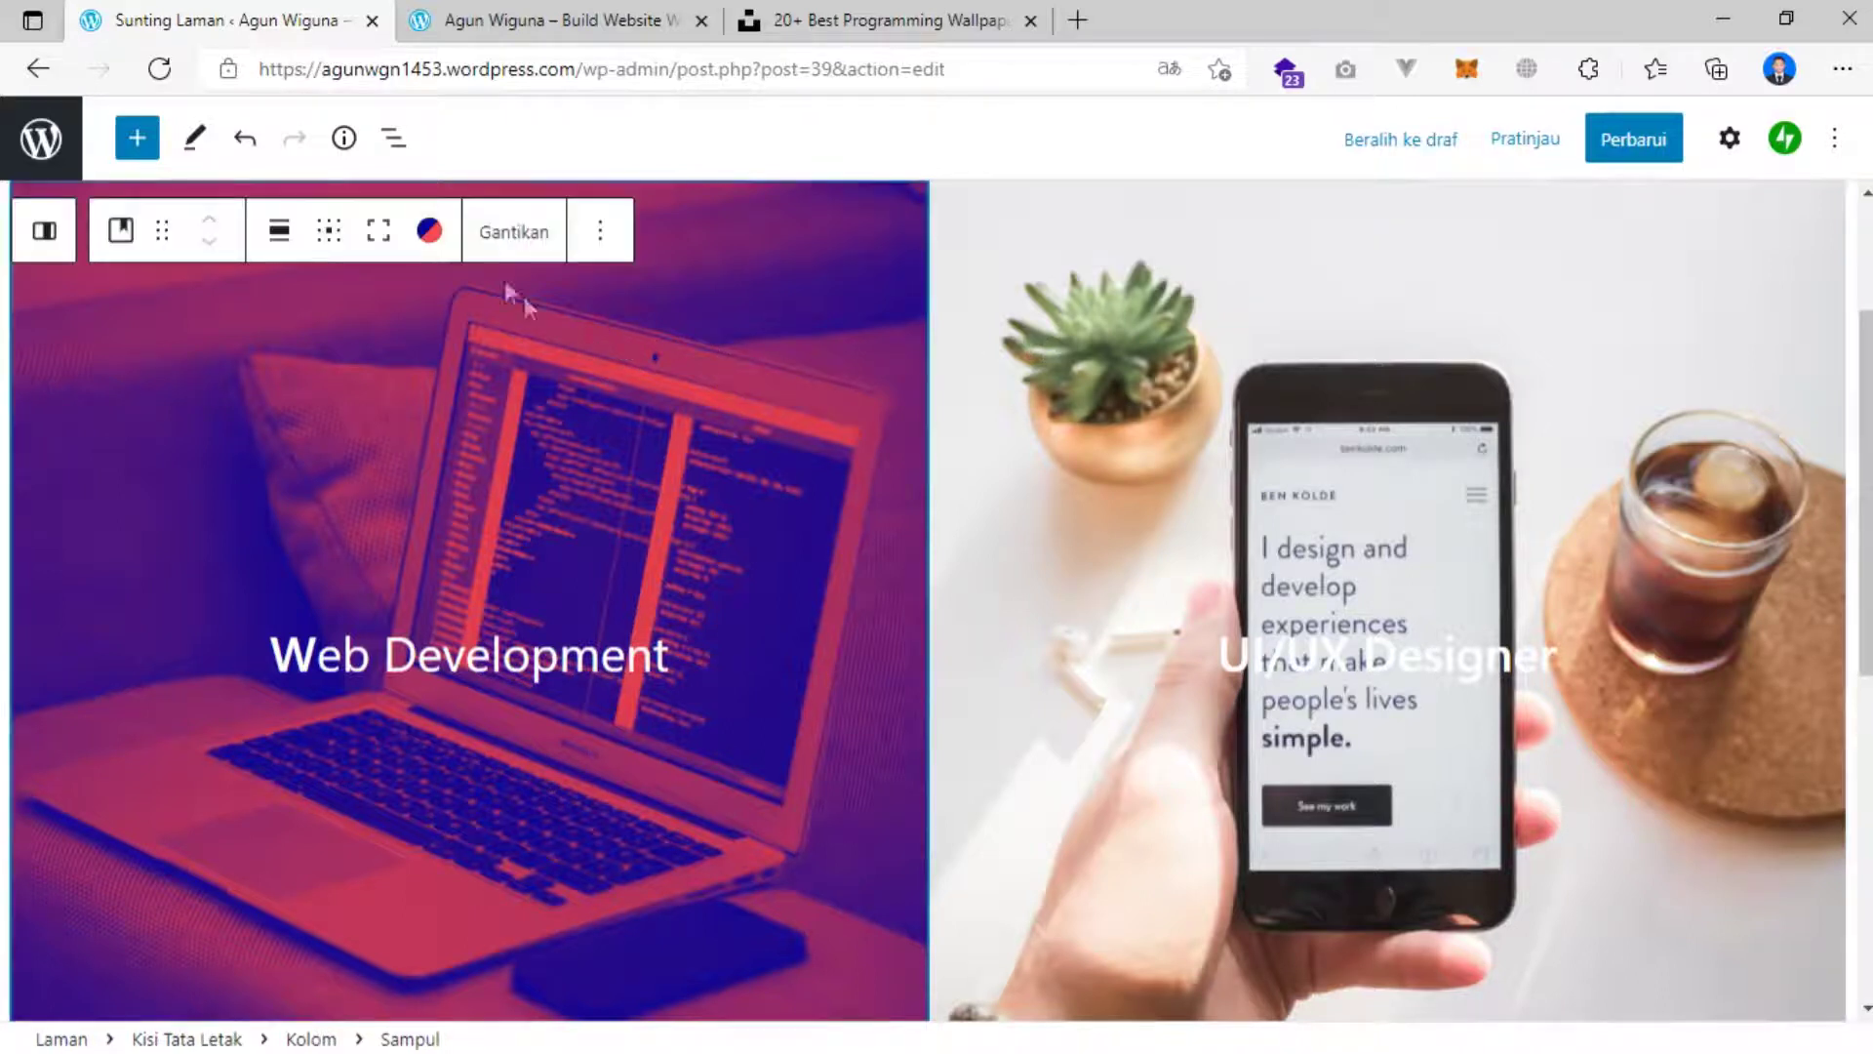
{"action": "left_click", "coordinate": [430, 231]}
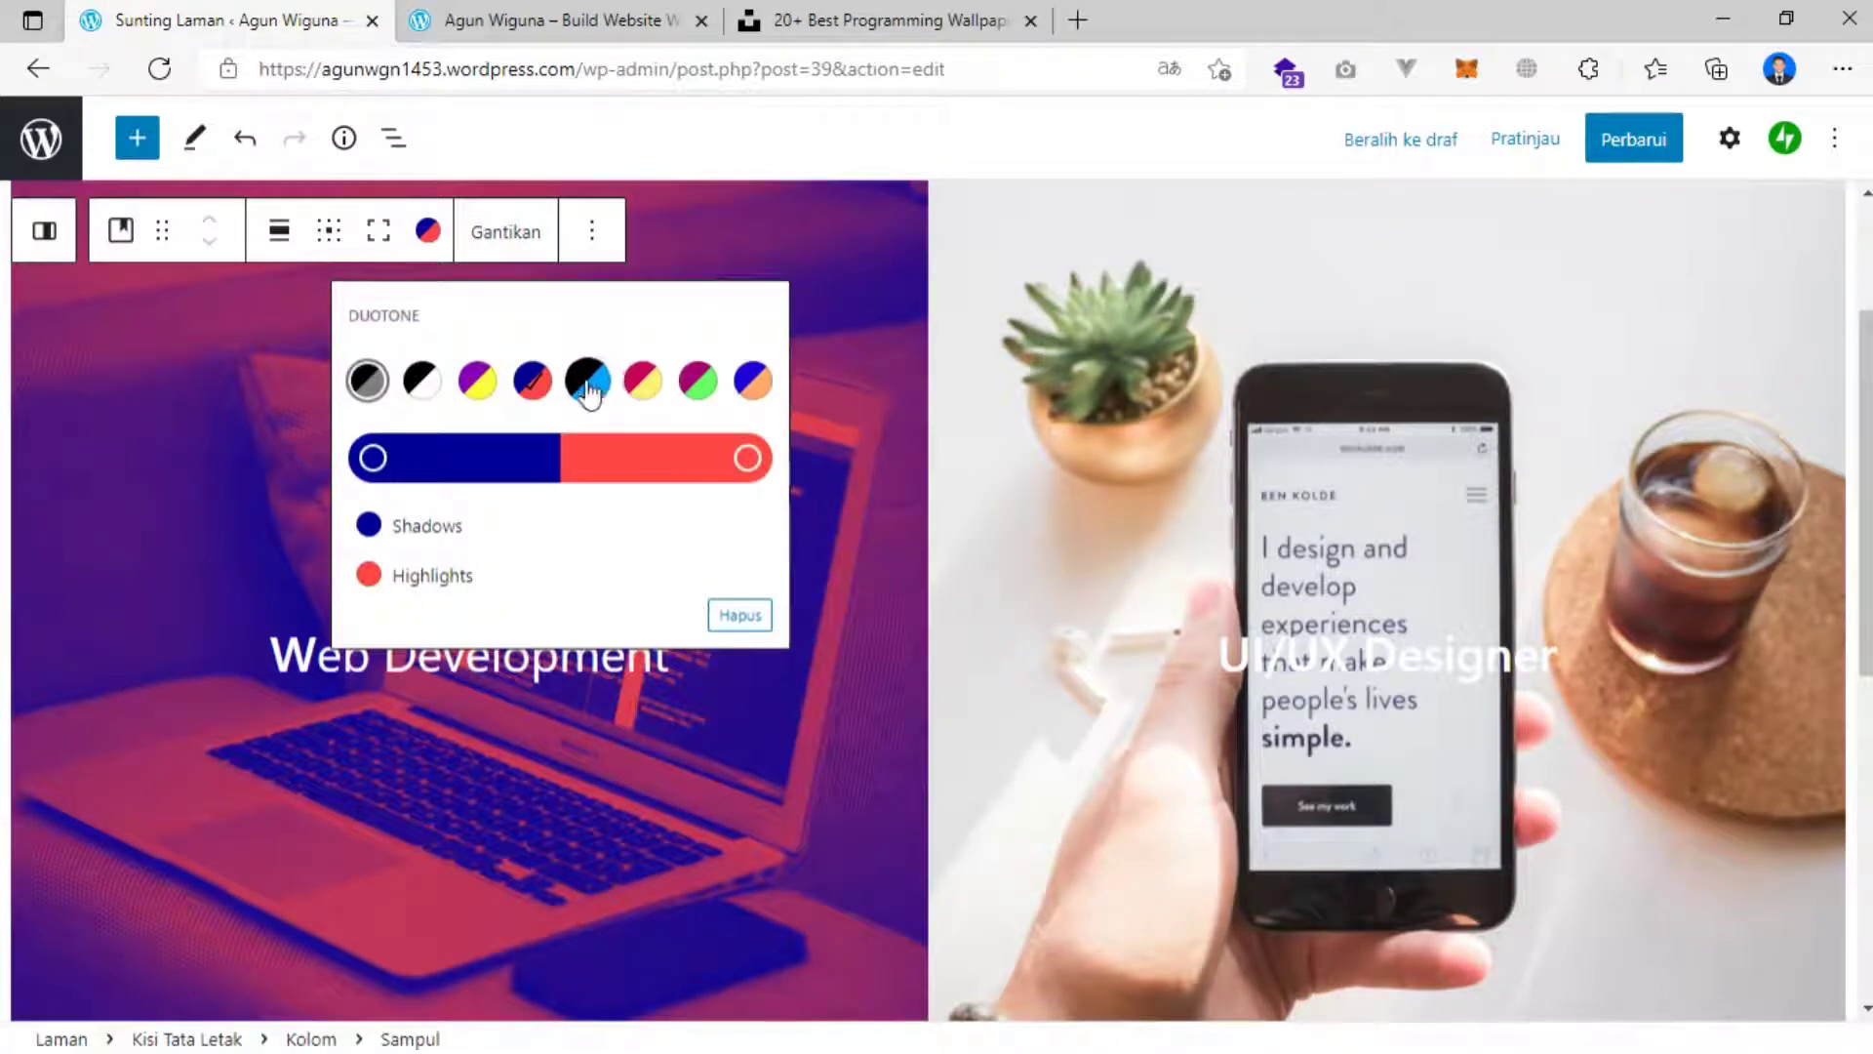
{"action": "left_click", "coordinate": [587, 383]}
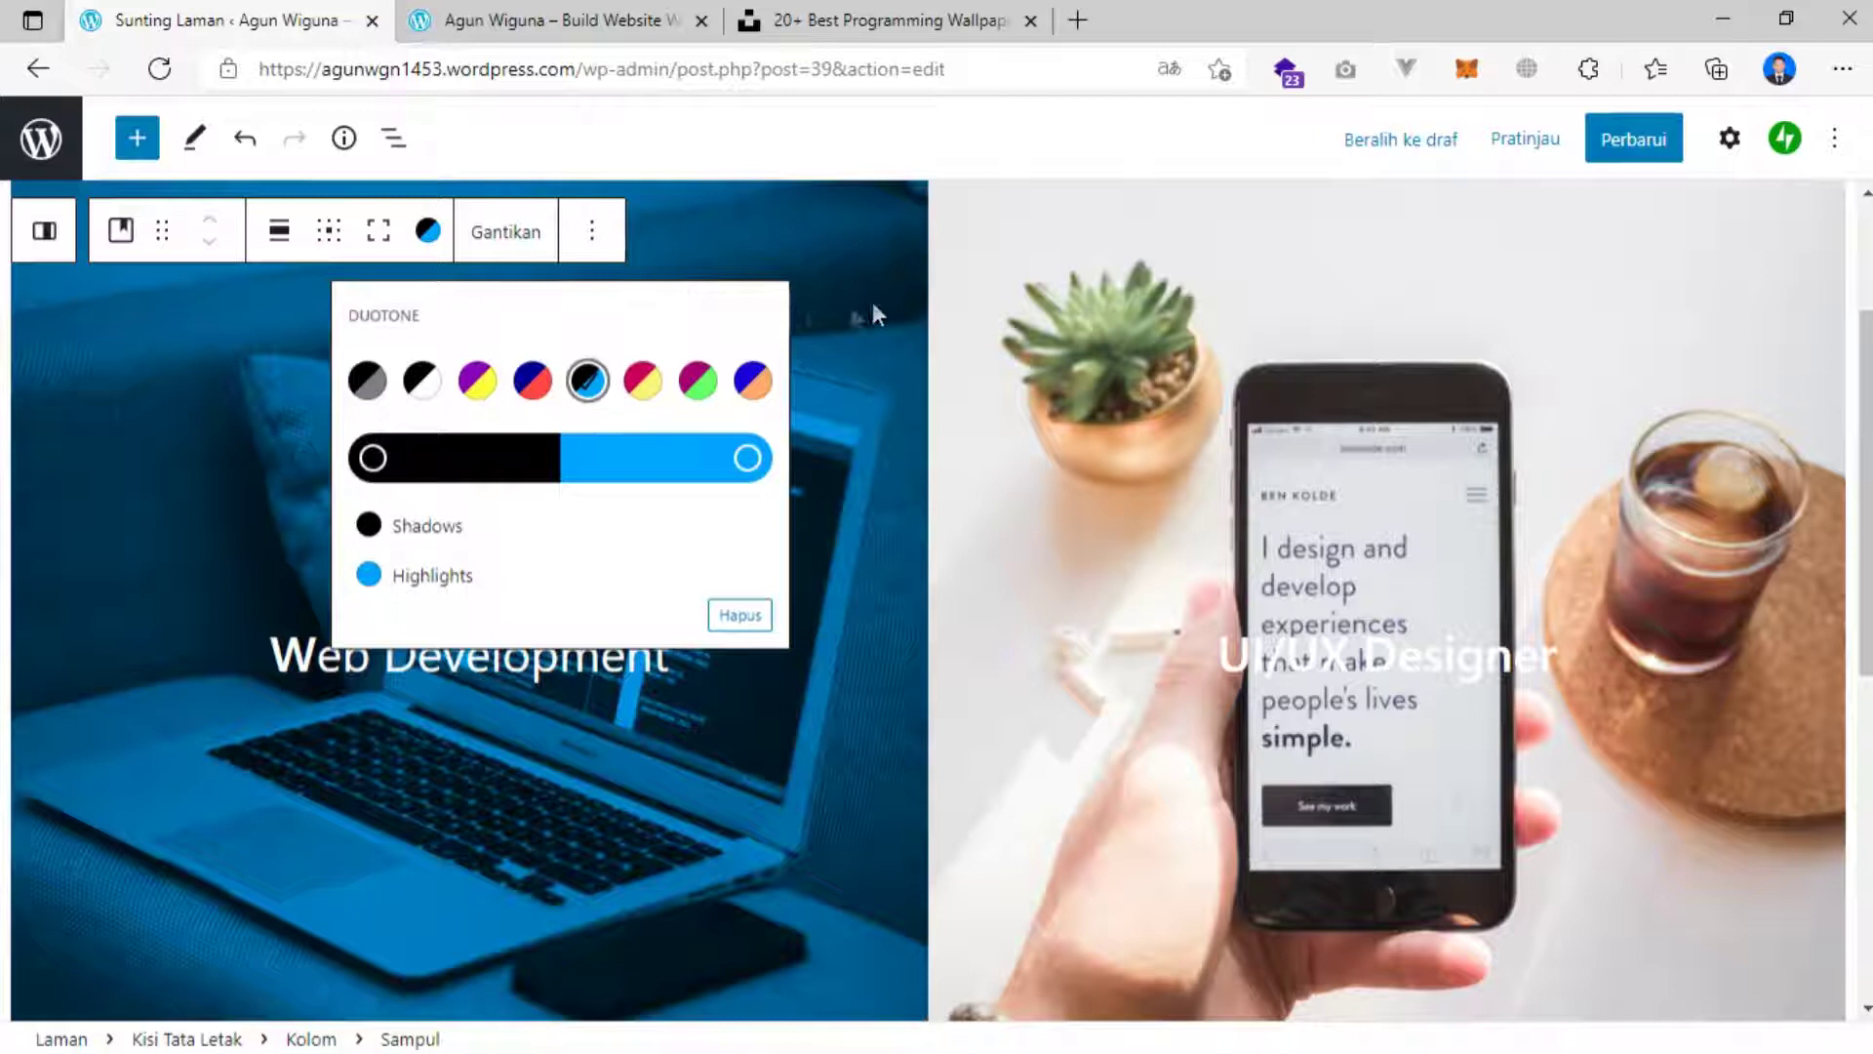
Apply a red-and-blue duotone to the UI/UX Designer cover image.
{"action": "left_click", "coordinate": [1051, 290]}
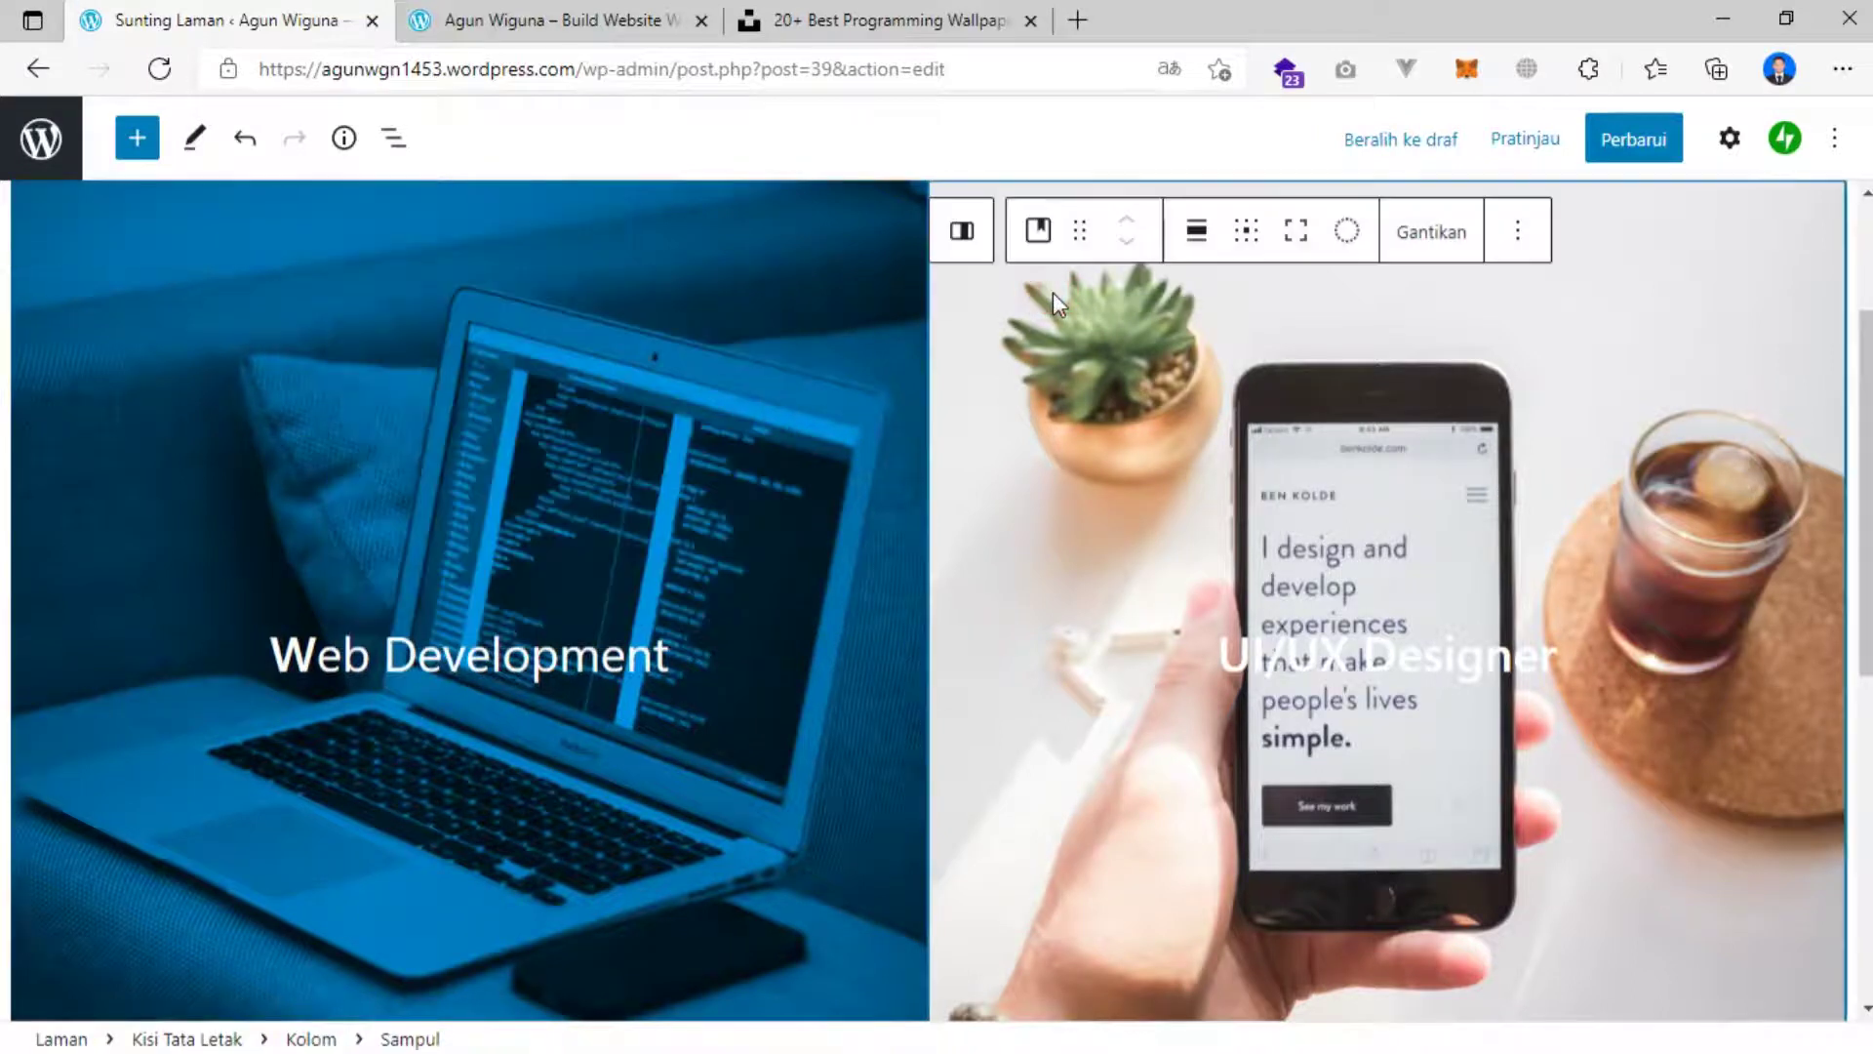
{"action": "left_click", "coordinate": [1333, 237]}
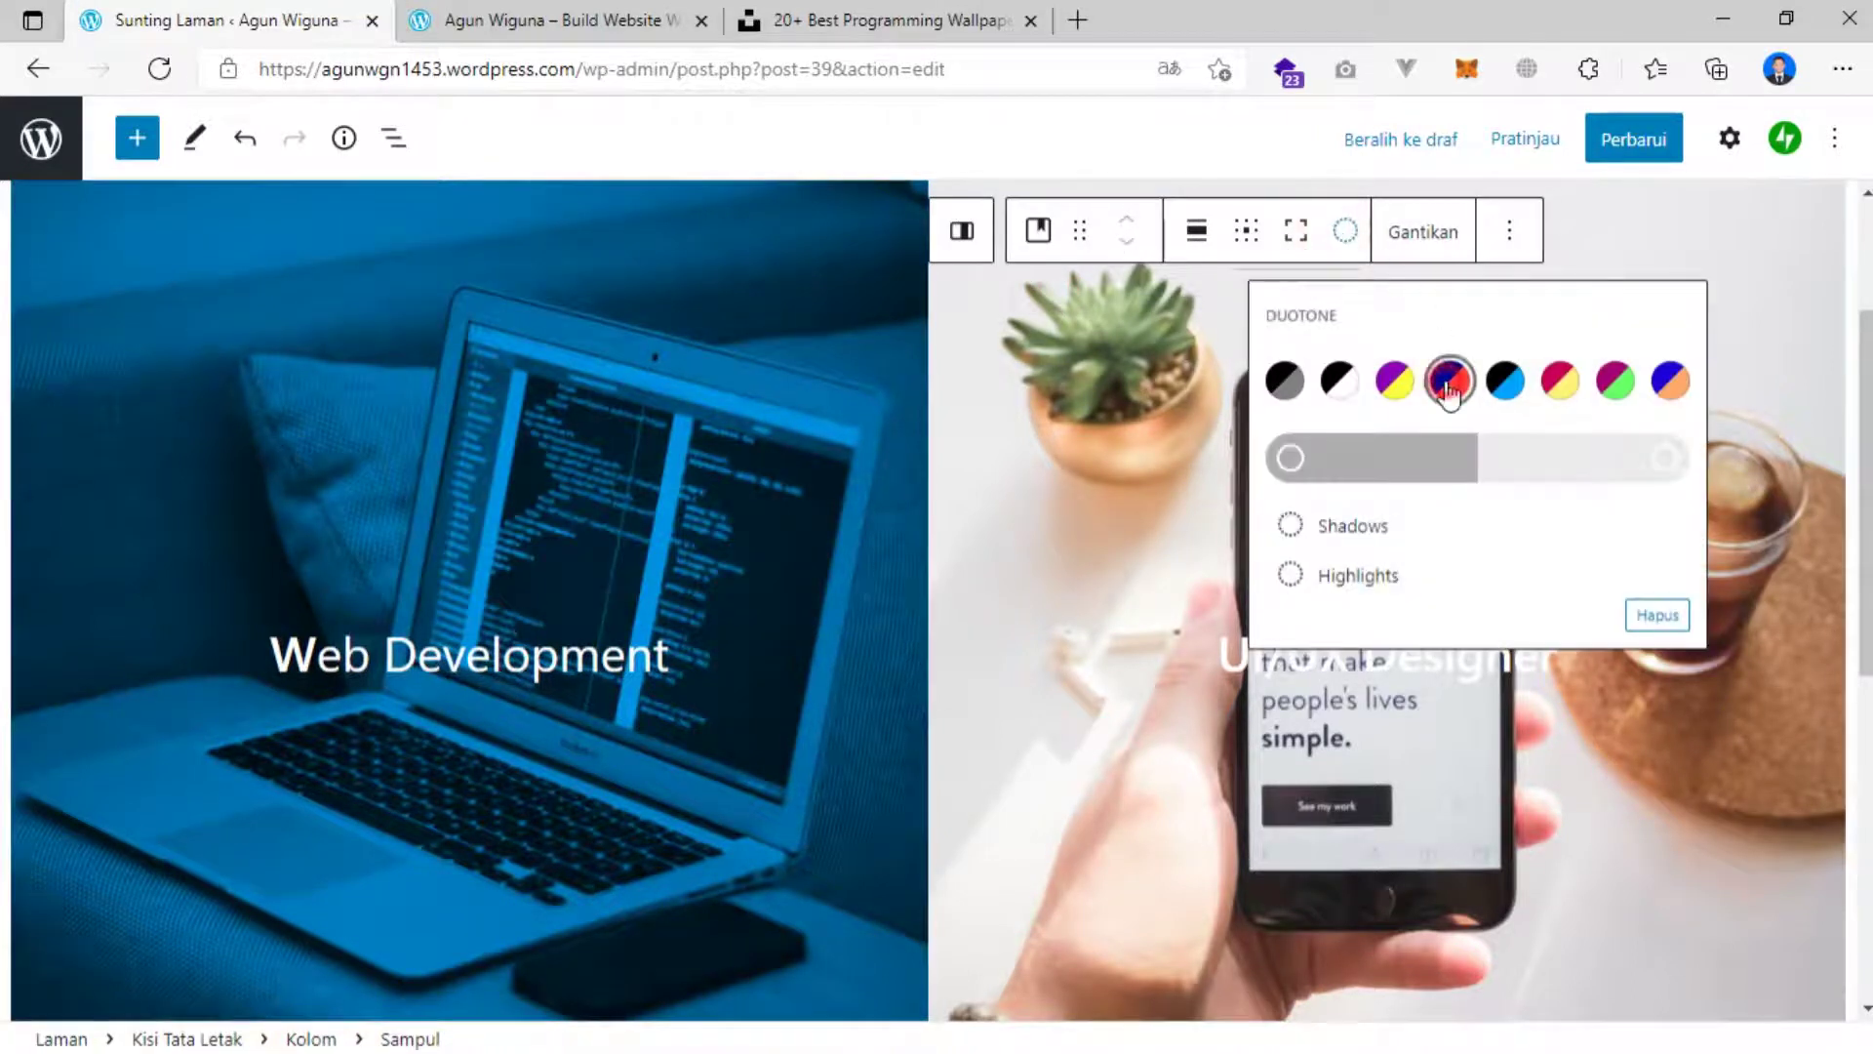
{"action": "left_click", "coordinate": [1443, 380]}
{"action": "scroll", "coordinate": [1171, 410], "scroll_direction": "up", "scroll_amount": 3}
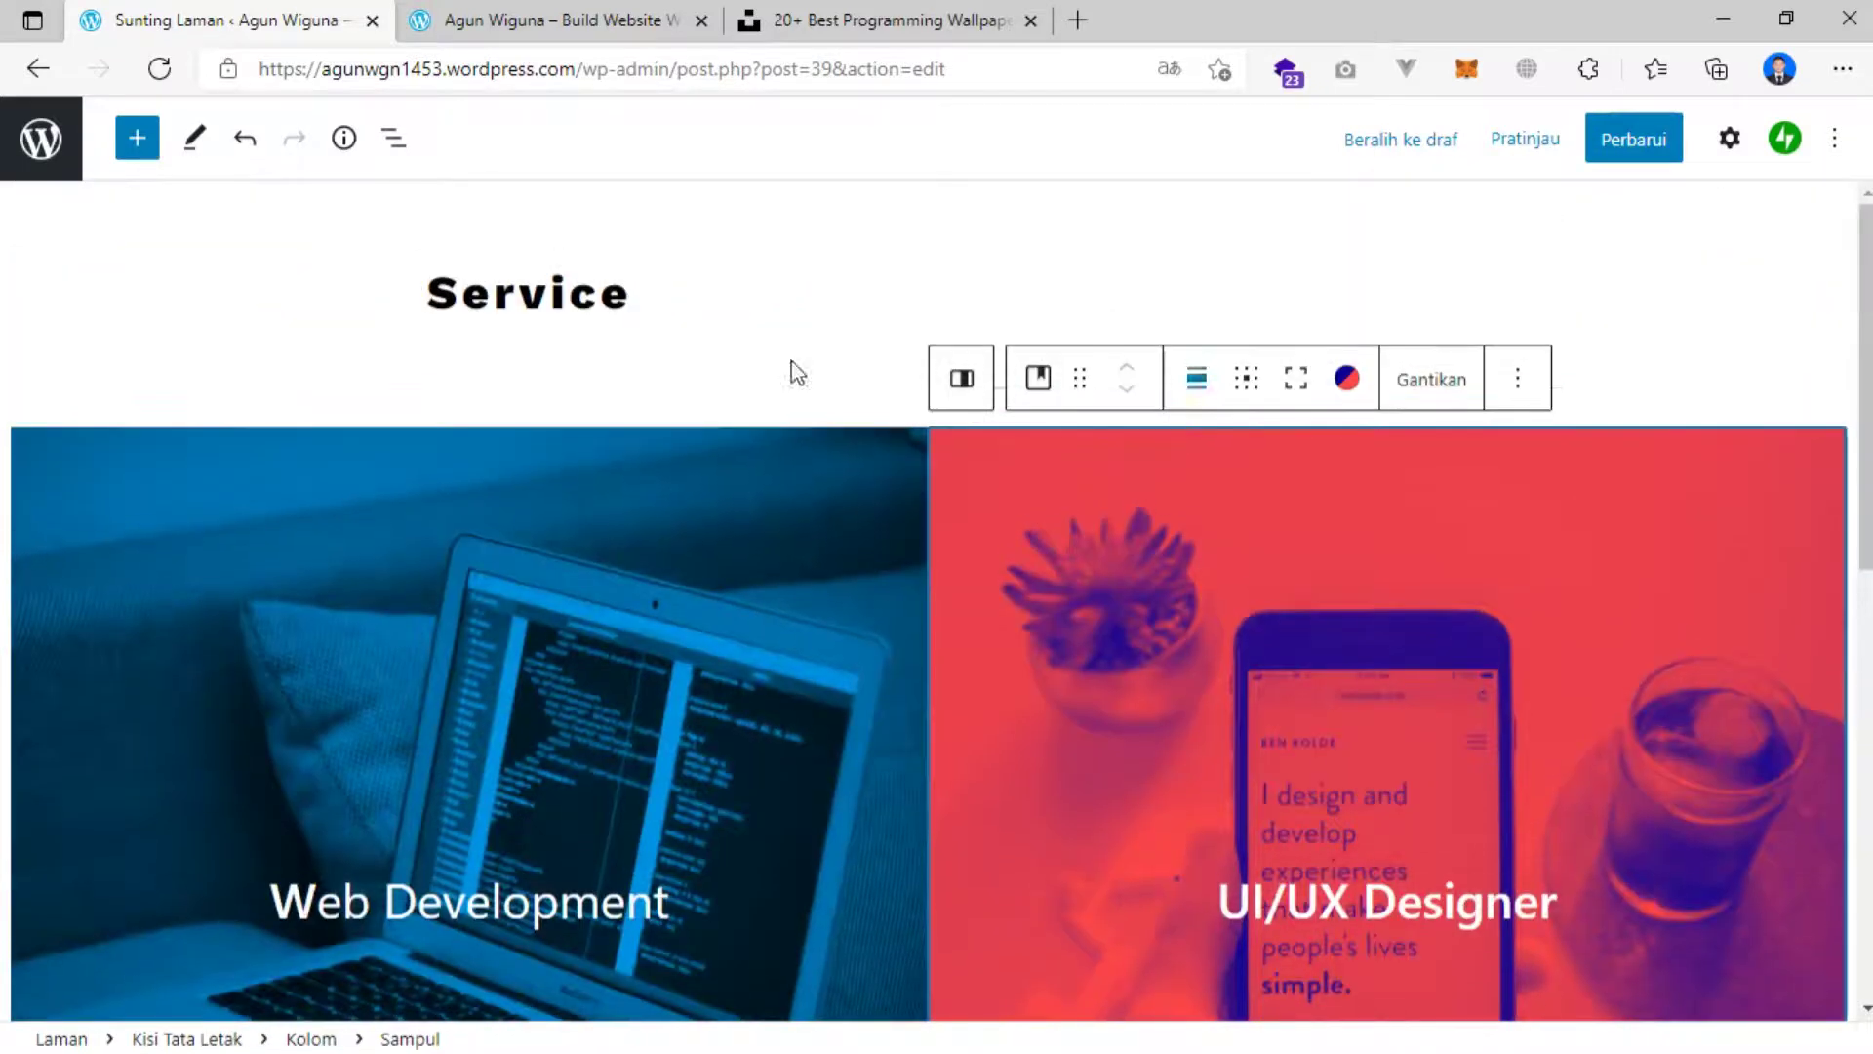
Save the page with the recoloured Web Development and UI/UX Designer covers.
{"action": "left_click", "coordinate": [733, 374]}
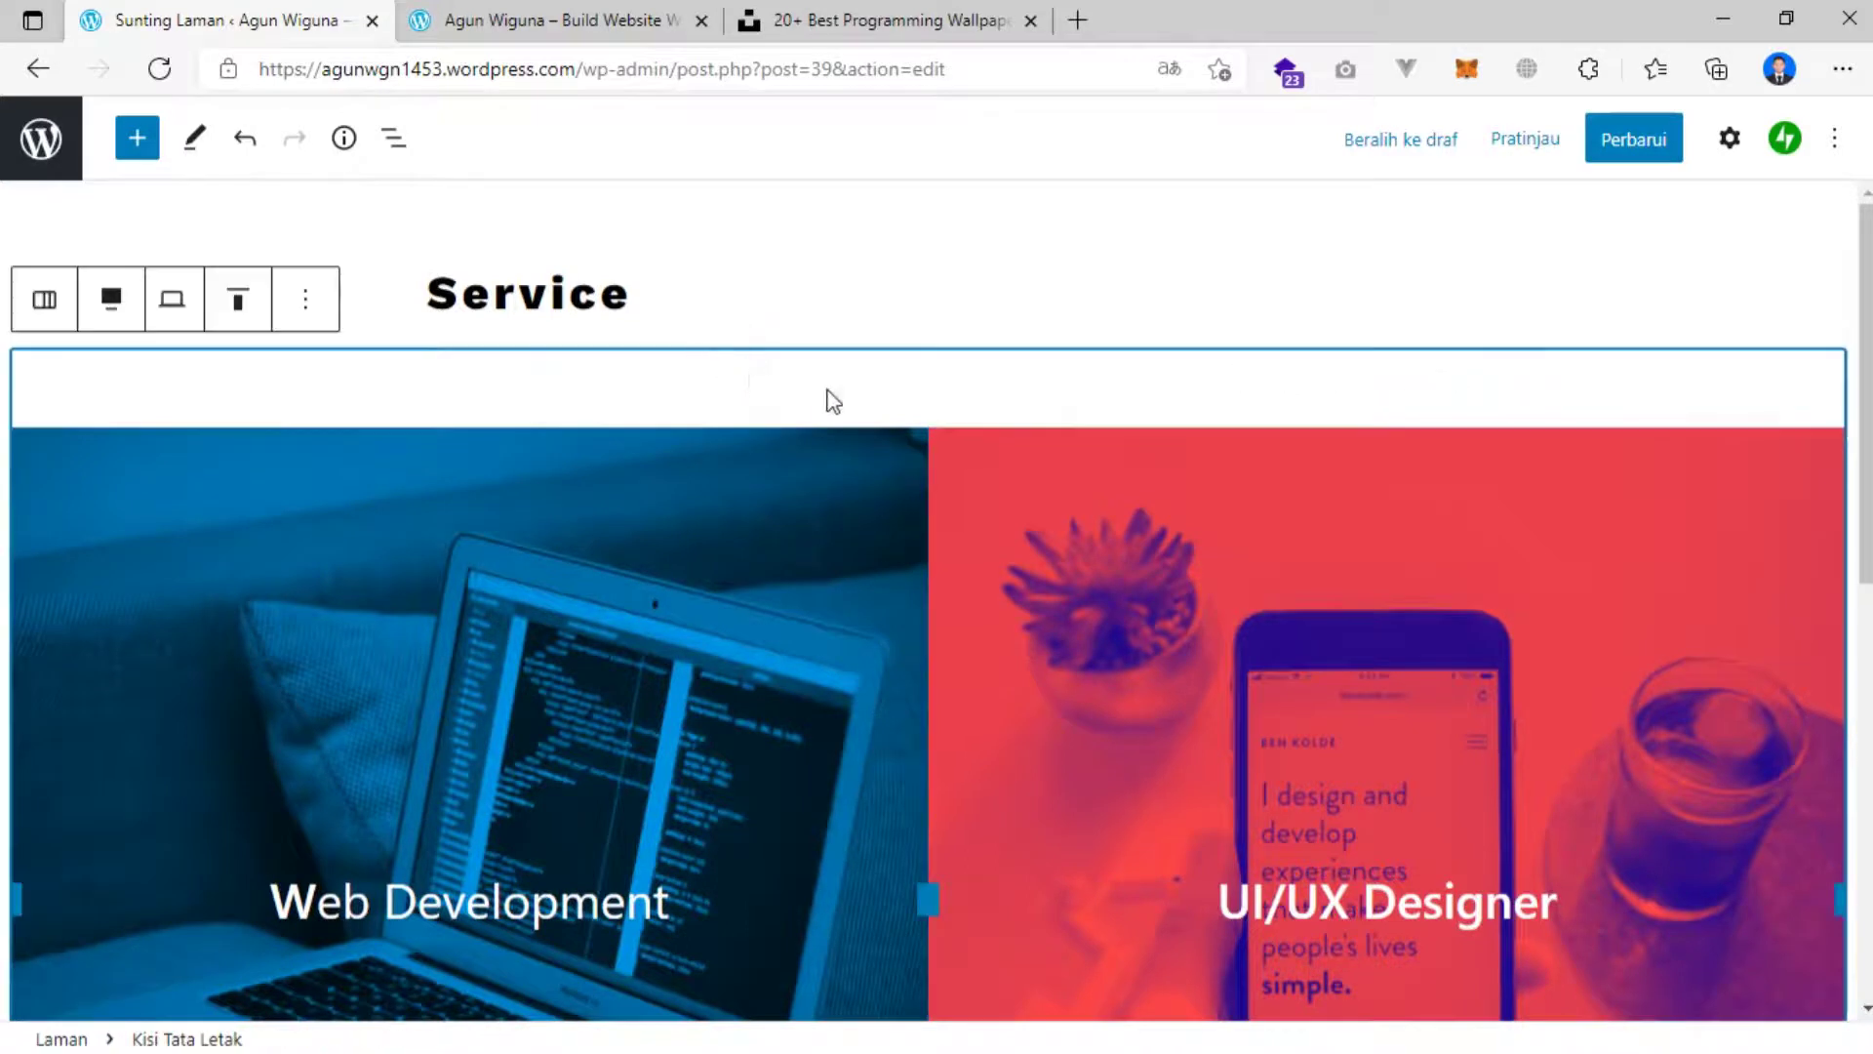
{"action": "scroll", "coordinate": [810, 391], "scroll_direction": "down", "scroll_amount": 7}
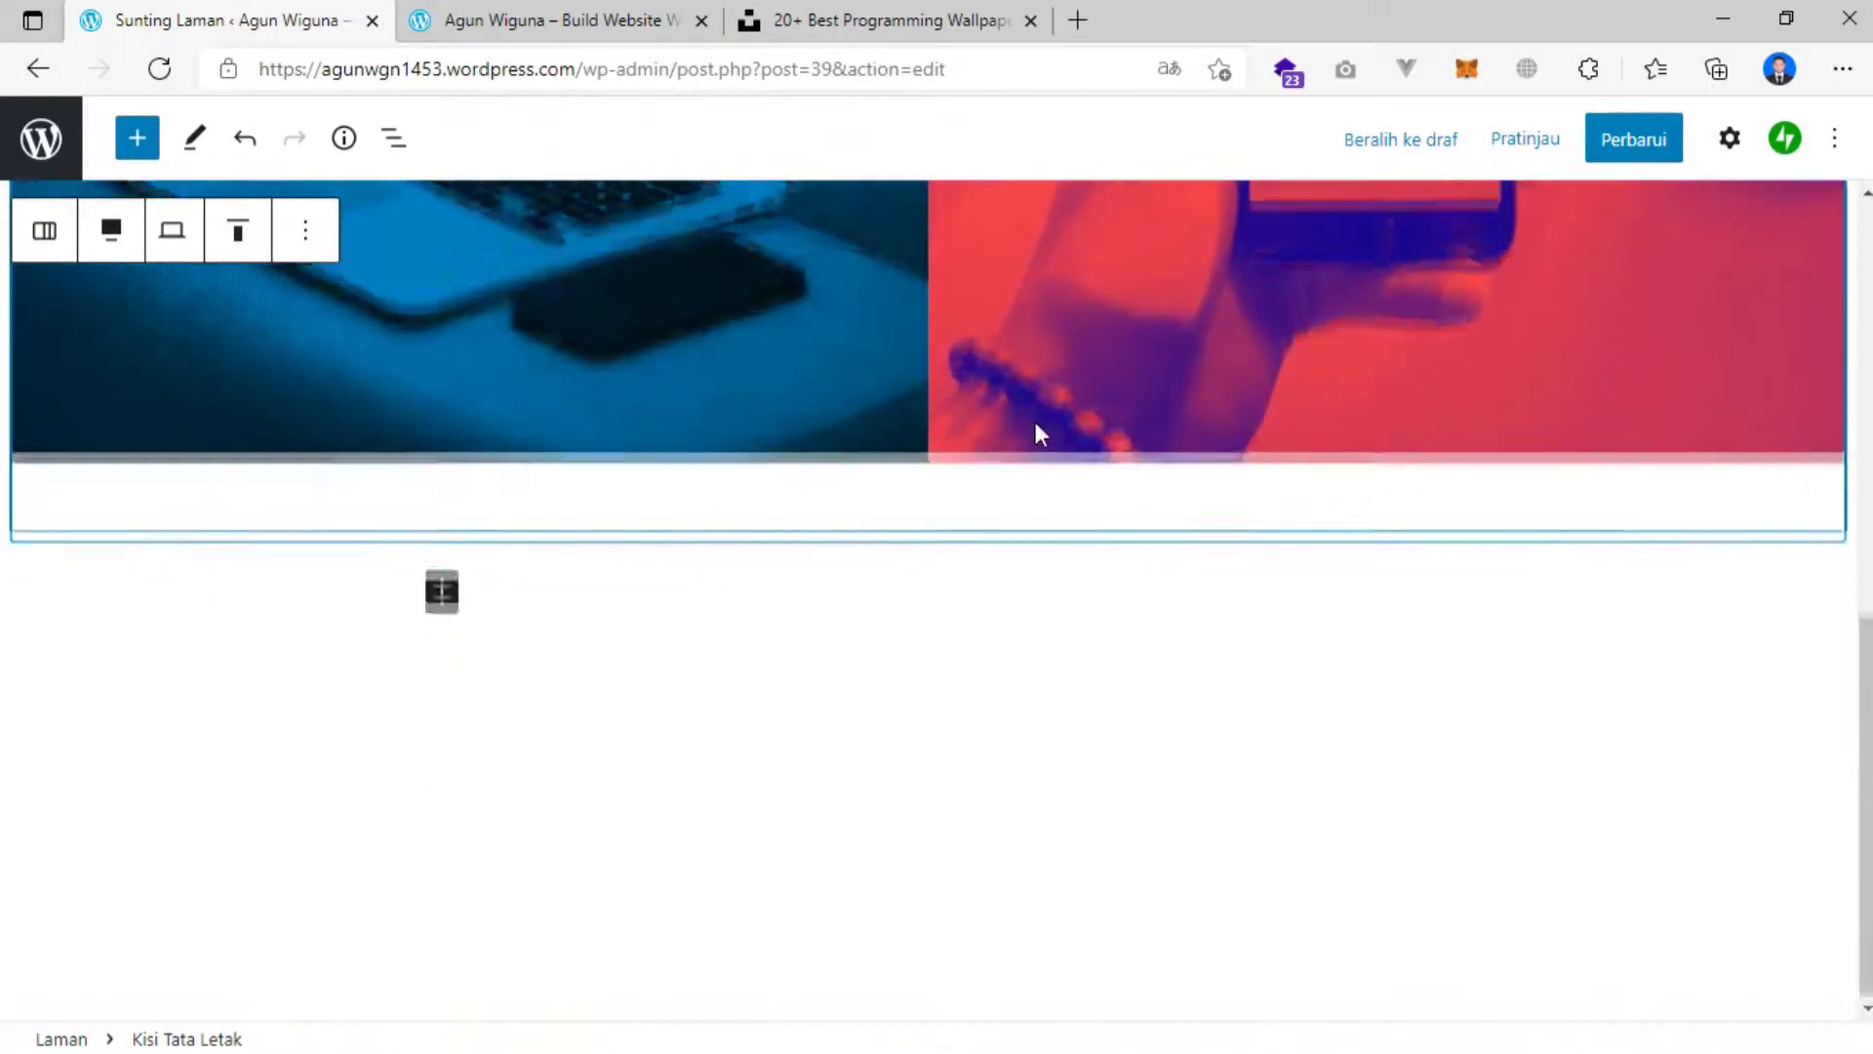
{"action": "scroll", "coordinate": [1053, 419], "scroll_direction": "up", "scroll_amount": 7}
{"action": "scroll", "coordinate": [908, 366], "scroll_direction": "down", "scroll_amount": 3}
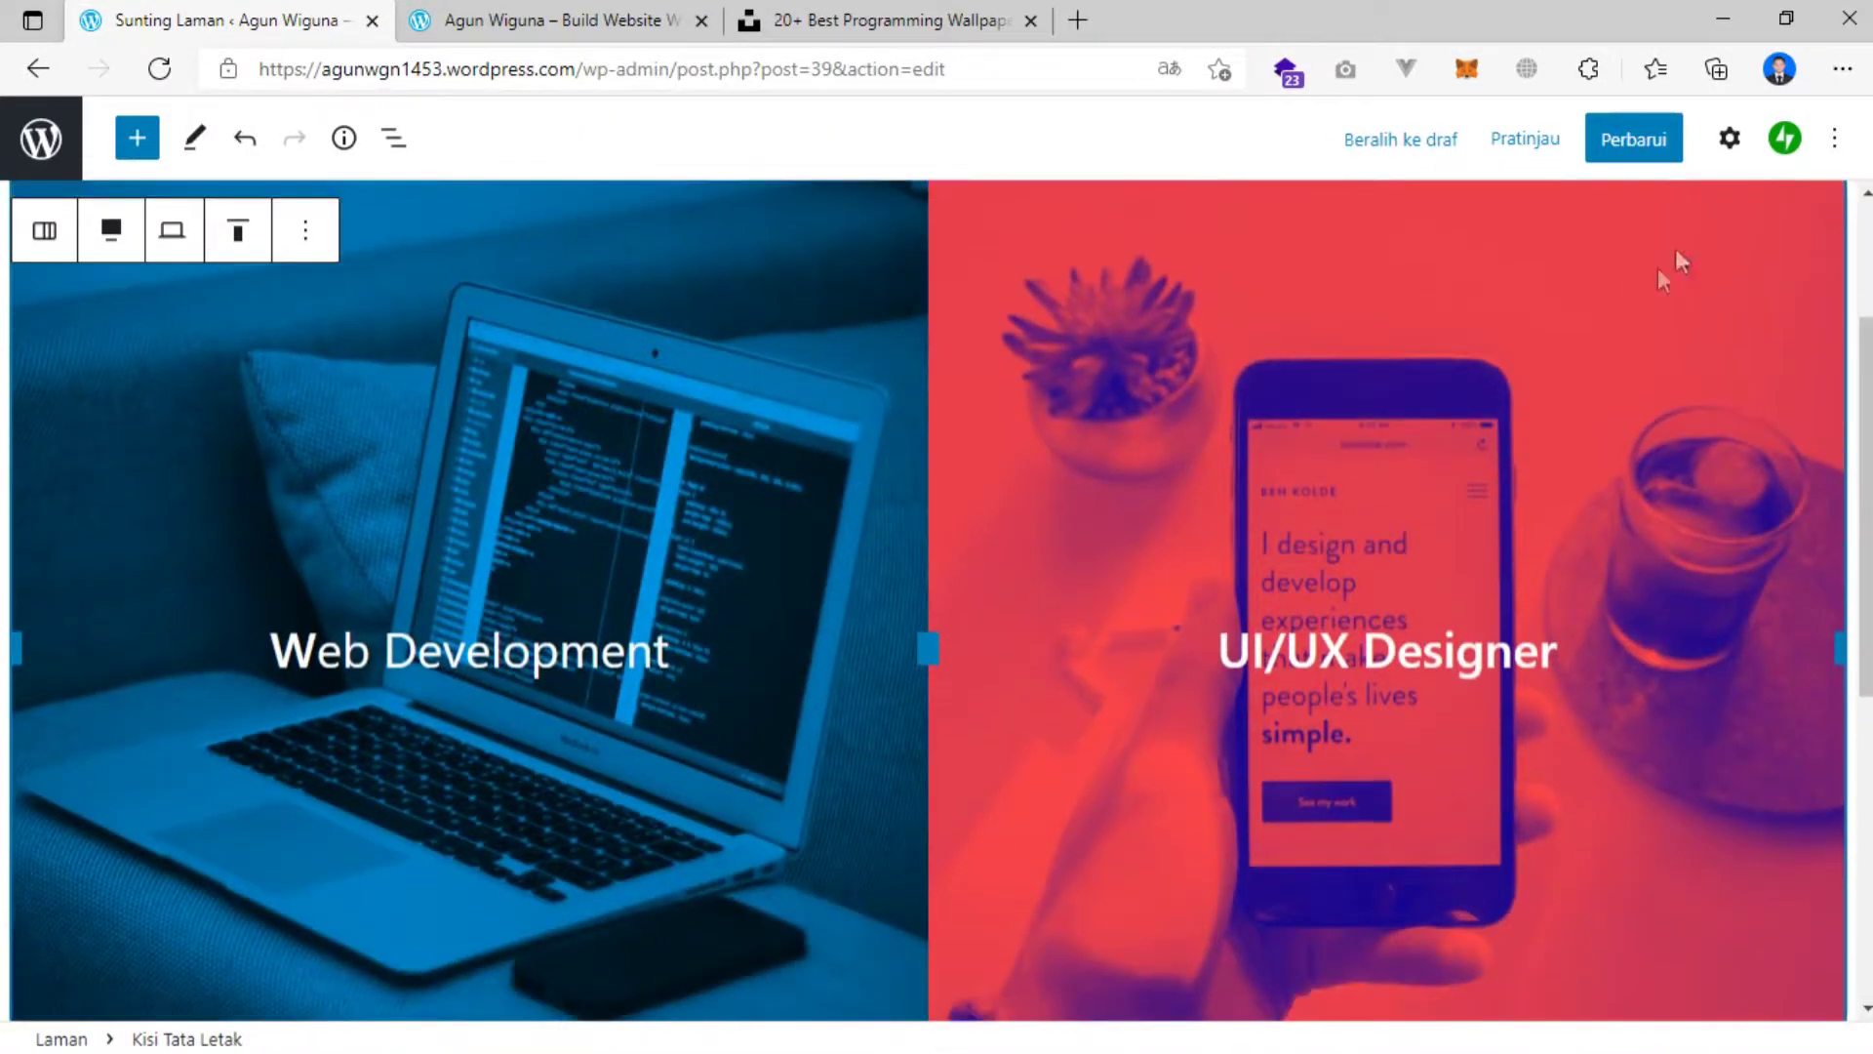
{"action": "left_click", "coordinate": [1631, 146]}
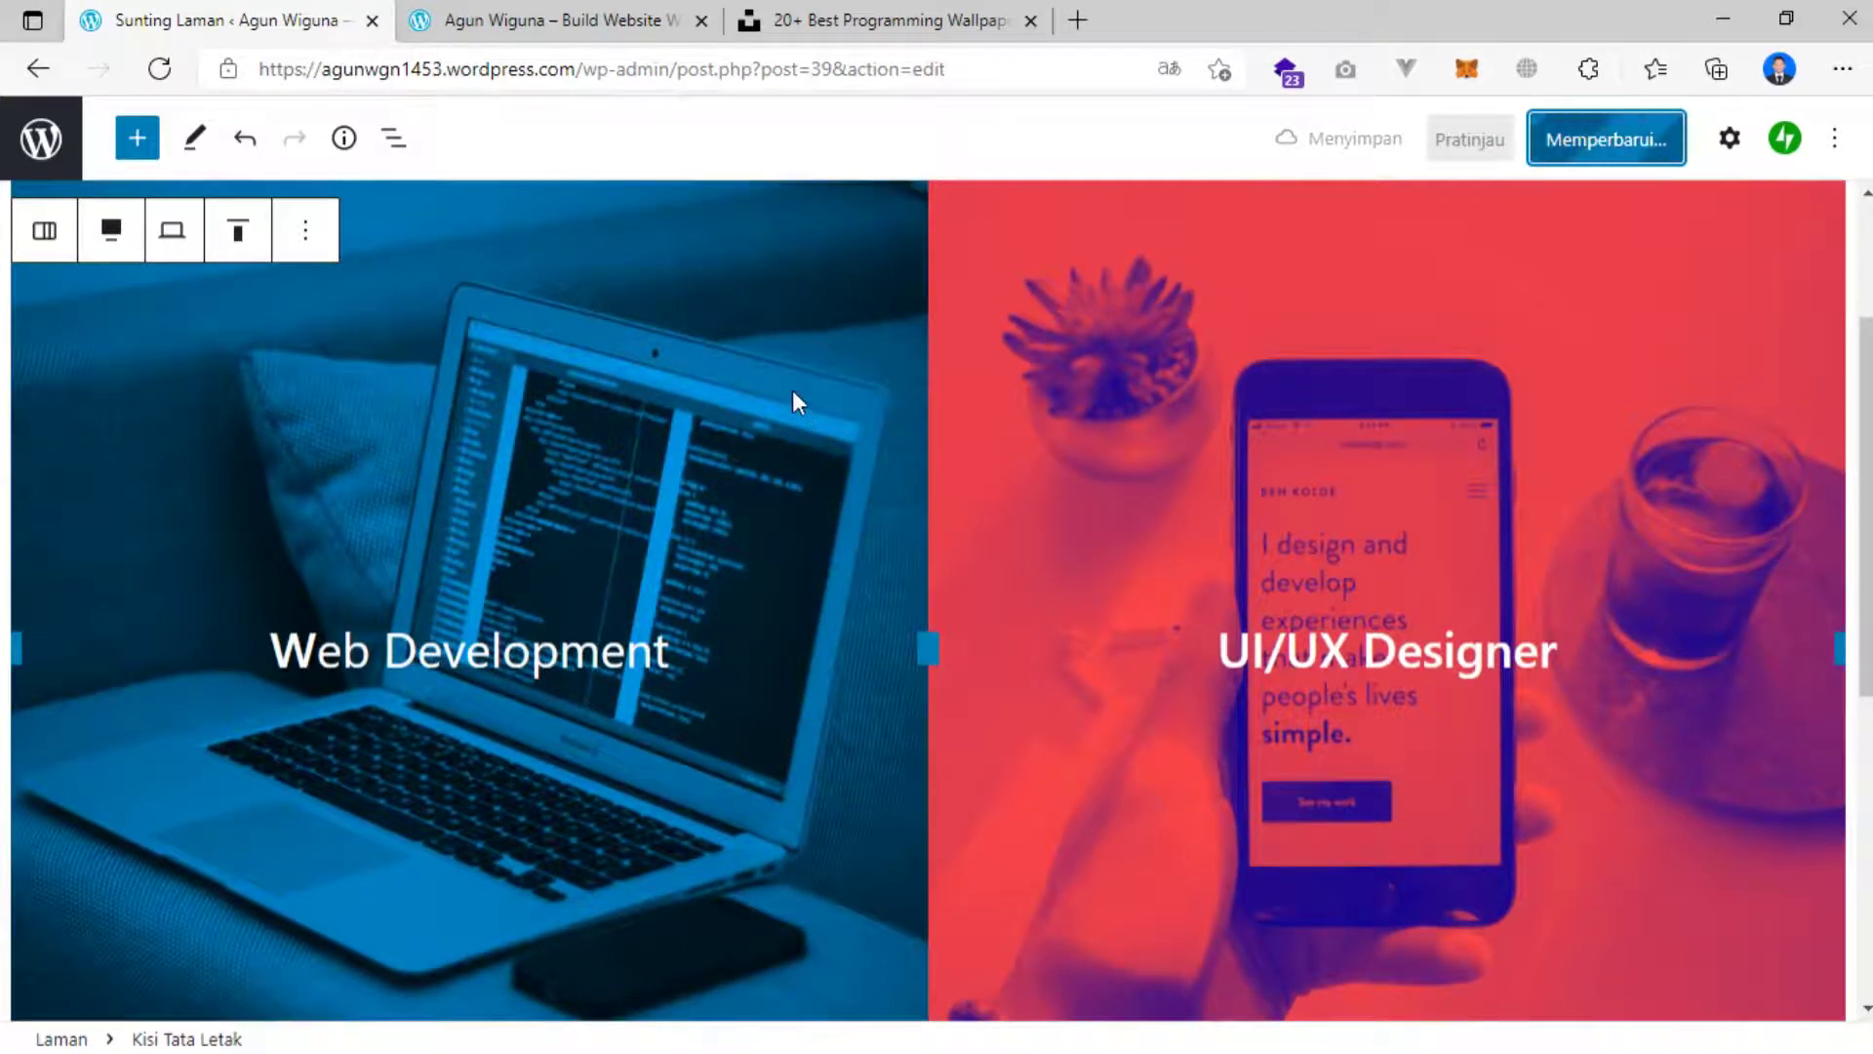
Reload the live site, dismiss the translation offer, and review the tinted Service panels.
{"action": "left_click", "coordinate": [598, 20]}
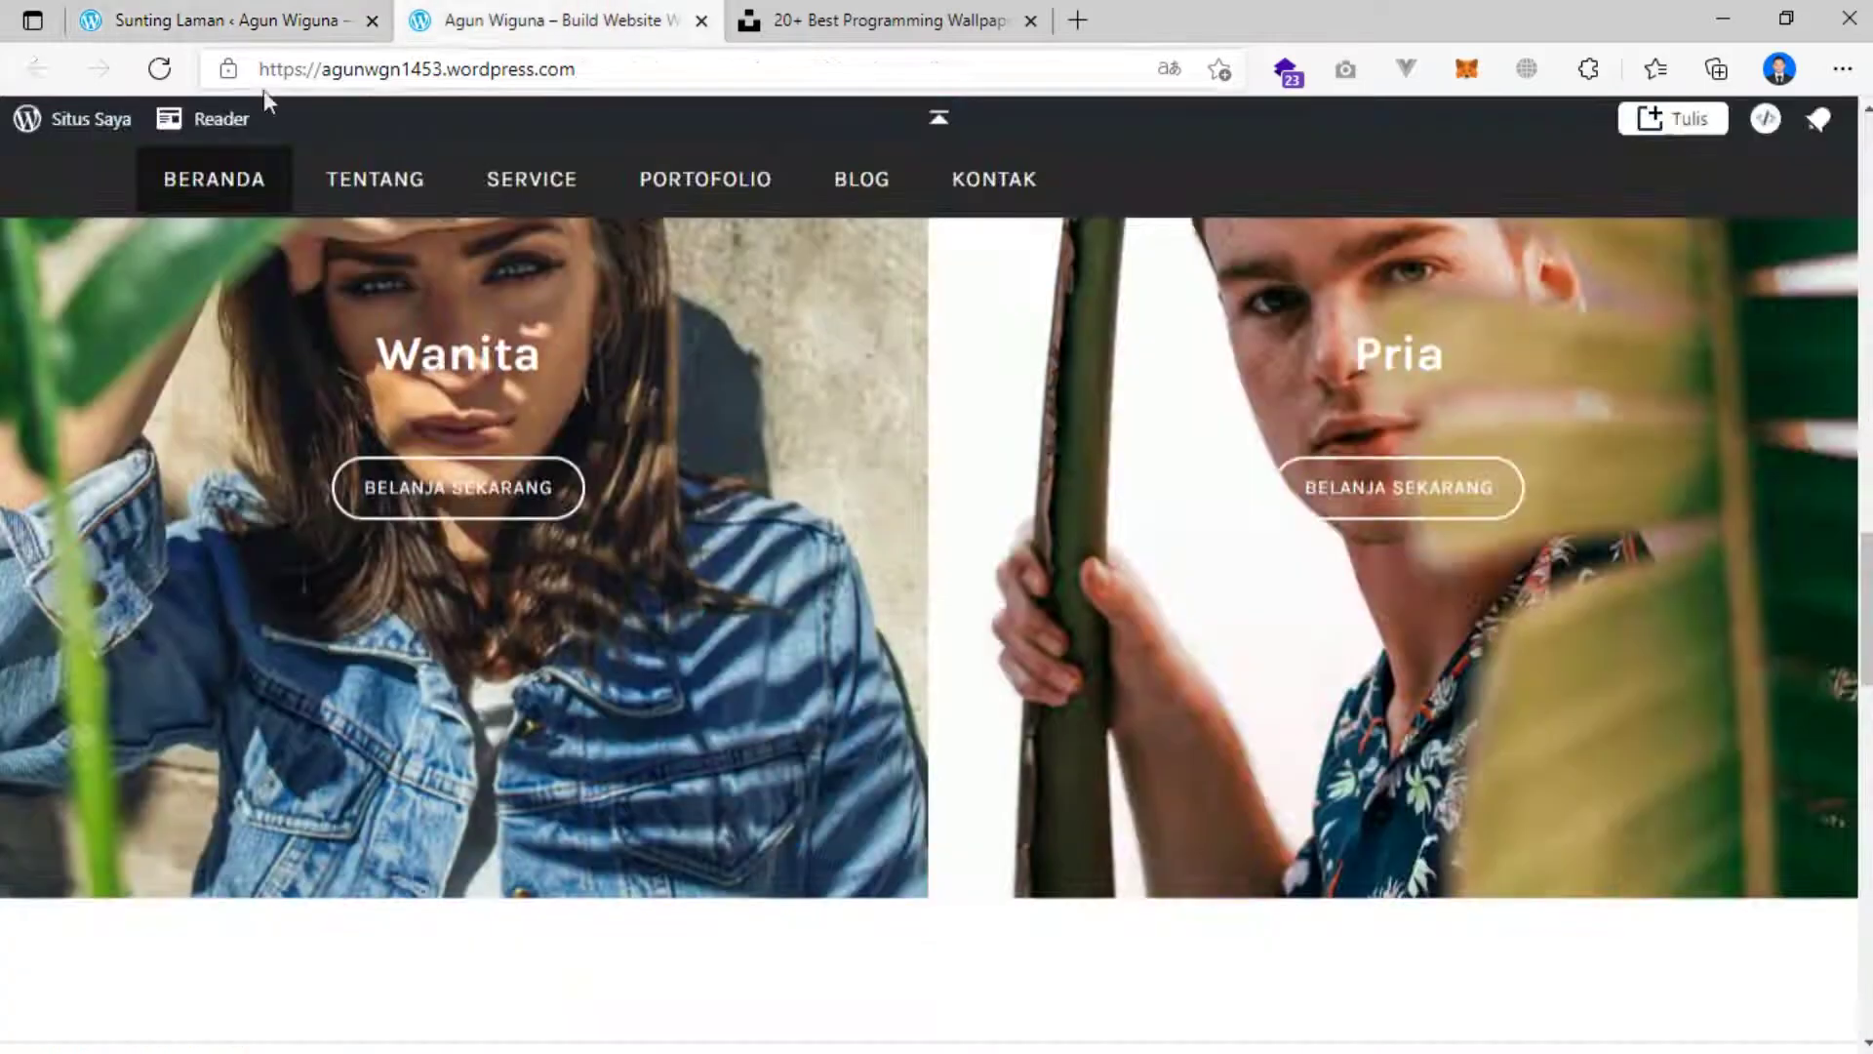
{"action": "left_click", "coordinate": [154, 80]}
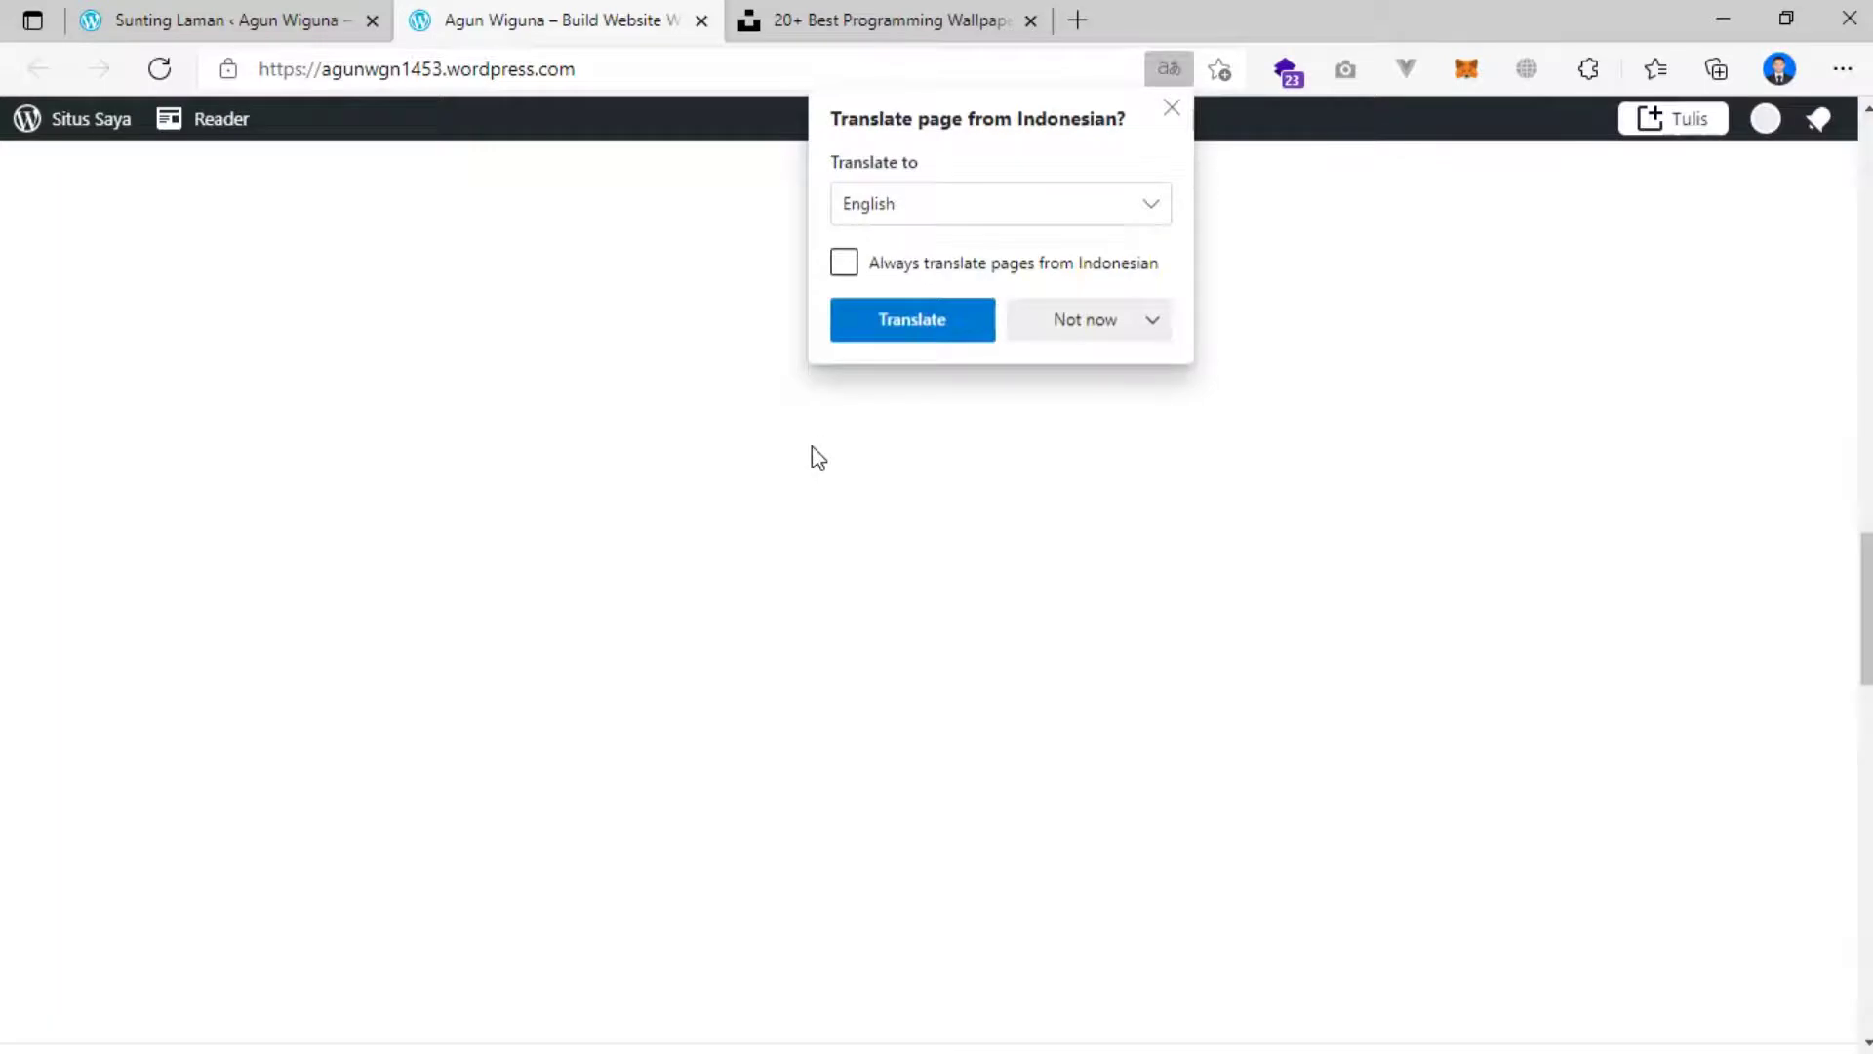
{"action": "left_click", "coordinate": [1171, 110]}
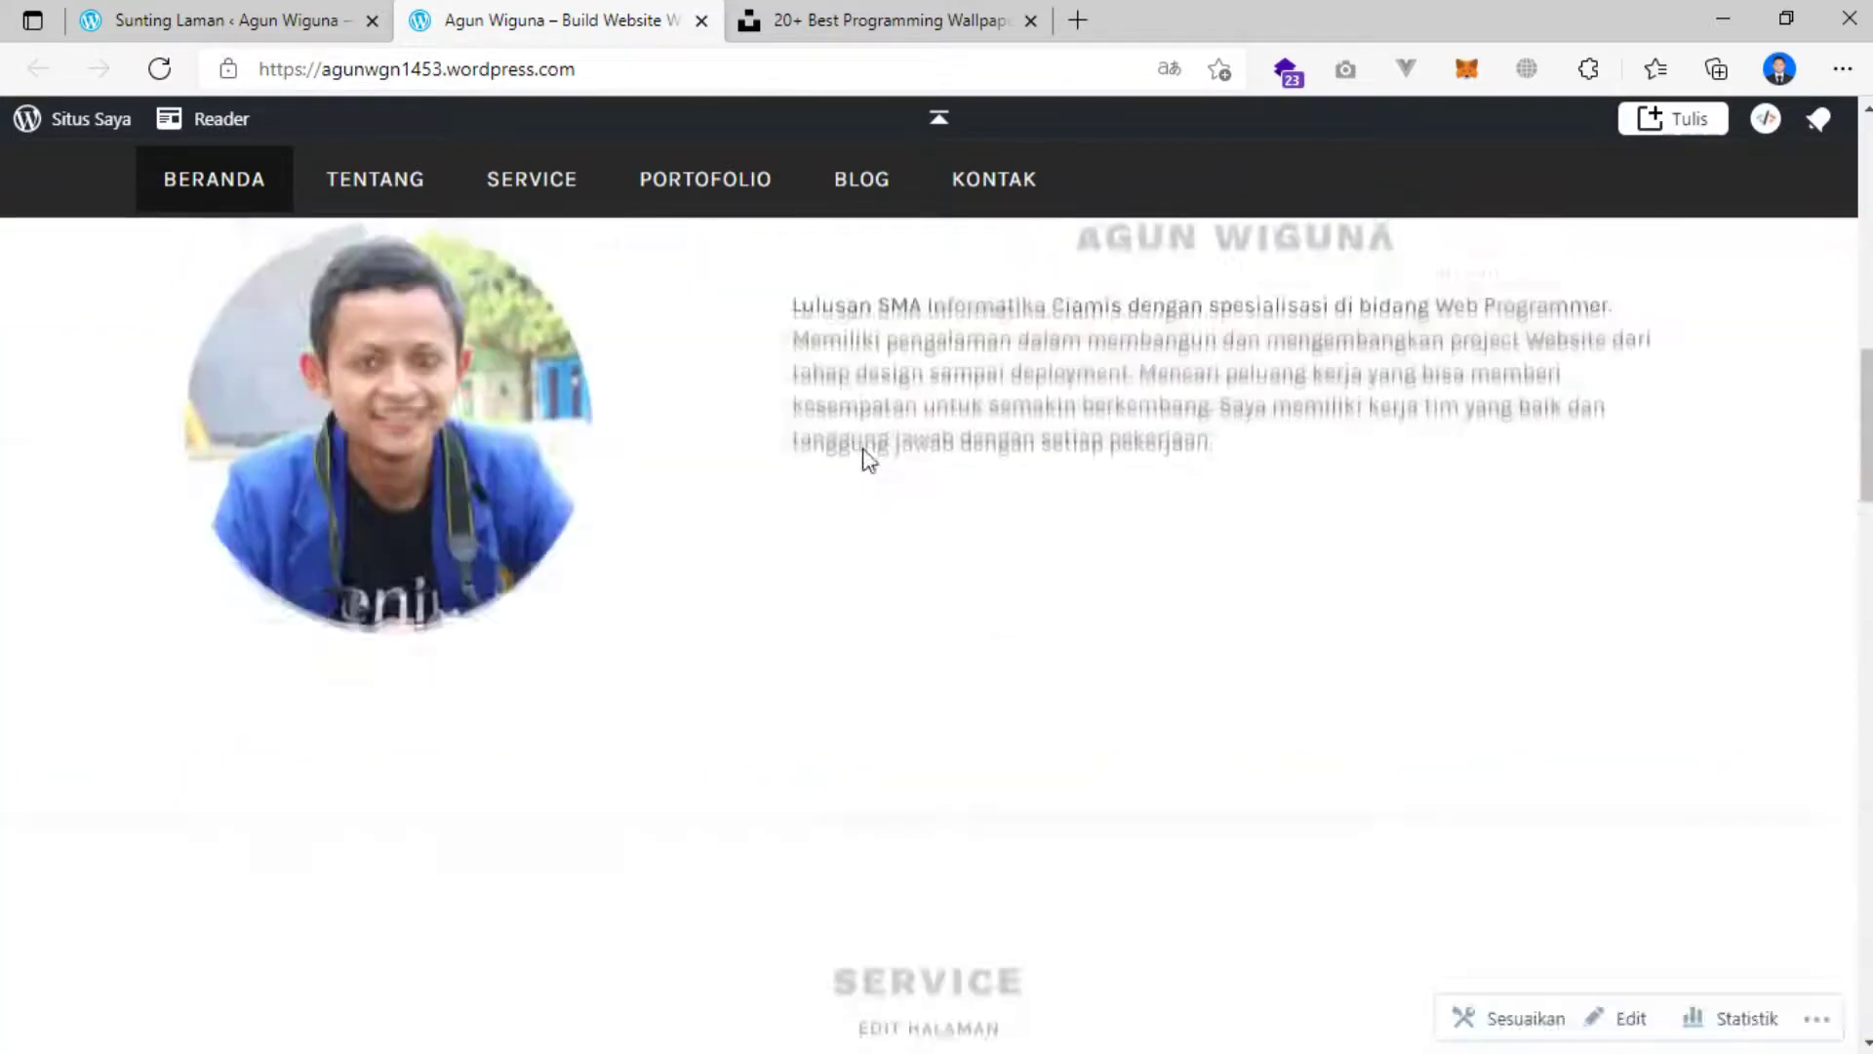
{"action": "scroll", "coordinate": [804, 439], "scroll_direction": "up", "scroll_amount": 8}
{"action": "scroll", "coordinate": [802, 436], "scroll_direction": "down", "scroll_amount": 11}
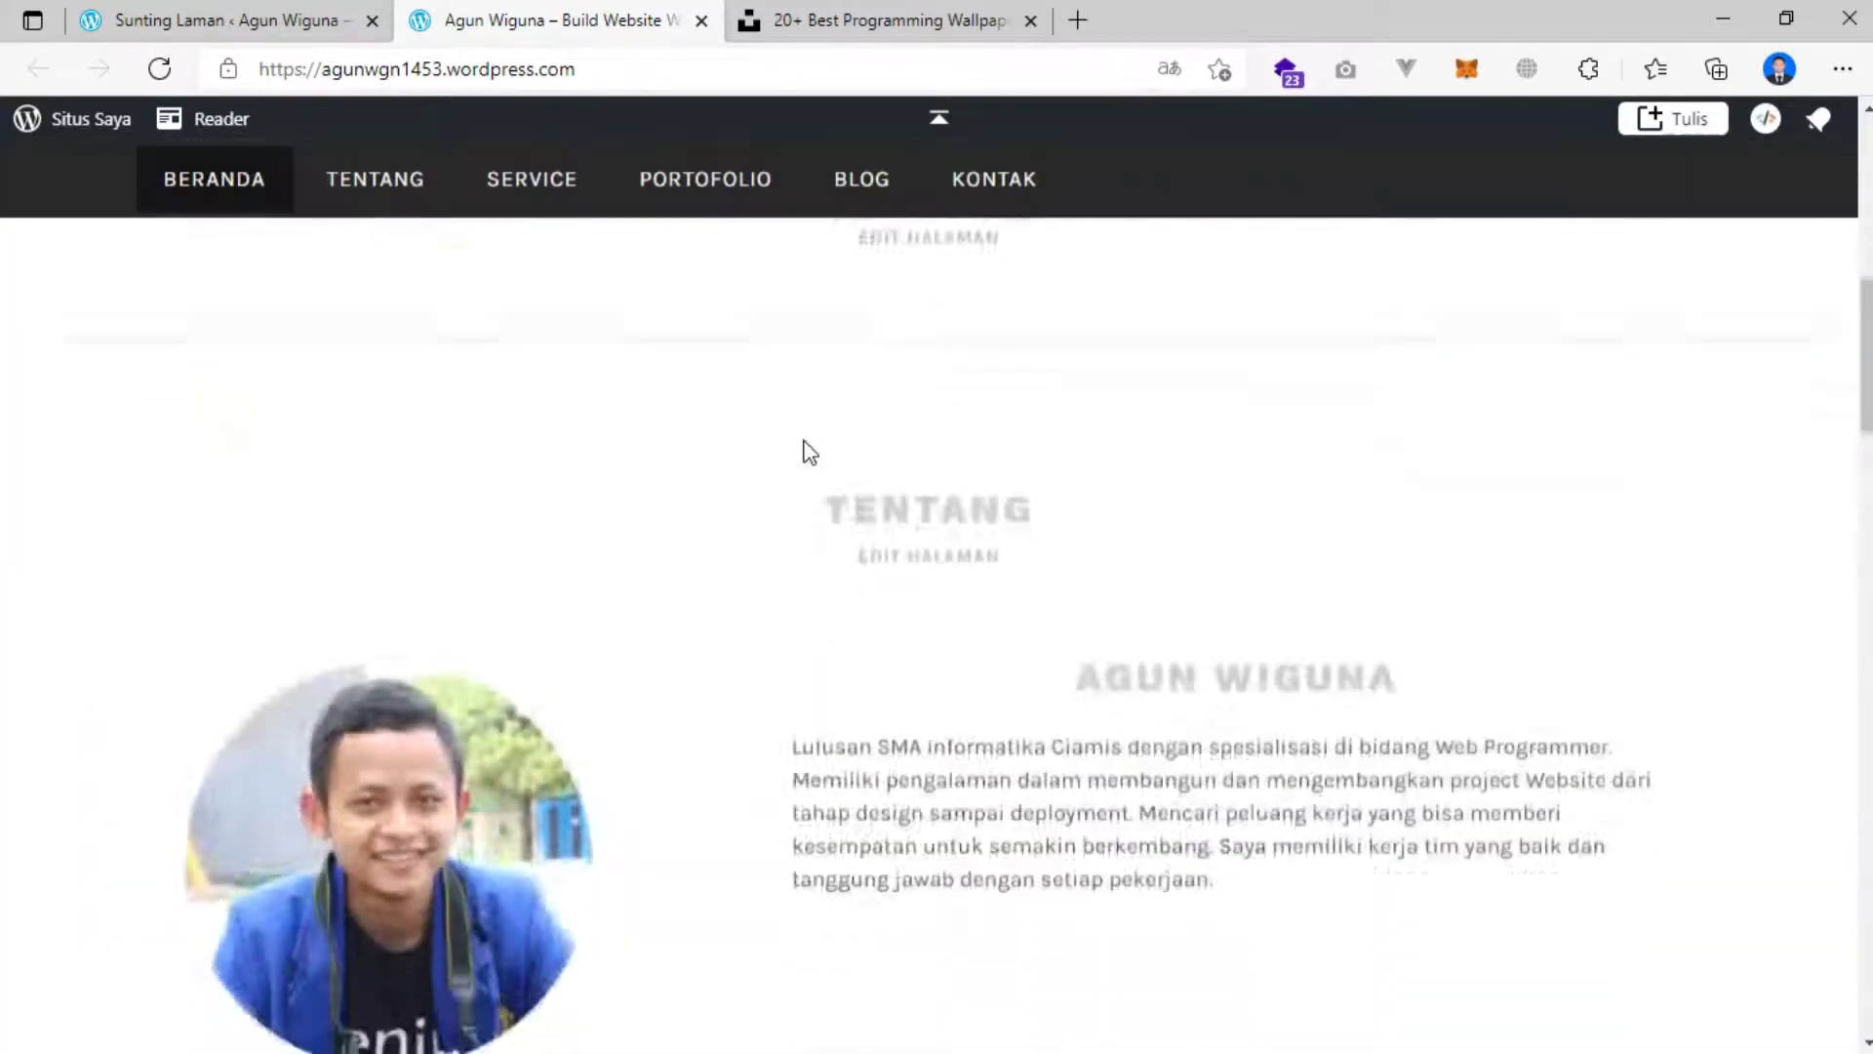
{"action": "scroll", "coordinate": [795, 436], "scroll_direction": "down", "scroll_amount": 10}
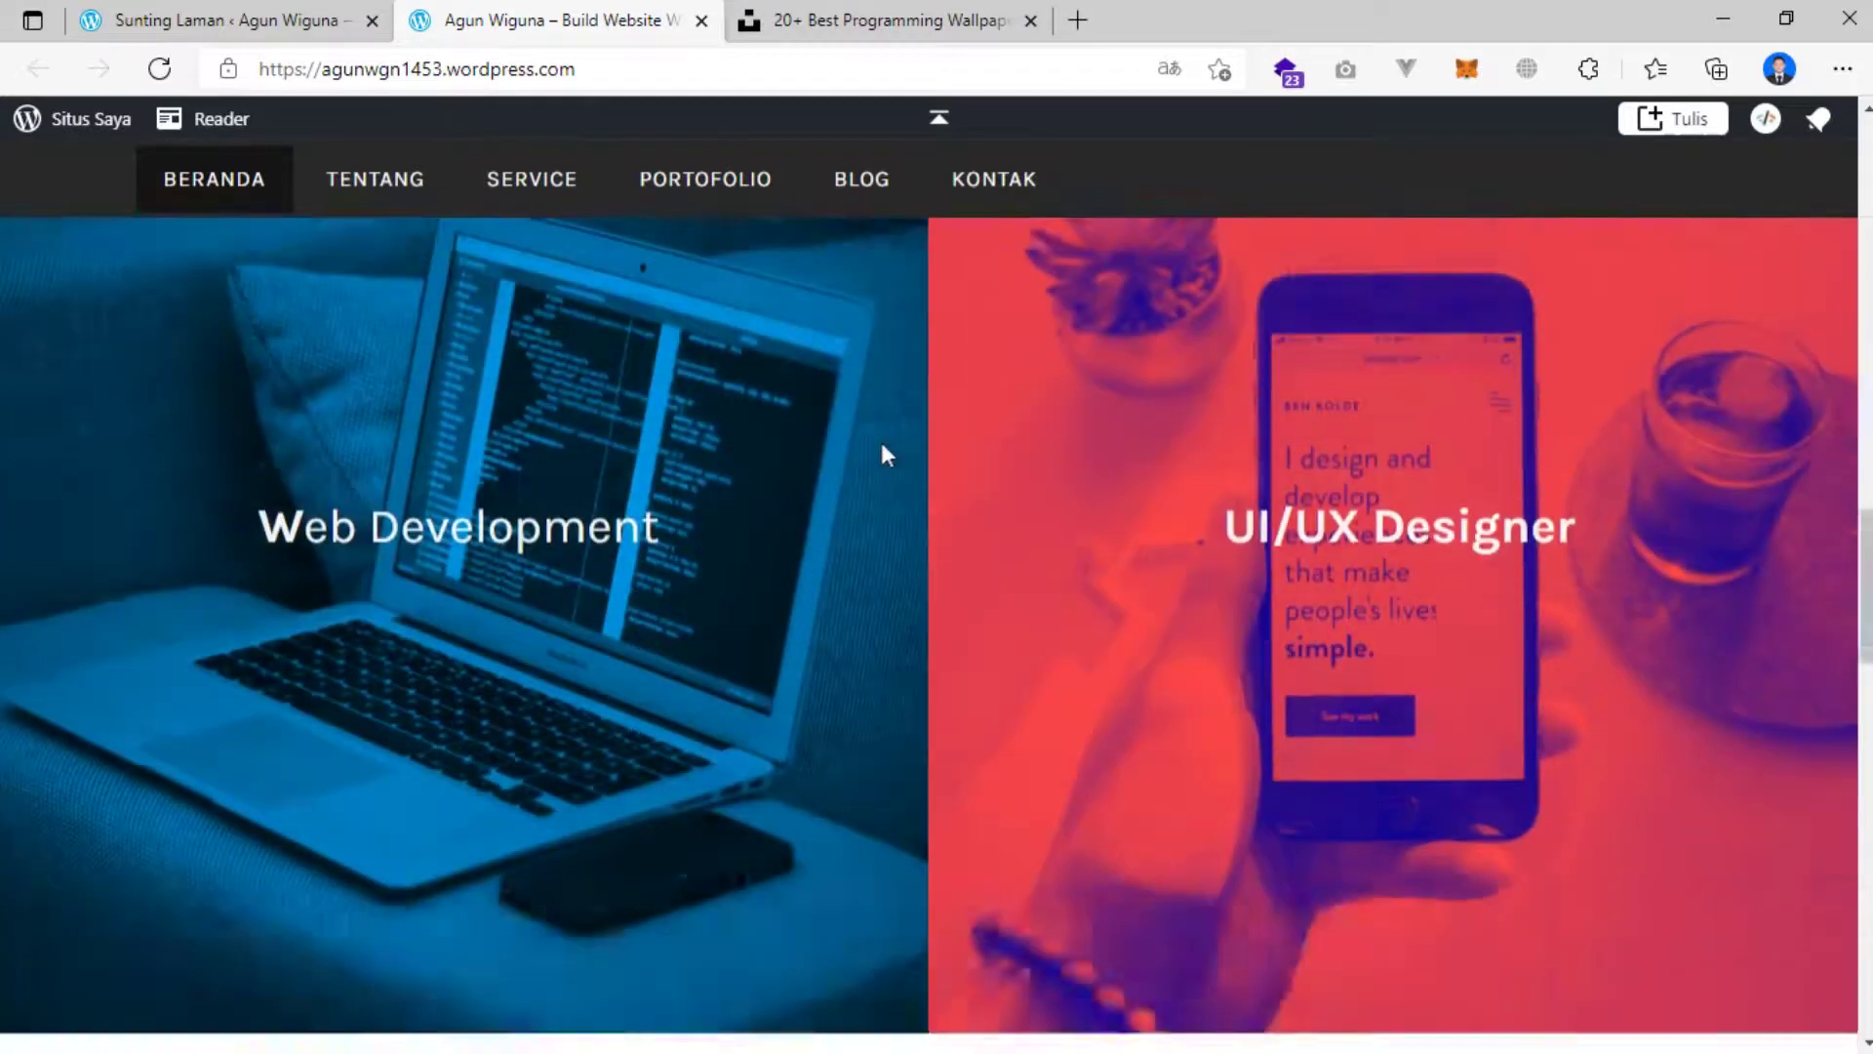
{"action": "scroll", "coordinate": [878, 449], "scroll_direction": "down", "scroll_amount": 5}
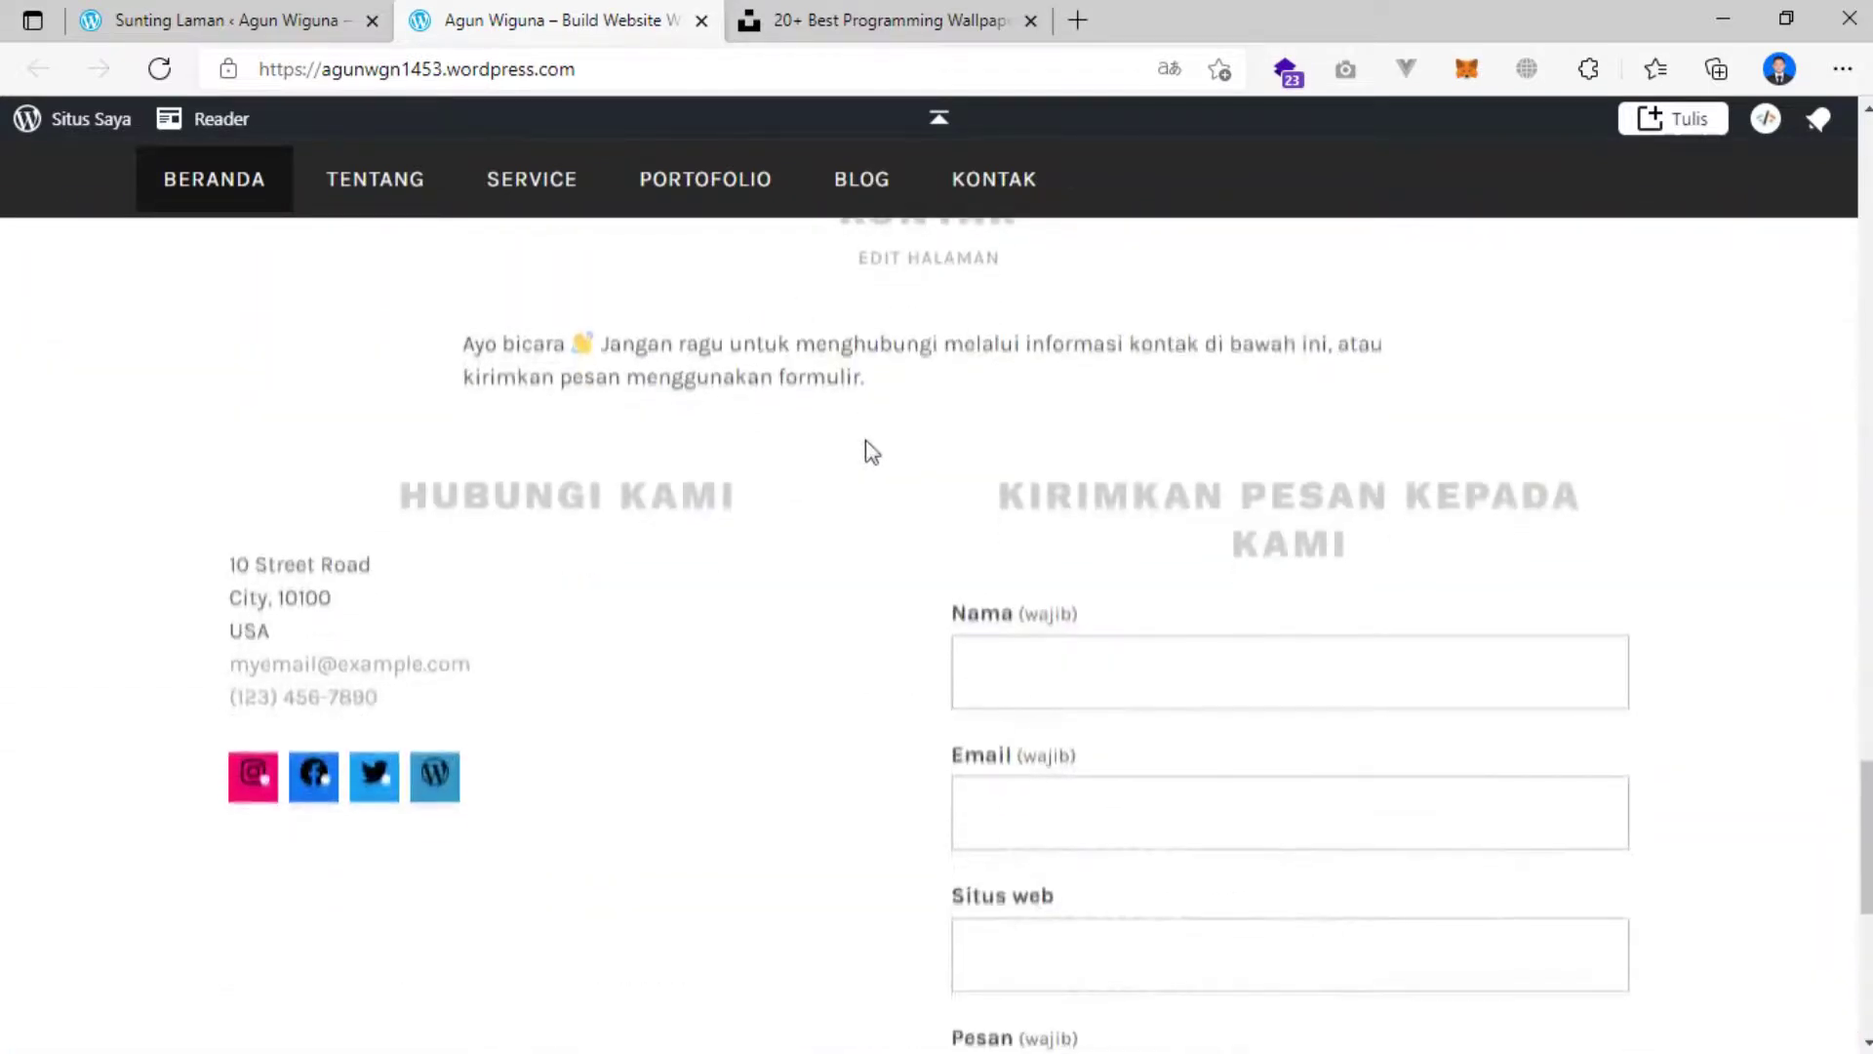
{"action": "scroll", "coordinate": [873, 455], "scroll_direction": "up", "scroll_amount": 4}
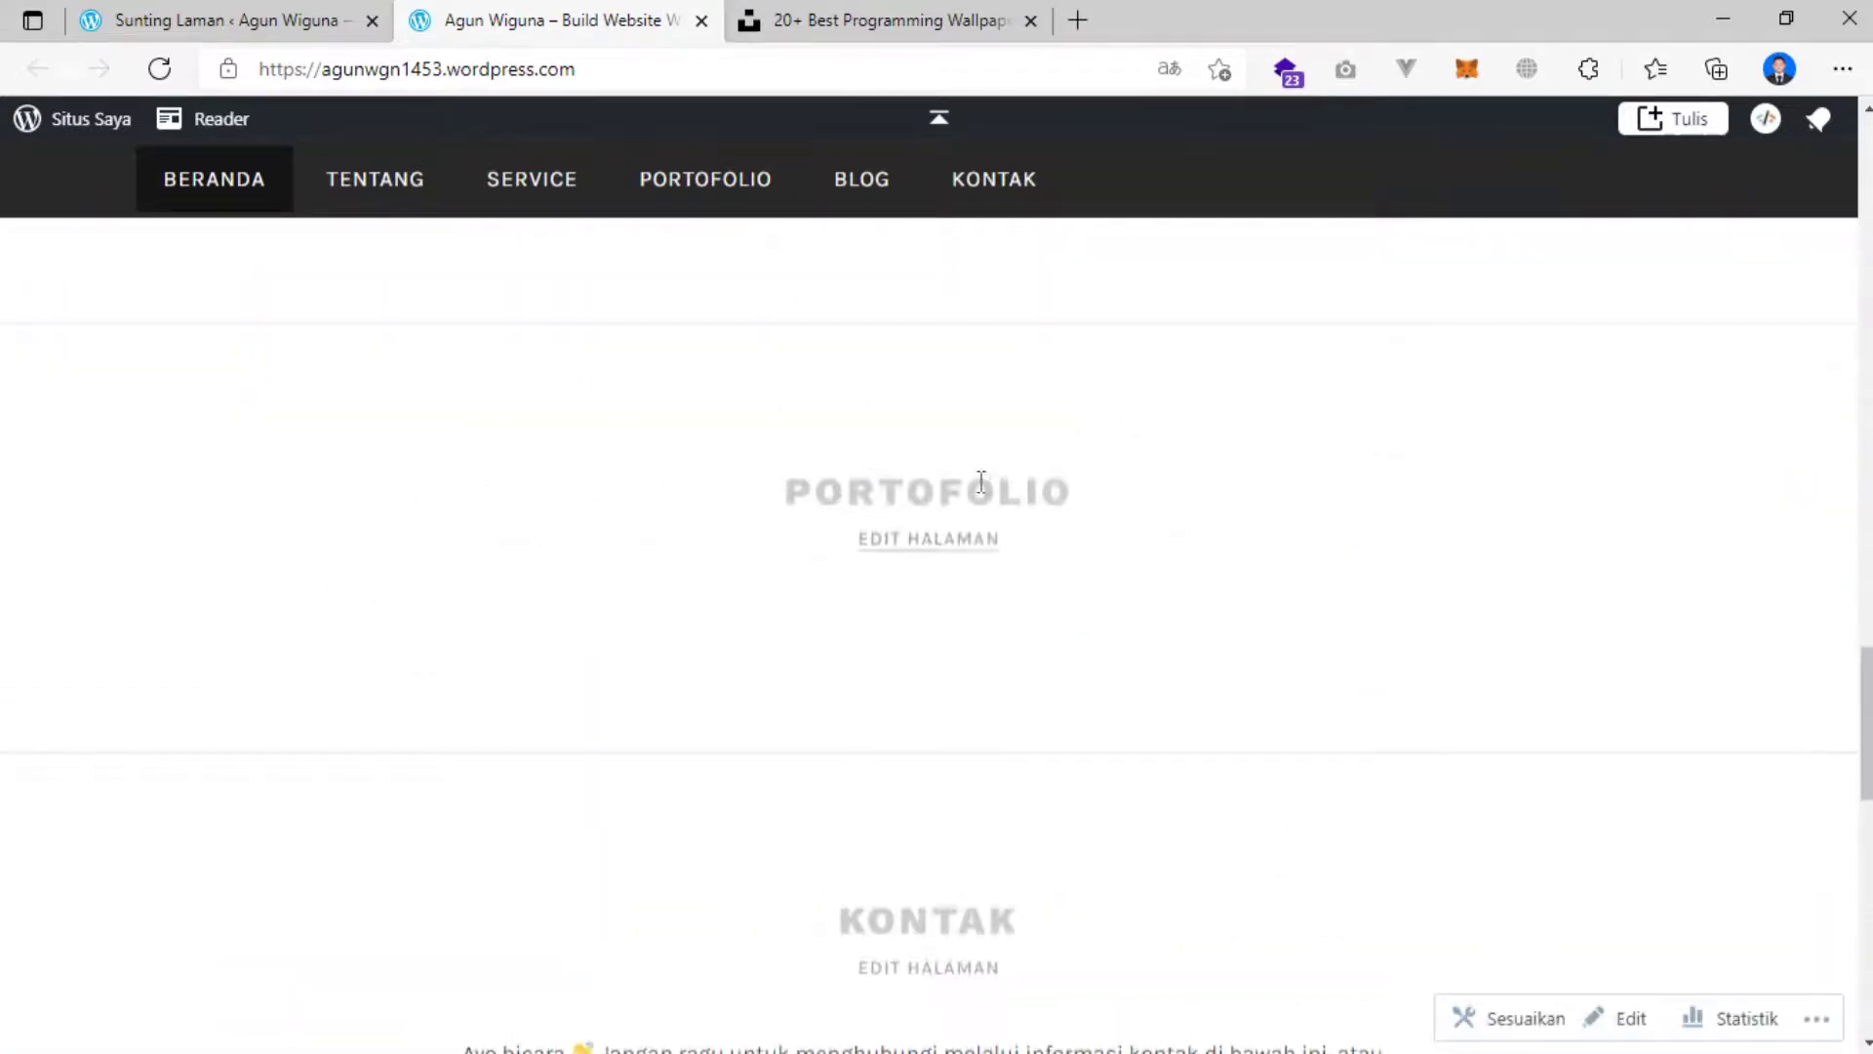
{"action": "scroll", "coordinate": [773, 503], "scroll_direction": "up", "scroll_amount": 10}
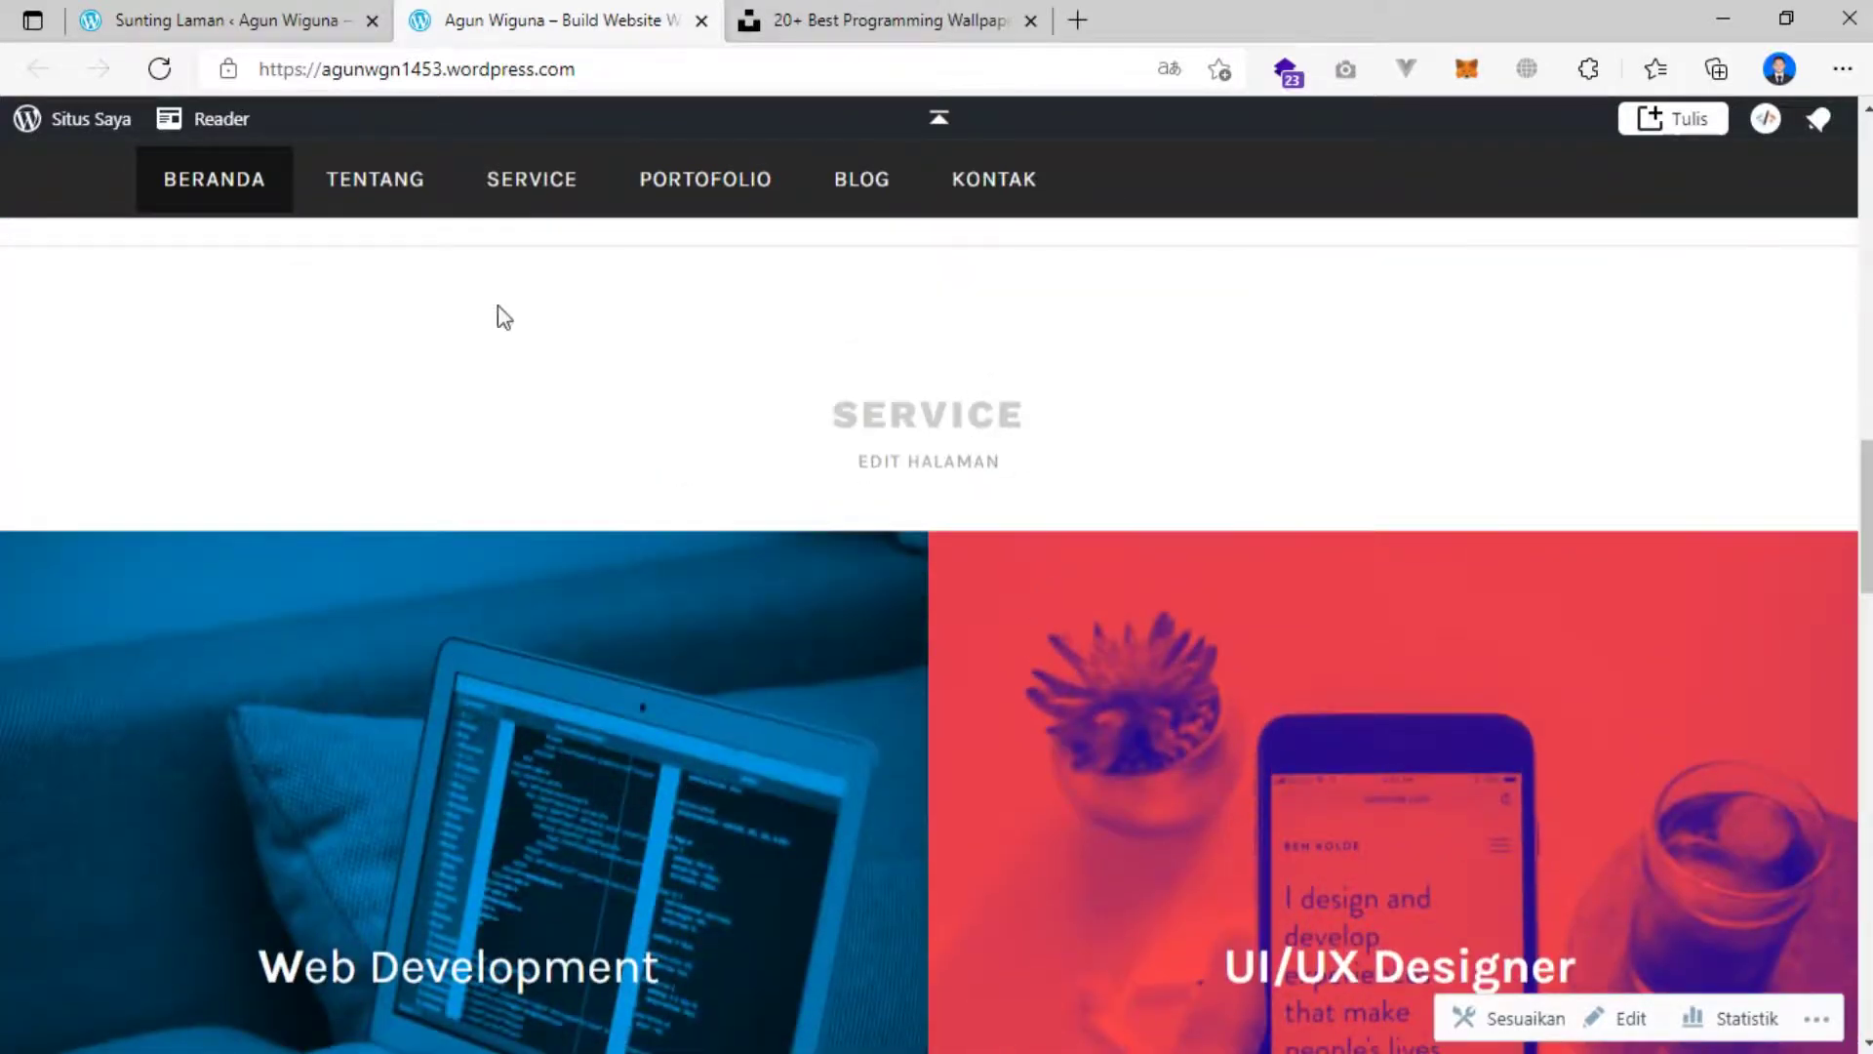
{"action": "scroll", "coordinate": [496, 352], "scroll_direction": "down", "scroll_amount": 10}
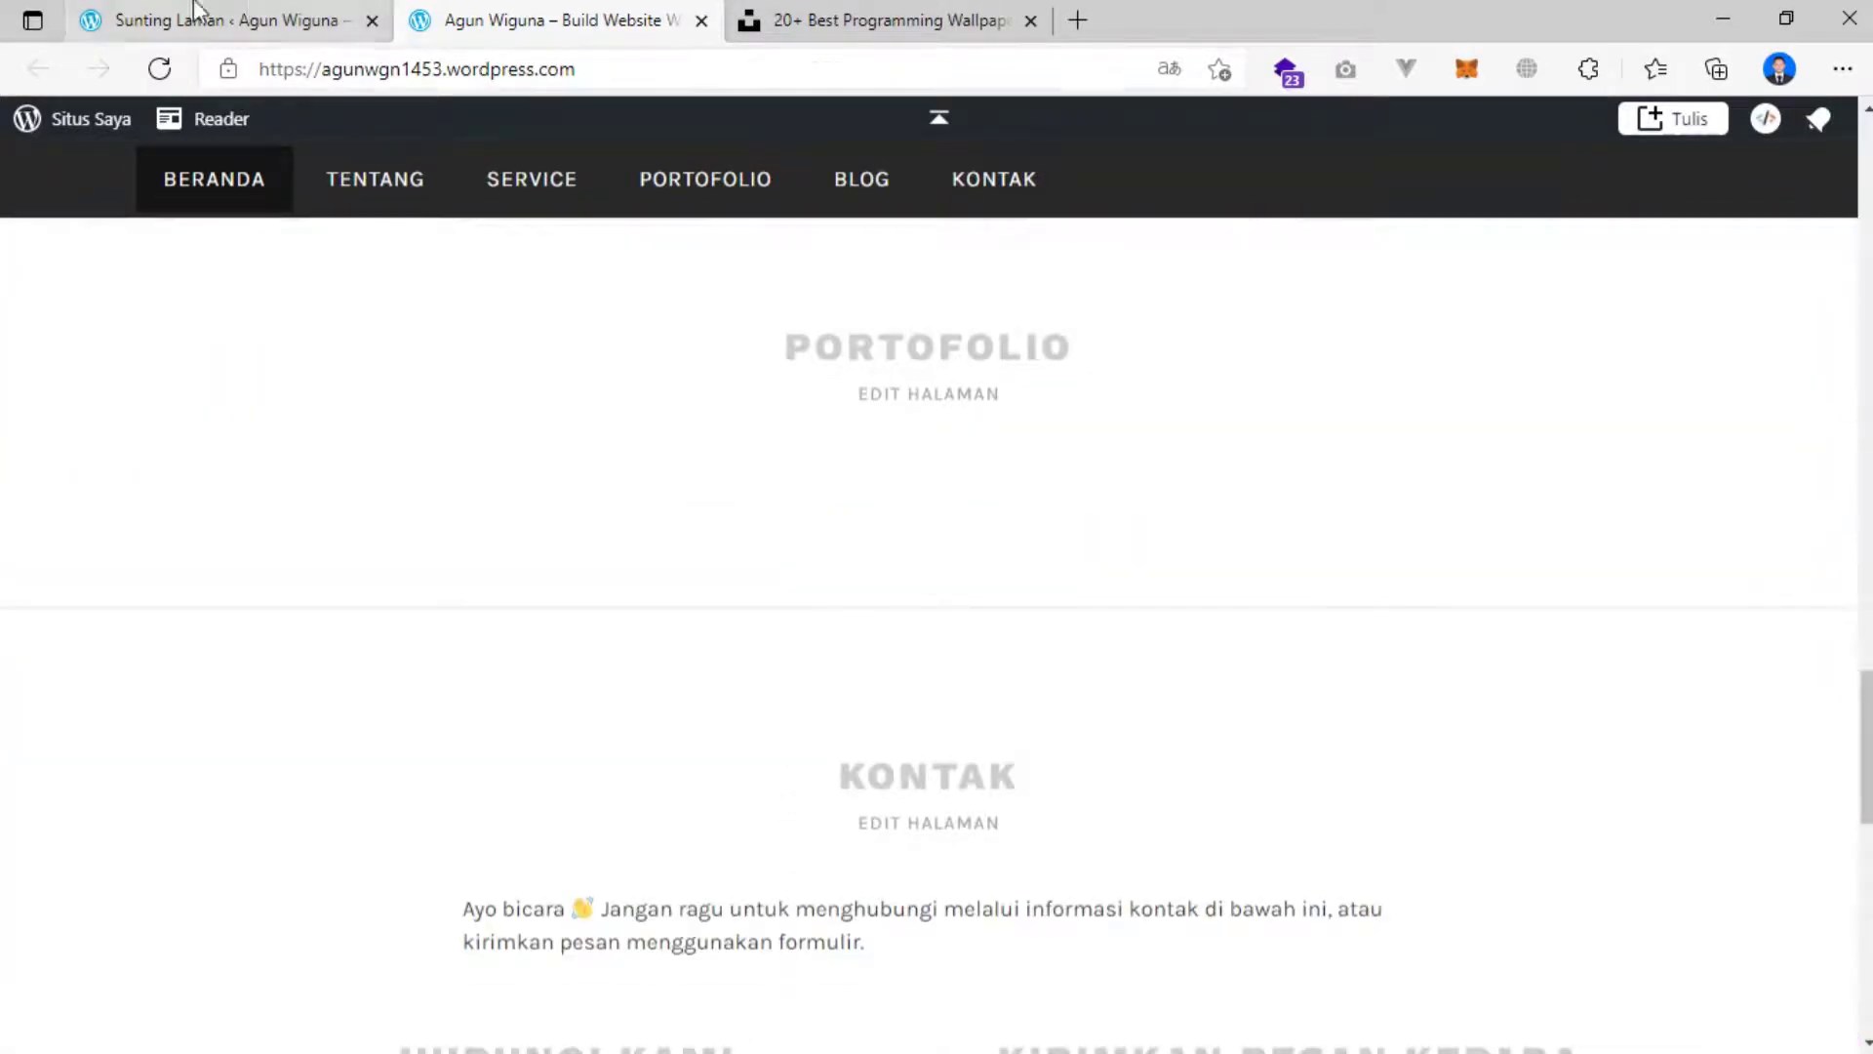
{"action": "left_click", "coordinate": [185, 17]}
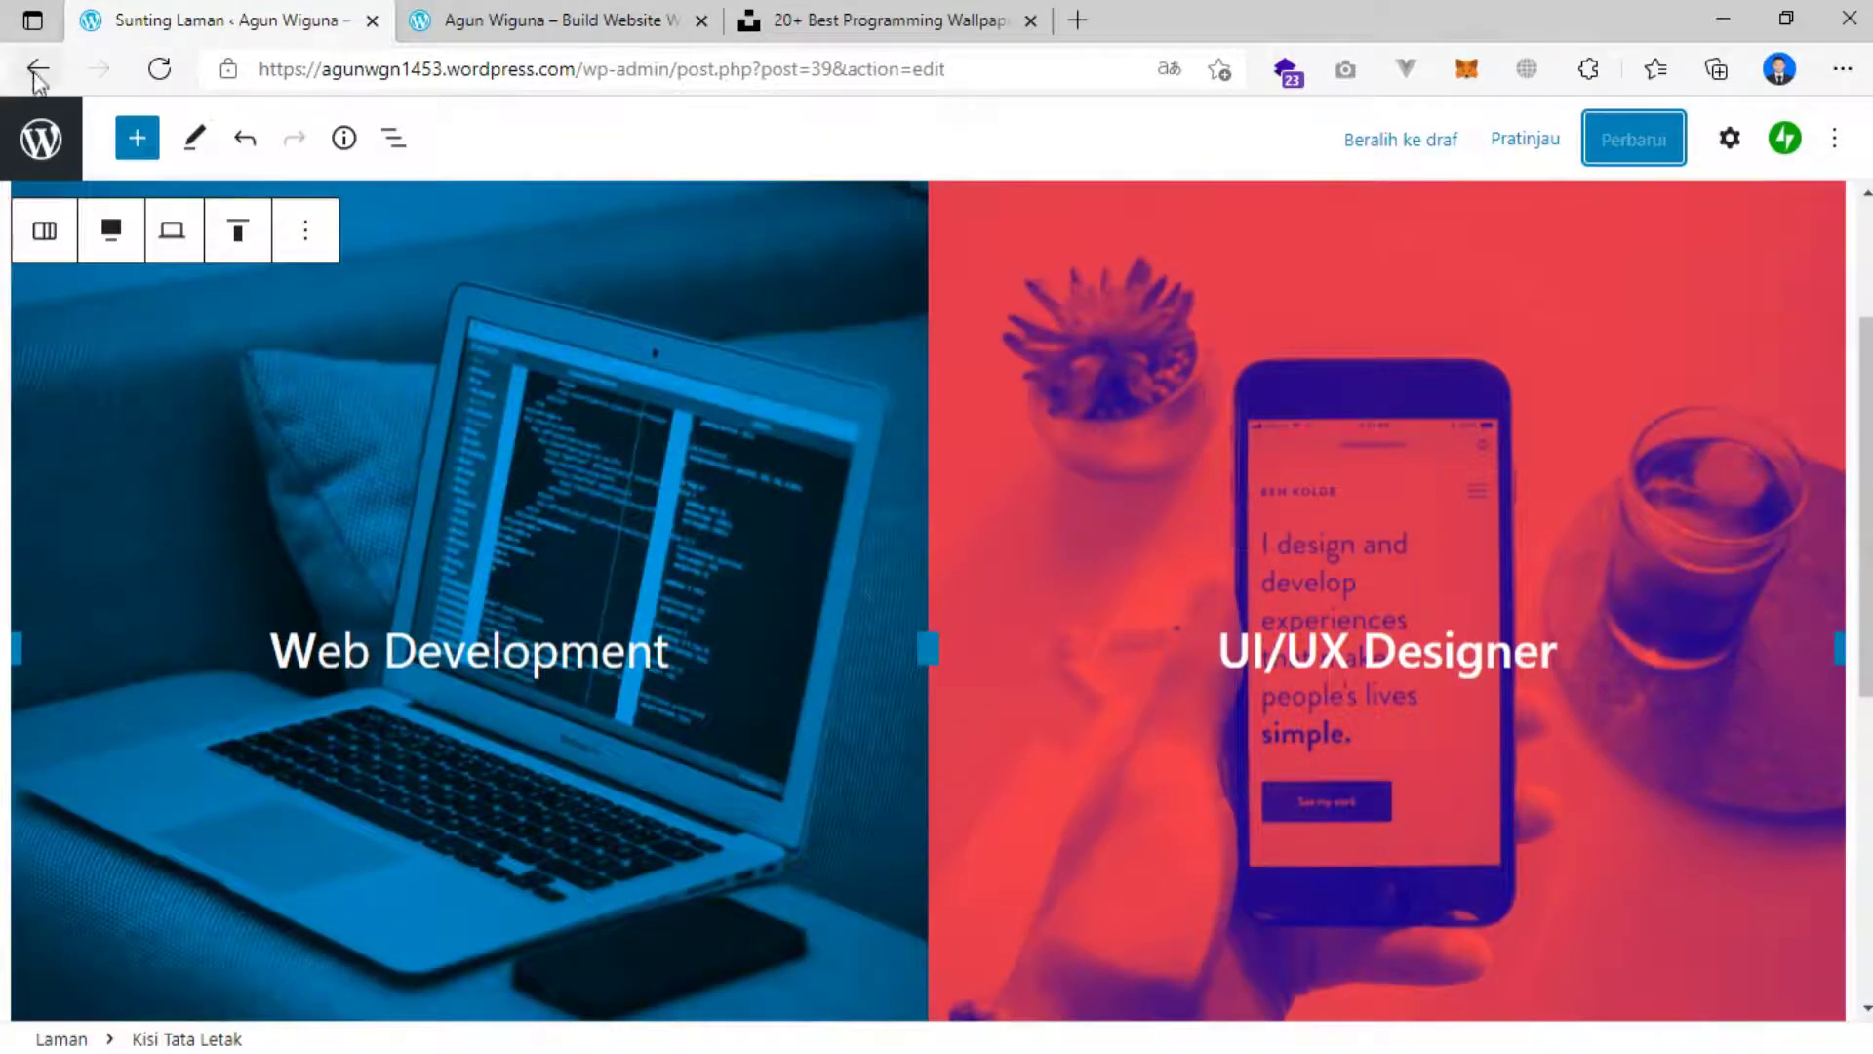
From the Laman list, open the Portofolio page in the editor via its ⋯ menu.
{"action": "left_click", "coordinate": [37, 70]}
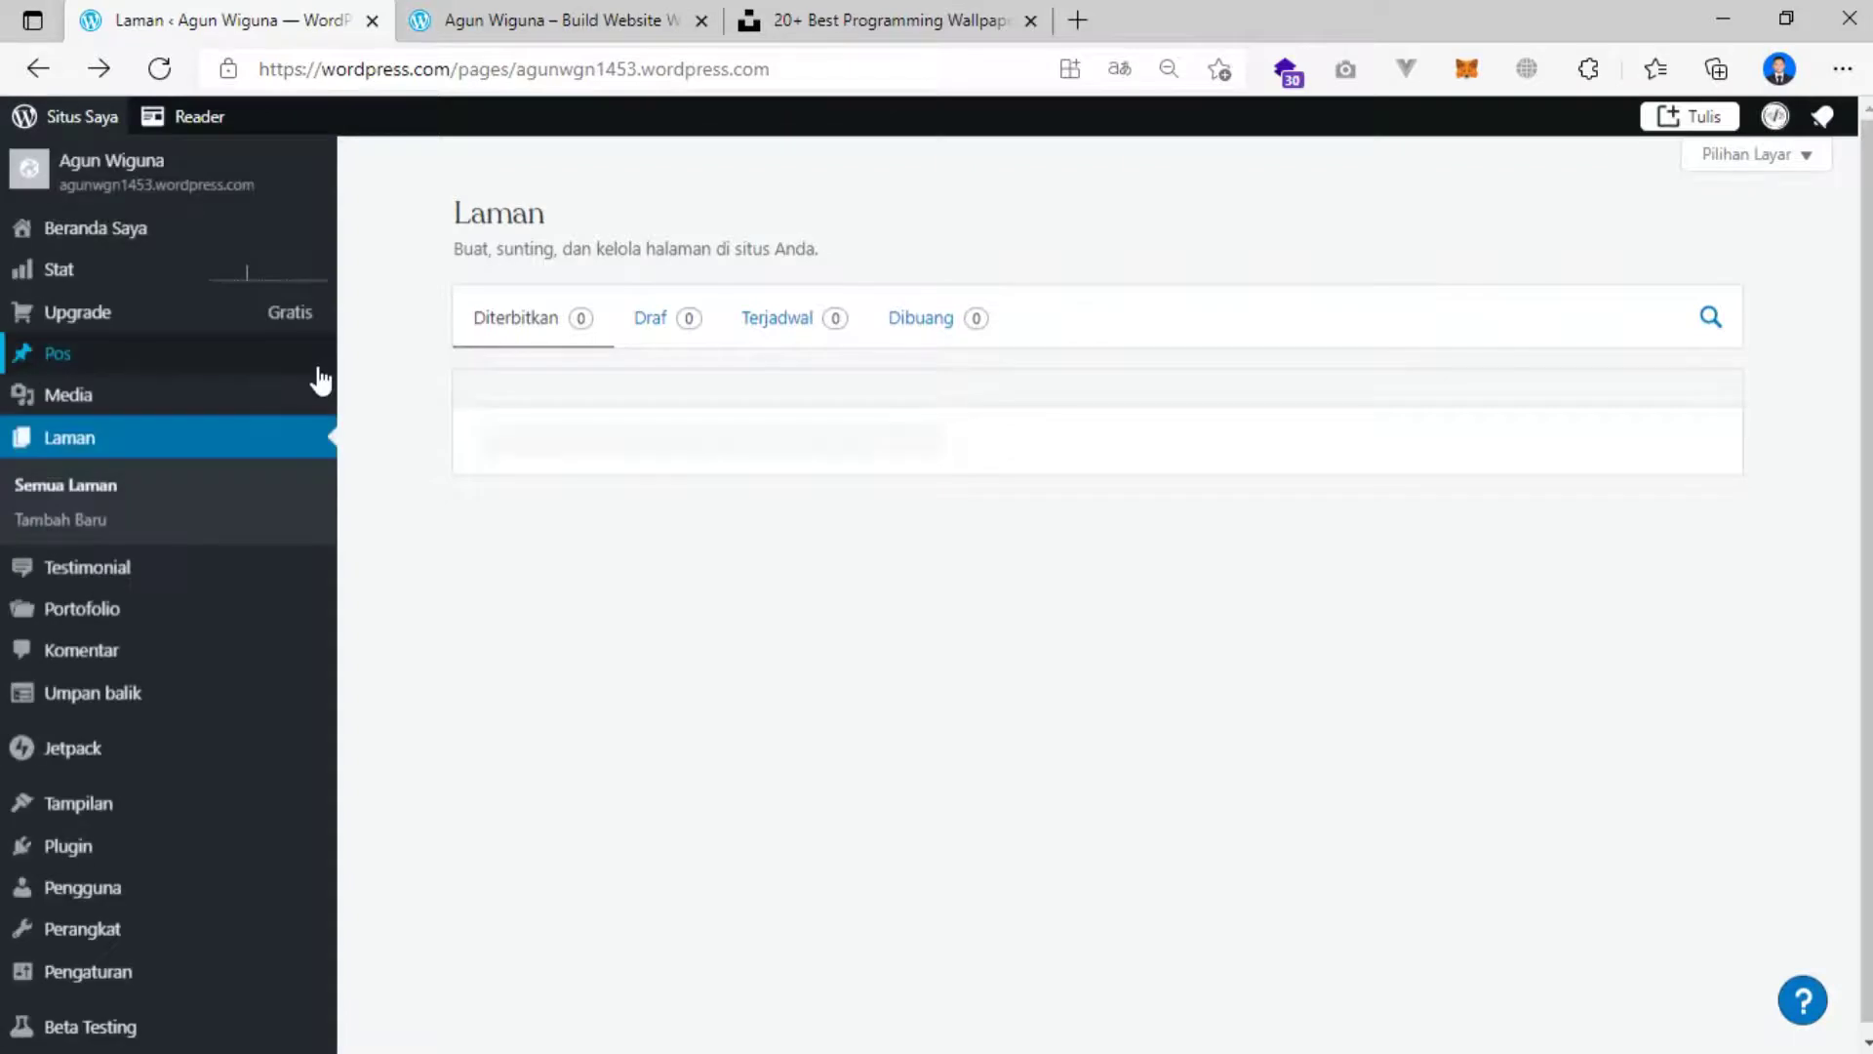
{"action": "mouse_move", "coordinate": [320, 378]}
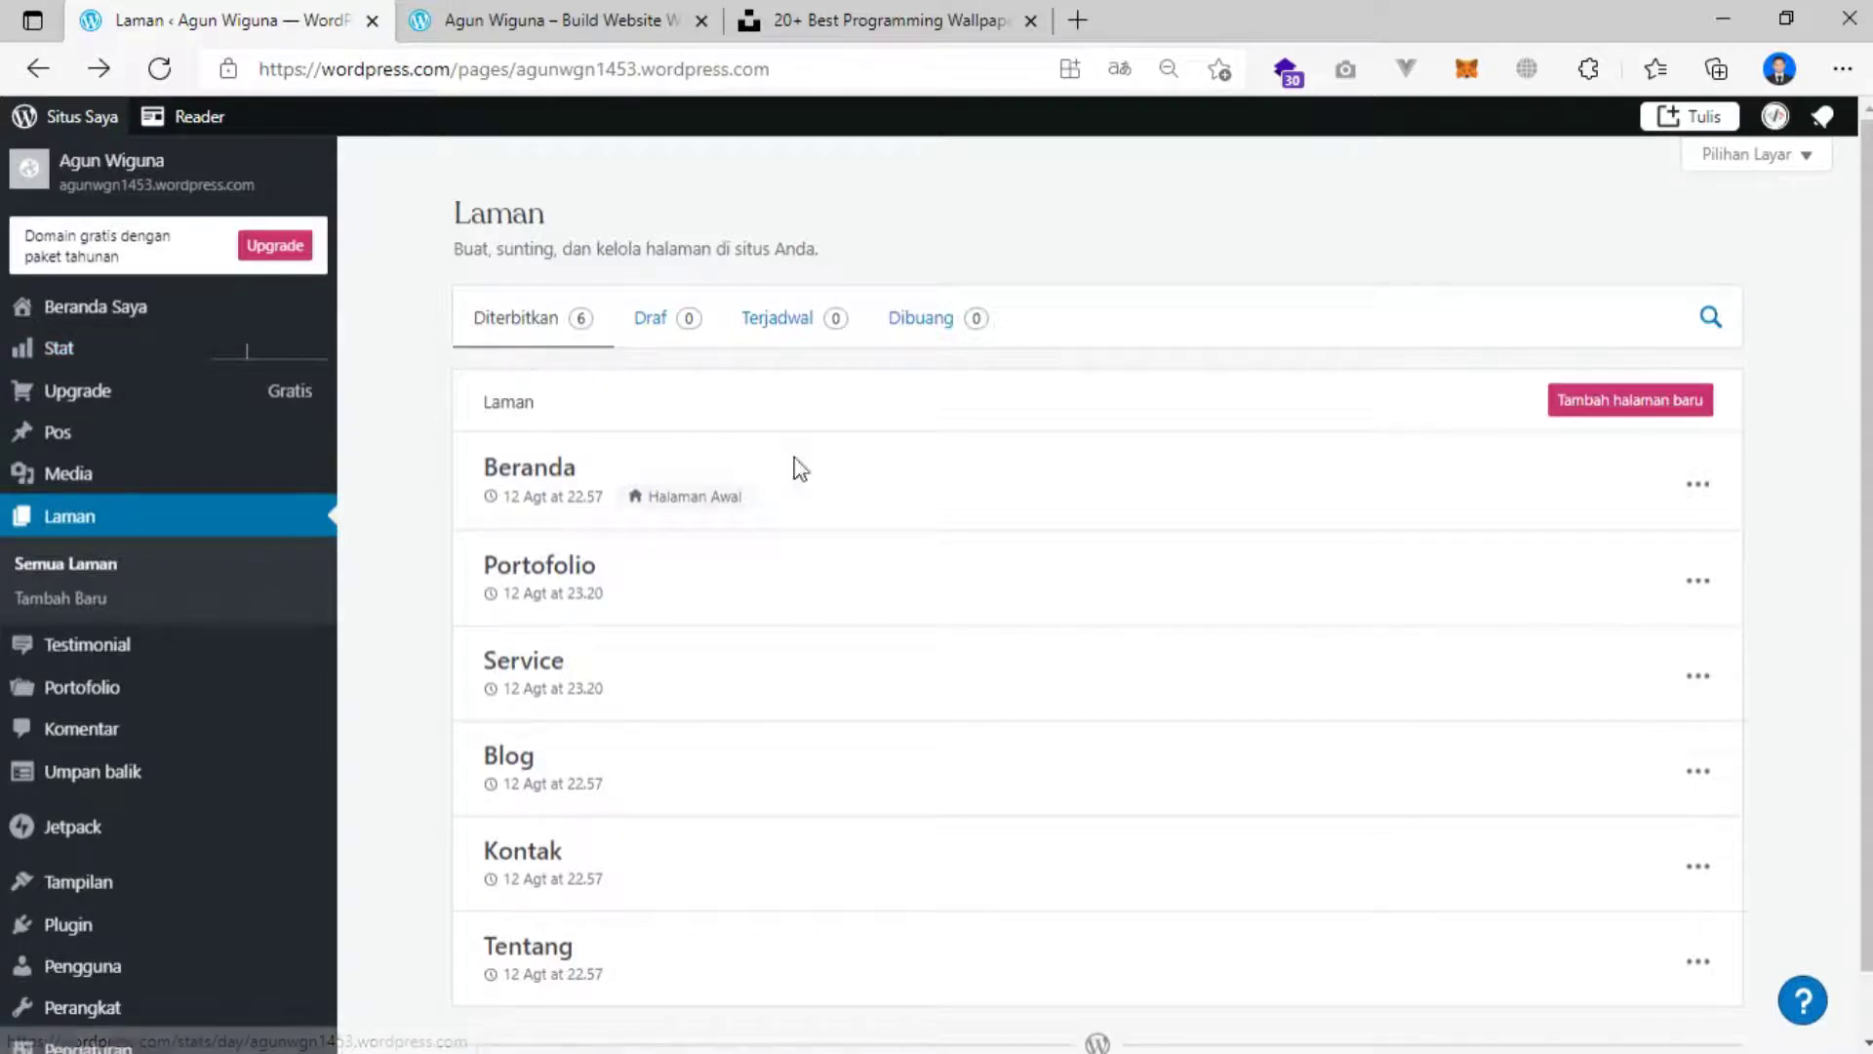
{"action": "left_click", "coordinate": [1698, 585]}
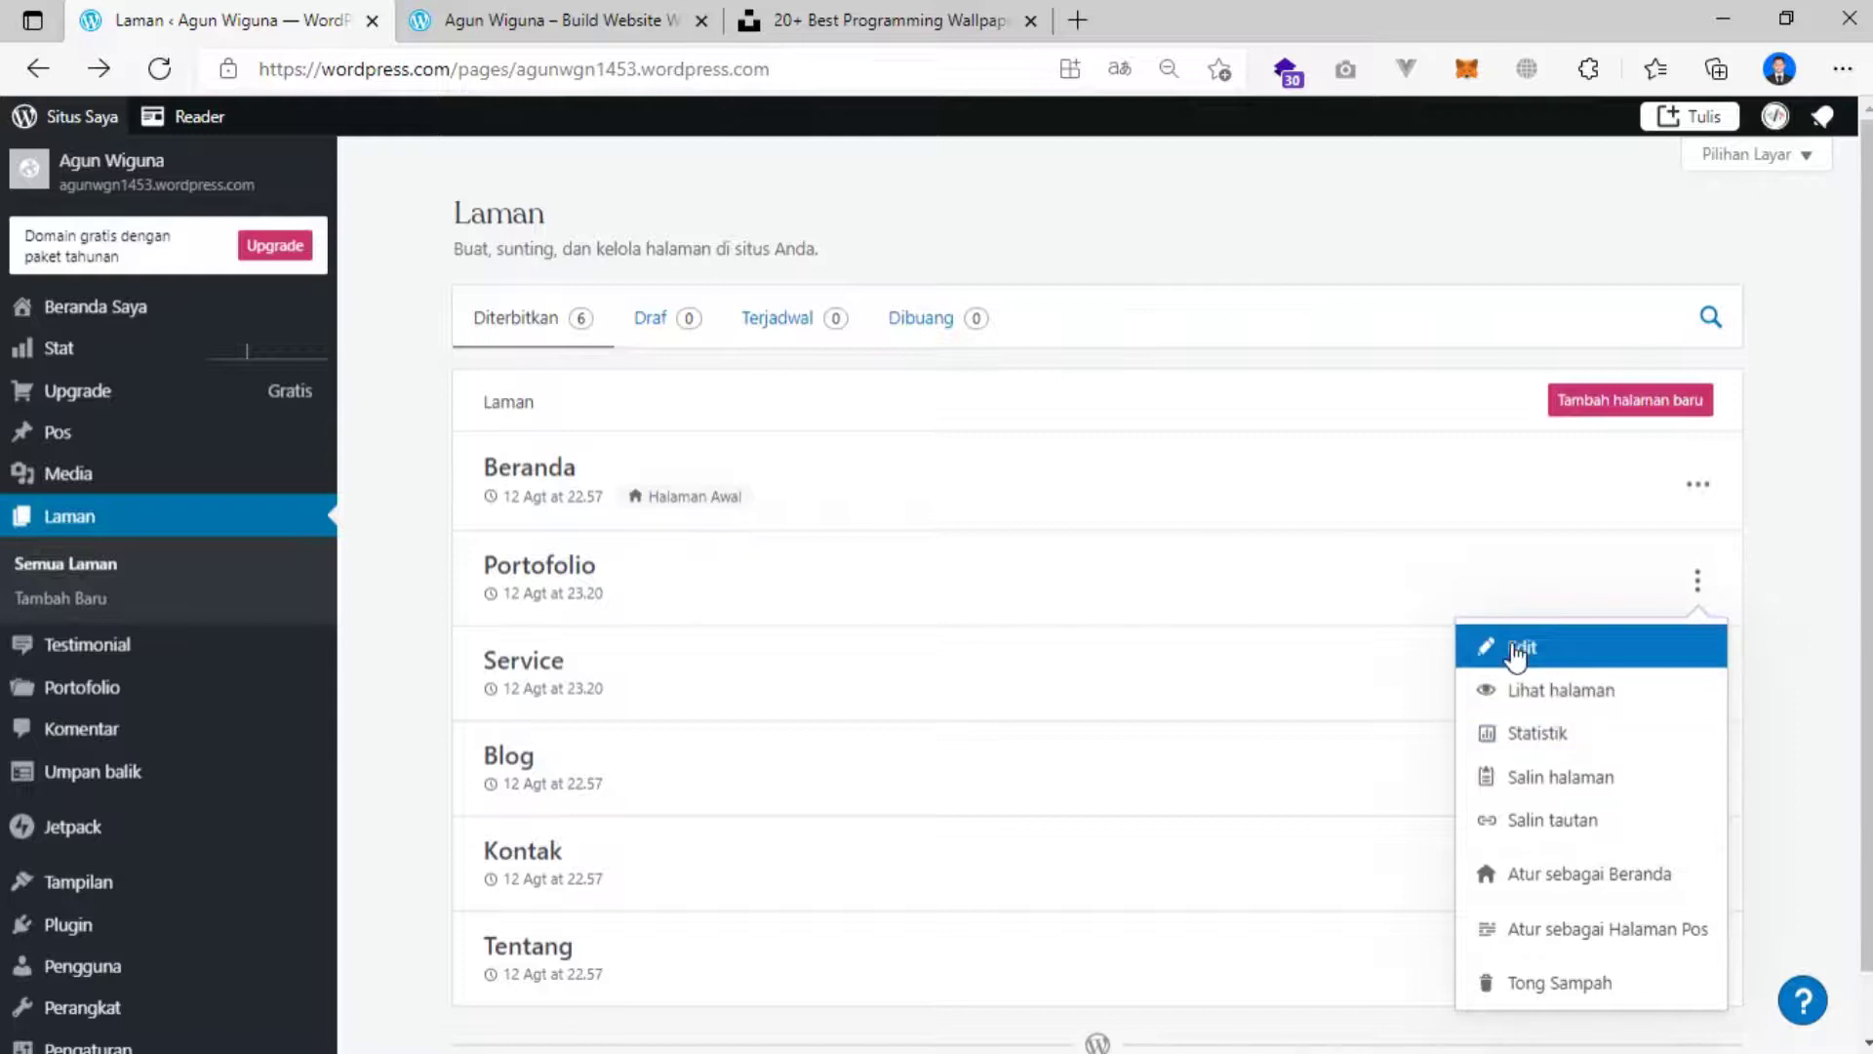
{"action": "left_click", "coordinate": [1515, 649]}
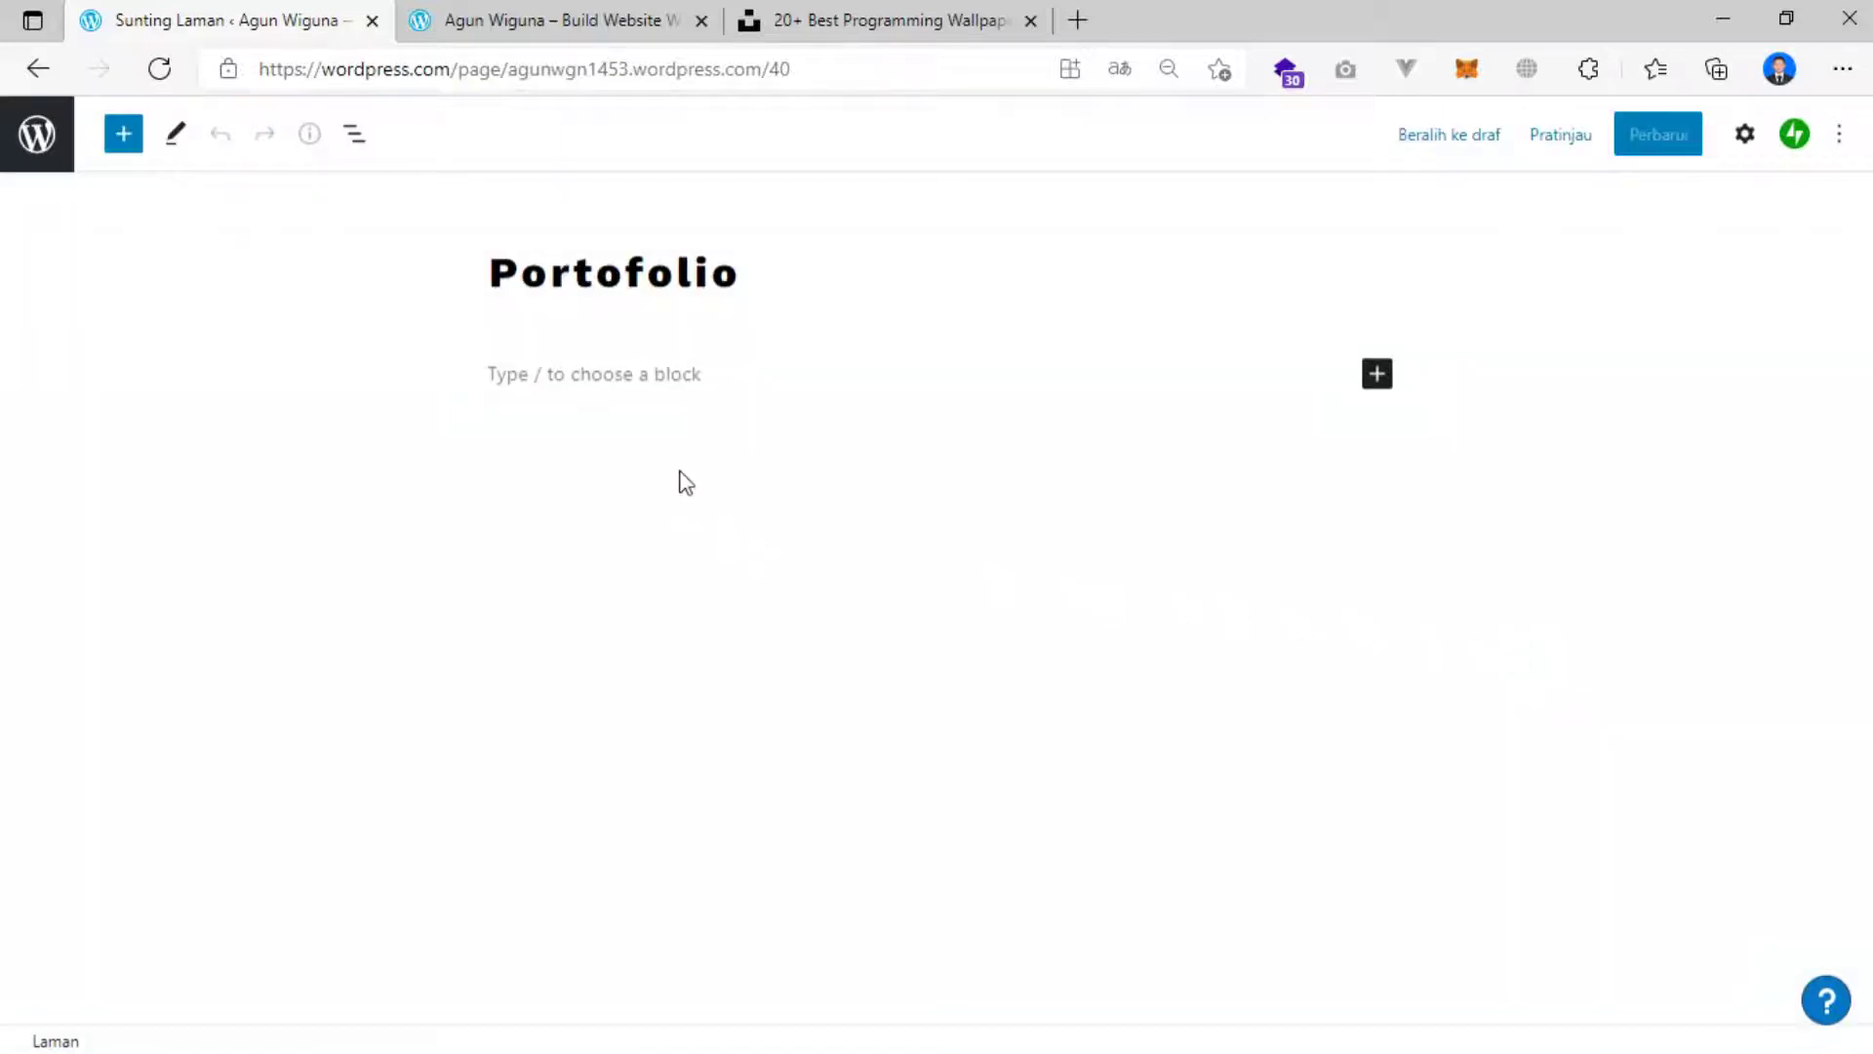
Open the full block library from the empty Portofolio block and switch to Pola.
{"action": "left_click", "coordinate": [629, 368]}
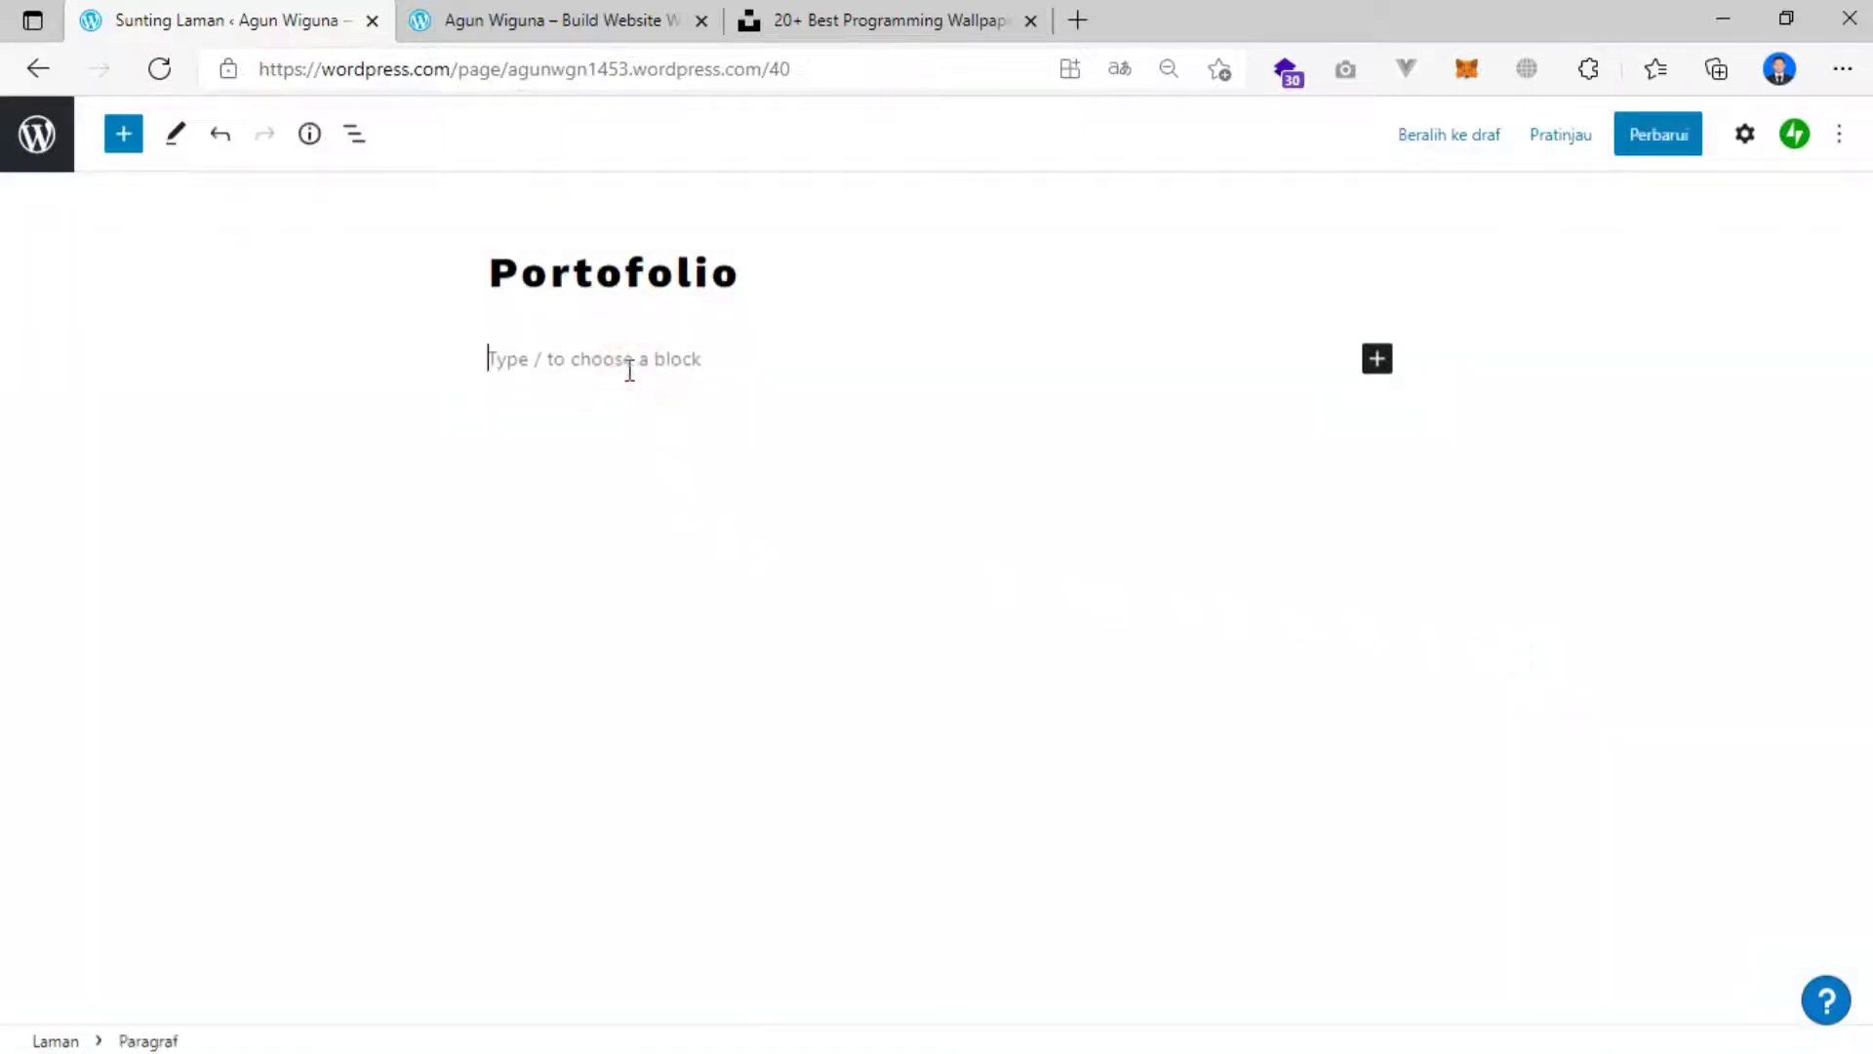
{"action": "left_click", "coordinate": [1380, 361]}
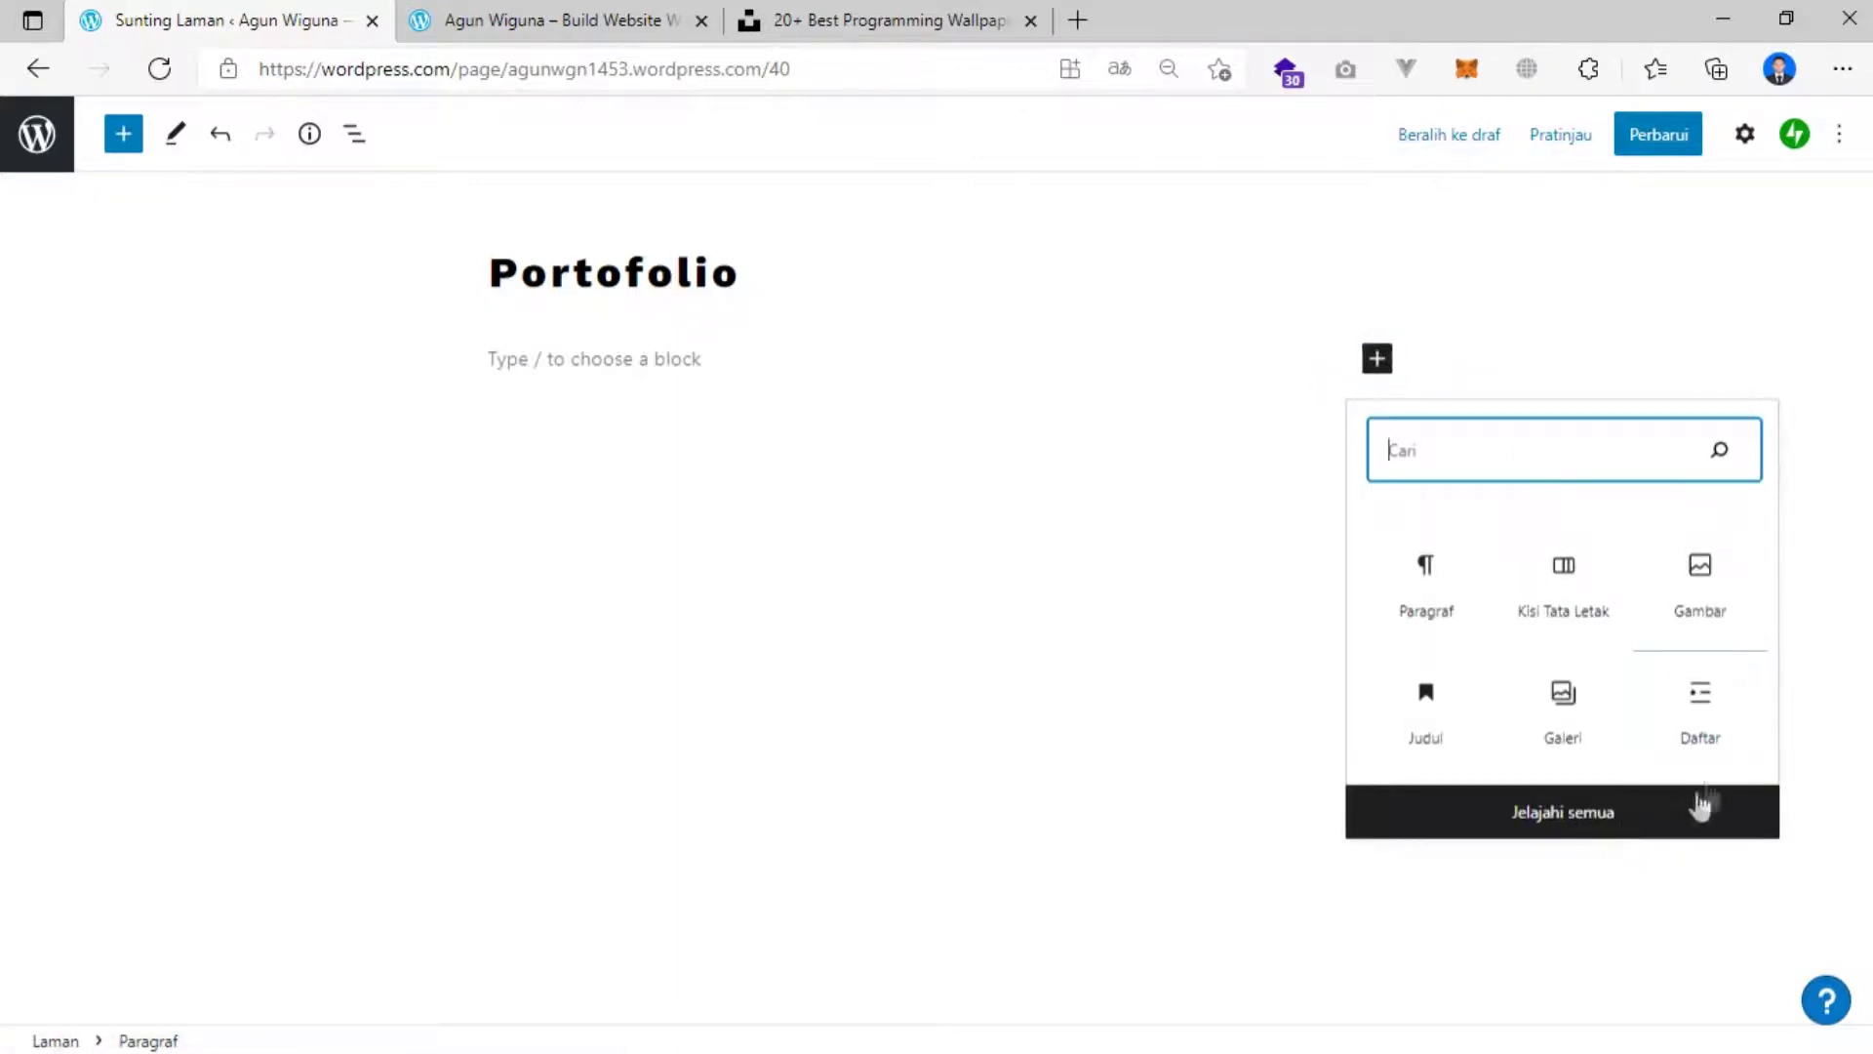
{"action": "left_click", "coordinate": [1559, 815]}
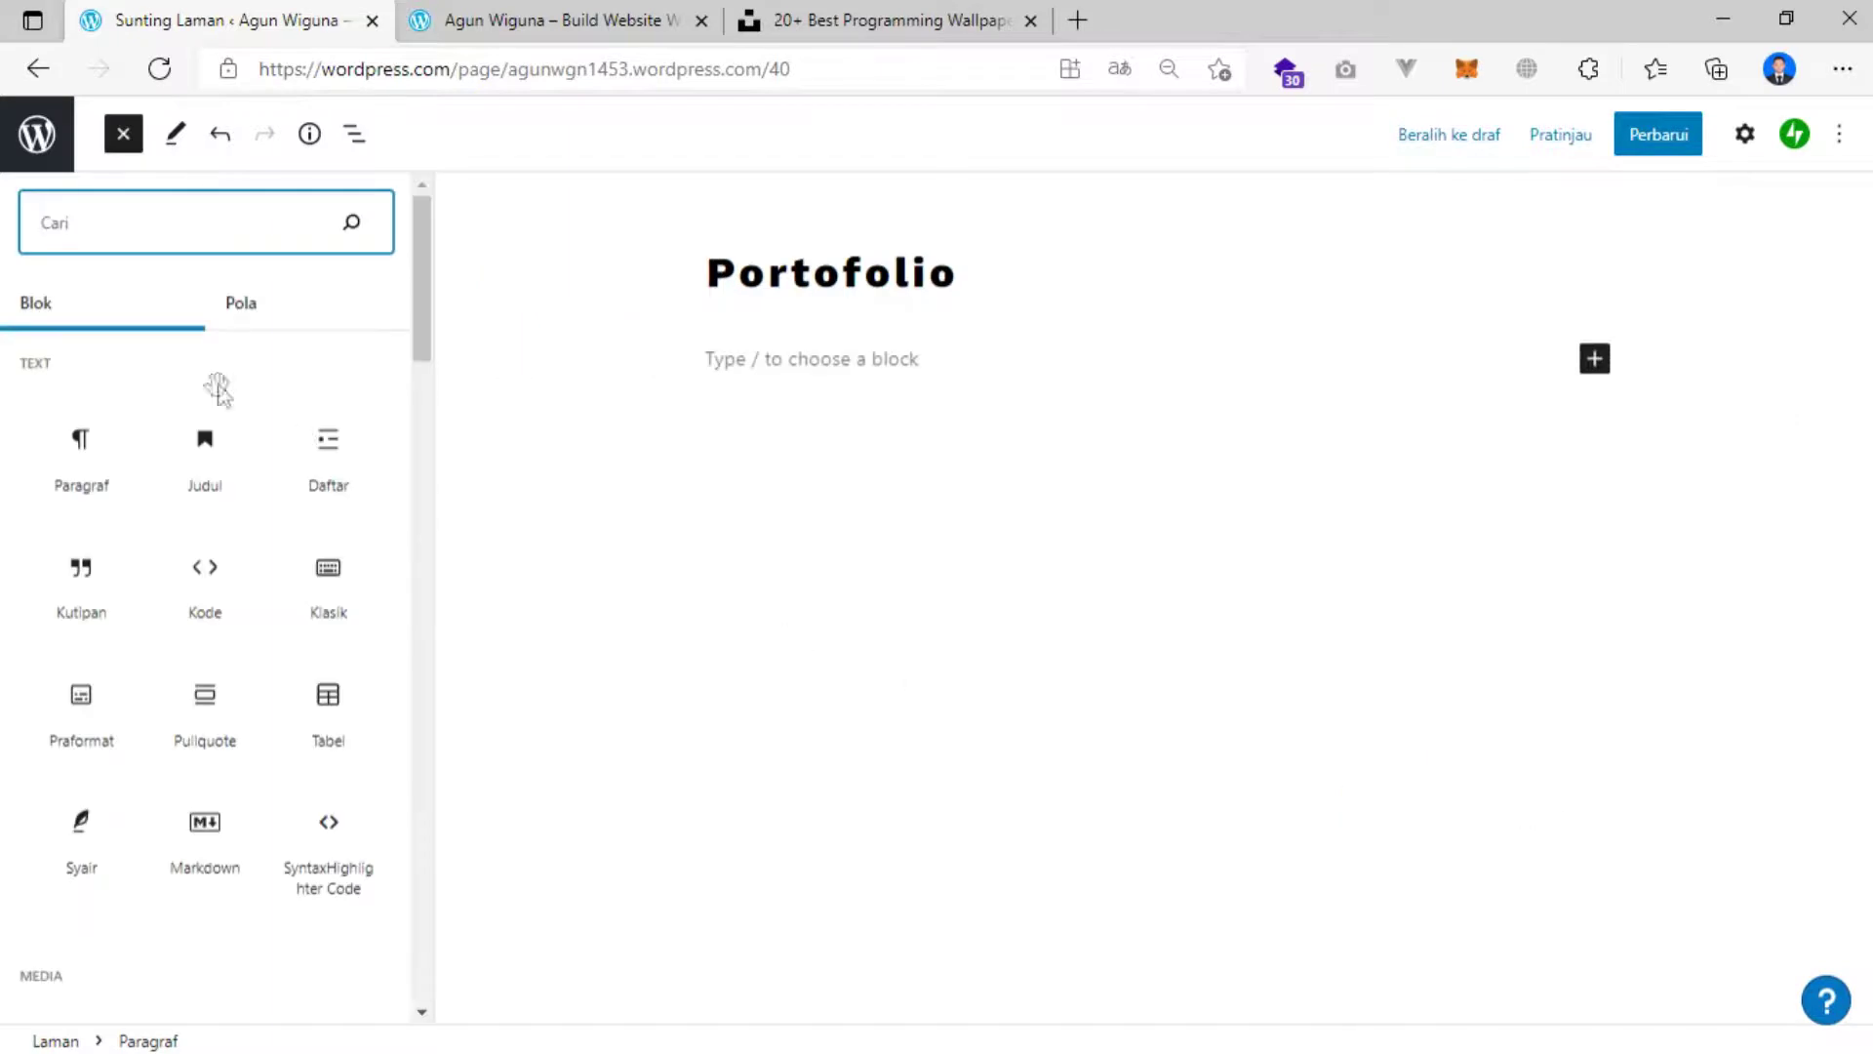
{"action": "left_click", "coordinate": [244, 304]}
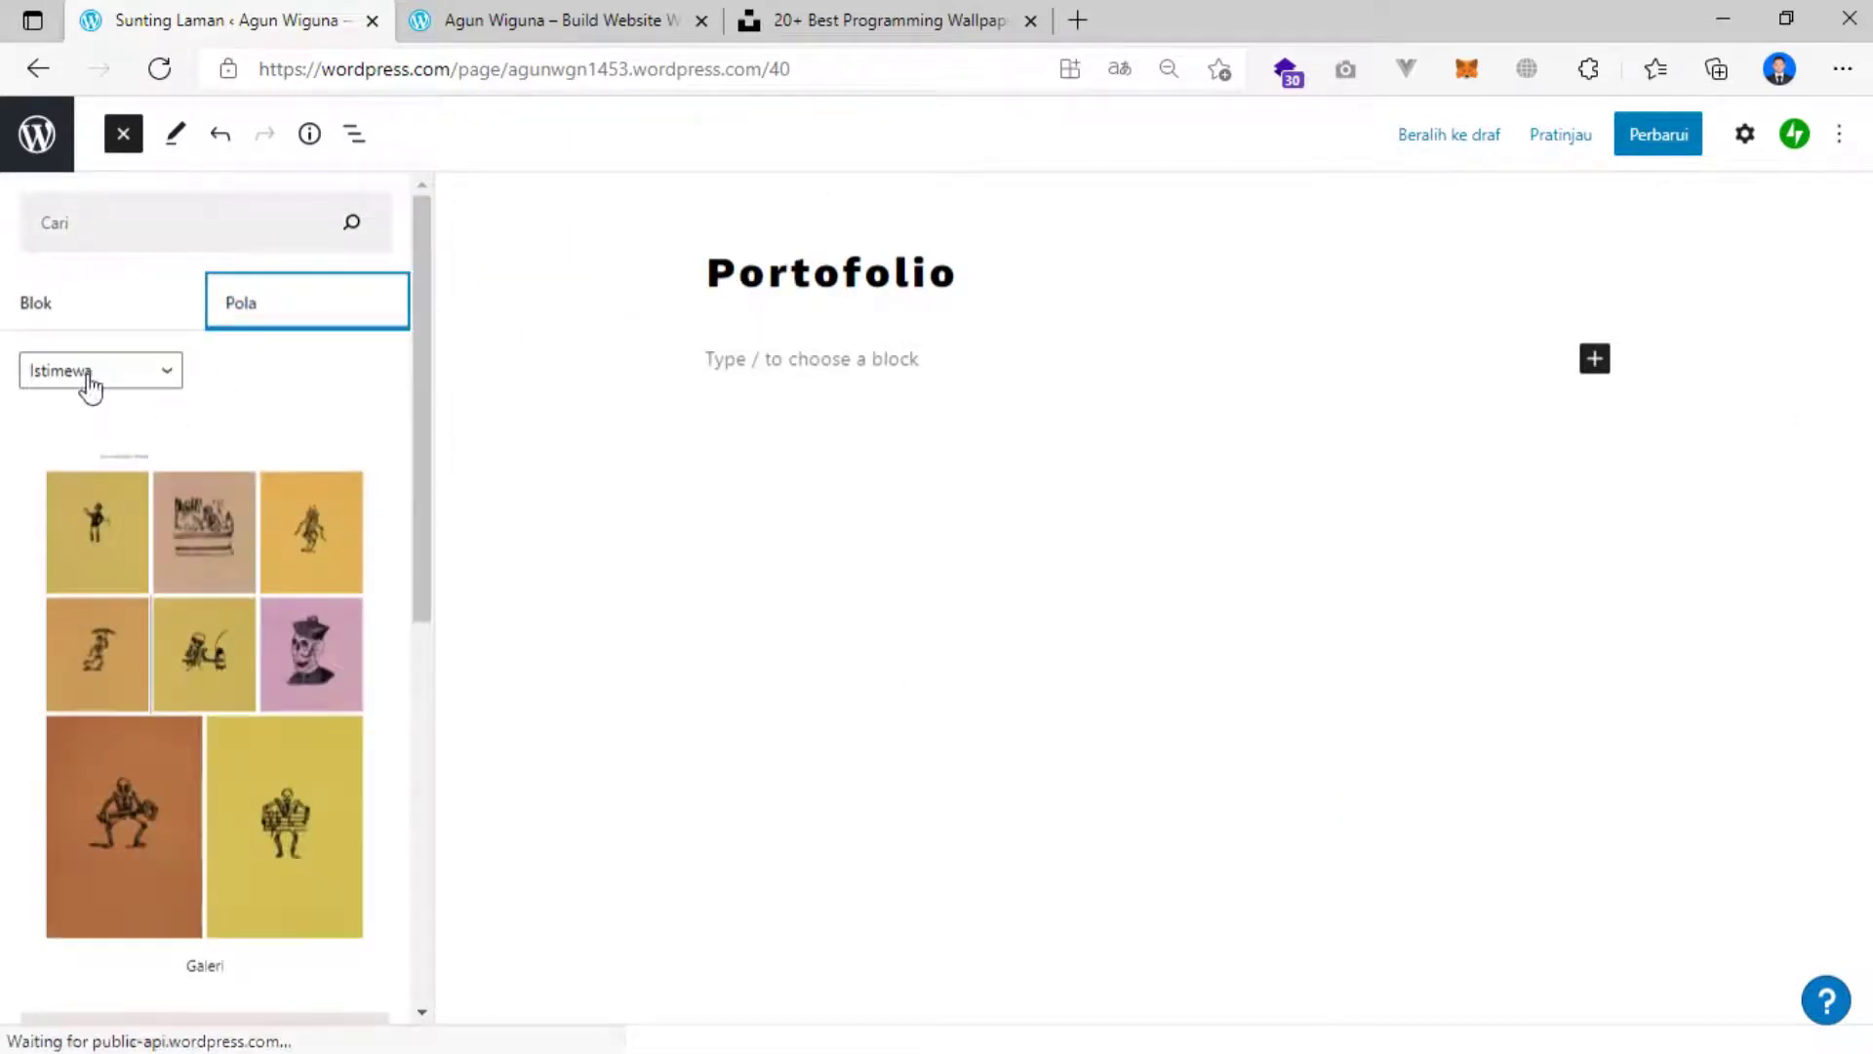
Filter patterns to the Portofolio category and browse the available layouts.
{"action": "left_click", "coordinate": [90, 376]}
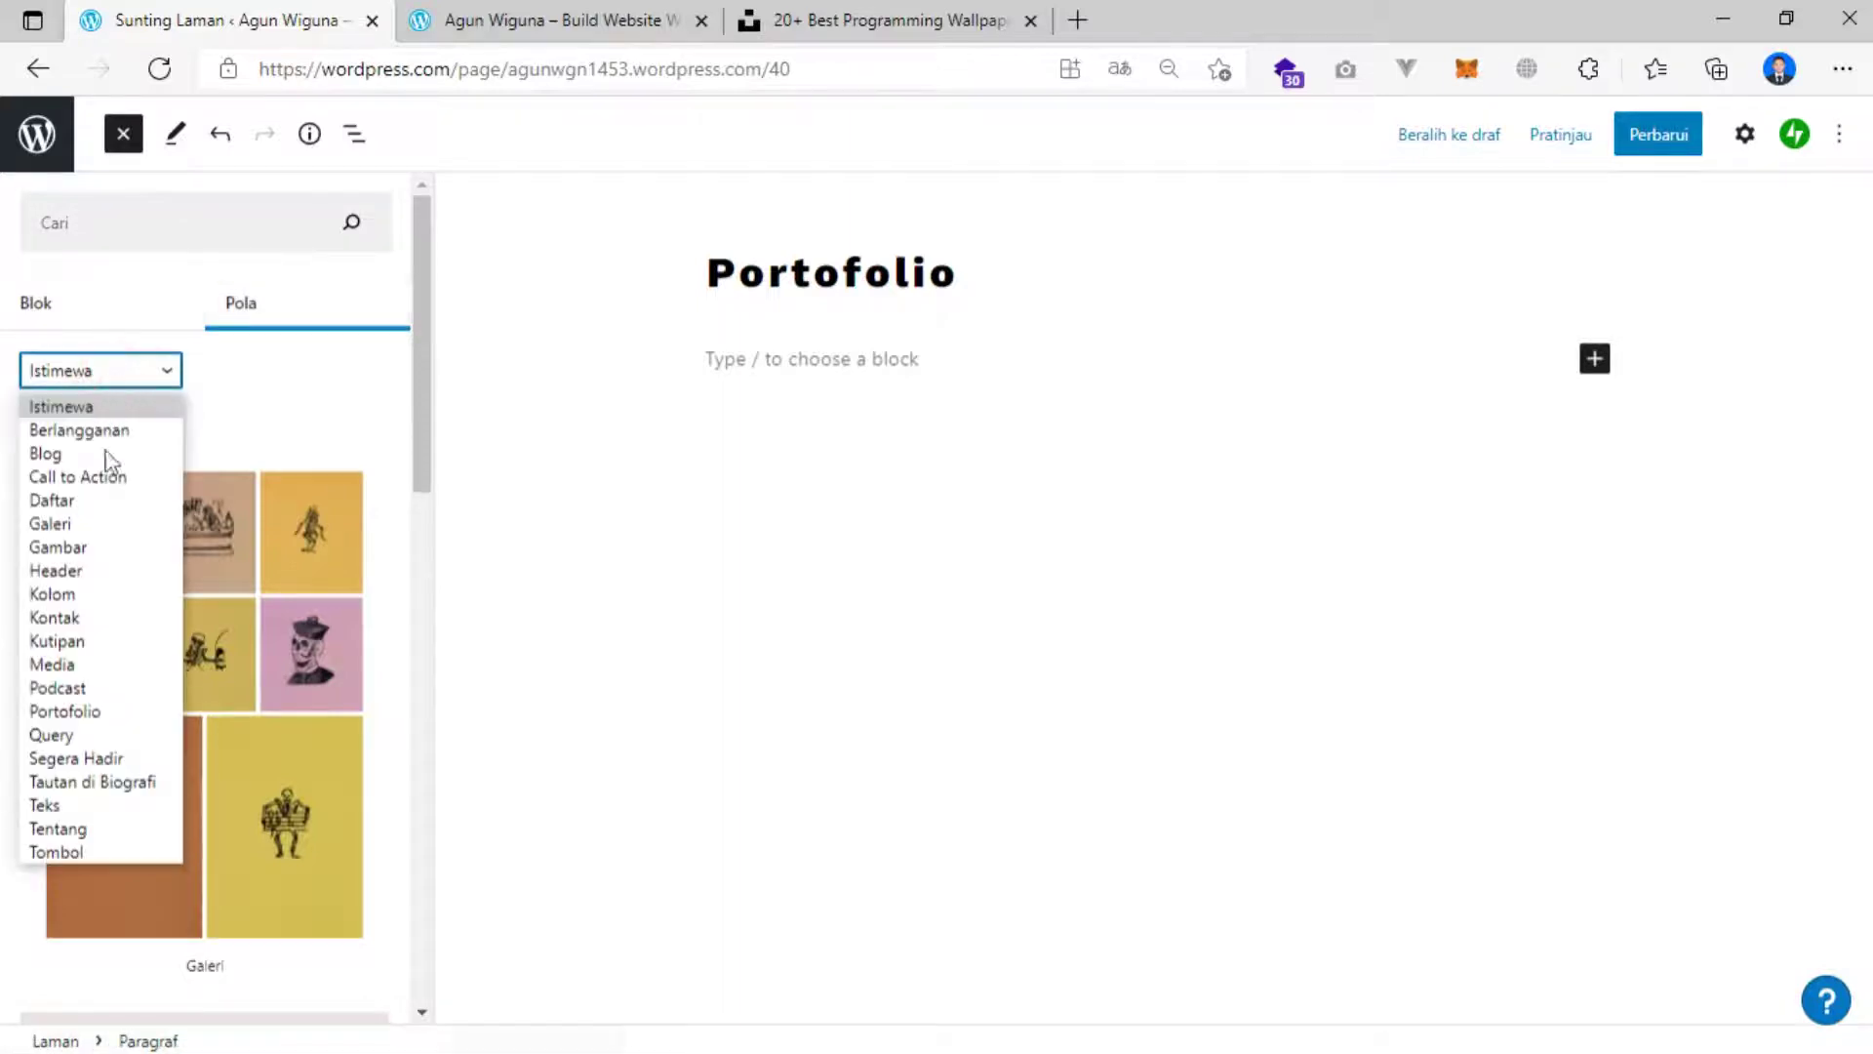
{"action": "left_click", "coordinate": [73, 711]}
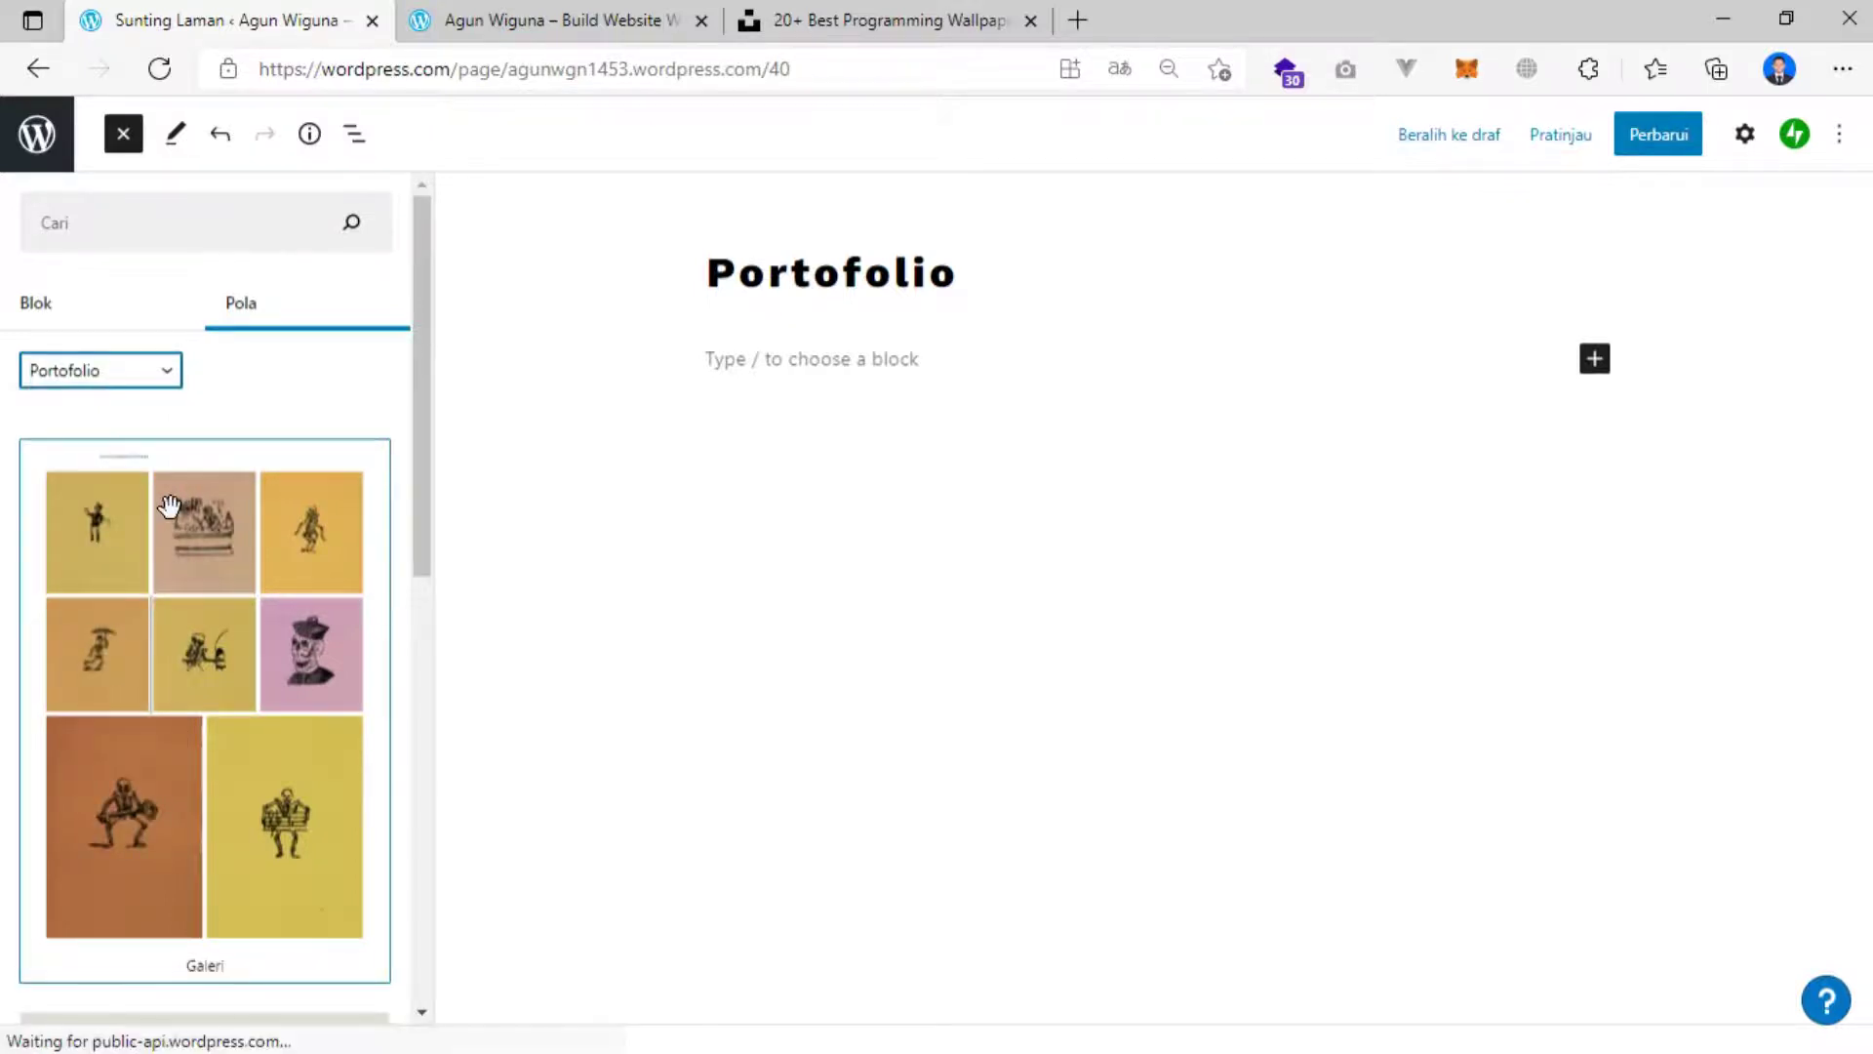
{"action": "scroll", "coordinate": [295, 509], "scroll_direction": "down", "scroll_amount": 3}
{"action": "scroll", "coordinate": [294, 510], "scroll_direction": "down", "scroll_amount": 10}
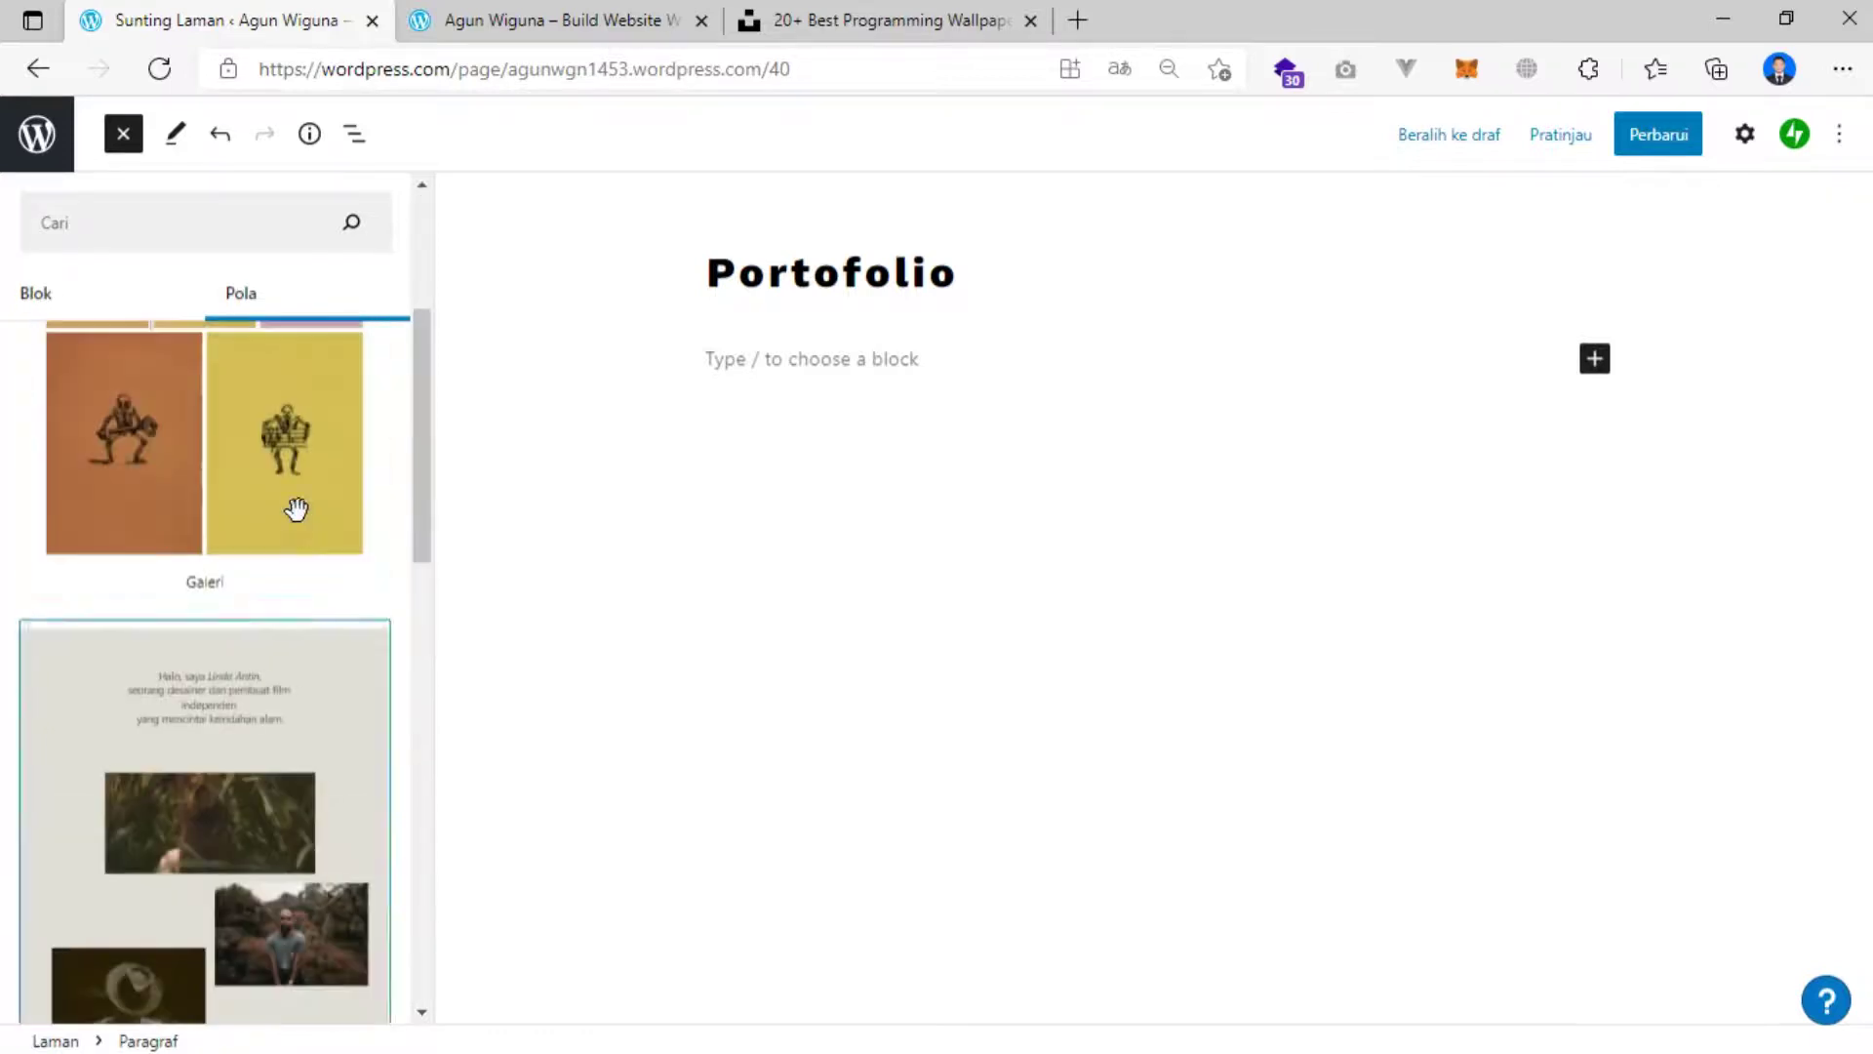
{"action": "scroll", "coordinate": [298, 505], "scroll_direction": "down", "scroll_amount": 8}
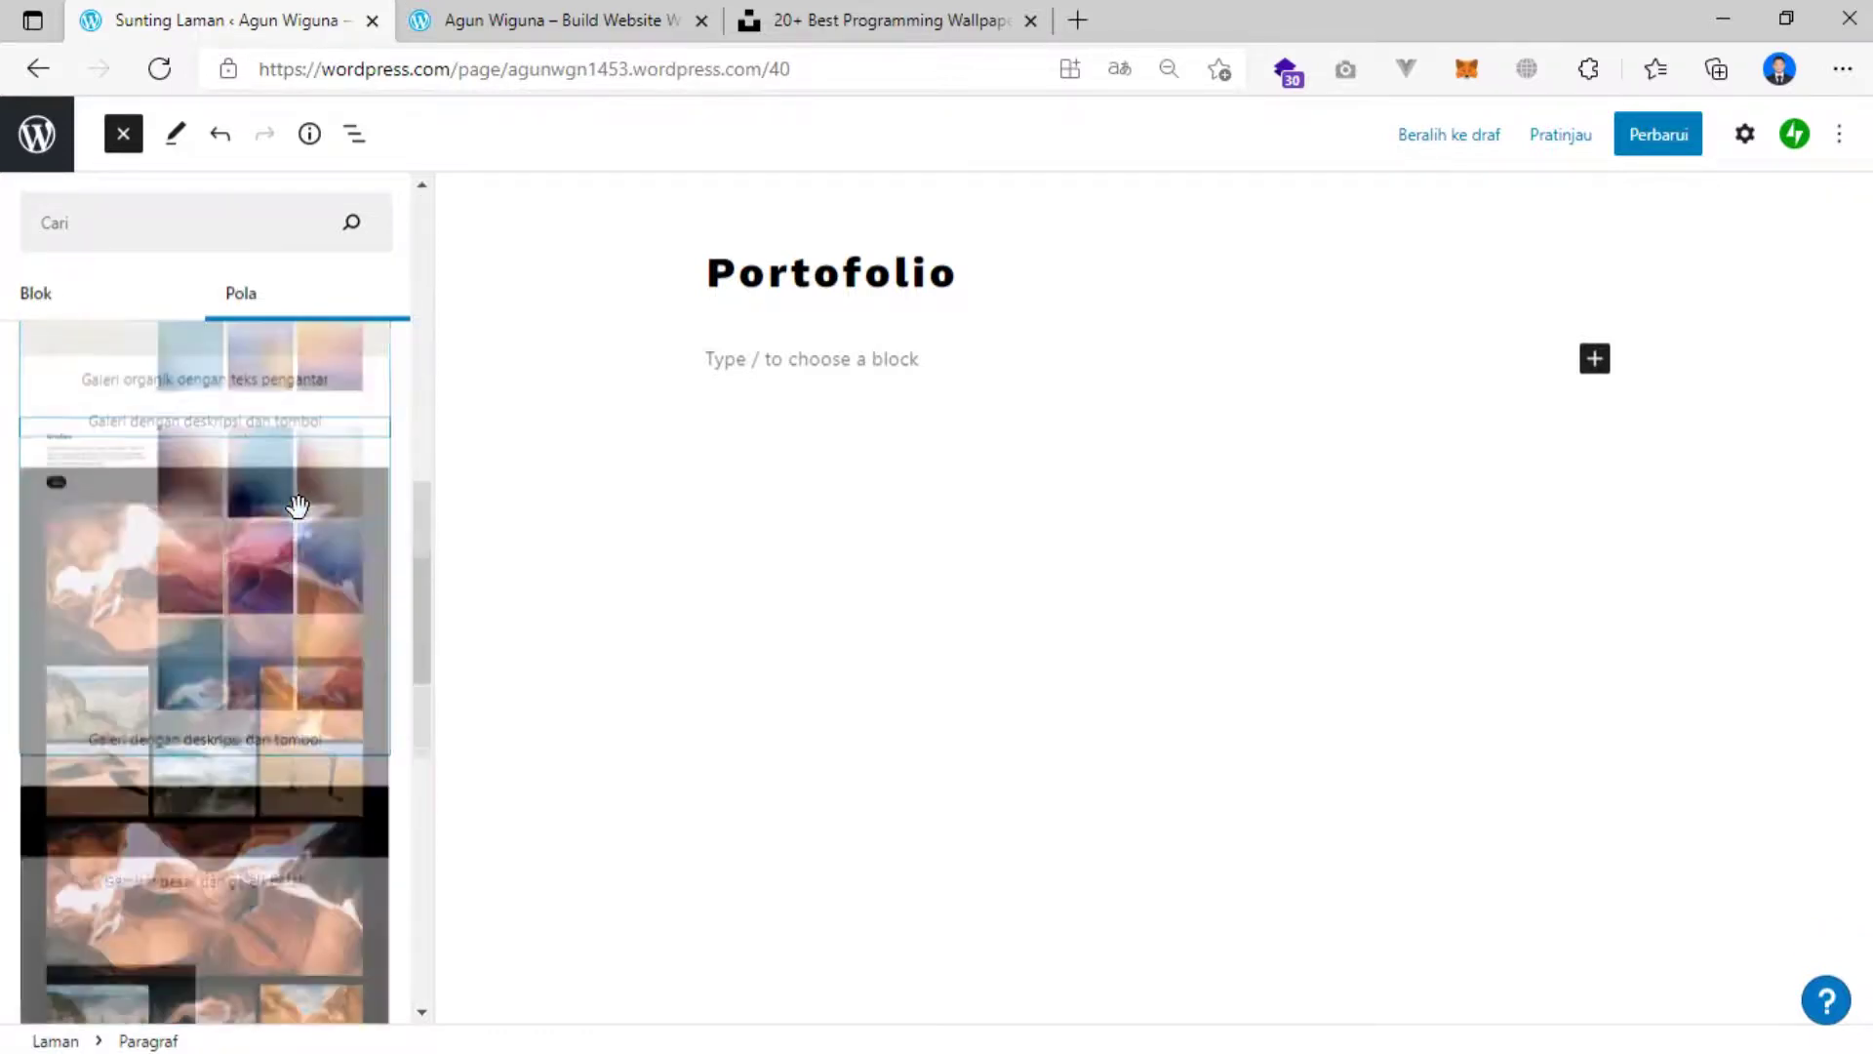
{"action": "scroll", "coordinate": [298, 505], "scroll_direction": "down", "scroll_amount": 5}
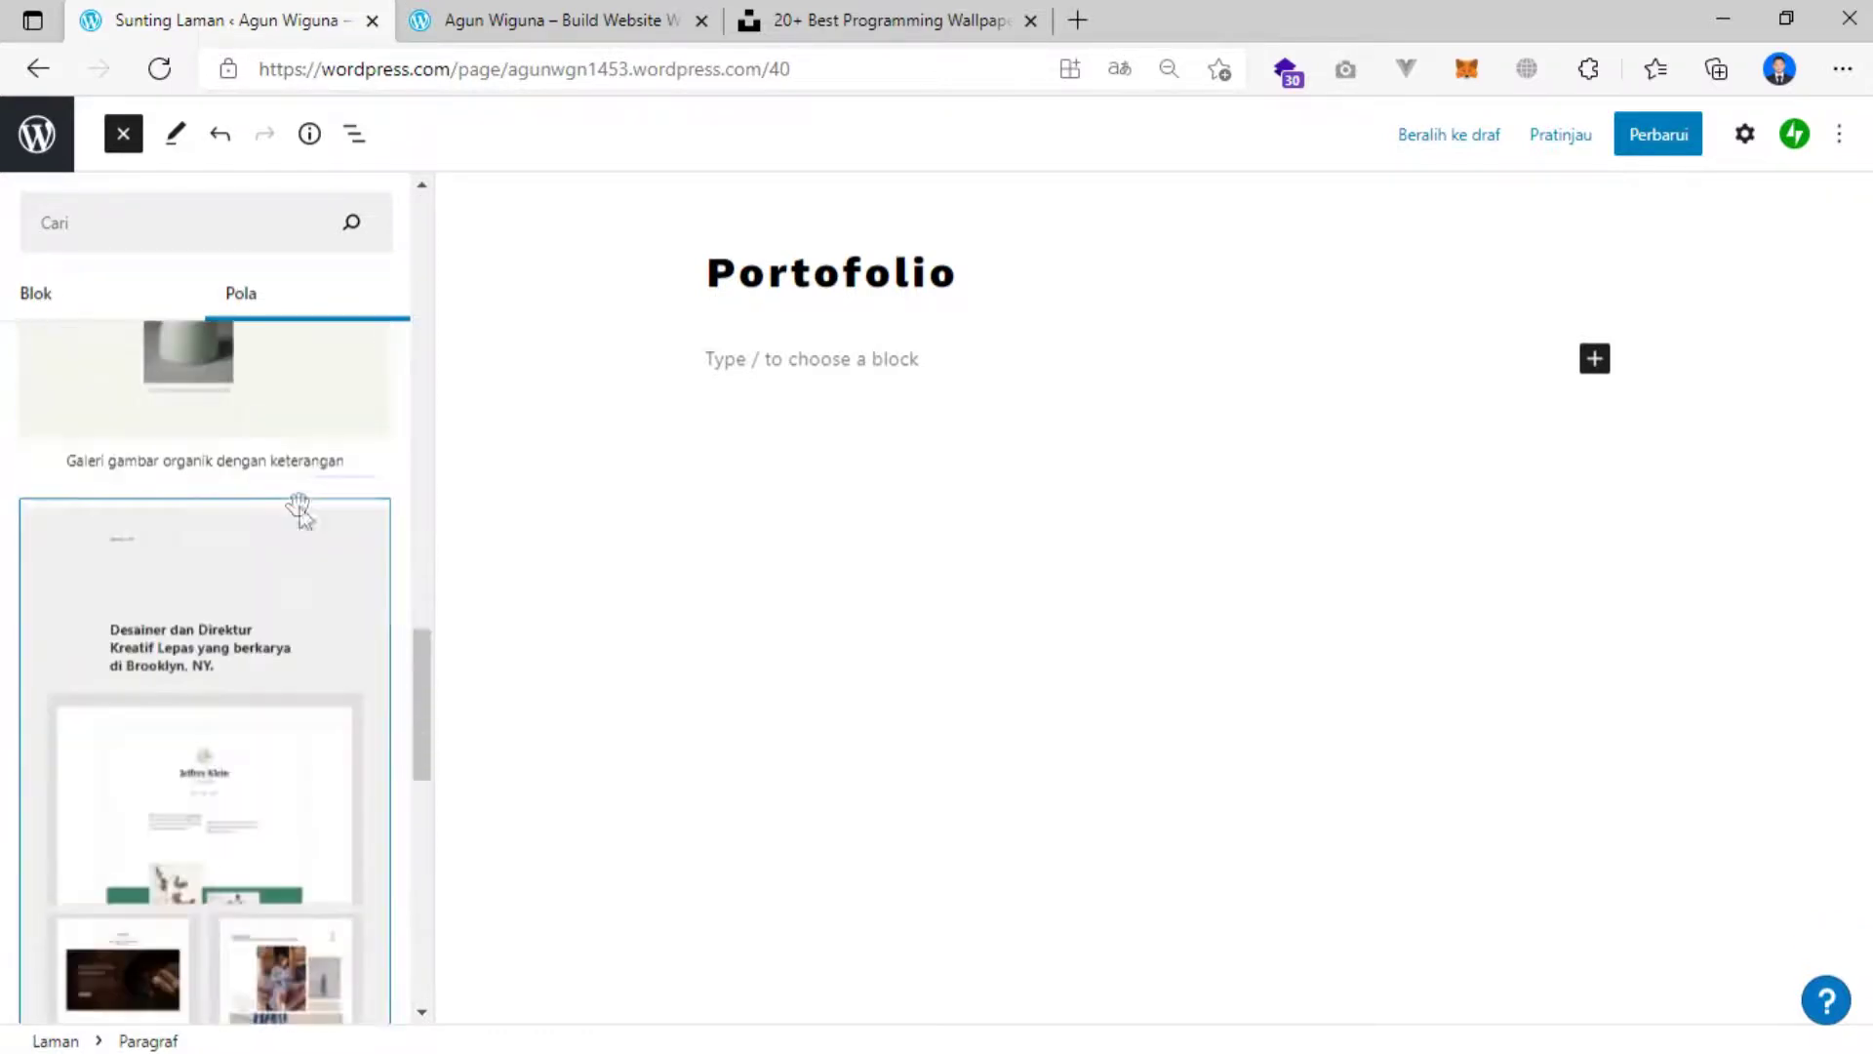
{"action": "scroll", "coordinate": [298, 503], "scroll_direction": "down", "scroll_amount": 8}
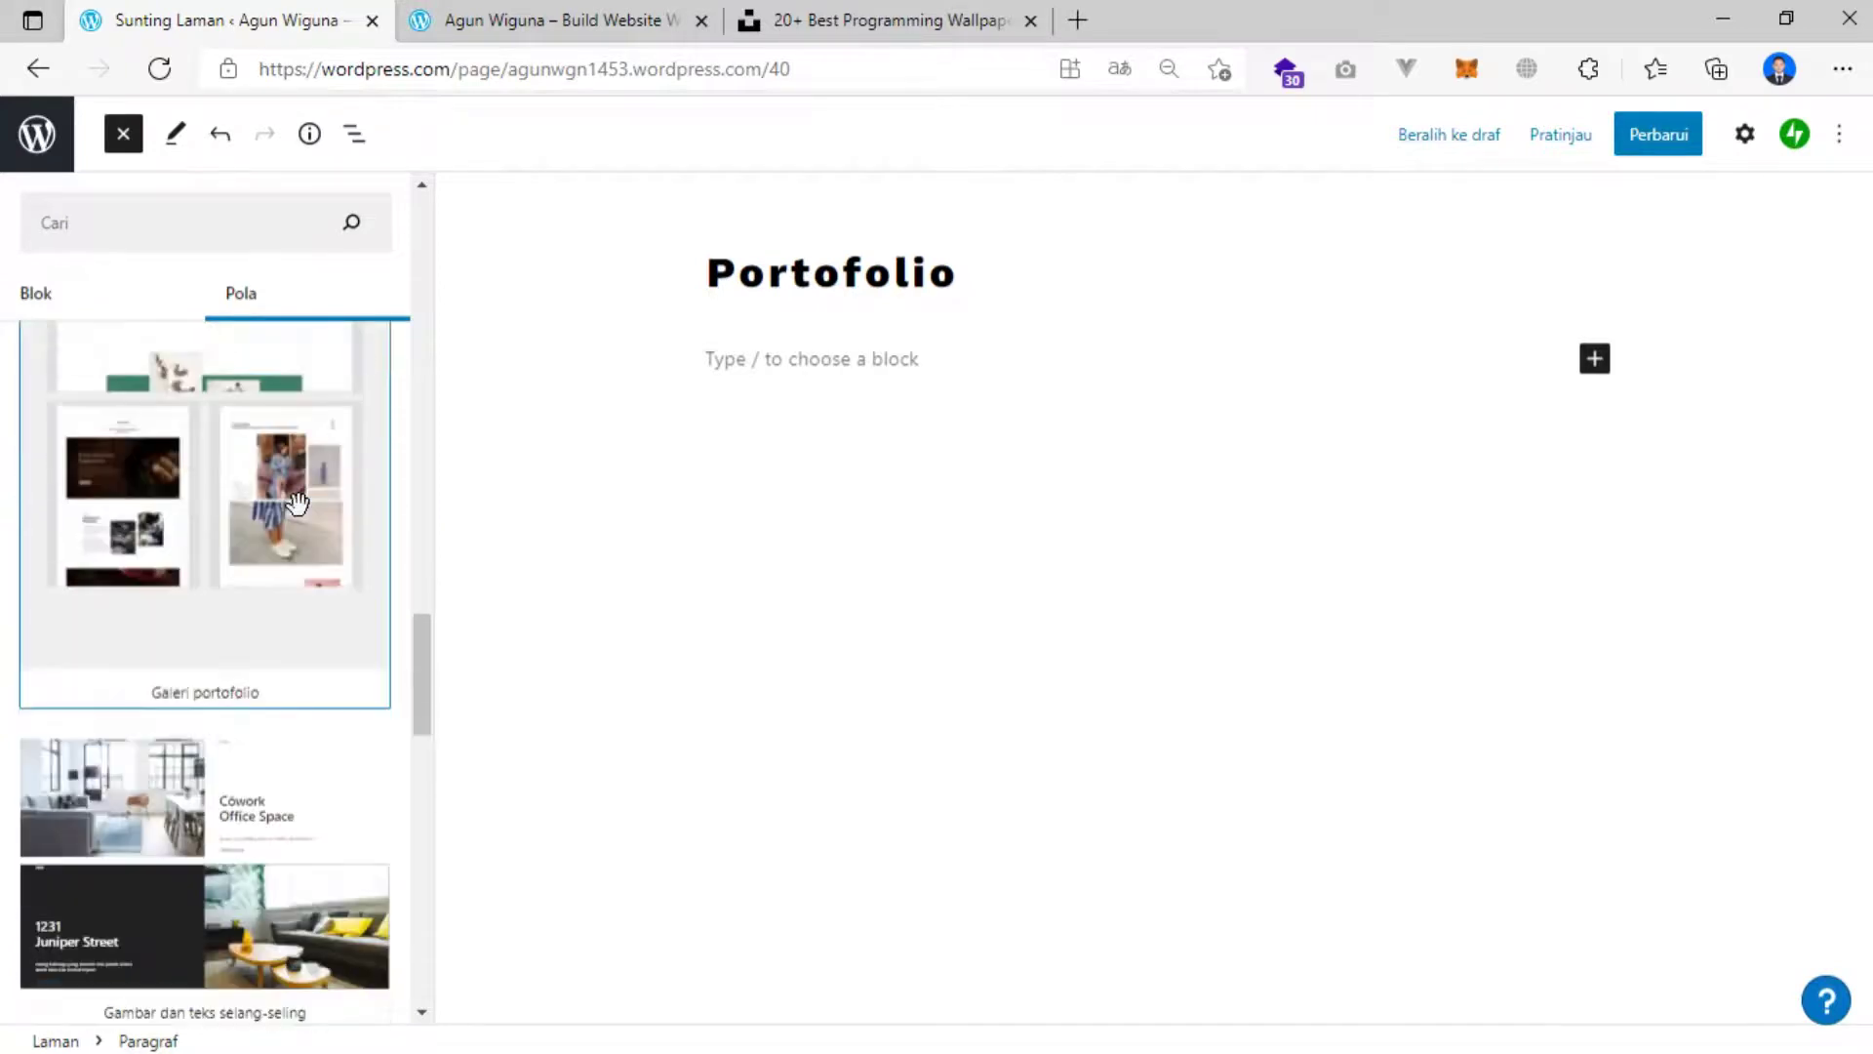
{"action": "scroll", "coordinate": [298, 504], "scroll_direction": "down", "scroll_amount": 10}
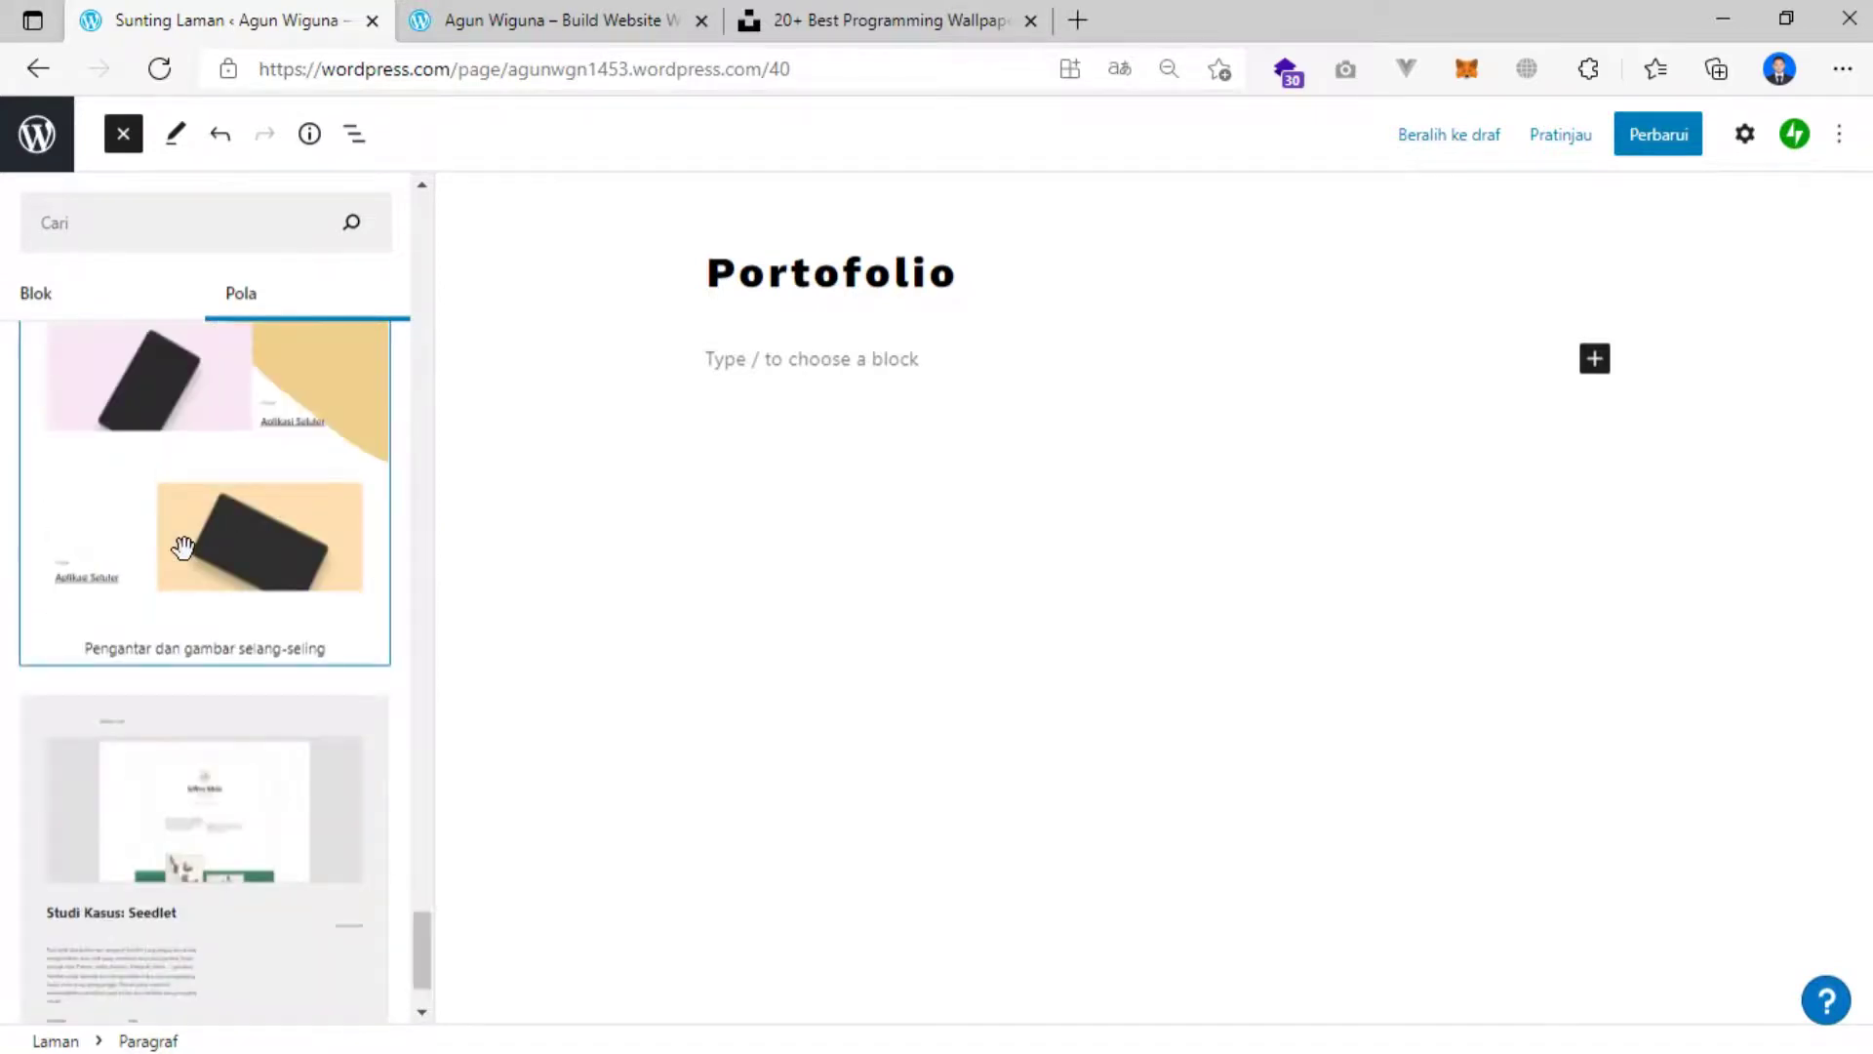
{"action": "scroll", "coordinate": [189, 549], "scroll_direction": "up", "scroll_amount": 2}
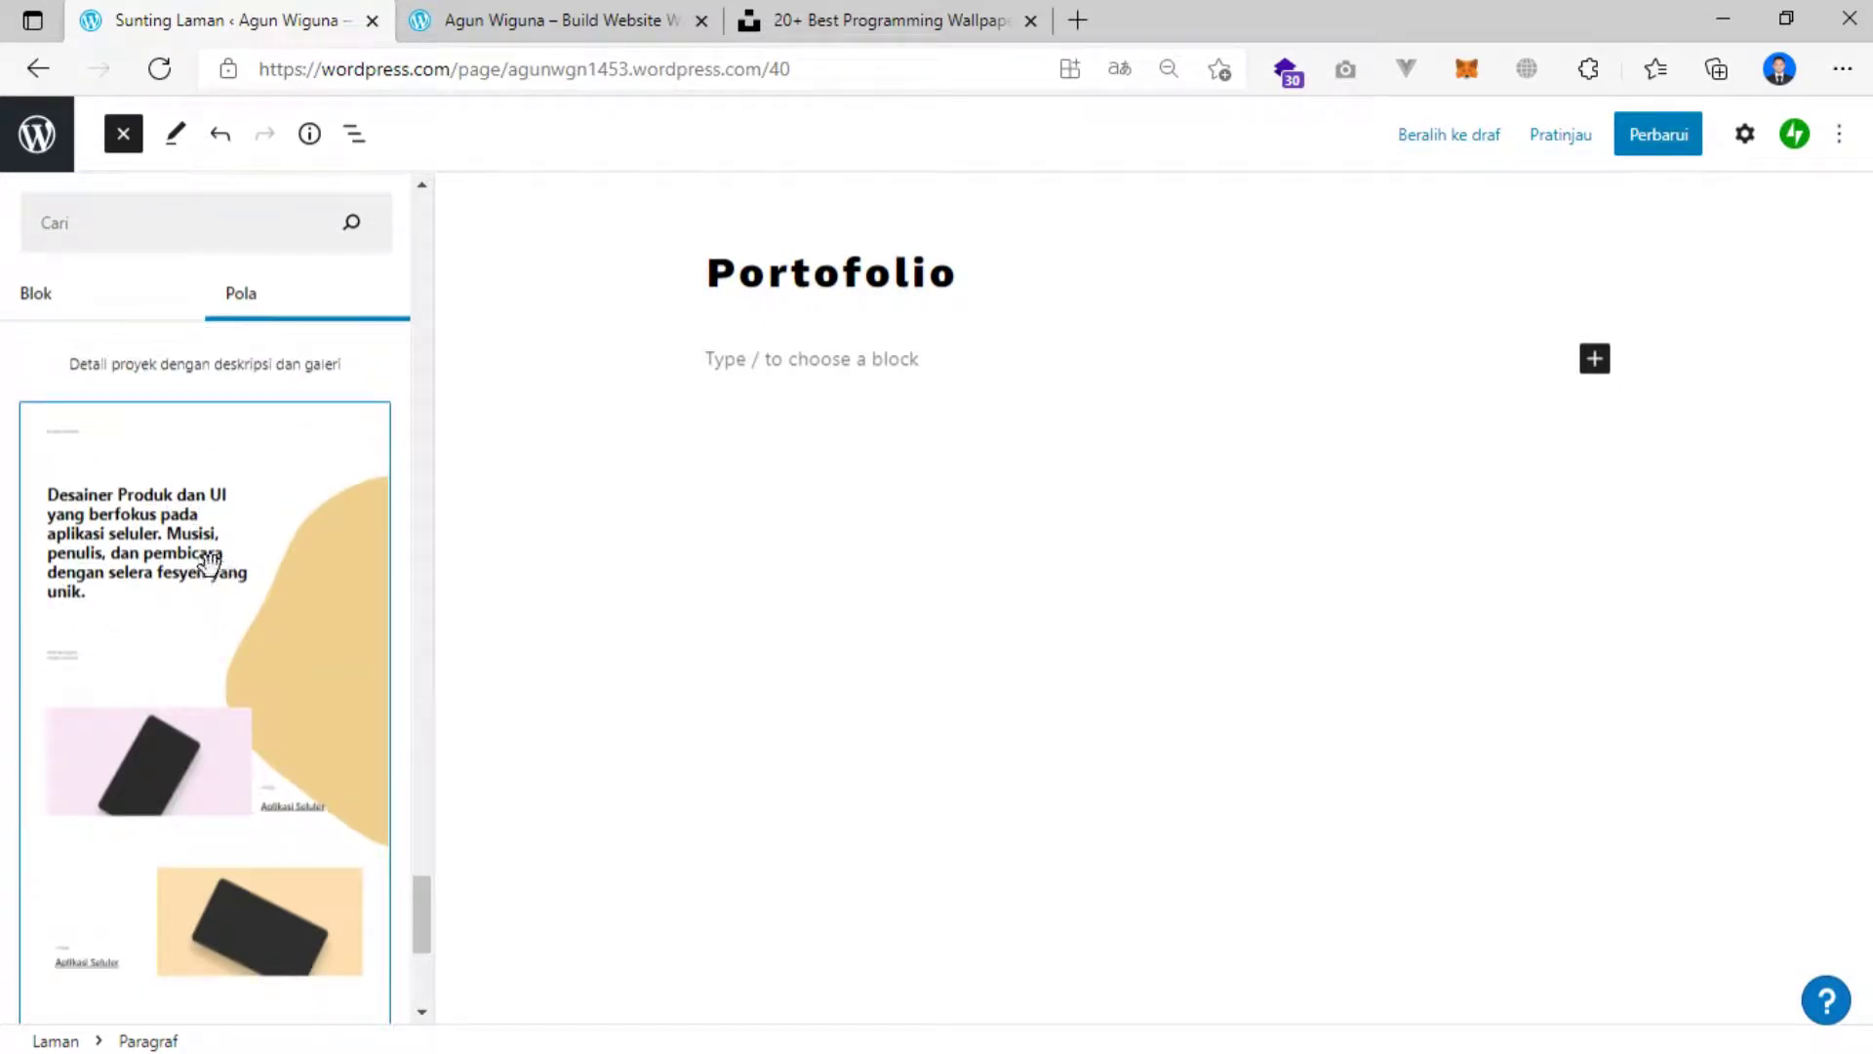
{"action": "left_click", "coordinate": [209, 561]}
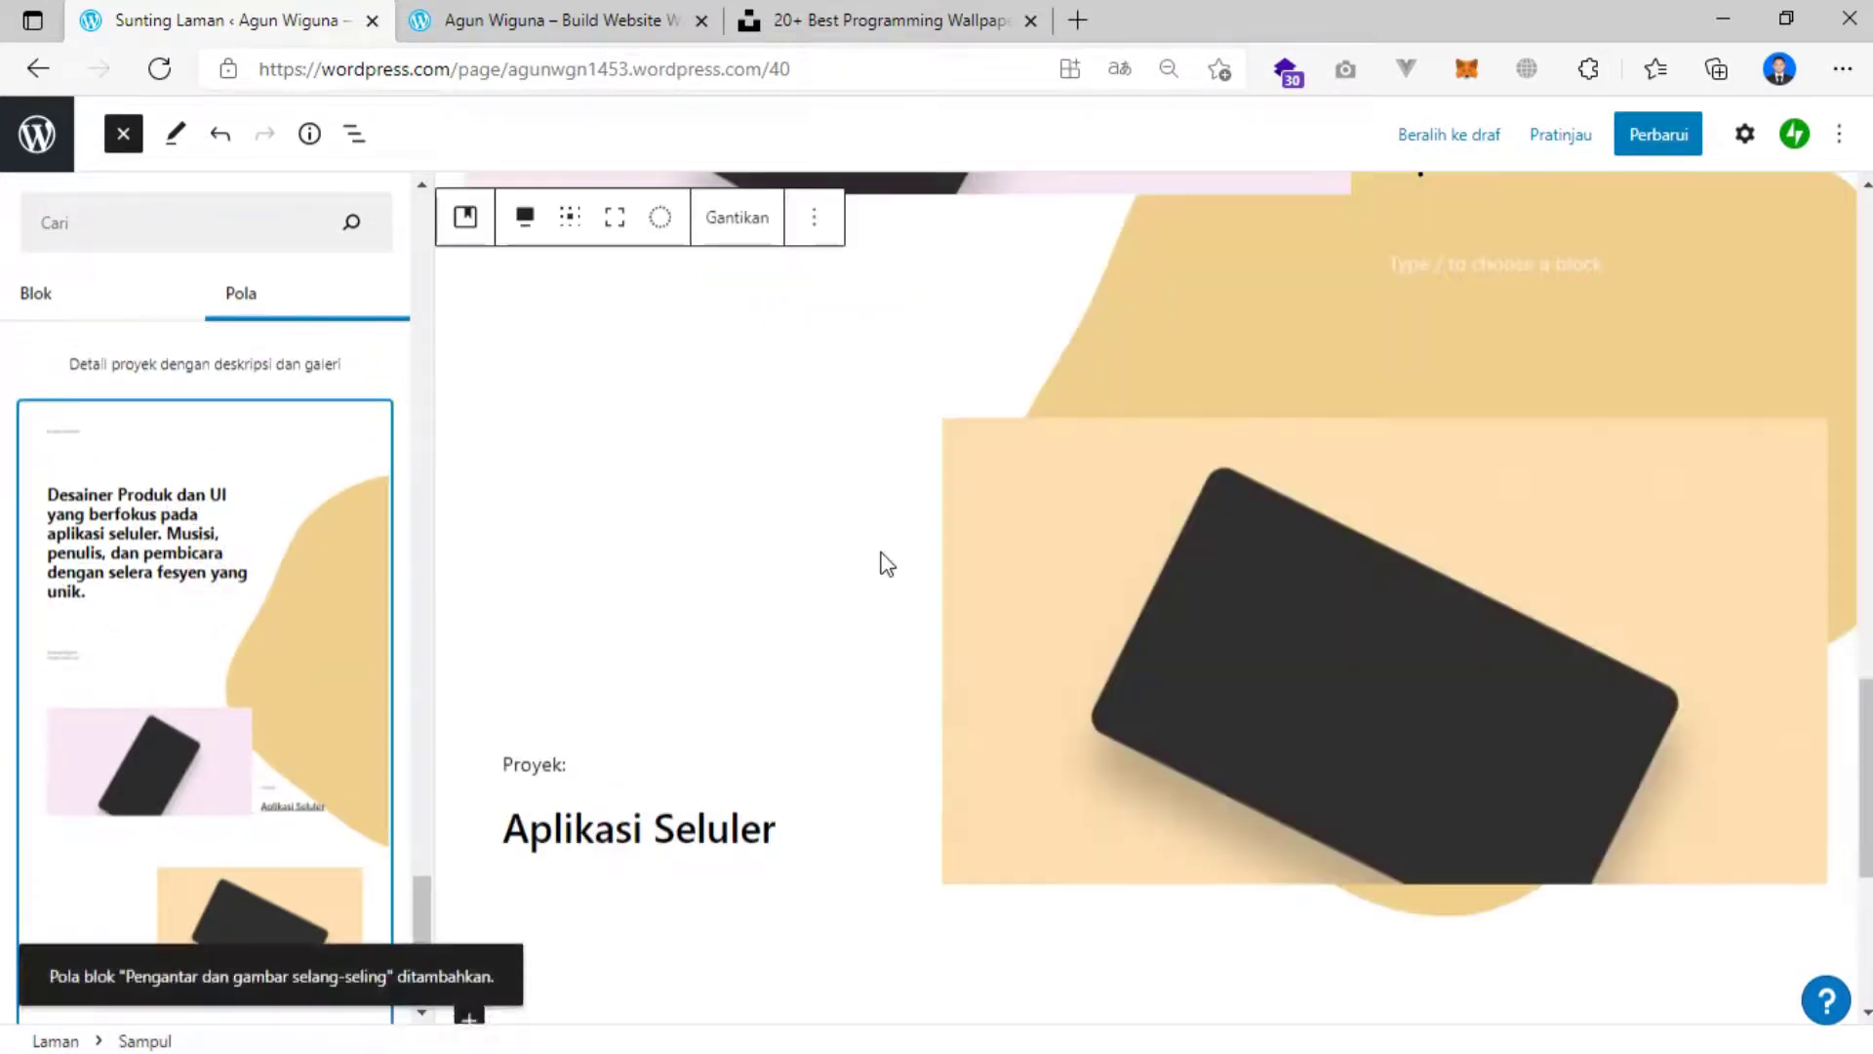
{"action": "scroll", "coordinate": [885, 563], "scroll_direction": "up", "scroll_amount": 15}
{"action": "scroll", "coordinate": [885, 532], "scroll_direction": "up", "scroll_amount": 2}
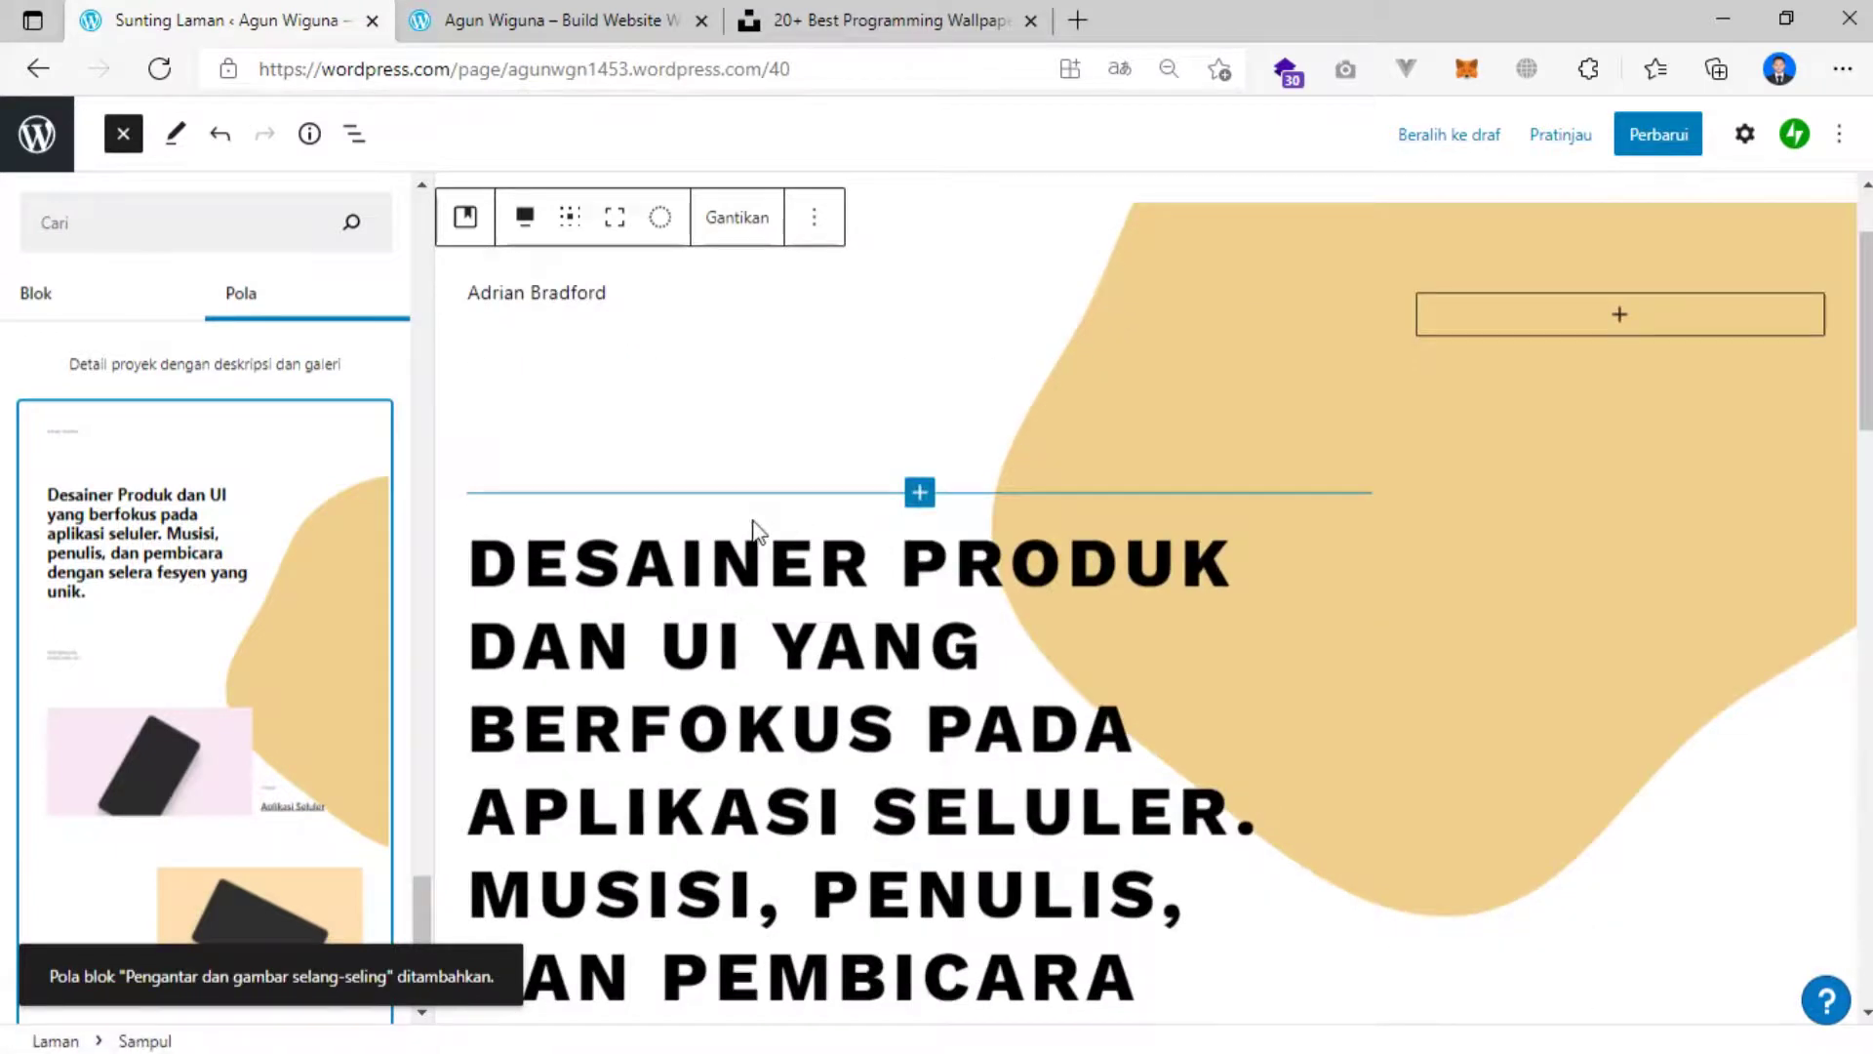
{"action": "scroll", "coordinate": [752, 523], "scroll_direction": "up", "scroll_amount": 2}
{"action": "left_click", "coordinate": [601, 447]}
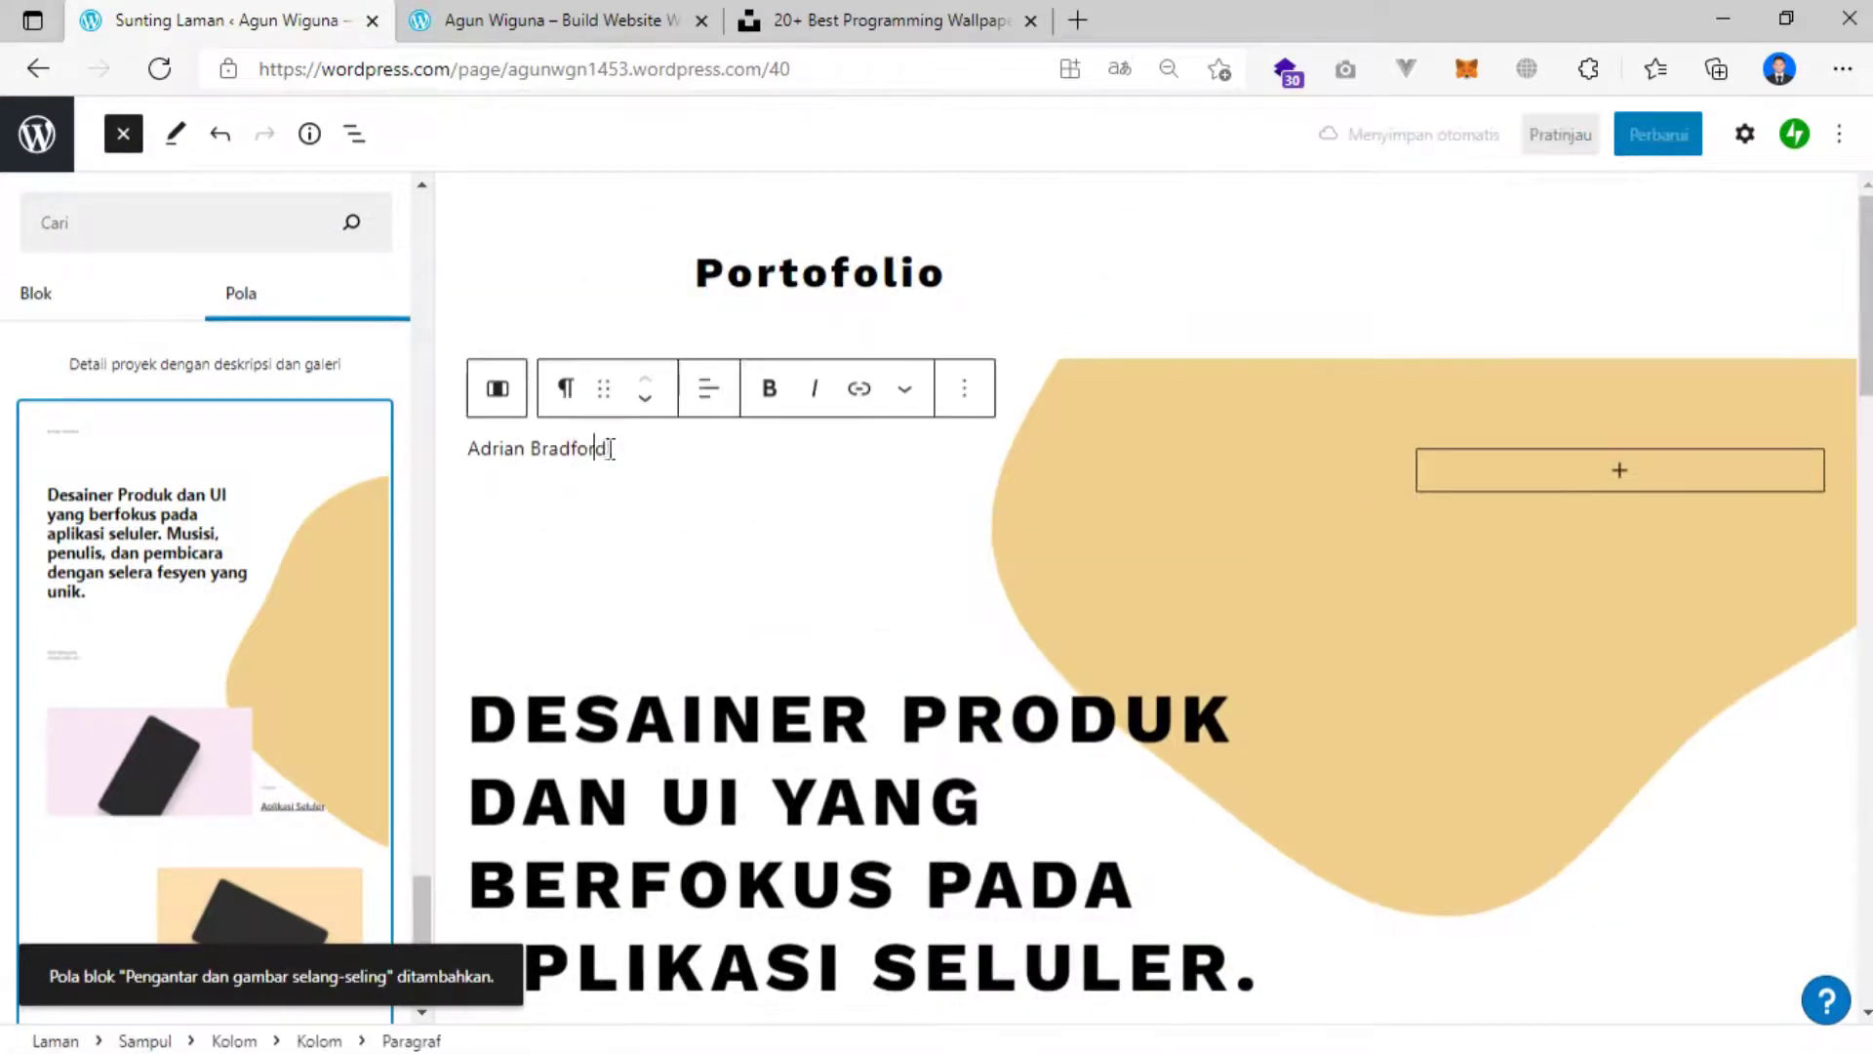
{"action": "left_click", "coordinate": [123, 134]}
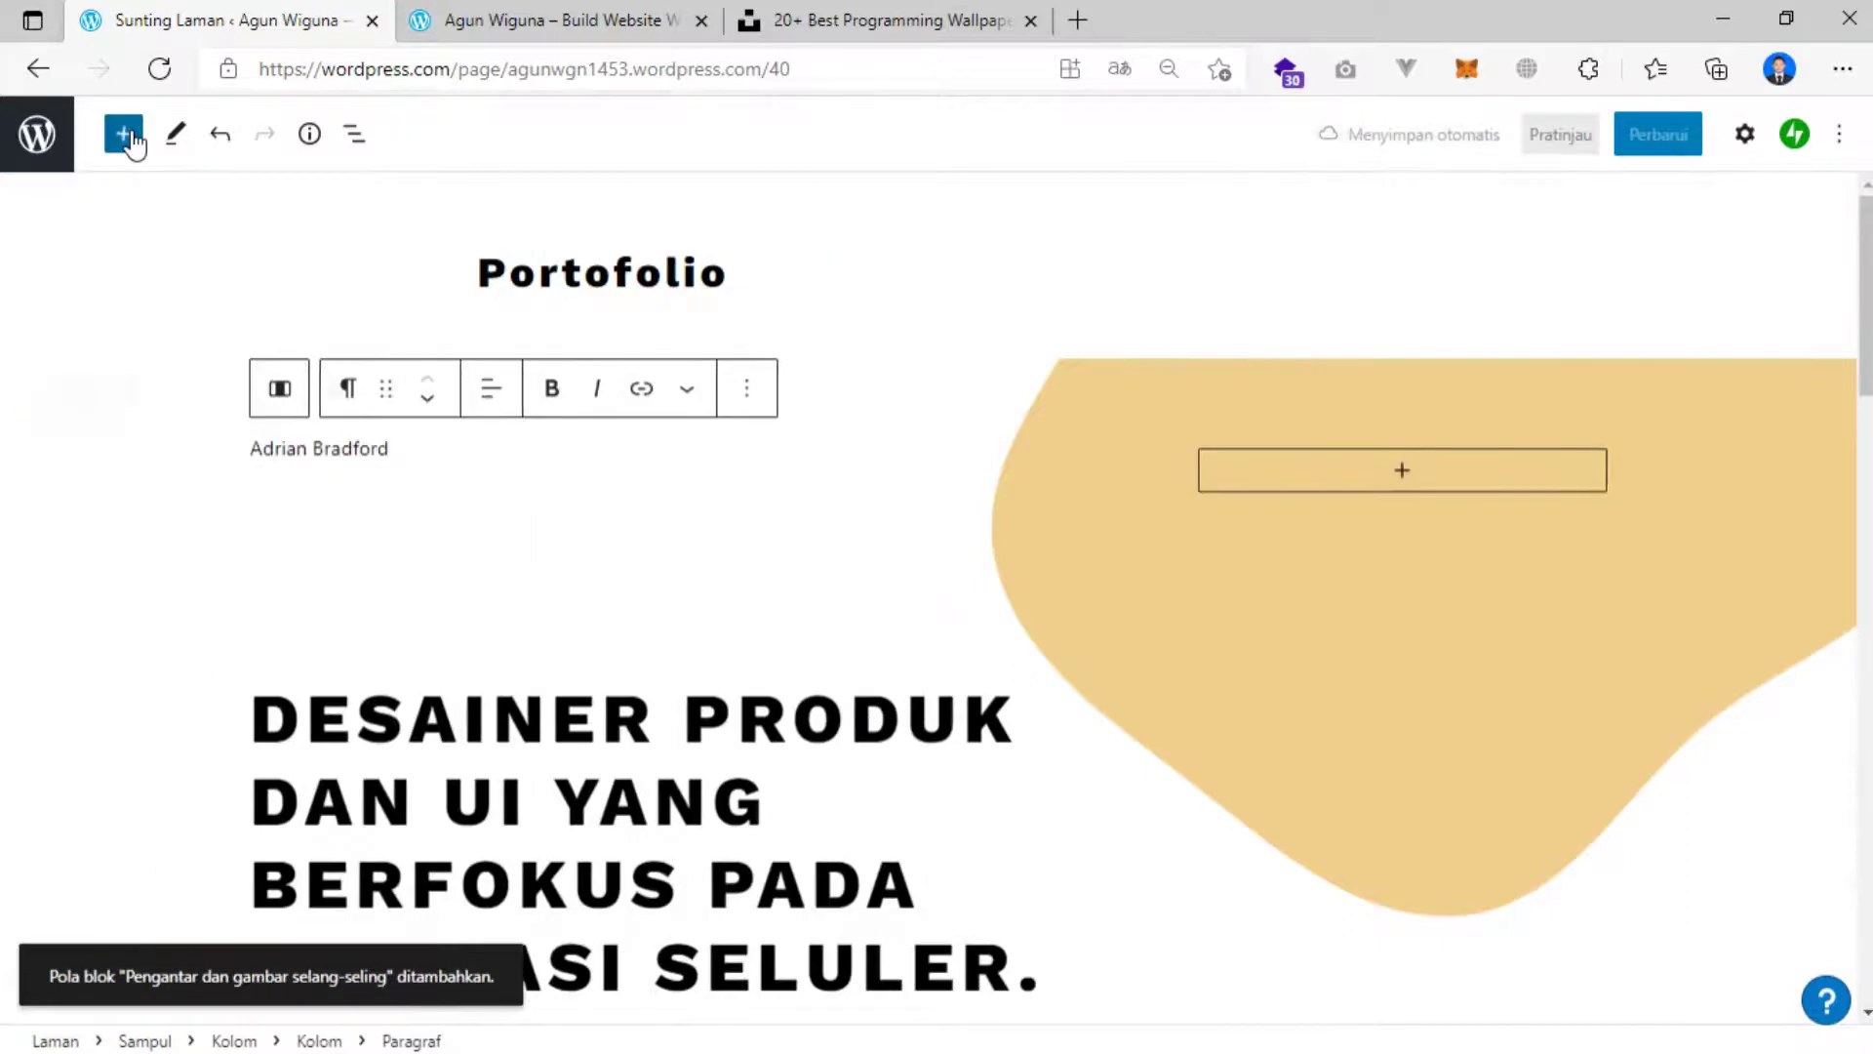
{"action": "left_click", "coordinate": [125, 134]}
{"action": "left_click", "coordinate": [124, 135]}
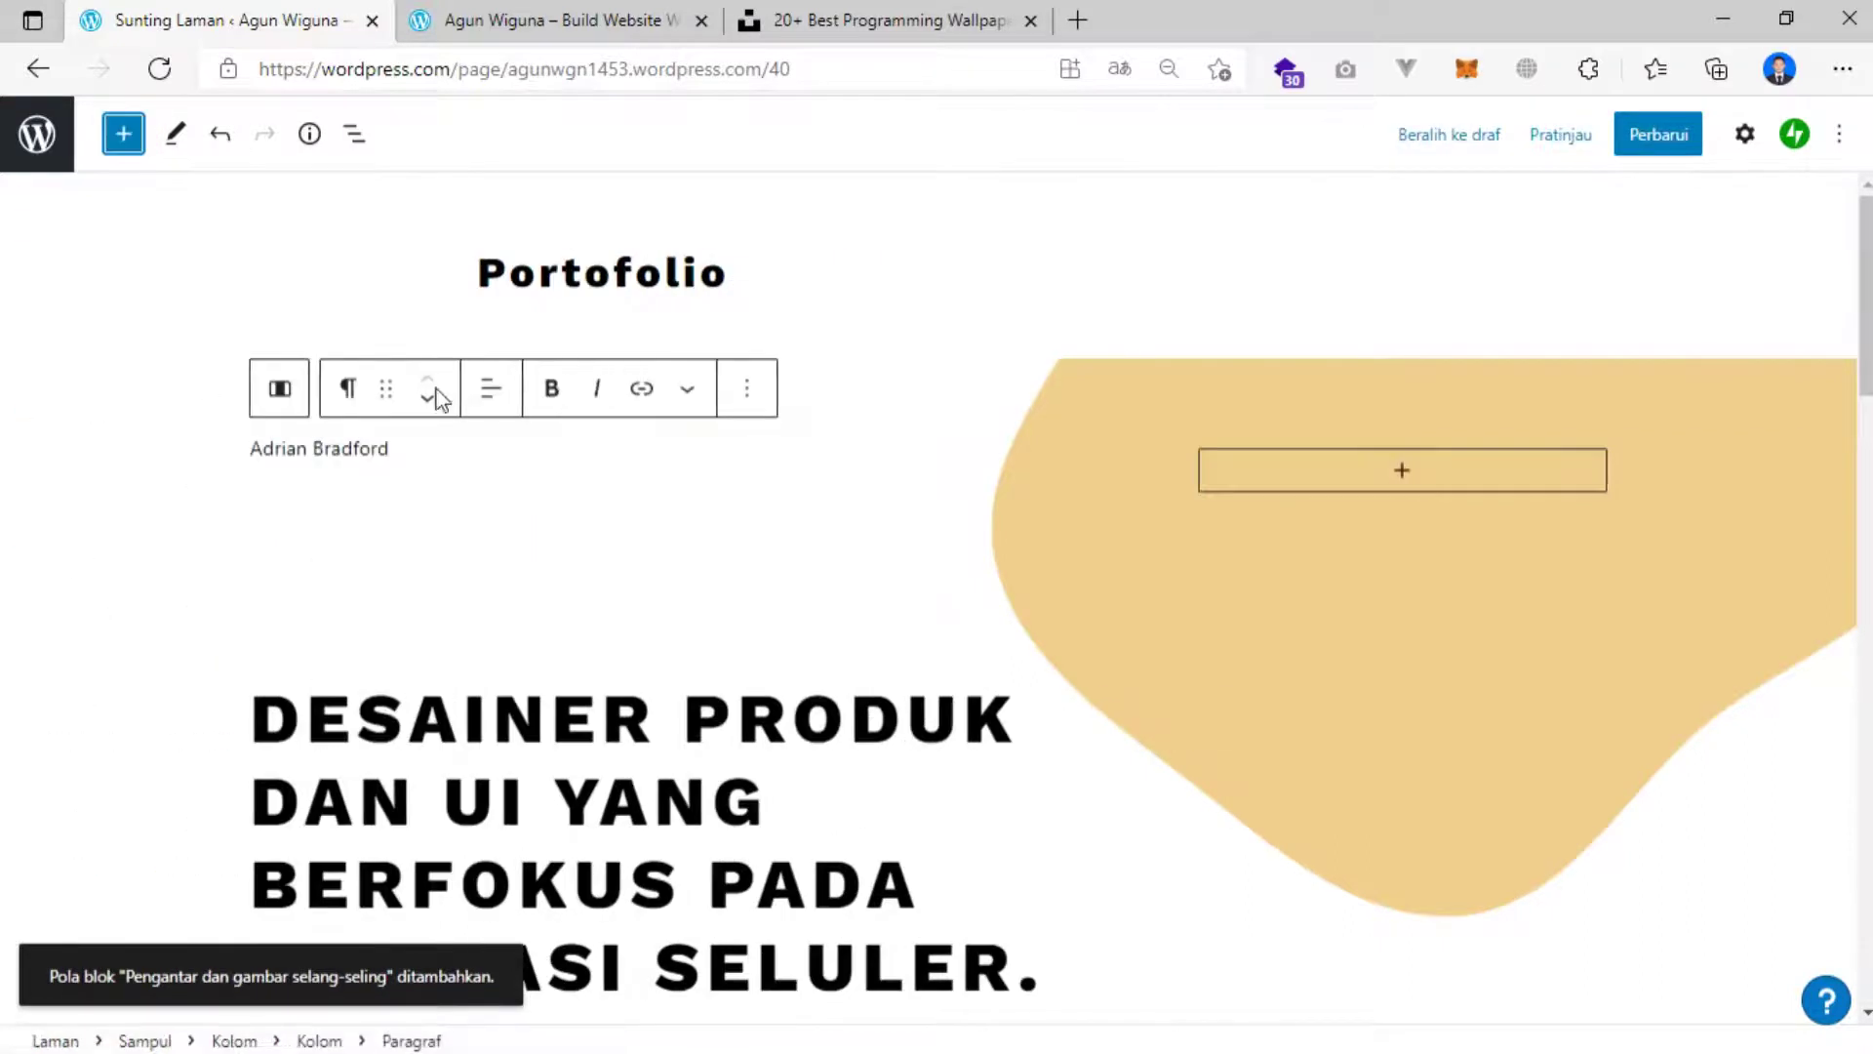
{"action": "left_click", "coordinate": [339, 448]}
{"action": "left_click", "coordinate": [241, 448]}
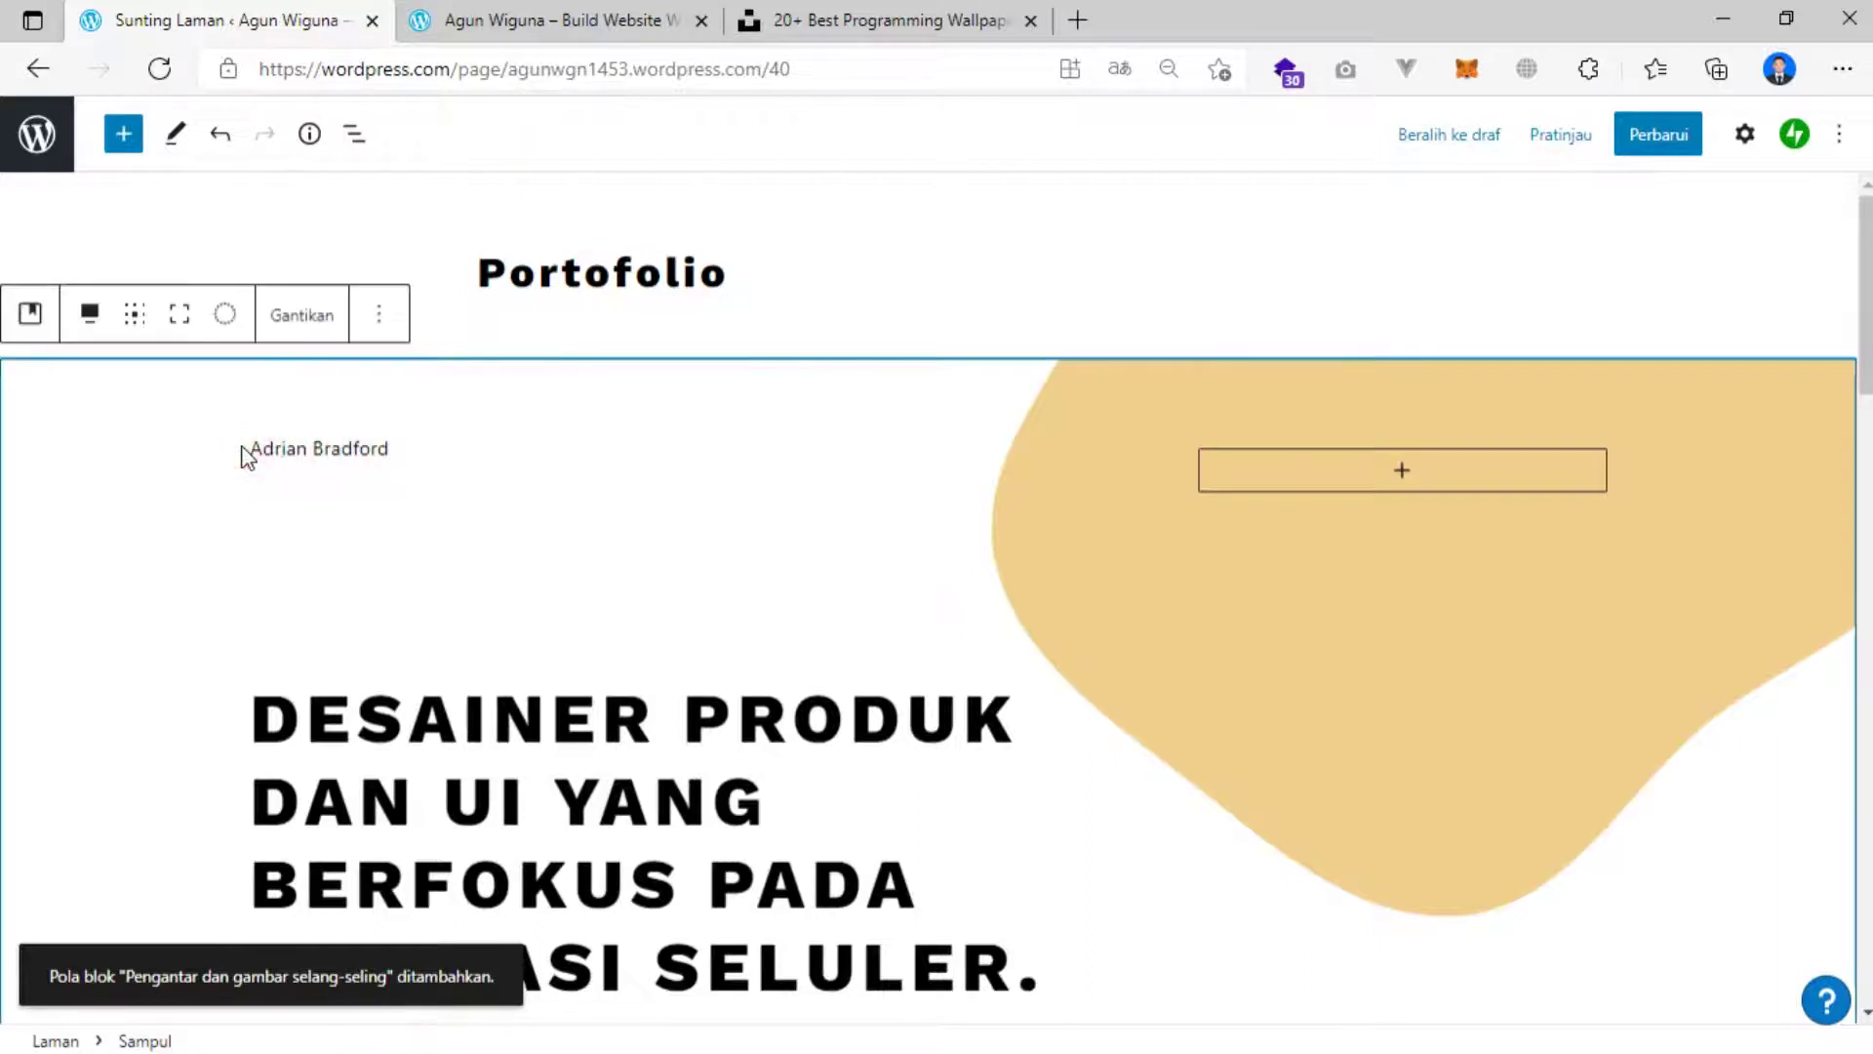
{"action": "left_click", "coordinate": [296, 451]}
{"action": "left_click_drag", "start_coordinate": [404, 448], "coordinate": [196, 460]}
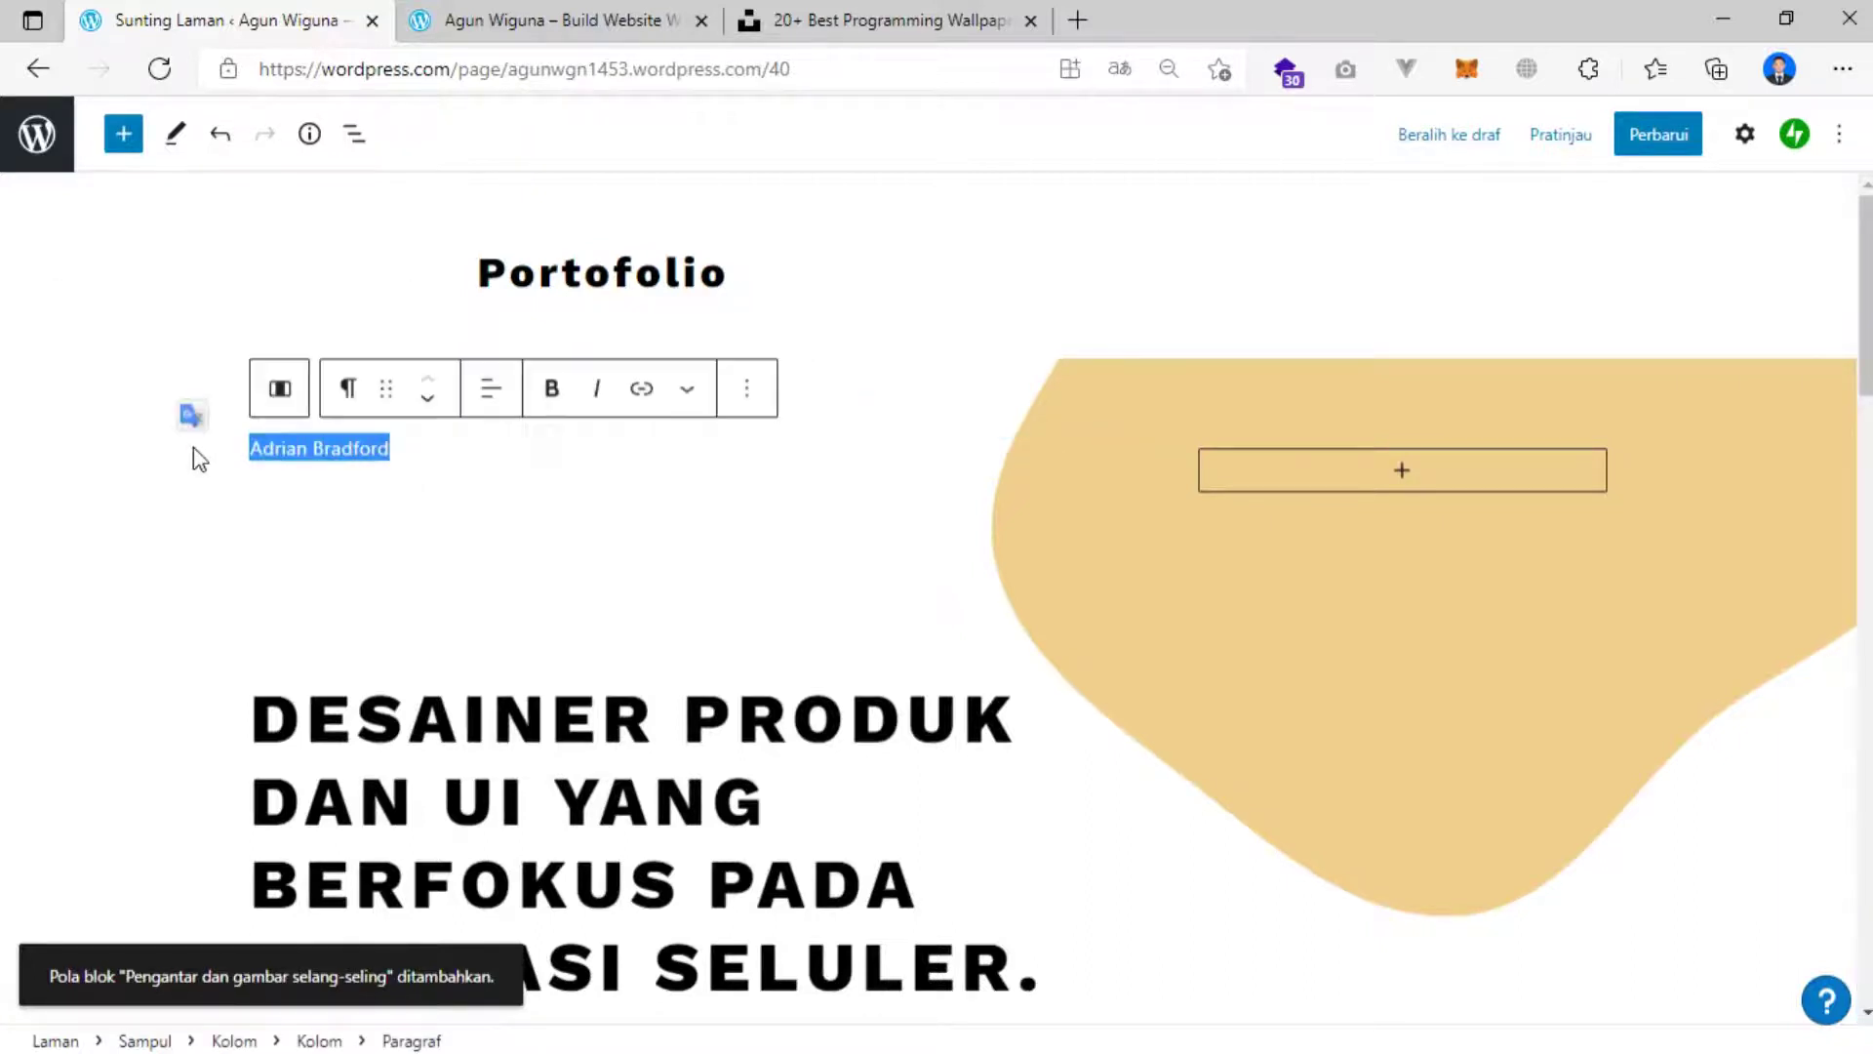
{"action": "key", "text": "BackSpace"}
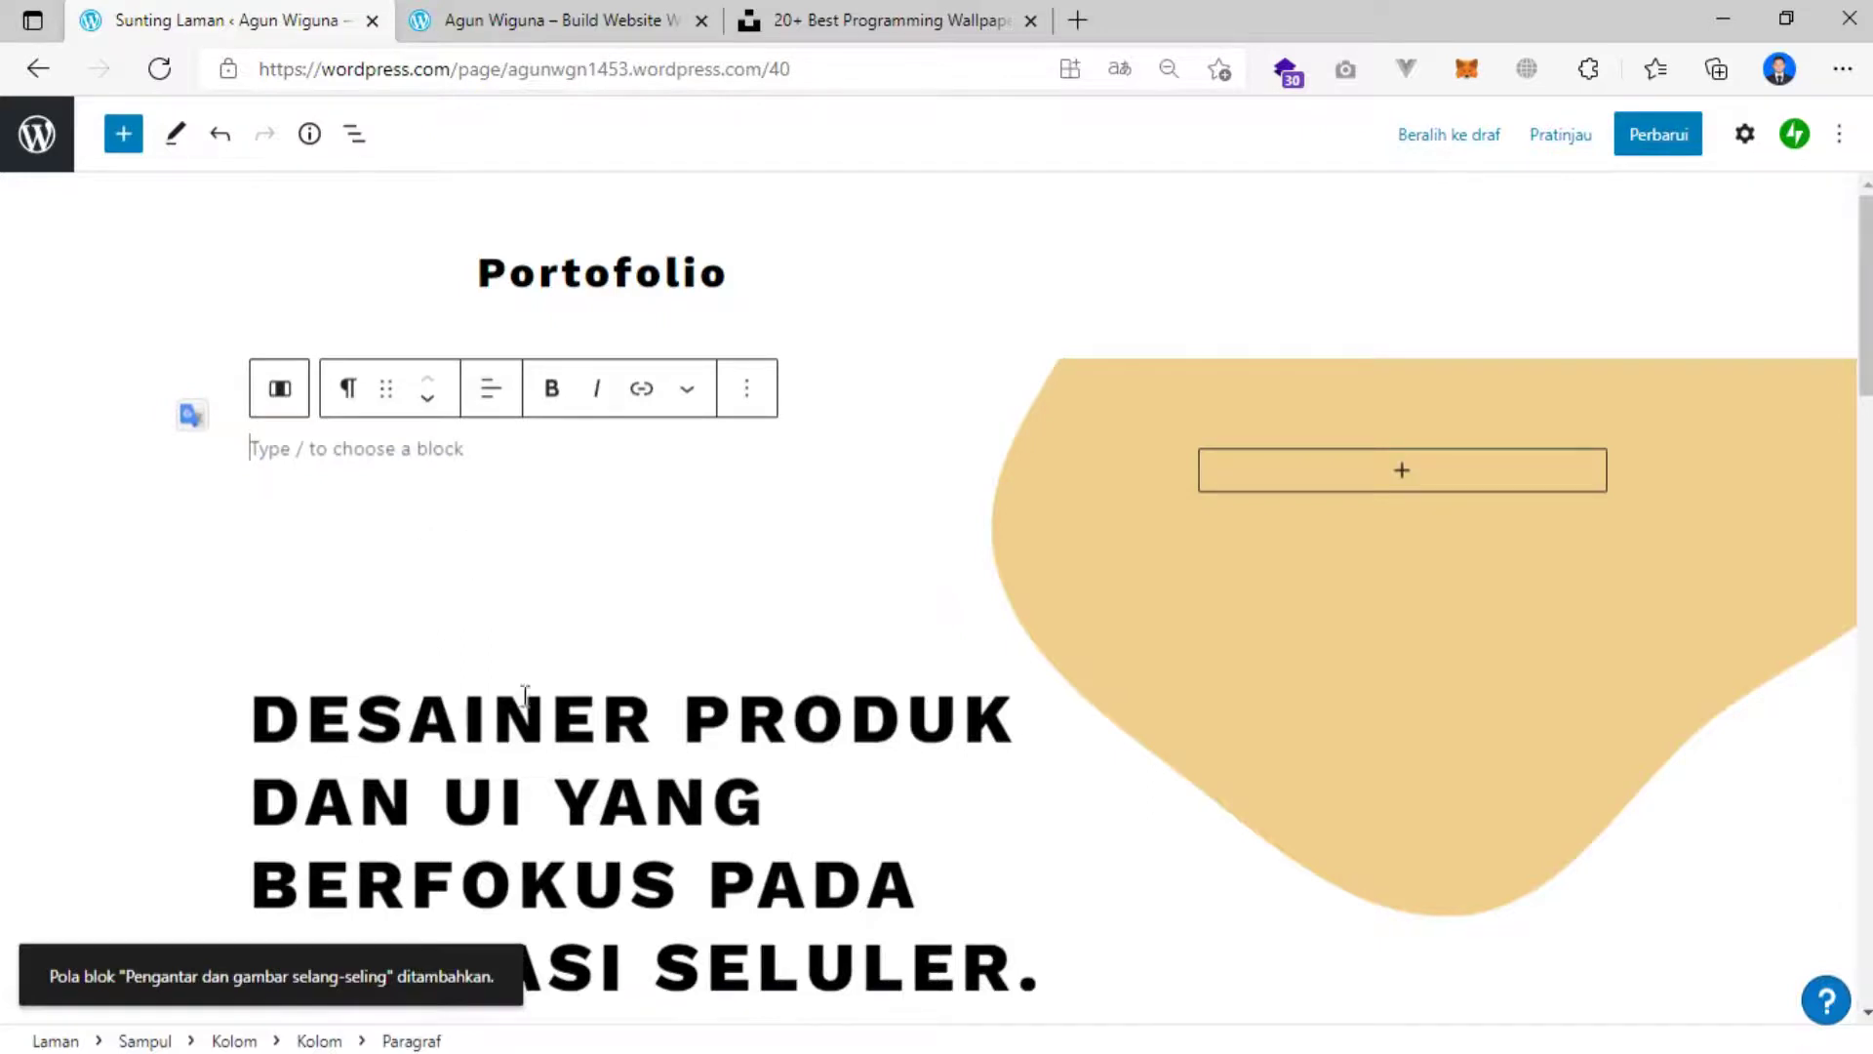
{"action": "scroll", "coordinate": [525, 694], "scroll_direction": "down", "scroll_amount": 1}
{"action": "left_click", "coordinate": [418, 592]}
{"action": "scroll", "coordinate": [615, 636], "scroll_direction": "down", "scroll_amount": 5}
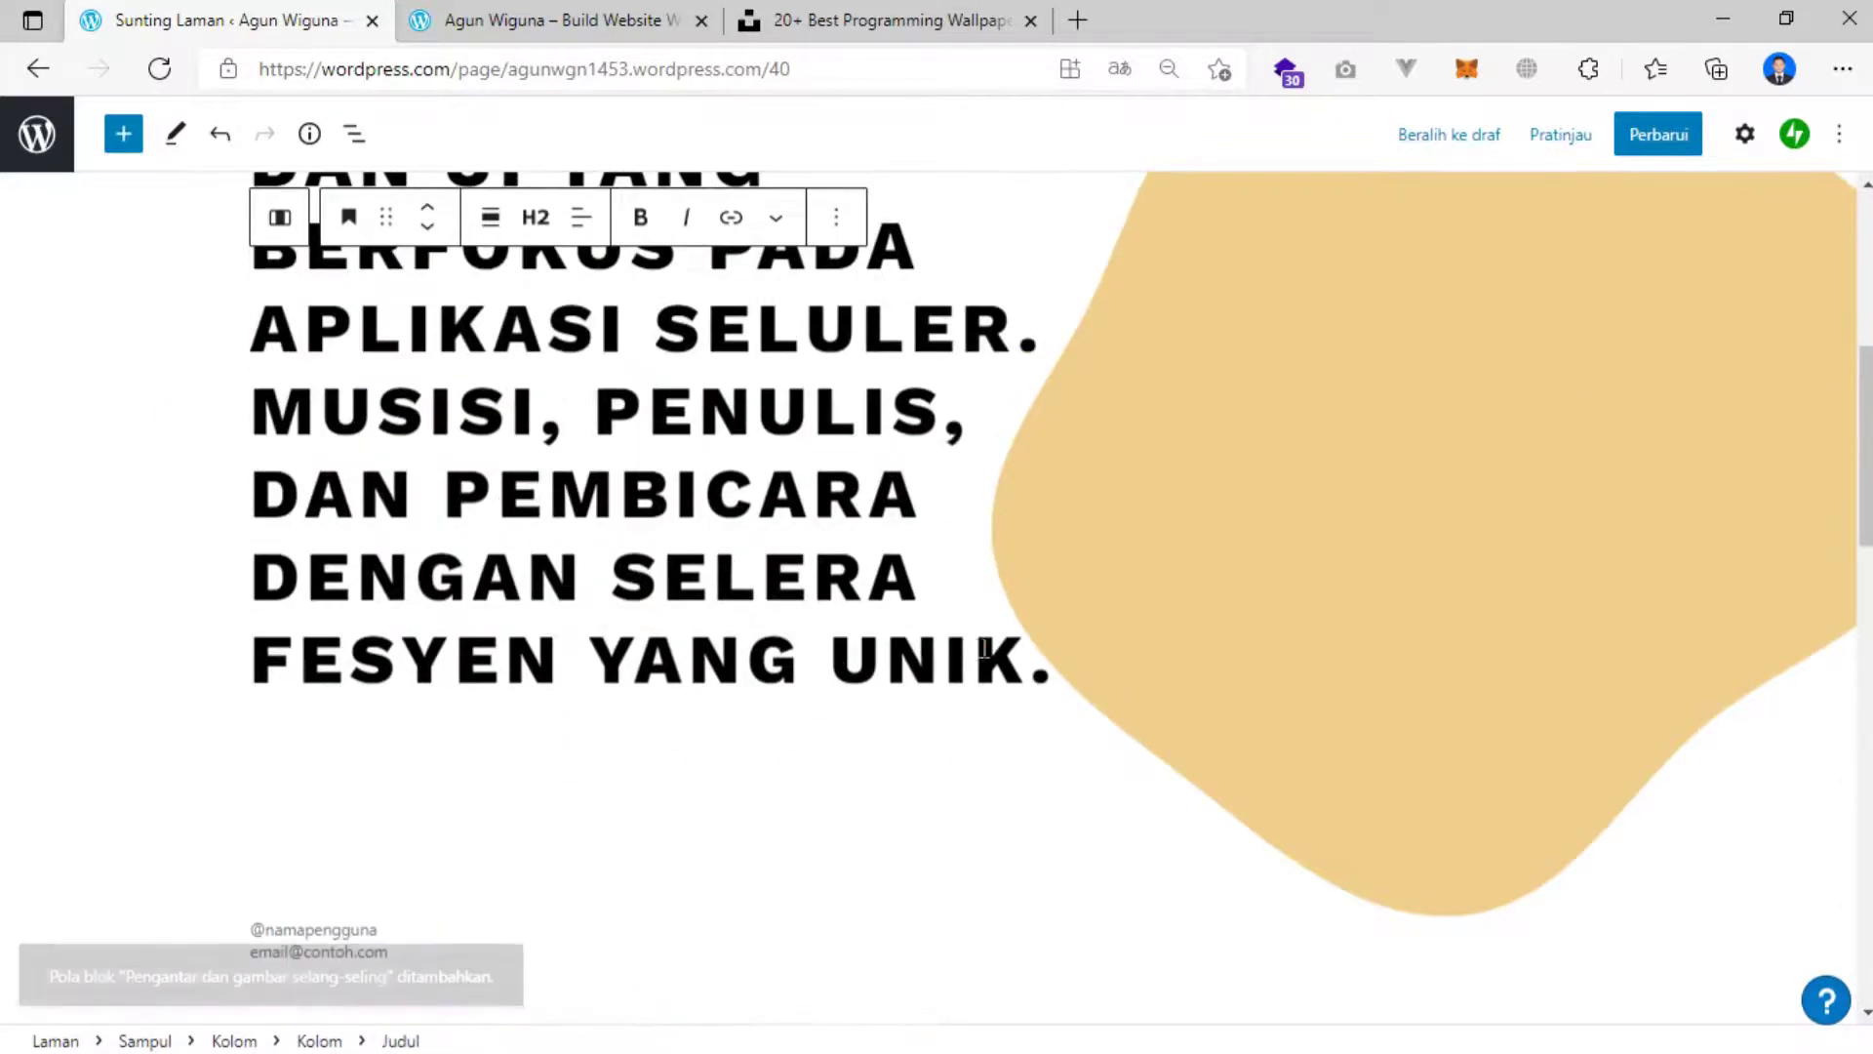
{"action": "left_click_drag", "start_coordinate": [1024, 660], "coordinate": [234, 430]}
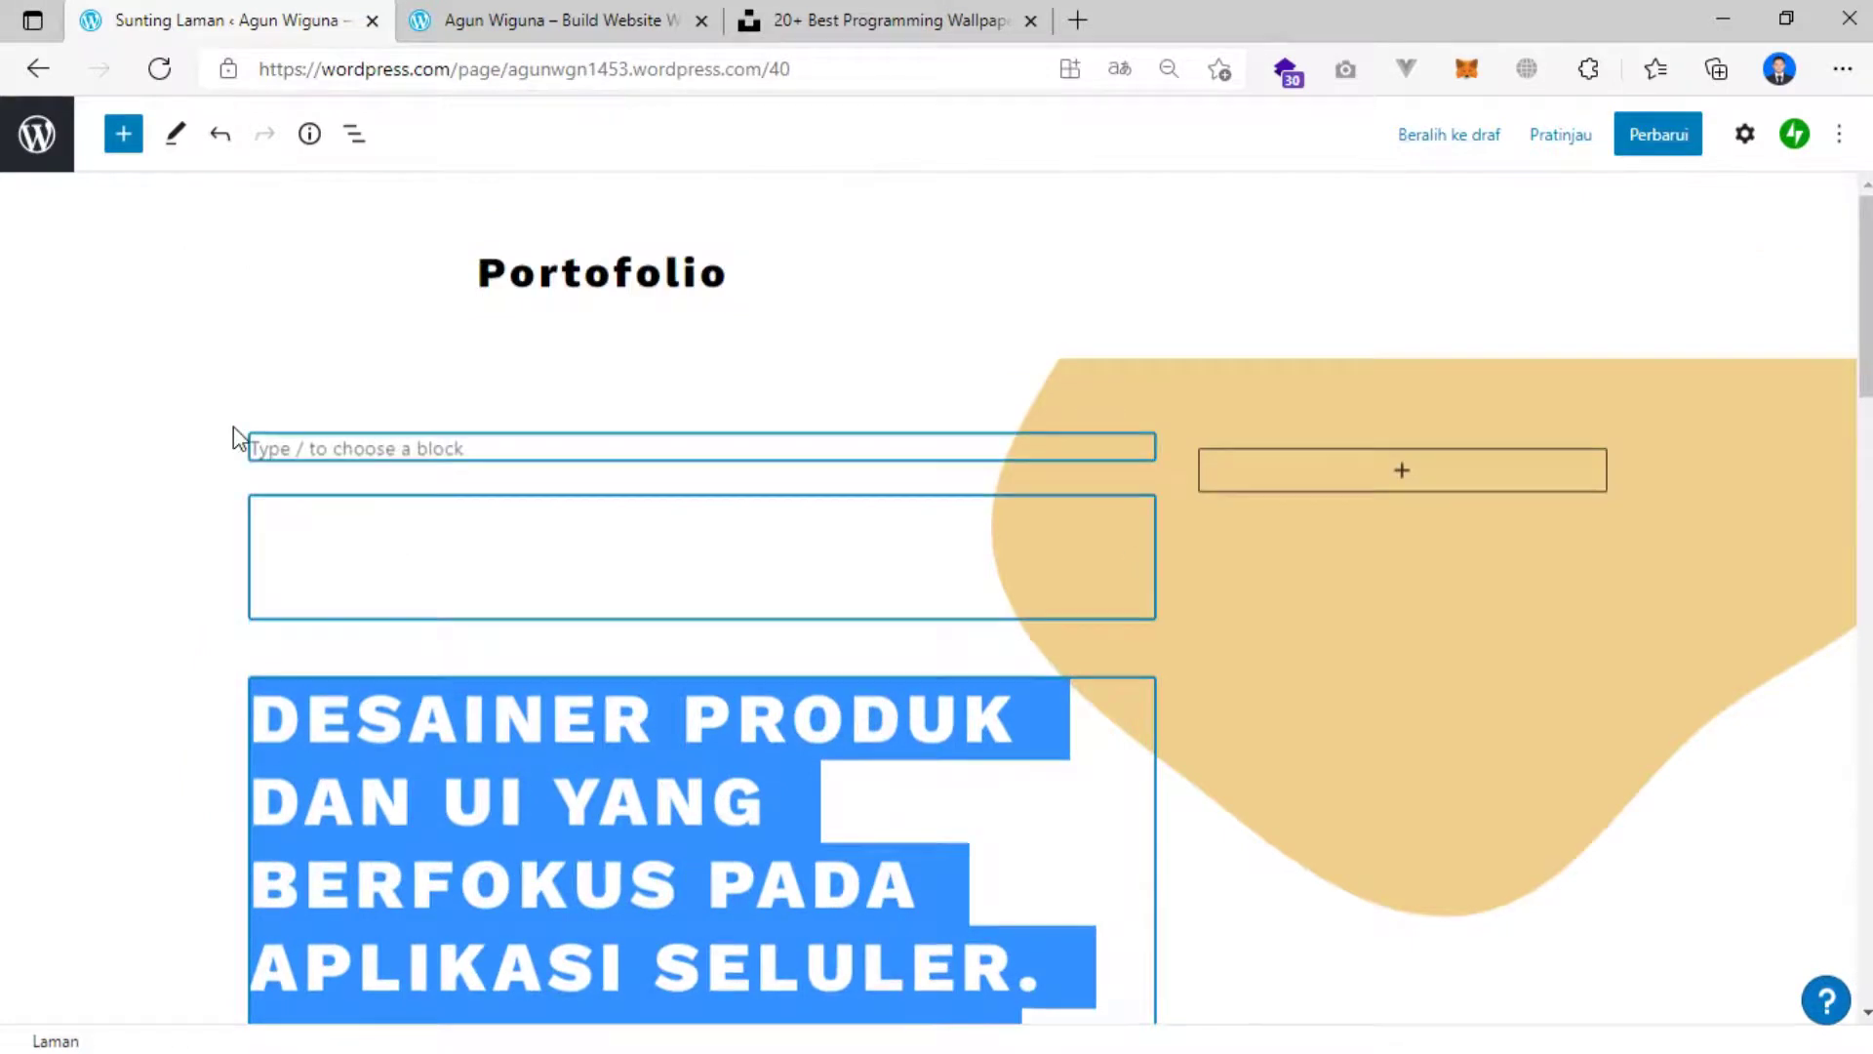
{"action": "key", "text": "BackSpace"}
{"action": "left_click_drag", "start_coordinate": [419, 631], "coordinate": [222, 424]}
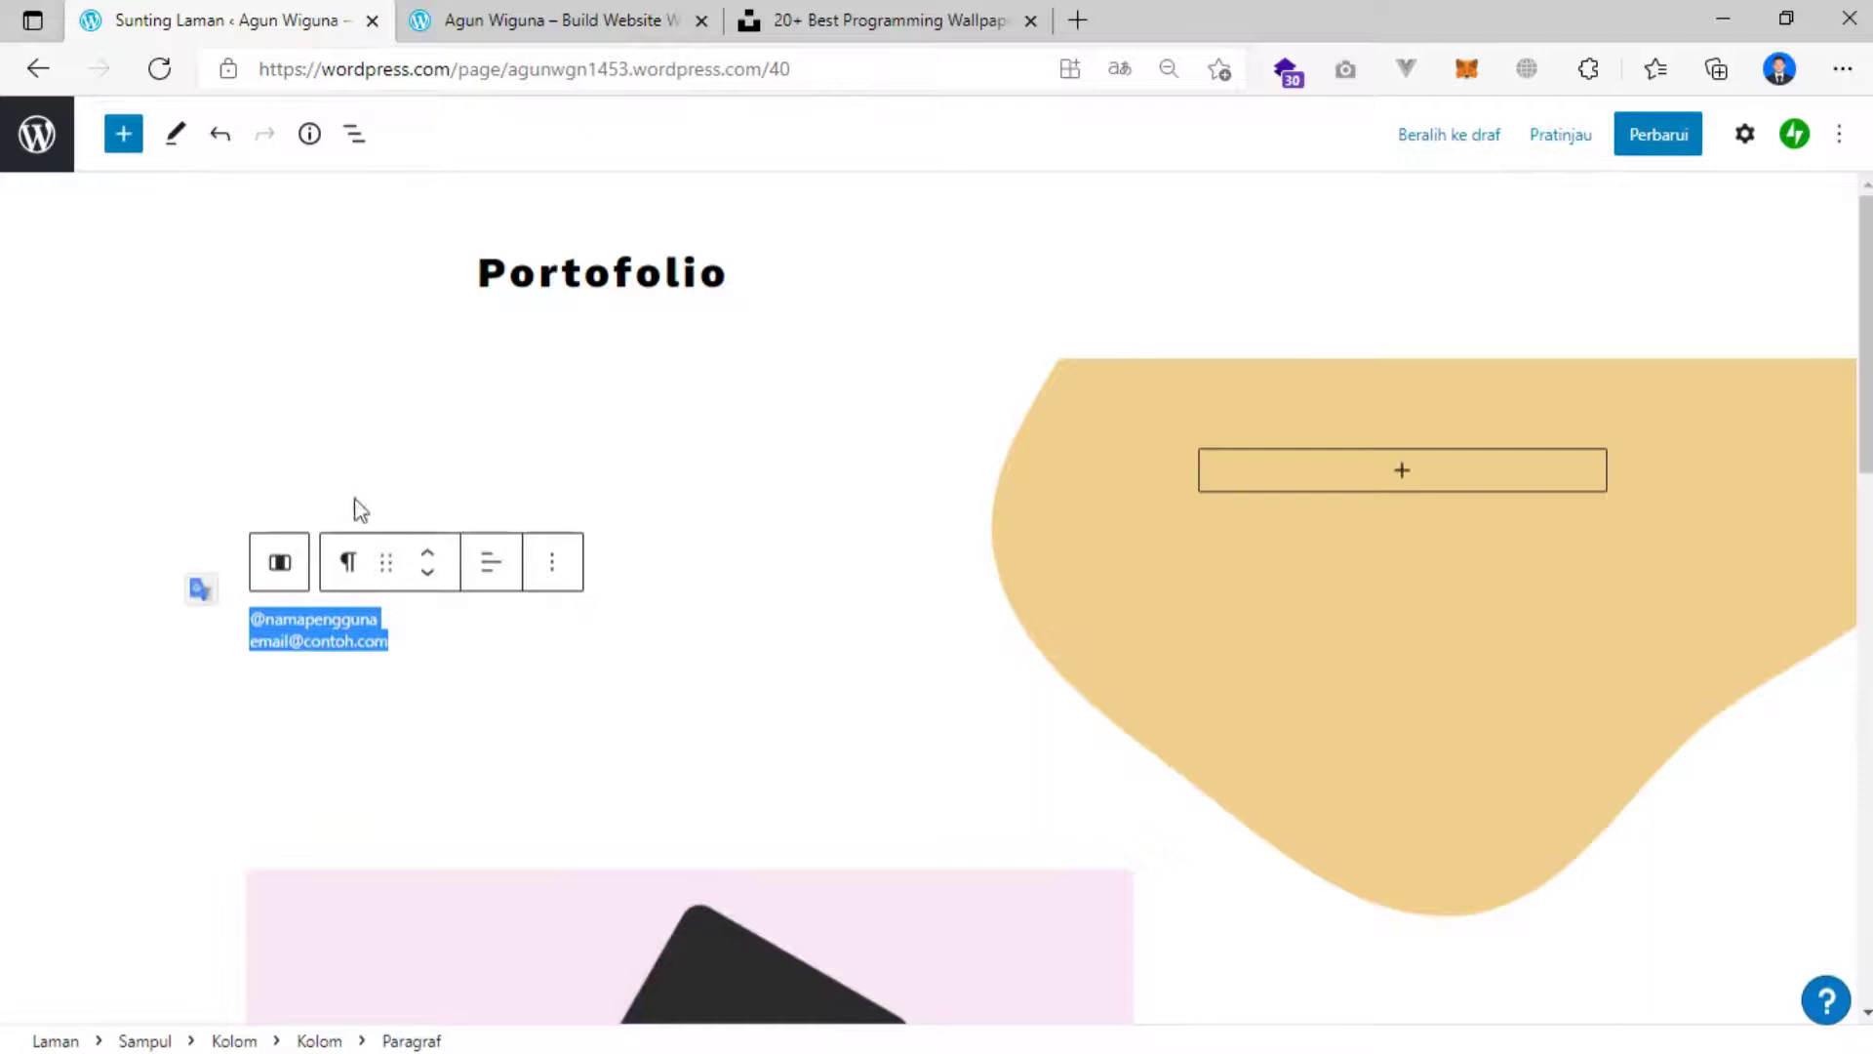
{"action": "key", "text": "BackSpace"}
{"action": "key", "text": "BackSpace"}
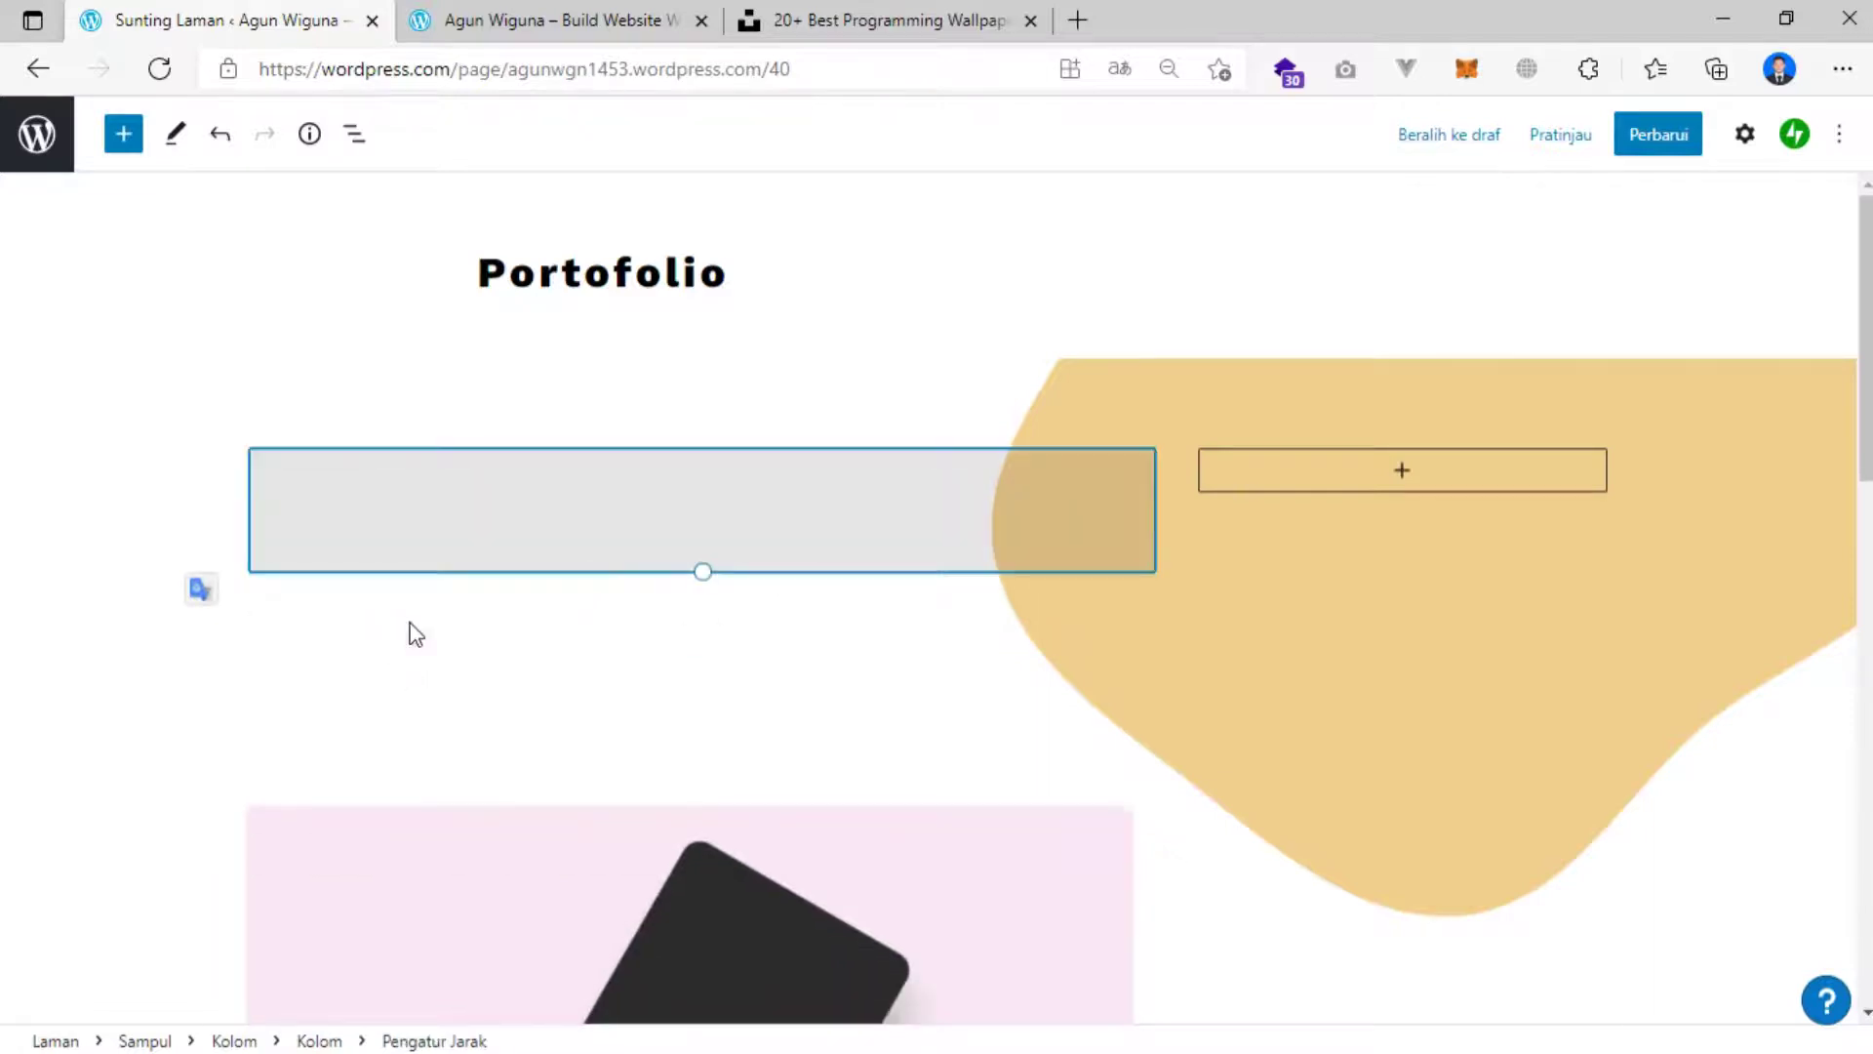
{"action": "key", "text": "BackSpace"}
{"action": "left_click", "coordinate": [391, 484]}
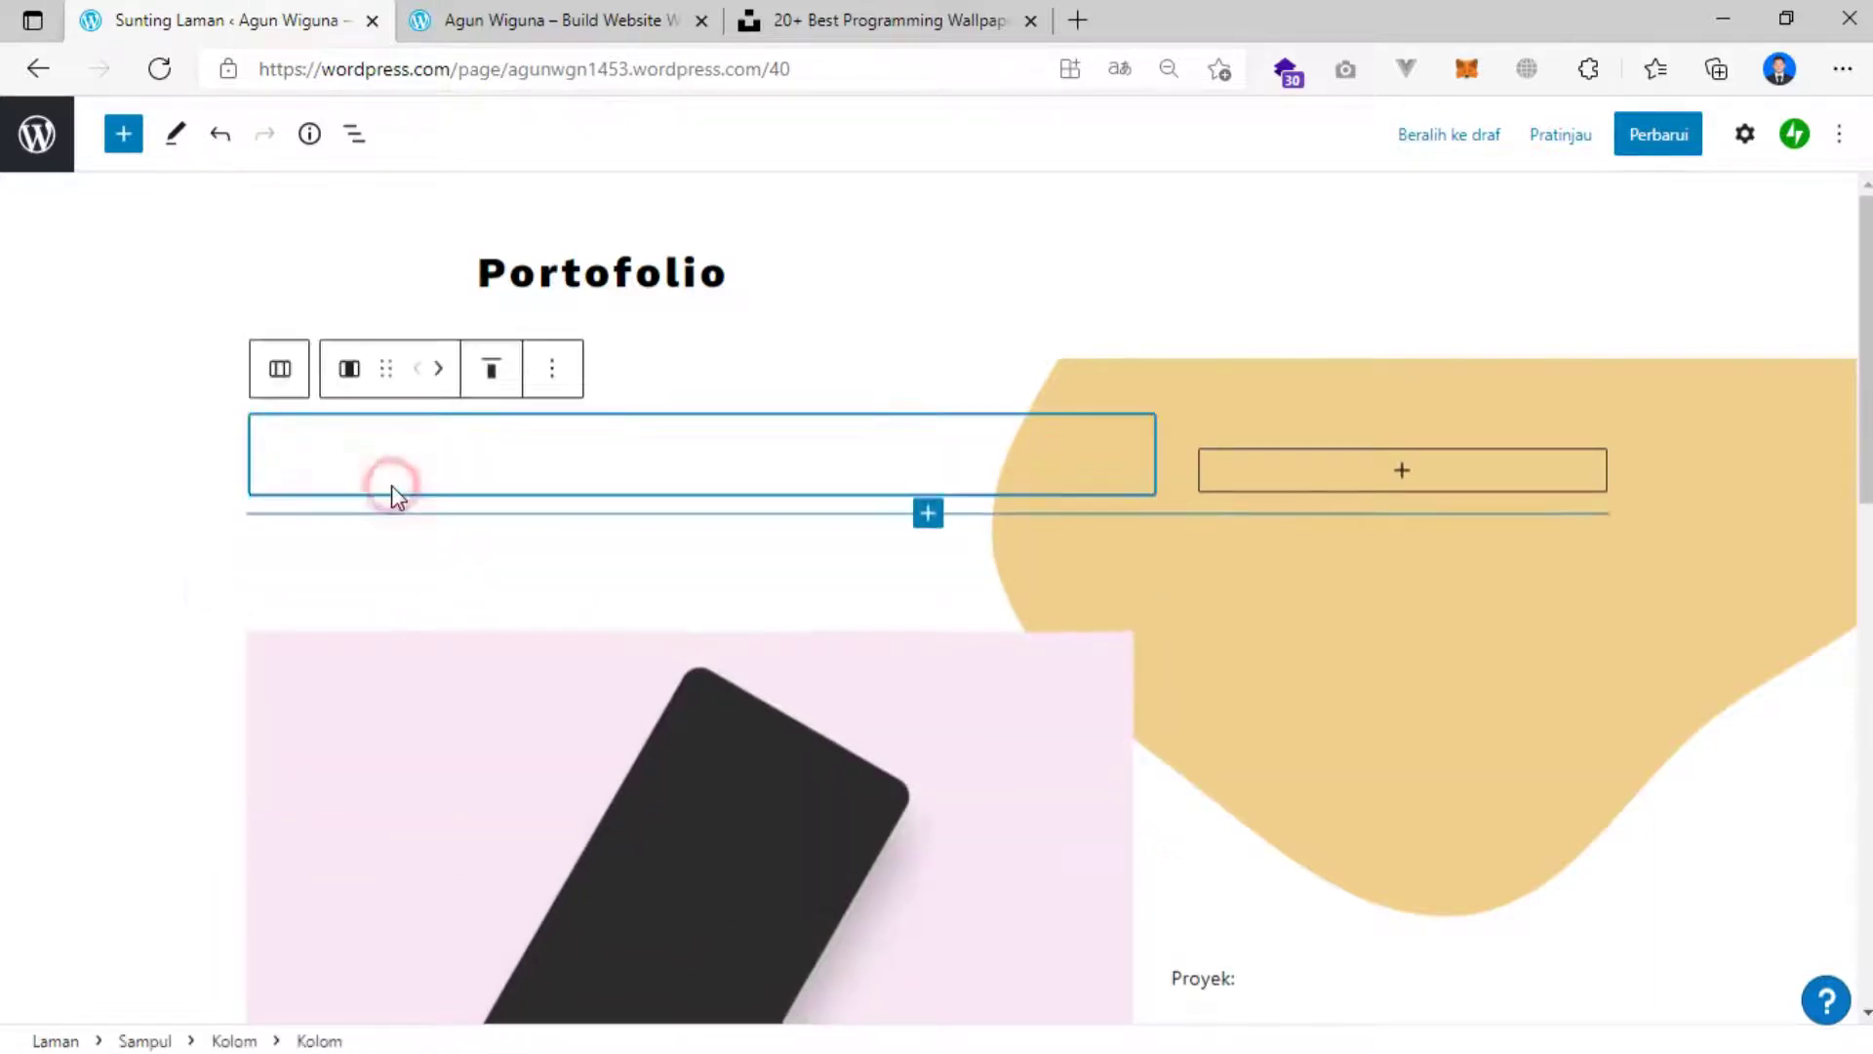
{"action": "key", "text": "BackSpace"}
{"action": "left_click", "coordinate": [684, 472]}
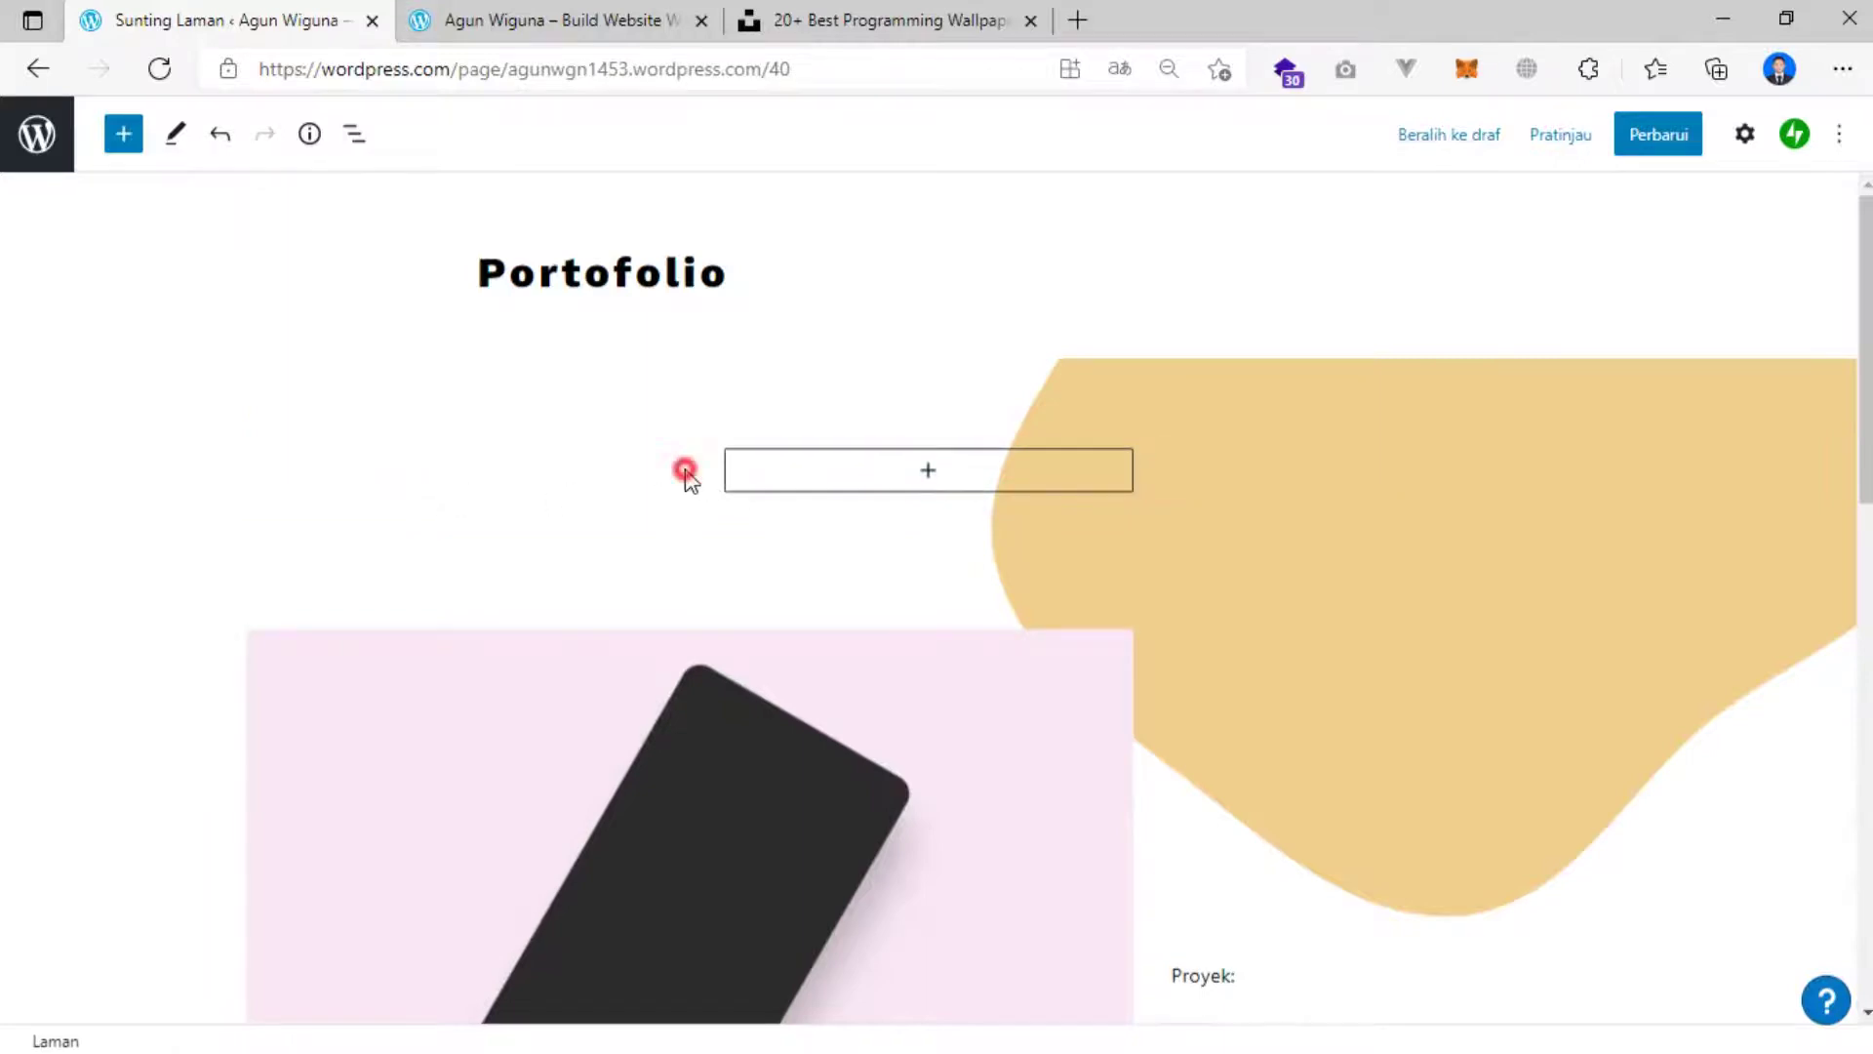
{"action": "key", "text": "BackSpace"}
{"action": "scroll", "coordinate": [855, 460], "scroll_direction": "down", "scroll_amount": 10}
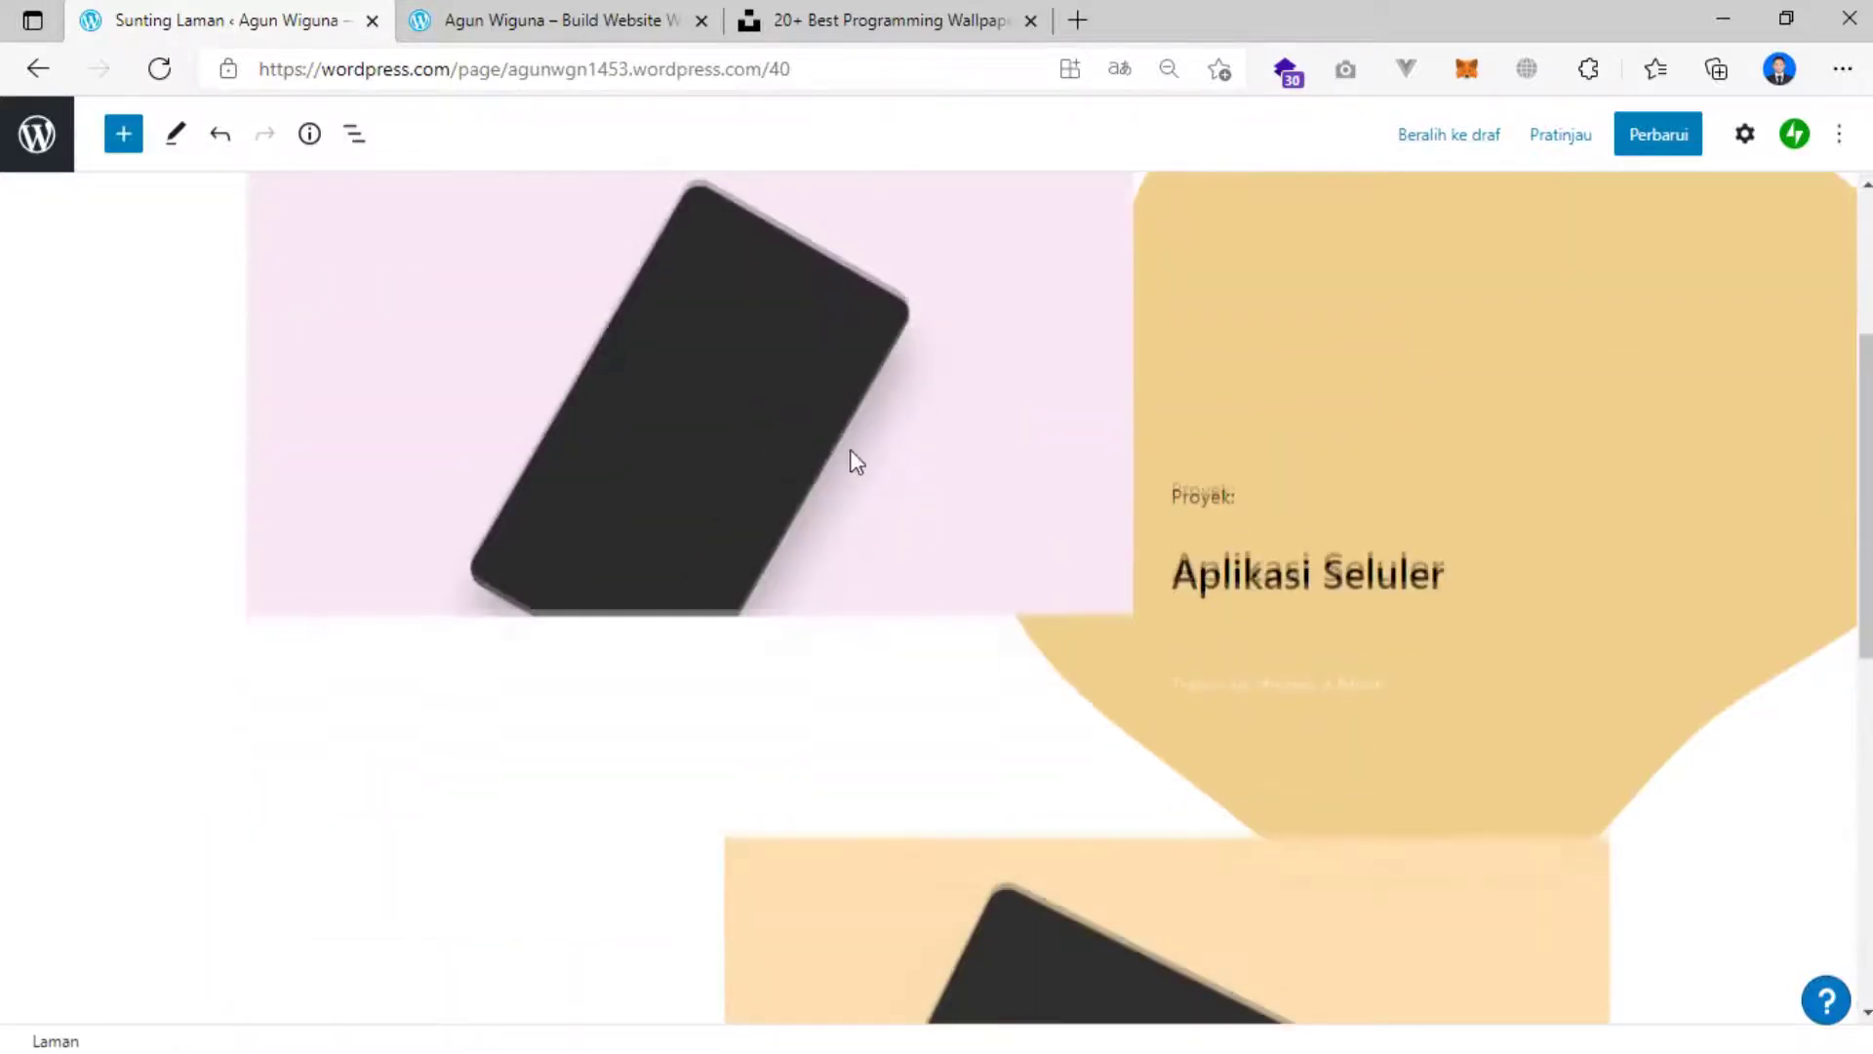
{"action": "scroll", "coordinate": [893, 556], "scroll_direction": "up", "scroll_amount": 10}
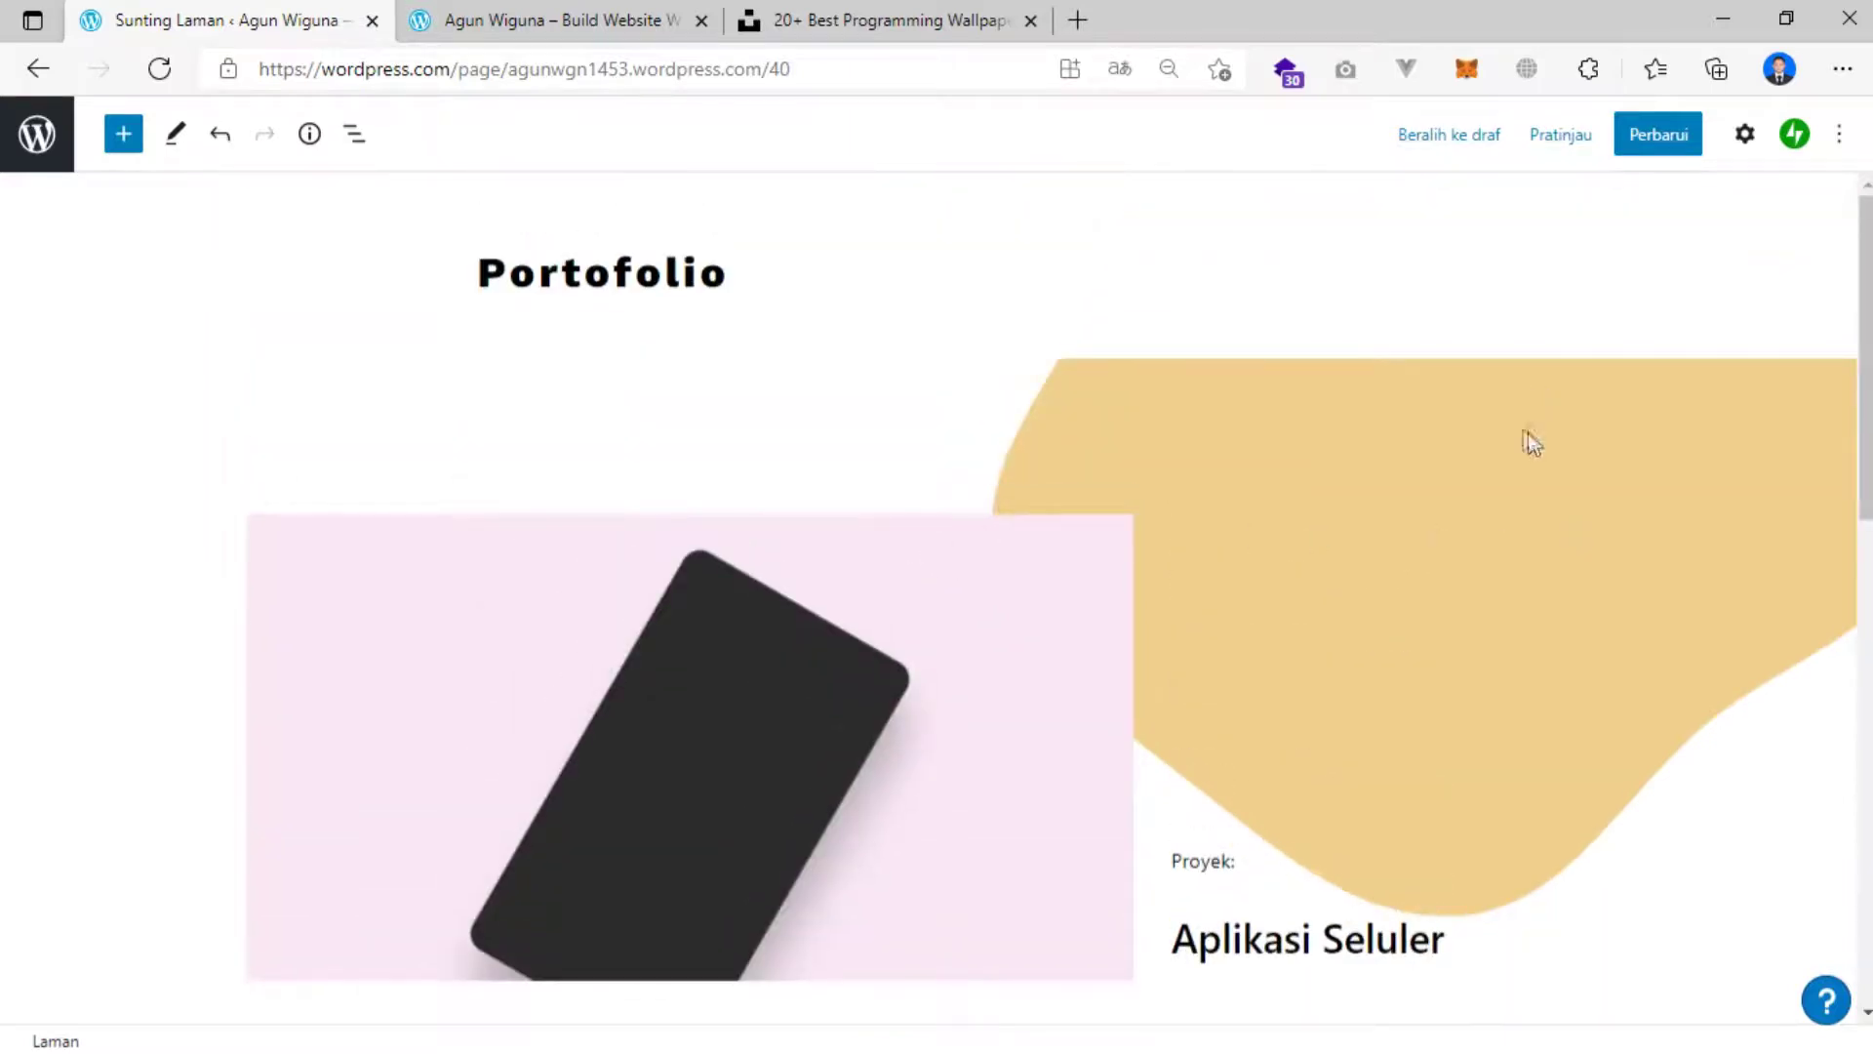
Set the Portofolio cover's alignment to Wide, then to Center.
{"action": "left_click", "coordinate": [246, 377]}
{"action": "left_click", "coordinate": [88, 319]}
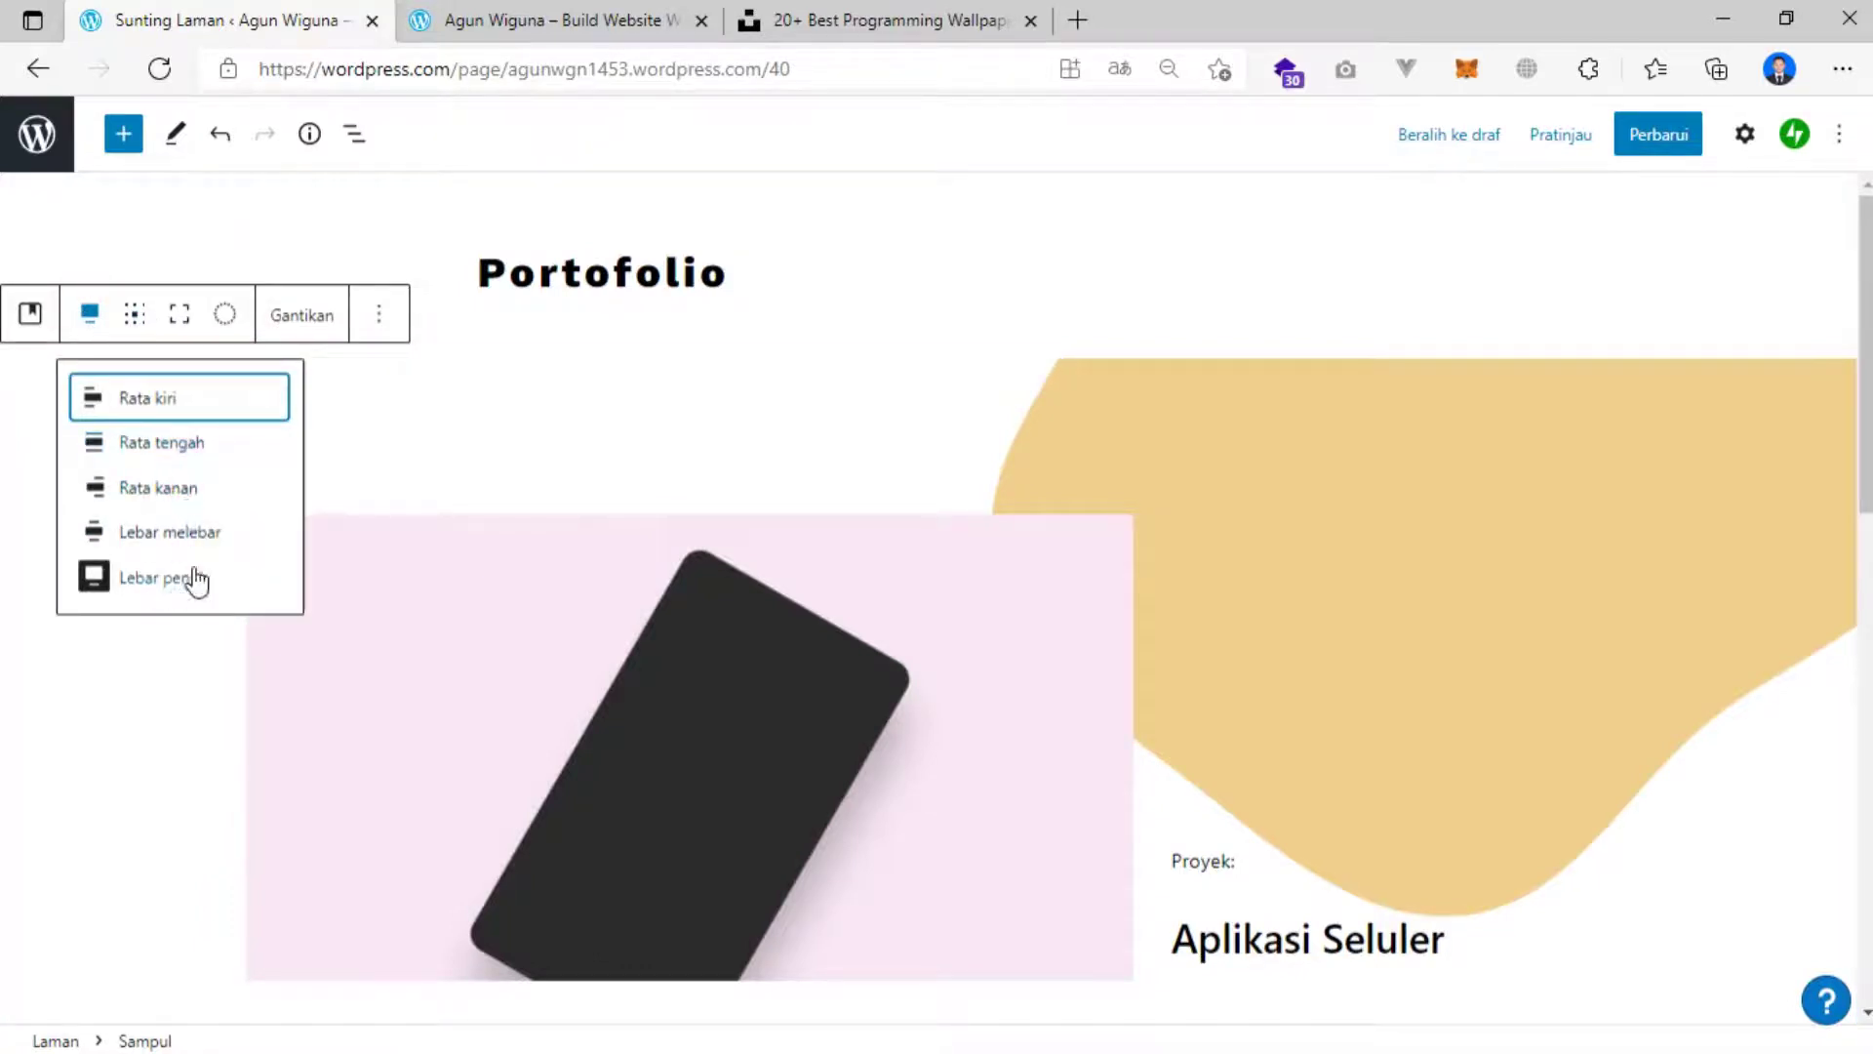
{"action": "left_click", "coordinate": [171, 534]}
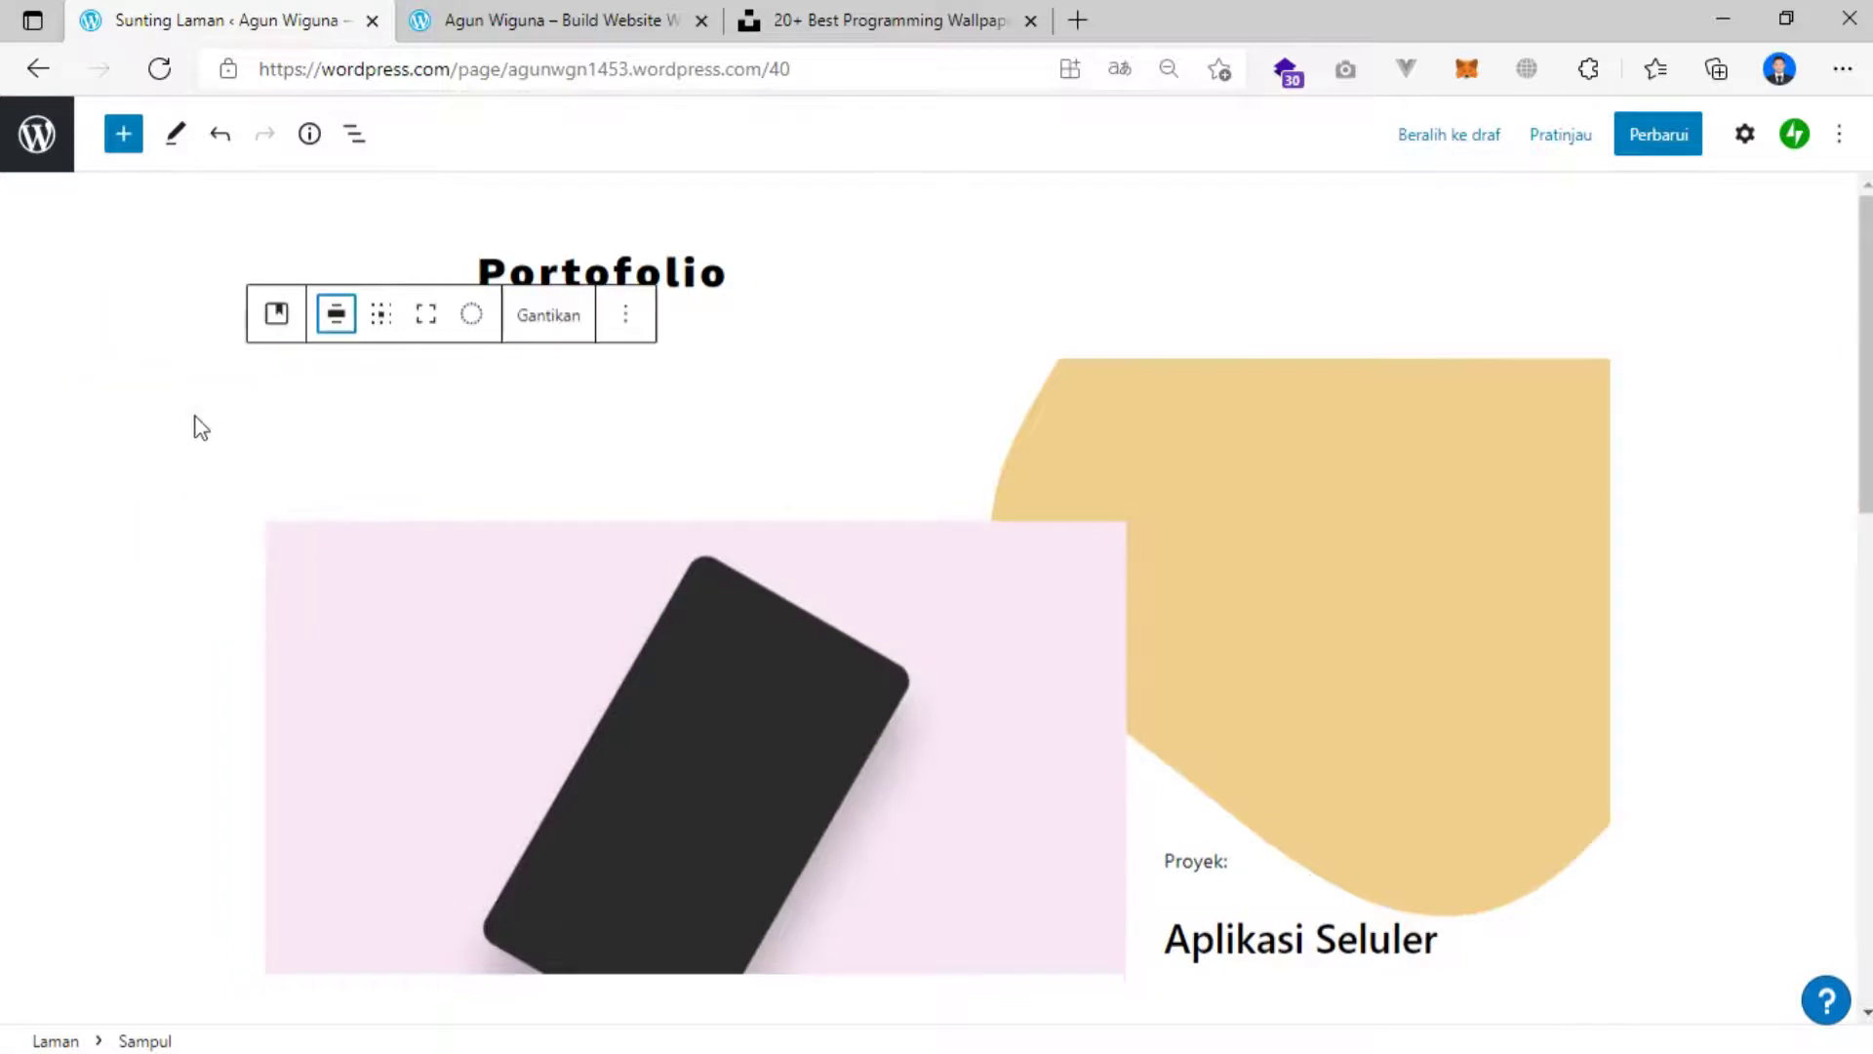
{"action": "left_click", "coordinate": [336, 317]}
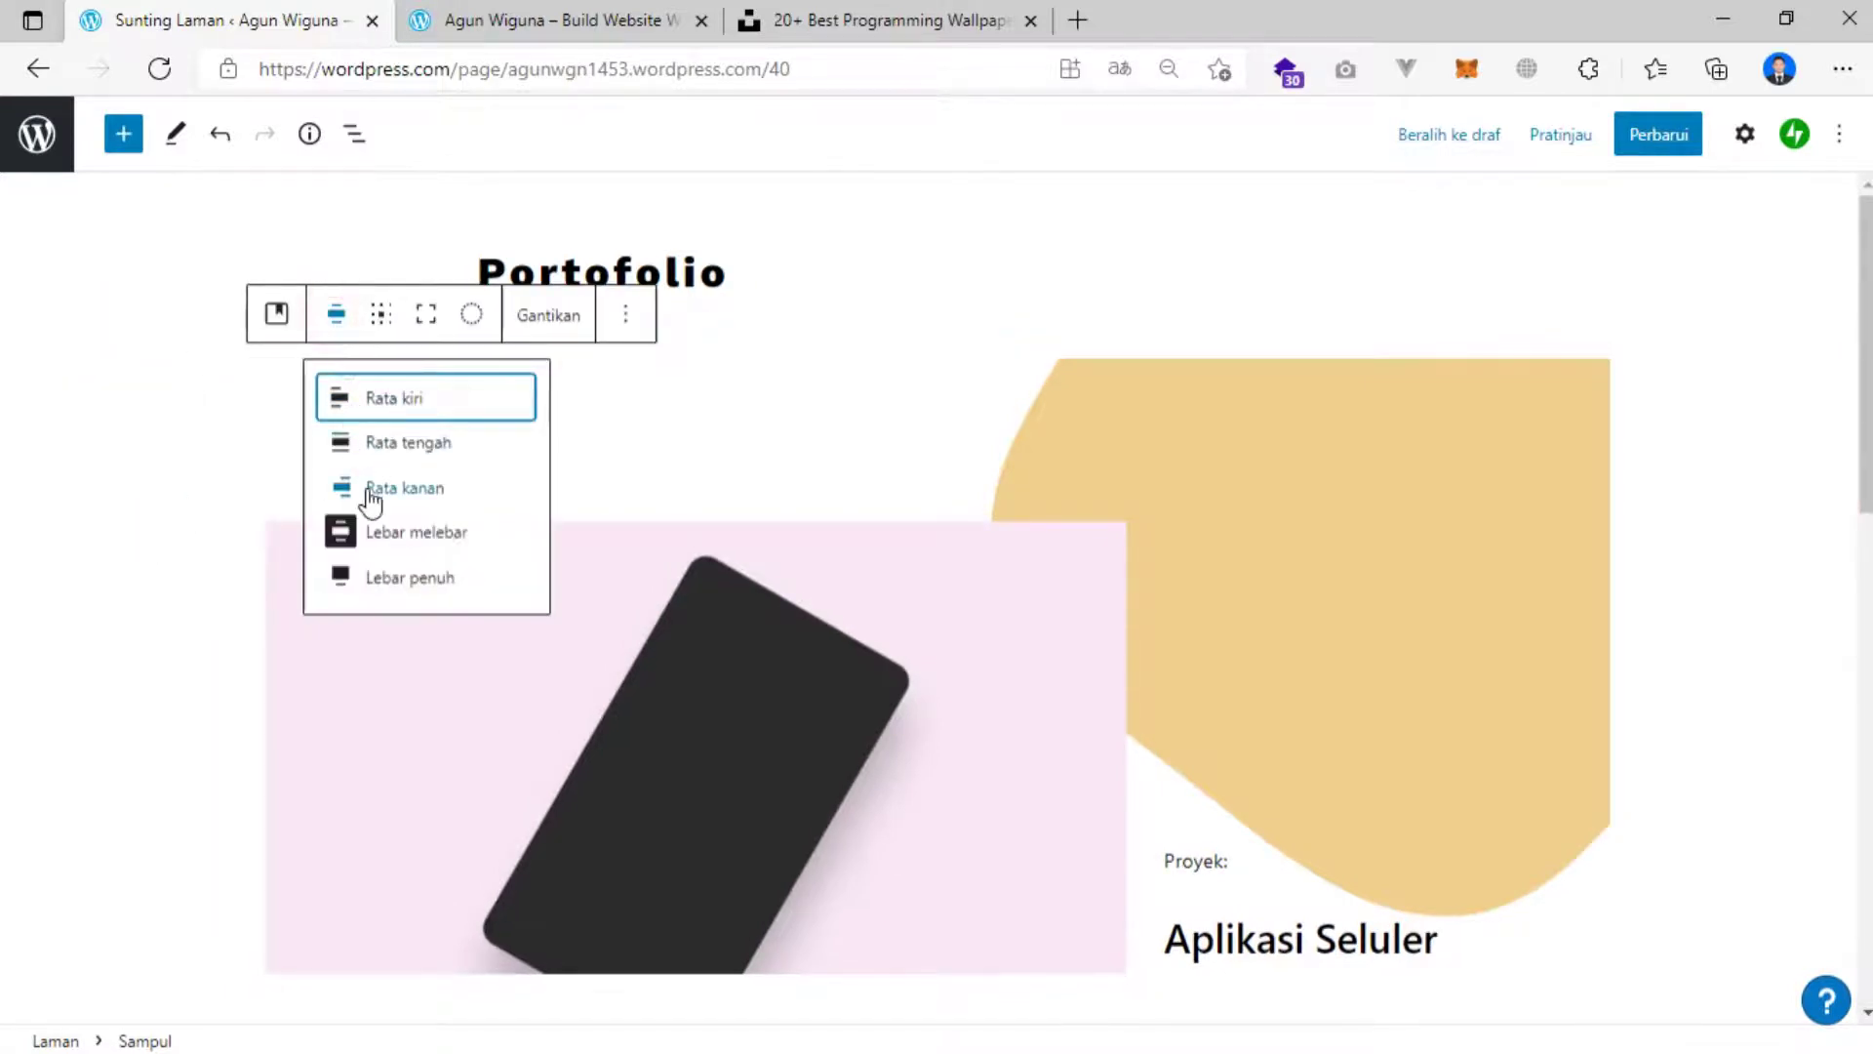
{"action": "left_click", "coordinate": [390, 446]}
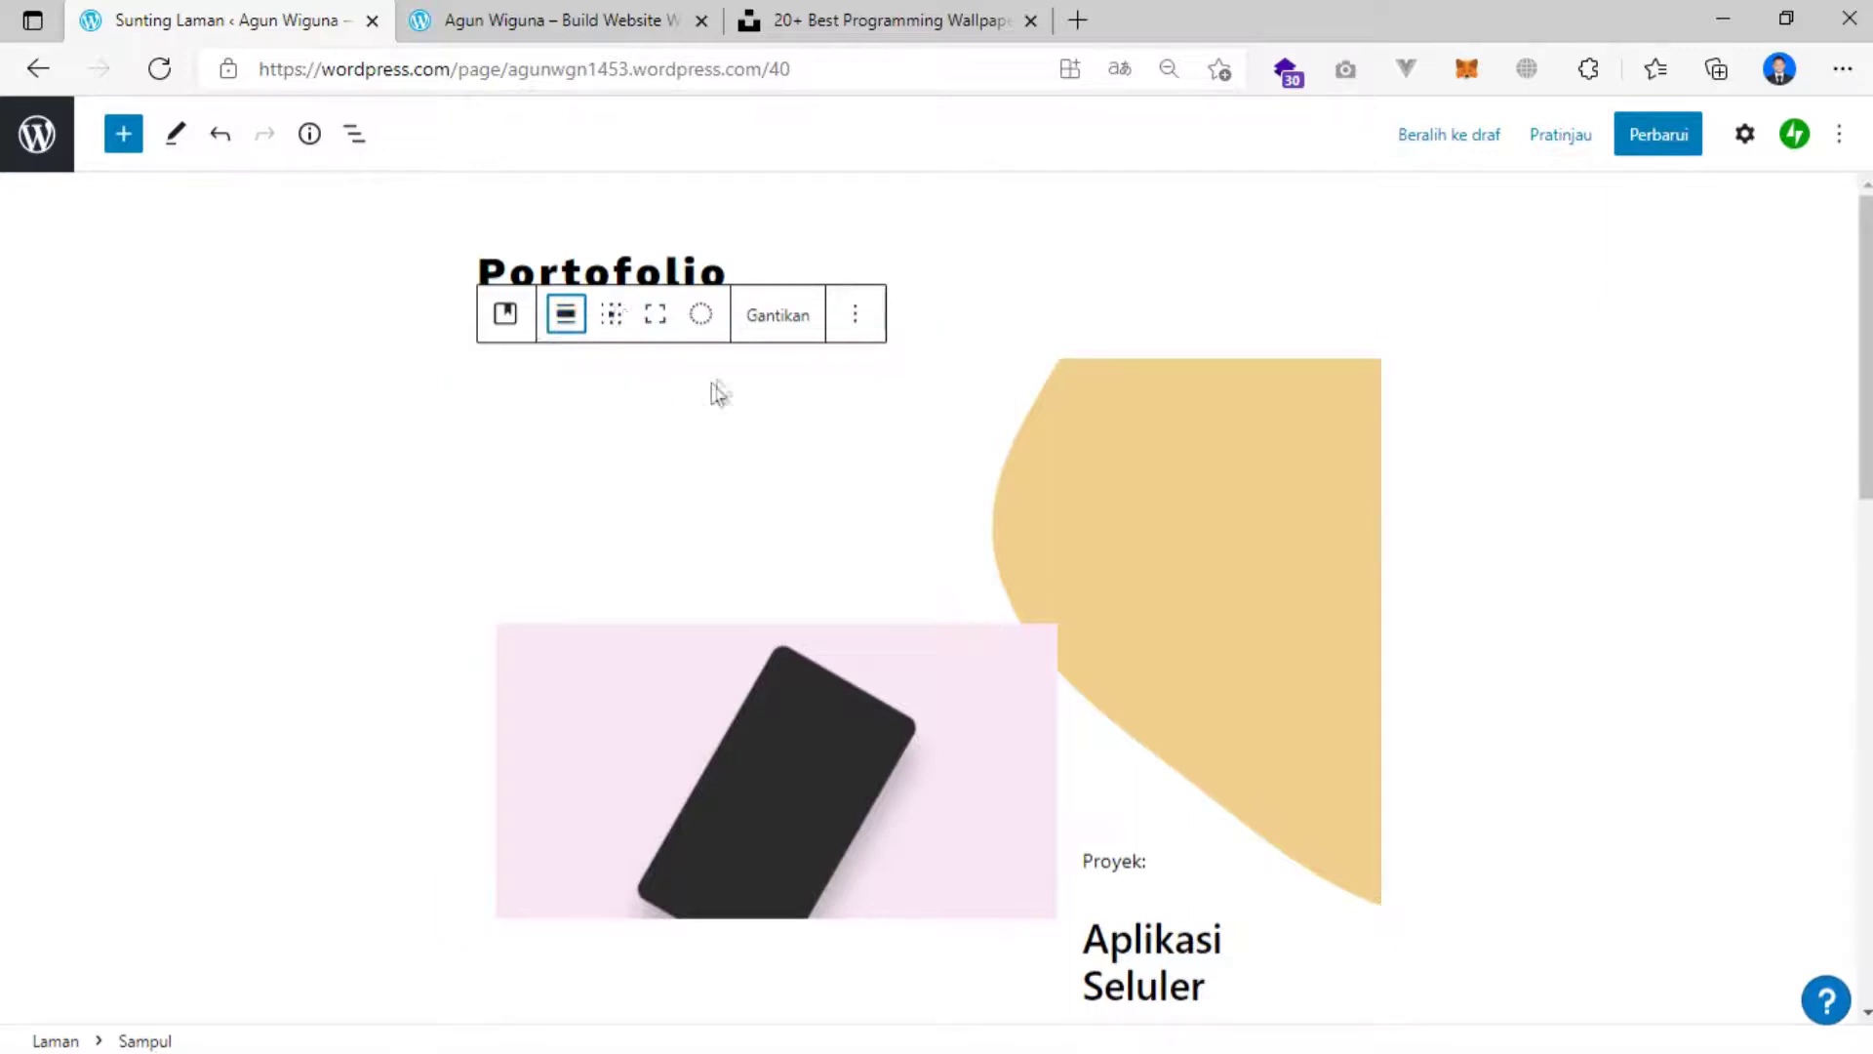
Clear the cover's yellow background image with Bersihkan Media in its Settings.
{"action": "left_click", "coordinate": [1202, 466]}
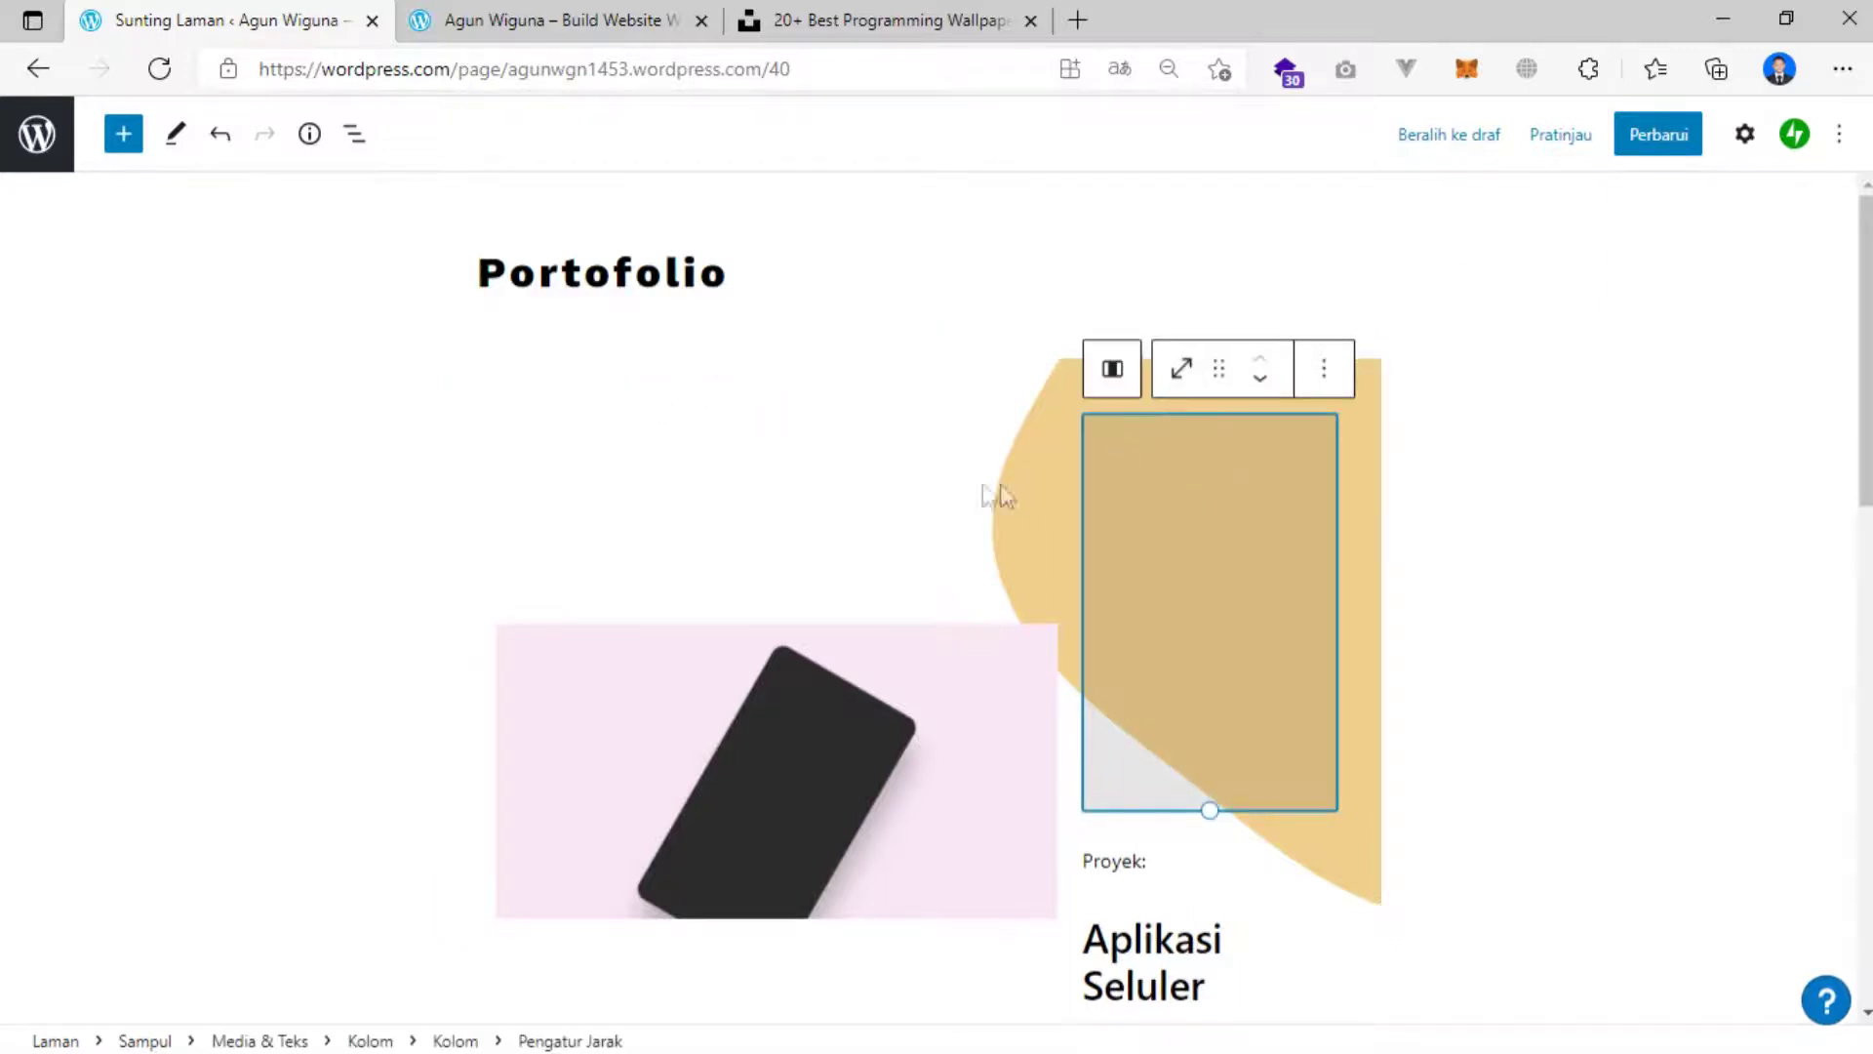
{"action": "left_click", "coordinate": [697, 411]}
{"action": "left_click", "coordinate": [1747, 136]}
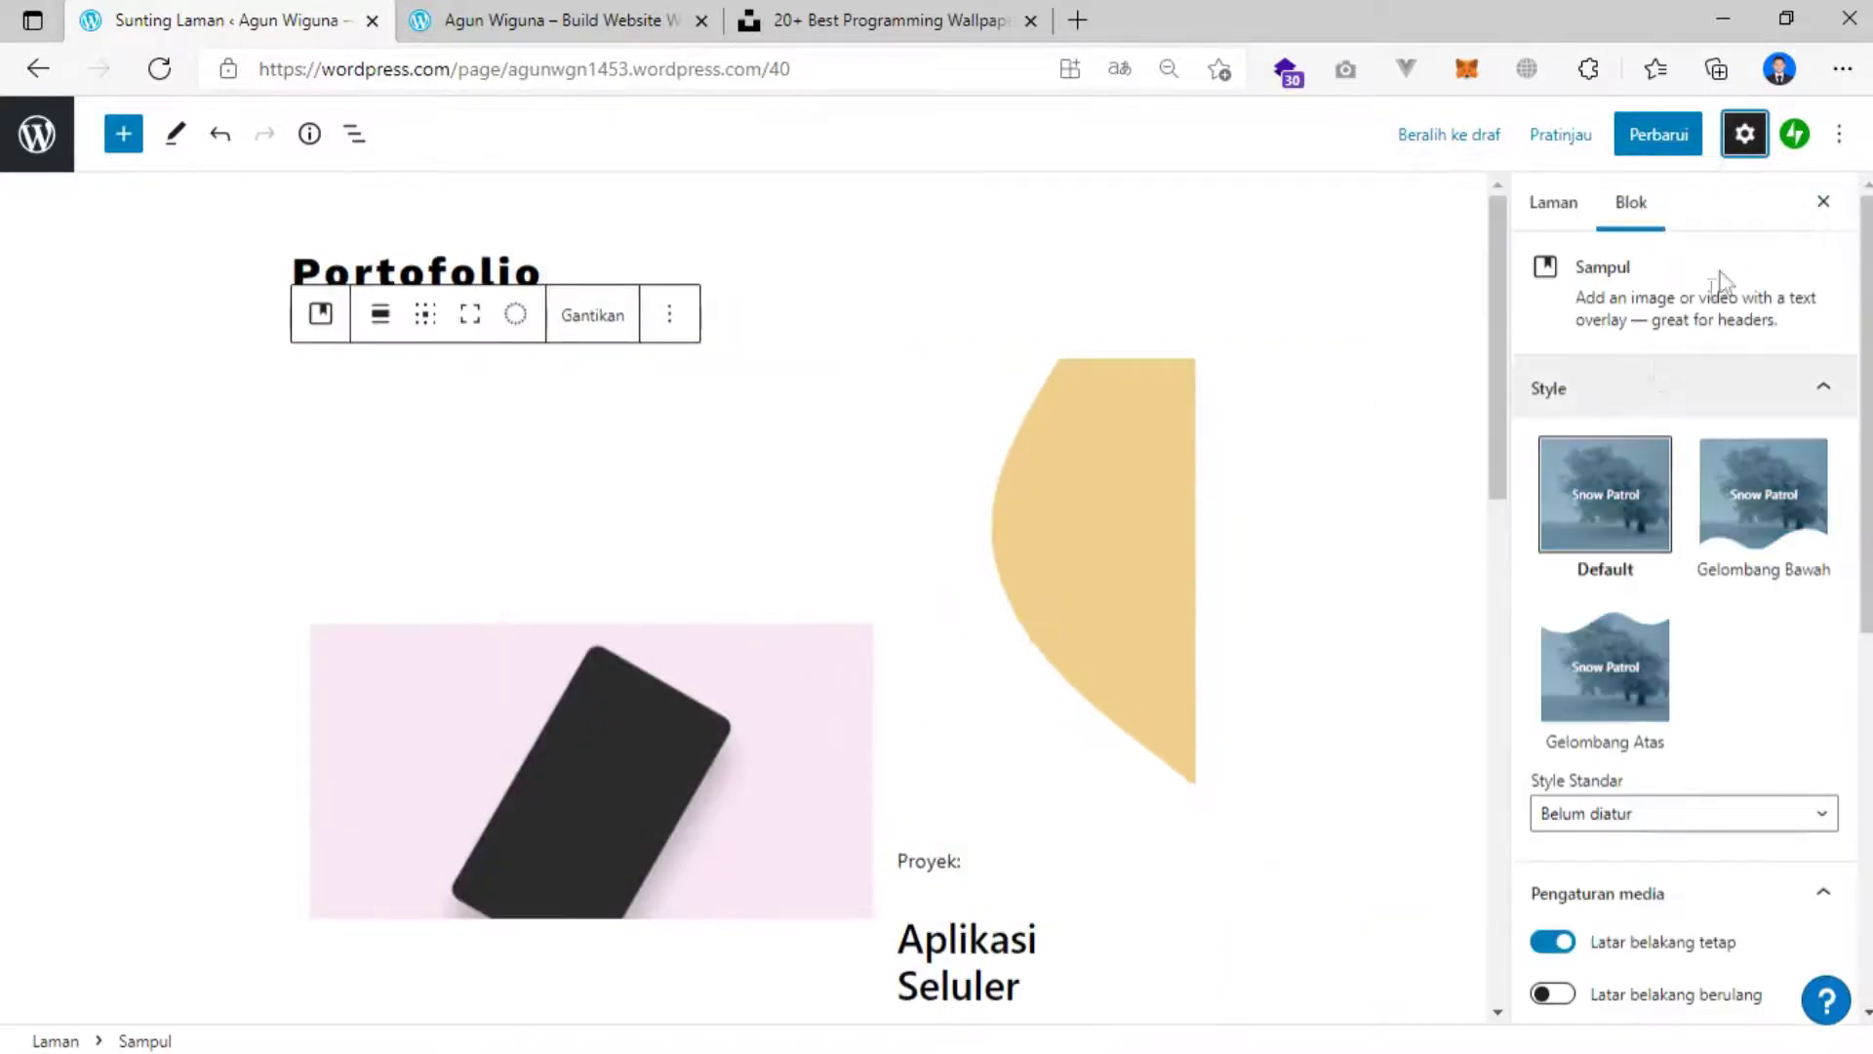
{"action": "left_click", "coordinate": [214, 386]}
{"action": "left_click", "coordinate": [351, 390]}
{"action": "scroll", "coordinate": [1697, 543], "scroll_direction": "down", "scroll_amount": 7}
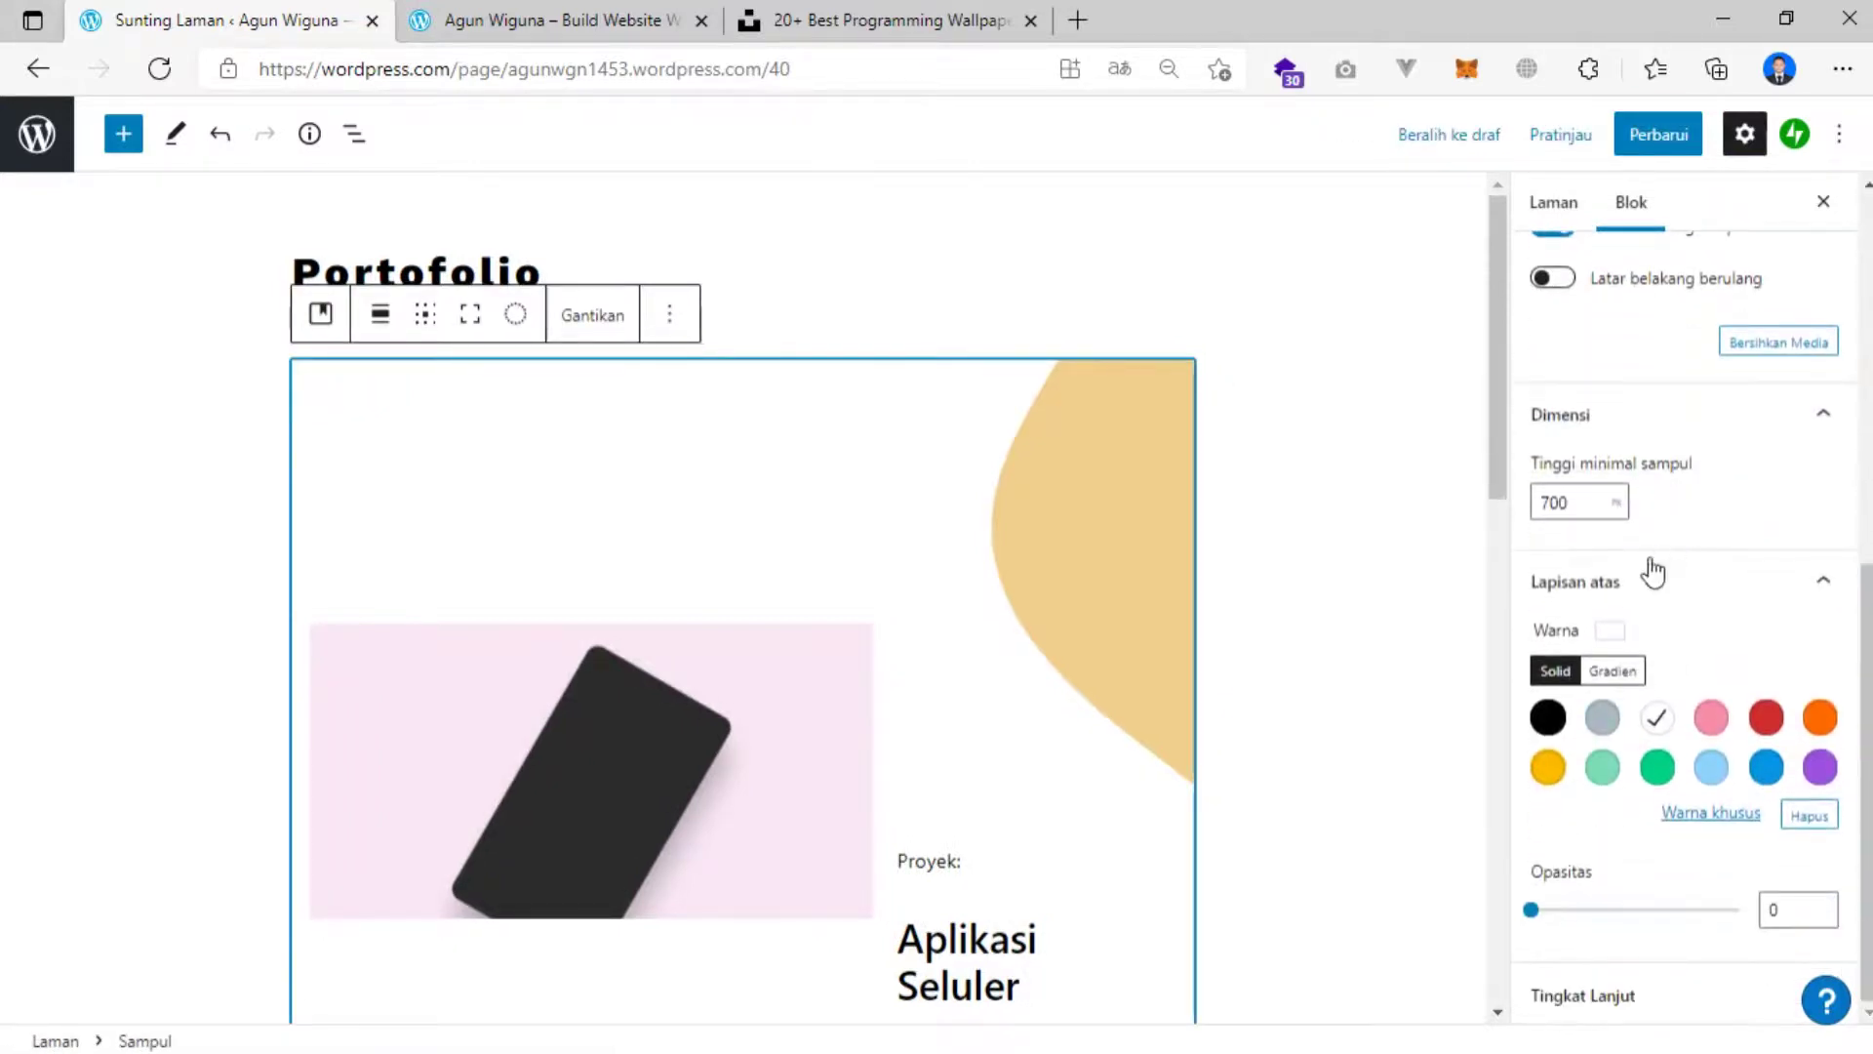
{"action": "scroll", "coordinate": [1705, 624], "scroll_direction": "up", "scroll_amount": 4}
{"action": "scroll", "coordinate": [1707, 618], "scroll_direction": "up", "scroll_amount": 3}
{"action": "scroll", "coordinate": [1706, 618], "scroll_direction": "down", "scroll_amount": 3}
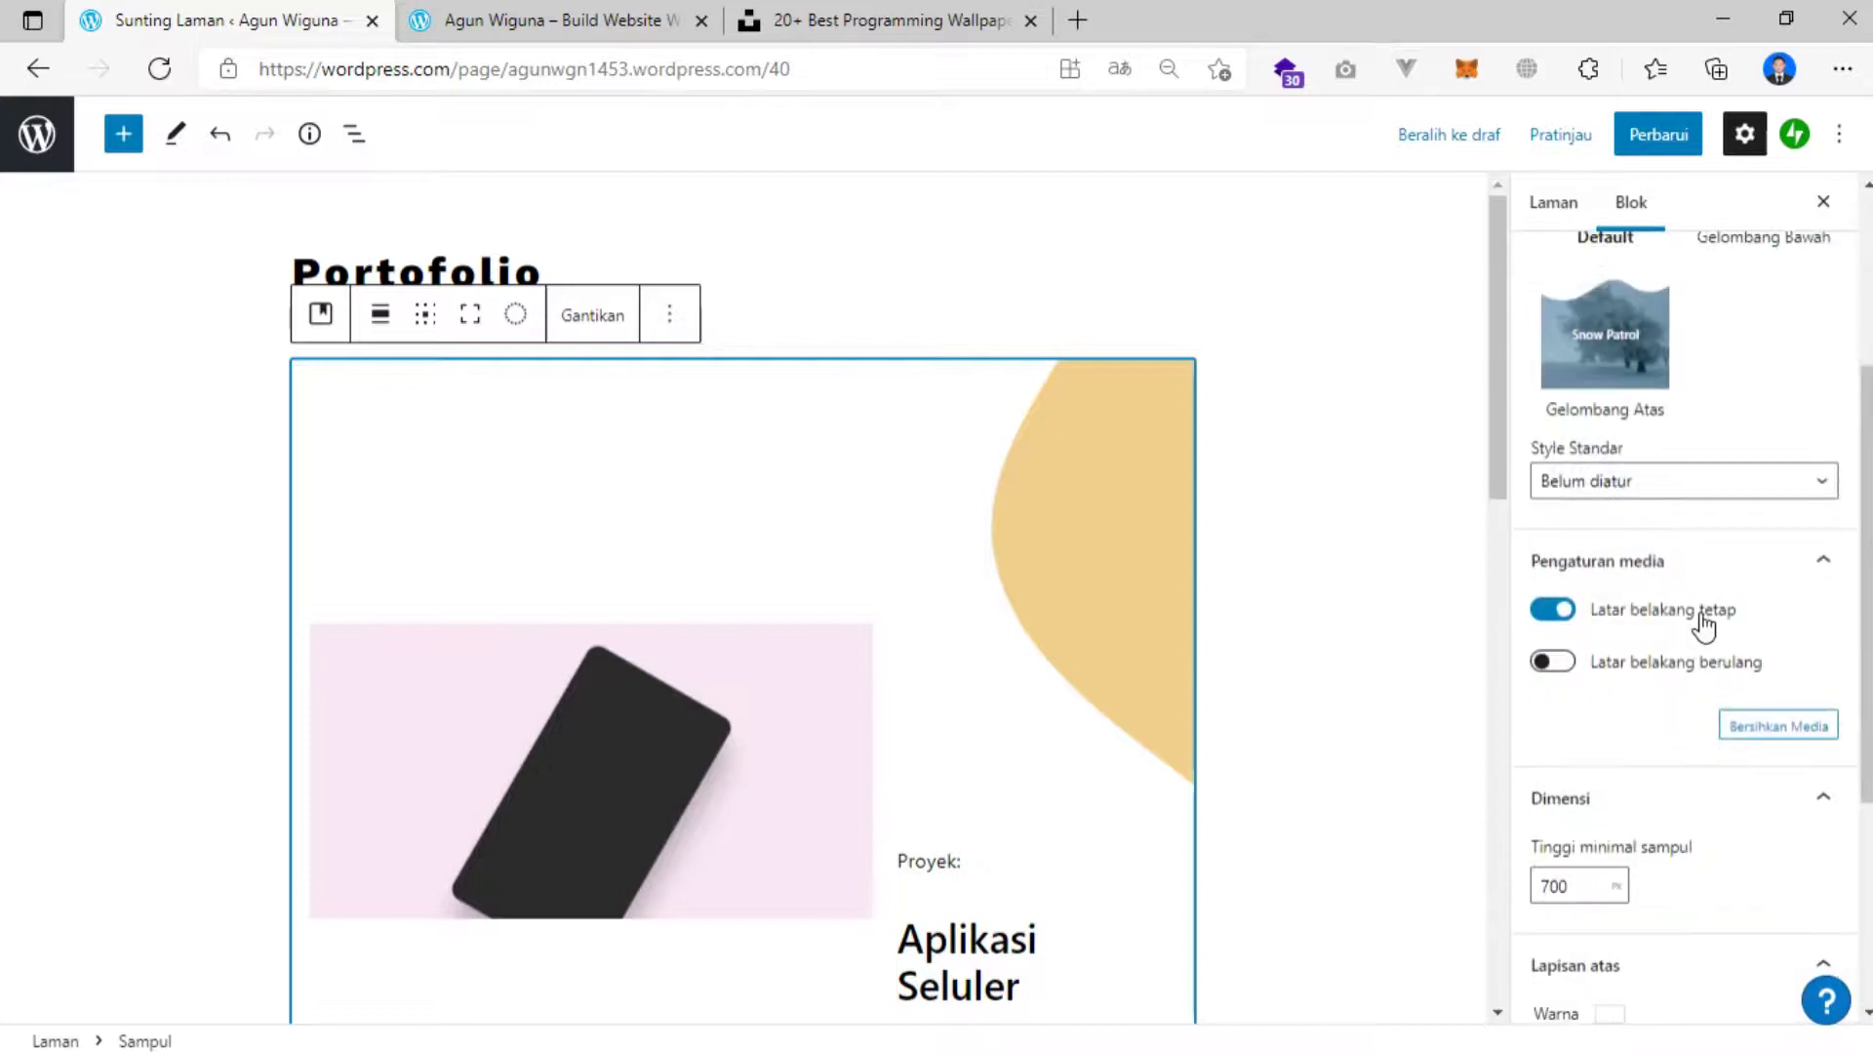
{"action": "left_click", "coordinate": [1759, 732]}
{"action": "scroll", "coordinate": [1015, 590], "scroll_direction": "down", "scroll_amount": 8}
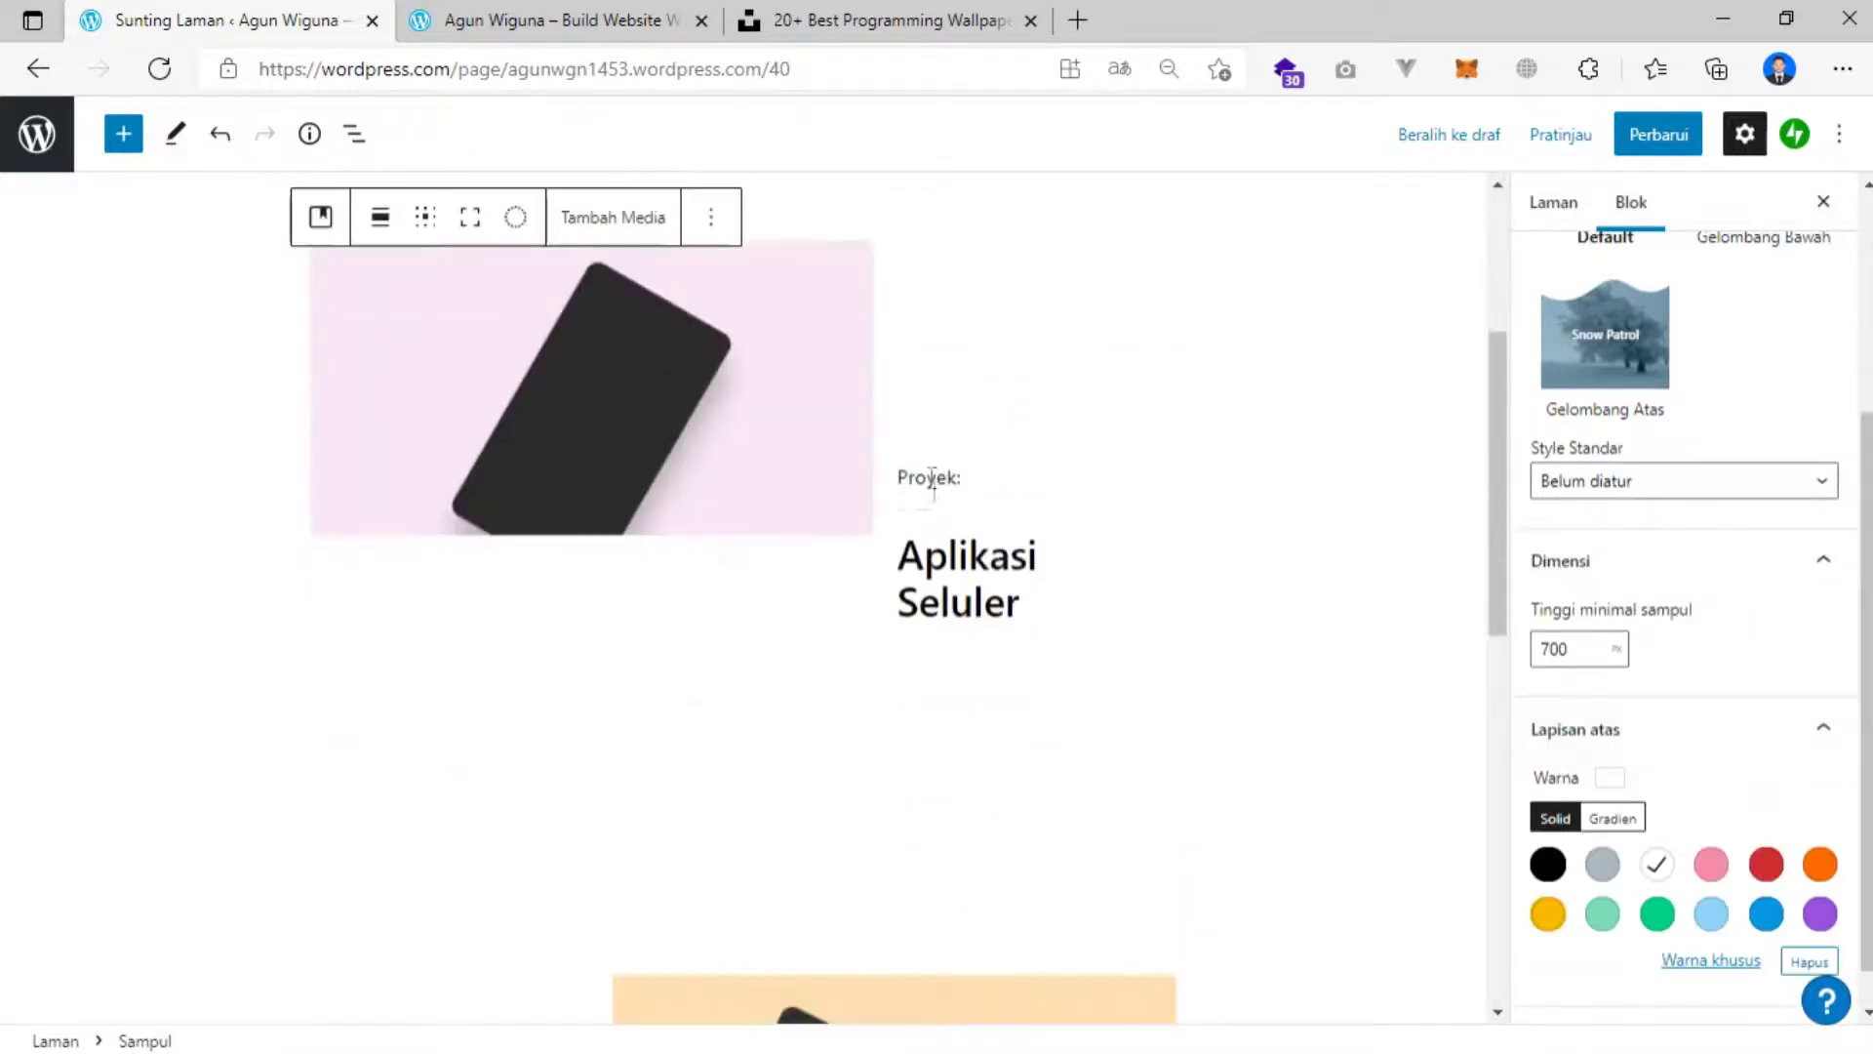
{"action": "scroll", "coordinate": [881, 597], "scroll_direction": "up", "scroll_amount": 5}
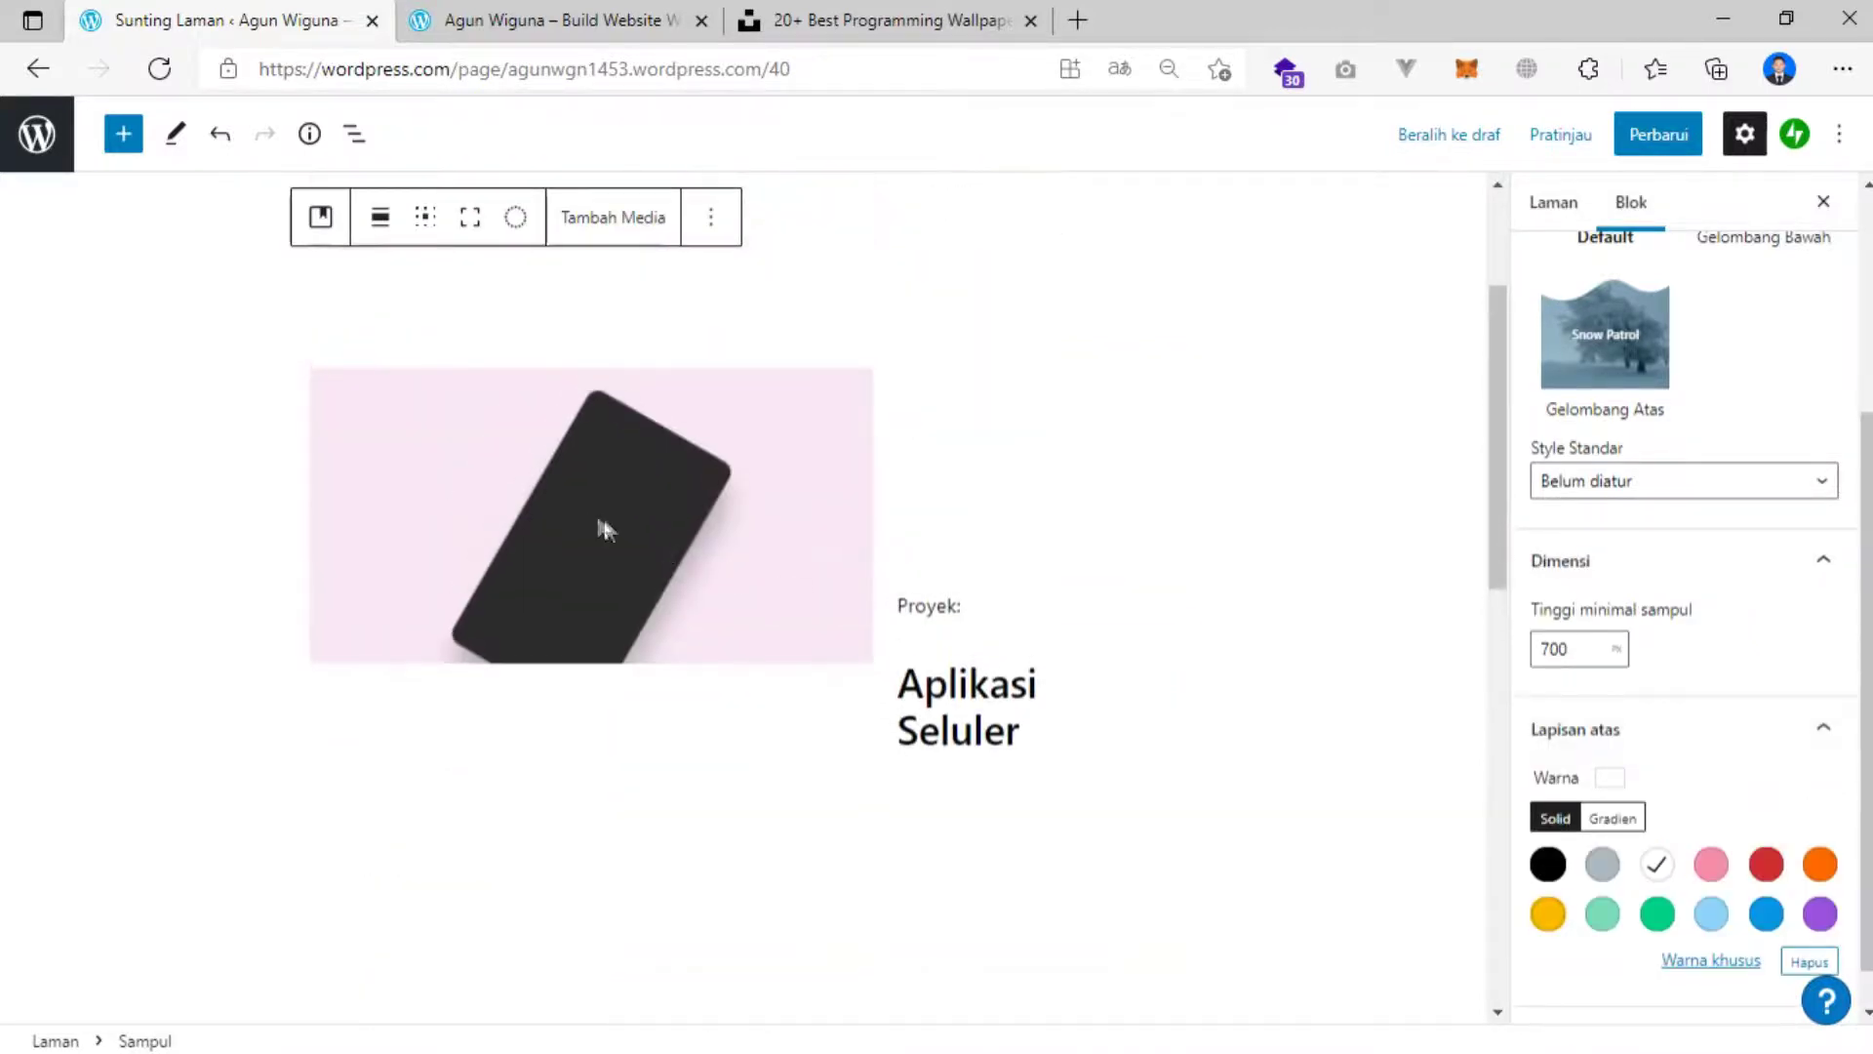
{"action": "left_click", "coordinate": [592, 513]}
{"action": "scroll", "coordinate": [605, 523], "scroll_direction": "up", "scroll_amount": 3}
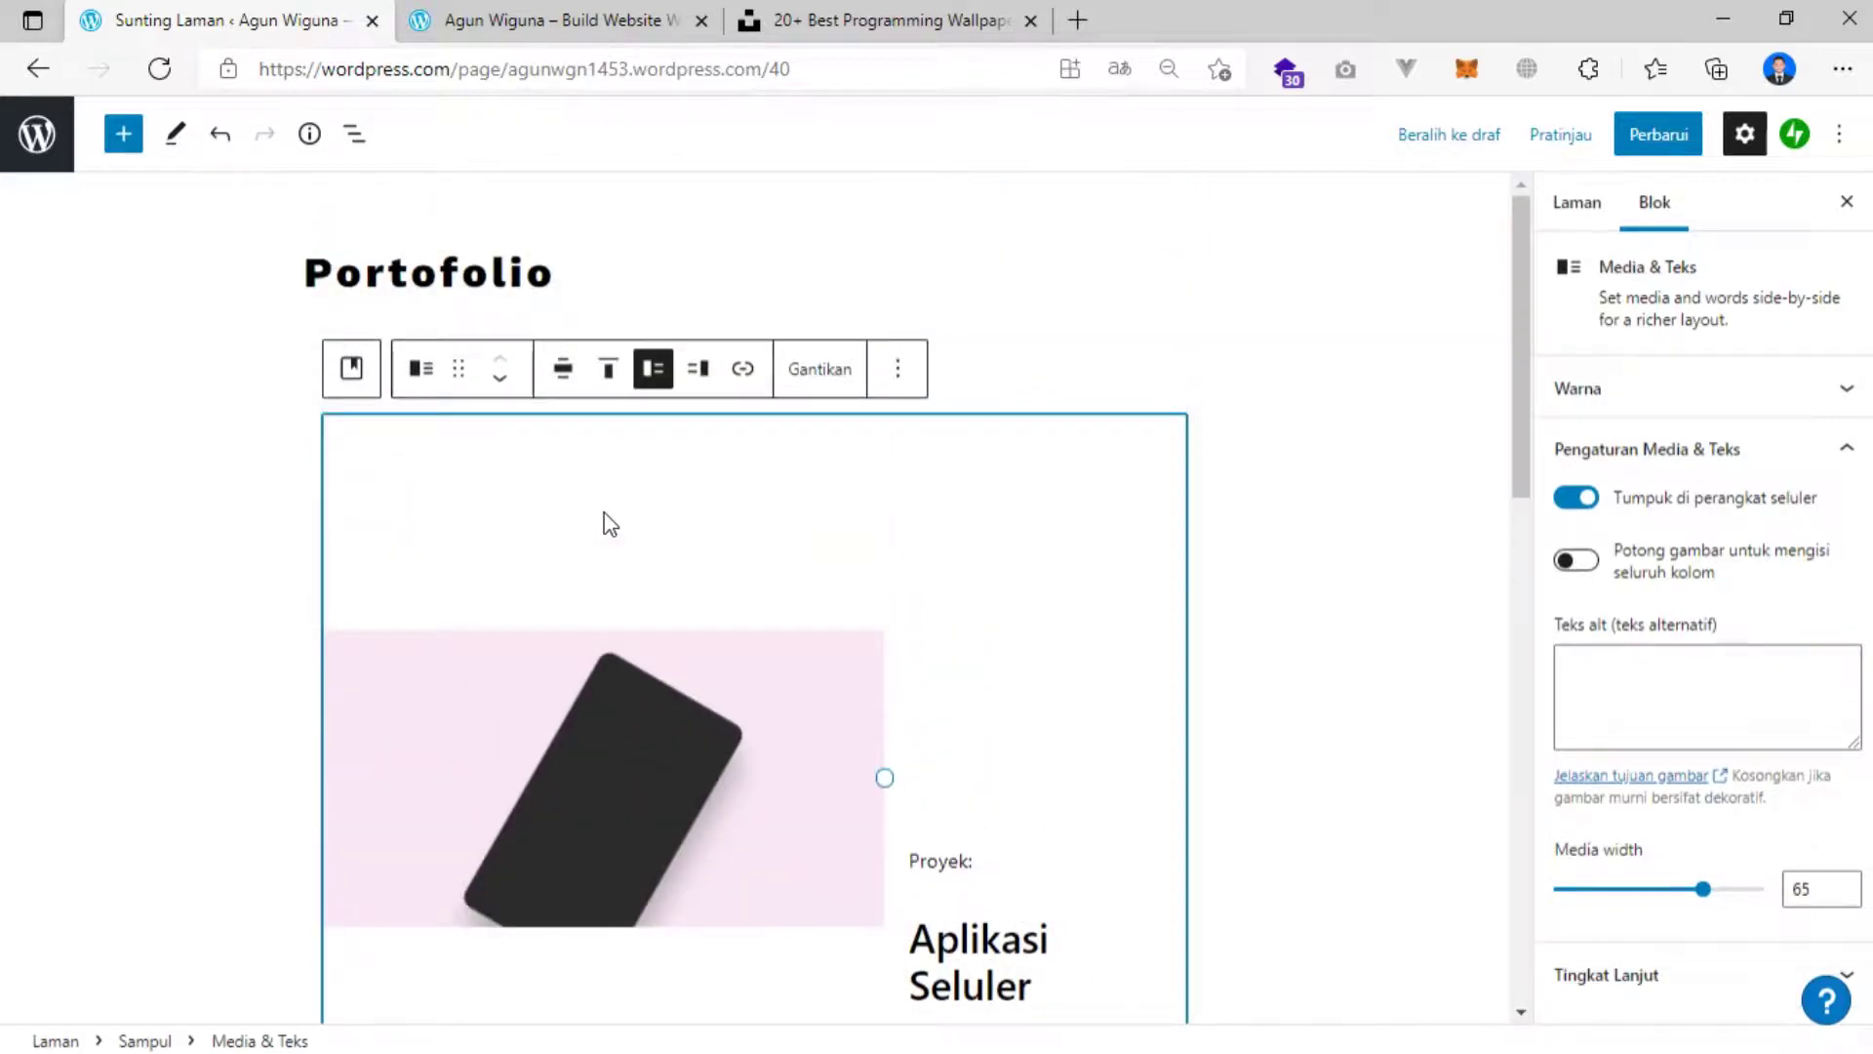
Replace the first project's phone photo by uploading a mockup from Pictures.
{"action": "left_click", "coordinate": [803, 381]}
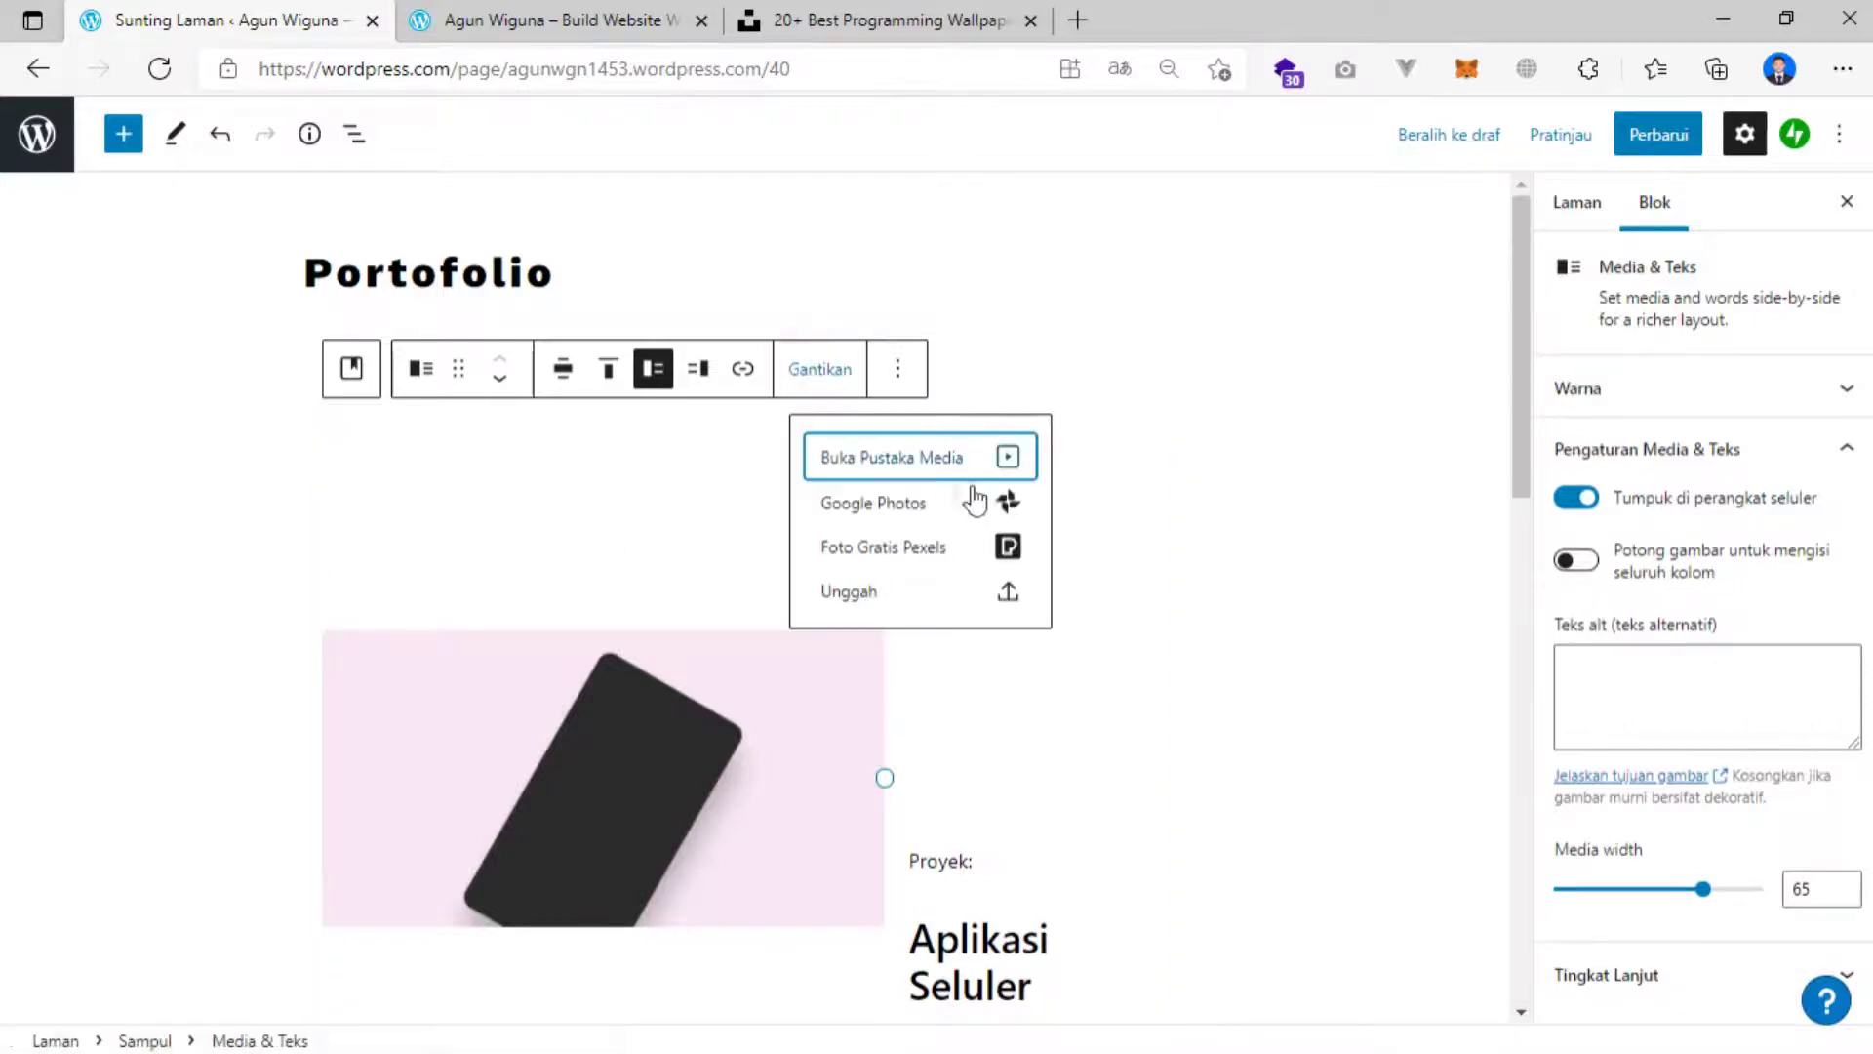
{"action": "left_click", "coordinate": [873, 588]}
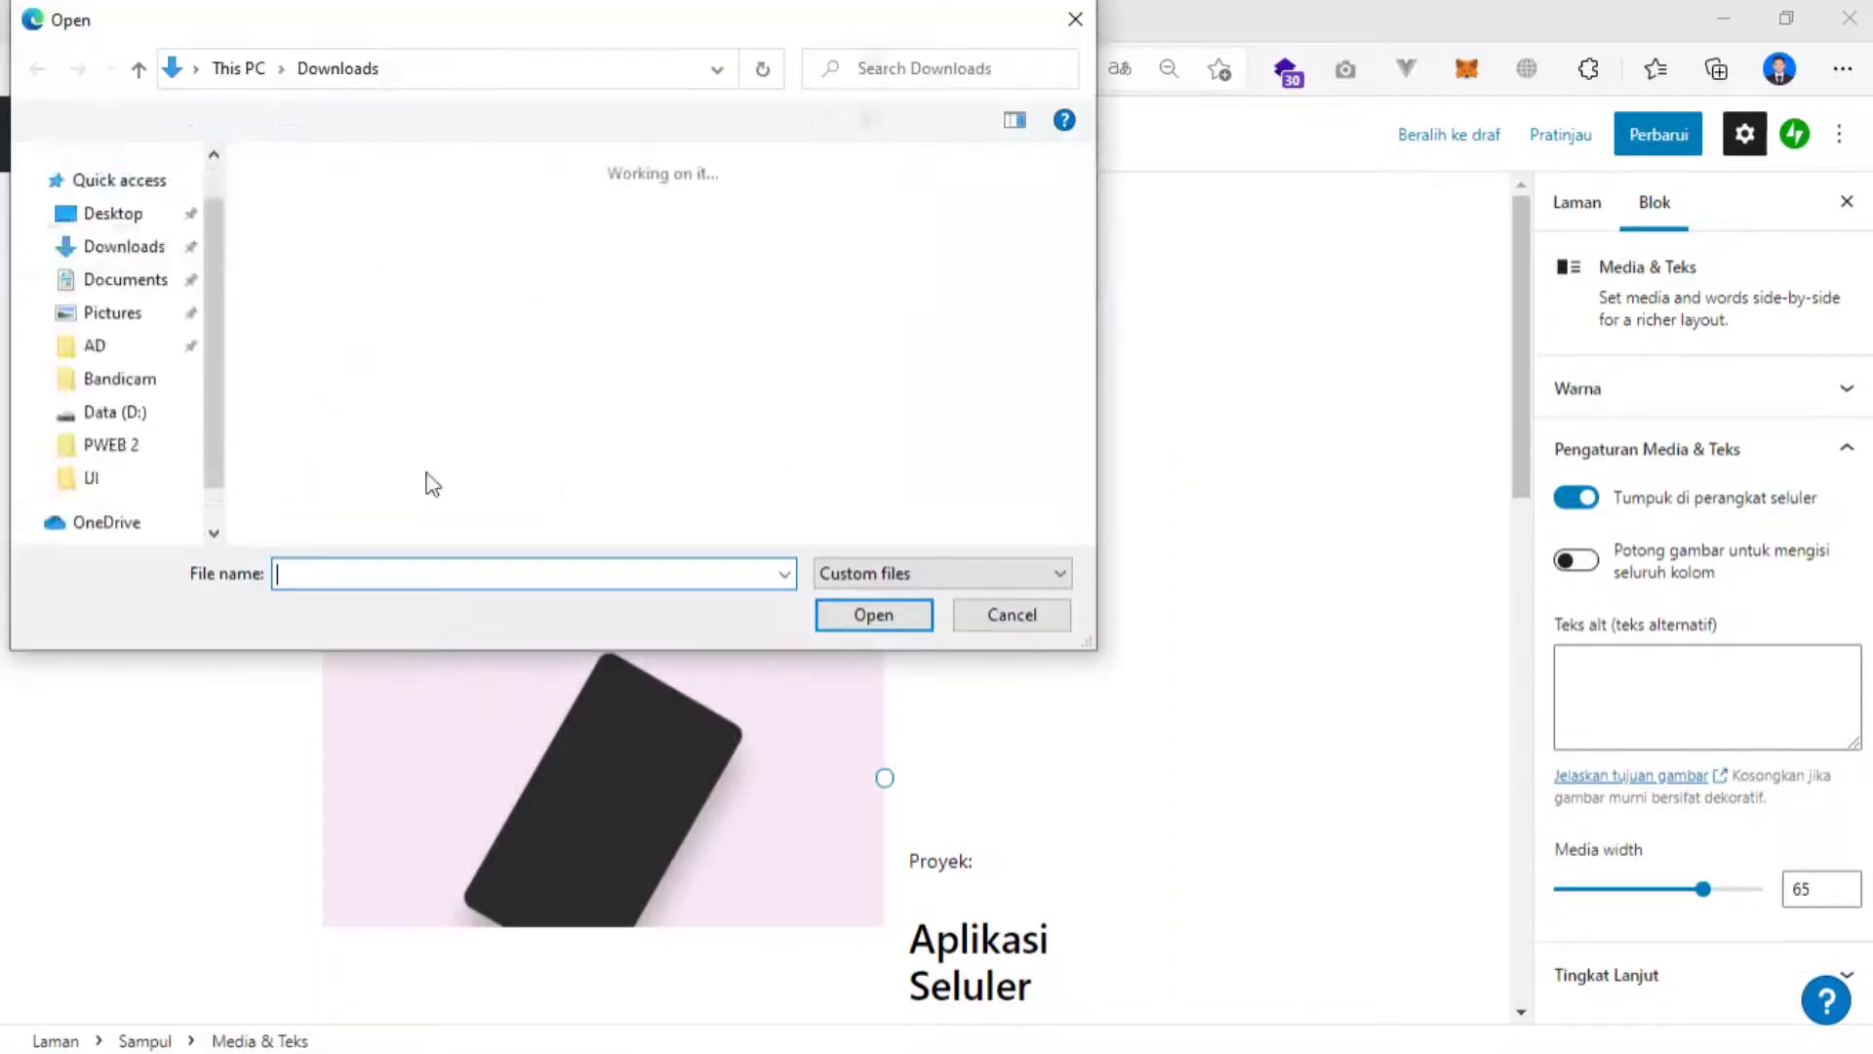
{"action": "left_click", "coordinate": [130, 421]}
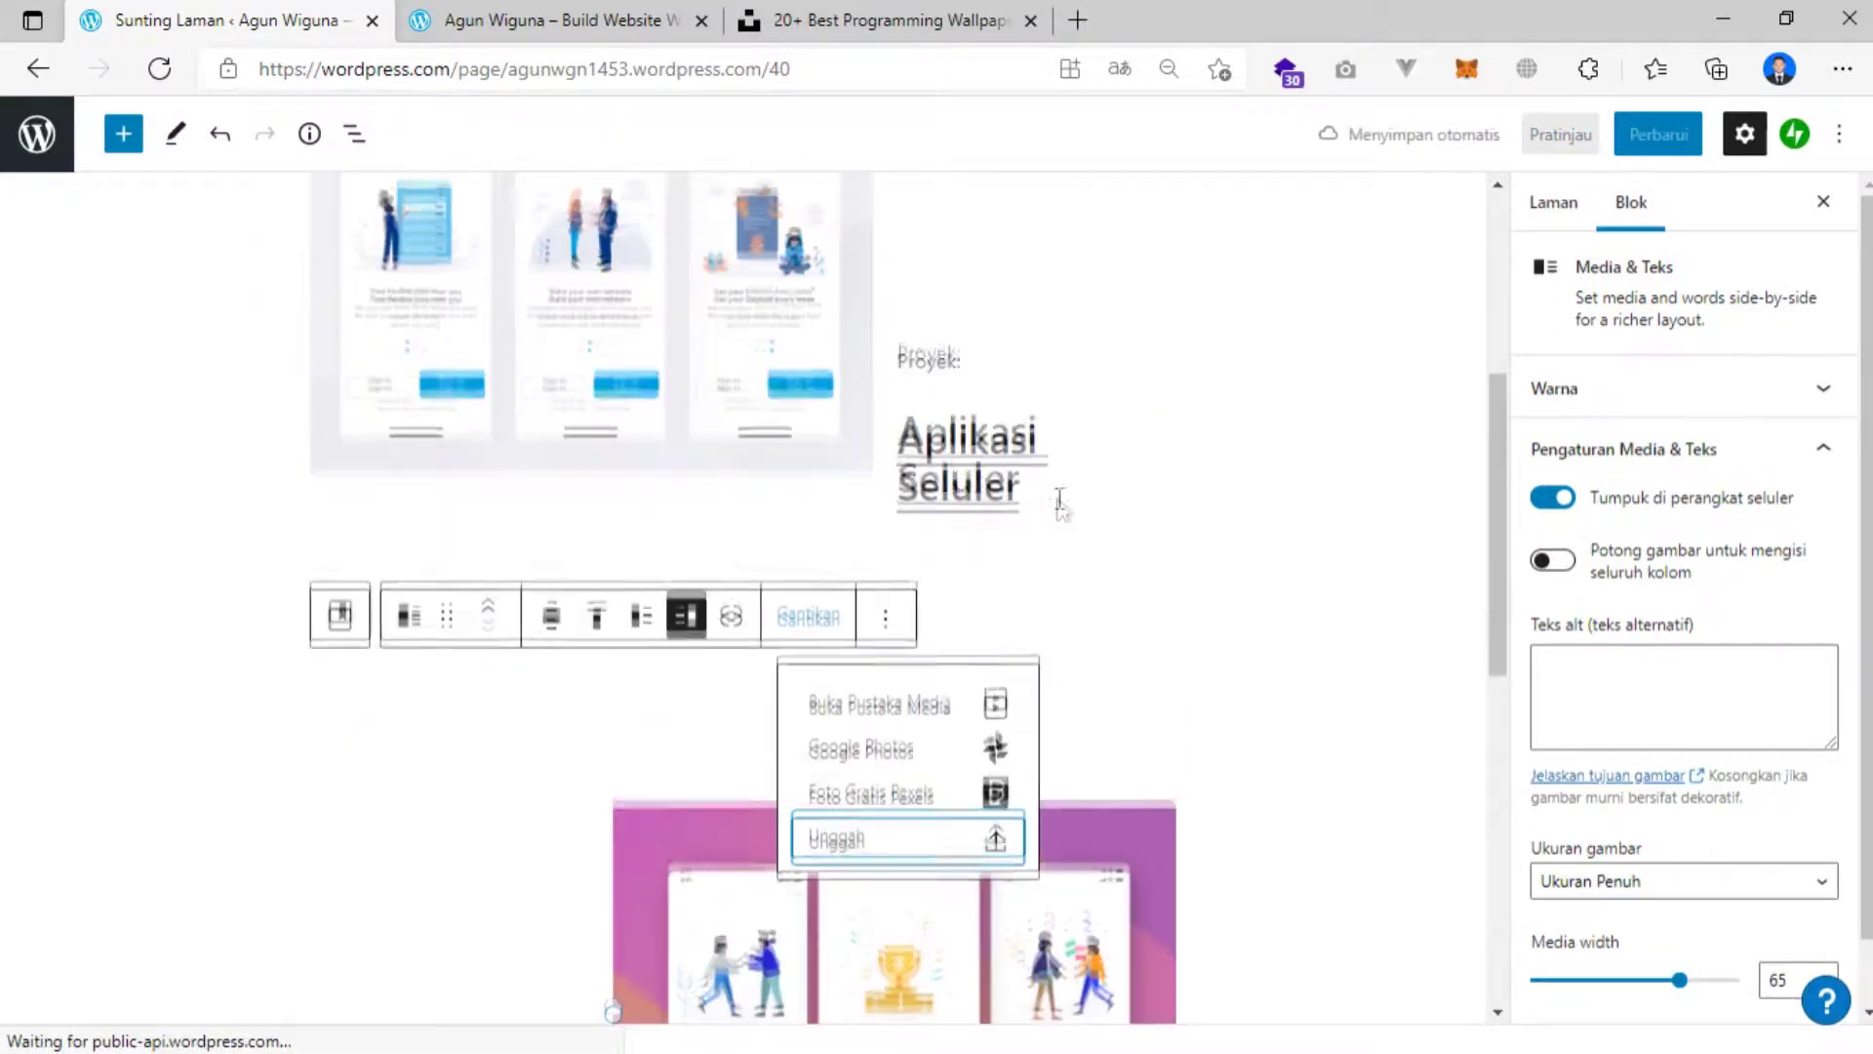
Change both Aplikasi Seluler project titles to 'UI Design'.
{"action": "left_click", "coordinate": [981, 463]}
{"action": "left_click", "coordinate": [1024, 476]}
{"action": "left_click_drag", "start_coordinate": [986, 467], "coordinate": [909, 430]}
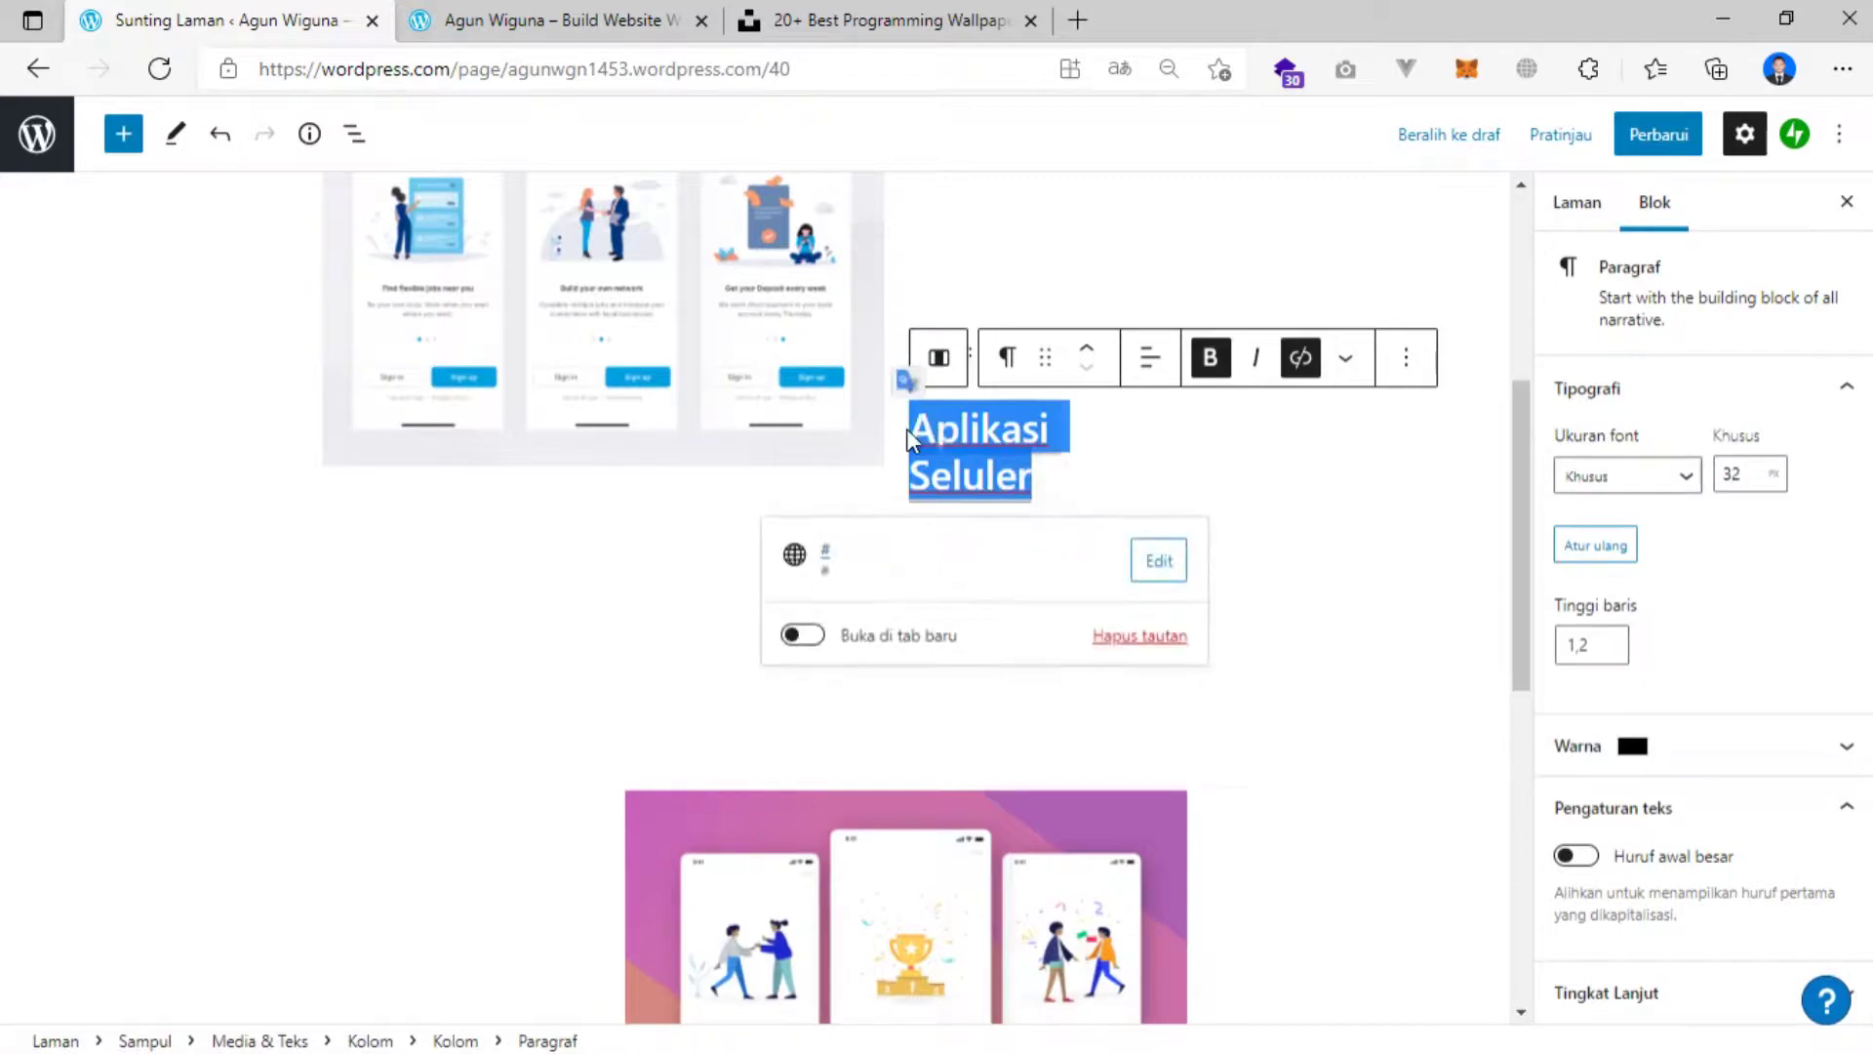
{"action": "type", "text": "UI"}
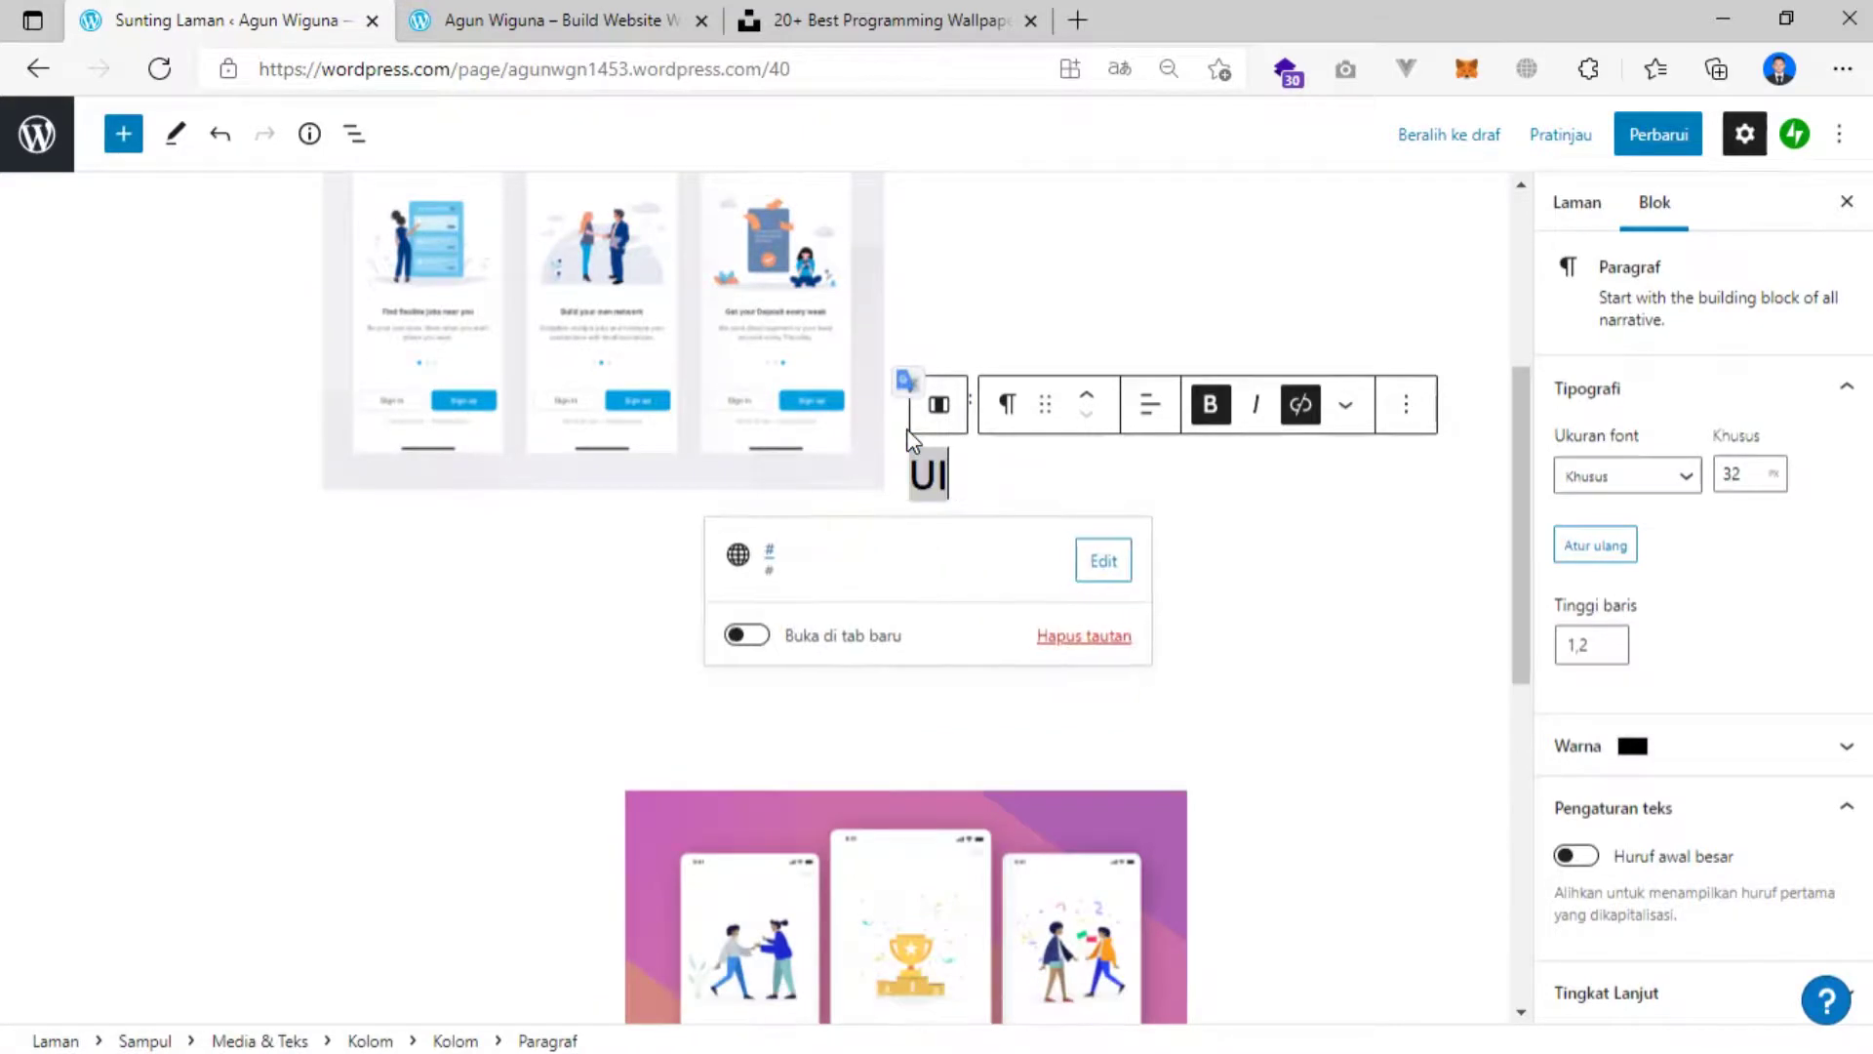
{"action": "type", "text": " Design"}
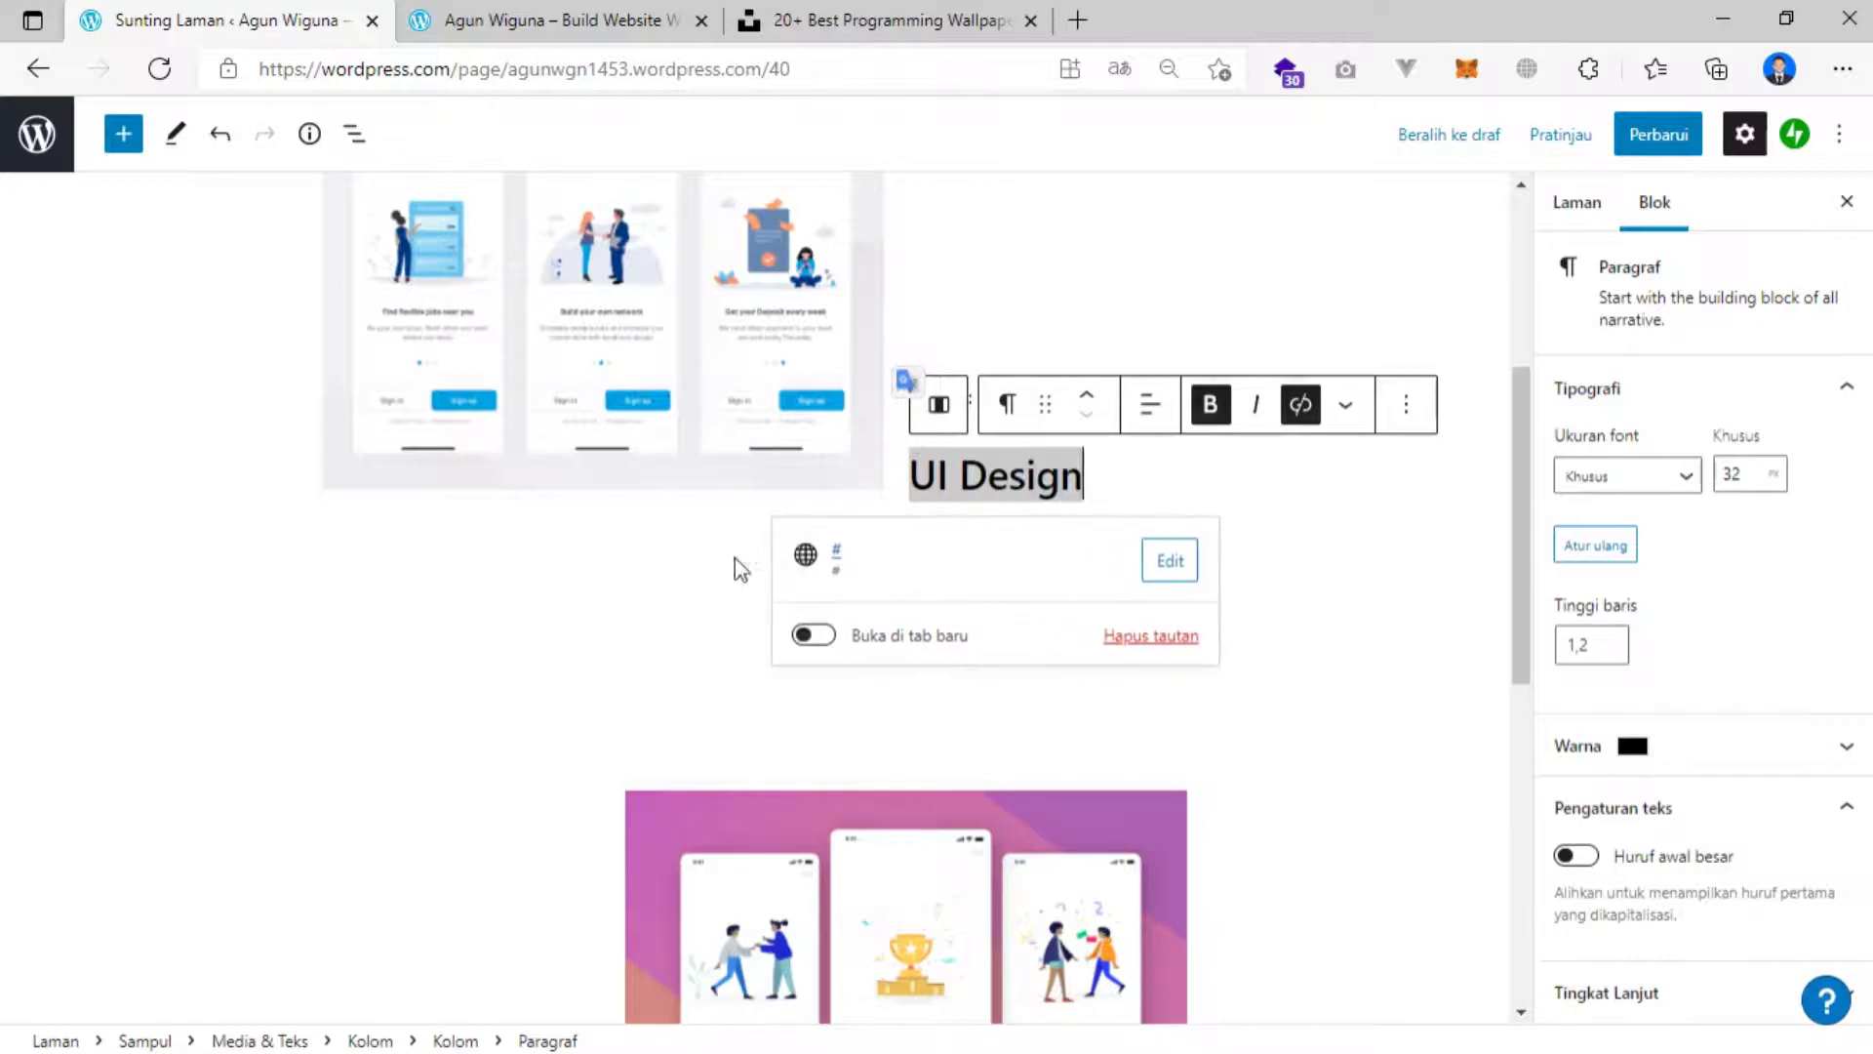
{"action": "scroll", "coordinate": [734, 566], "scroll_direction": "down", "scroll_amount": 5}
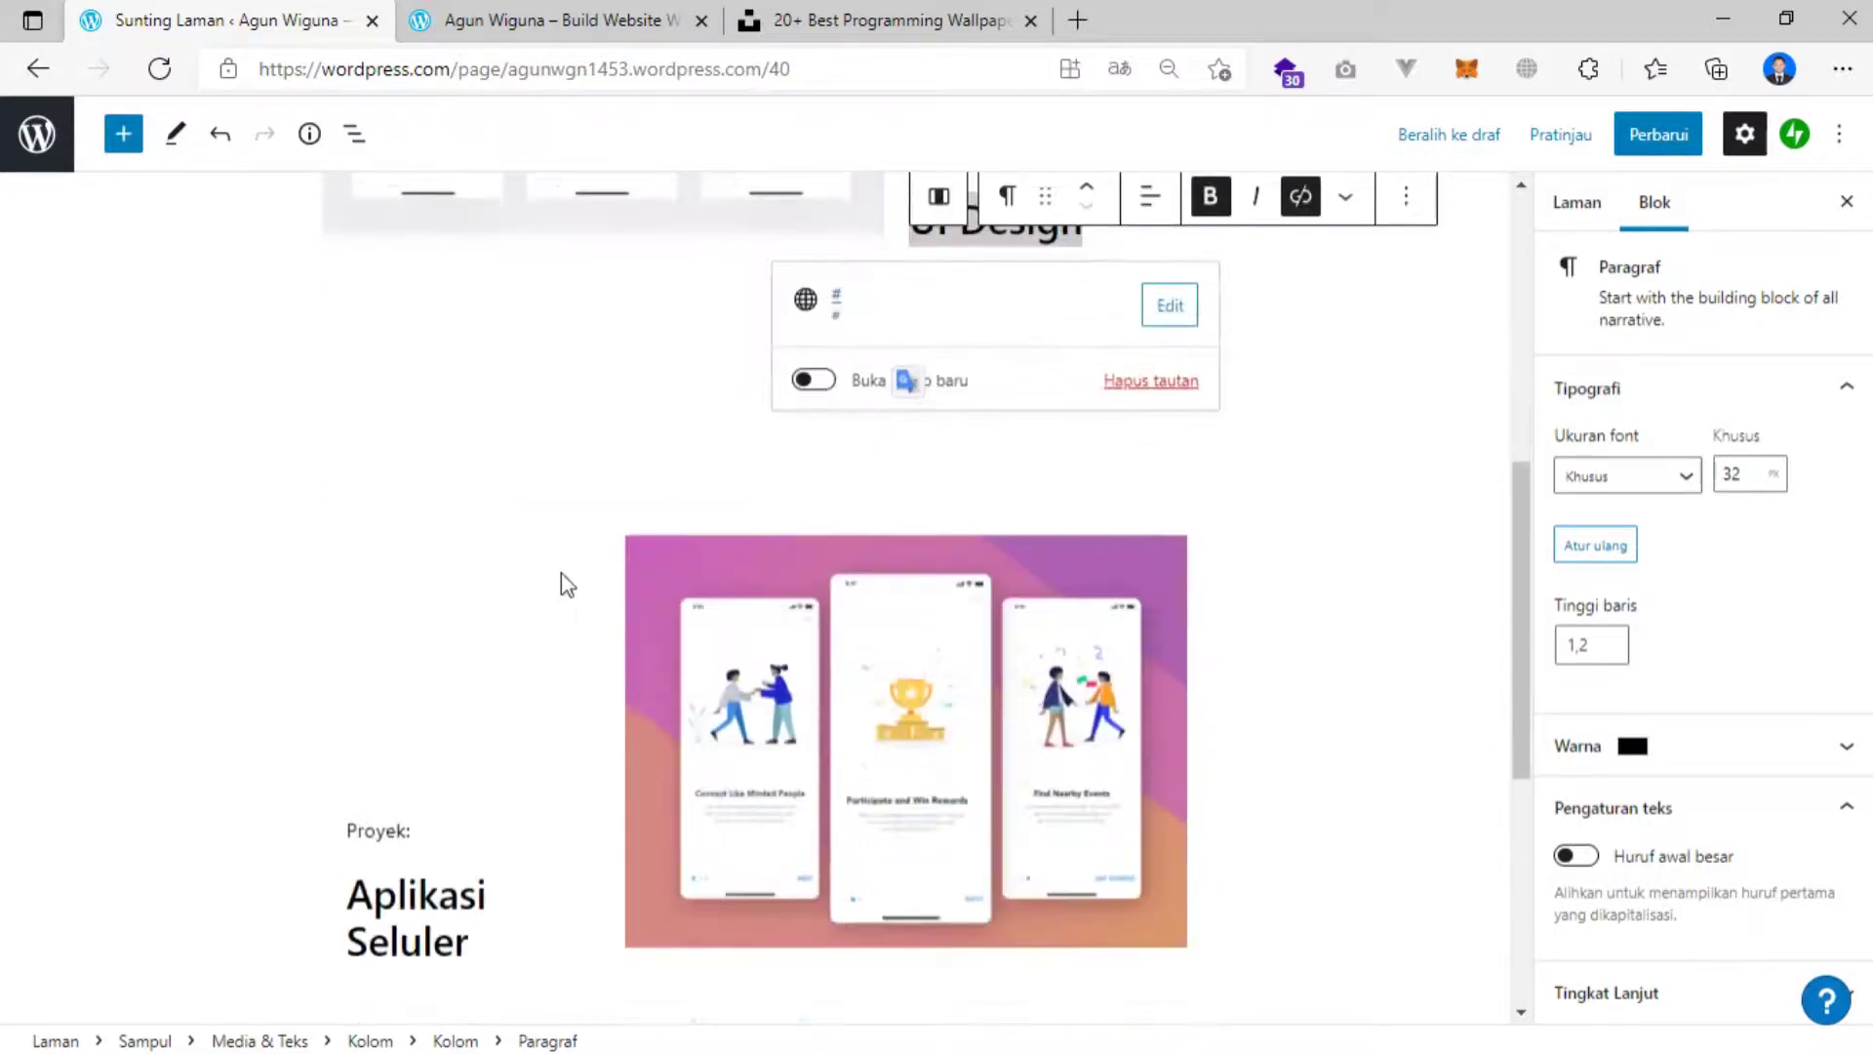
{"action": "triple_click", "coordinate": [437, 651]}
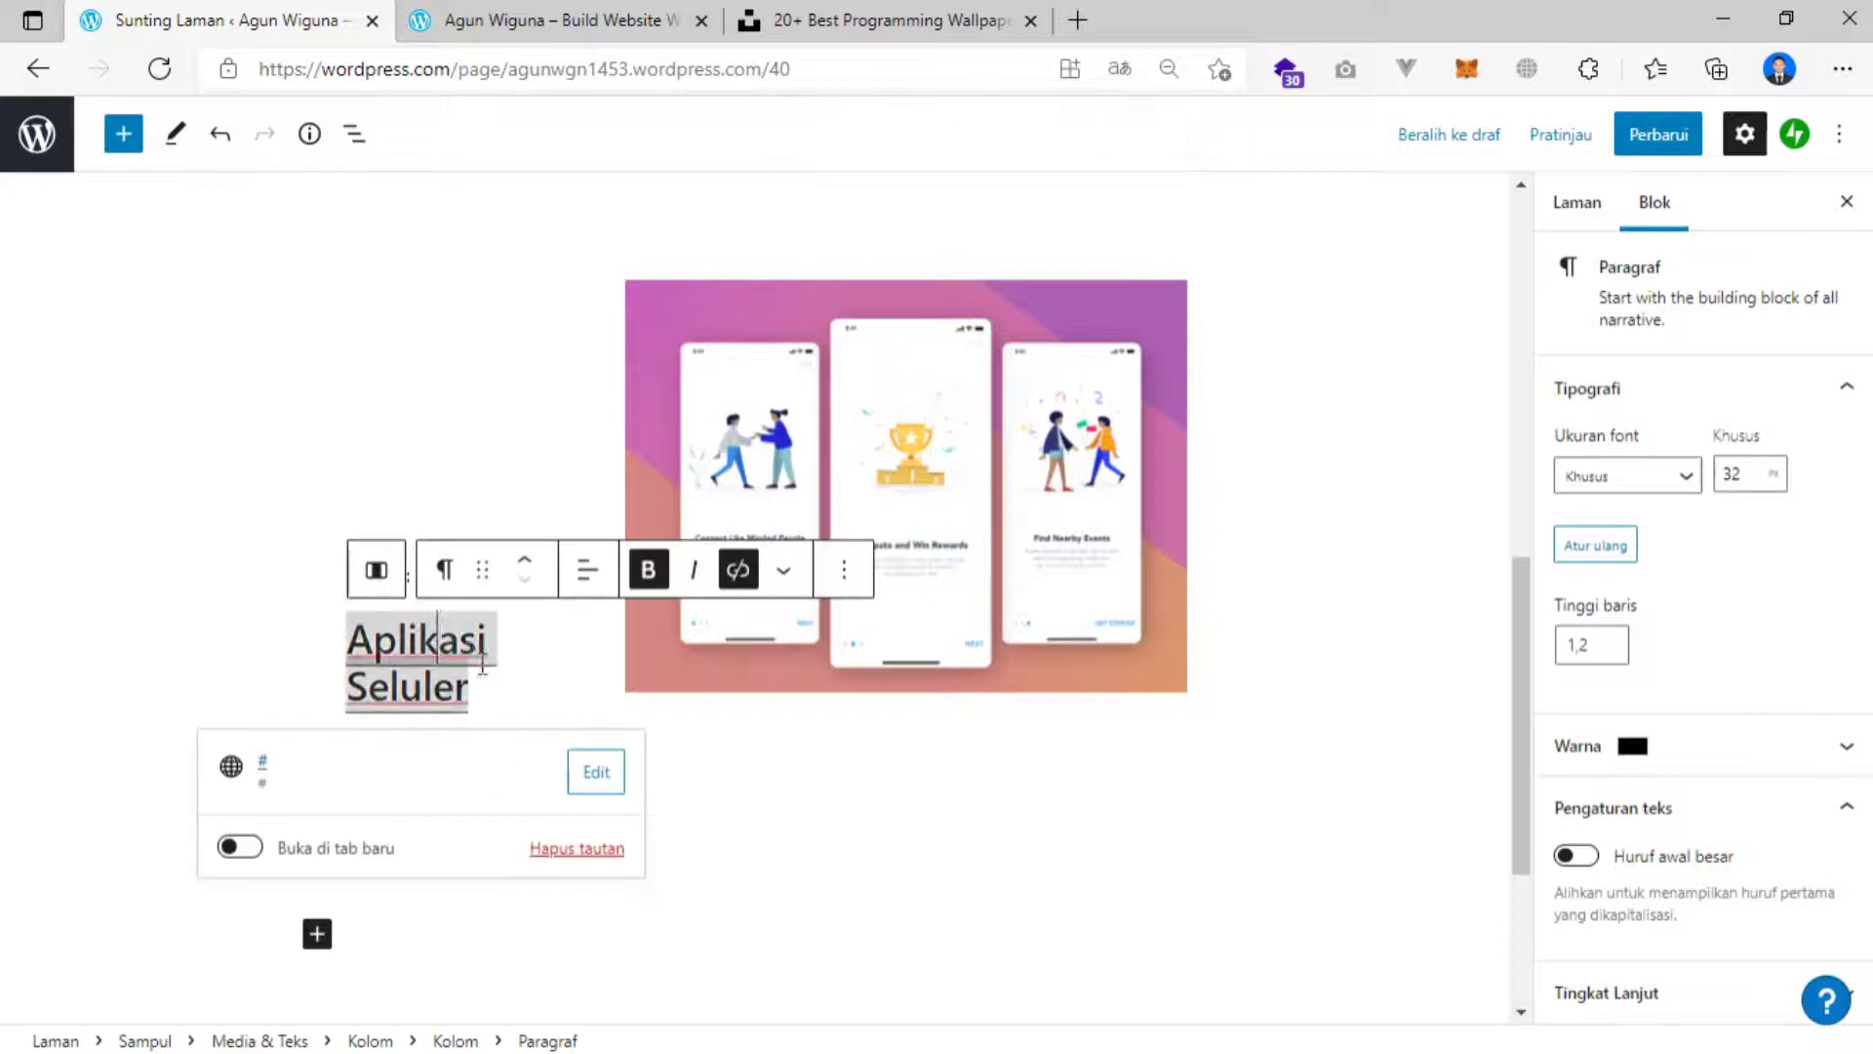
{"action": "left_click_drag", "start_coordinate": [472, 688], "coordinate": [348, 640]}
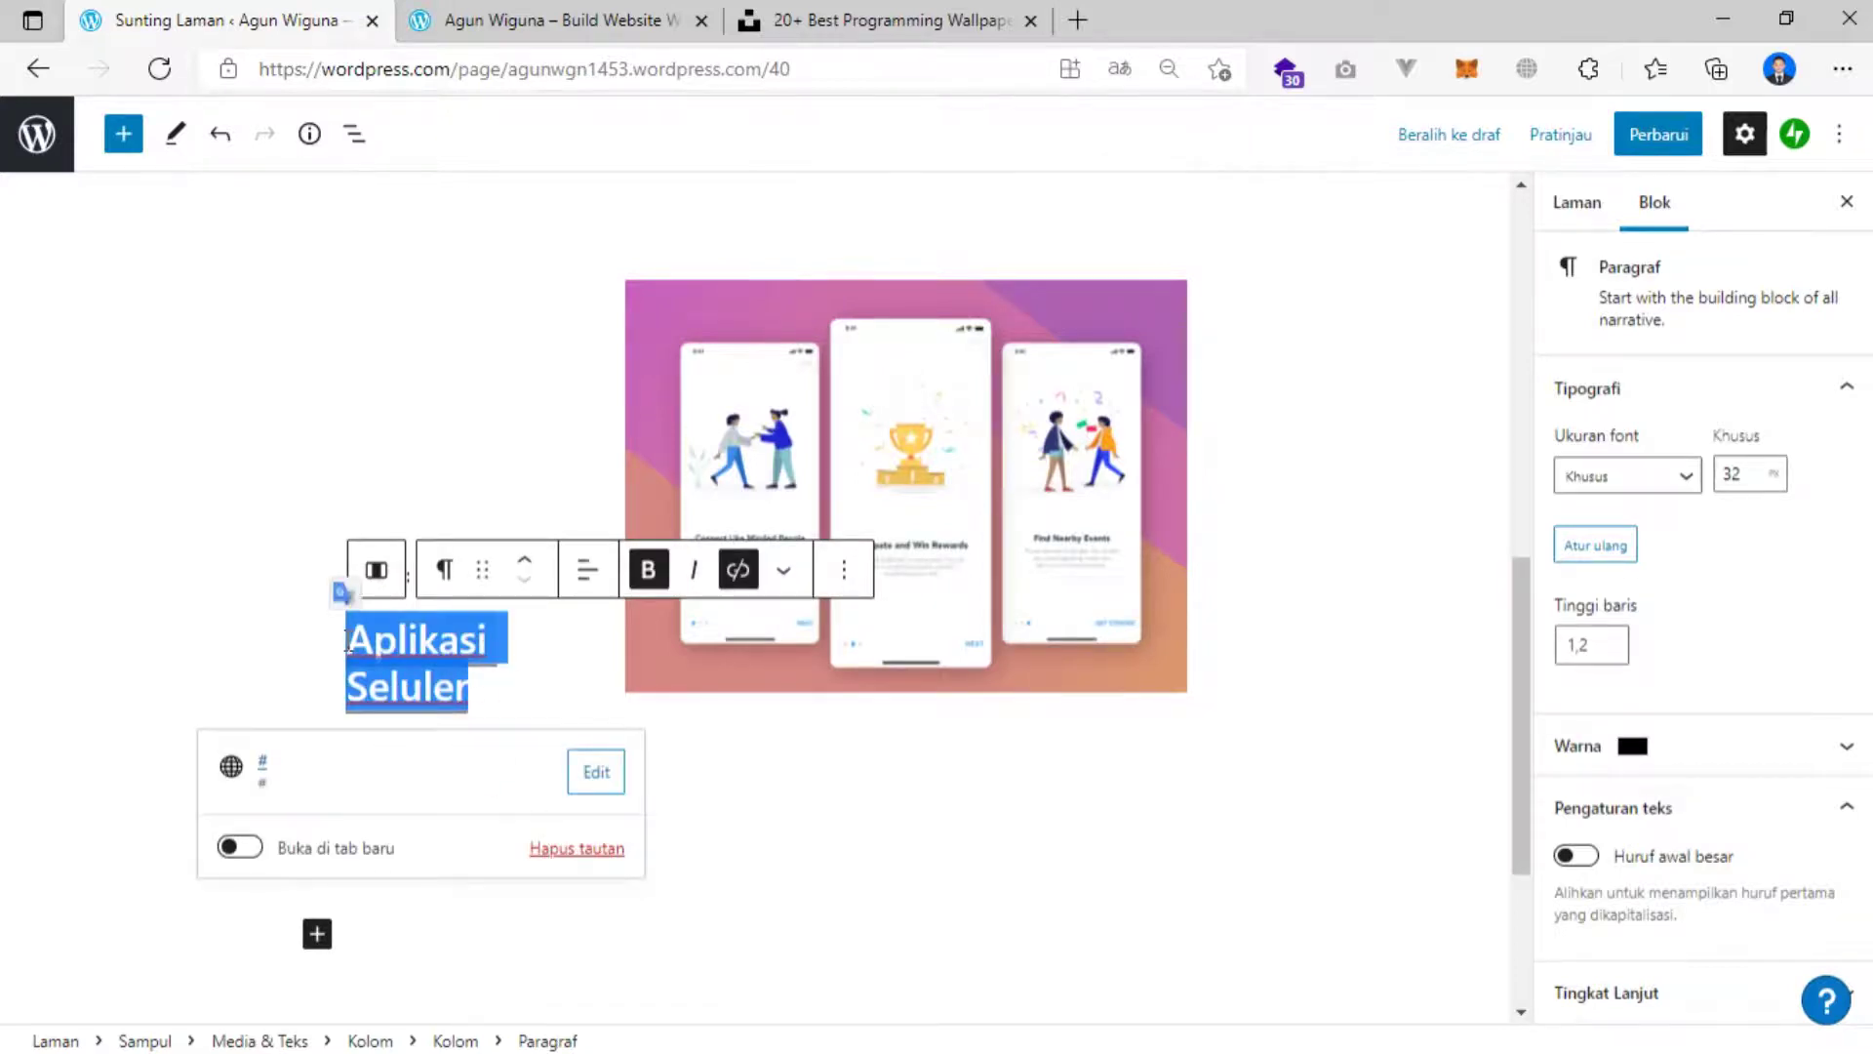
{"action": "type", "text": "UI D"}
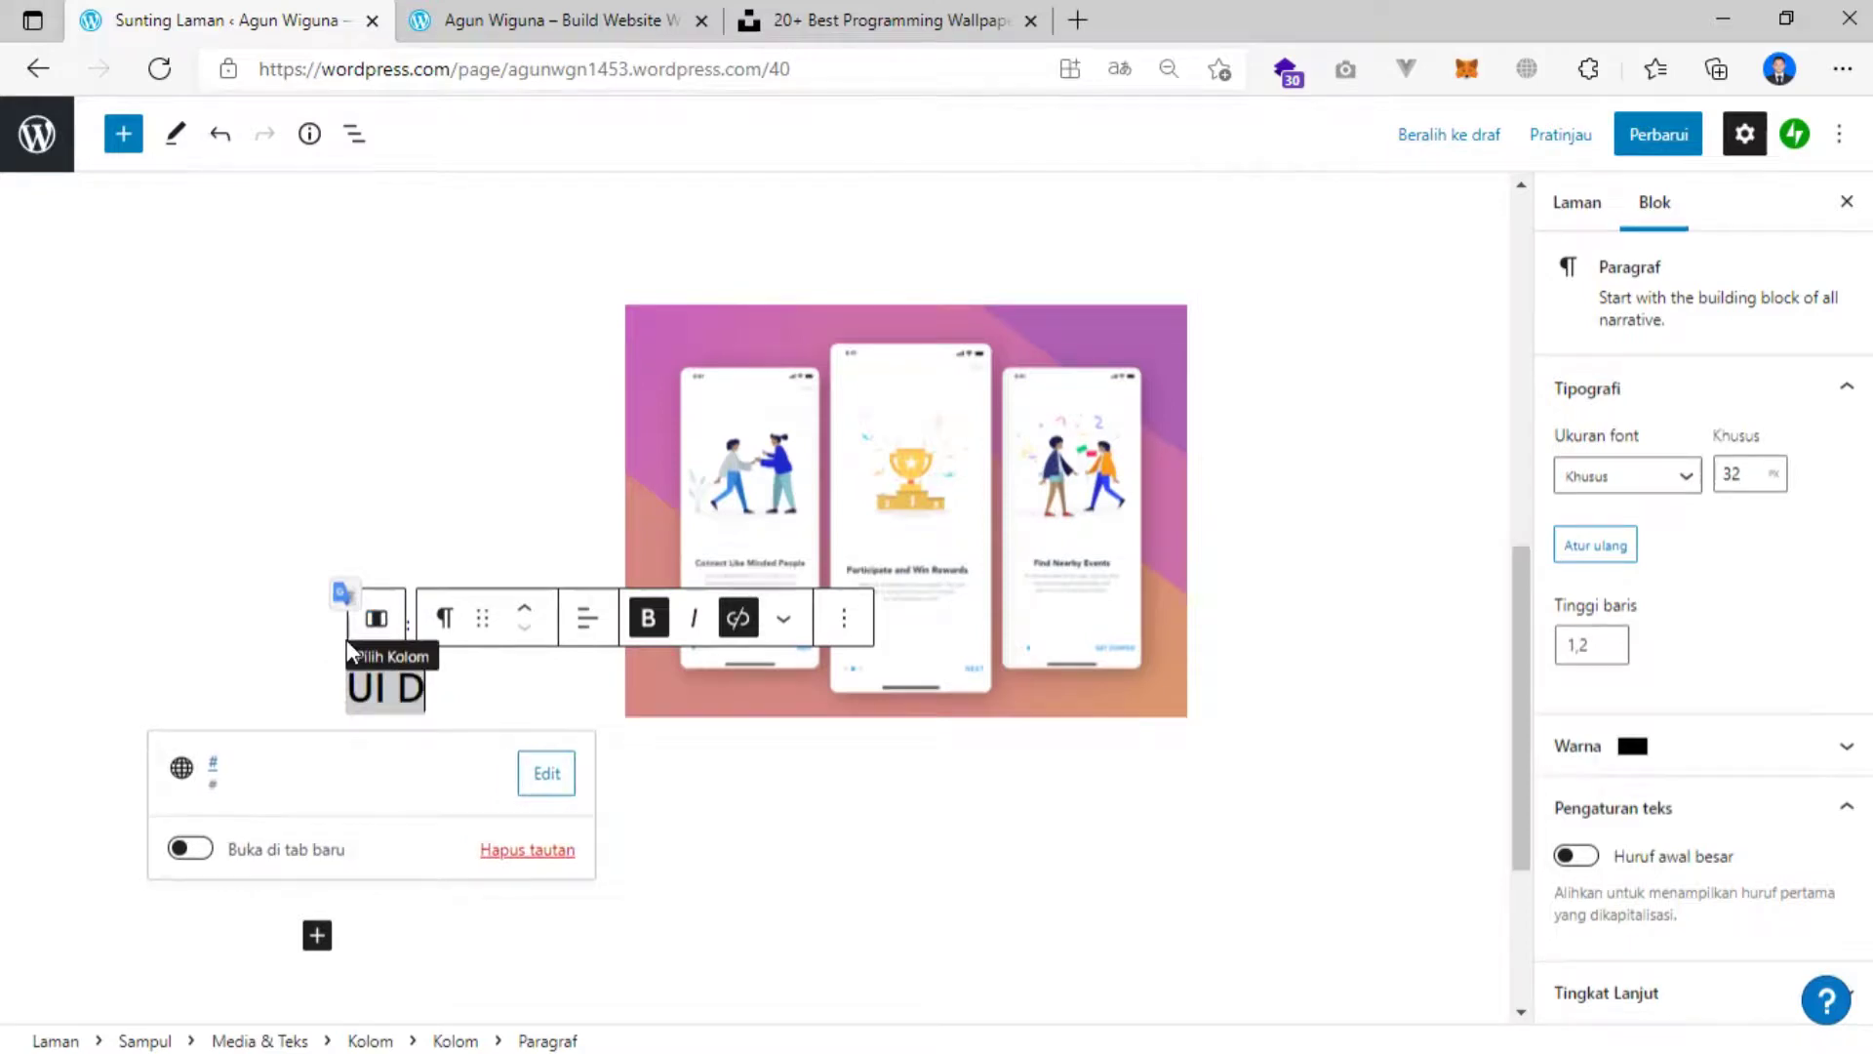
{"action": "type", "text": "esign"}
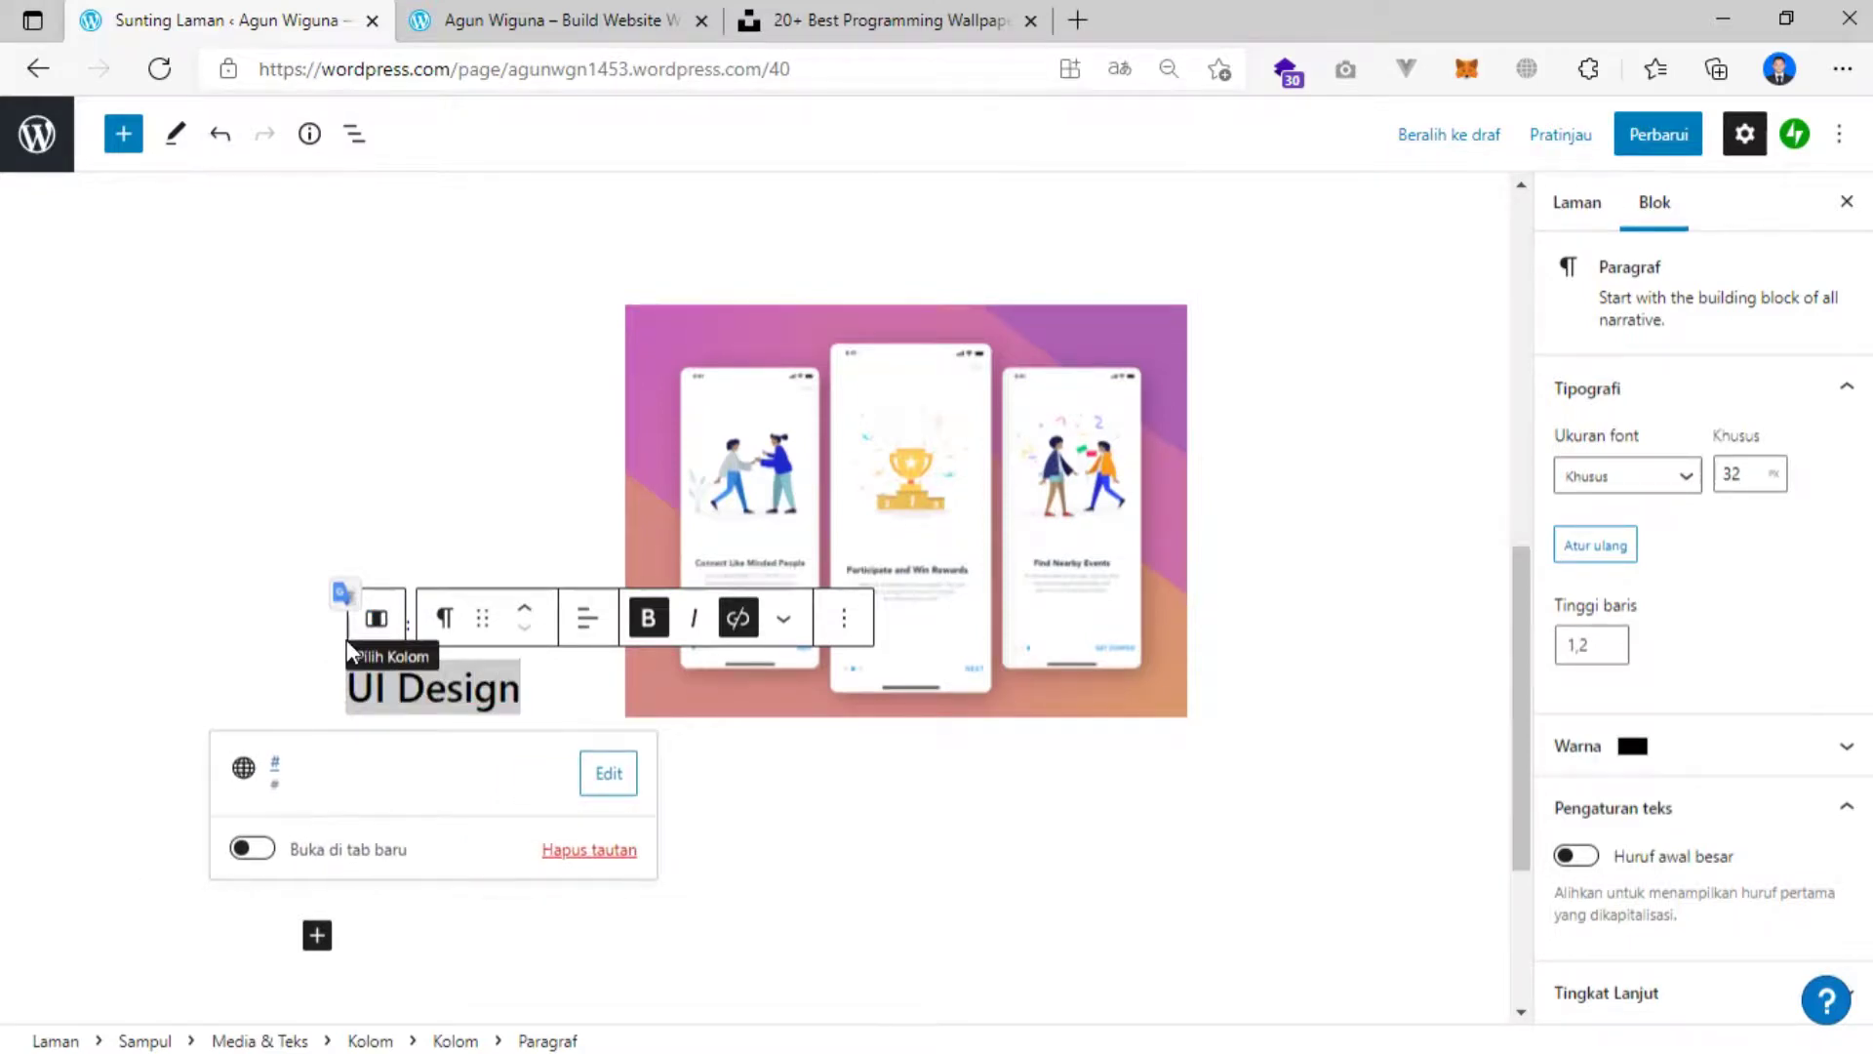
{"action": "left_click", "coordinate": [251, 539]}
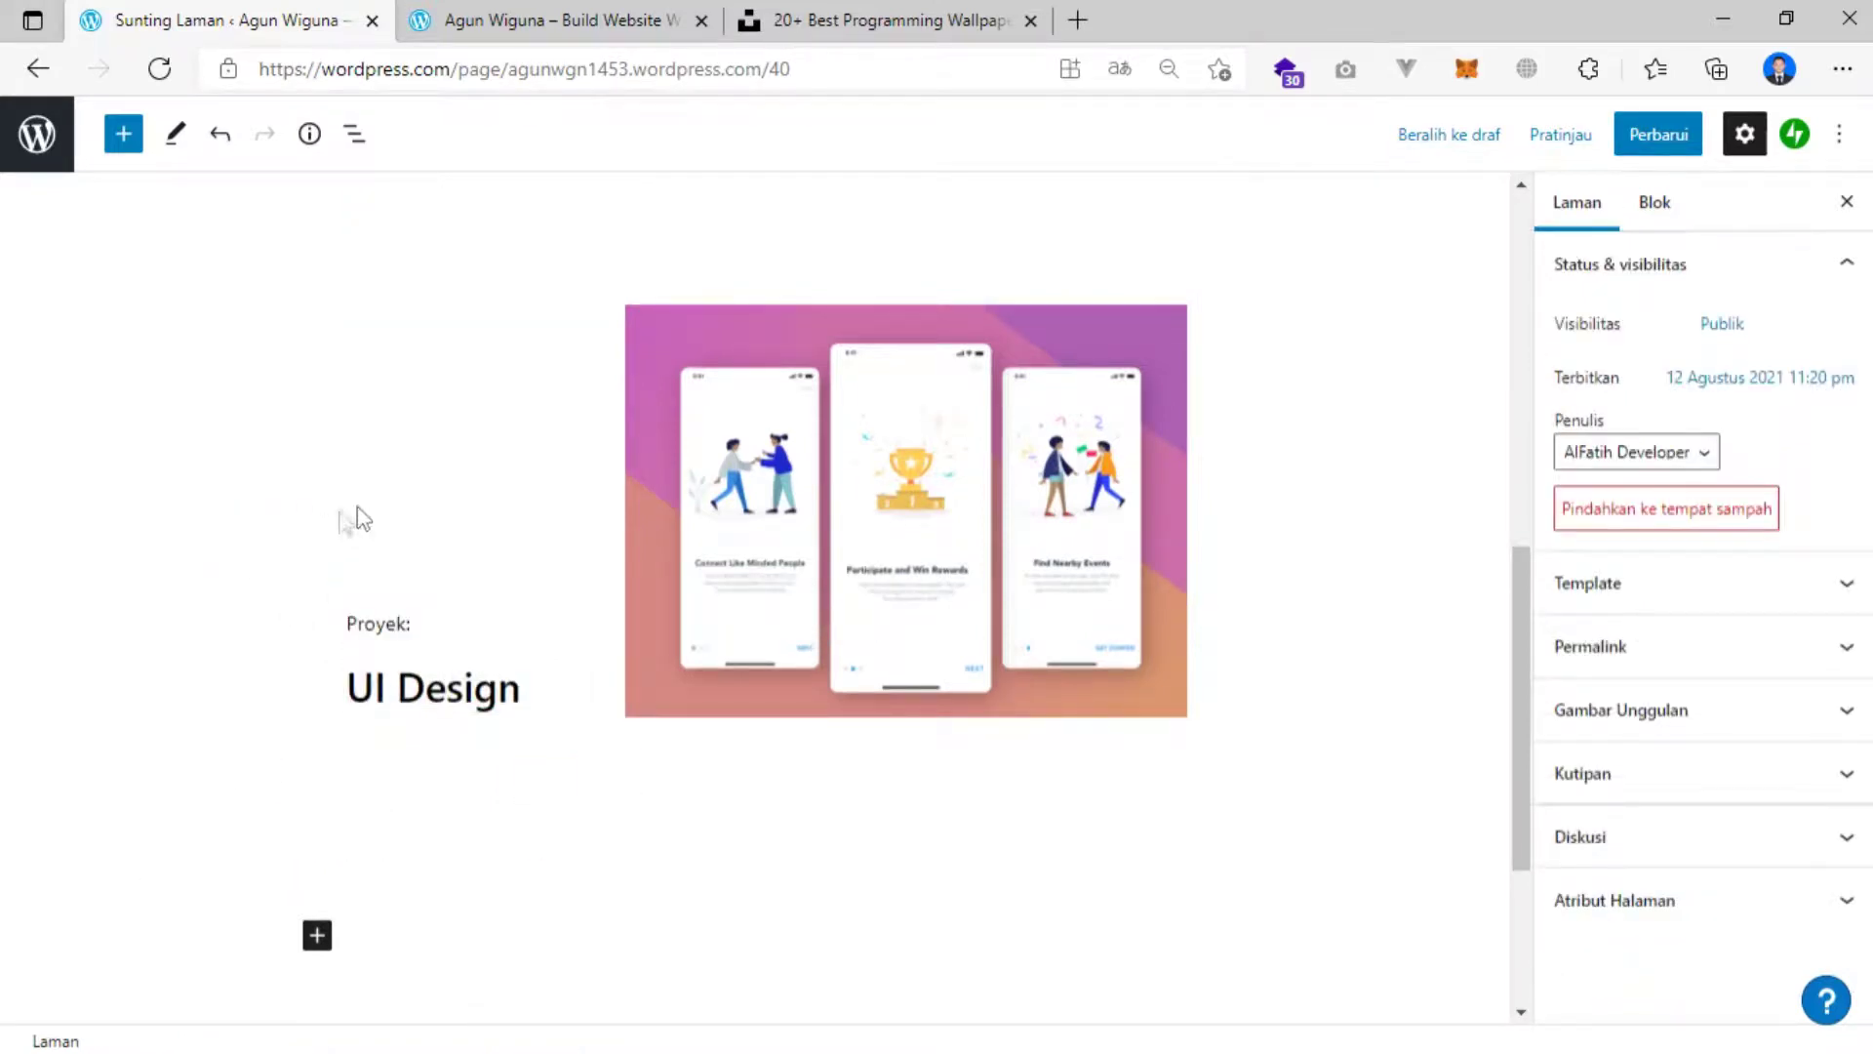
{"action": "scroll", "coordinate": [346, 524], "scroll_direction": "up", "scroll_amount": 6}
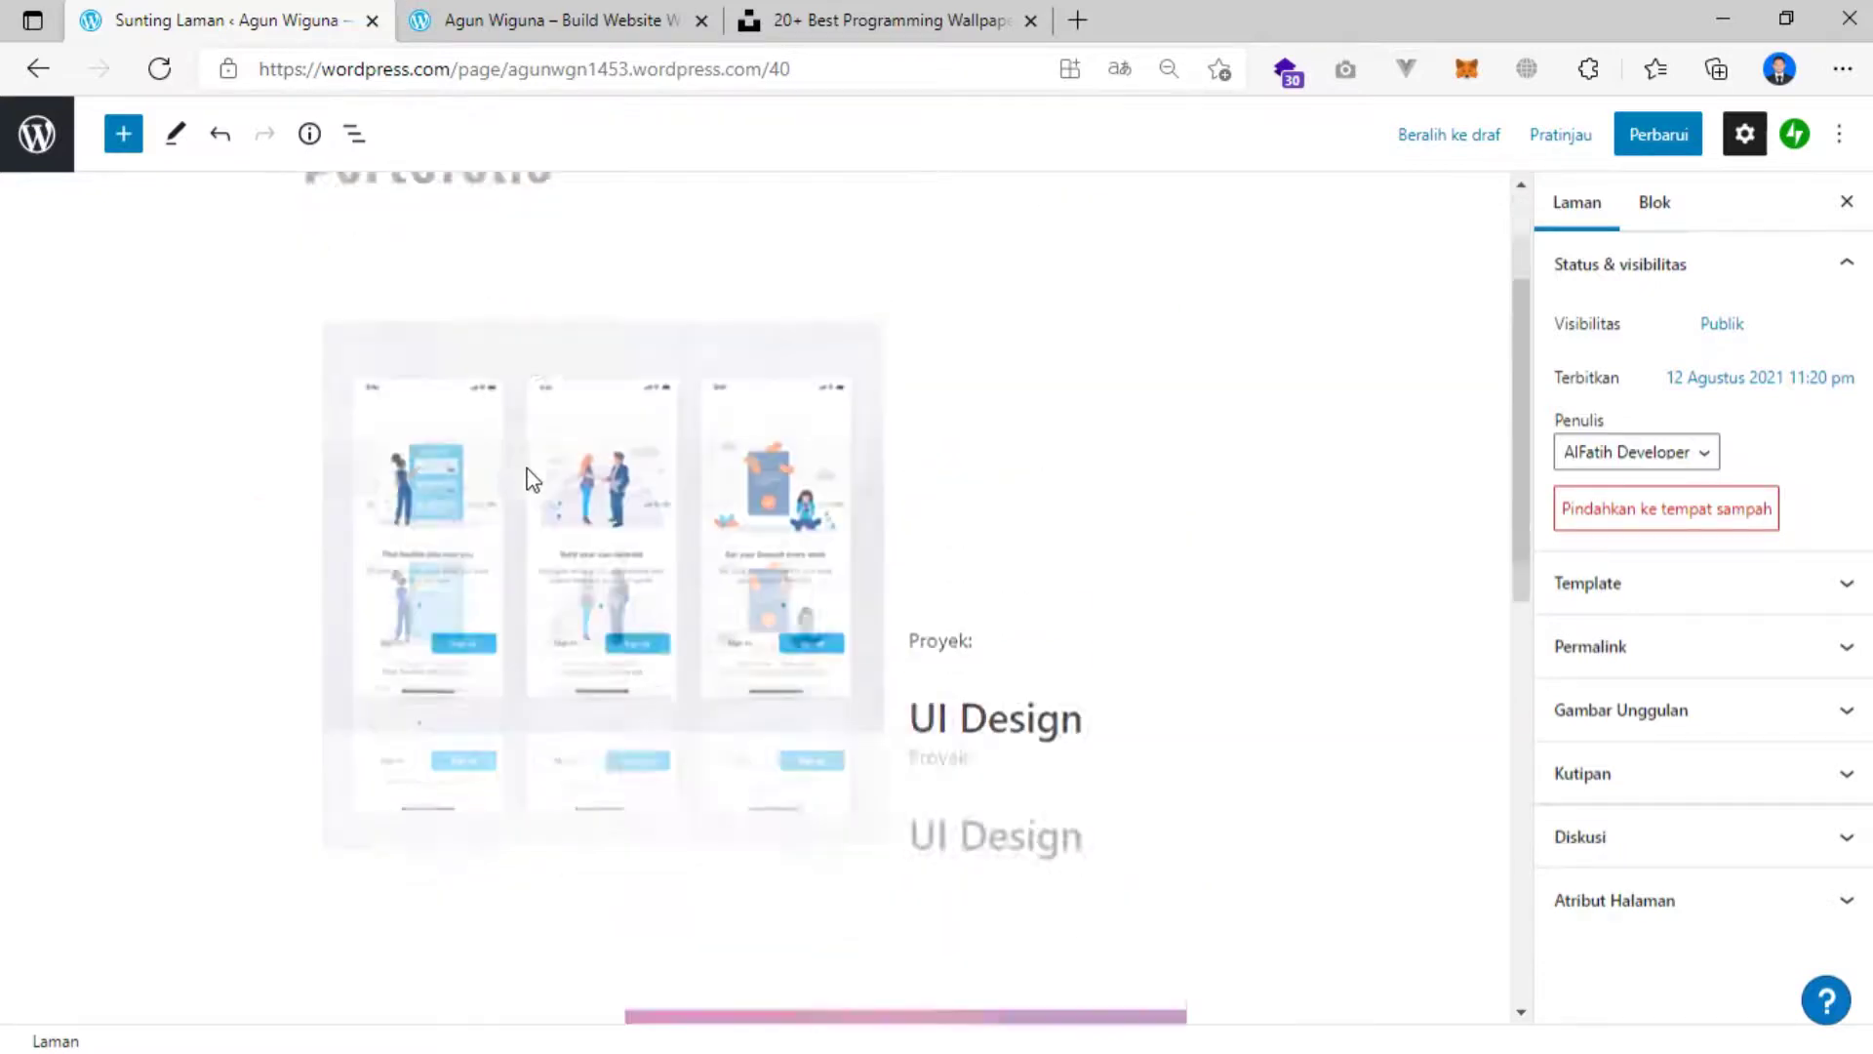
{"action": "scroll", "coordinate": [533, 480], "scroll_direction": "down", "scroll_amount": 4}
Save the page and reload the live site.
{"action": "left_click", "coordinate": [1659, 134]}
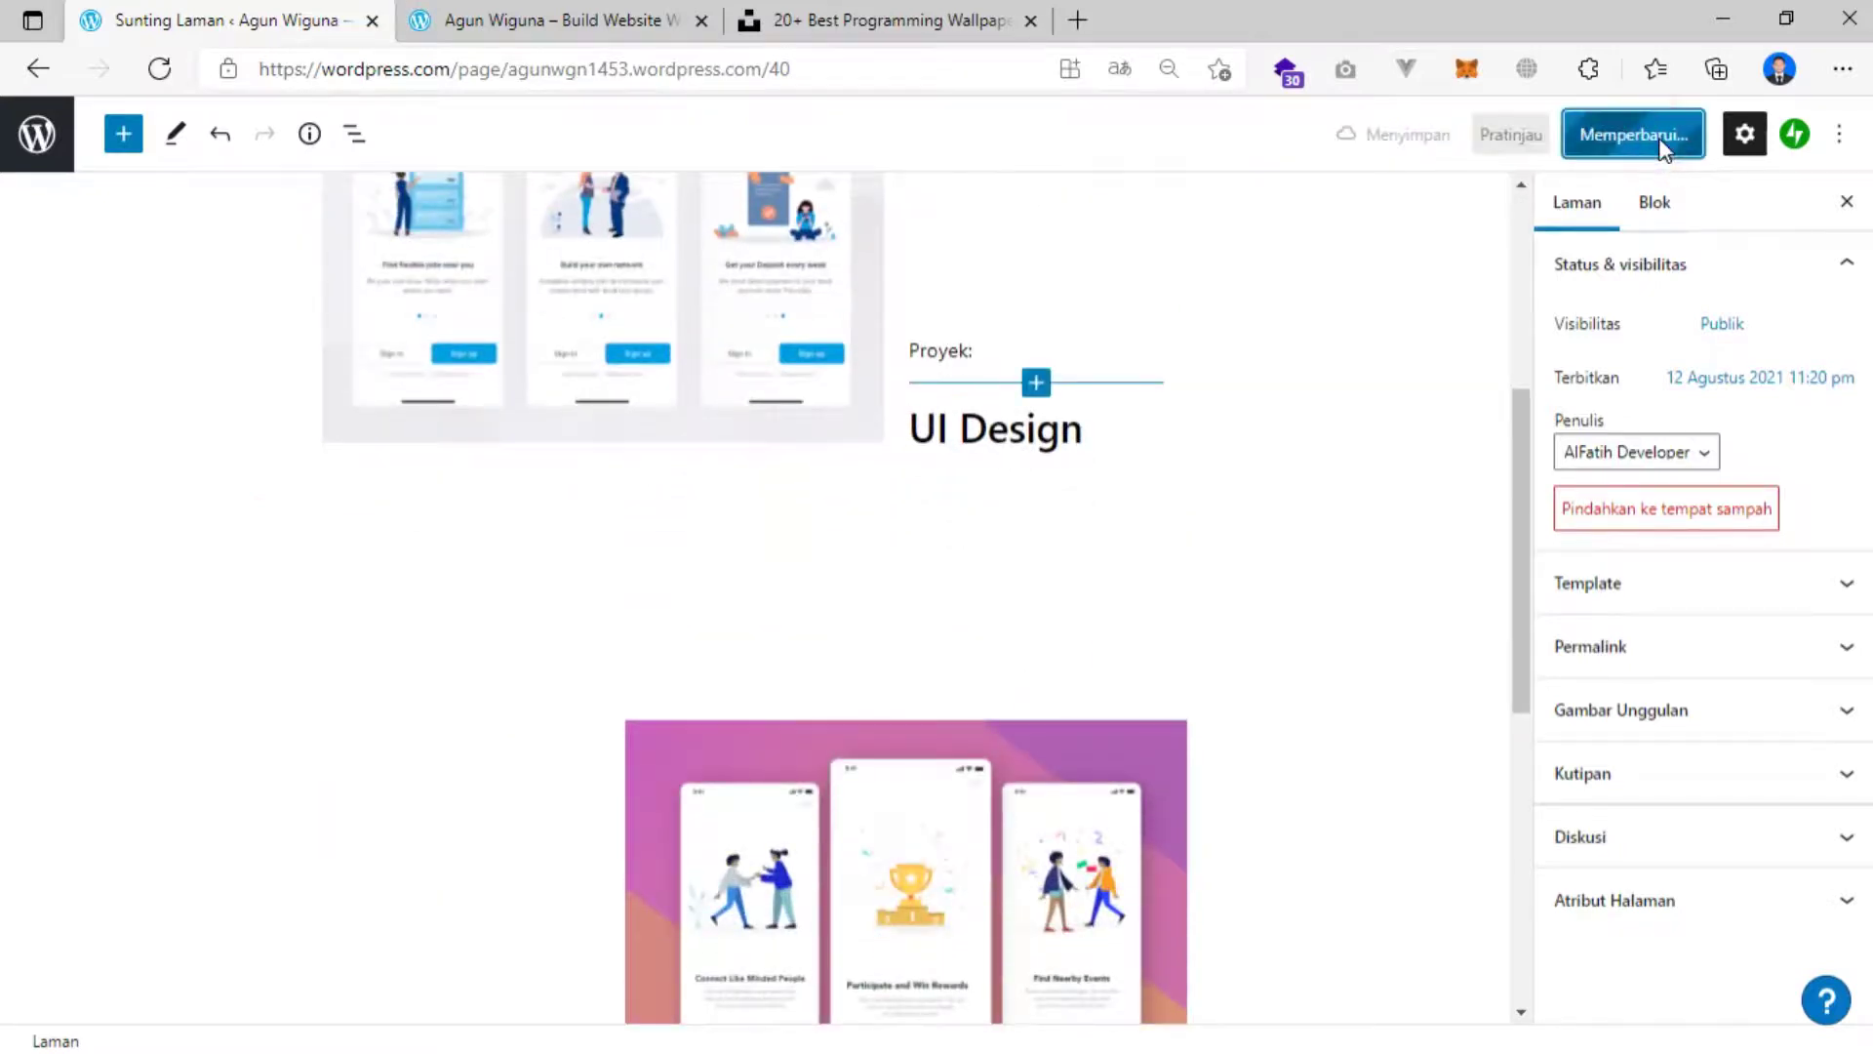
{"action": "left_click", "coordinate": [535, 20]}
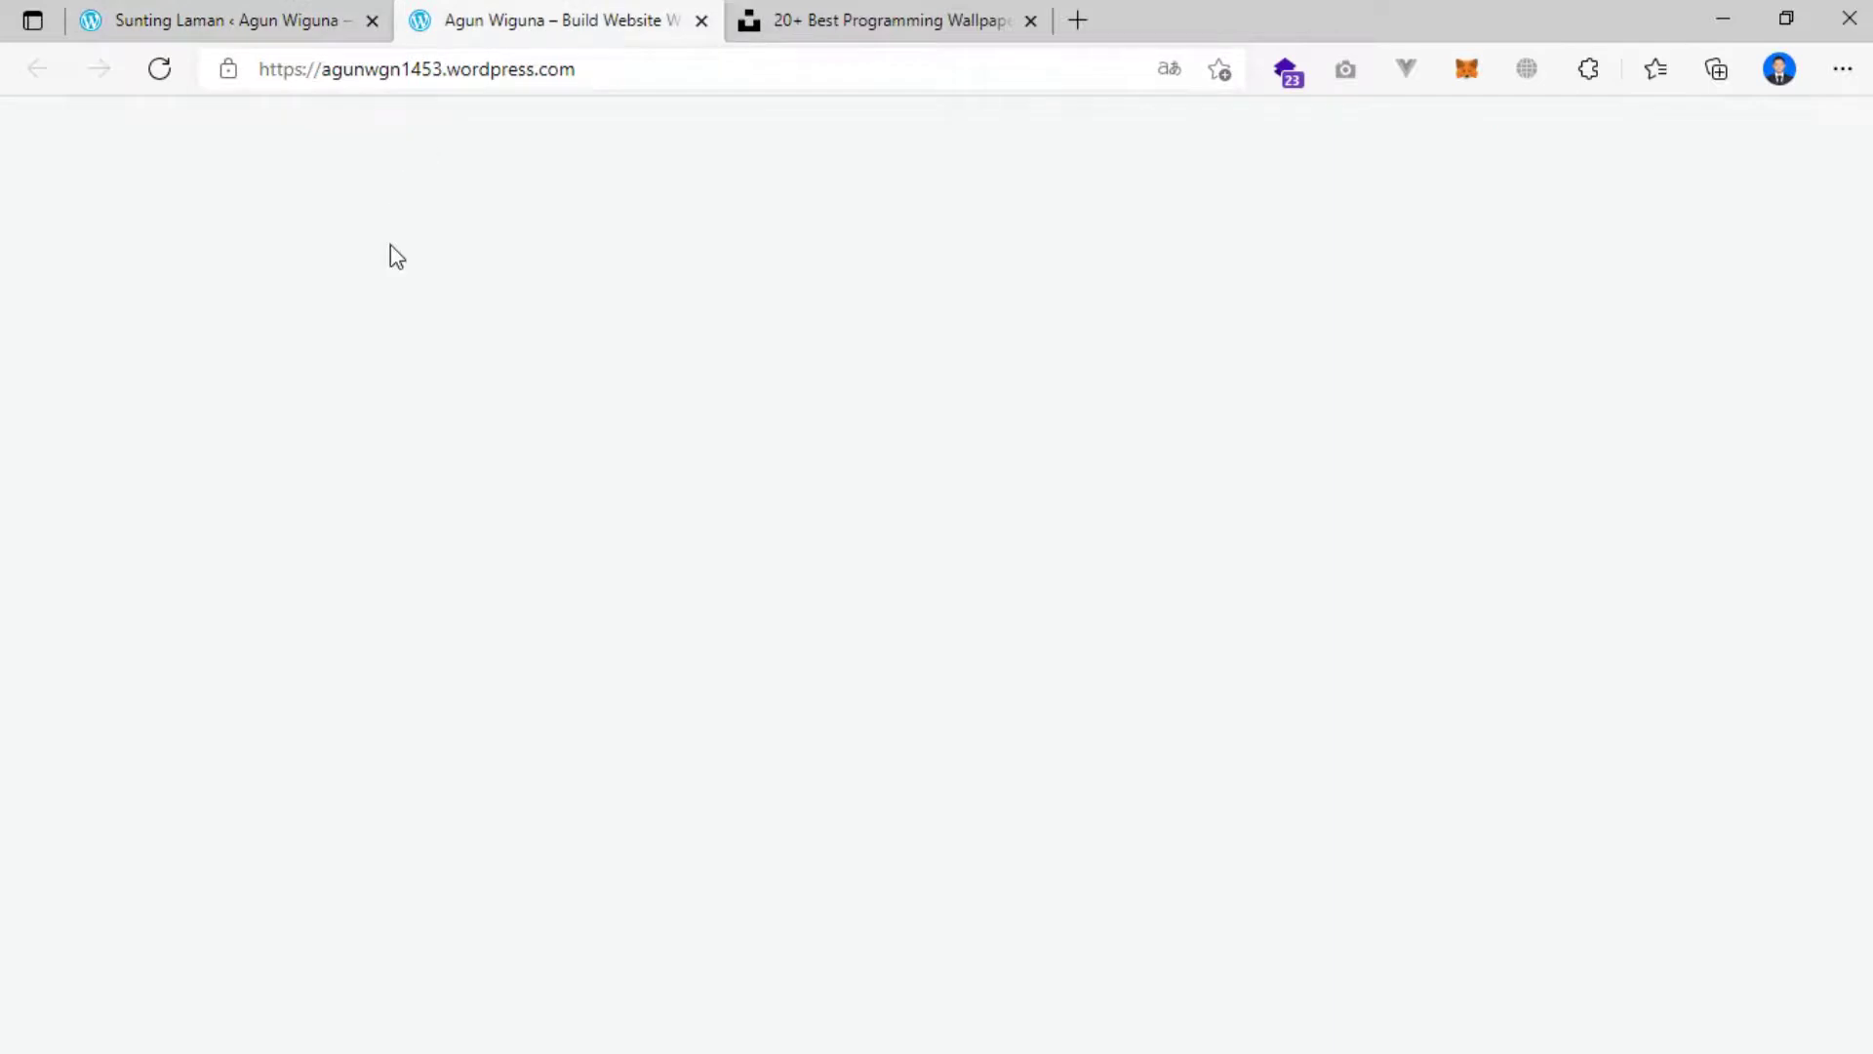
{"action": "left_click", "coordinate": [159, 71]}
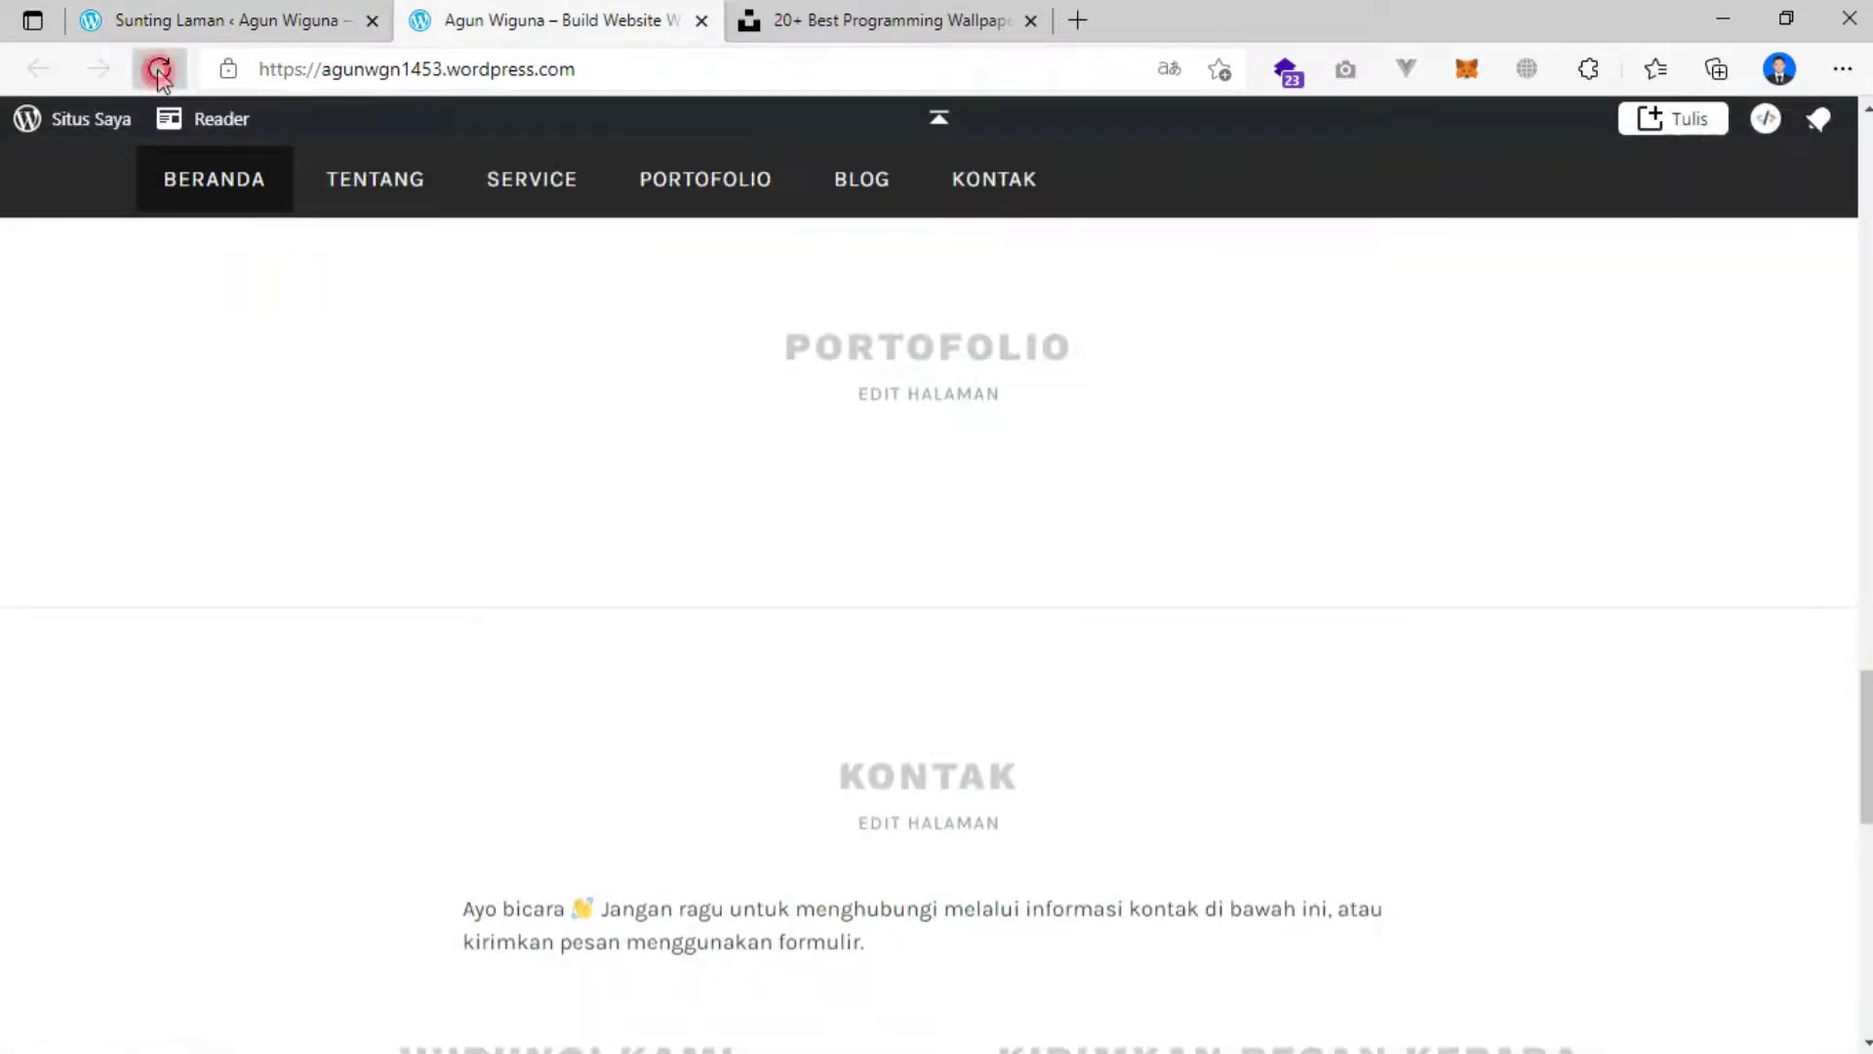
Review the two UI Design projects on the live front page, then return to the editor.
{"action": "scroll", "coordinate": [576, 405], "scroll_direction": "down", "scroll_amount": 15}
{"action": "scroll", "coordinate": [576, 410], "scroll_direction": "down", "scroll_amount": 15}
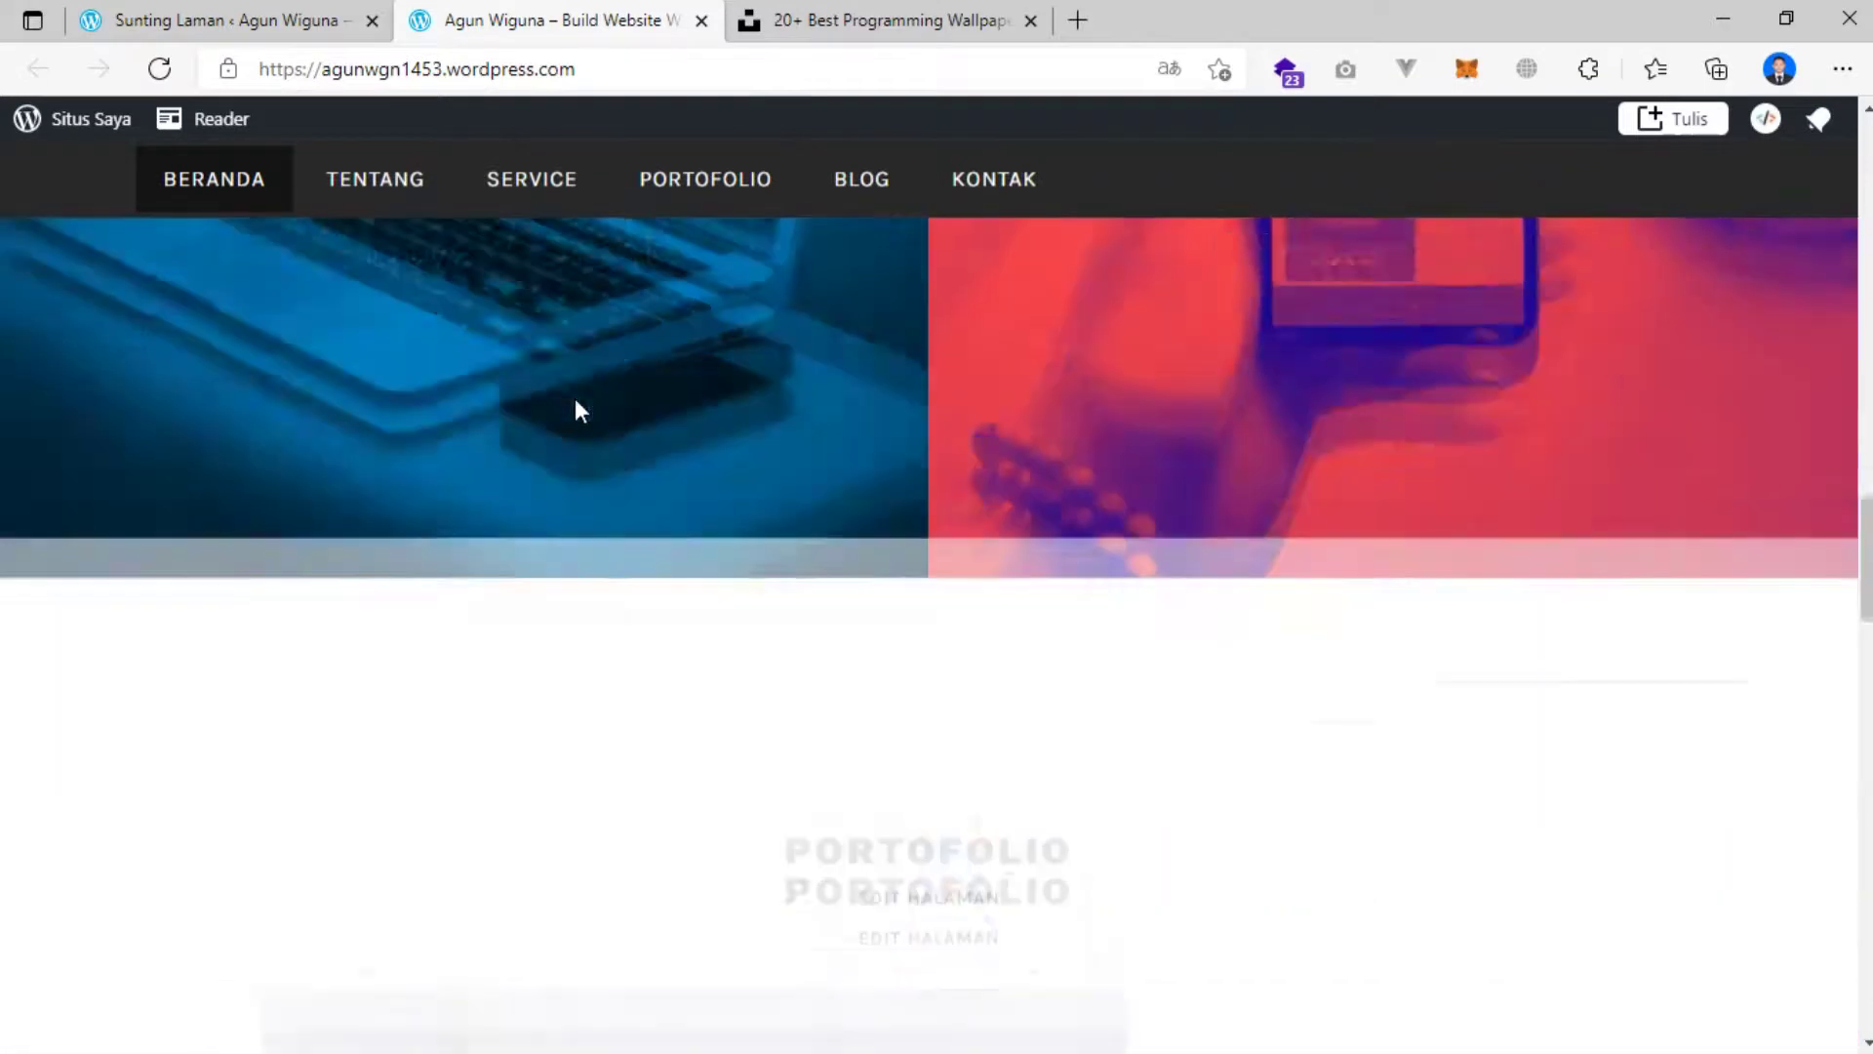
{"action": "scroll", "coordinate": [719, 435], "scroll_direction": "down", "scroll_amount": 7}
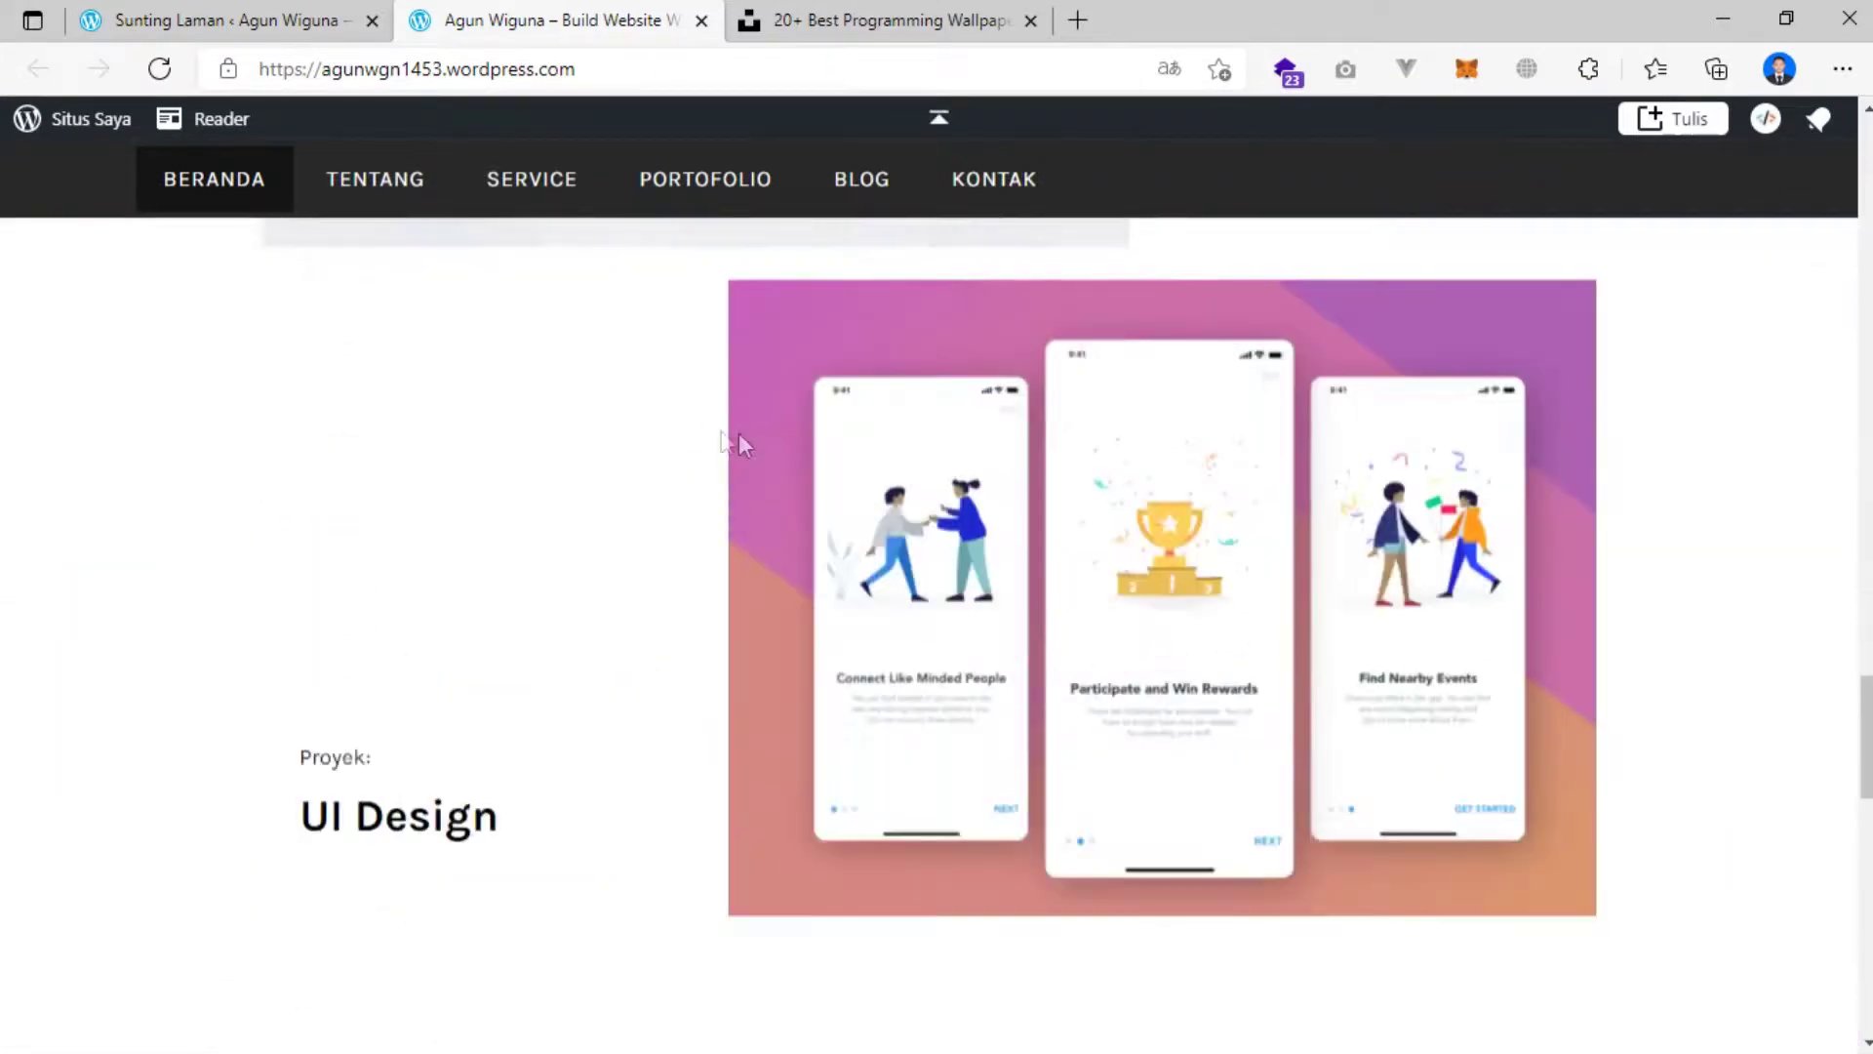
{"action": "scroll", "coordinate": [769, 451], "scroll_direction": "up", "scroll_amount": 9}
{"action": "scroll", "coordinate": [770, 448], "scroll_direction": "up", "scroll_amount": 7}
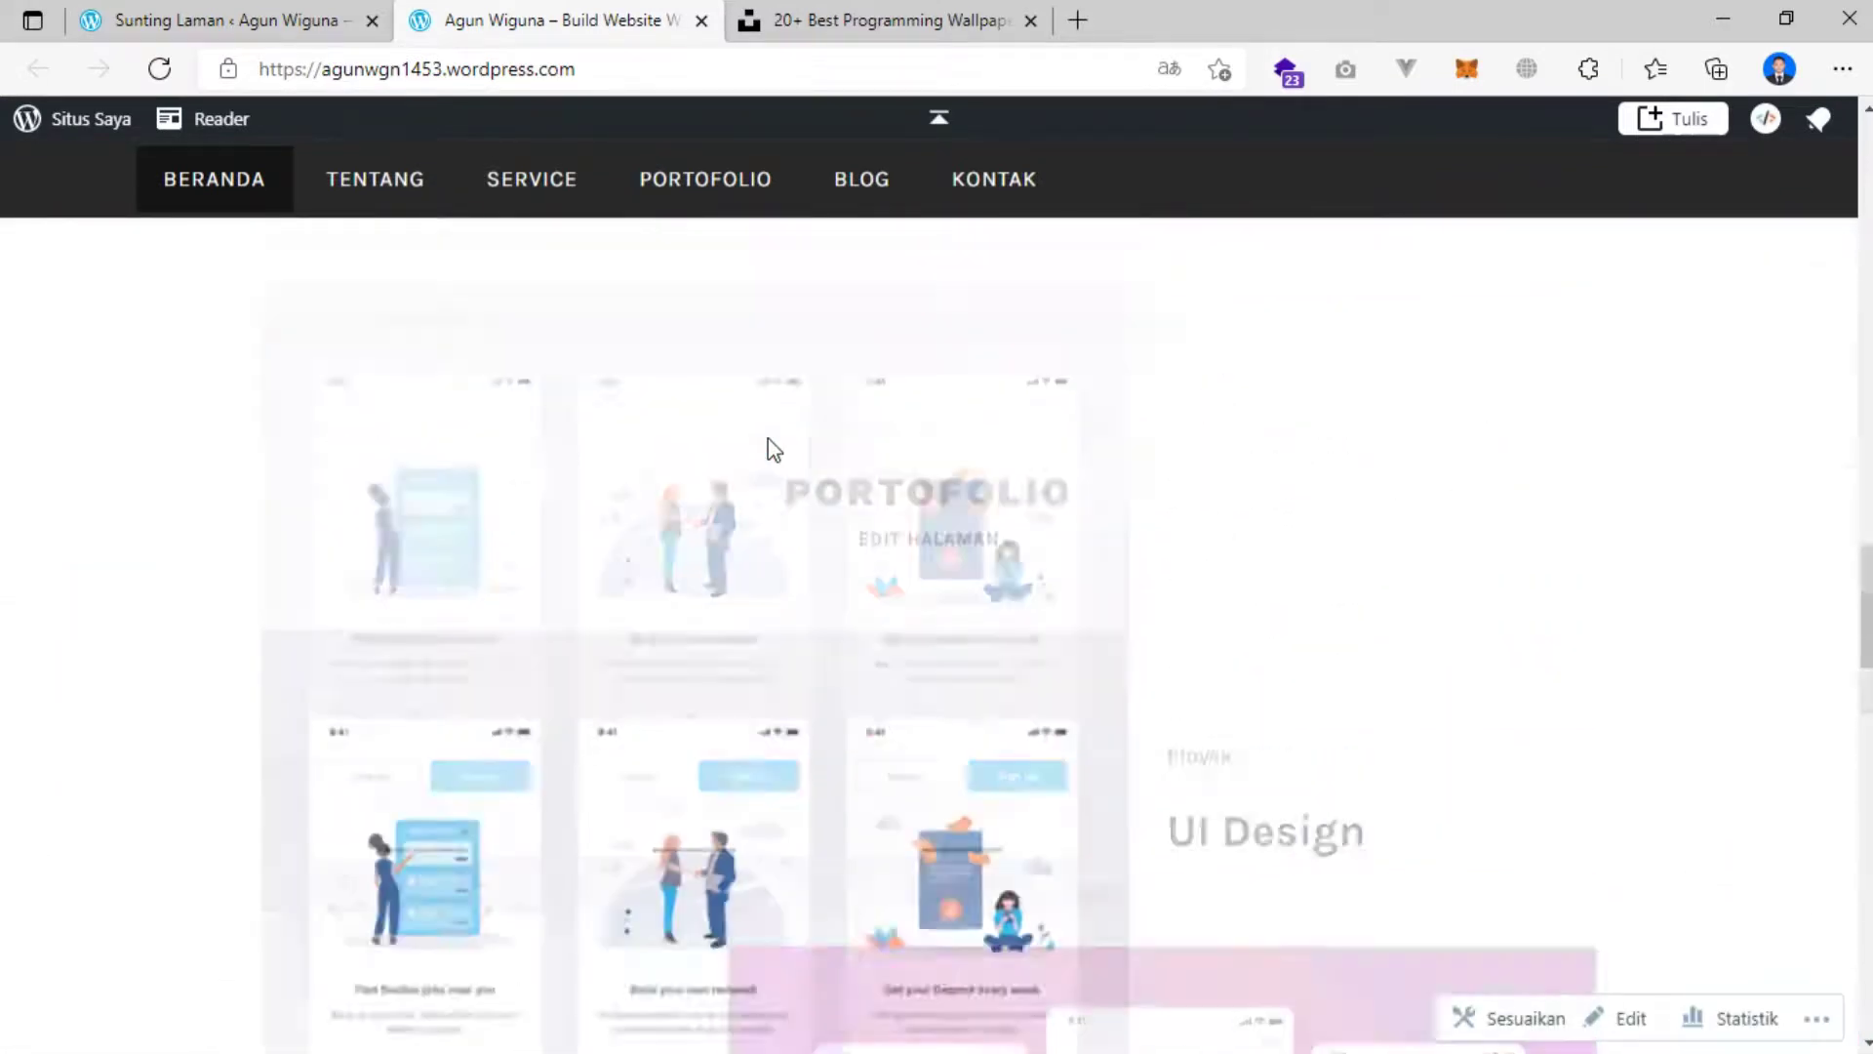
{"action": "scroll", "coordinate": [767, 444], "scroll_direction": "down", "scroll_amount": 10}
{"action": "scroll", "coordinate": [766, 433], "scroll_direction": "down", "scroll_amount": 10}
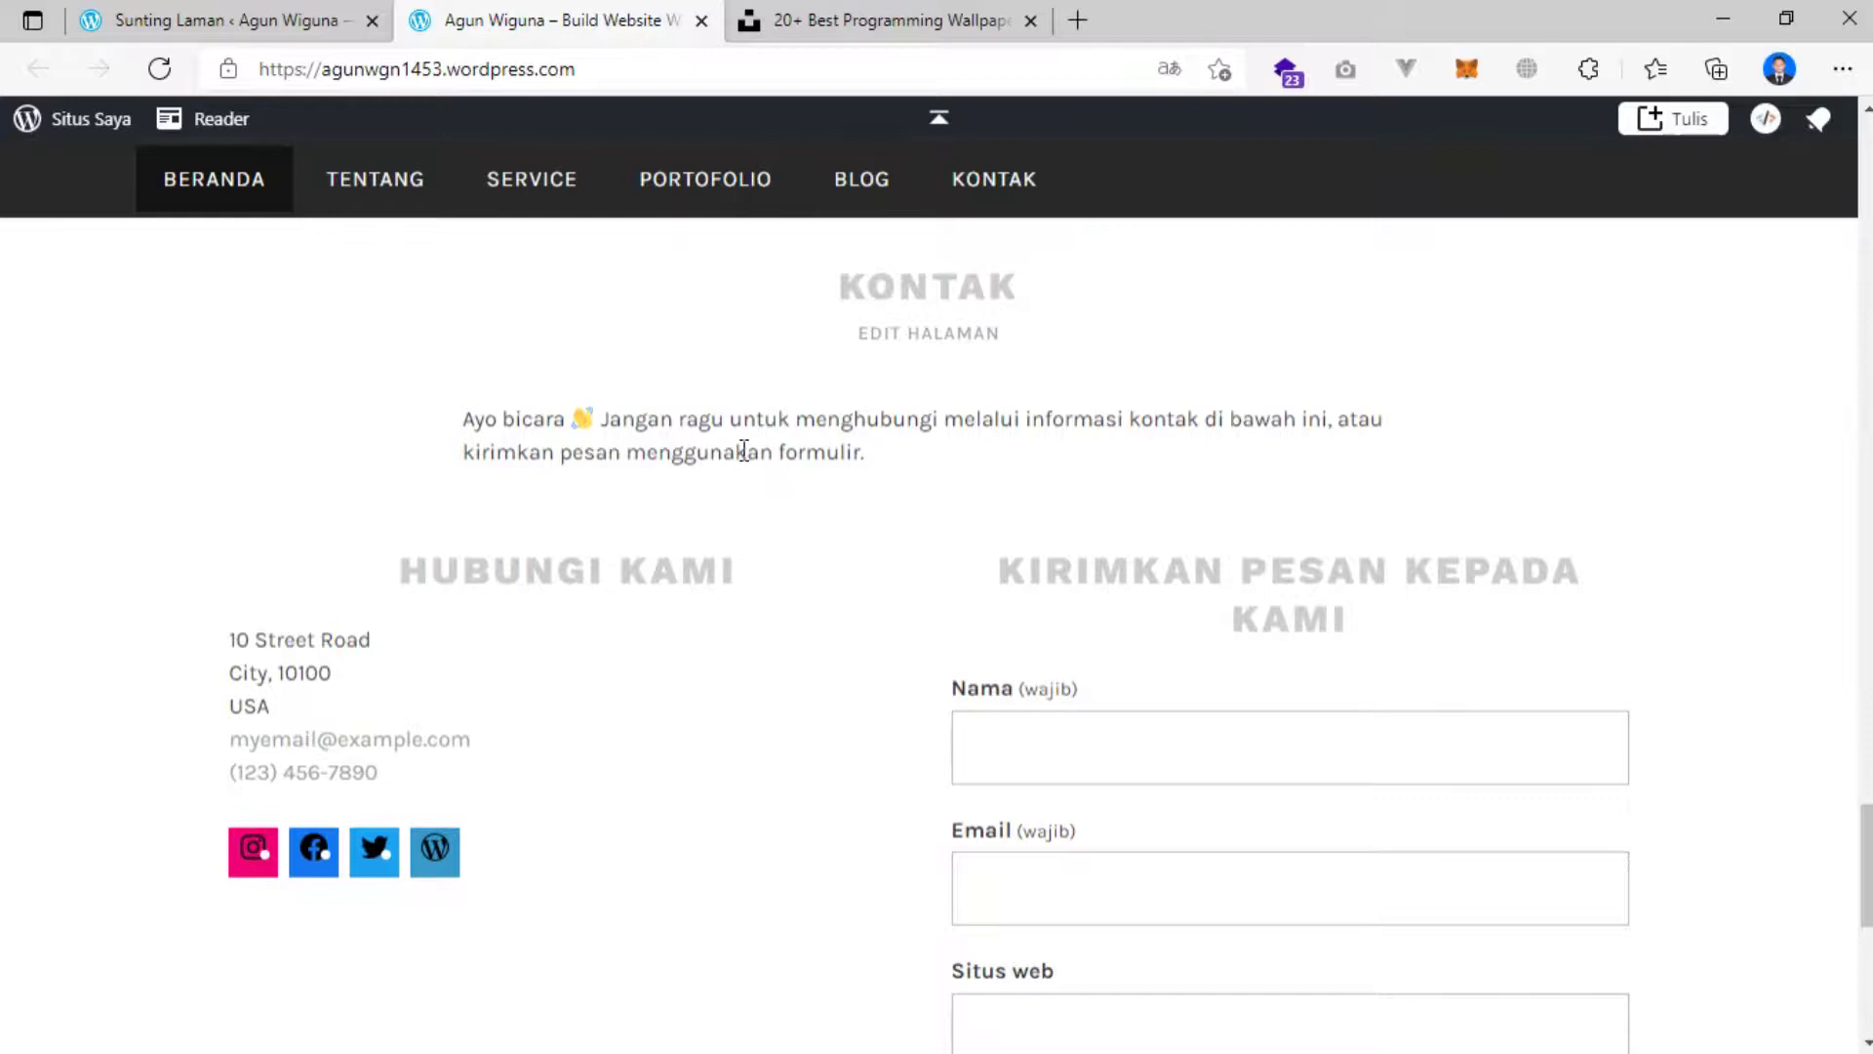
{"action": "scroll", "coordinate": [737, 454], "scroll_direction": "down", "scroll_amount": 3}
{"action": "scroll", "coordinate": [719, 456], "scroll_direction": "up", "scroll_amount": 2}
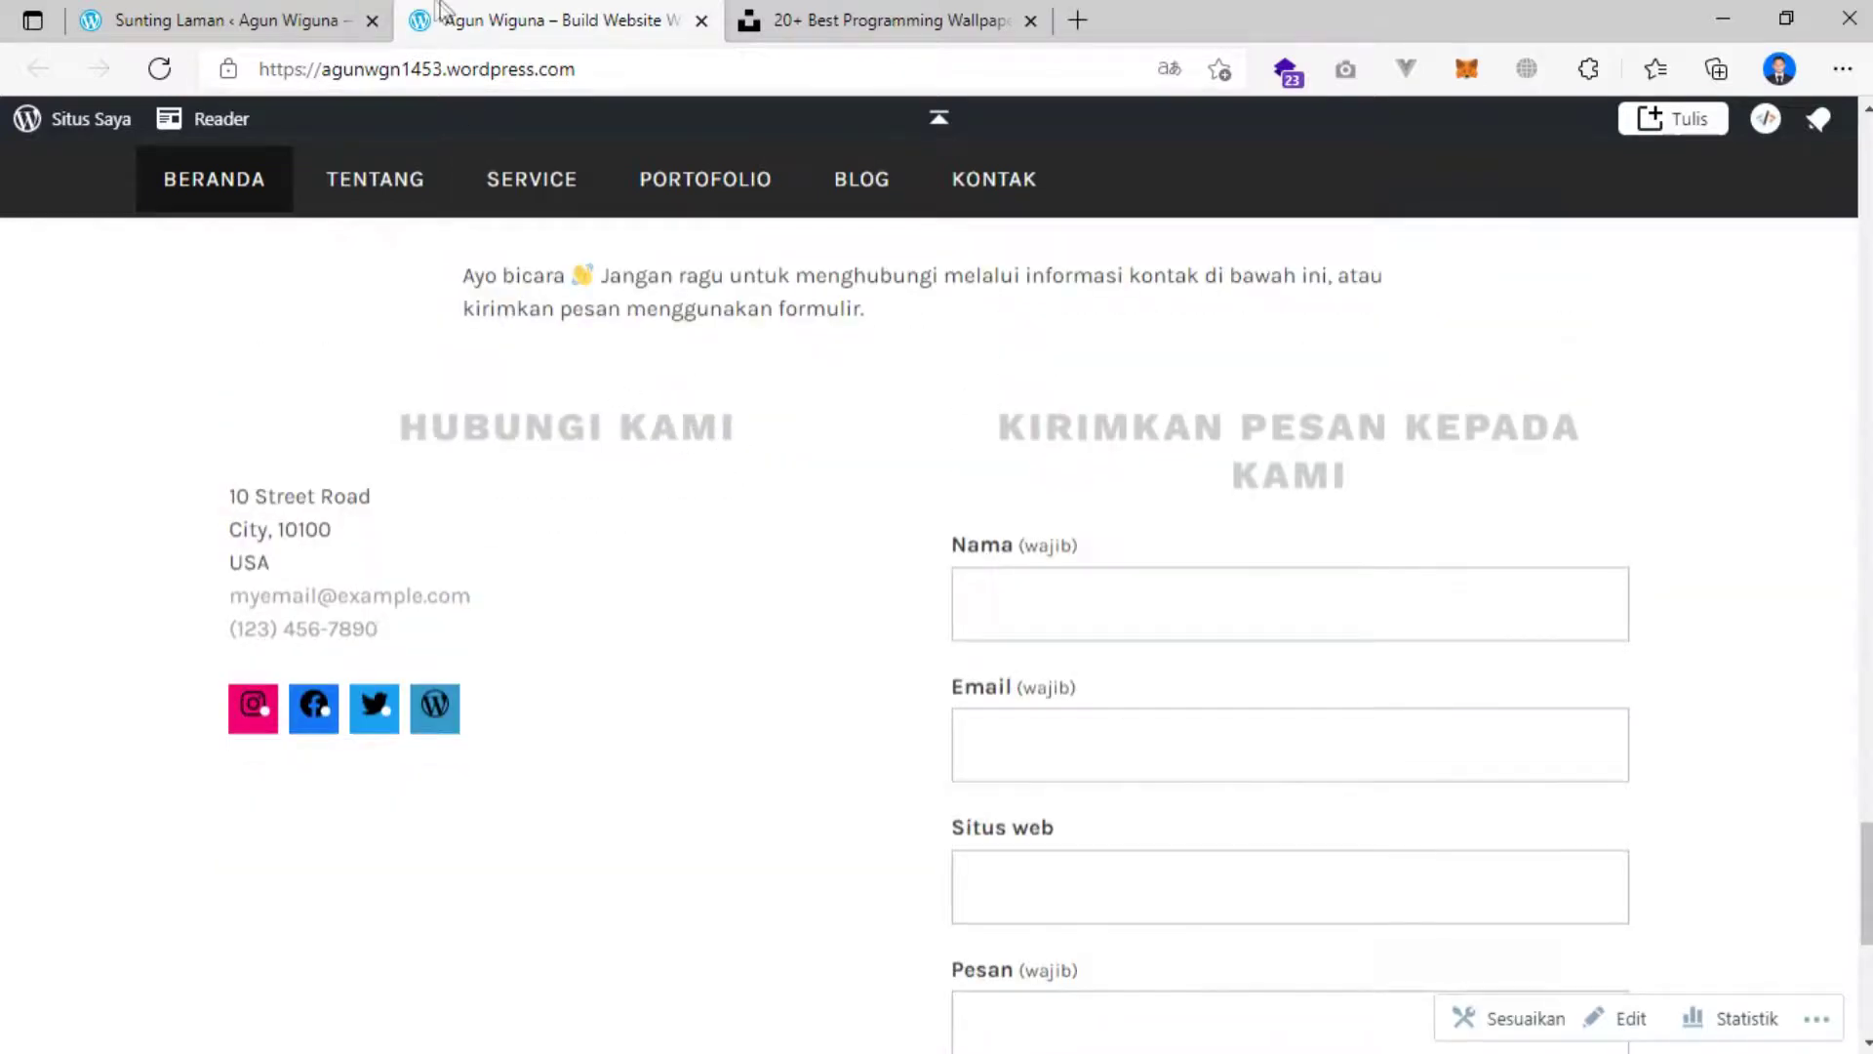
{"action": "left_click", "coordinate": [232, 19]}
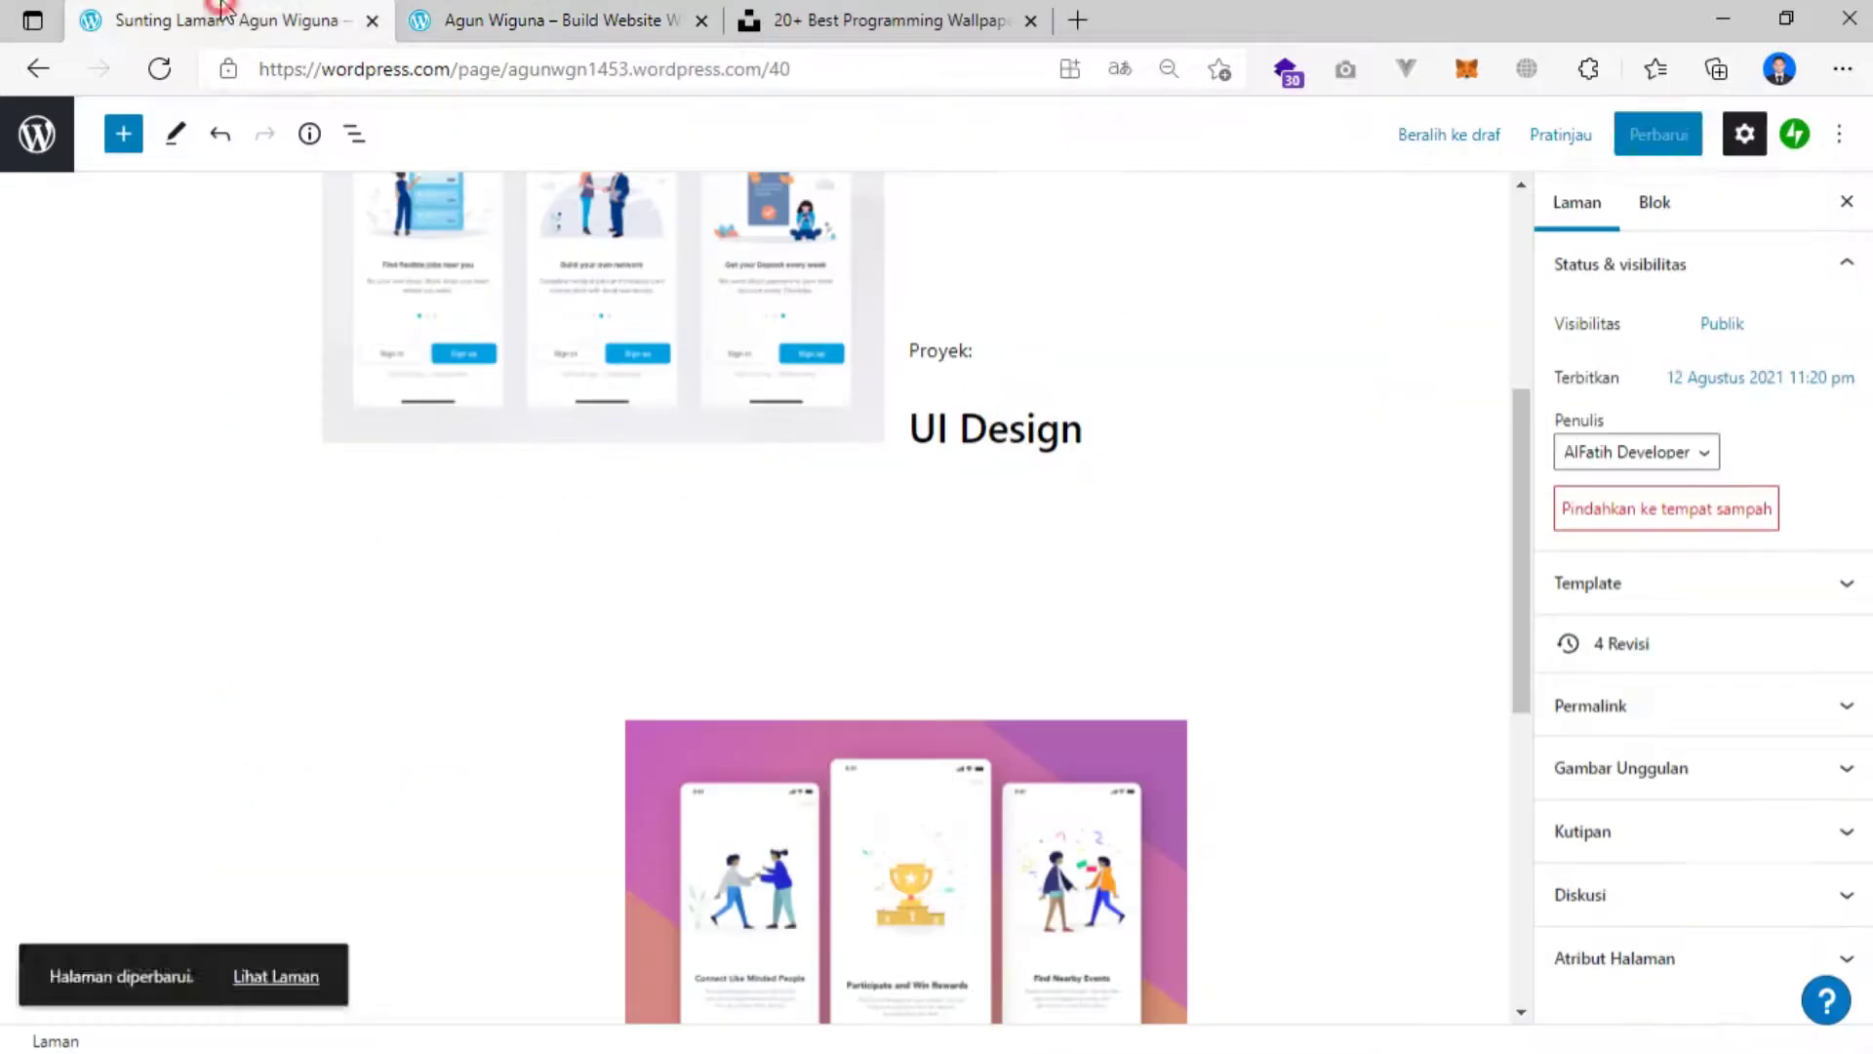
From the Laman list, open the Kontak page for editing via its ⋯ menu.
{"action": "left_click", "coordinate": [32, 71]}
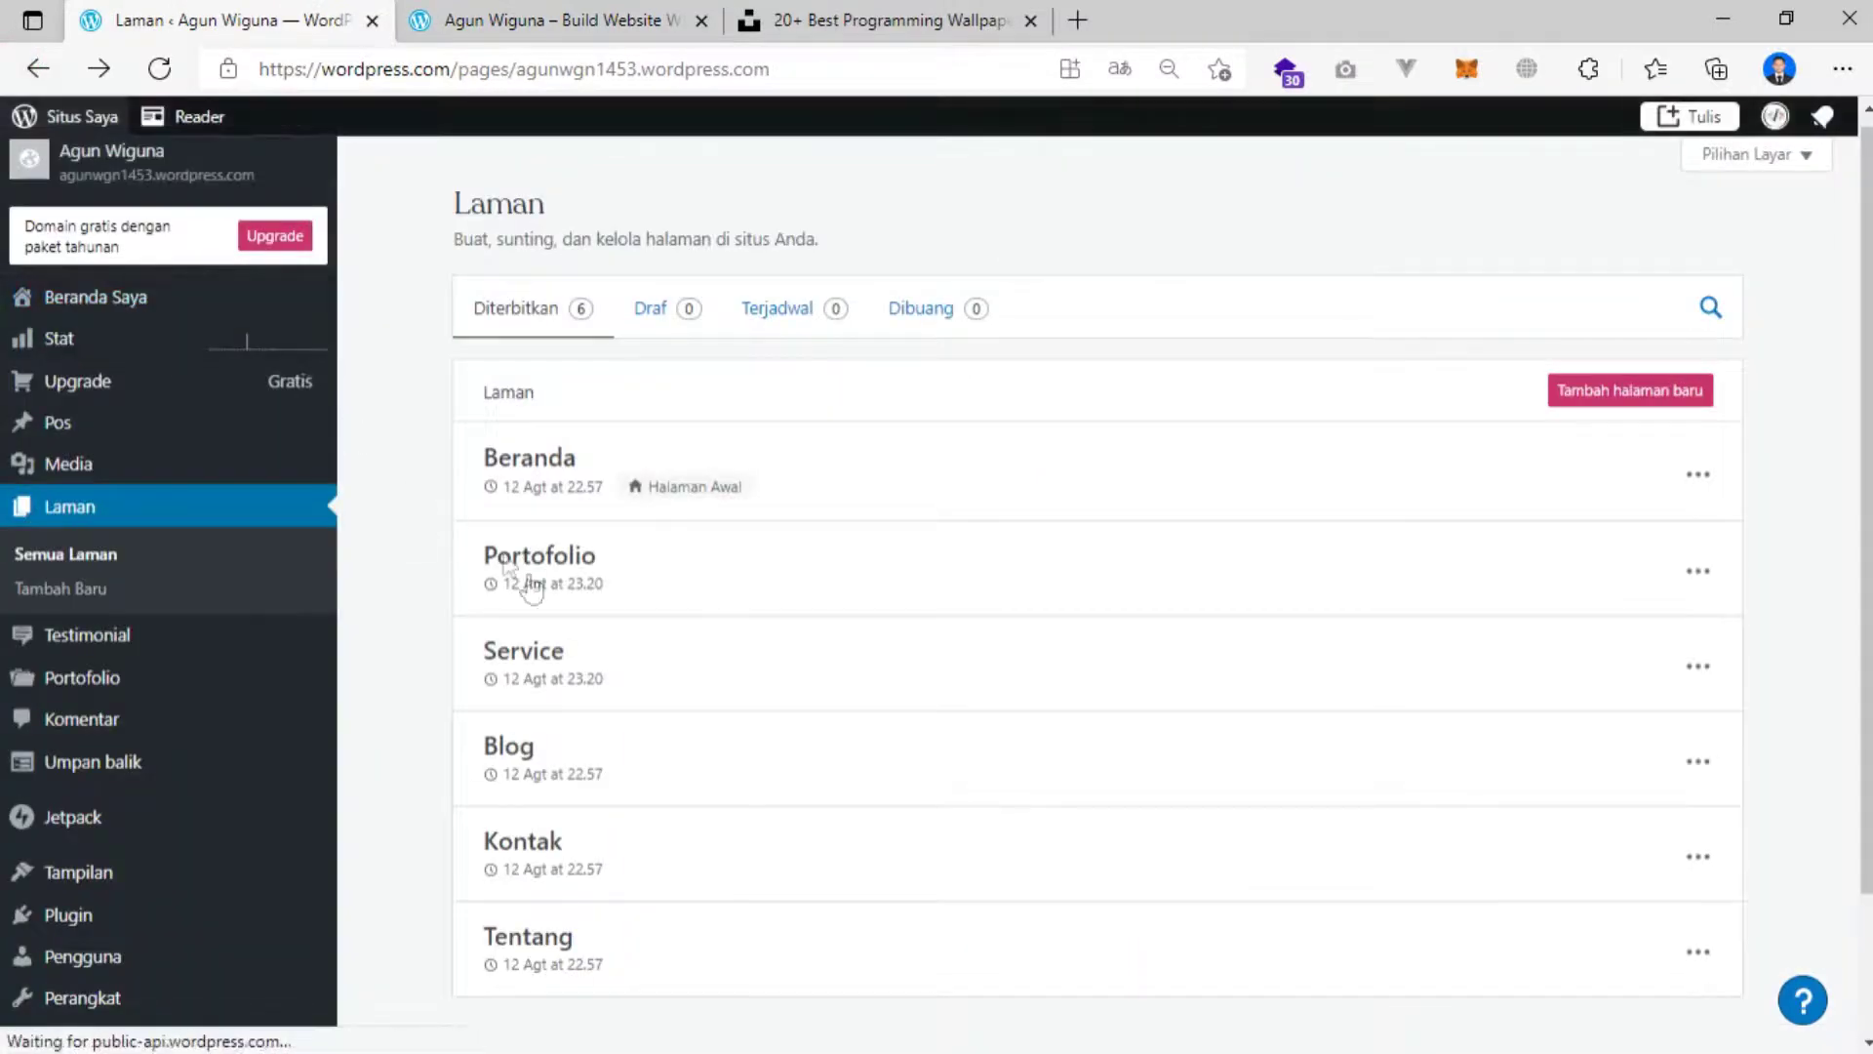
{"action": "left_click", "coordinate": [1698, 868]}
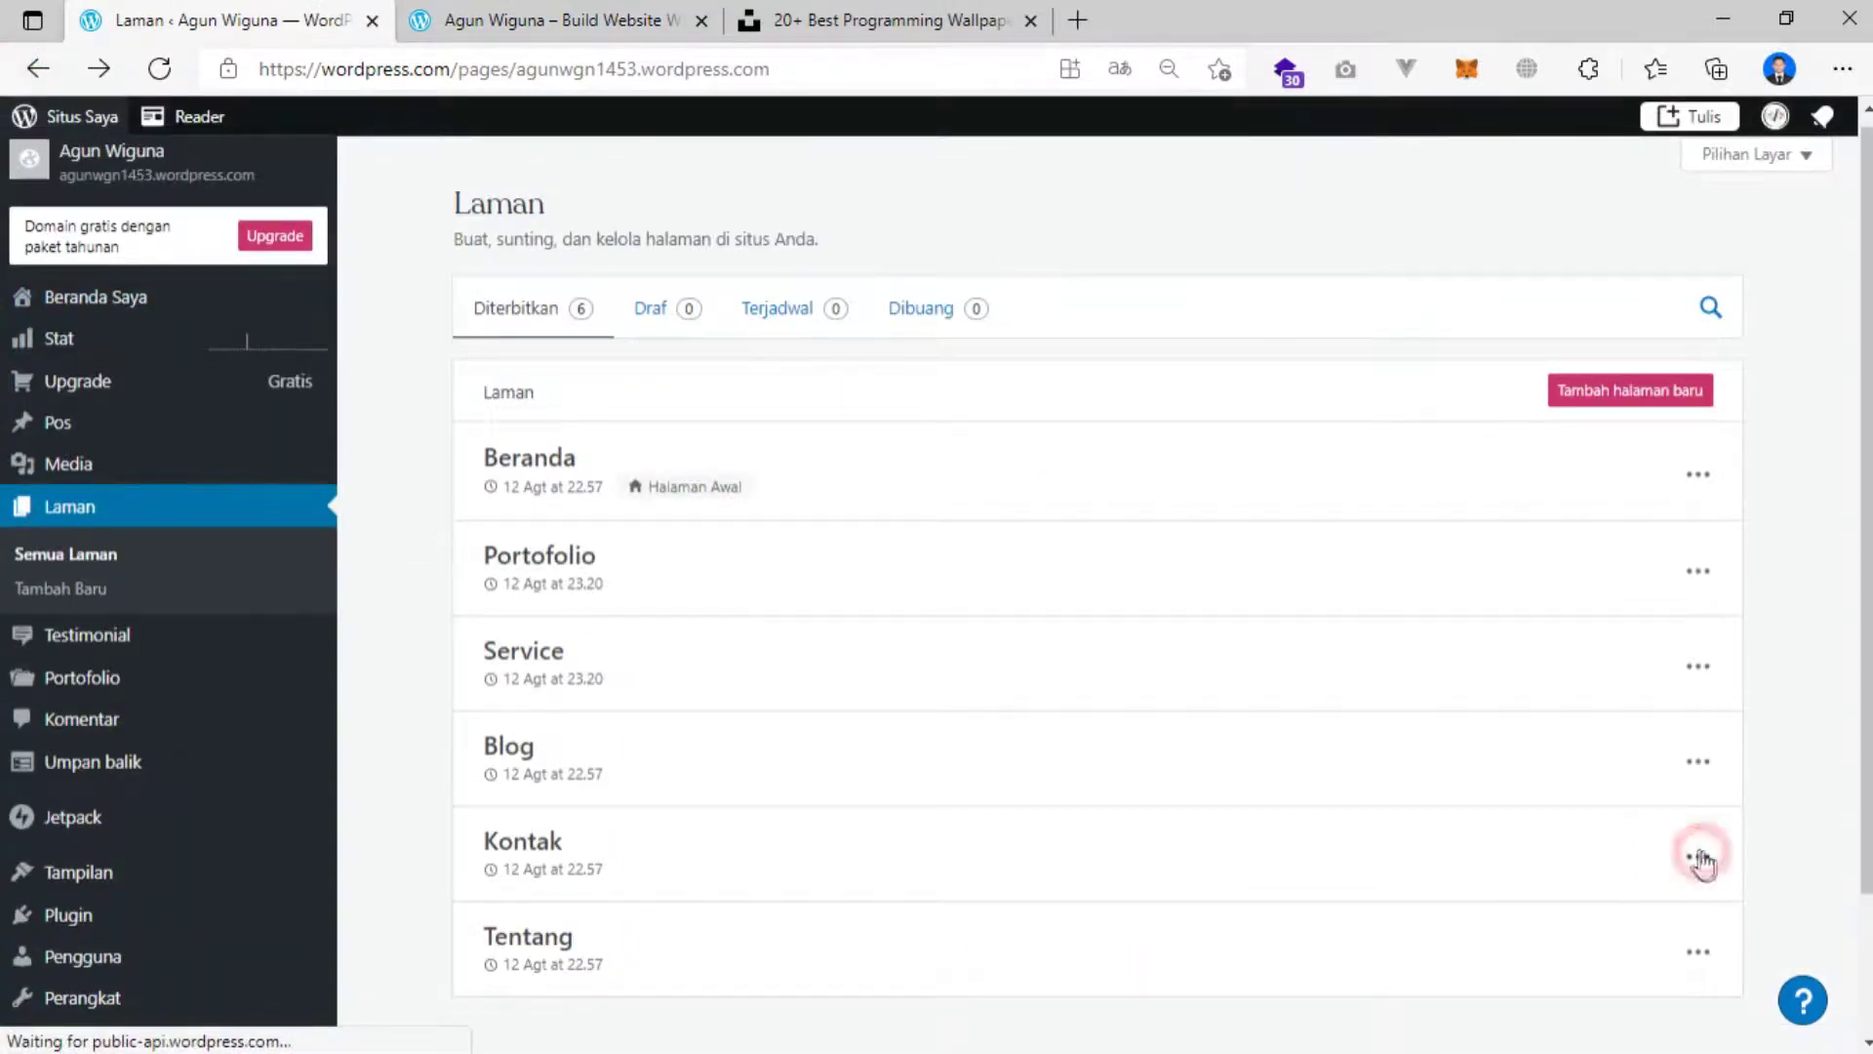
{"action": "left_click", "coordinate": [1548, 455]}
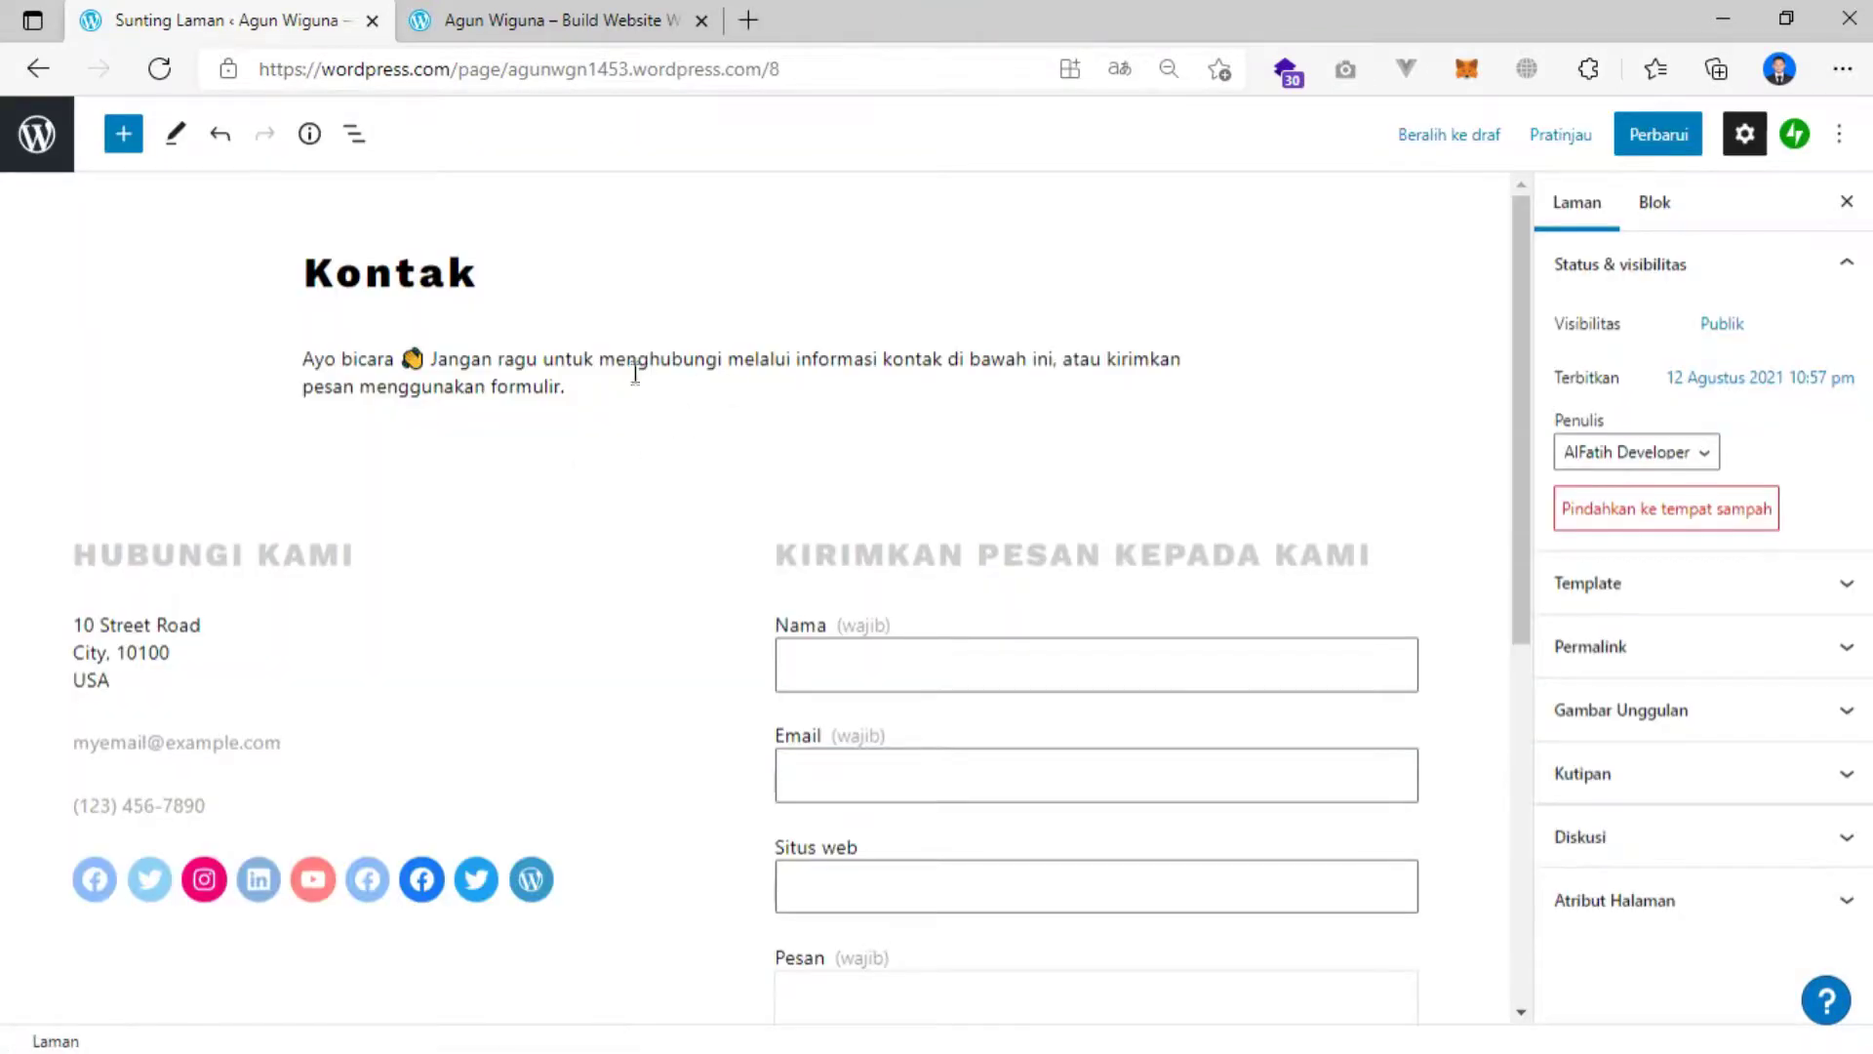
{"action": "scroll", "coordinate": [642, 353], "scroll_direction": "down", "scroll_amount": 2}
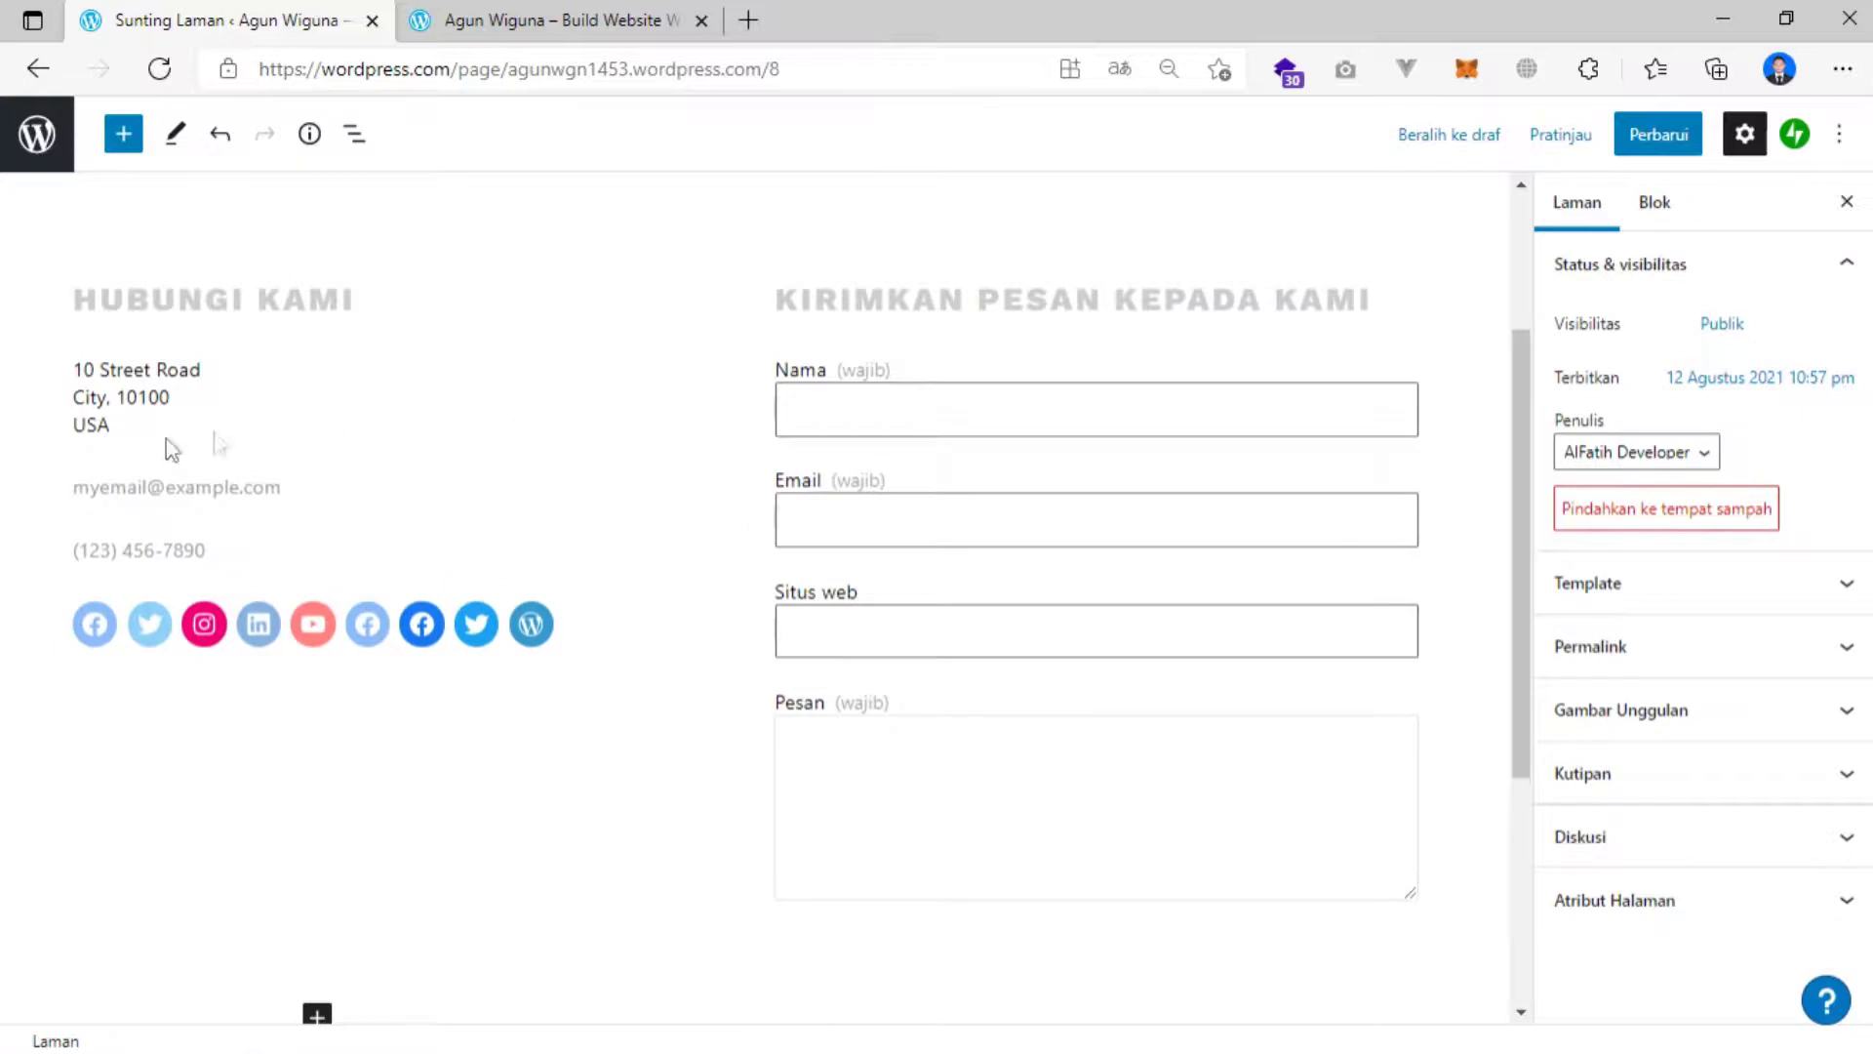
{"action": "scroll", "coordinate": [171, 449], "scroll_direction": "down", "scroll_amount": 2}
{"action": "scroll", "coordinate": [336, 493], "scroll_direction": "up", "scroll_amount": 4}
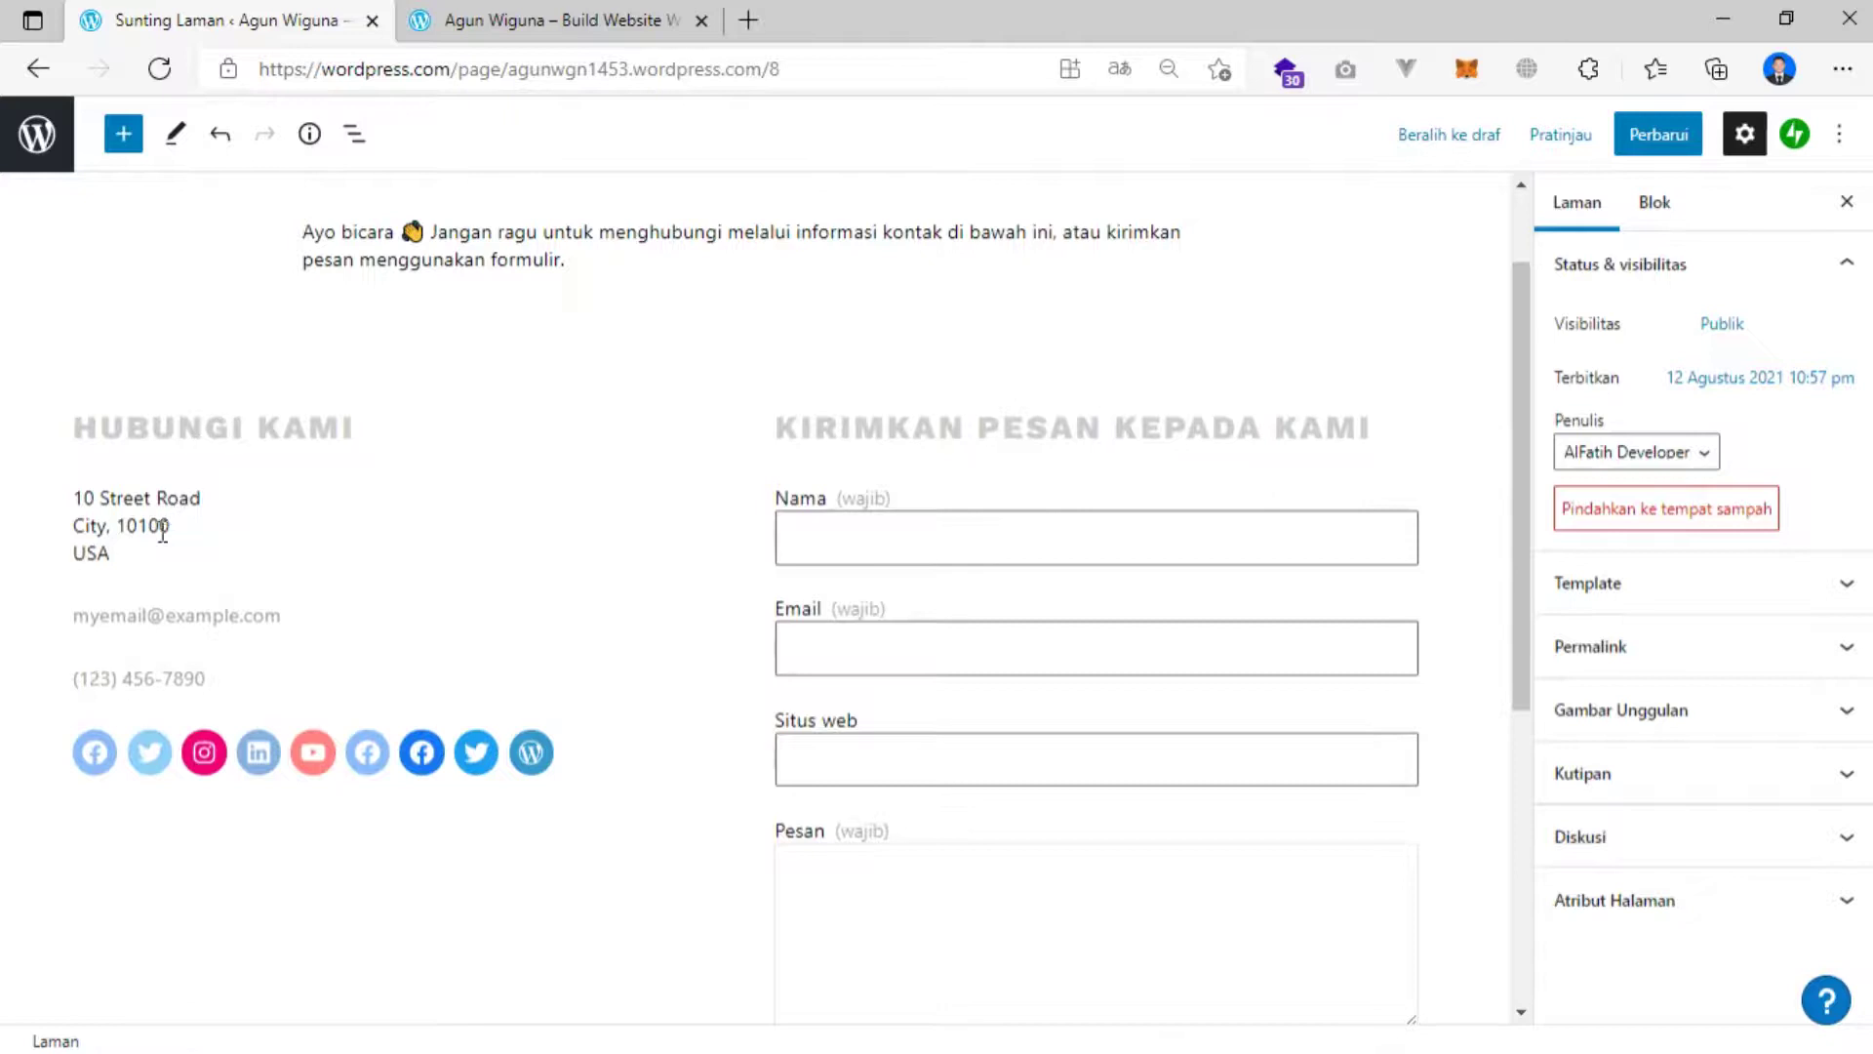
Change the heading from HUBUNGI KAMI to HUBUNGI SAYA.
{"action": "left_click", "coordinate": [205, 423]}
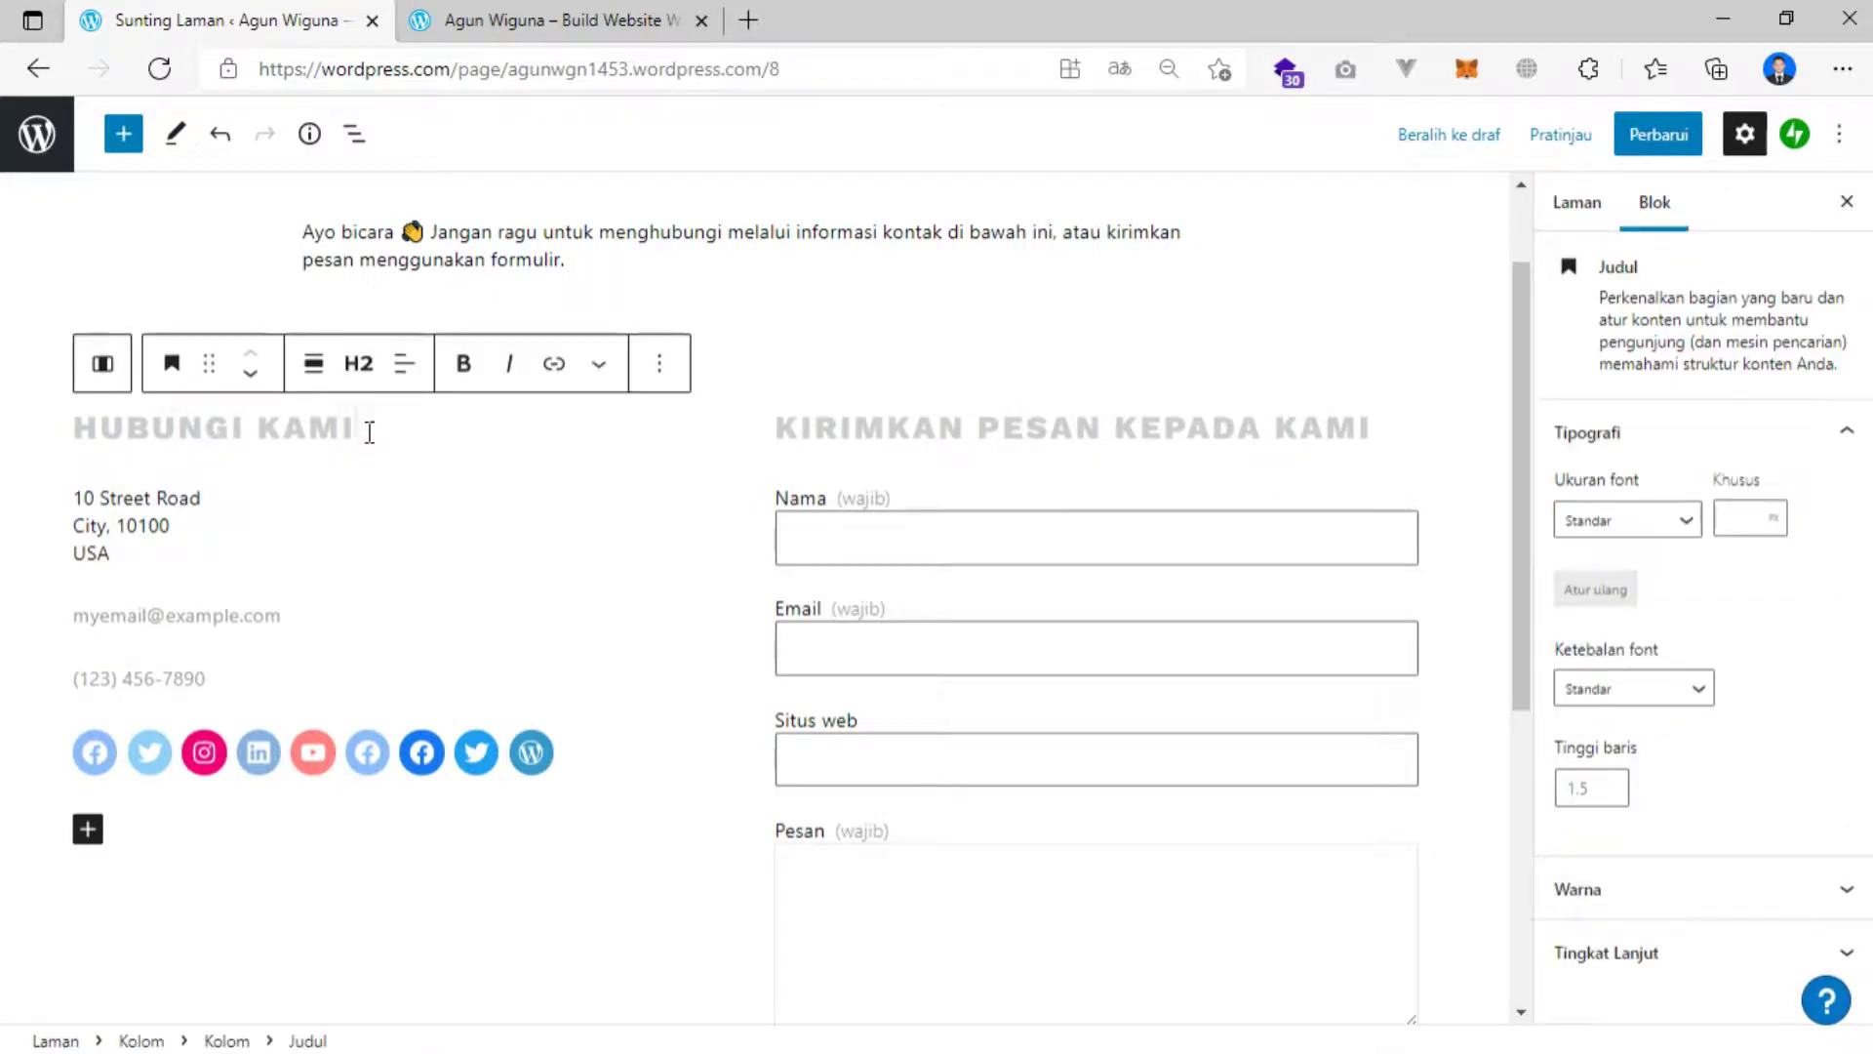
{"action": "key", "text": "BackSpace"}
{"action": "key", "text": "BackSpace"}
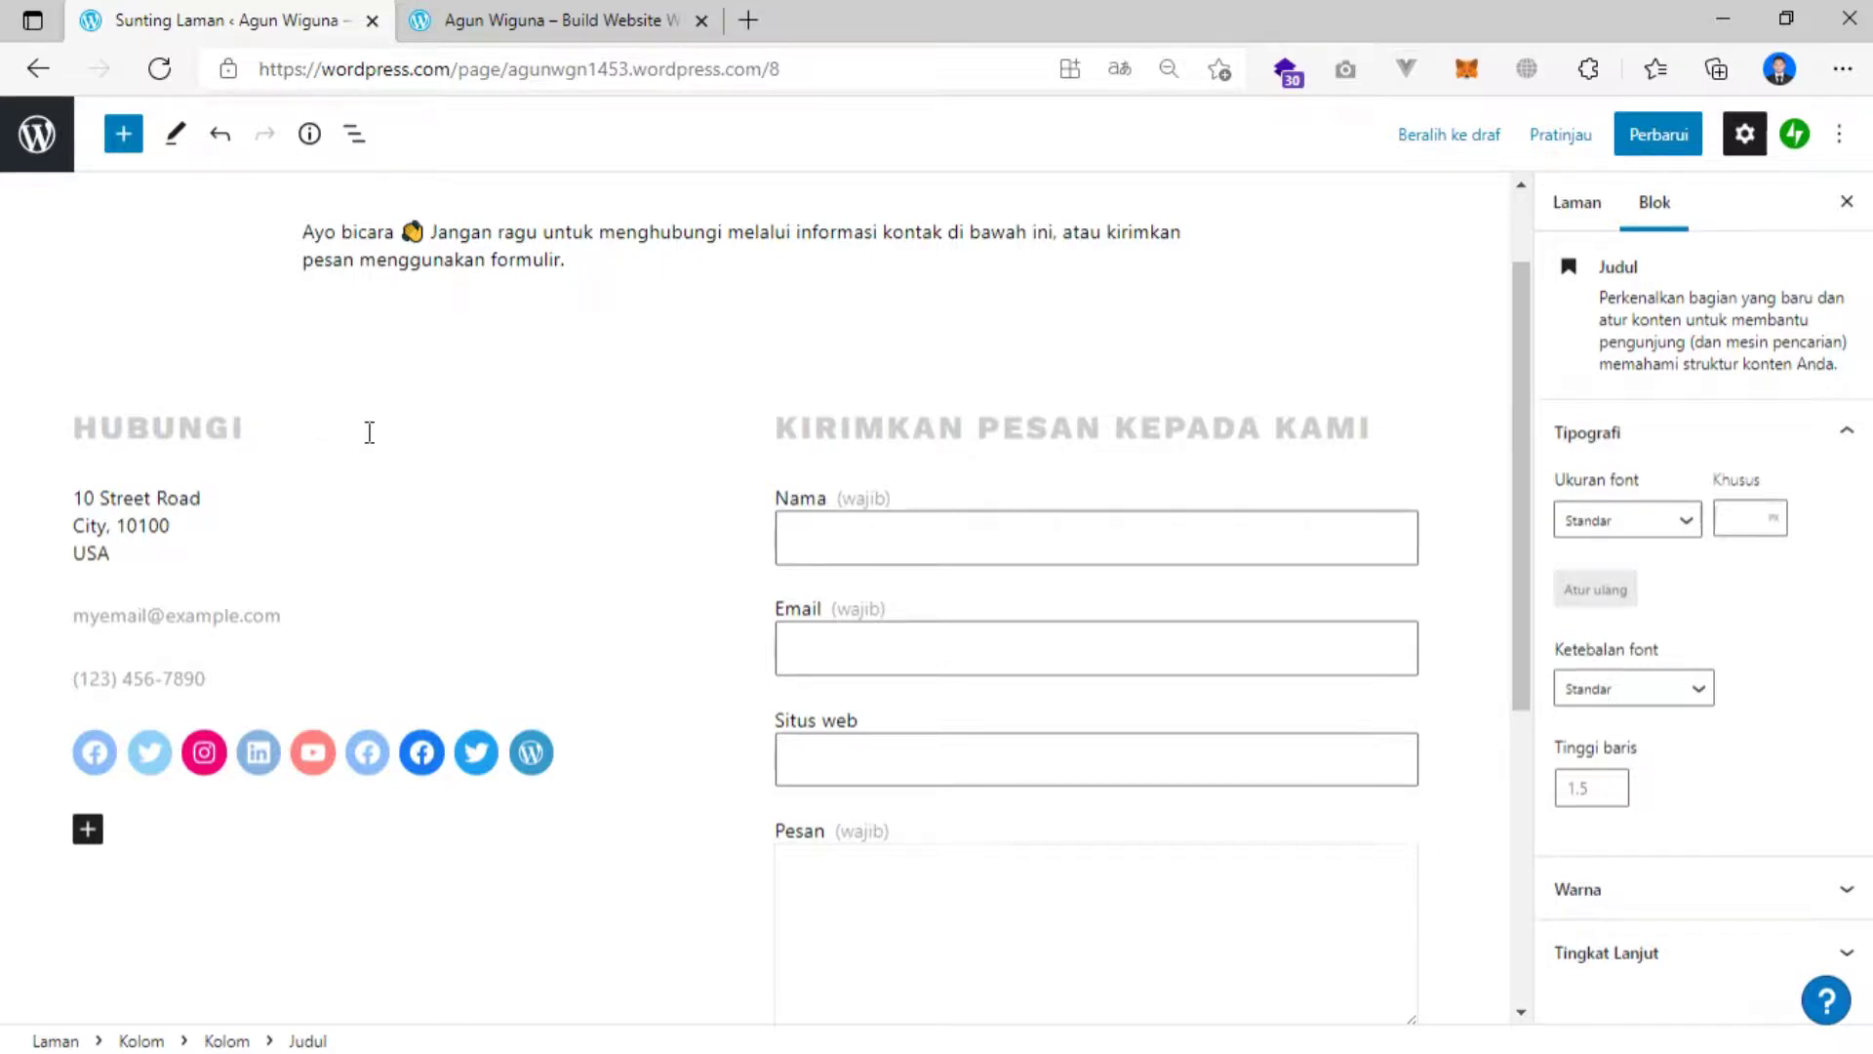
{"action": "type", "text": "SAYA"}
Replace the sample street, postal code and country with the owner's own address.
{"action": "left_click", "coordinate": [136, 556]}
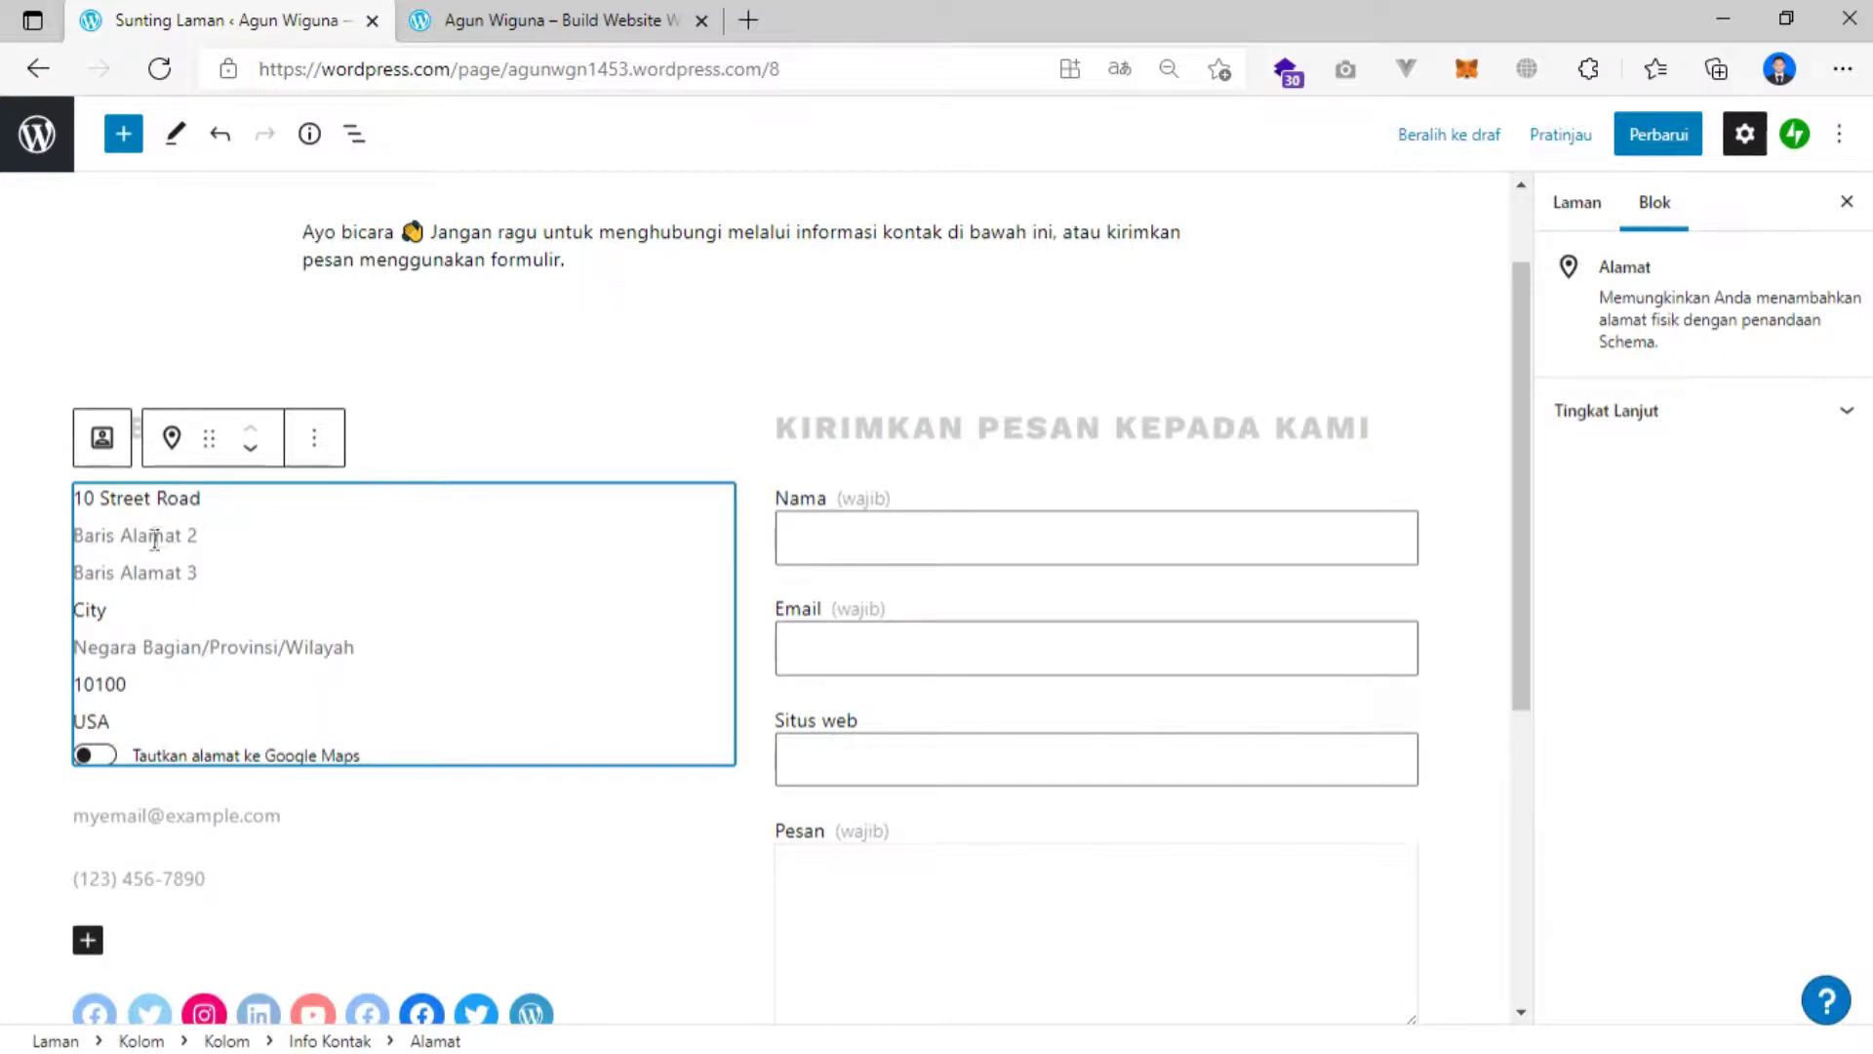
{"action": "left_click", "coordinate": [144, 618]}
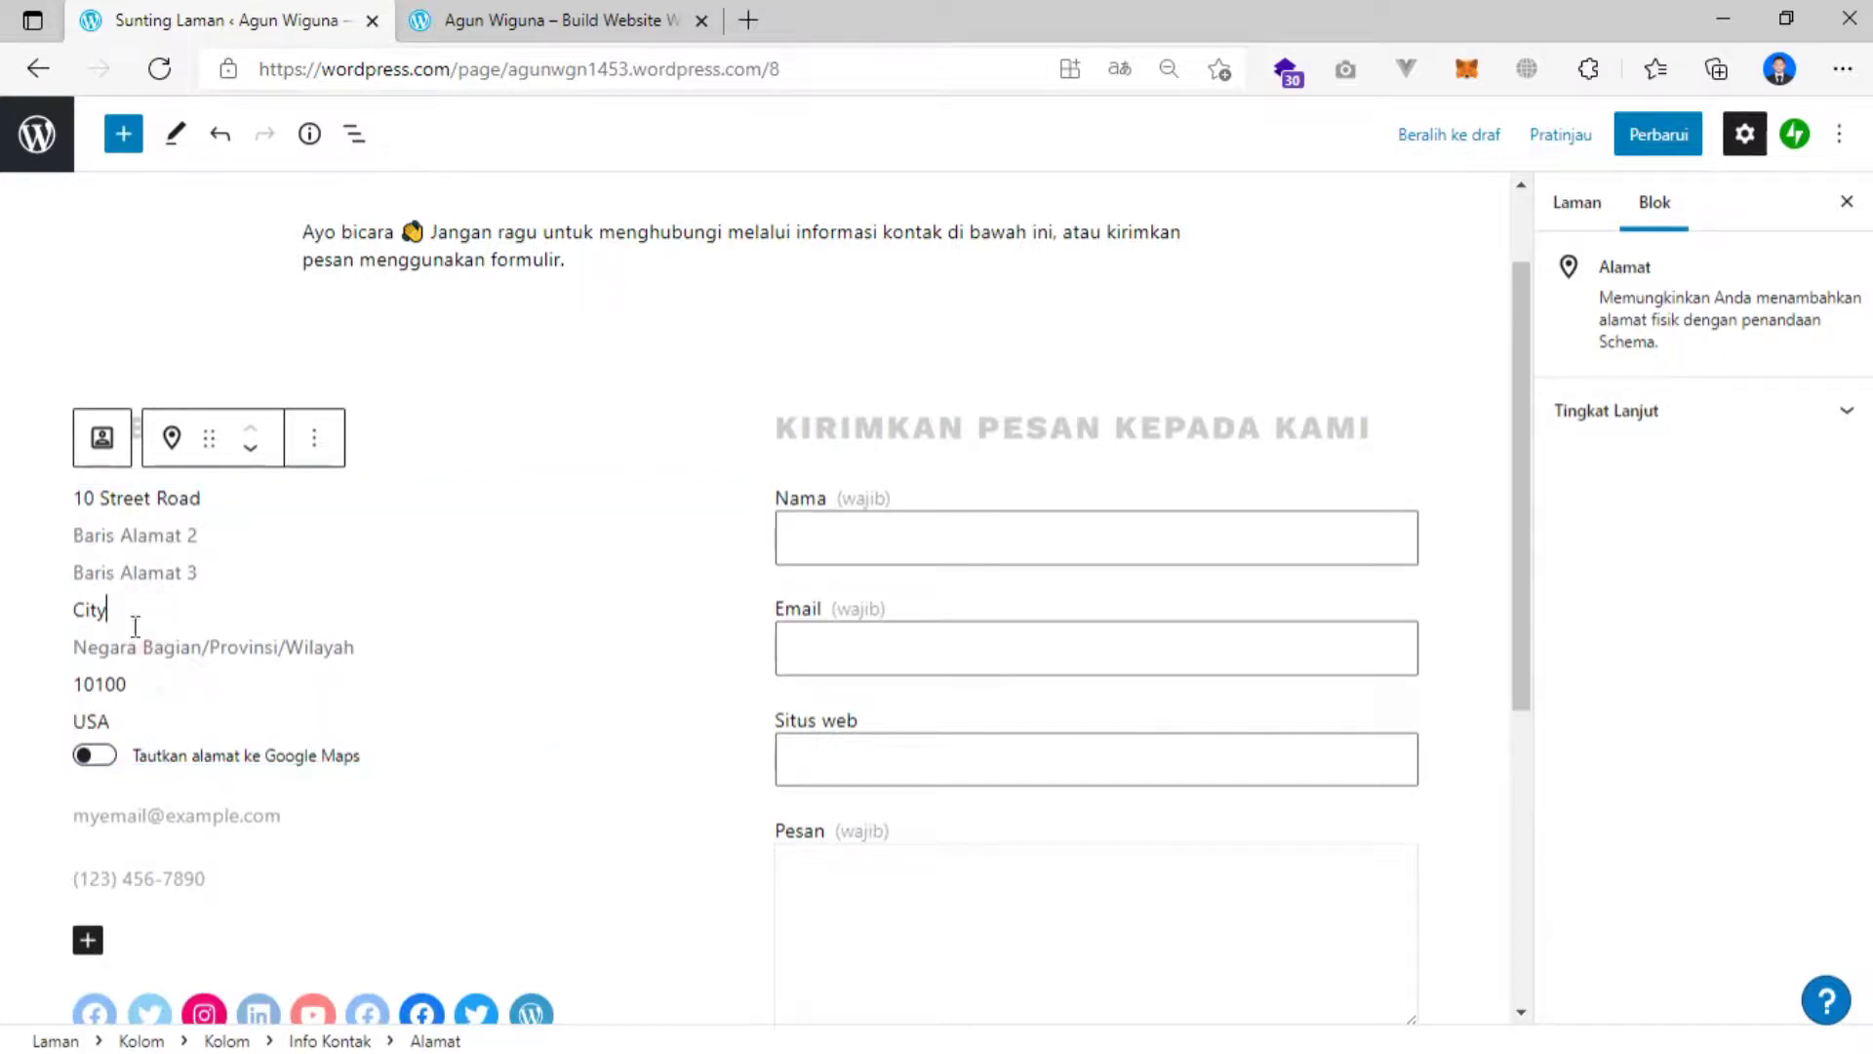
{"action": "left_click", "coordinate": [134, 533]}
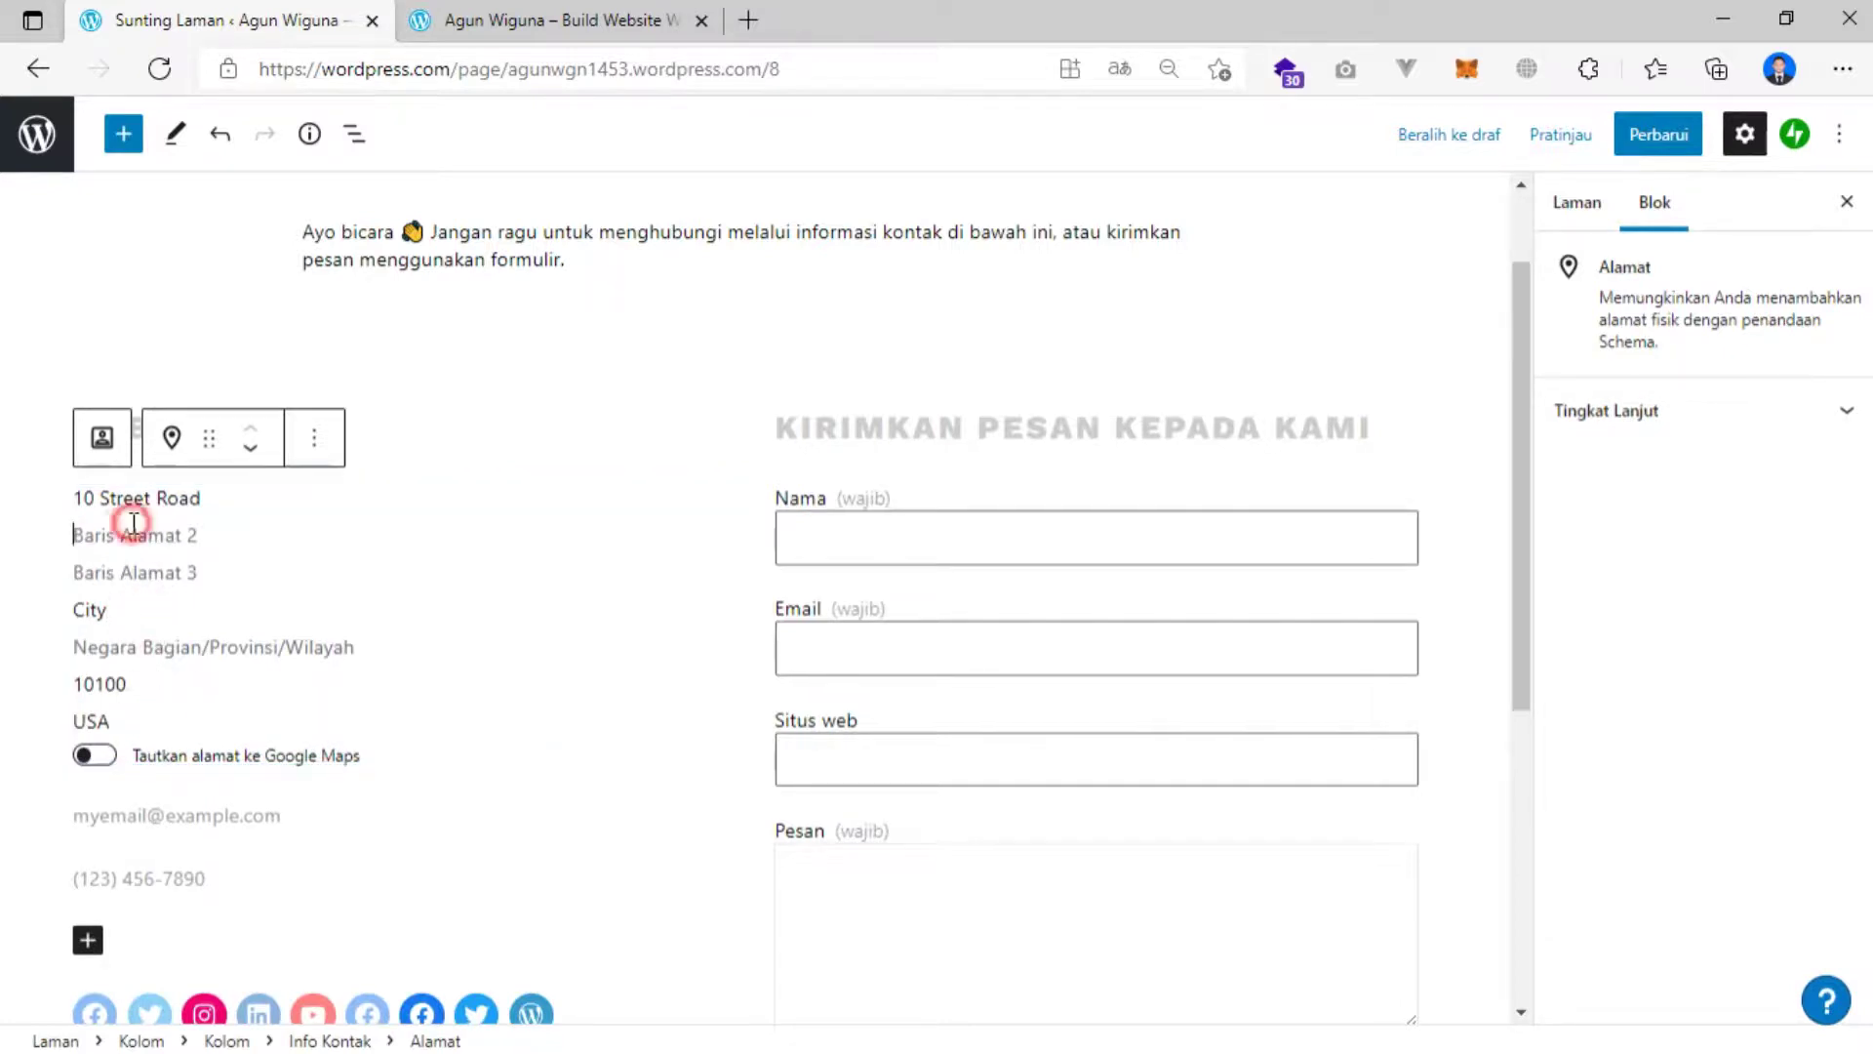
{"action": "left_click_drag", "start_coordinate": [201, 499], "coordinate": [74, 498]}
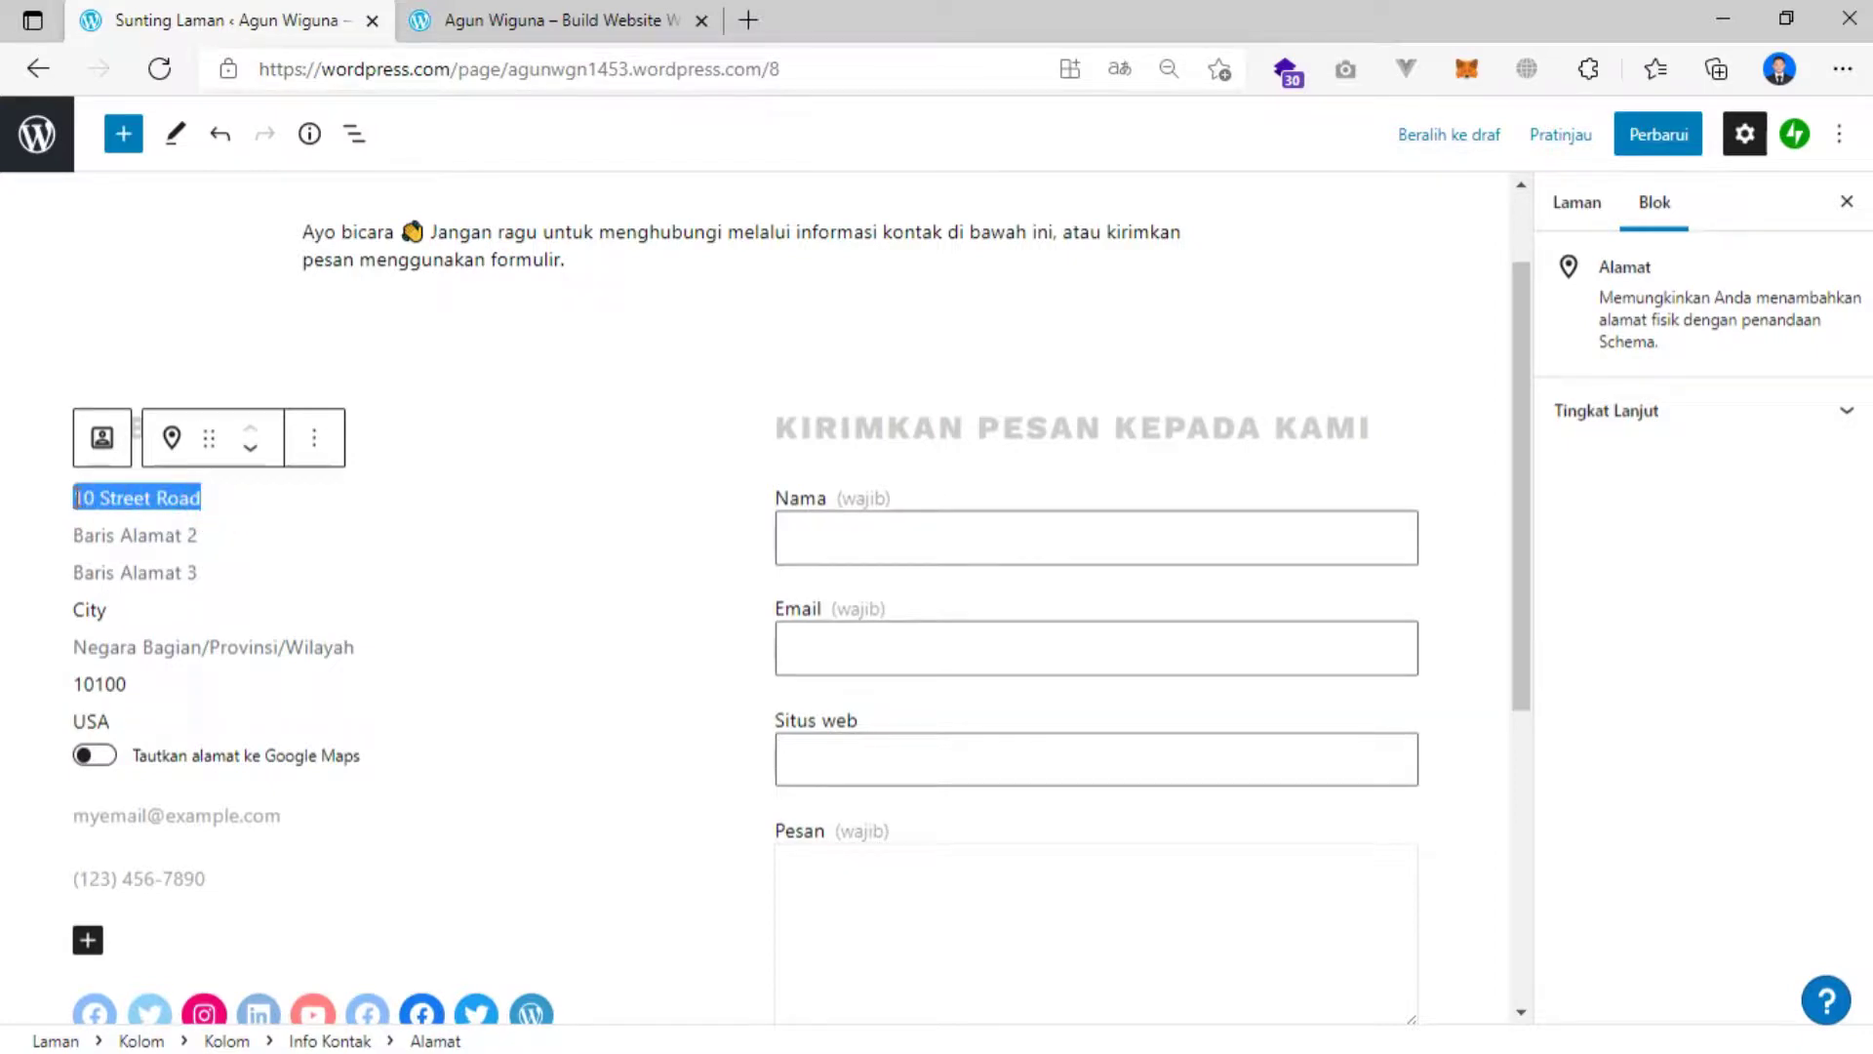
{"action": "key", "text": "BackSpace"}
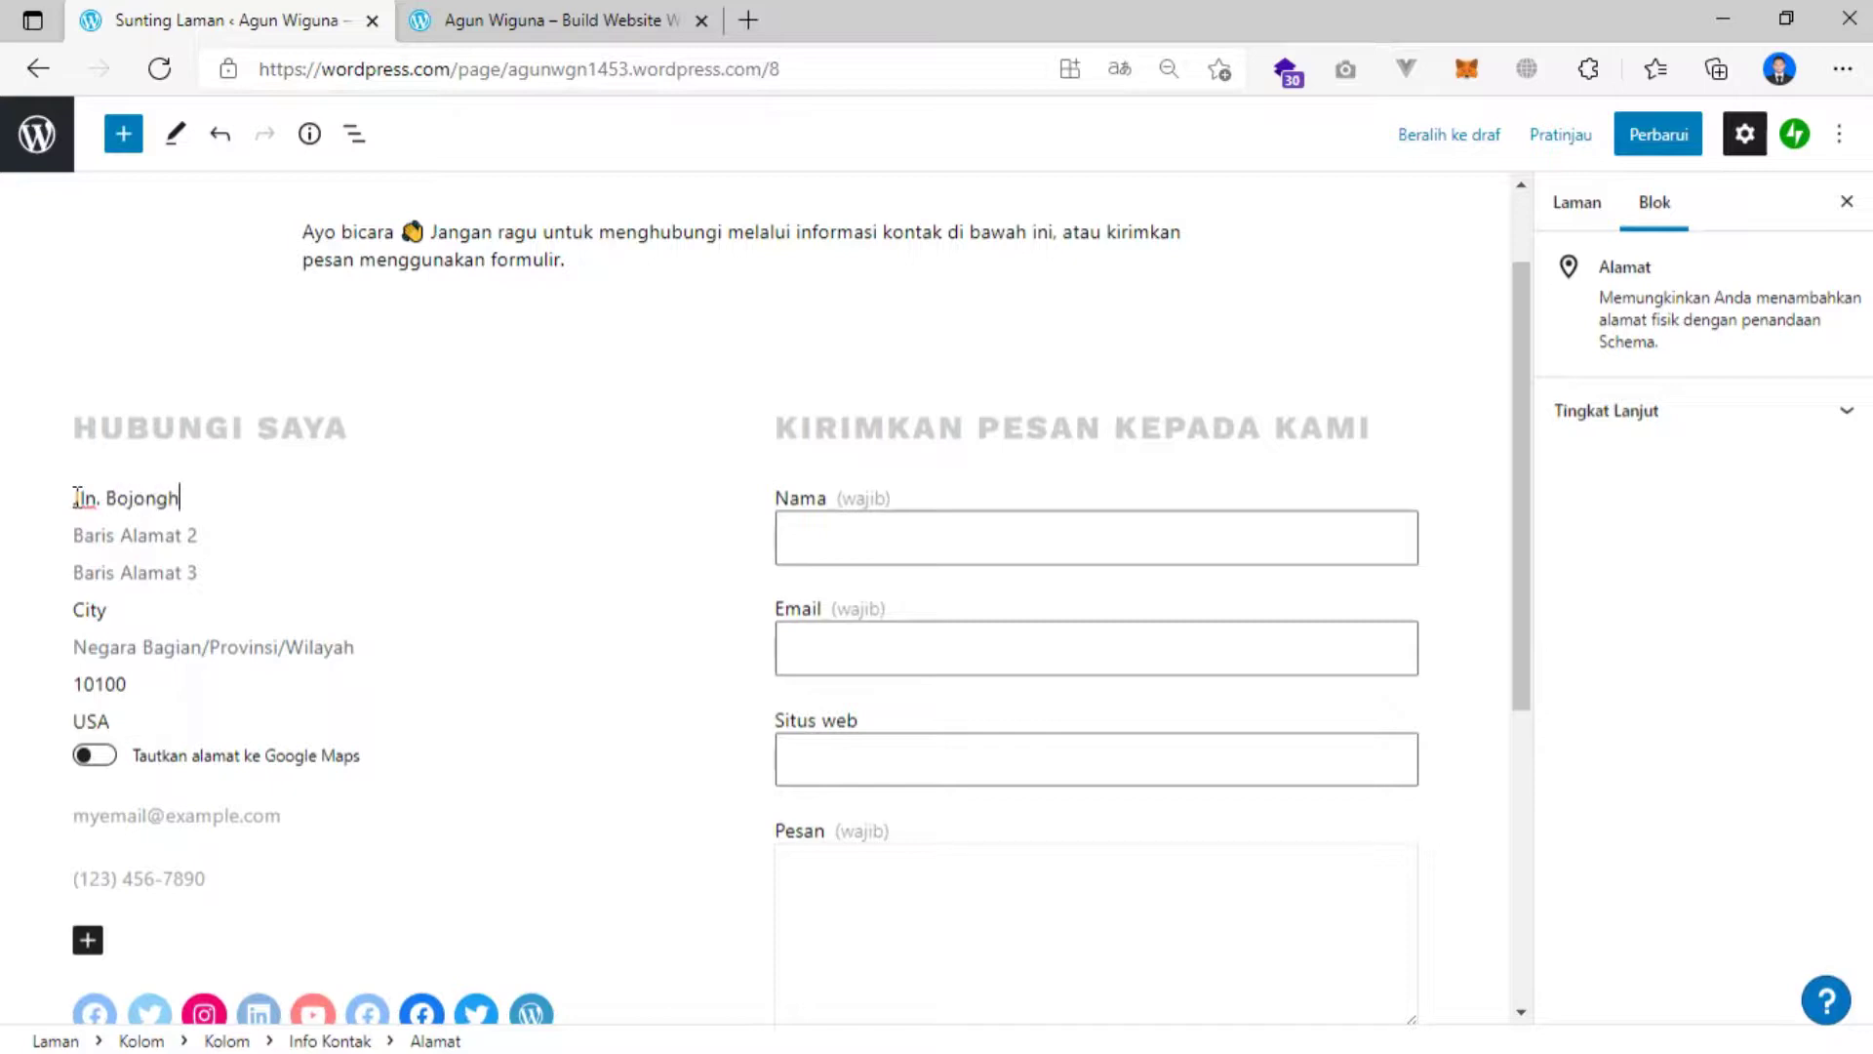
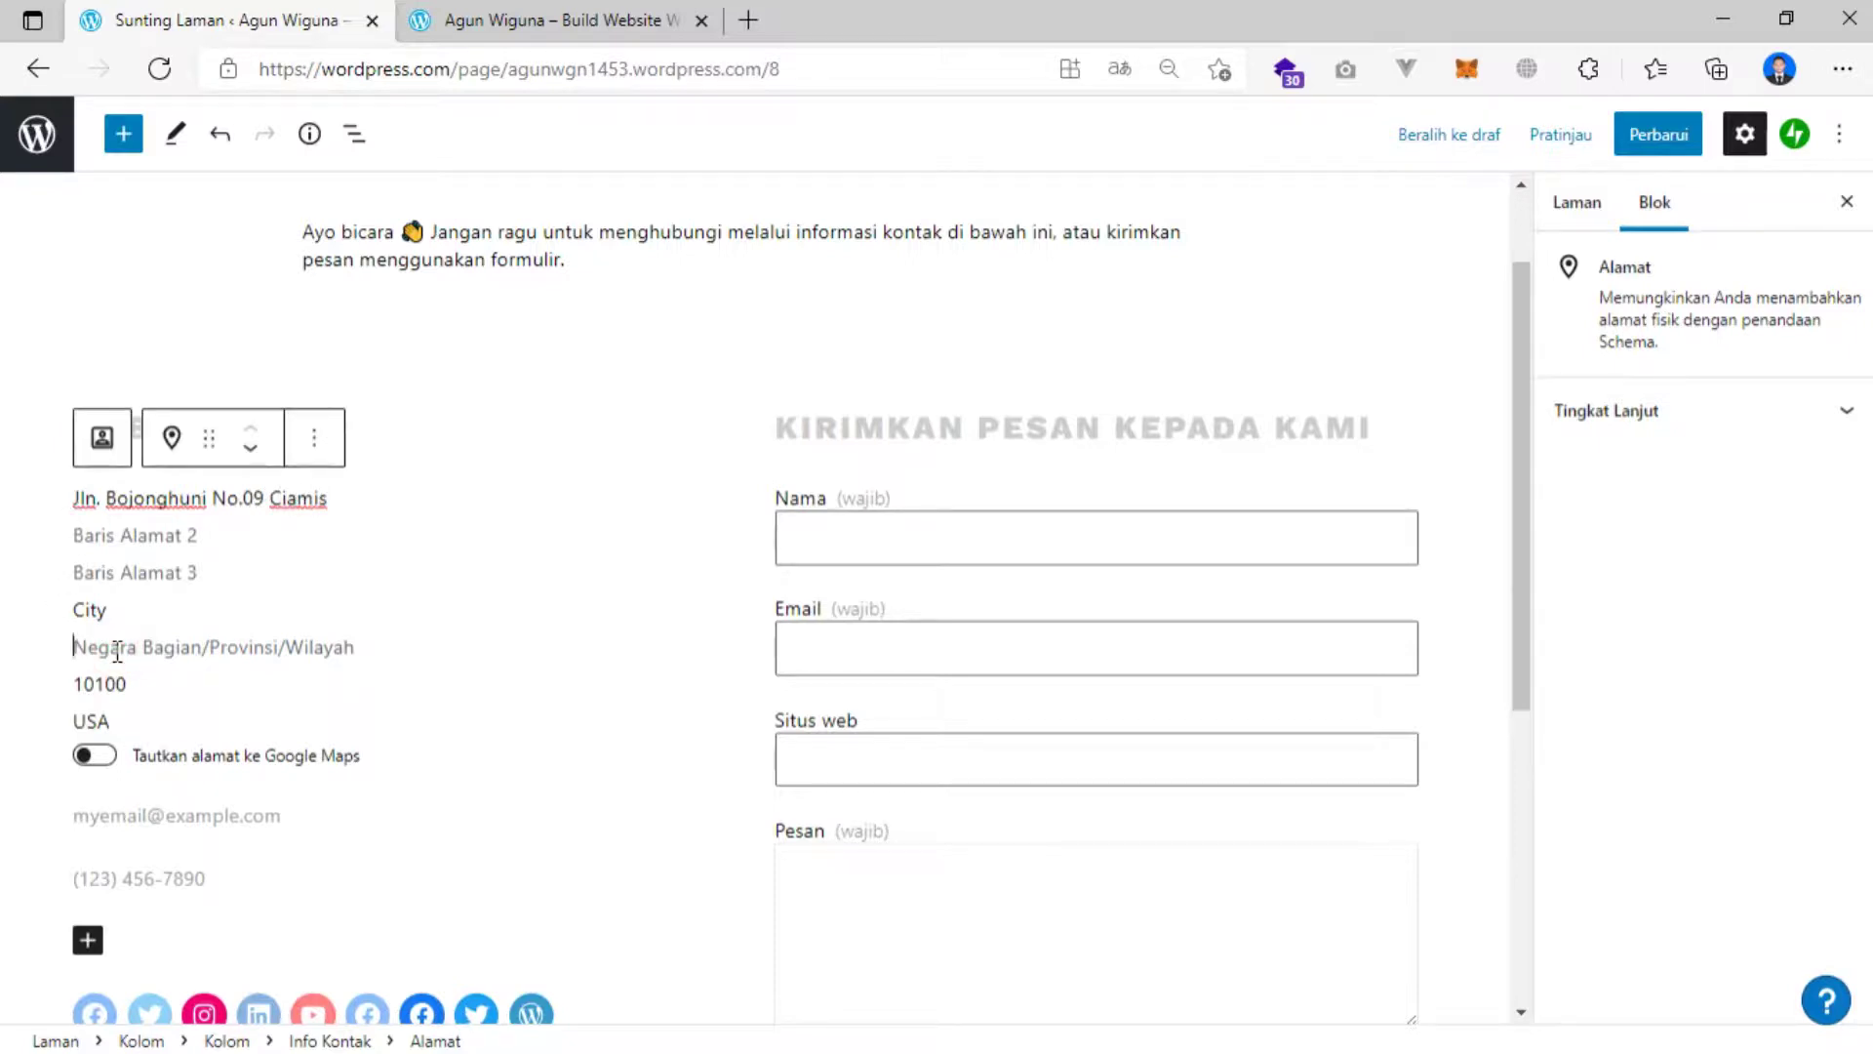
{"action": "type", "text": "C"}
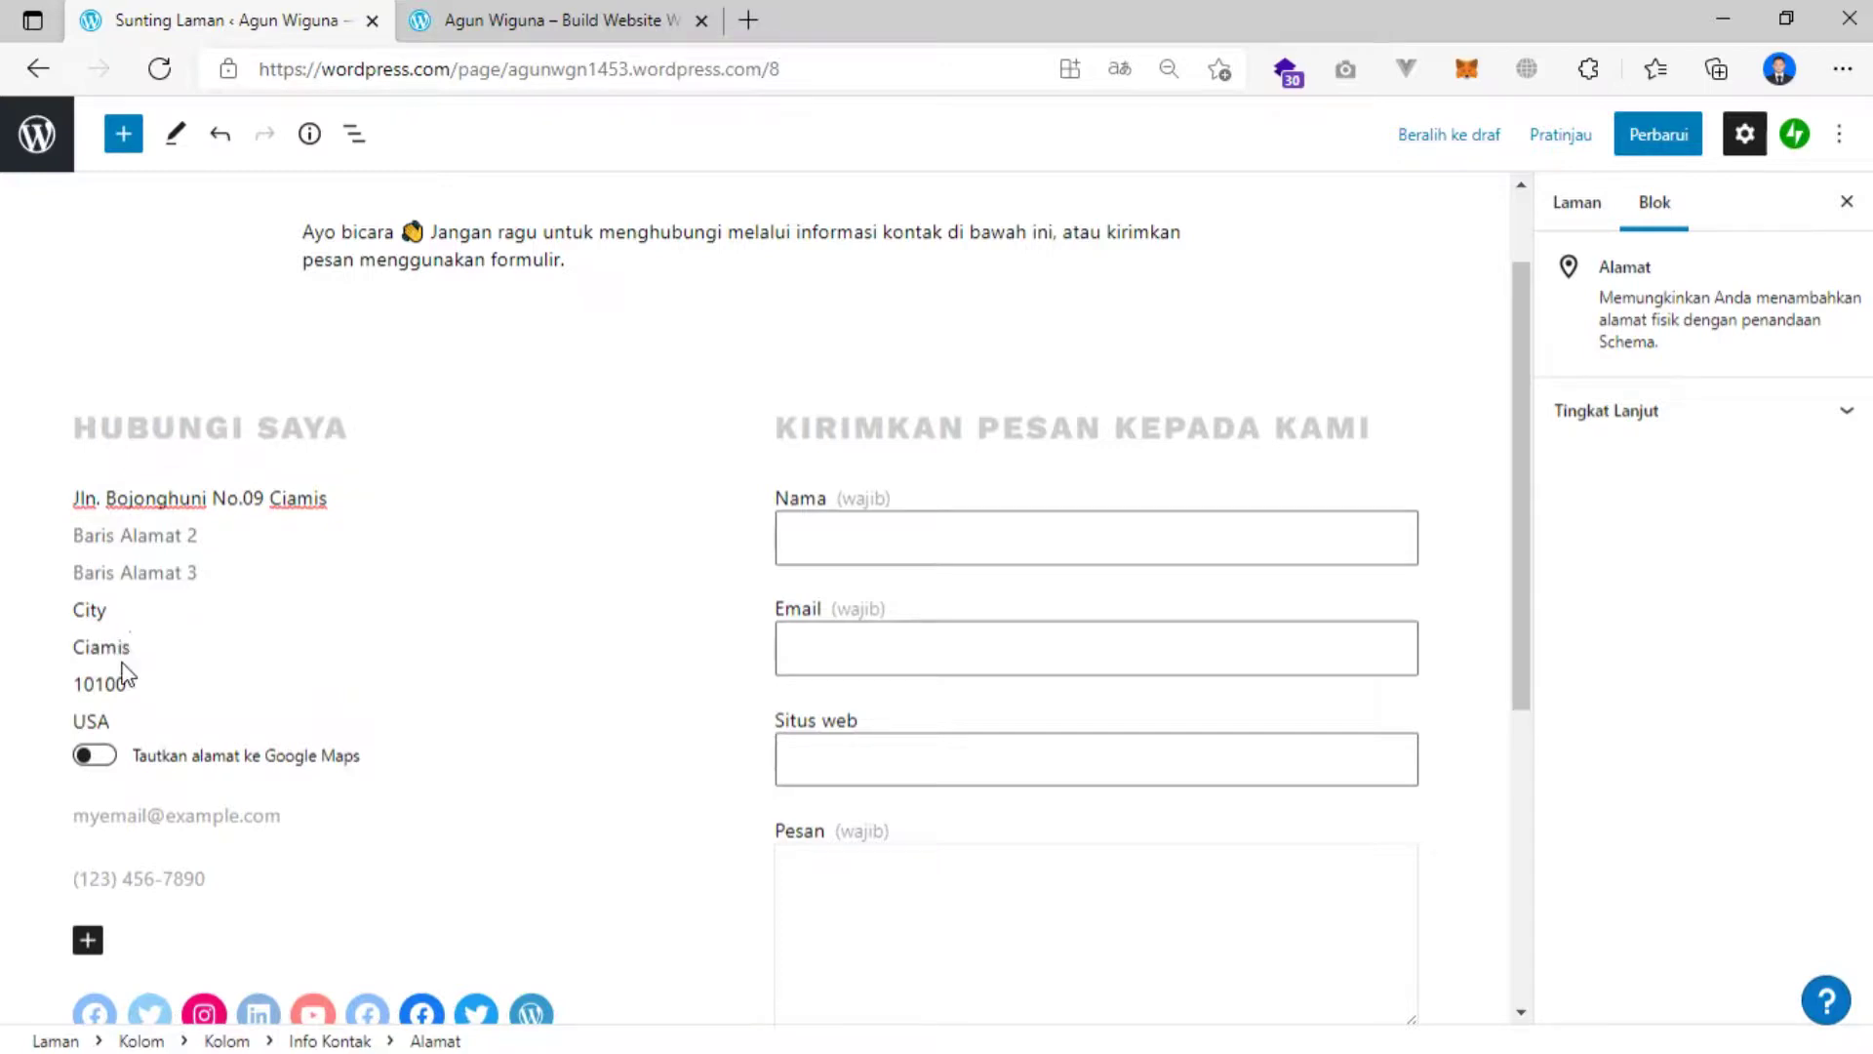
{"action": "left_click_drag", "start_coordinate": [132, 683], "coordinate": [56, 695]}
{"action": "type", "text": "46211"}
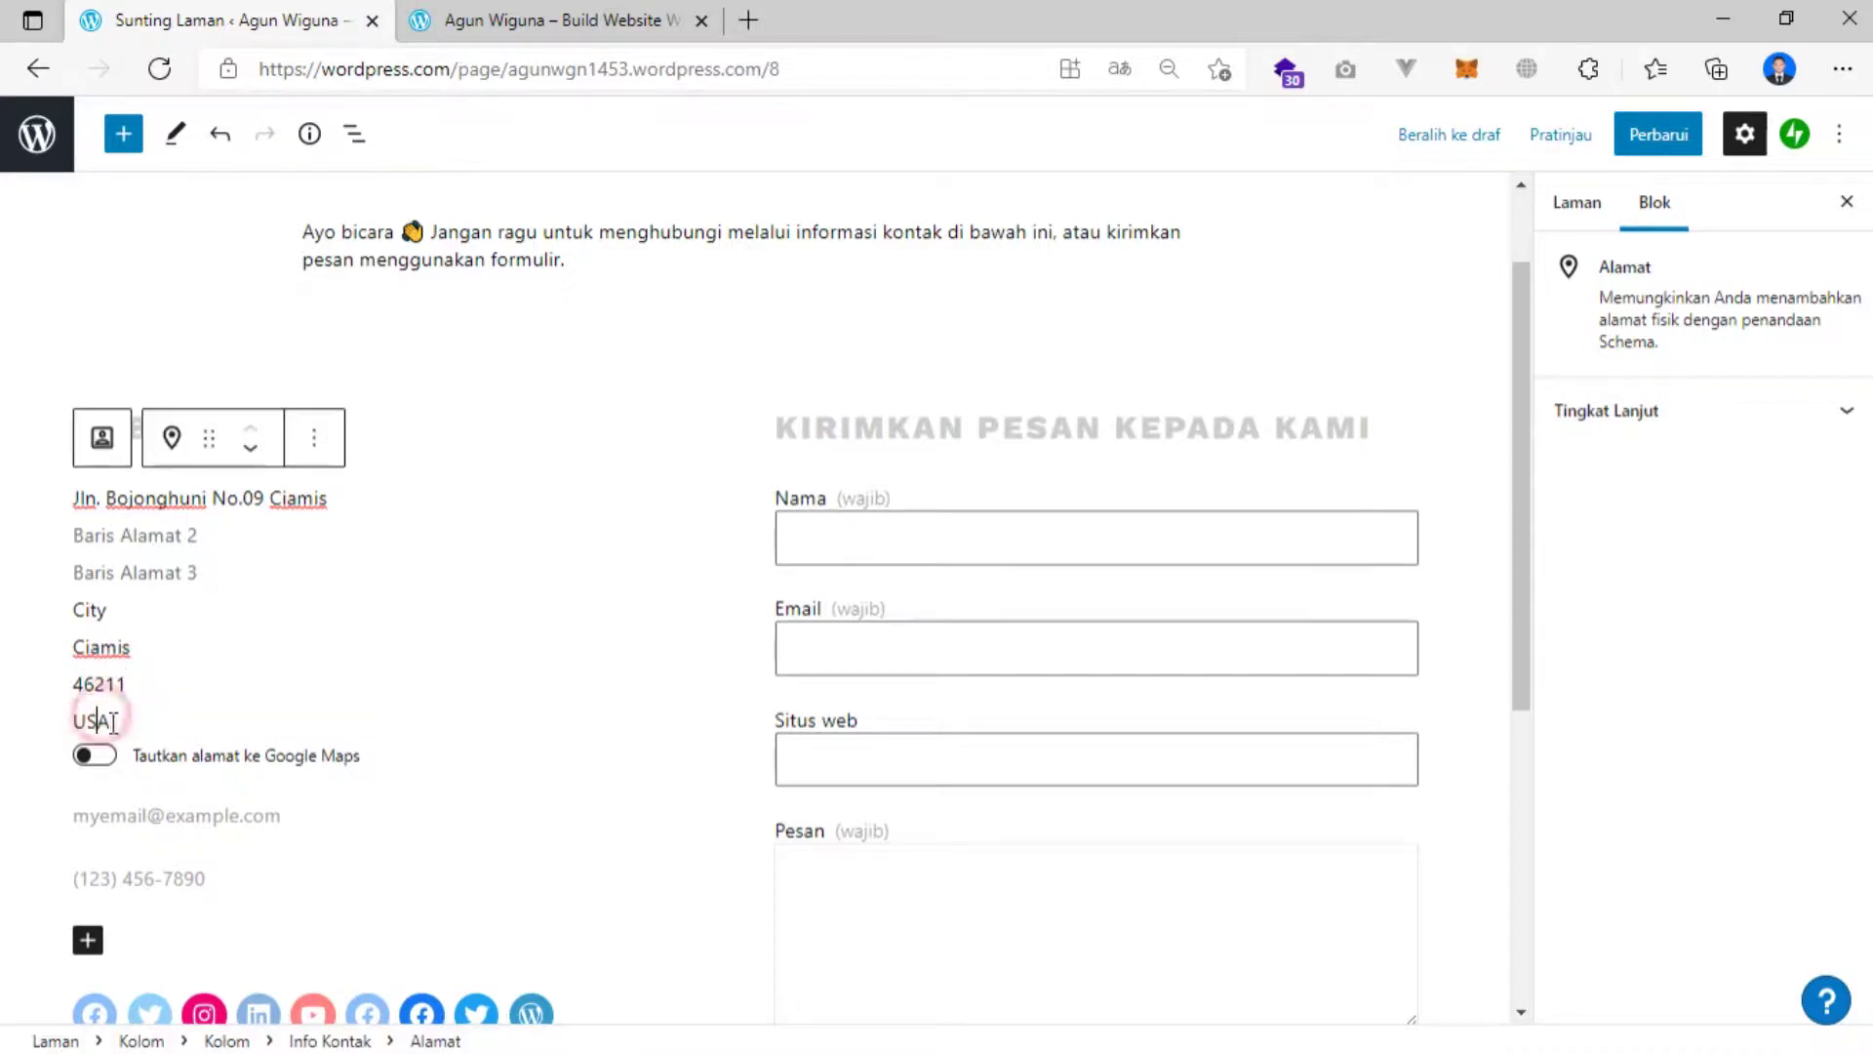
{"action": "left_click_drag", "start_coordinate": [121, 721], "coordinate": [58, 724]}
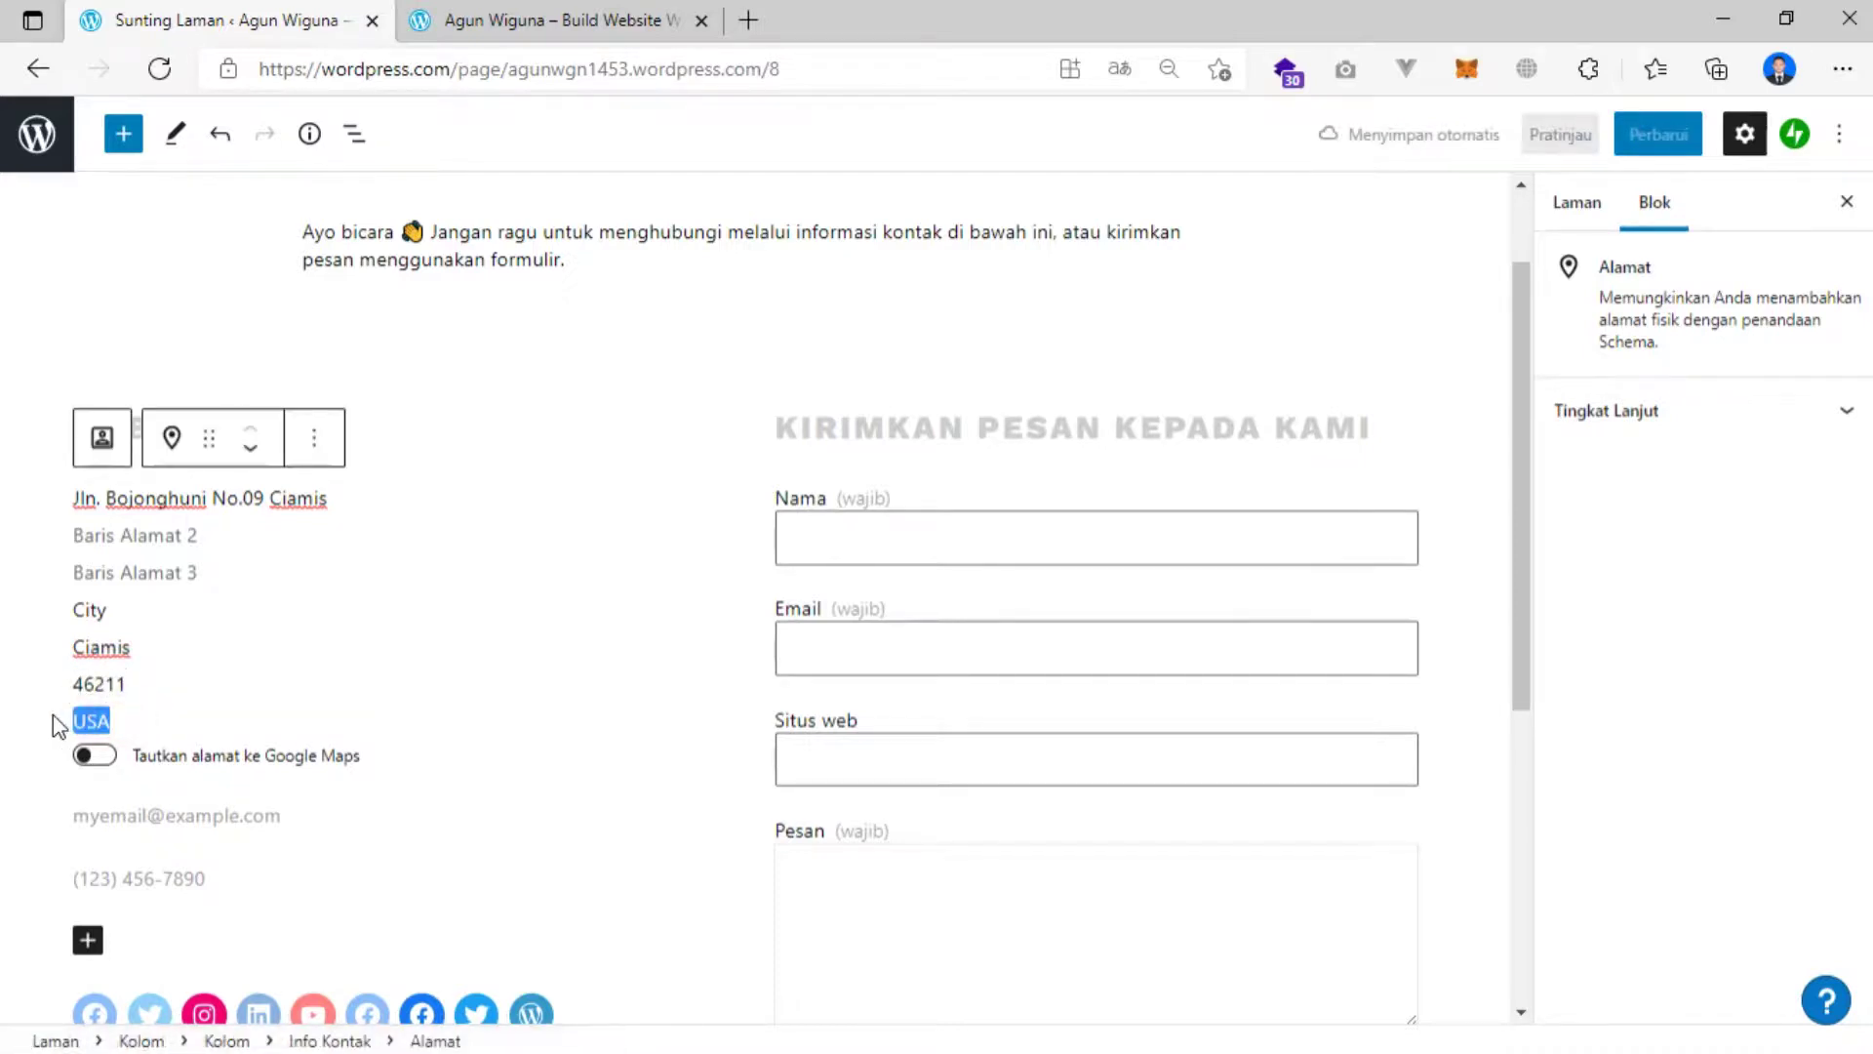
{"action": "type", "text": "Indonesia"}
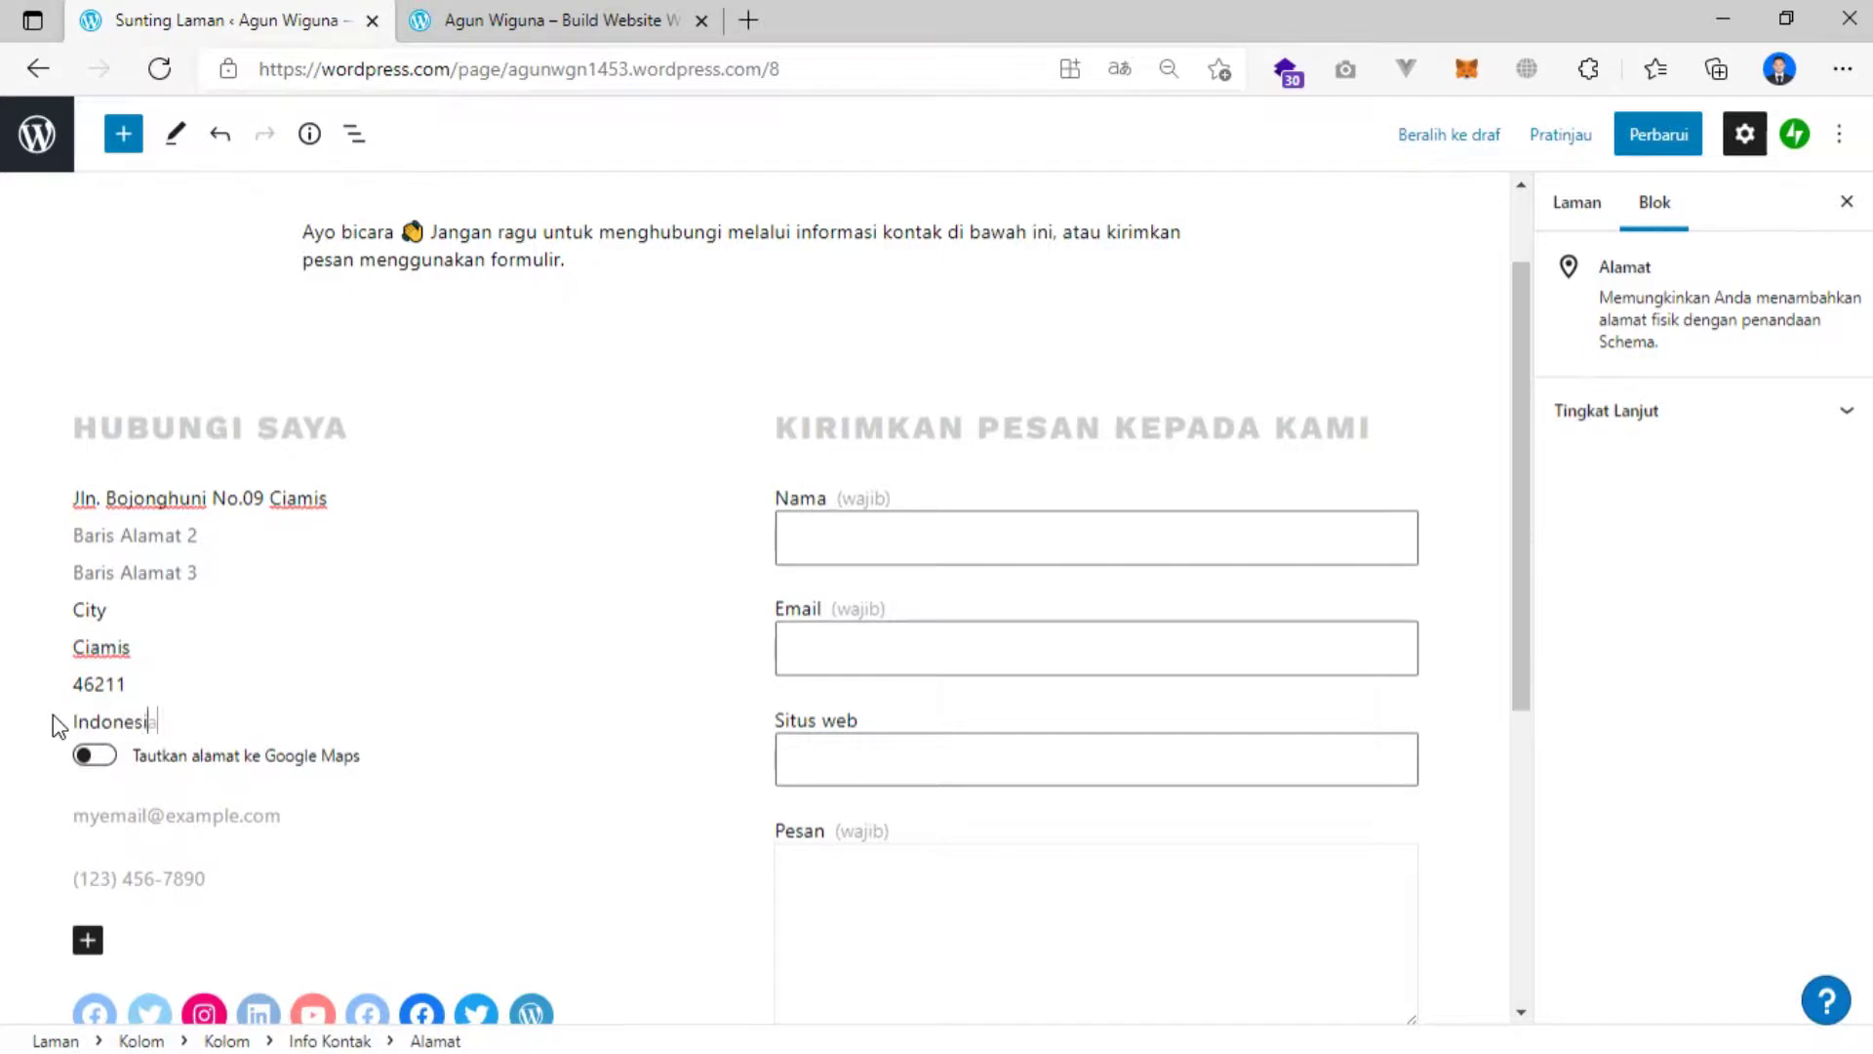
{"action": "left_click", "coordinate": [20, 703]}
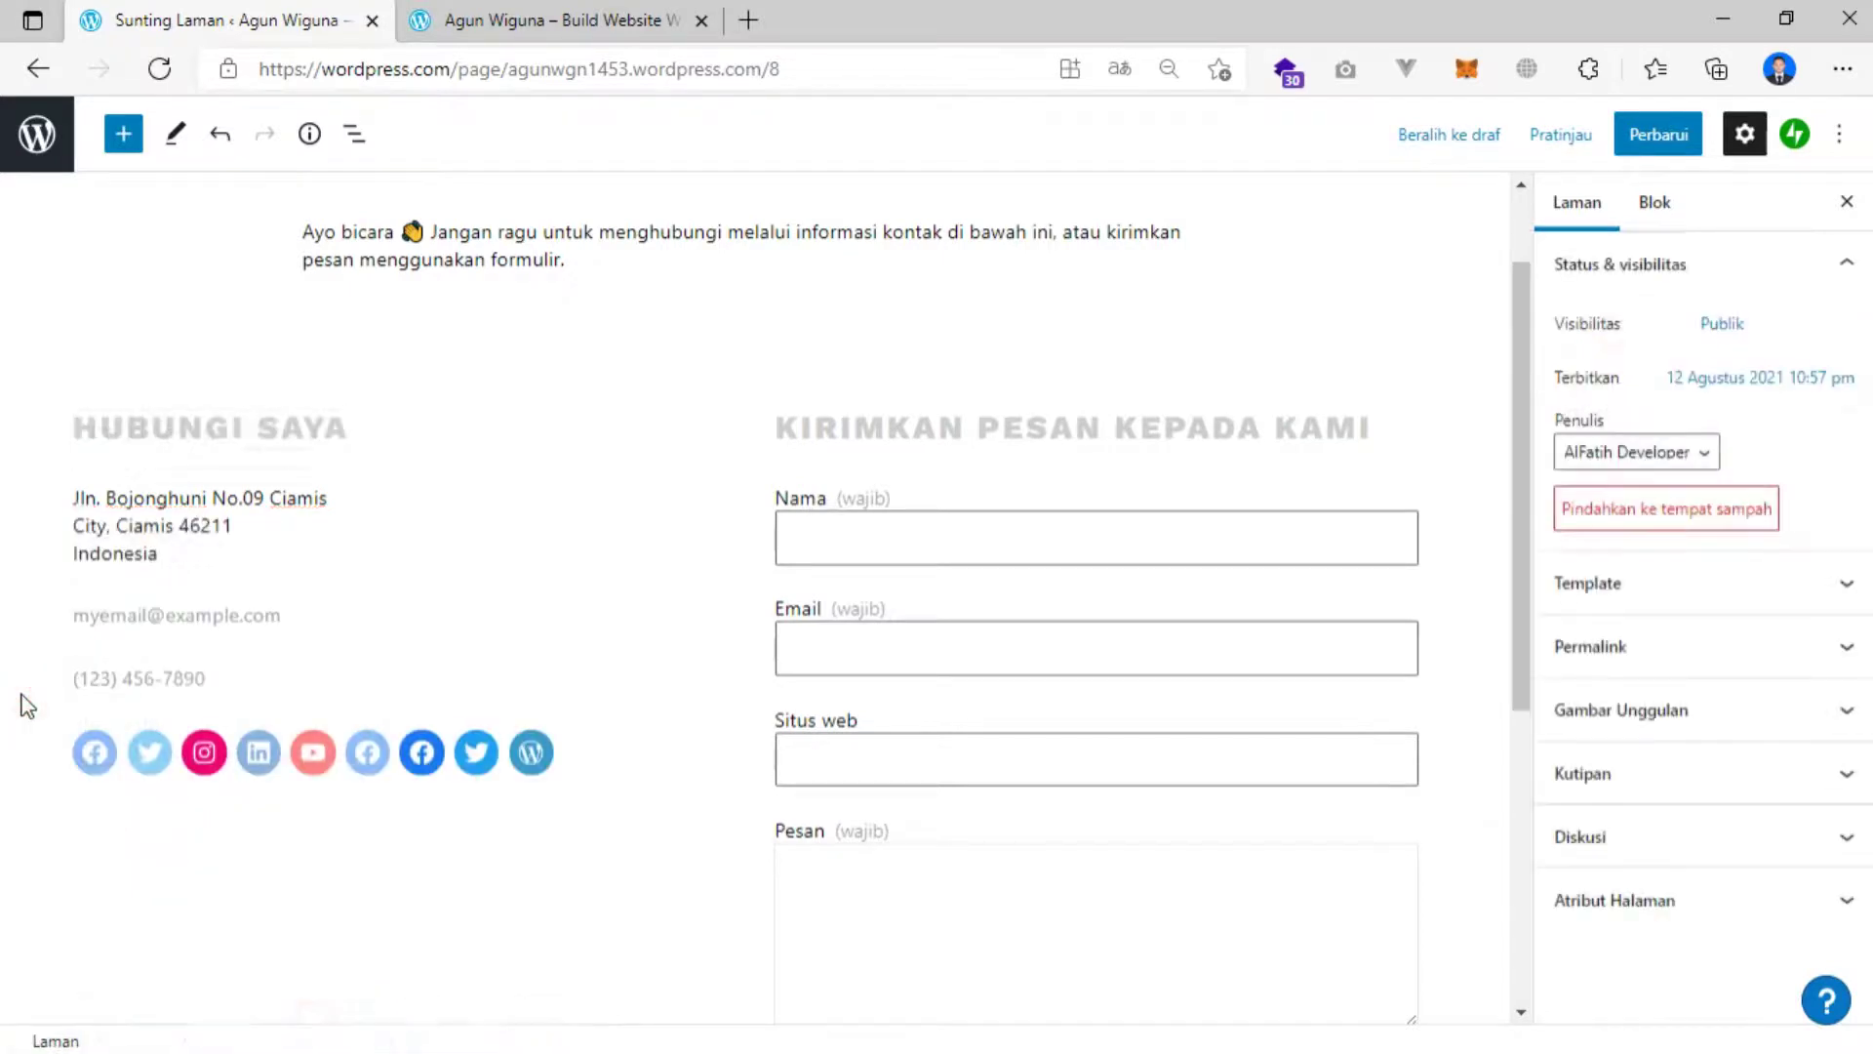
Overwrite the sample e-mail with the owner's Gmail address and the phone line with a WA entry.
{"action": "left_click", "coordinate": [127, 611]}
{"action": "left_click_drag", "start_coordinate": [149, 615], "coordinate": [78, 615]}
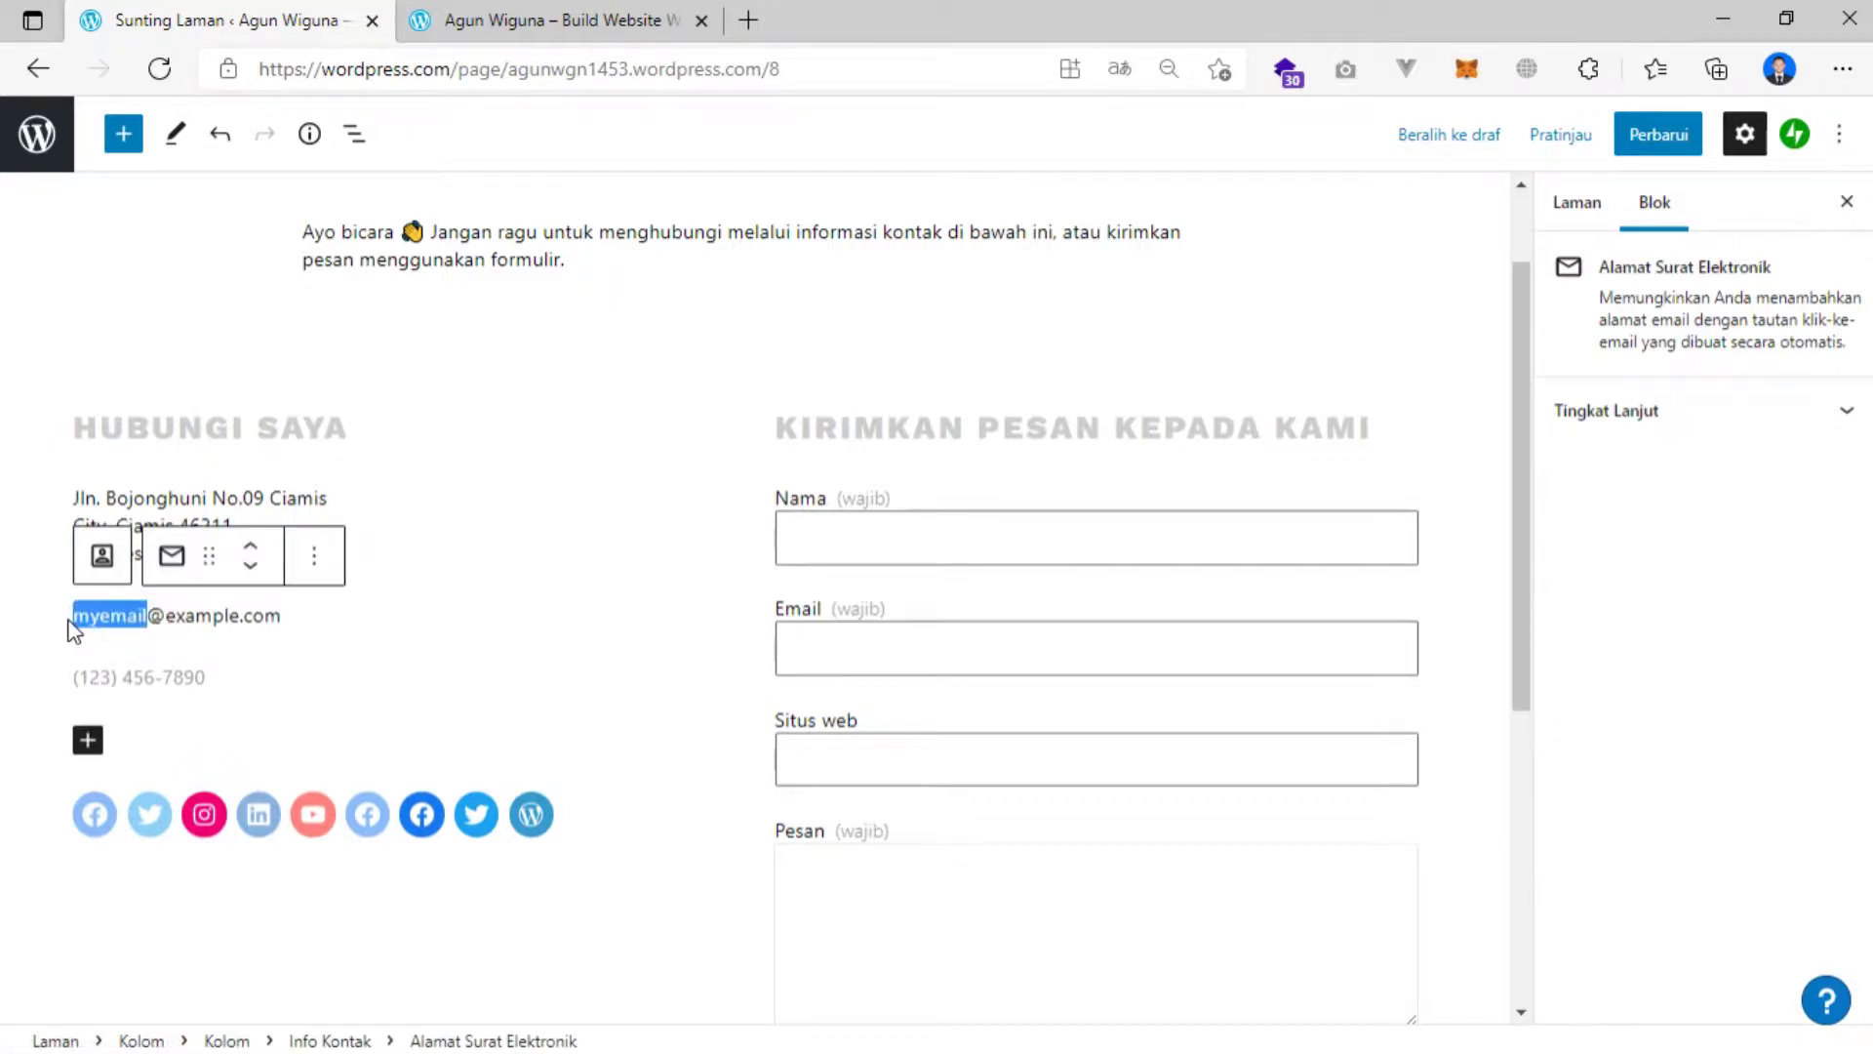
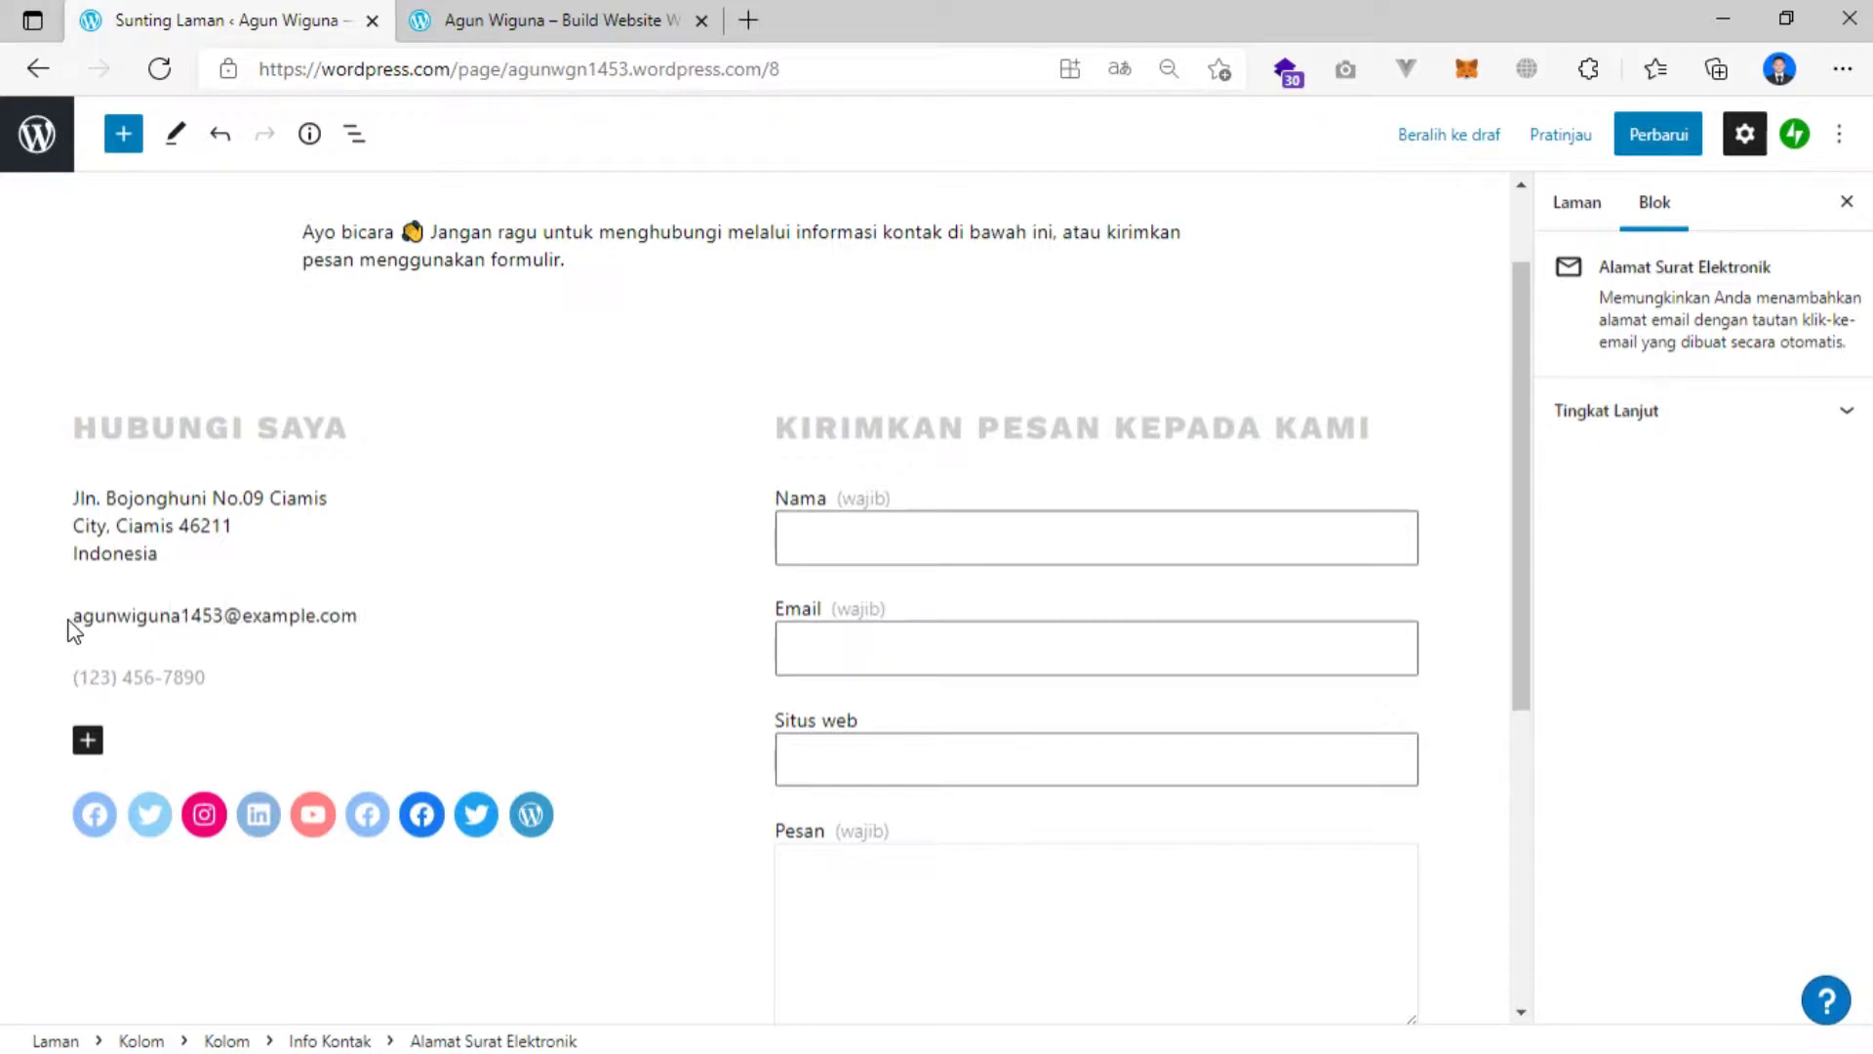
{"action": "double_click", "coordinate": [263, 615]}
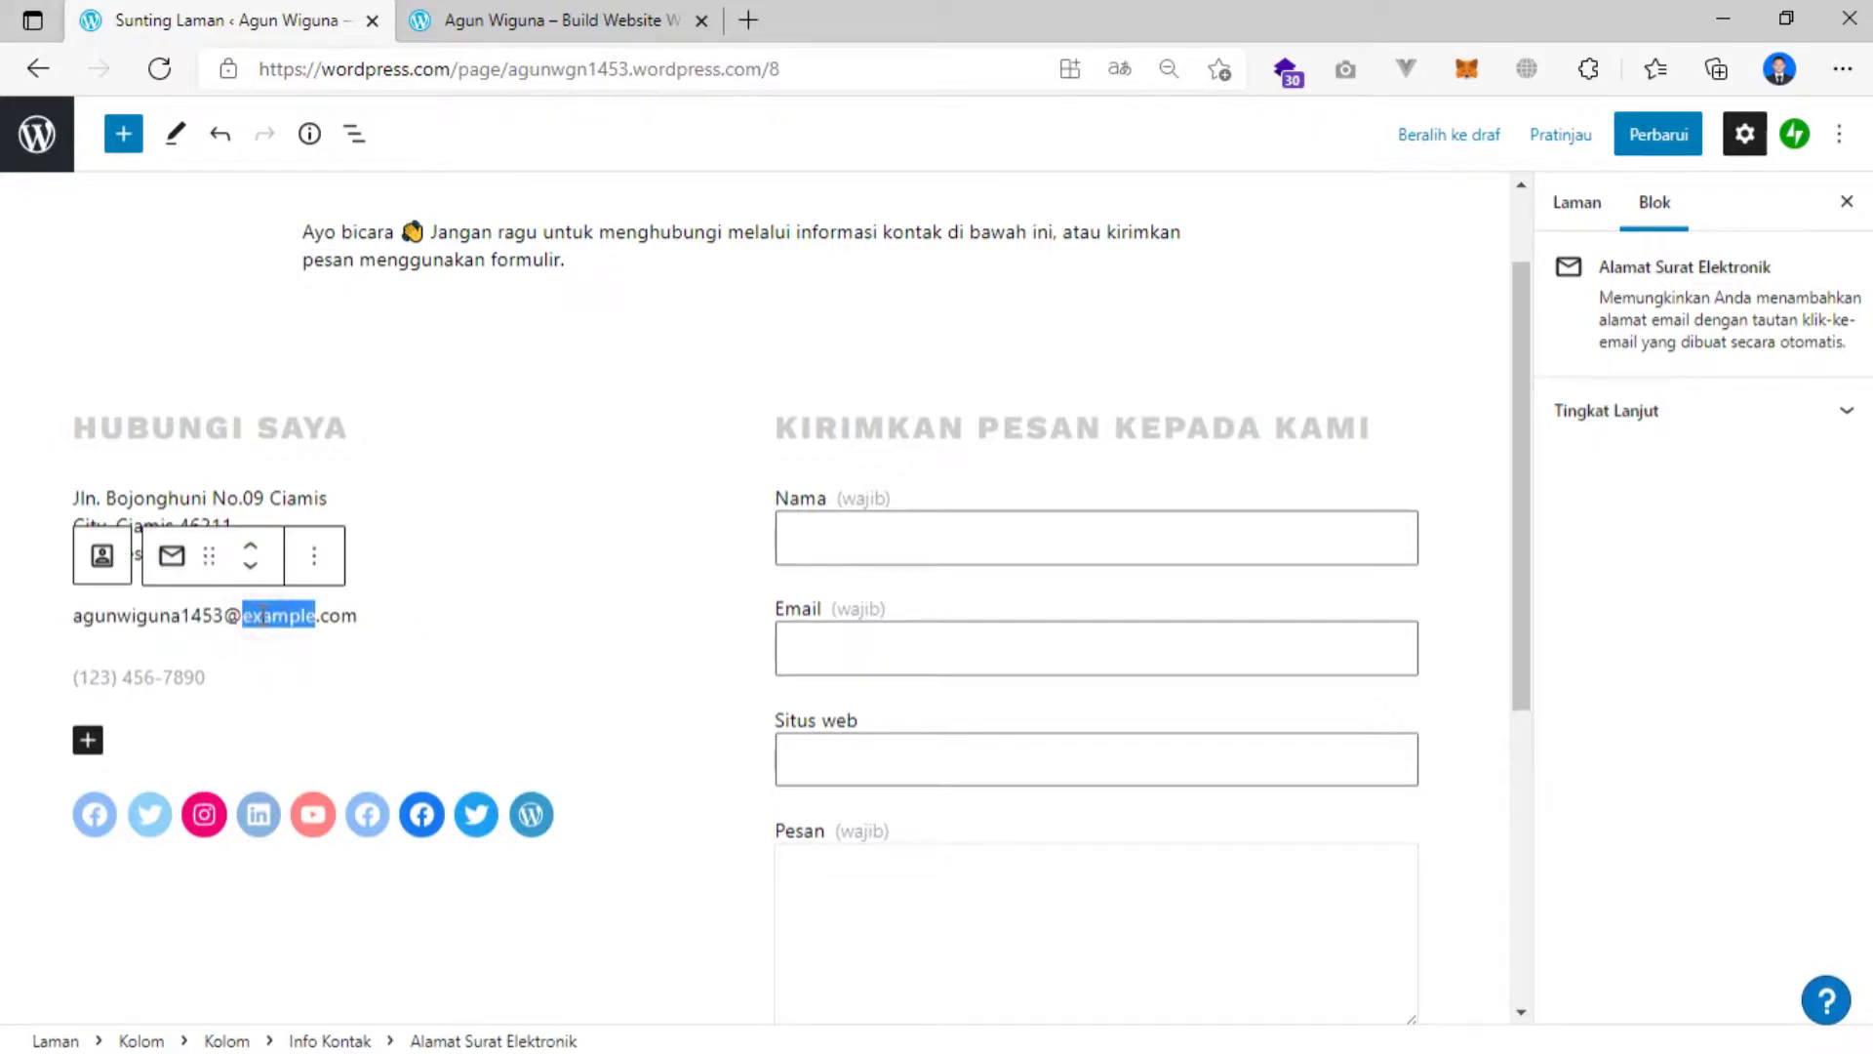
{"action": "type", "text": "gmail"}
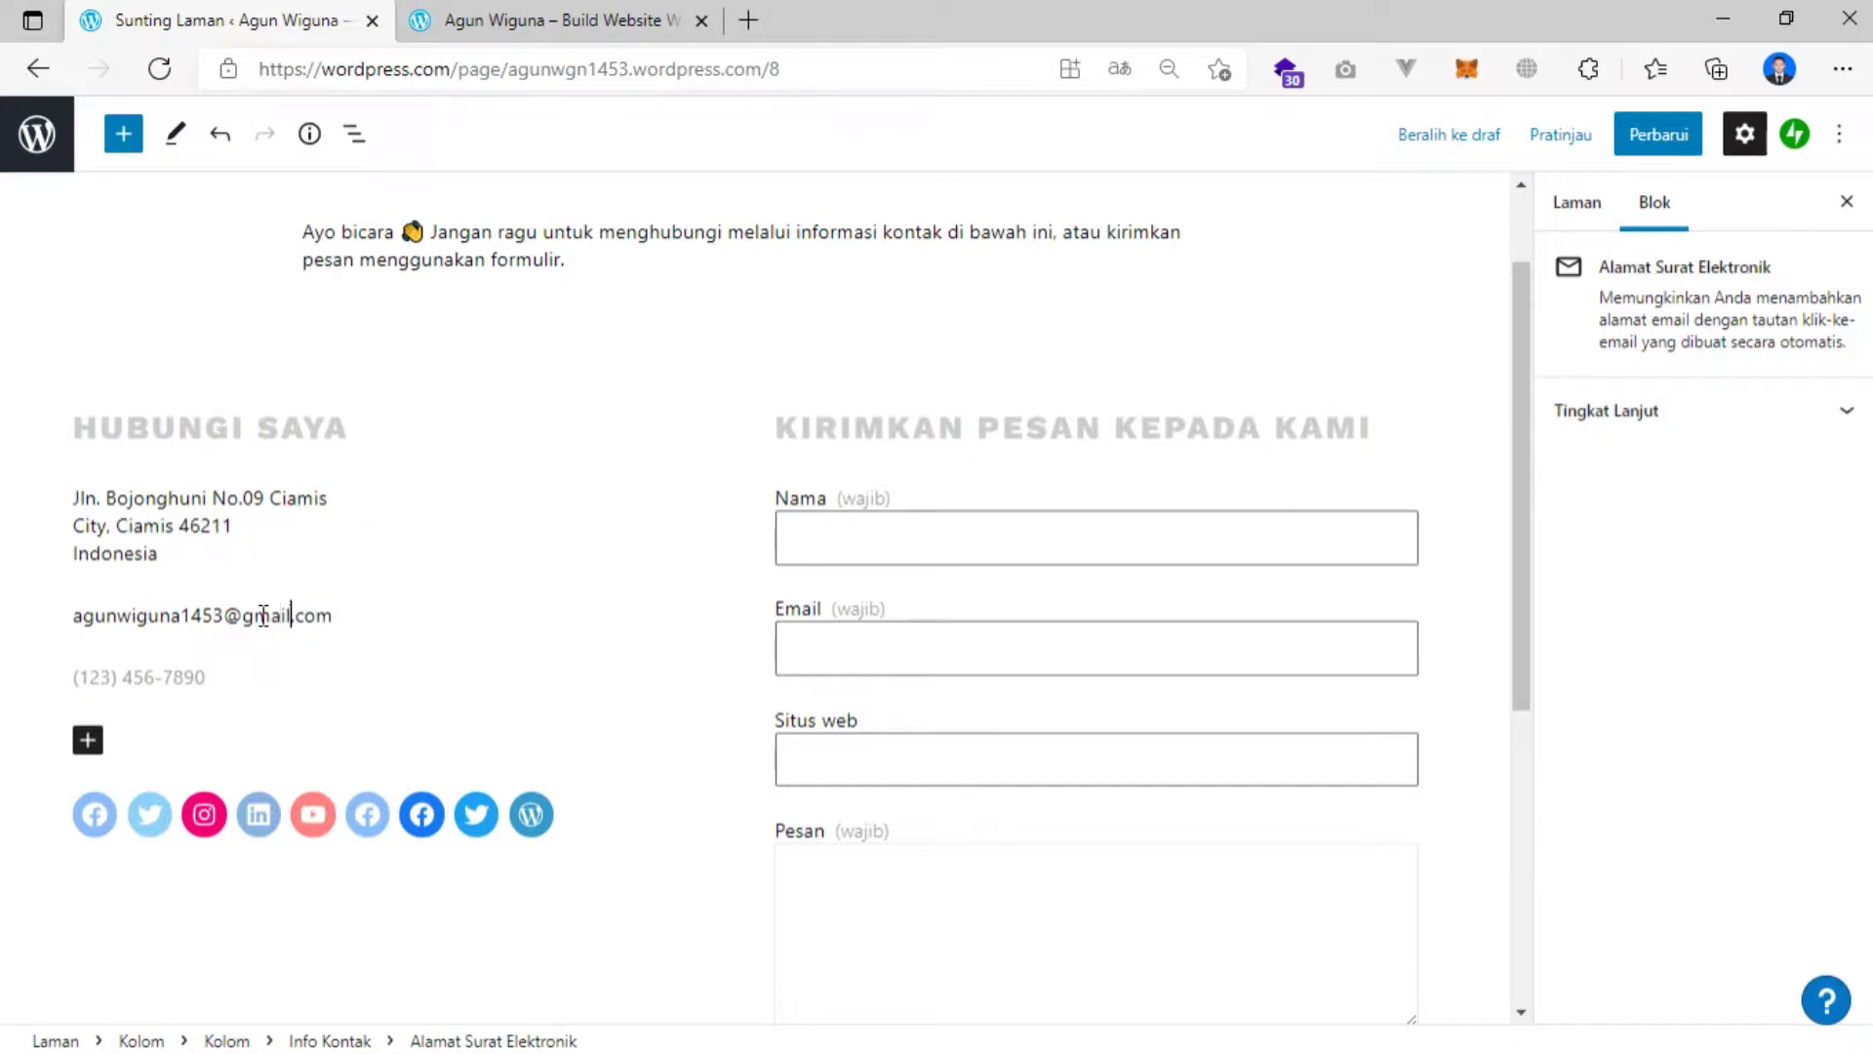
{"action": "left_click", "coordinate": [156, 675]}
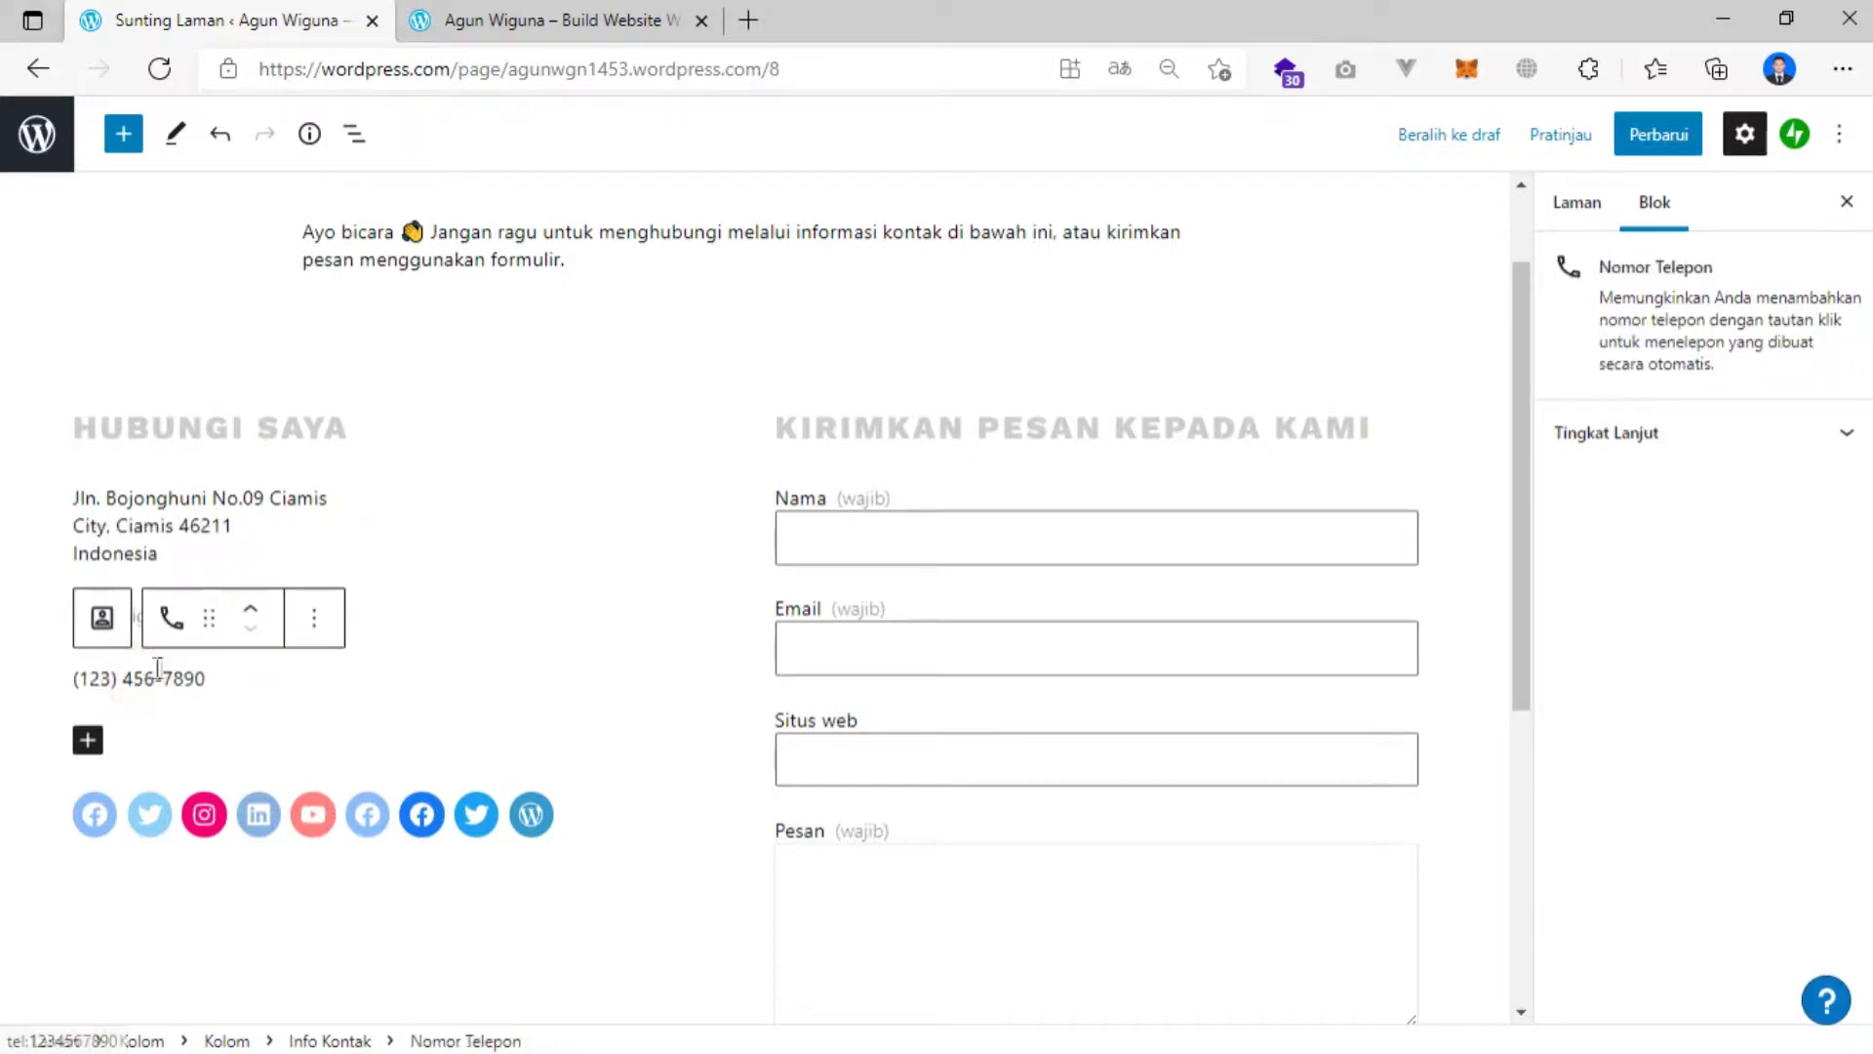
{"action": "left_click_drag", "start_coordinate": [207, 680], "coordinate": [85, 683]}
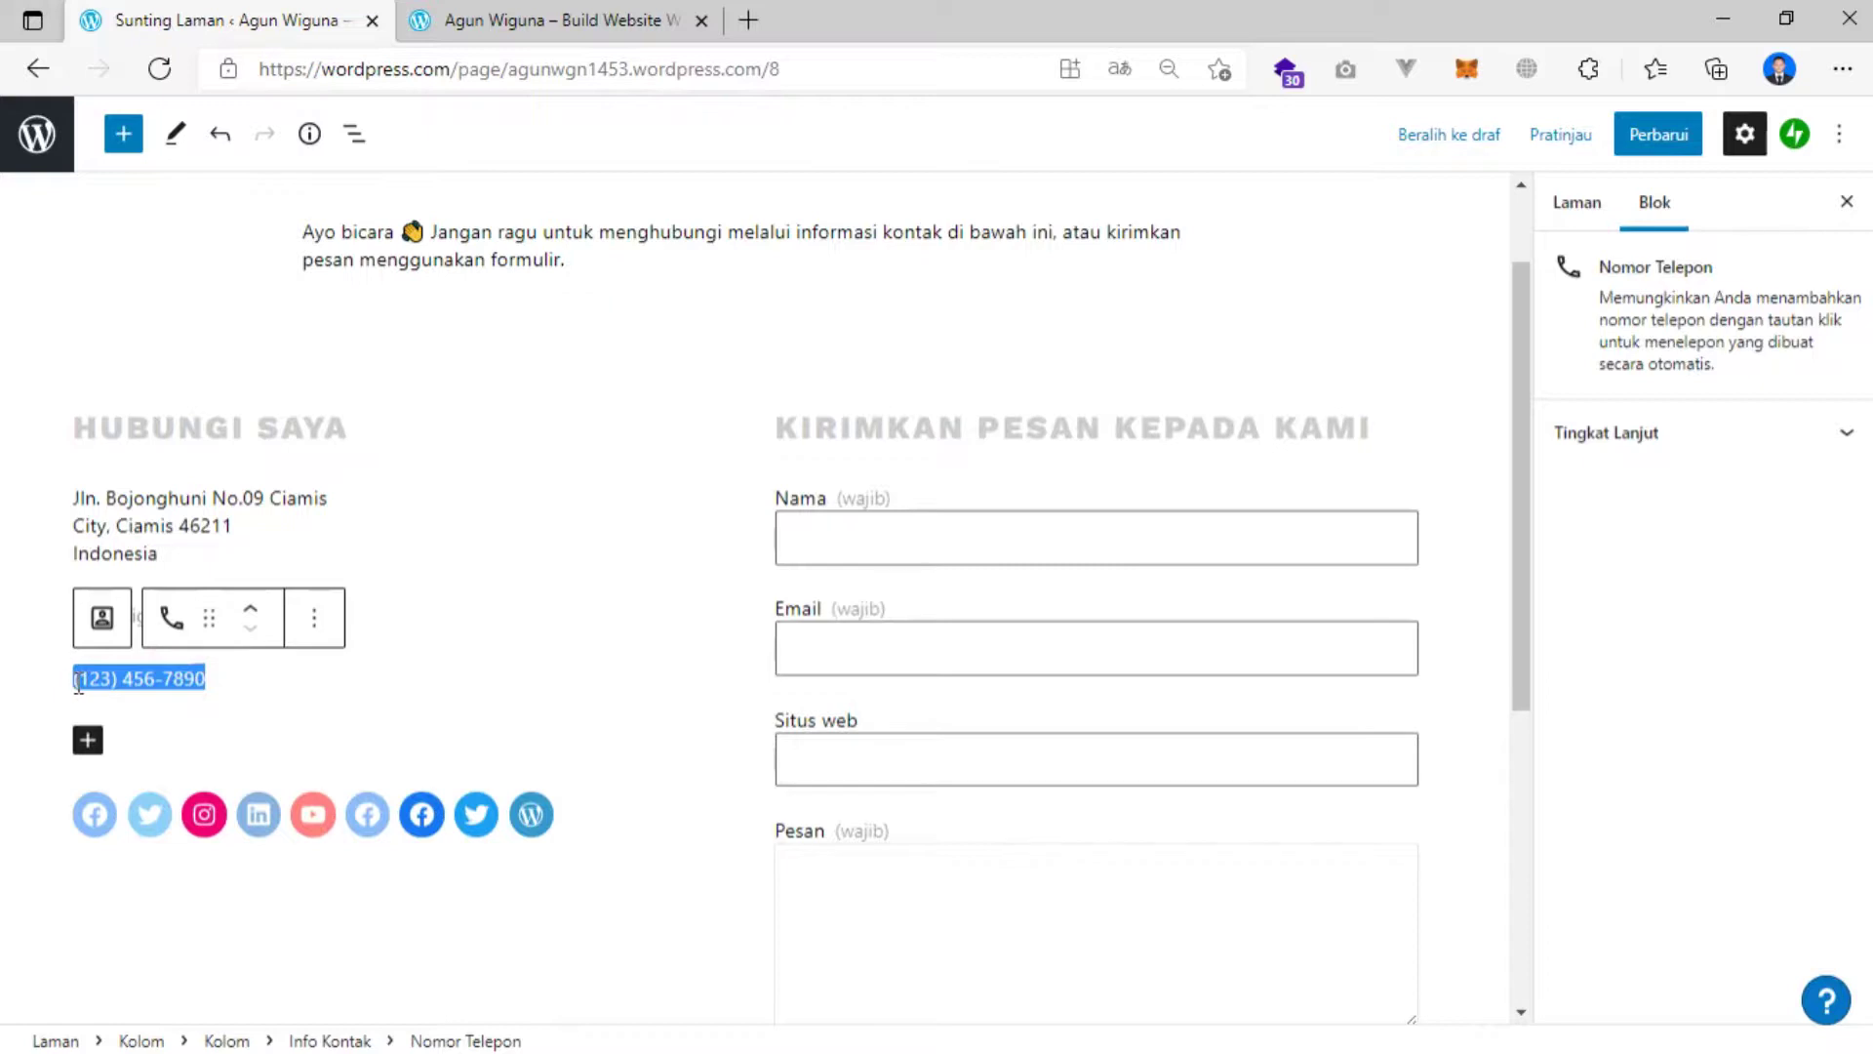
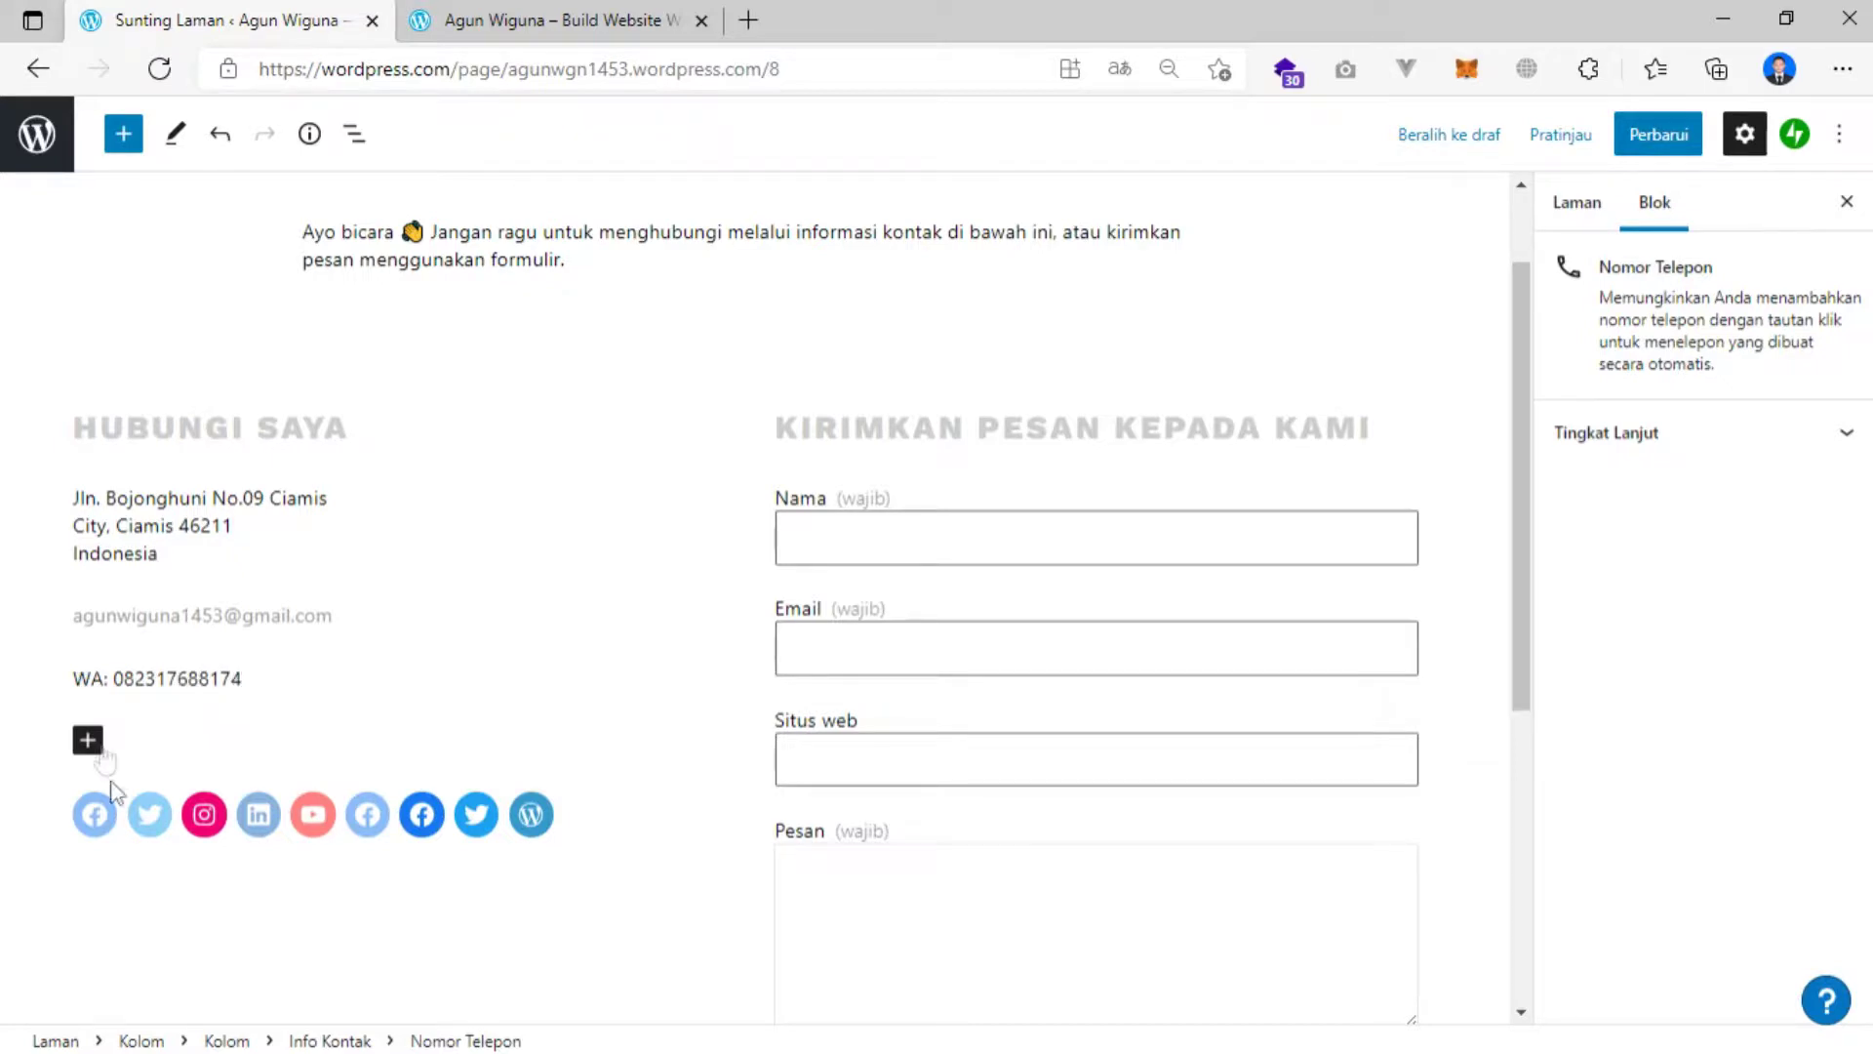
{"action": "left_click", "coordinate": [179, 897]}
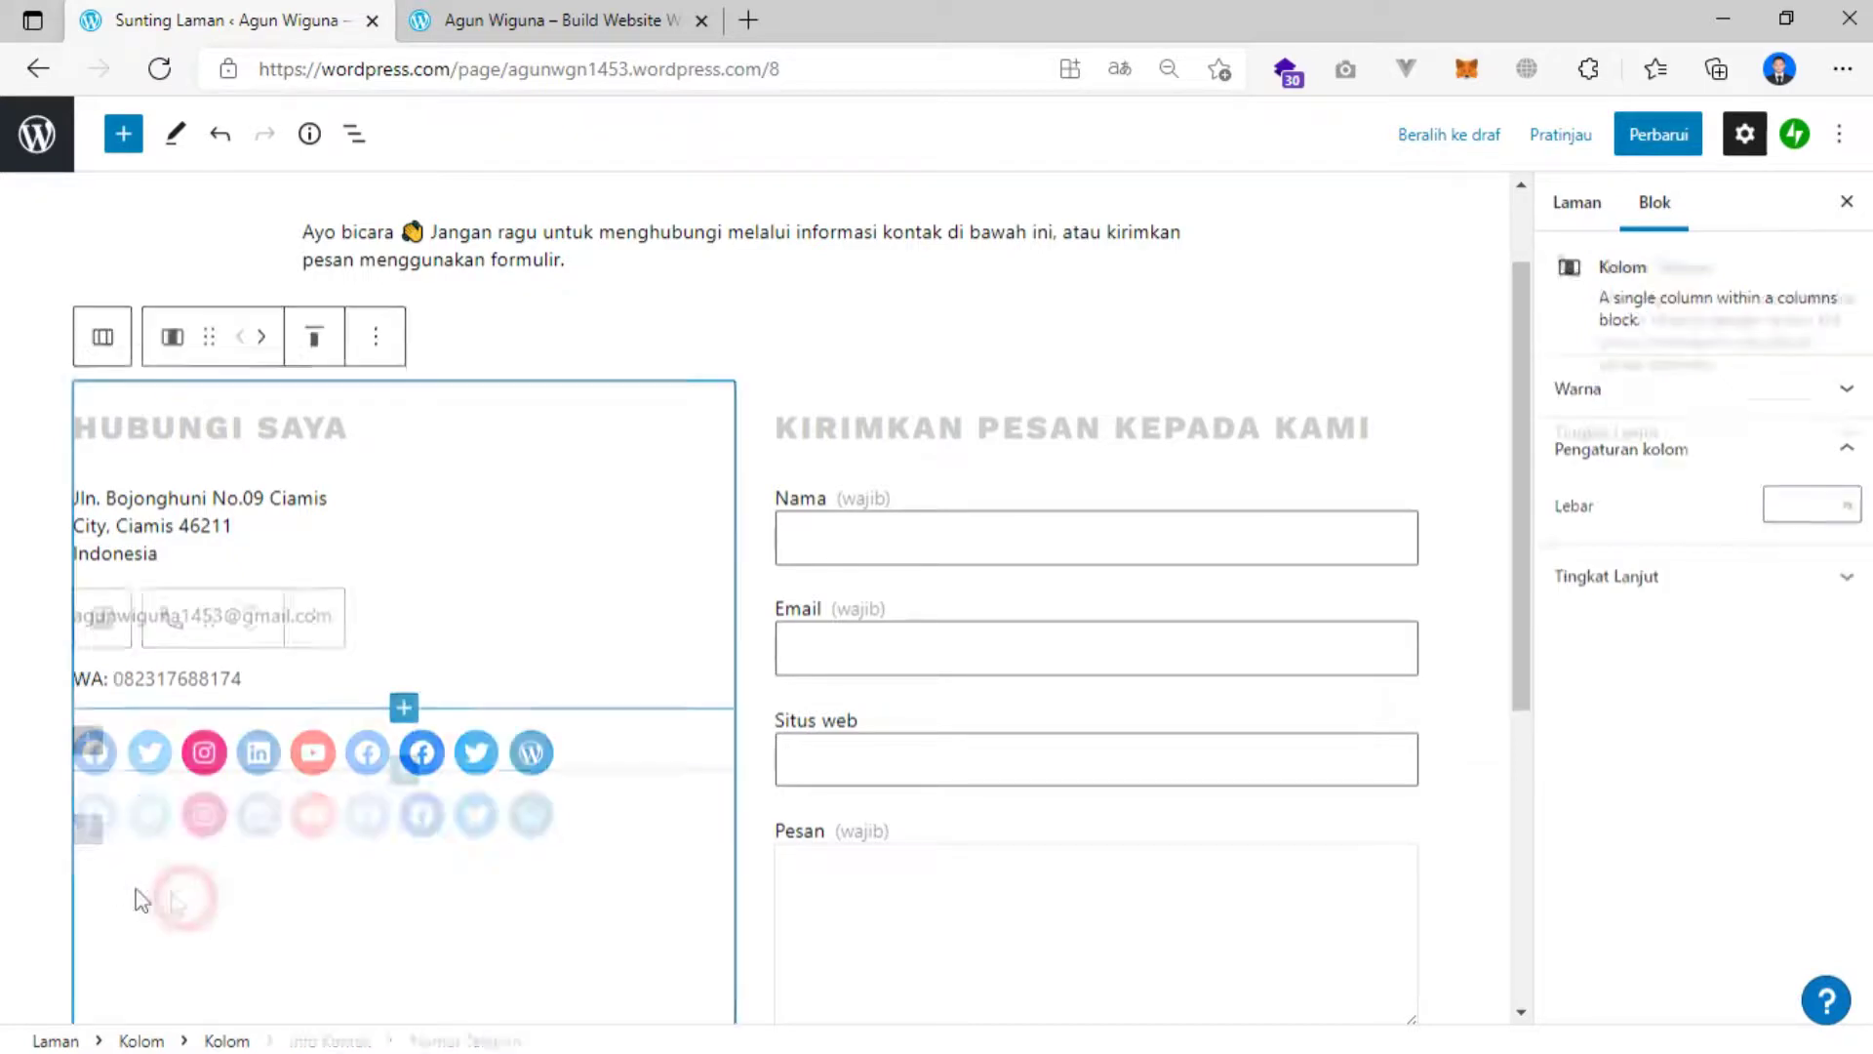
Set the Instagram social icon's link to instagram.com.
{"action": "left_click", "coordinate": [108, 754]}
{"action": "left_click", "coordinate": [142, 756]}
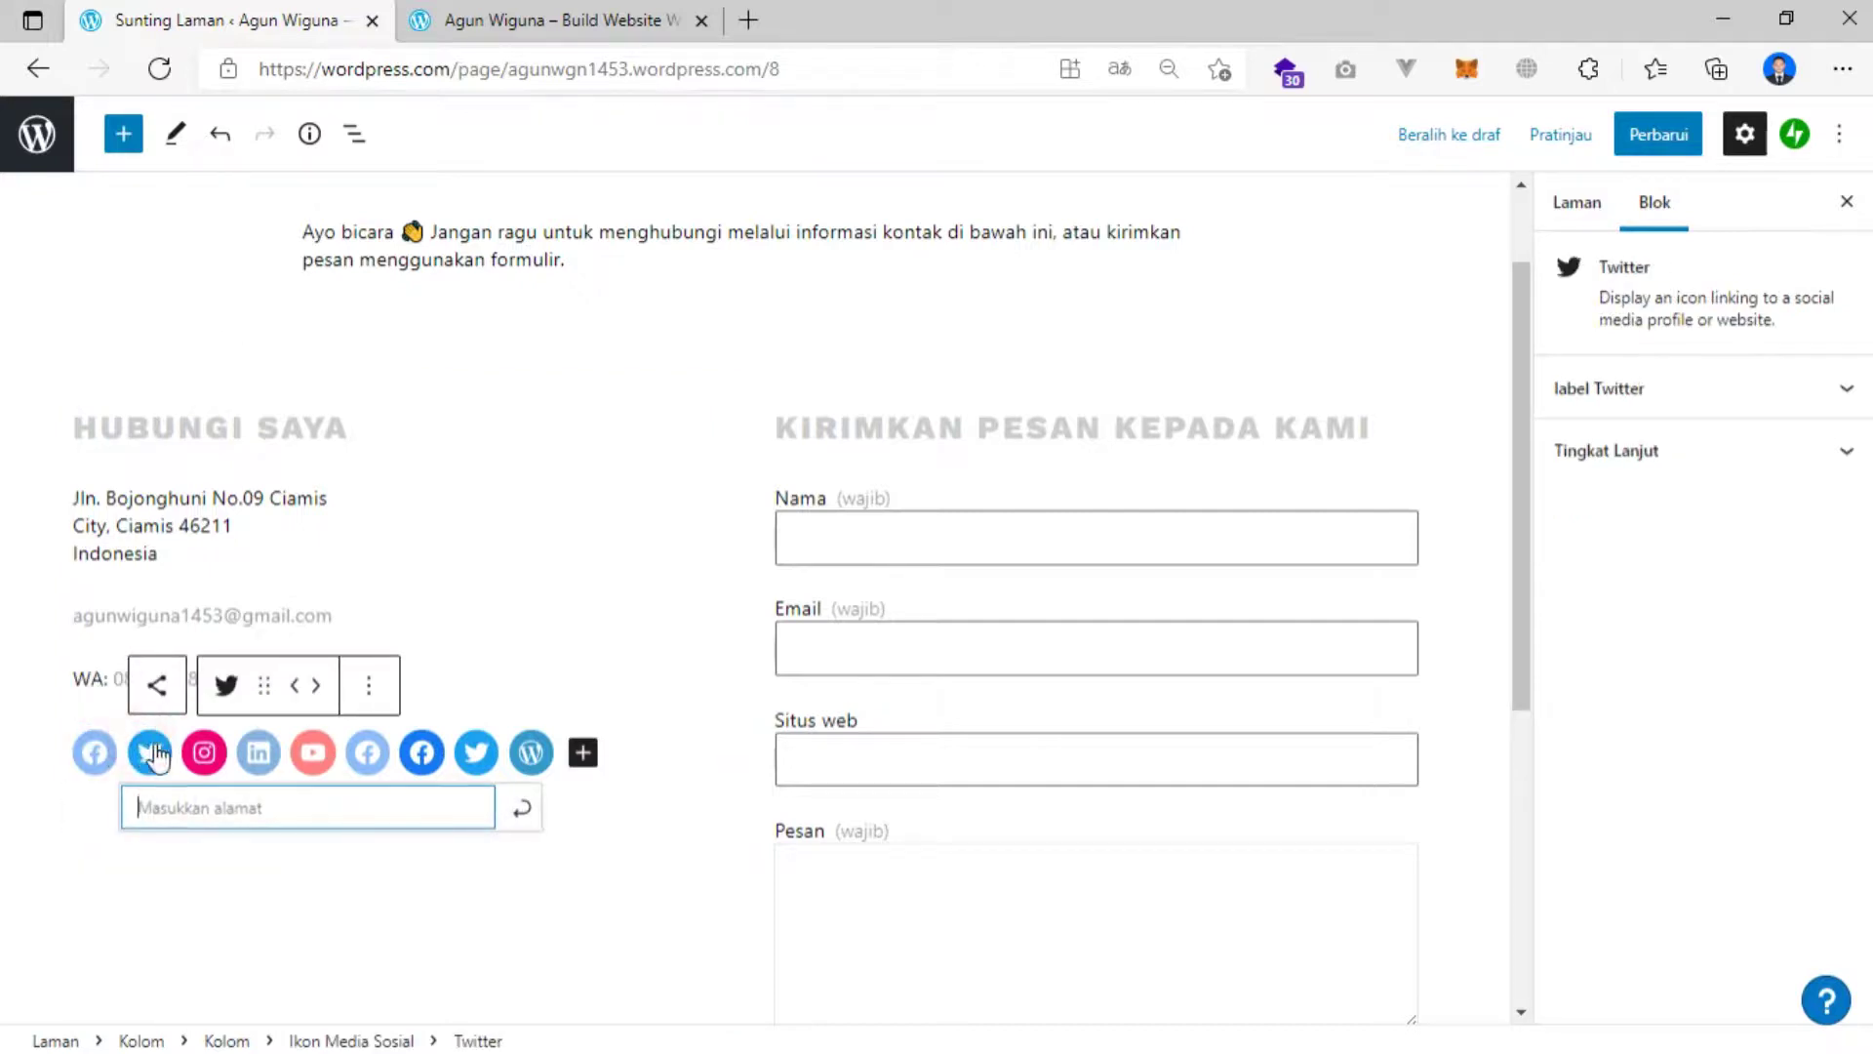
{"action": "left_click", "coordinate": [213, 766]}
{"action": "type", "text": "instagram.com/agun1453"}
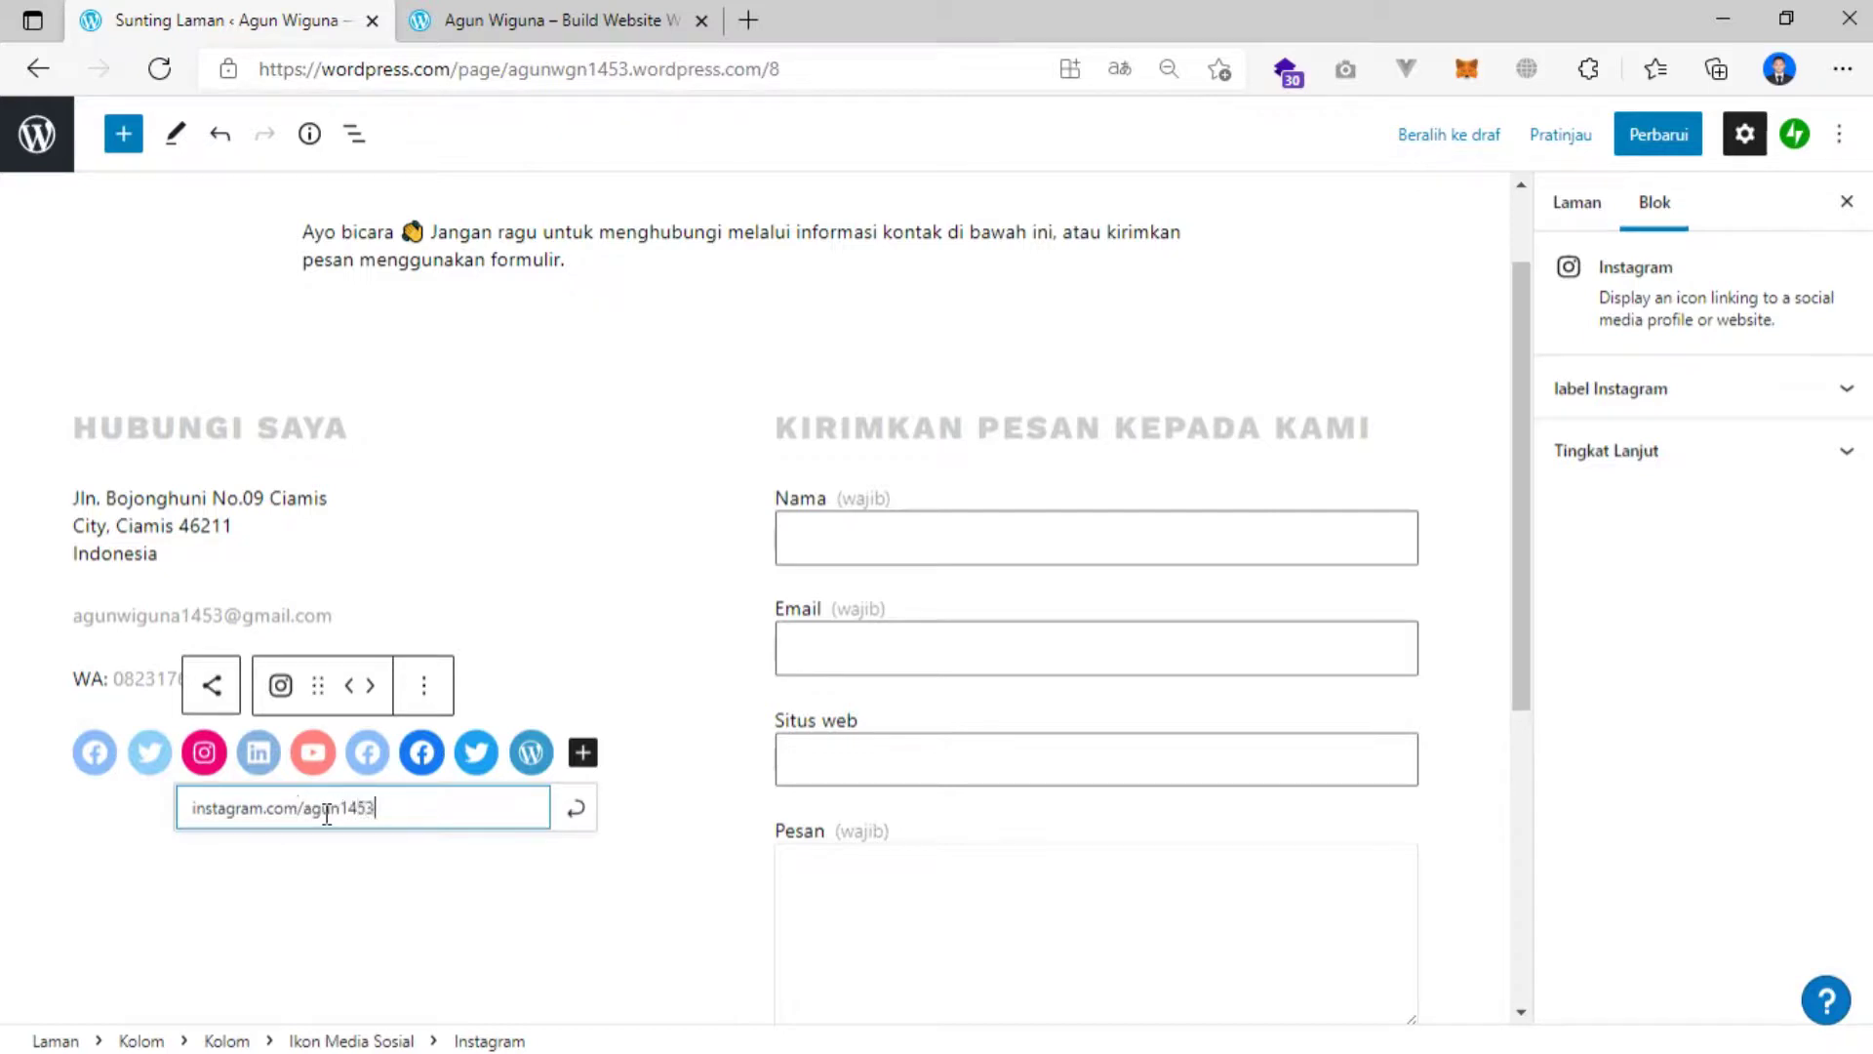
{"action": "left_click", "coordinate": [575, 808]}
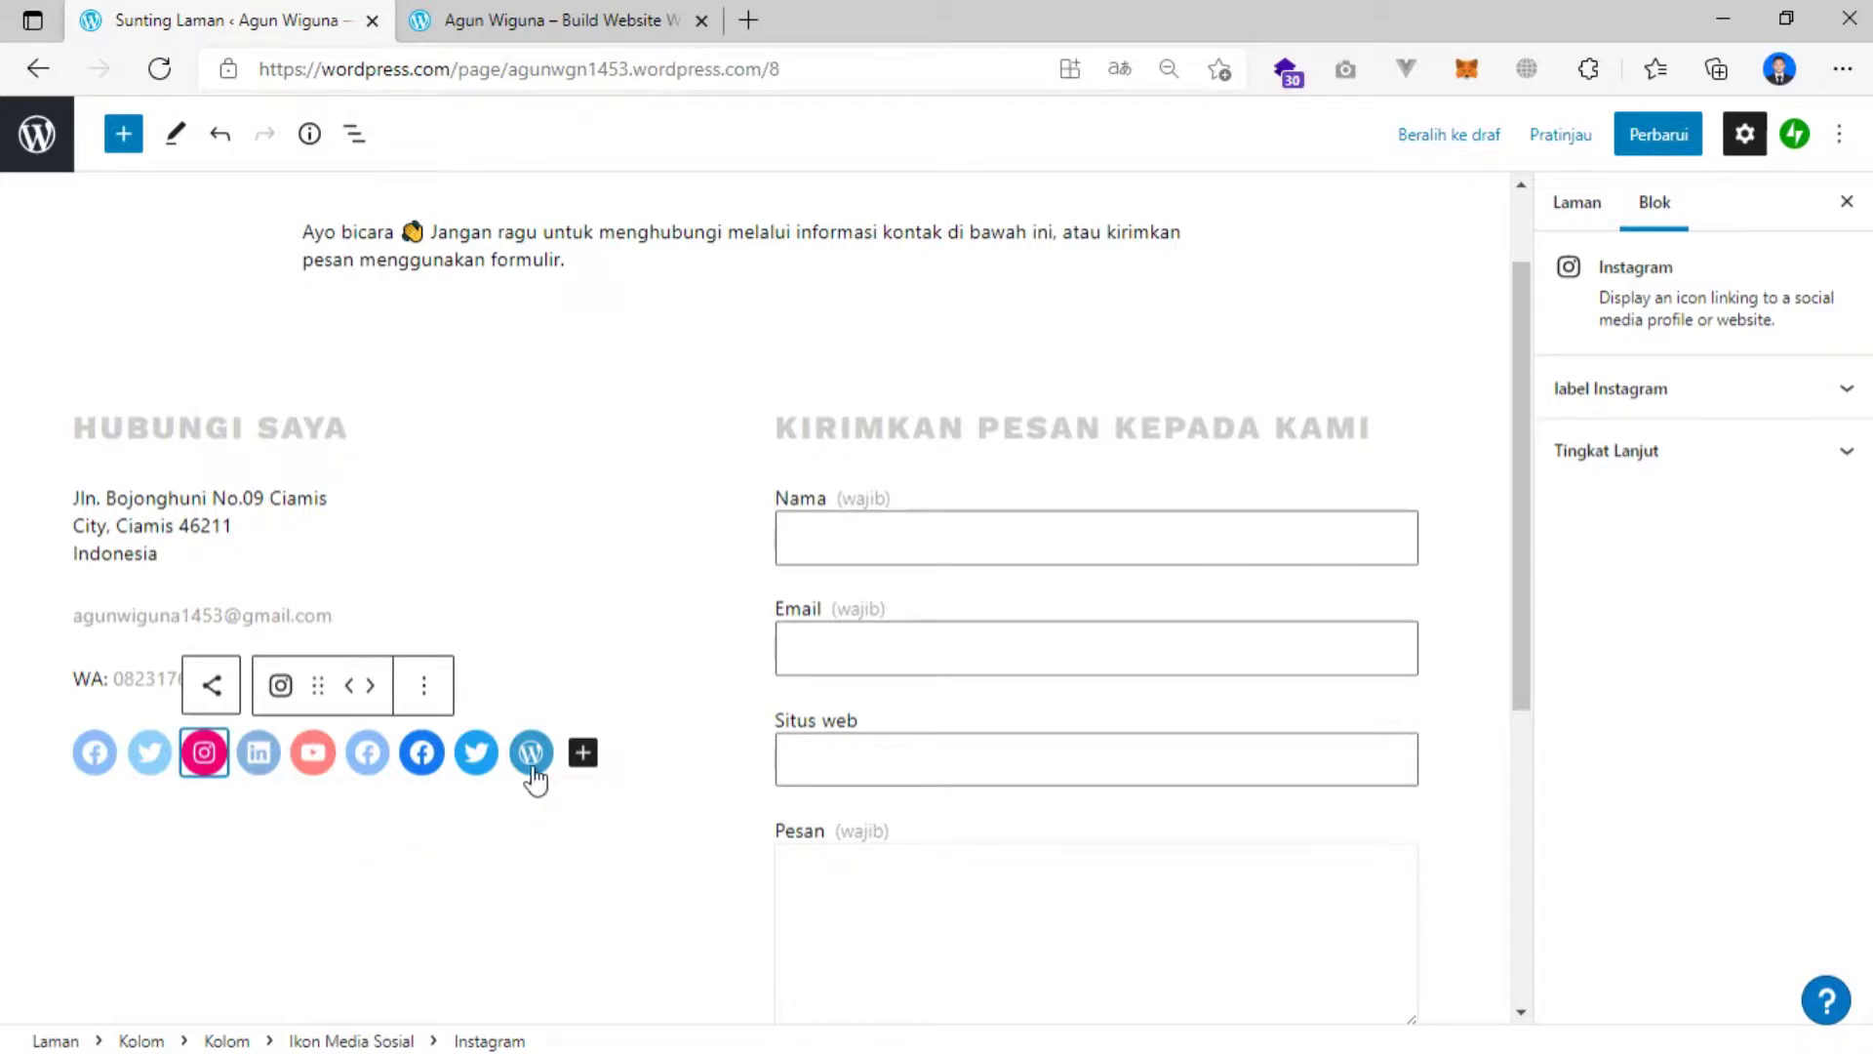
Delete the WordPress, extra Twitter and two extra Facebook icons with Hapus blok.
{"action": "left_click", "coordinate": [532, 753]}
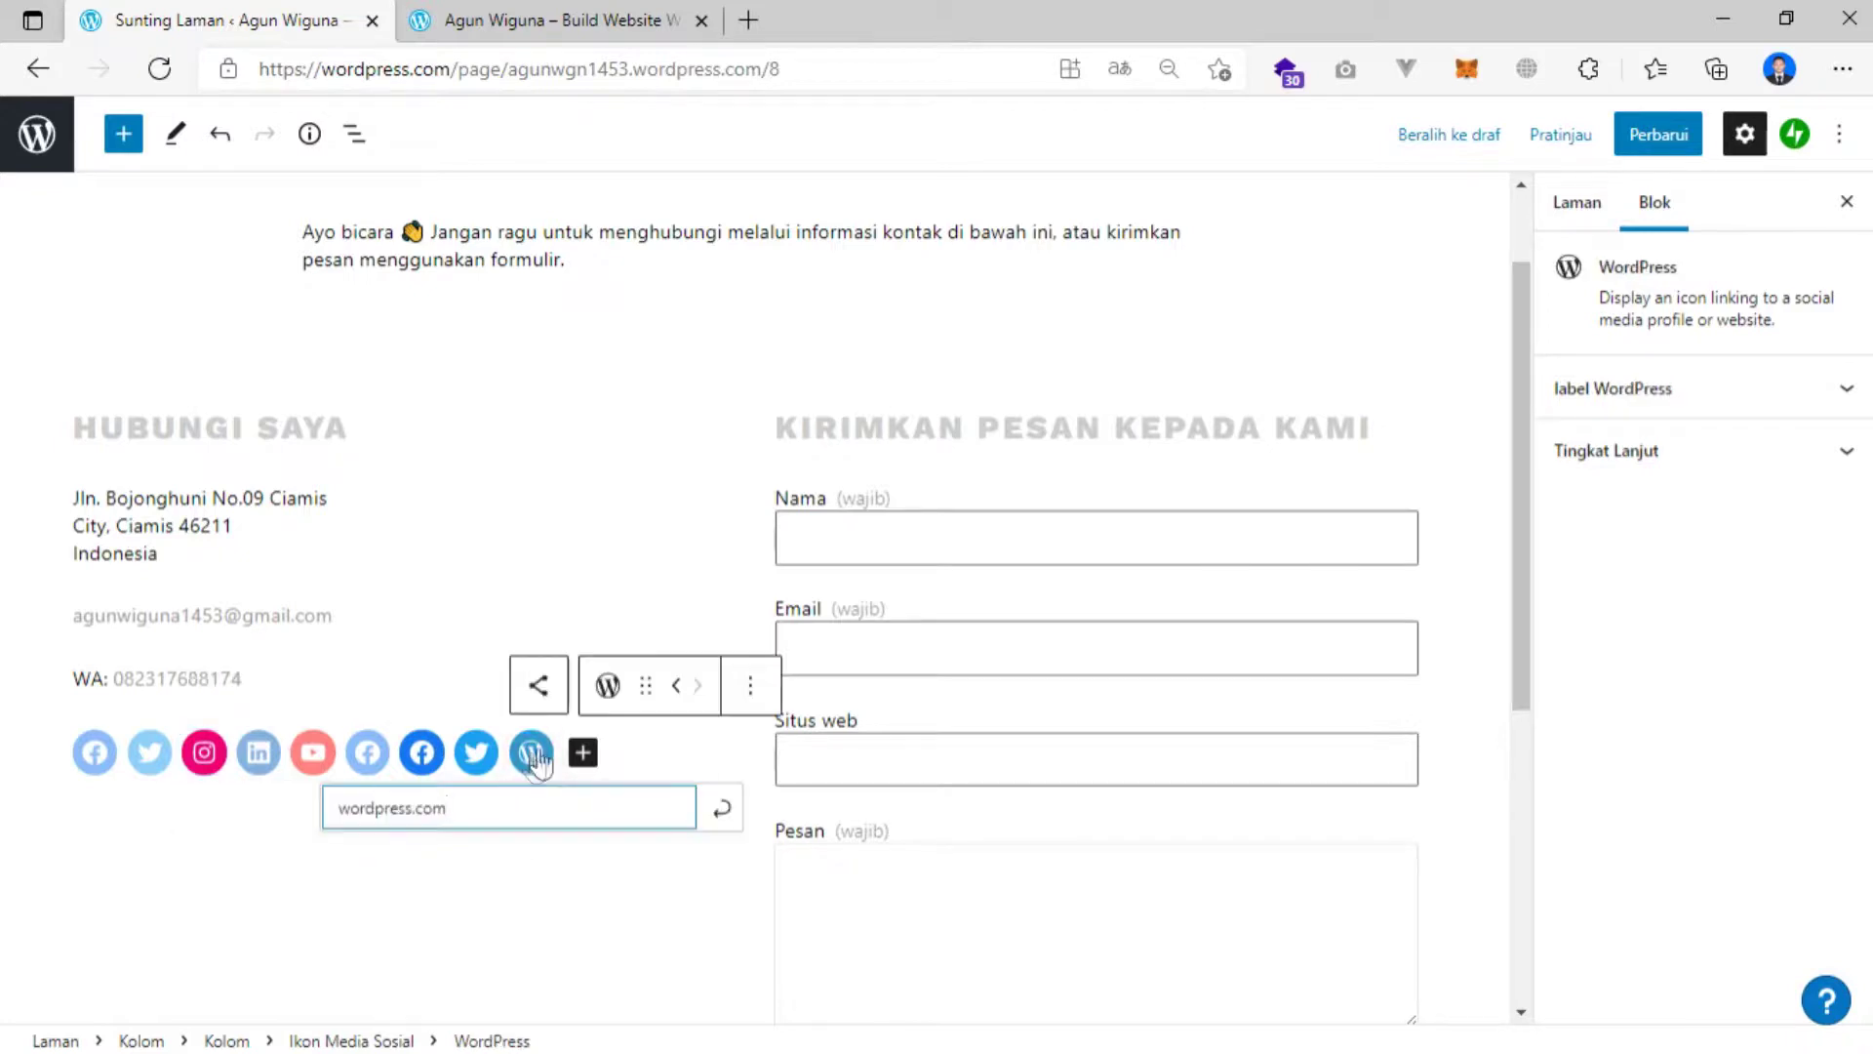
{"action": "left_click", "coordinate": [750, 686]}
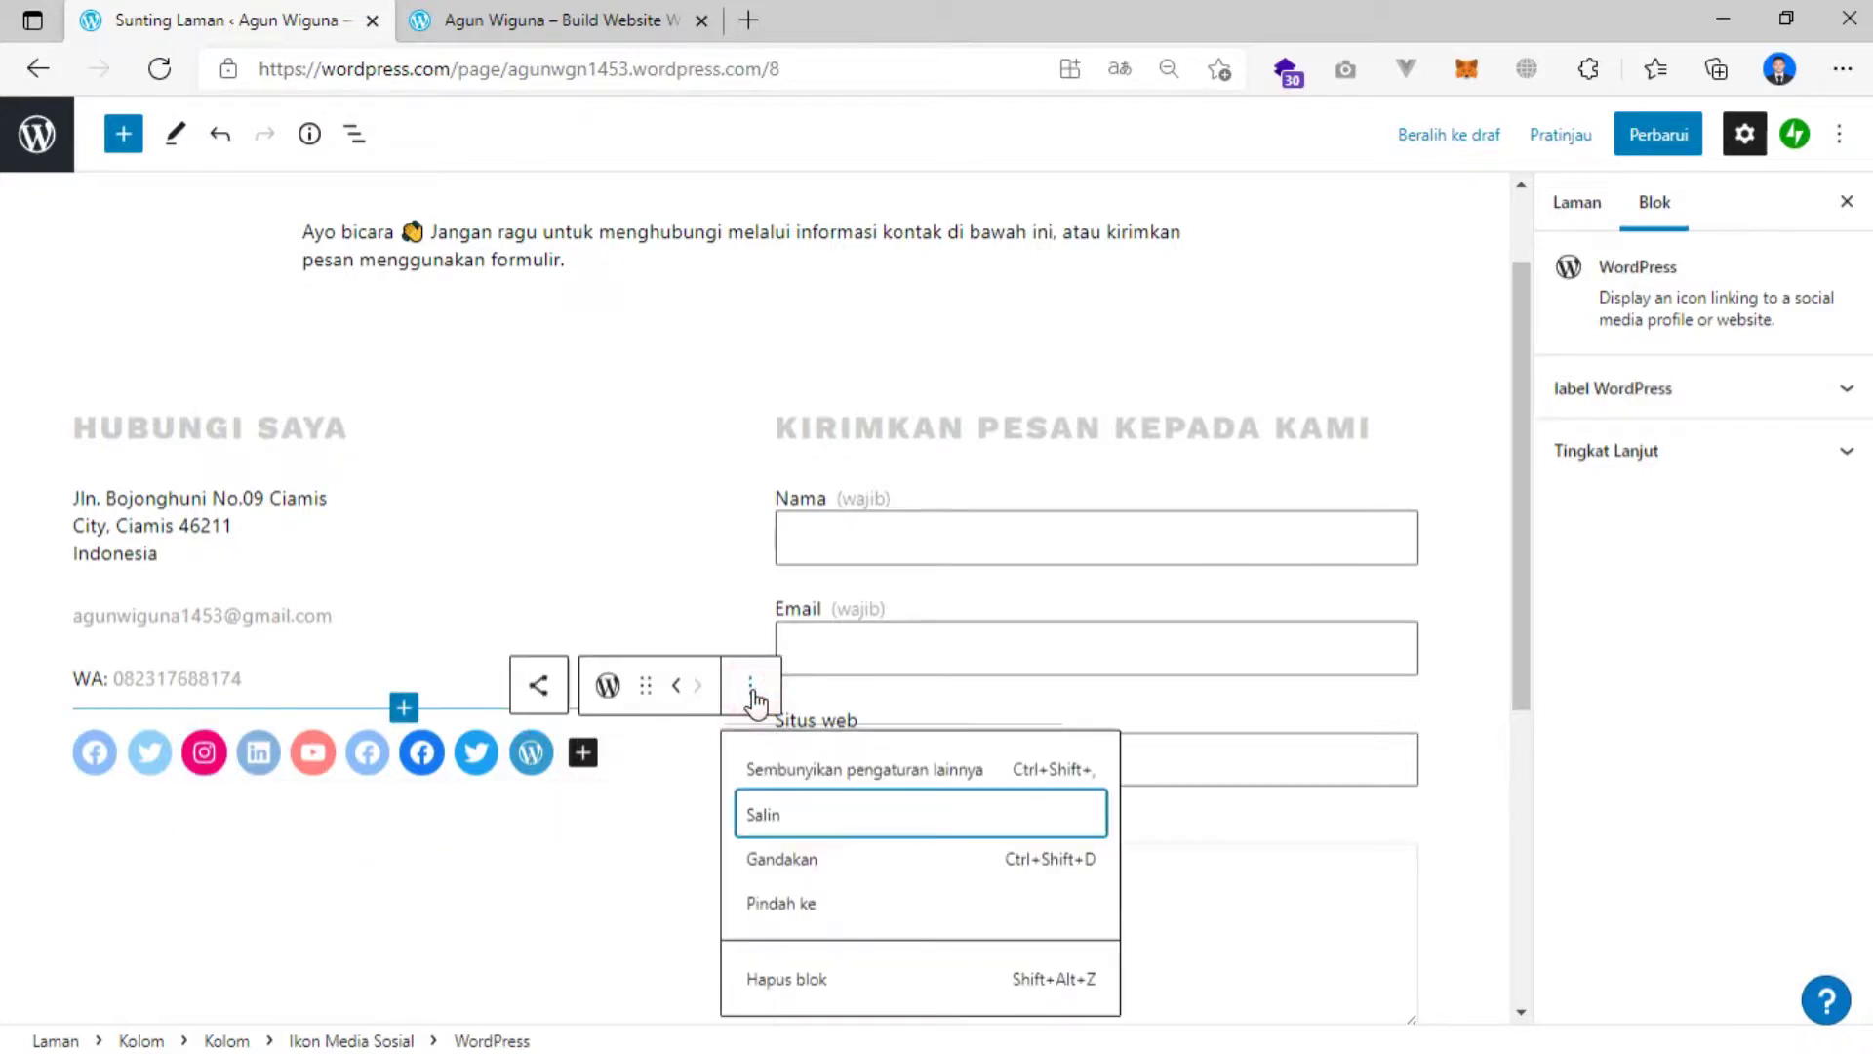
{"action": "left_click", "coordinate": [776, 984]}
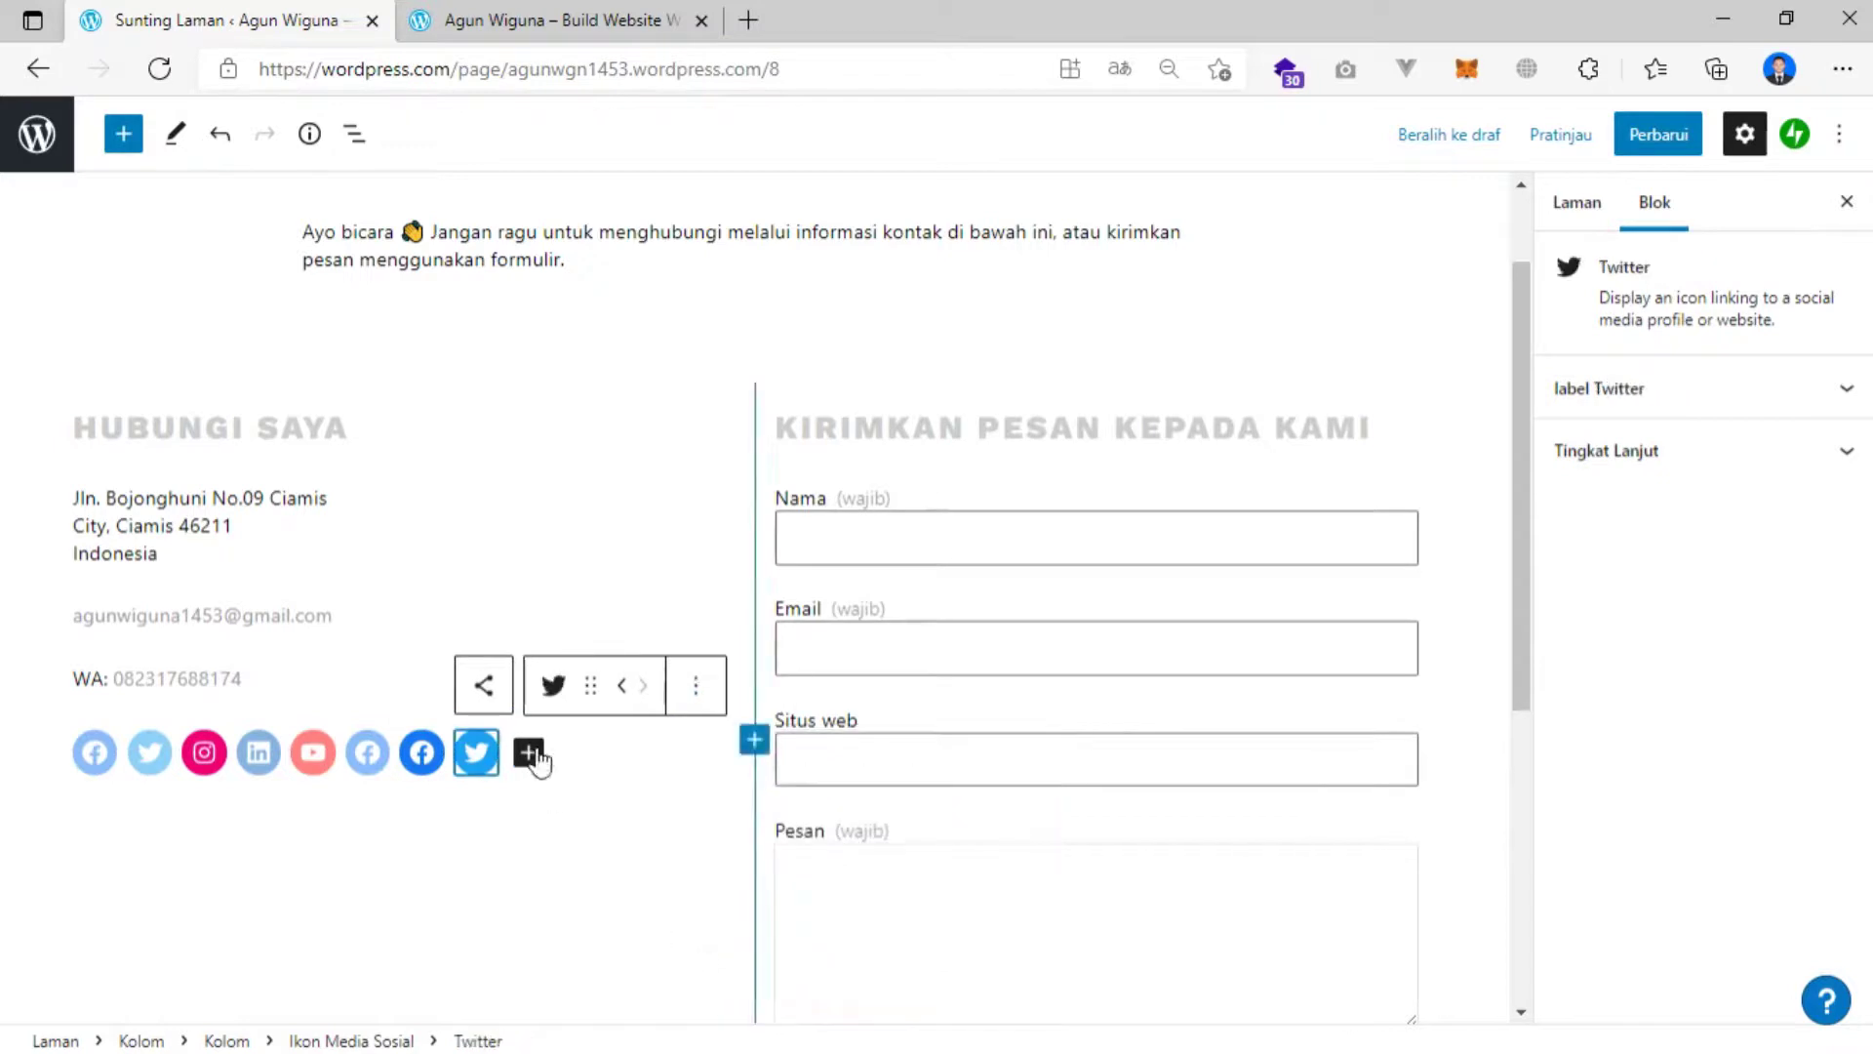
{"action": "left_click", "coordinate": [696, 686]}
{"action": "left_click", "coordinate": [747, 980]}
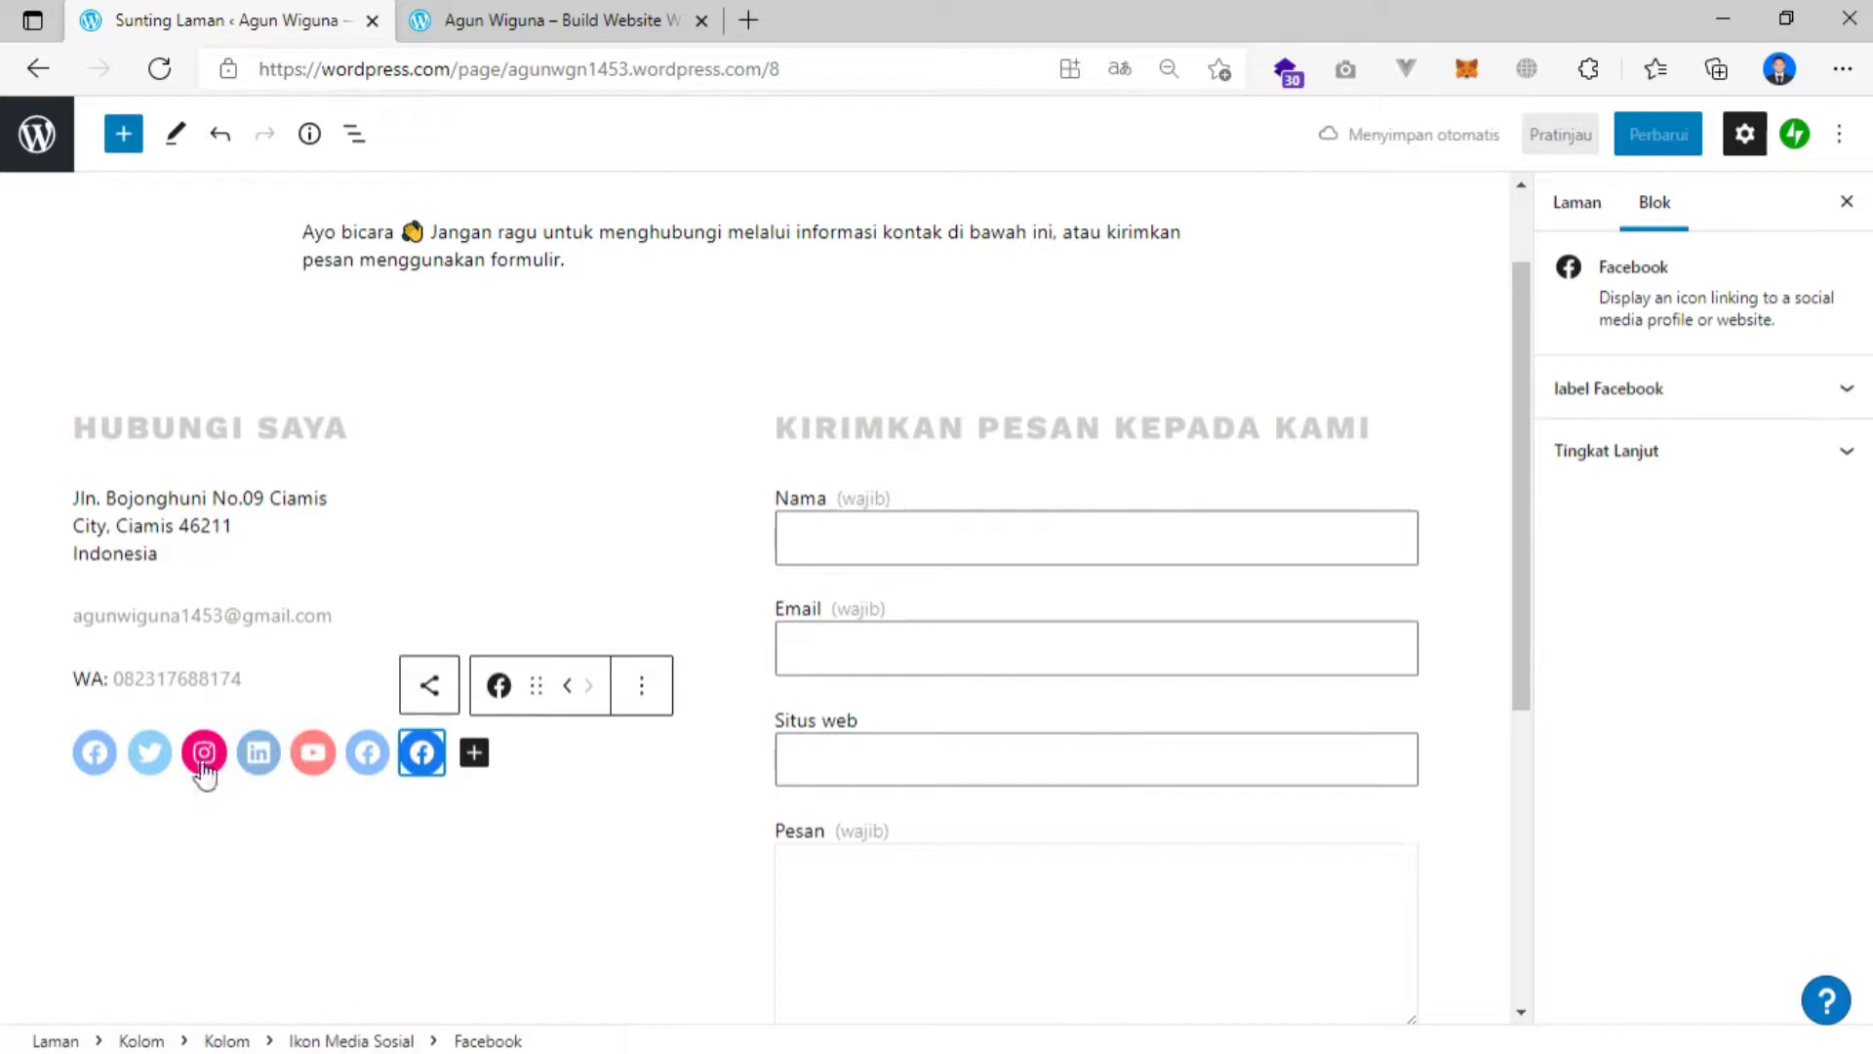
{"action": "left_click", "coordinate": [641, 686]}
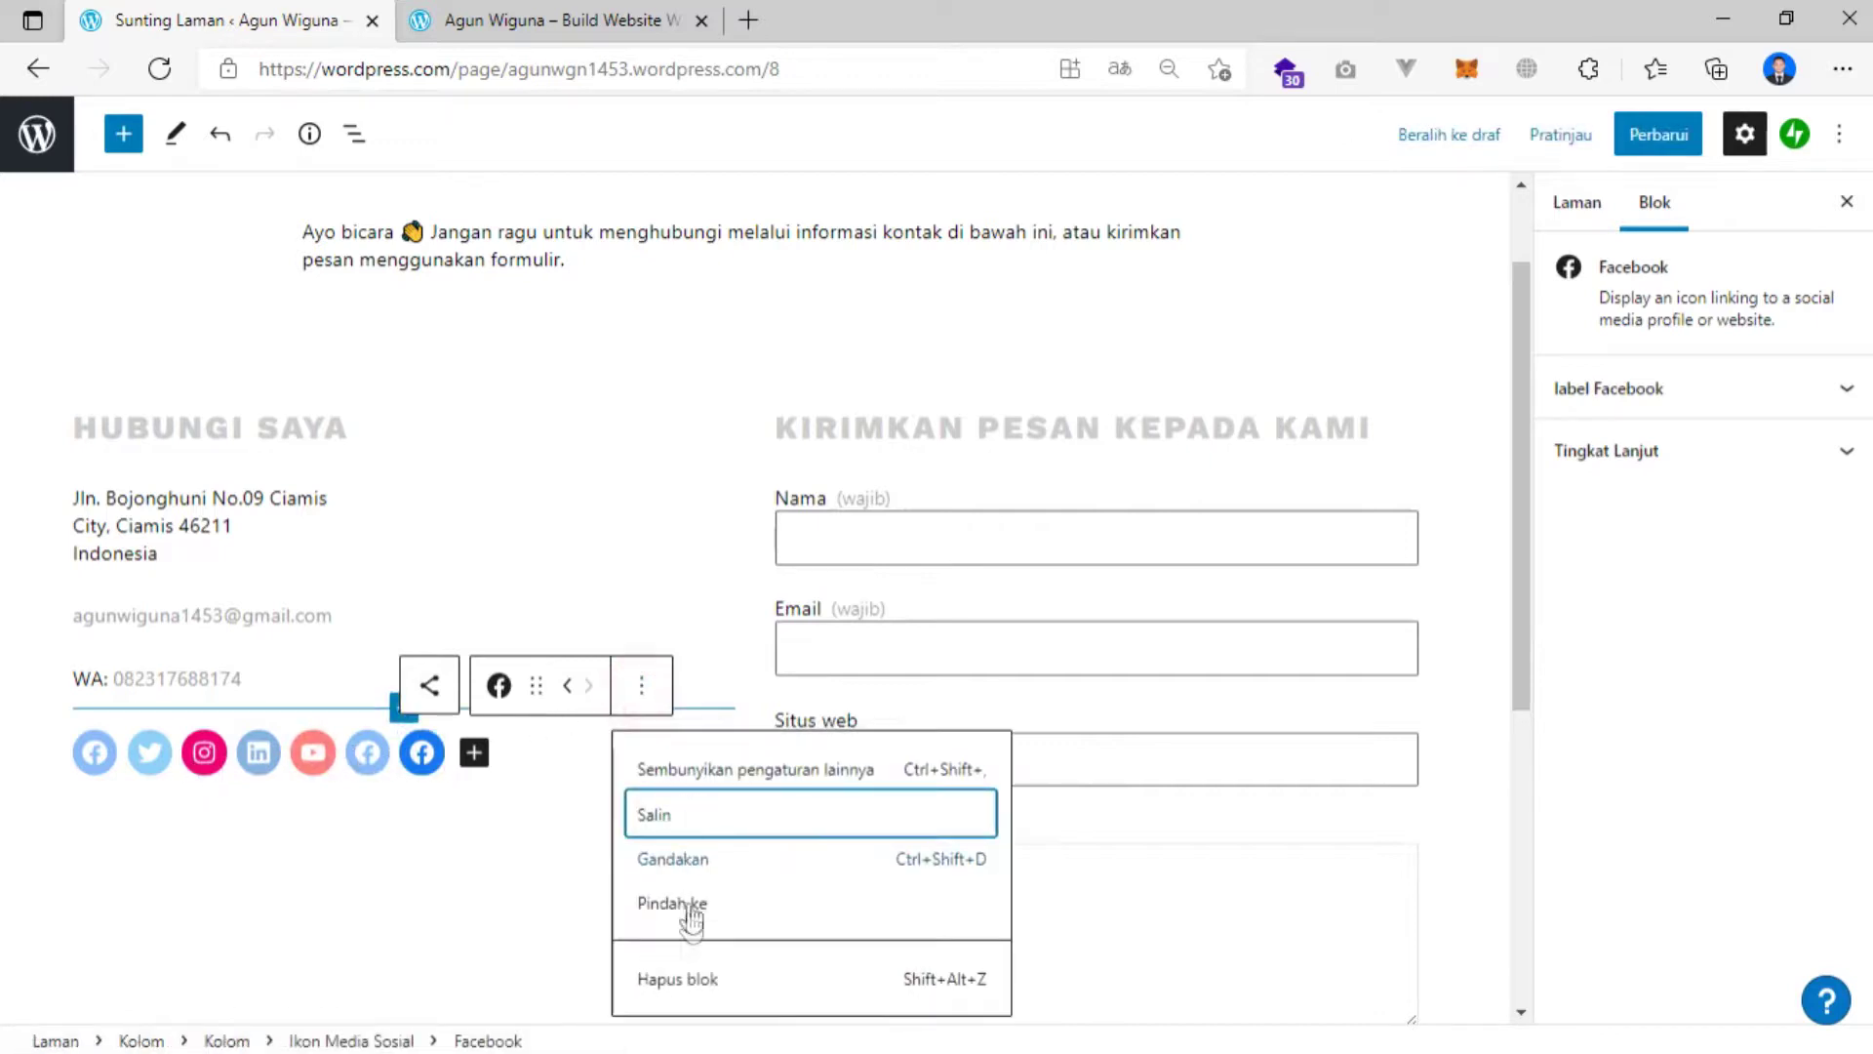
{"action": "left_click", "coordinate": [671, 979]}
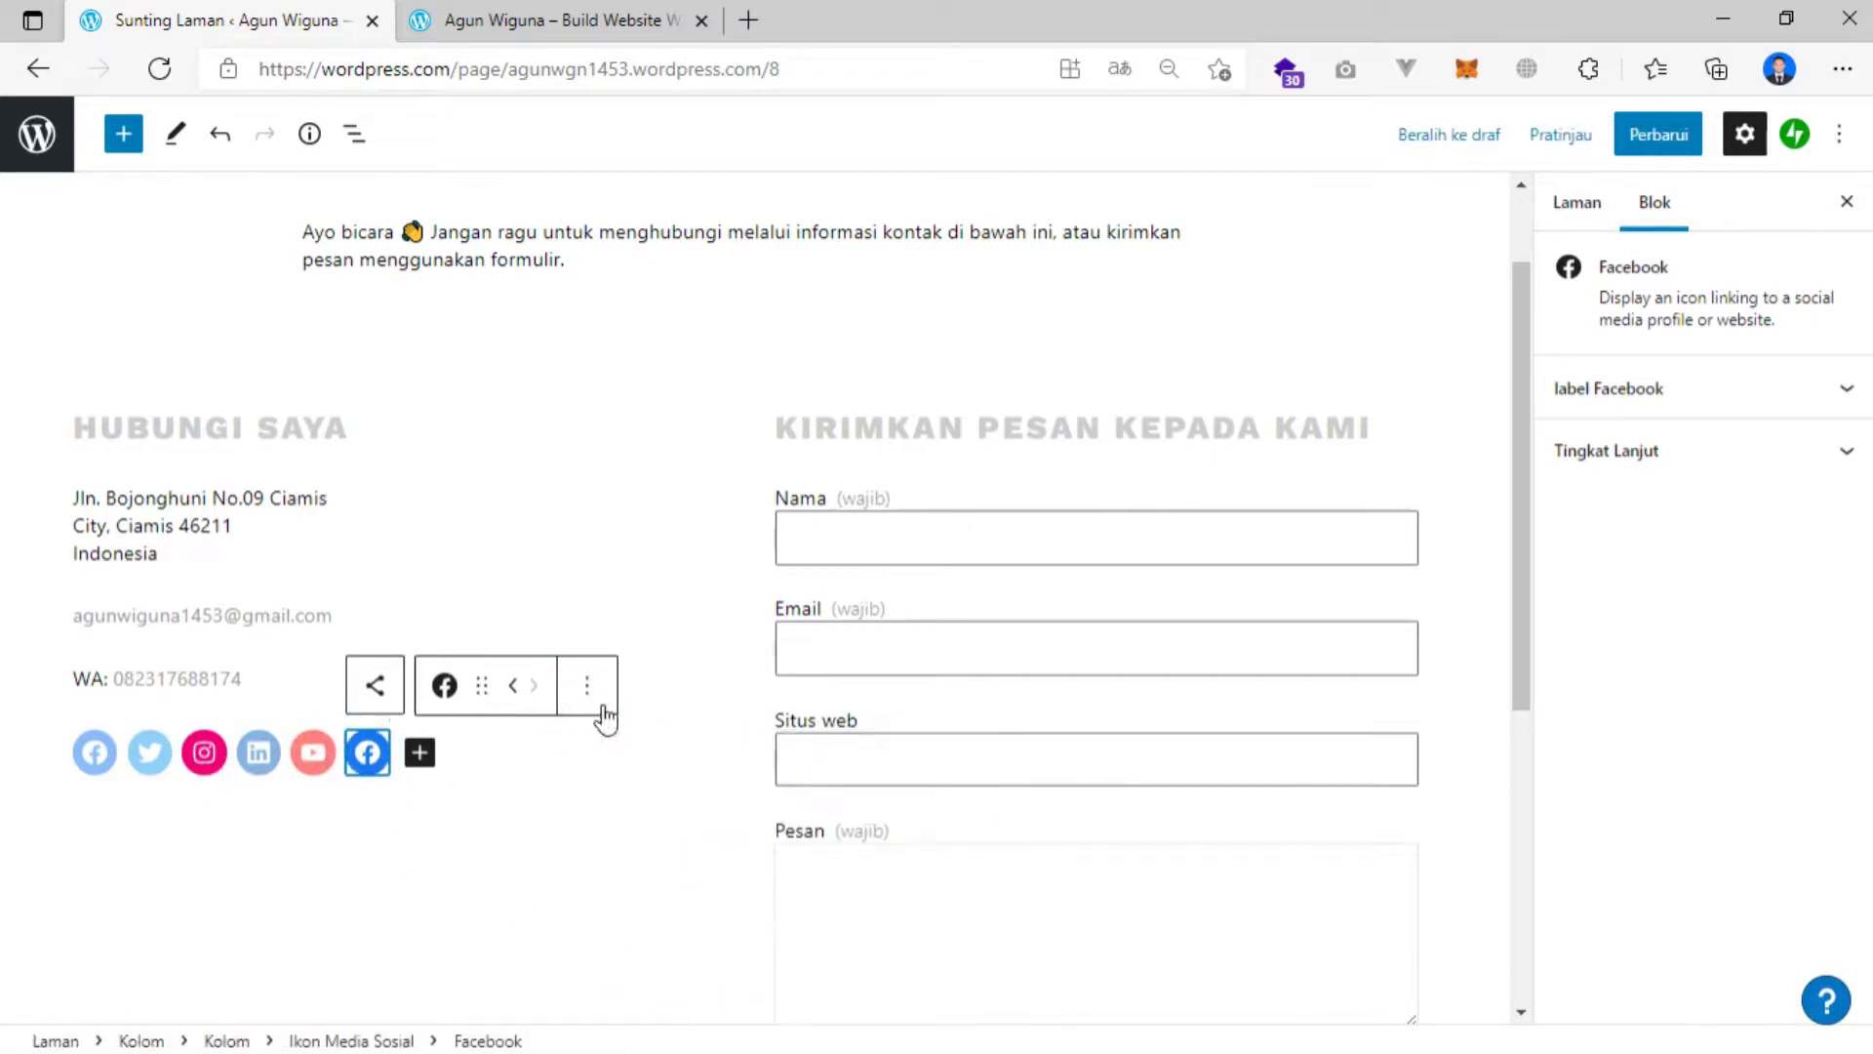
{"action": "left_click", "coordinate": [588, 688]}
{"action": "left_click", "coordinate": [625, 977]}
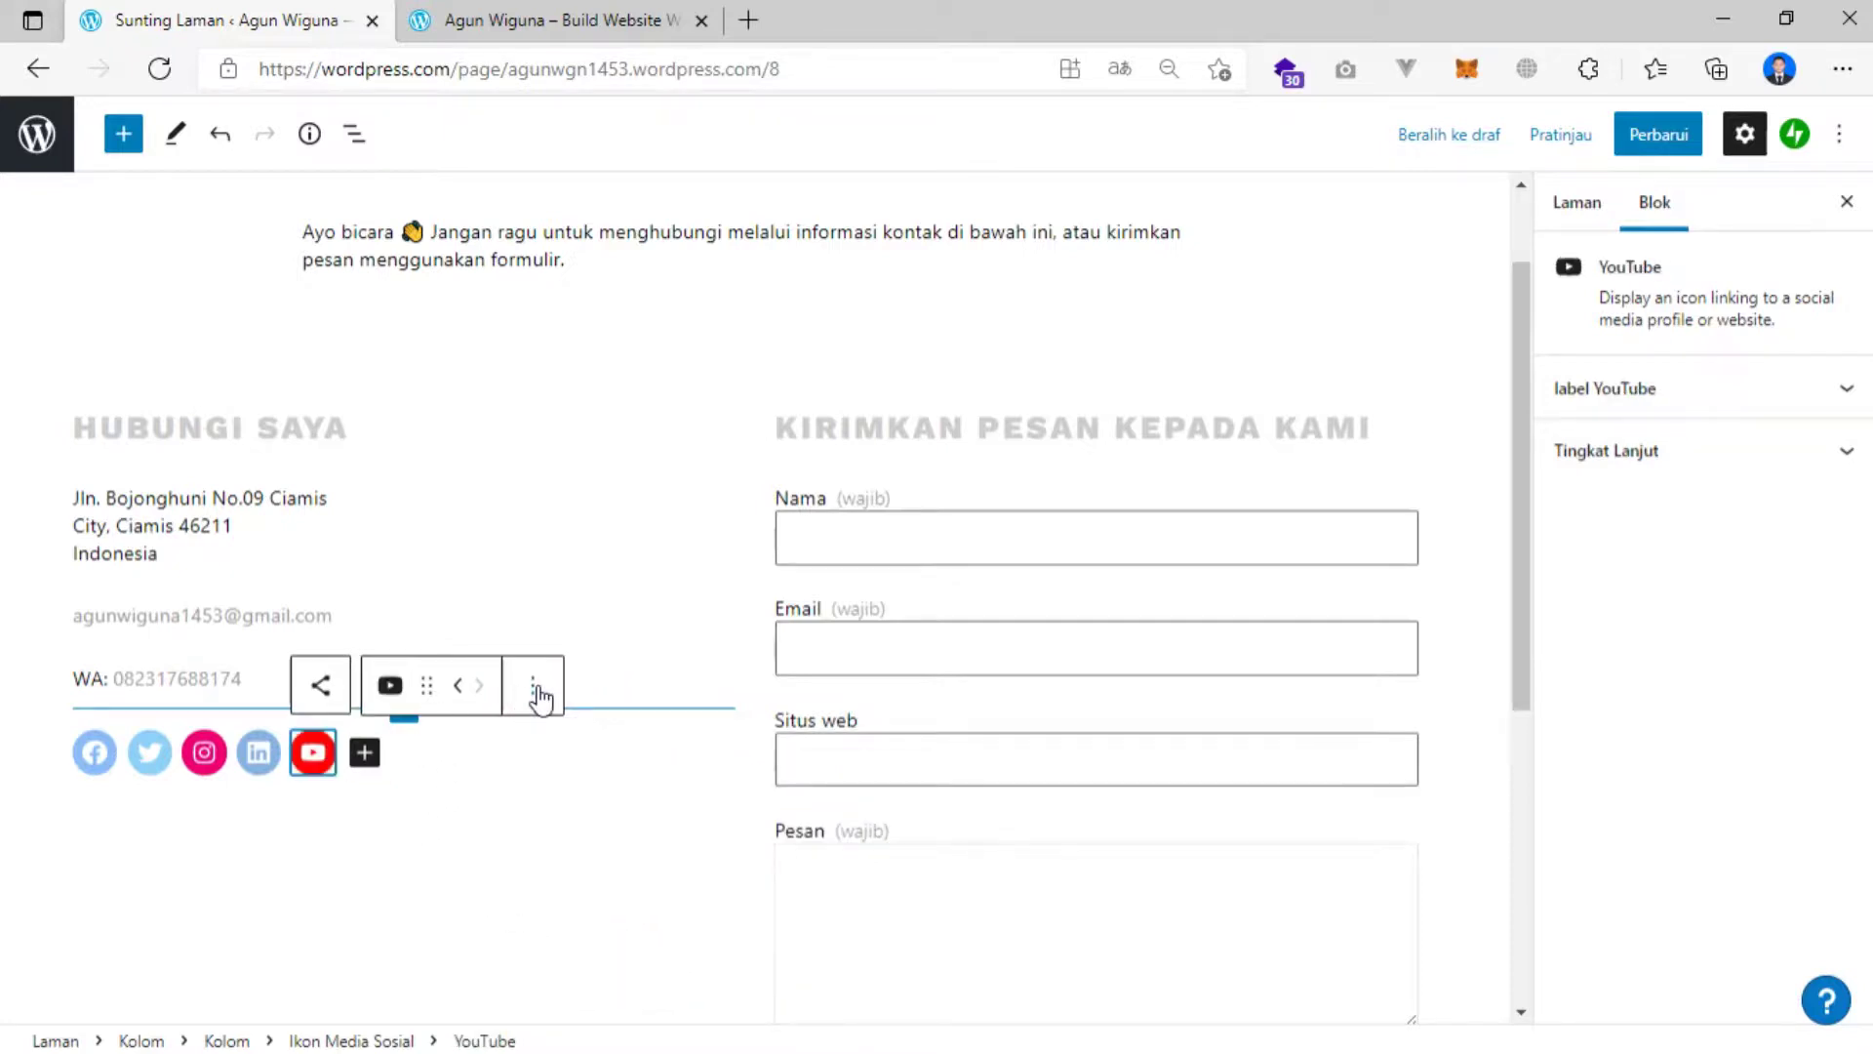
{"action": "left_click", "coordinate": [535, 692]}
{"action": "left_click", "coordinate": [308, 888]}
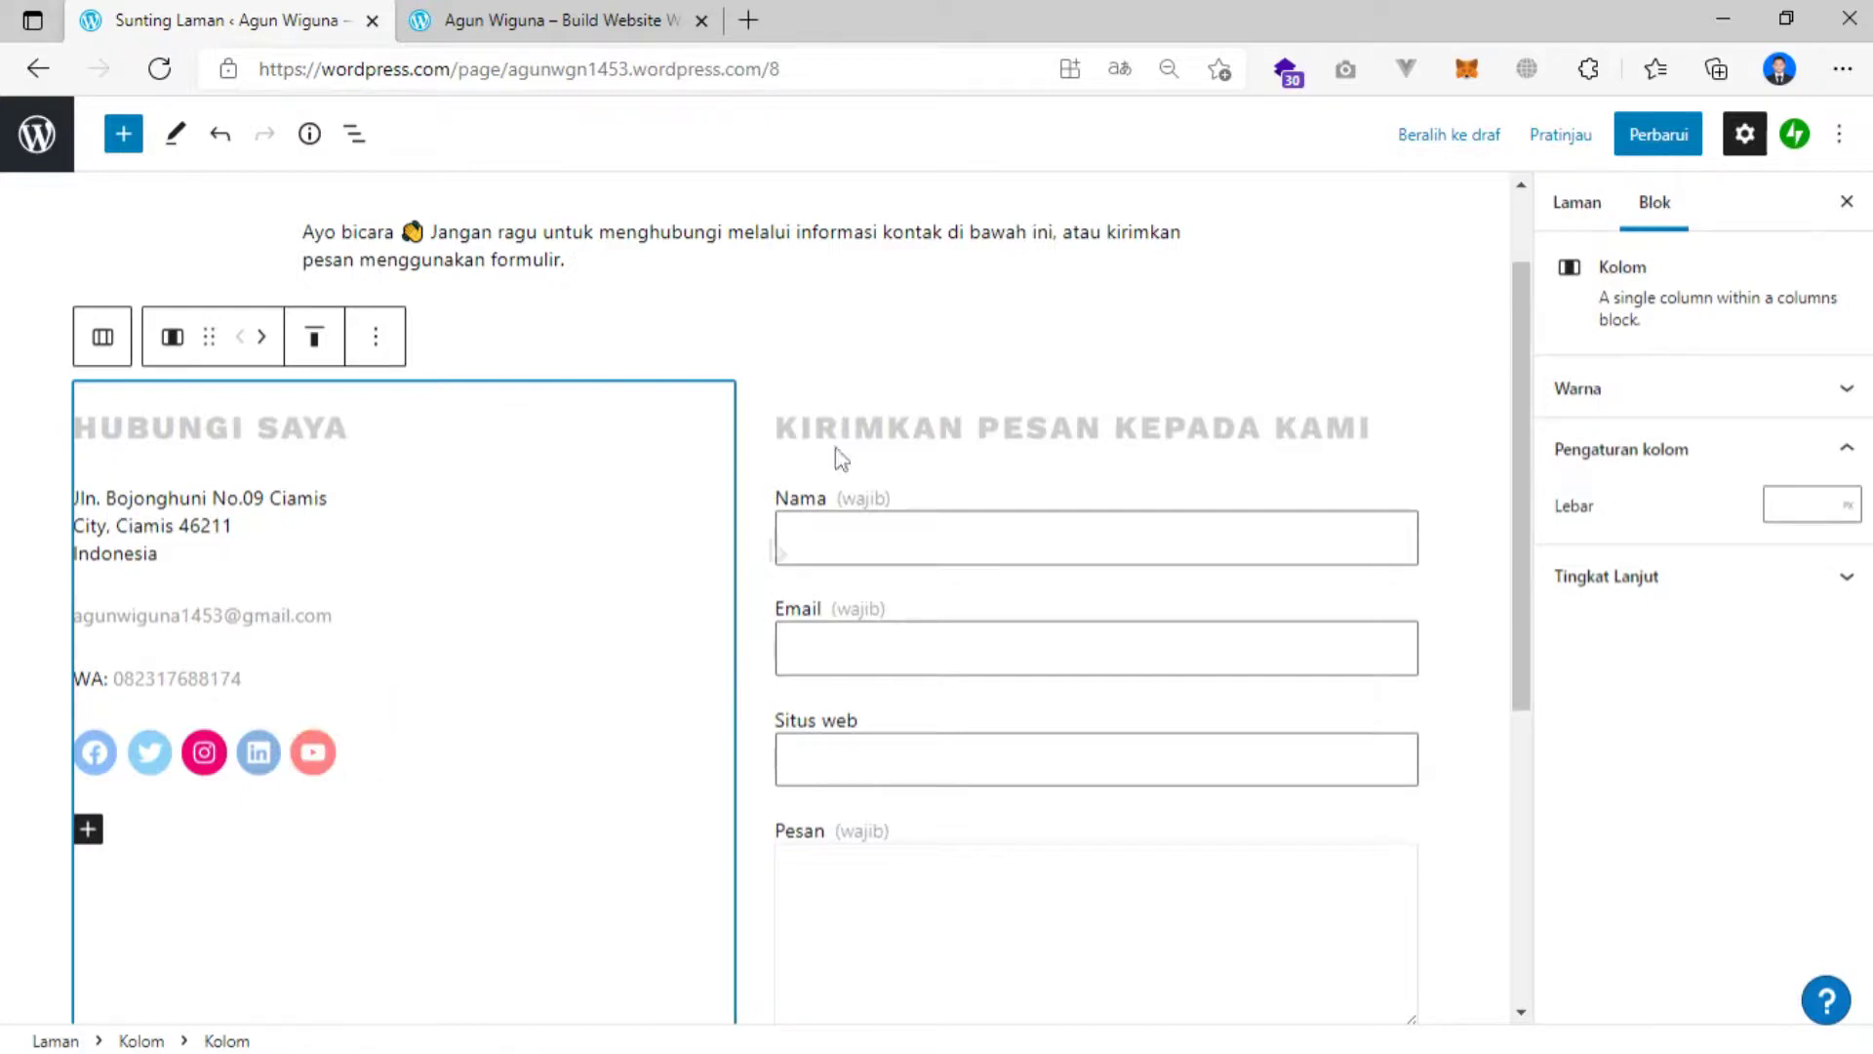
{"action": "left_click", "coordinate": [969, 427]}
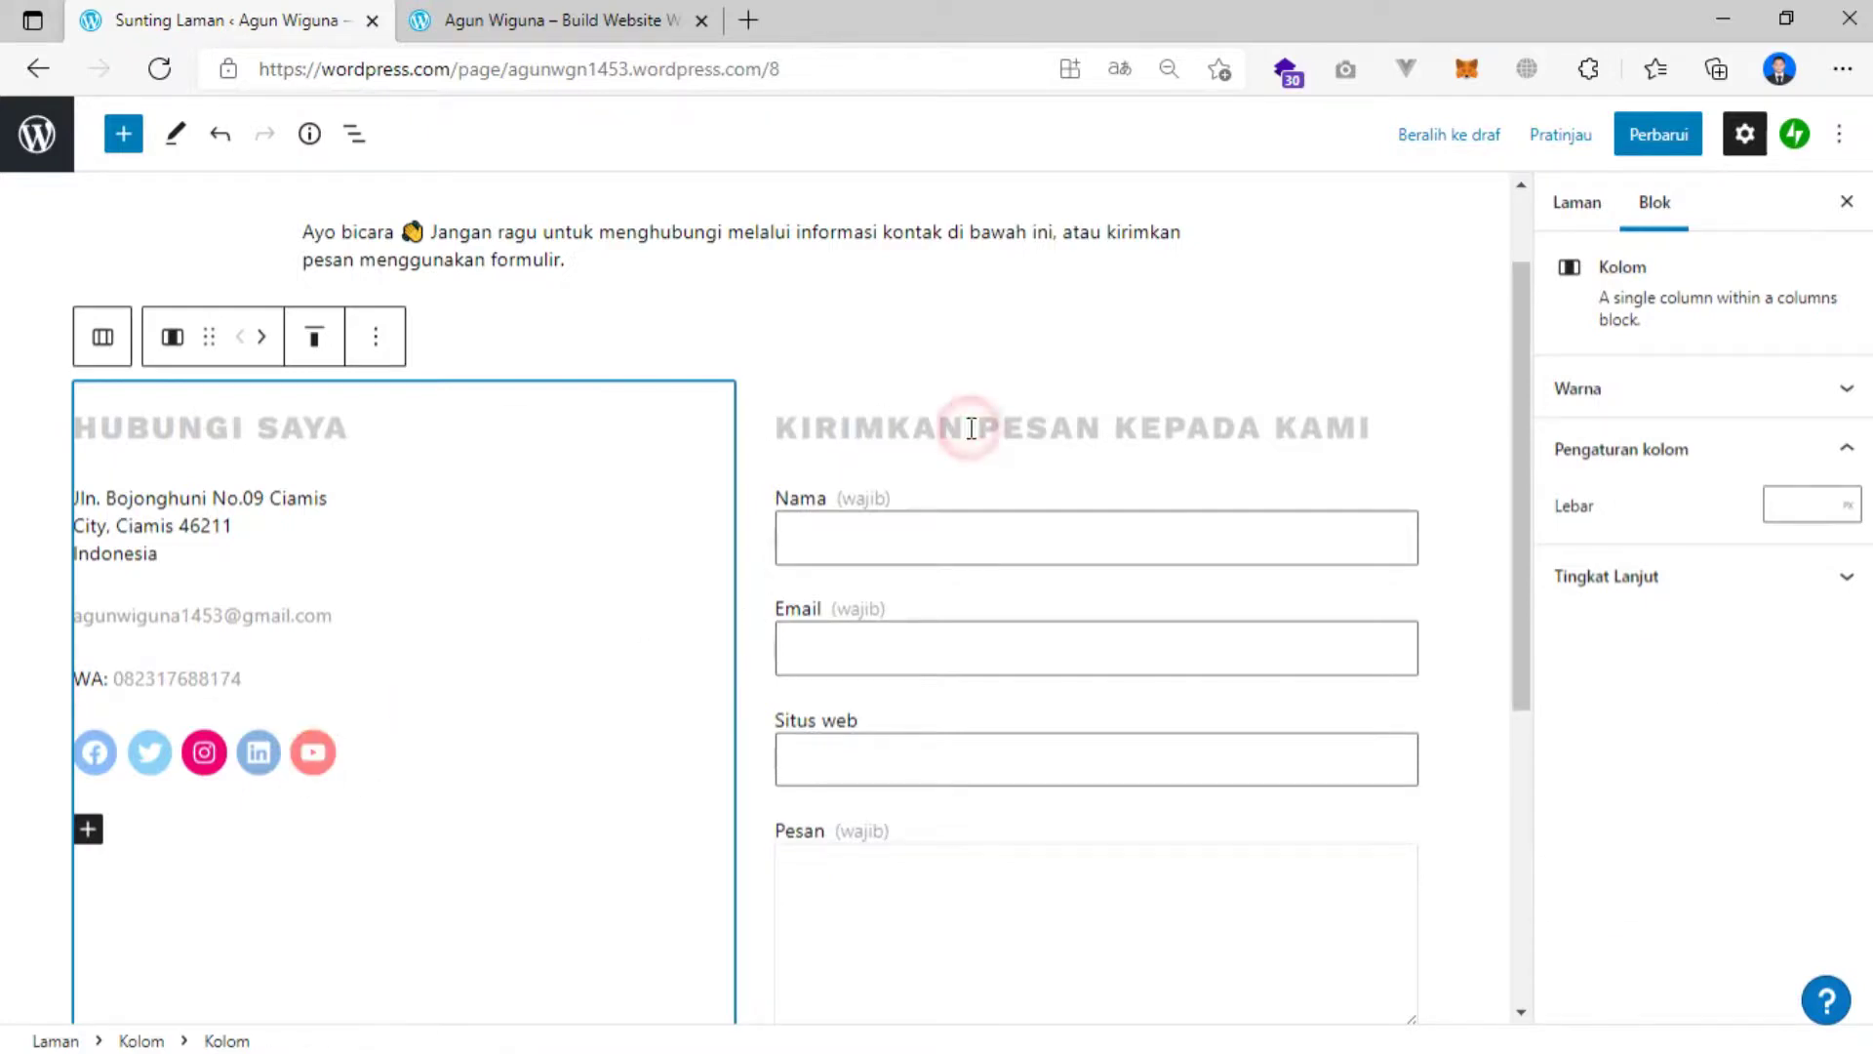
Delete 'KEPADA KAMI' from the form heading so it reads 'KIRIMKAN PESAN'.
{"action": "left_click", "coordinate": [1124, 427]}
{"action": "left_click_drag", "start_coordinate": [1120, 431], "coordinate": [1373, 421]}
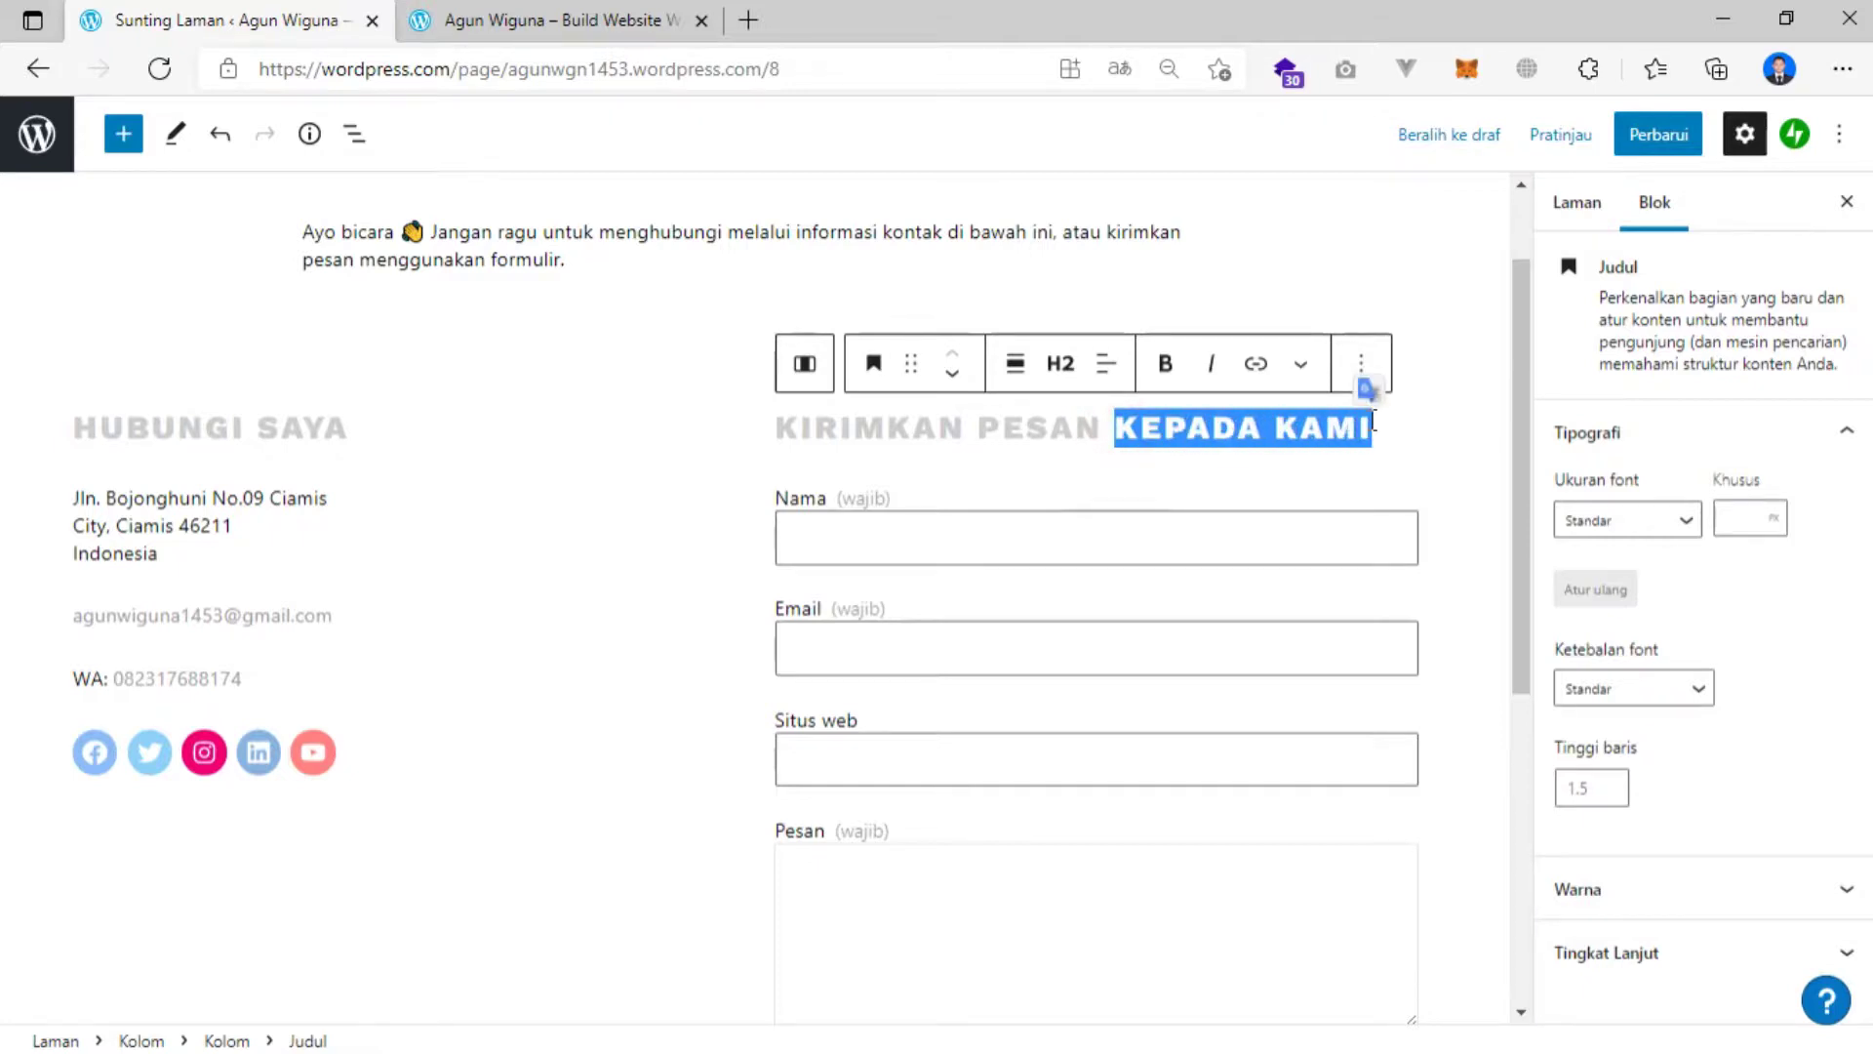
{"action": "key", "text": "BackSpace"}
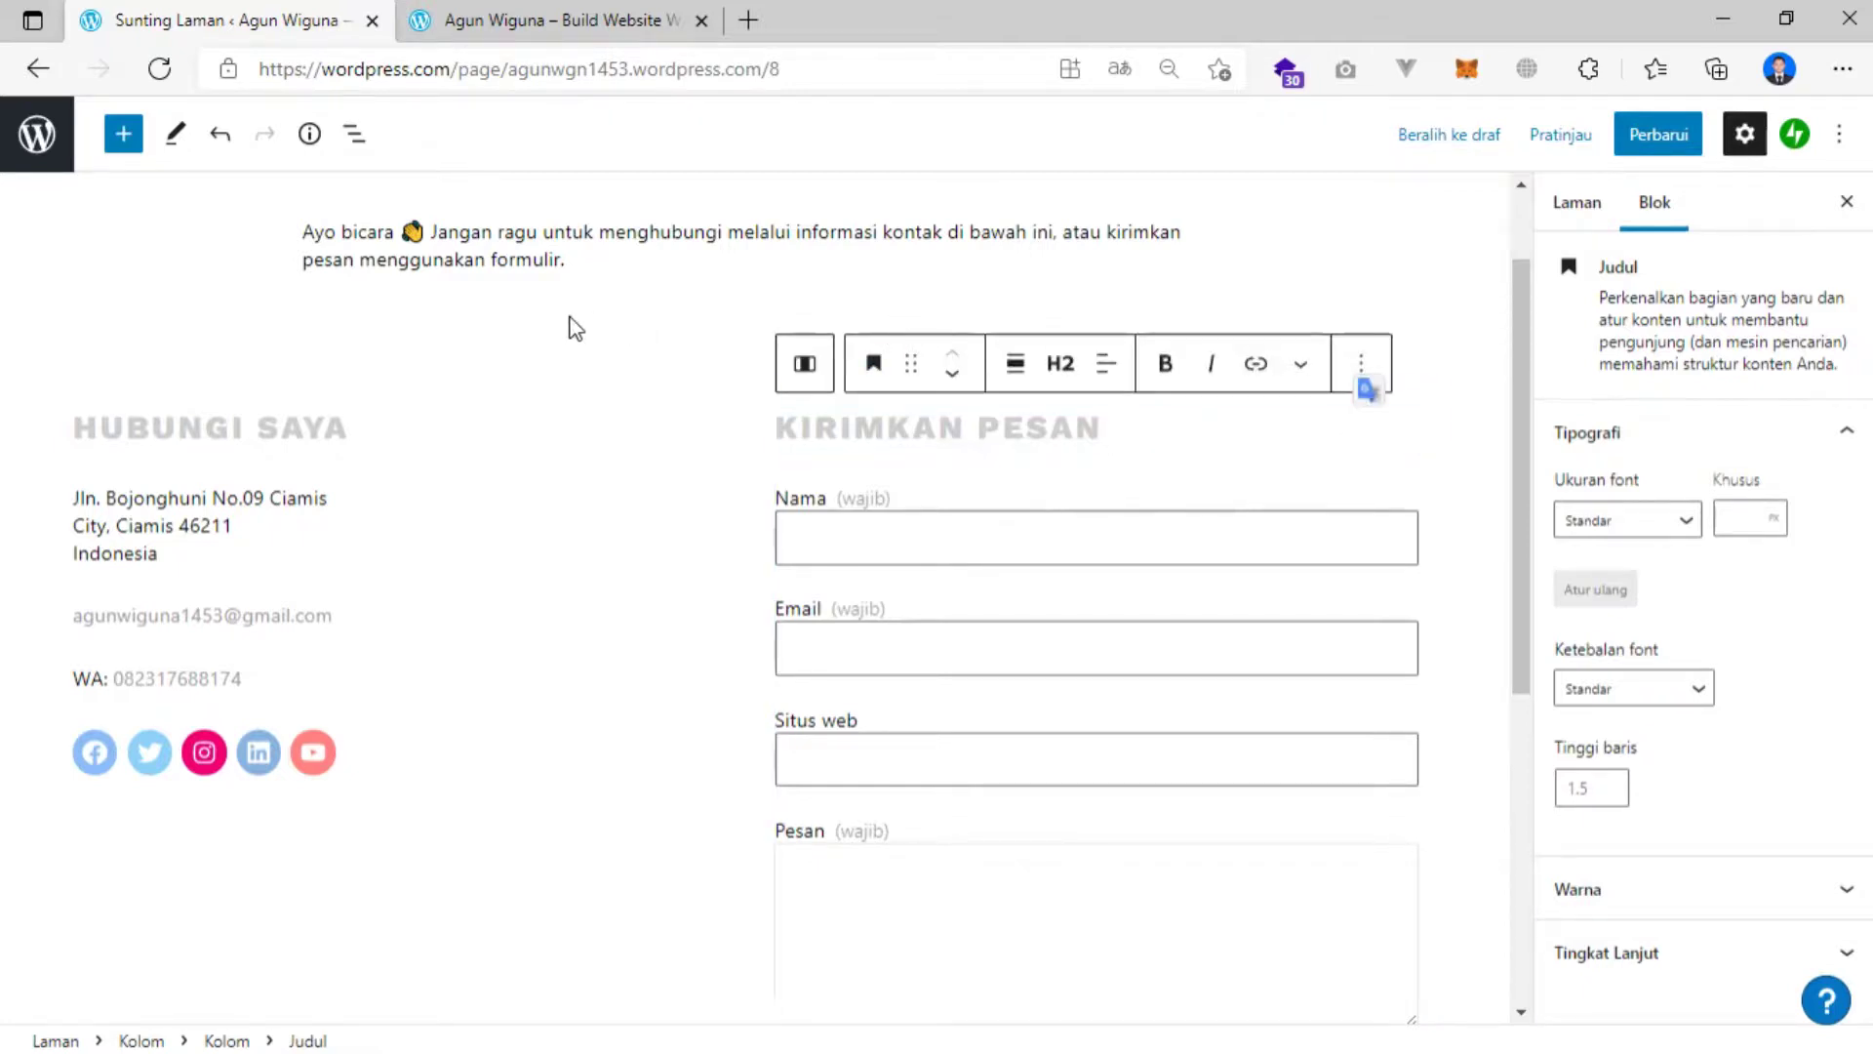
{"action": "scroll", "coordinate": [576, 324], "scroll_direction": "up", "scroll_amount": 2}
{"action": "scroll", "coordinate": [583, 325], "scroll_direction": "down", "scroll_amount": 10}
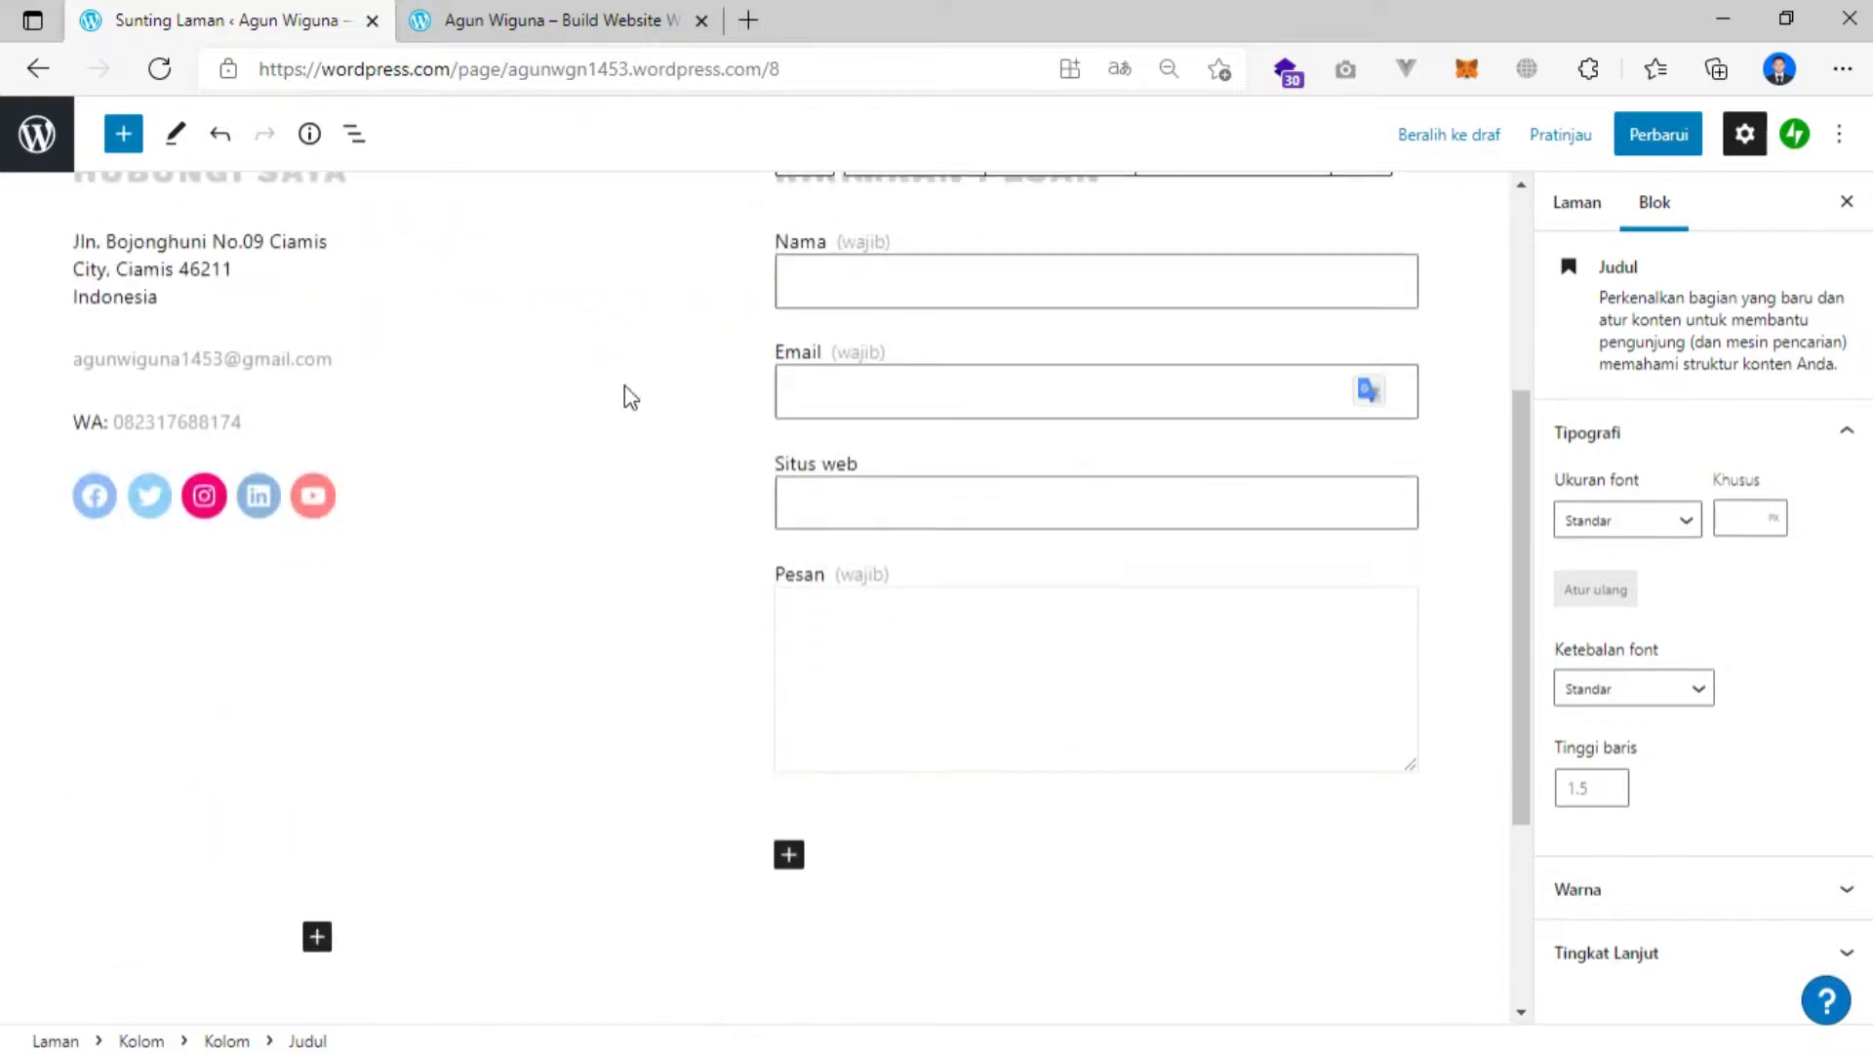
{"action": "scroll", "coordinate": [614, 430], "scroll_direction": "up", "scroll_amount": 8}
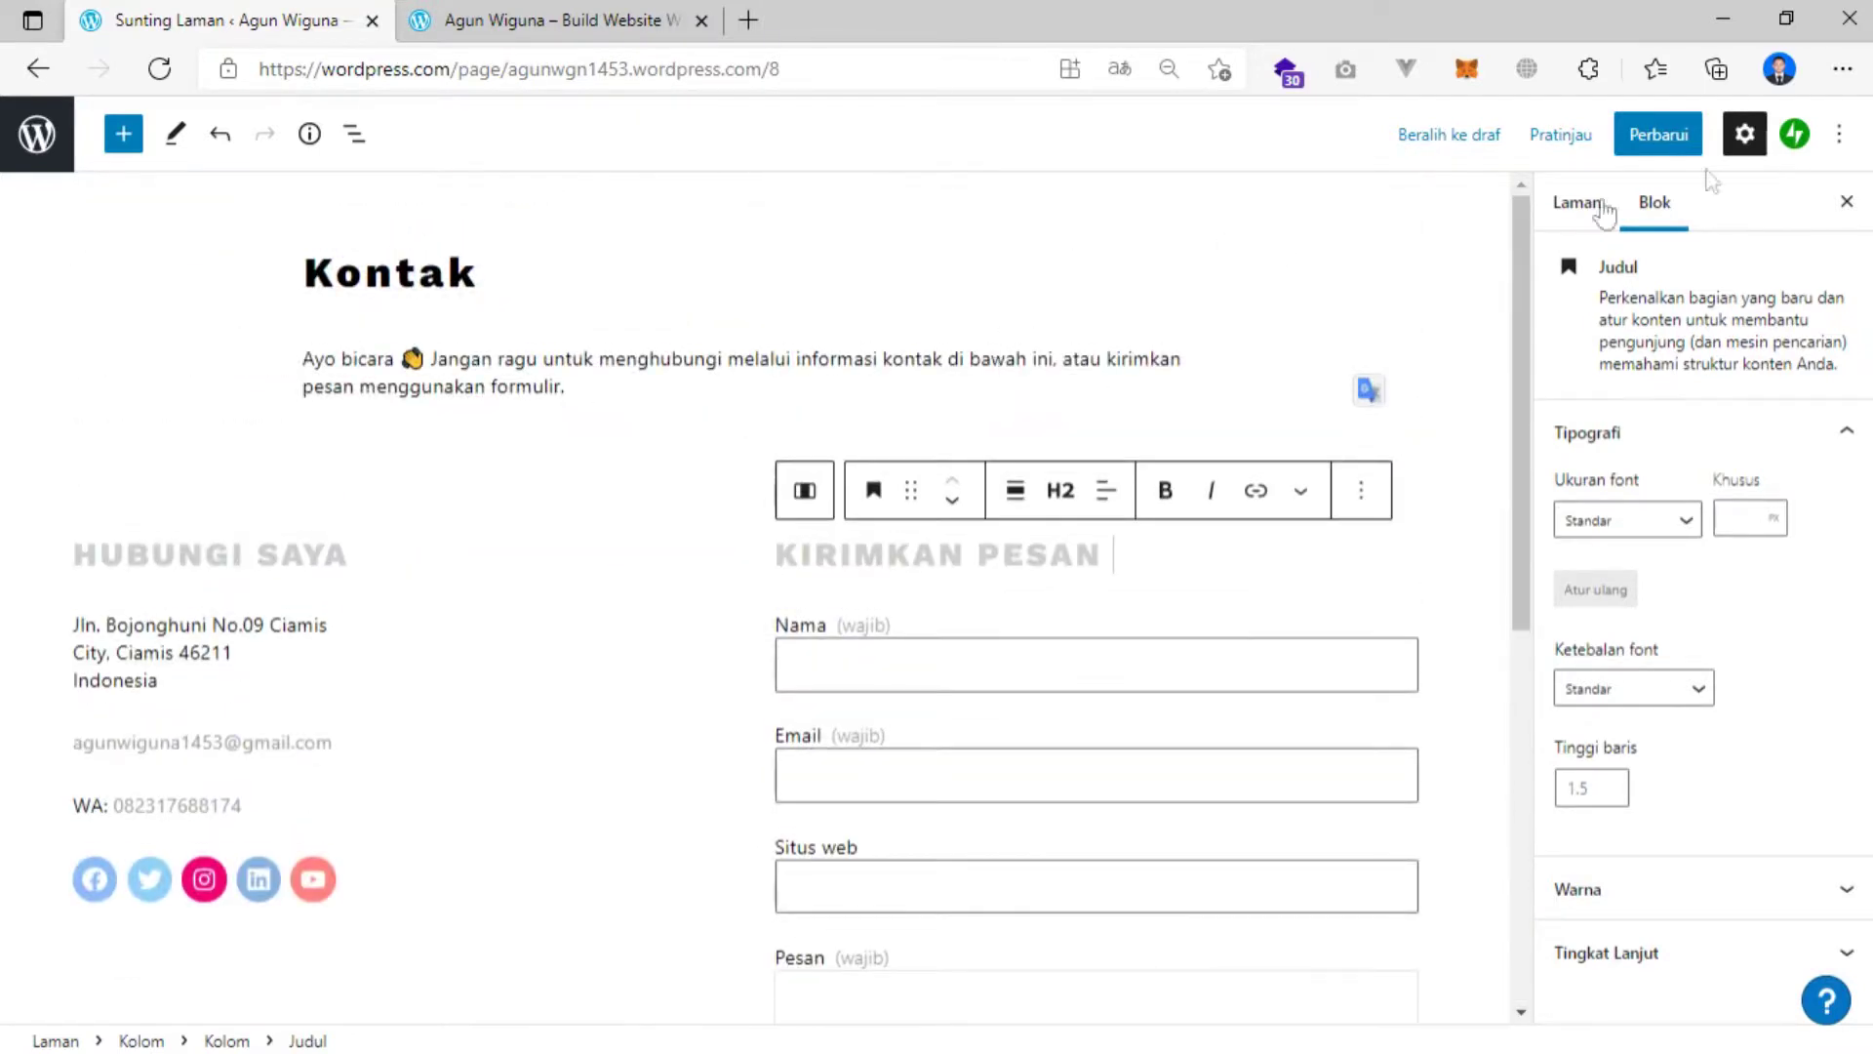
Save the Kontak page with Perbarui and reload the live site tab.
{"action": "left_click", "coordinate": [1672, 142]}
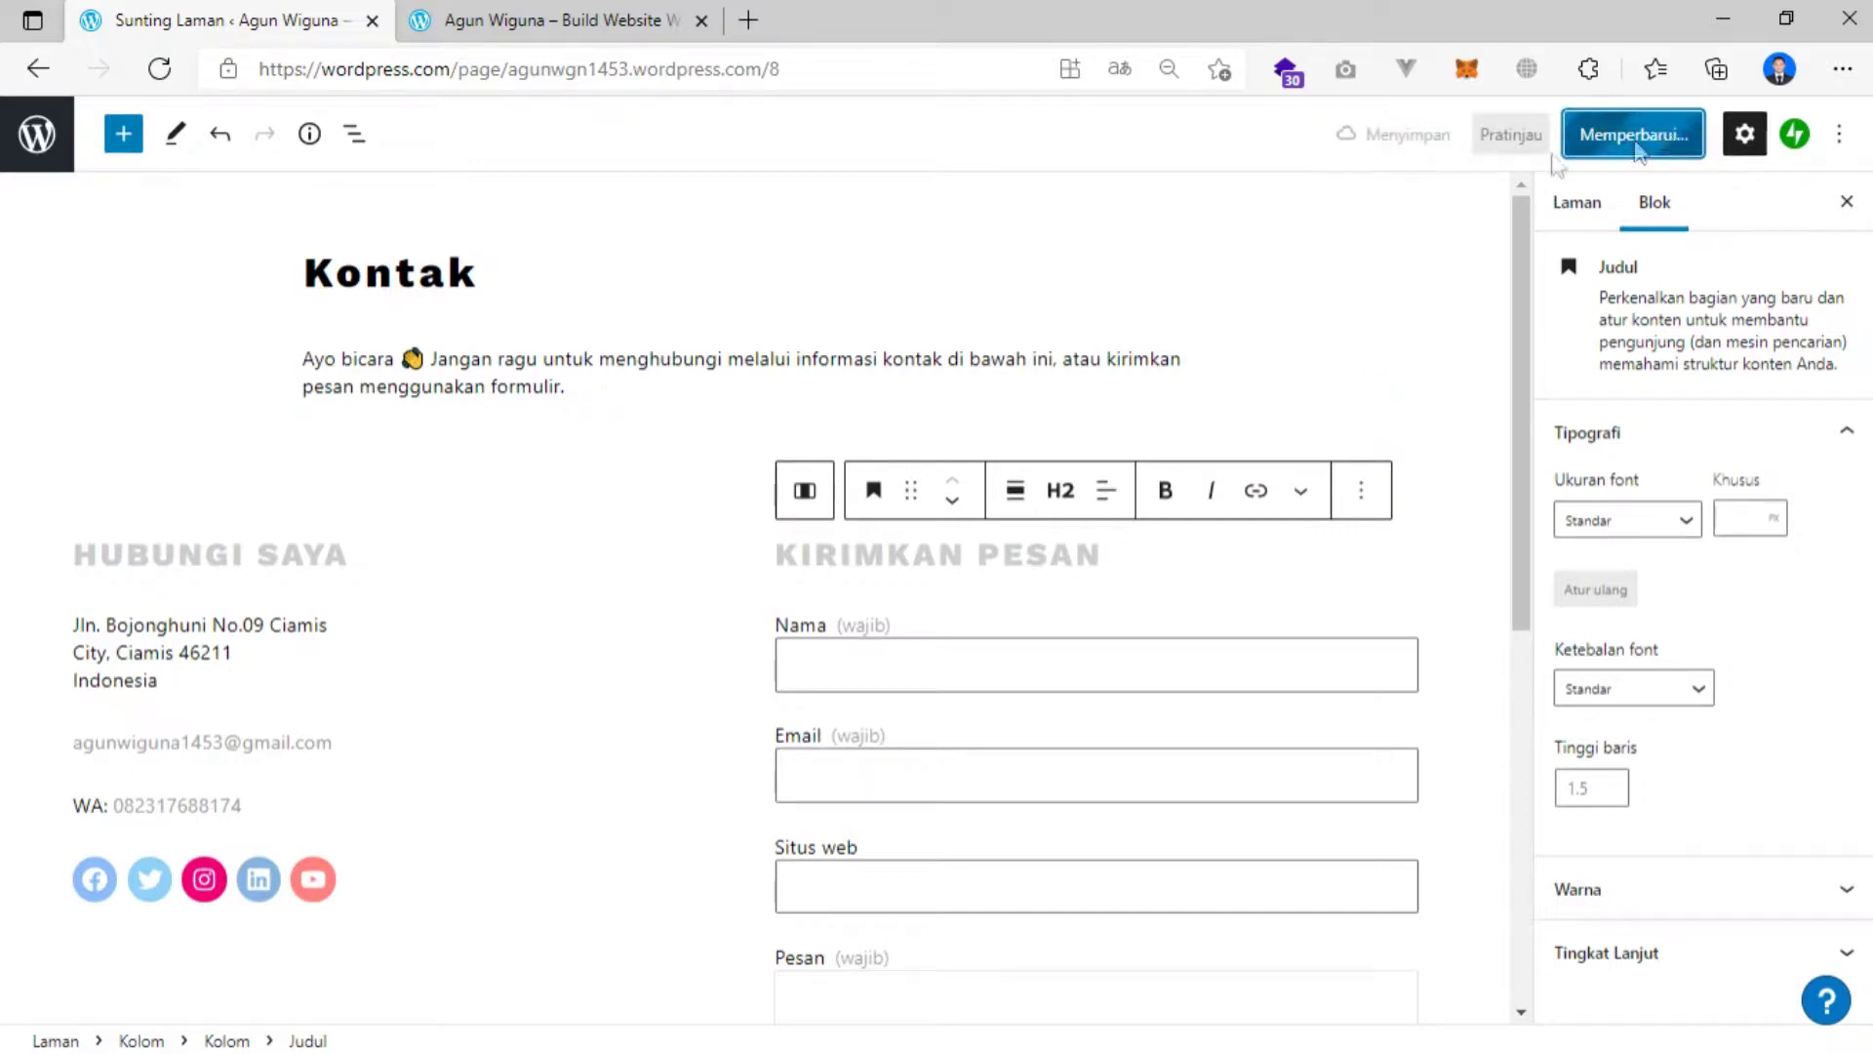
{"action": "key", "text": "ctrl+Tab"}
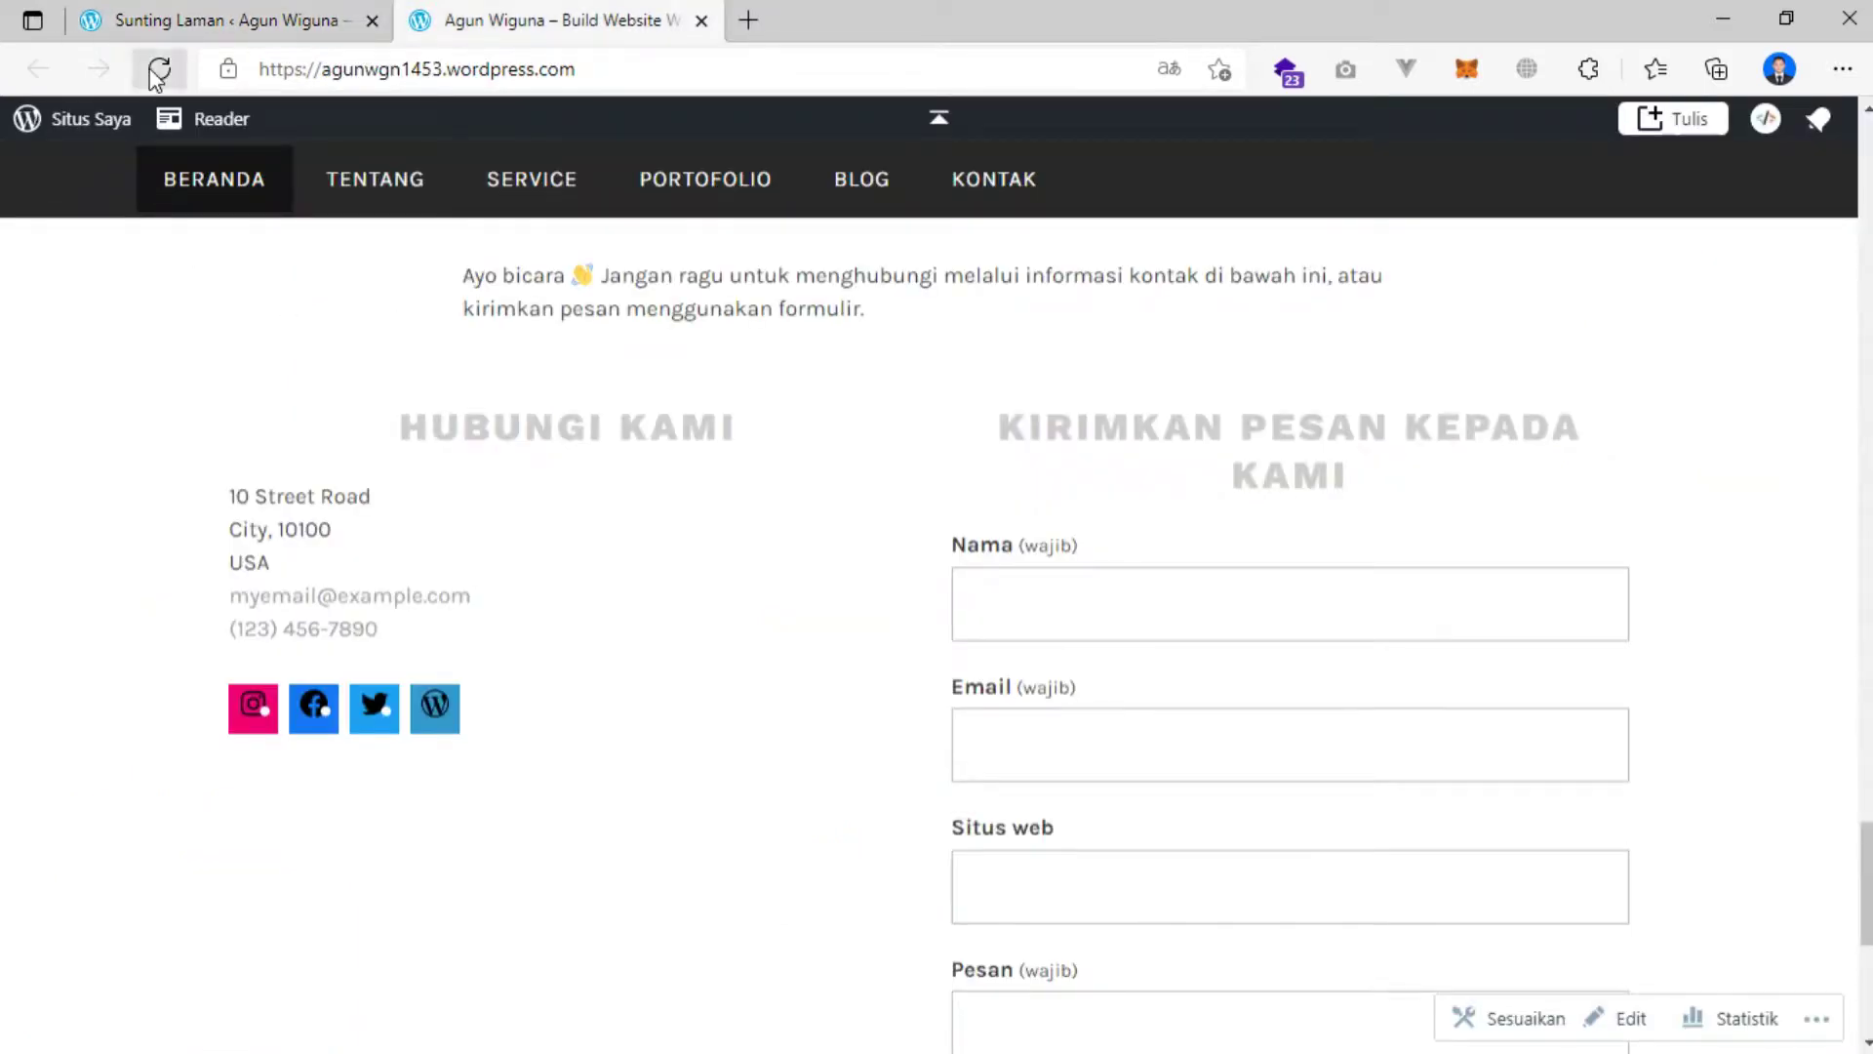
{"action": "left_click", "coordinate": [157, 70]}
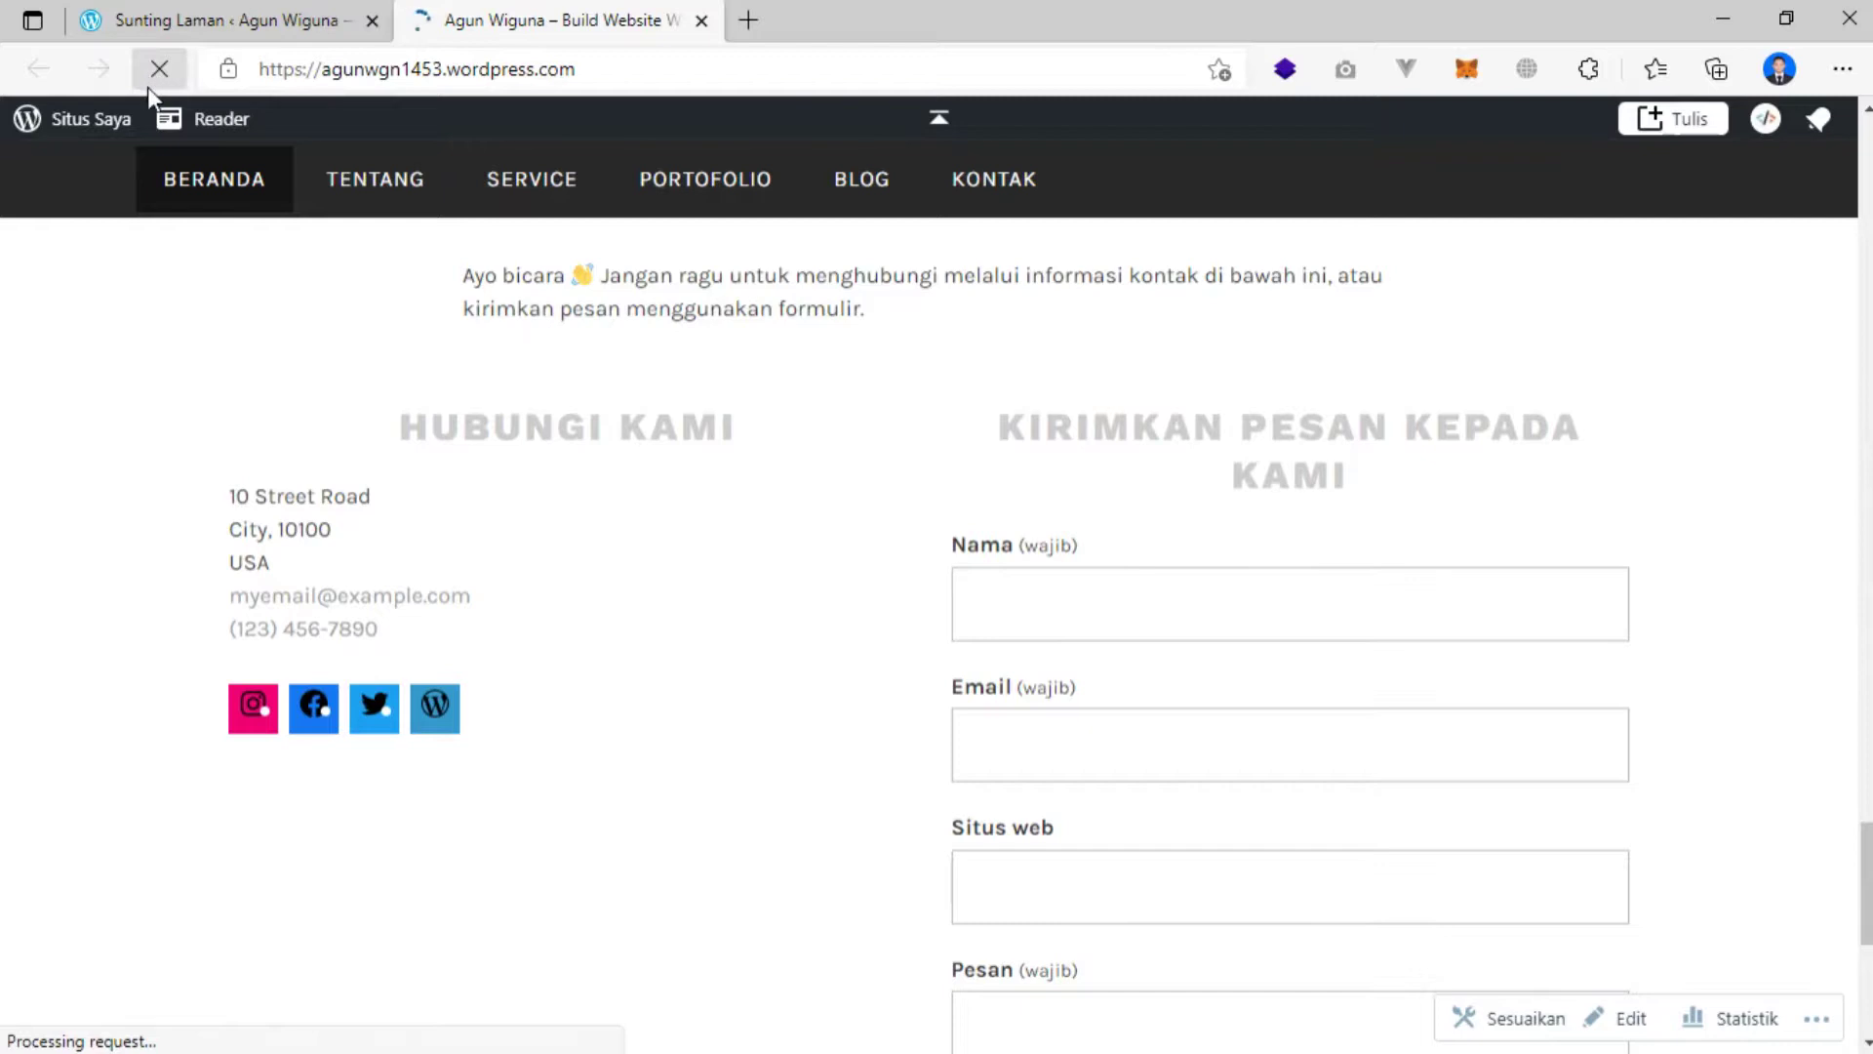
{"action": "scroll", "coordinate": [524, 522], "scroll_direction": "up", "scroll_amount": 15}
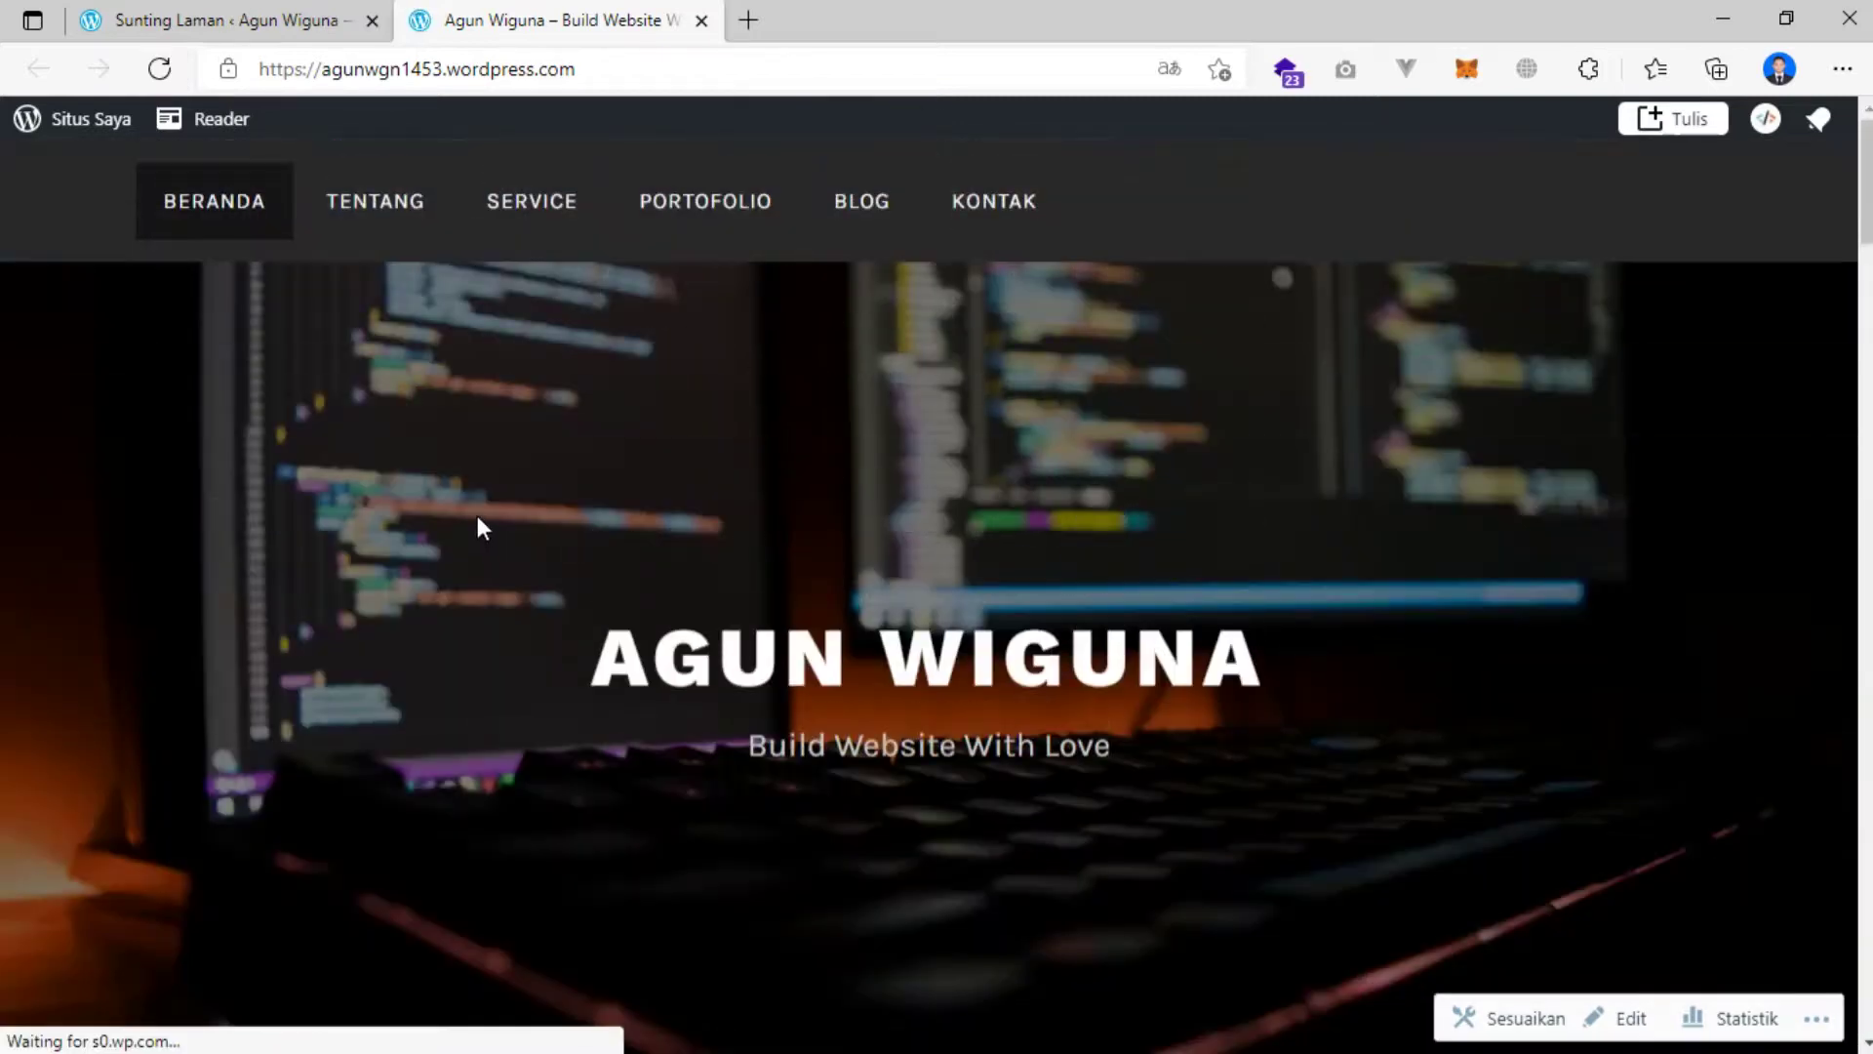
{"action": "scroll", "coordinate": [455, 524], "scroll_direction": "down", "scroll_amount": 8}
{"action": "scroll", "coordinate": [455, 532], "scroll_direction": "down", "scroll_amount": 7}
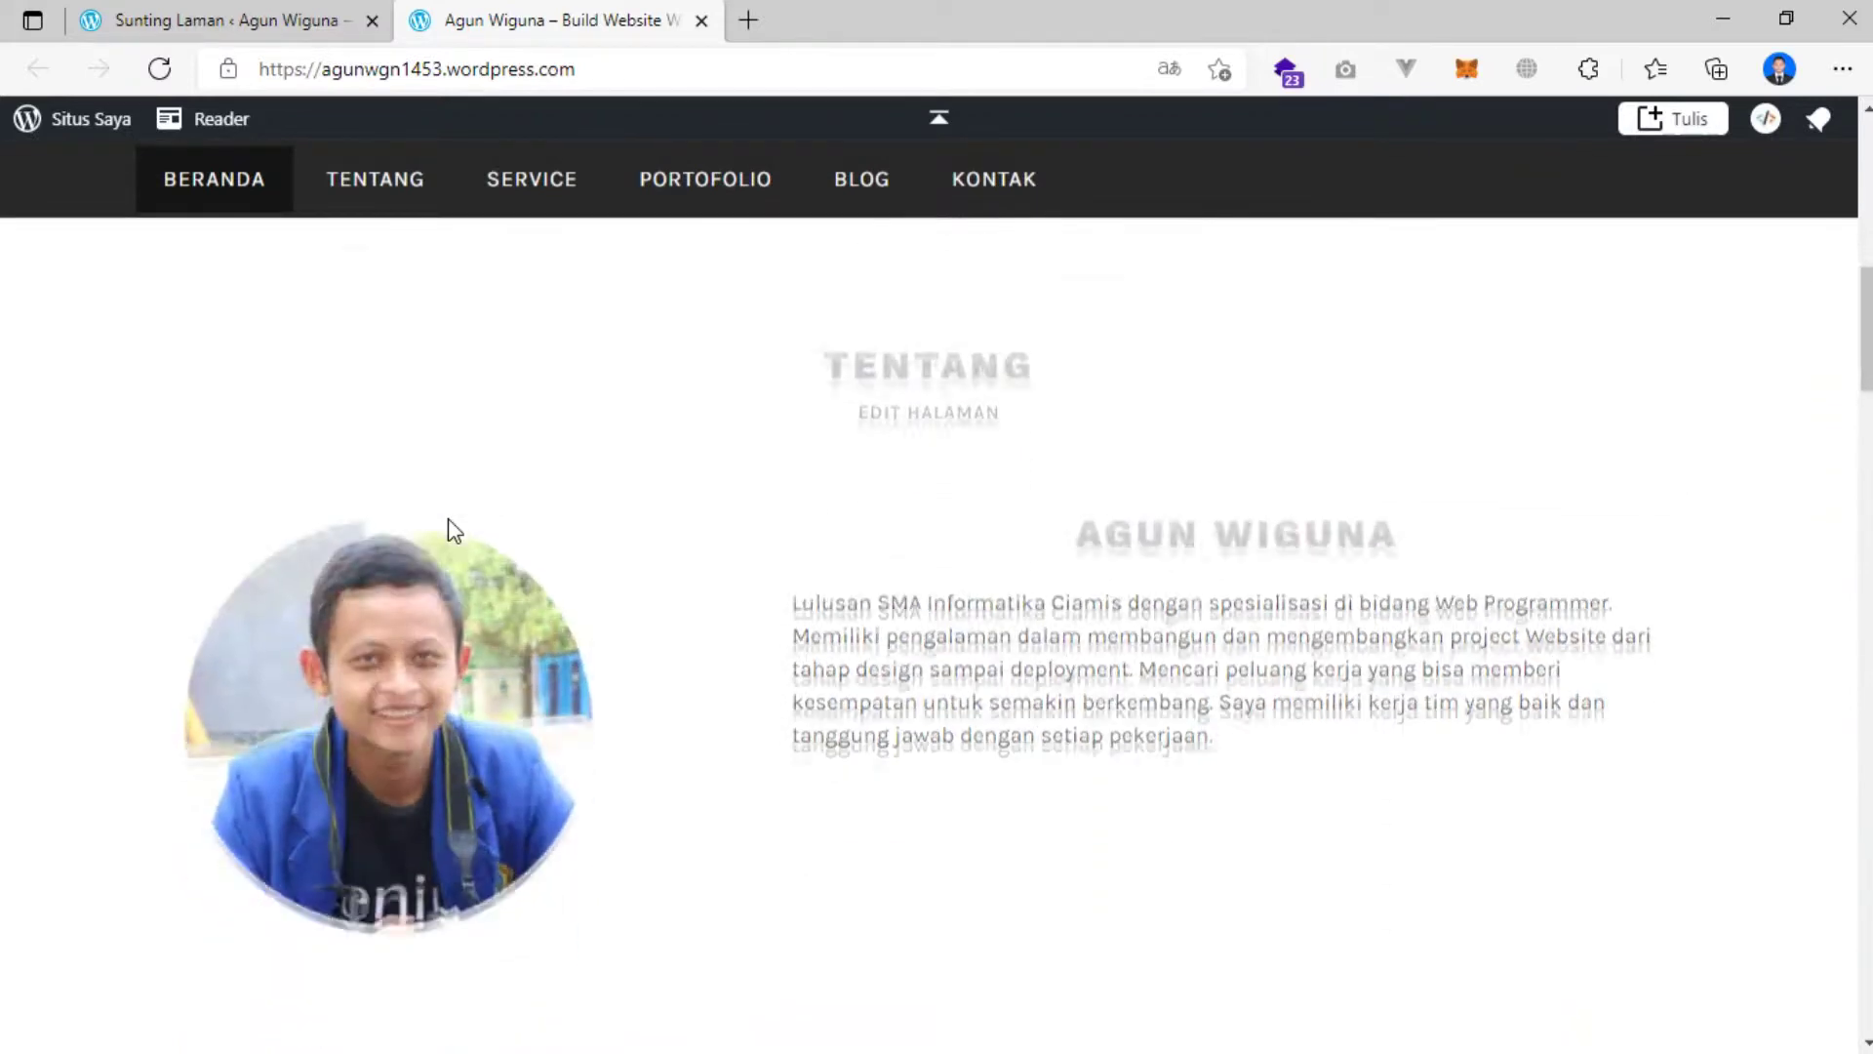
{"action": "scroll", "coordinate": [588, 535], "scroll_direction": "down", "scroll_amount": 7}
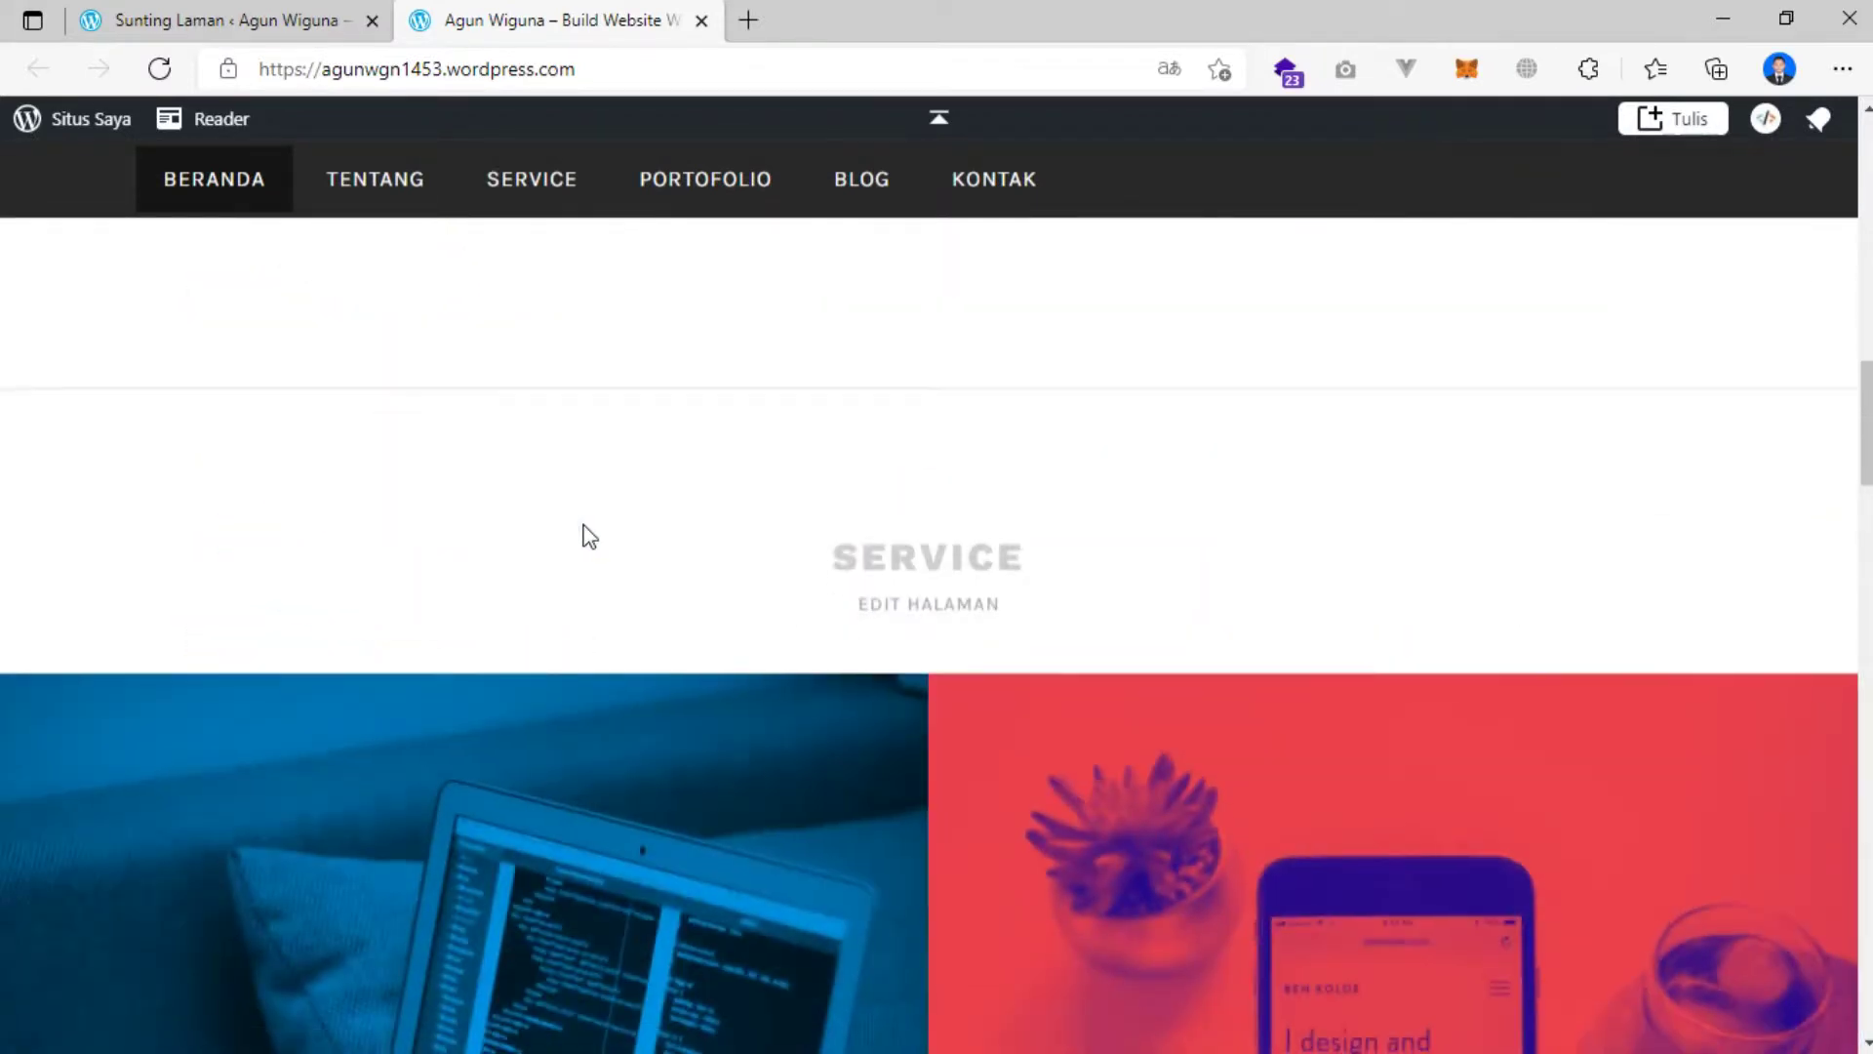
{"action": "scroll", "coordinate": [590, 534], "scroll_direction": "down", "scroll_amount": 8}
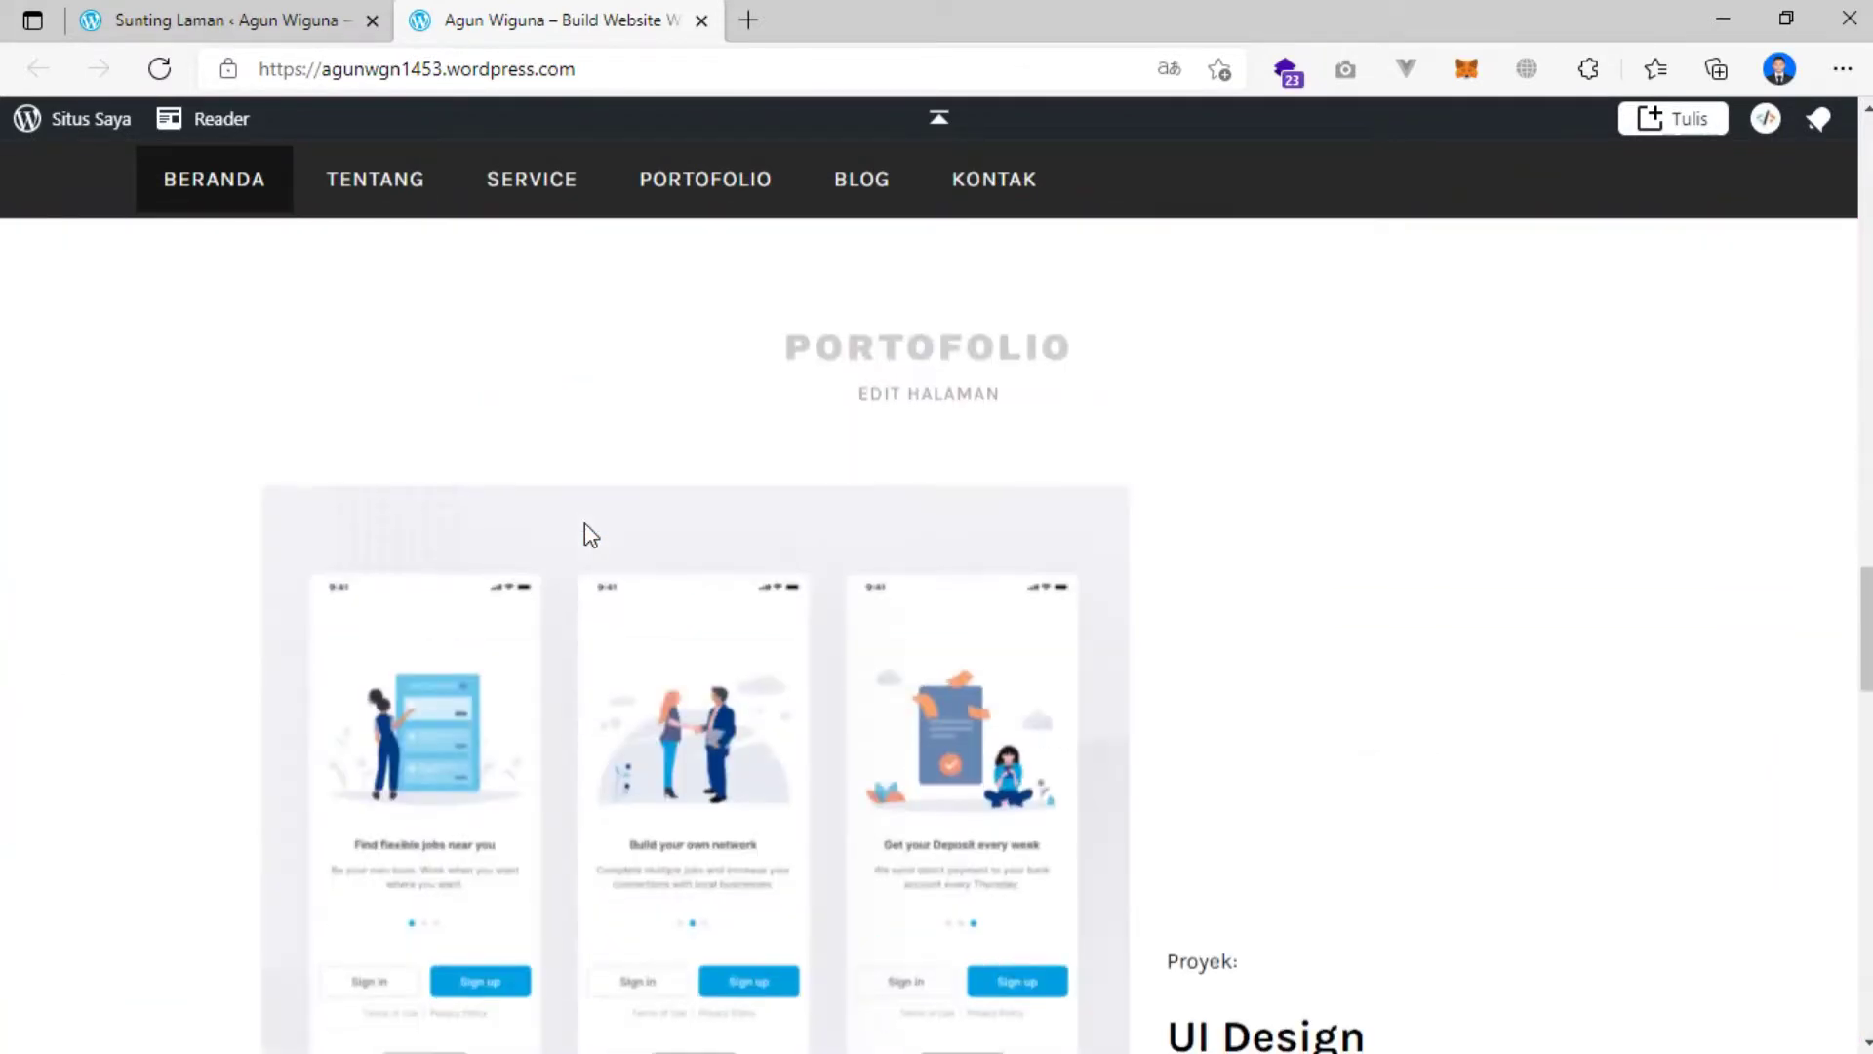
{"action": "scroll", "coordinate": [590, 533], "scroll_direction": "down", "scroll_amount": 3}
{"action": "scroll", "coordinate": [591, 534], "scroll_direction": "up", "scroll_amount": 3}
{"action": "scroll", "coordinate": [590, 534], "scroll_direction": "down", "scroll_amount": 6}
{"action": "scroll", "coordinate": [585, 533], "scroll_direction": "down", "scroll_amount": 3}
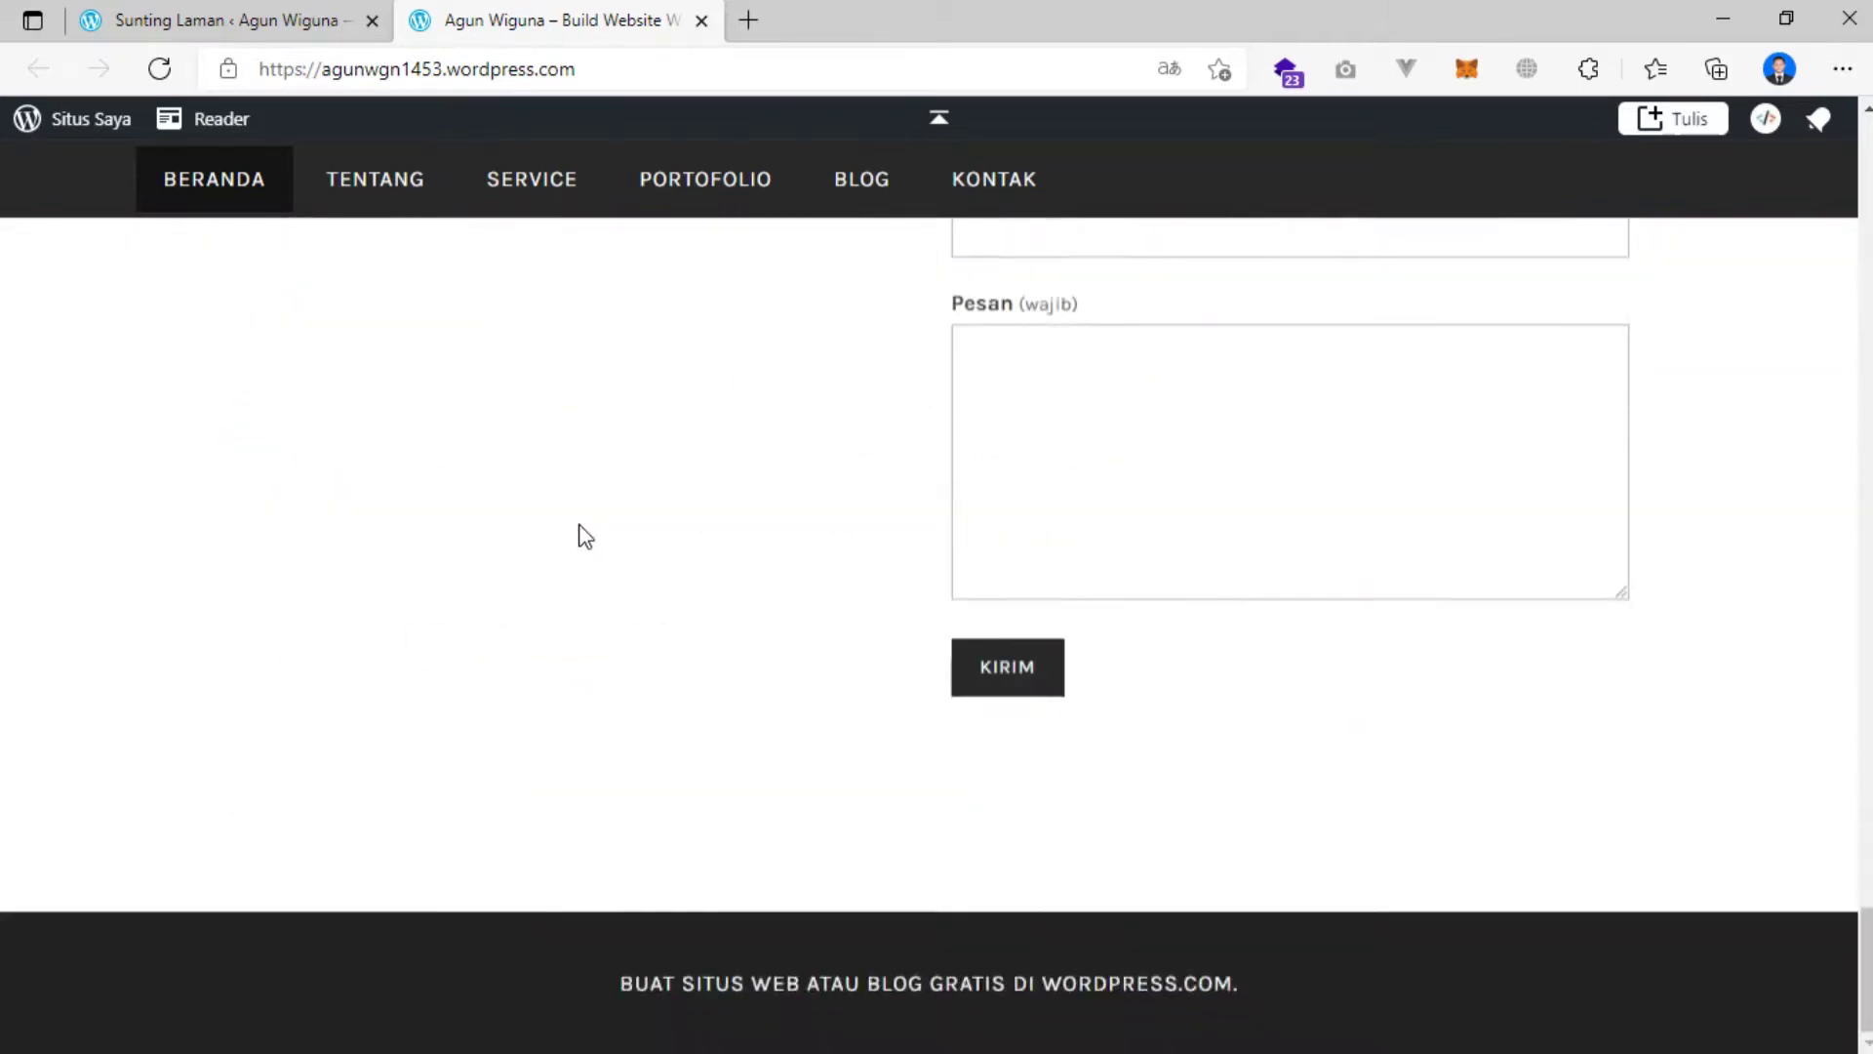
{"action": "scroll", "coordinate": [673, 526], "scroll_direction": "up", "scroll_amount": 4}
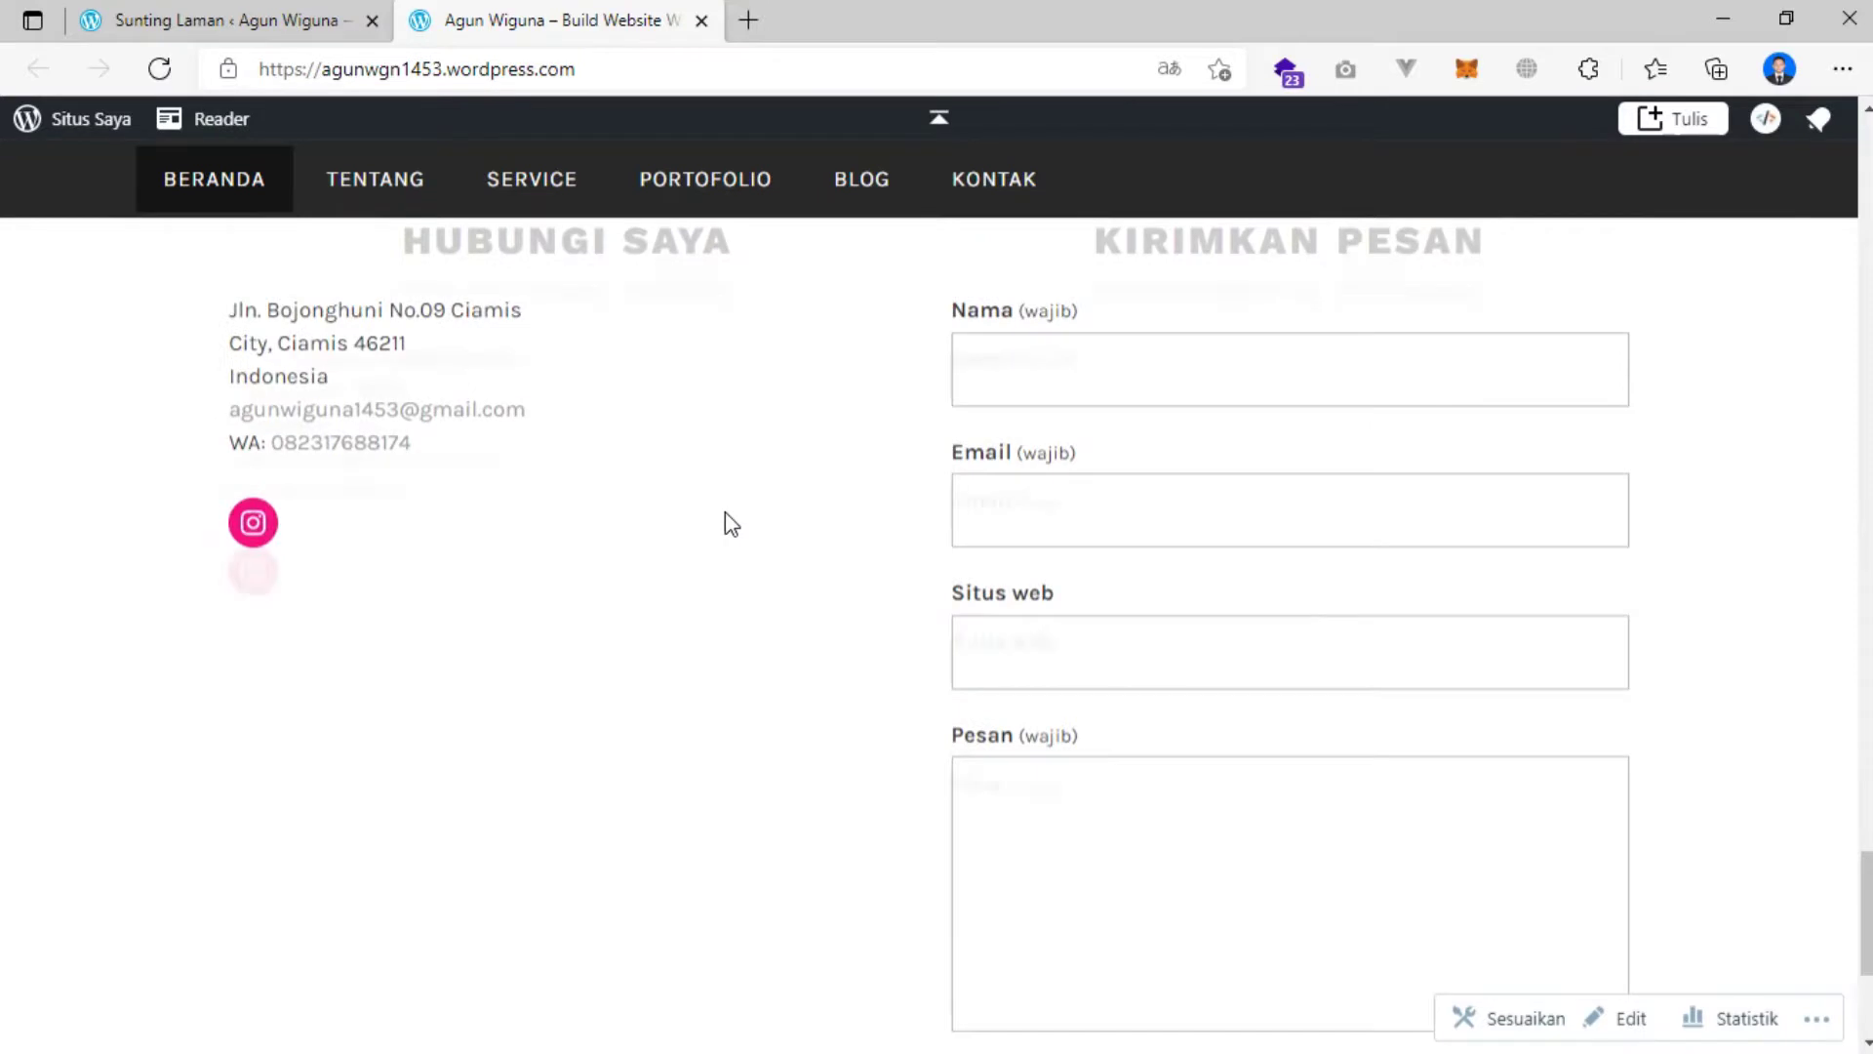
{"action": "scroll", "coordinate": [727, 522], "scroll_direction": "up", "scroll_amount": 1}
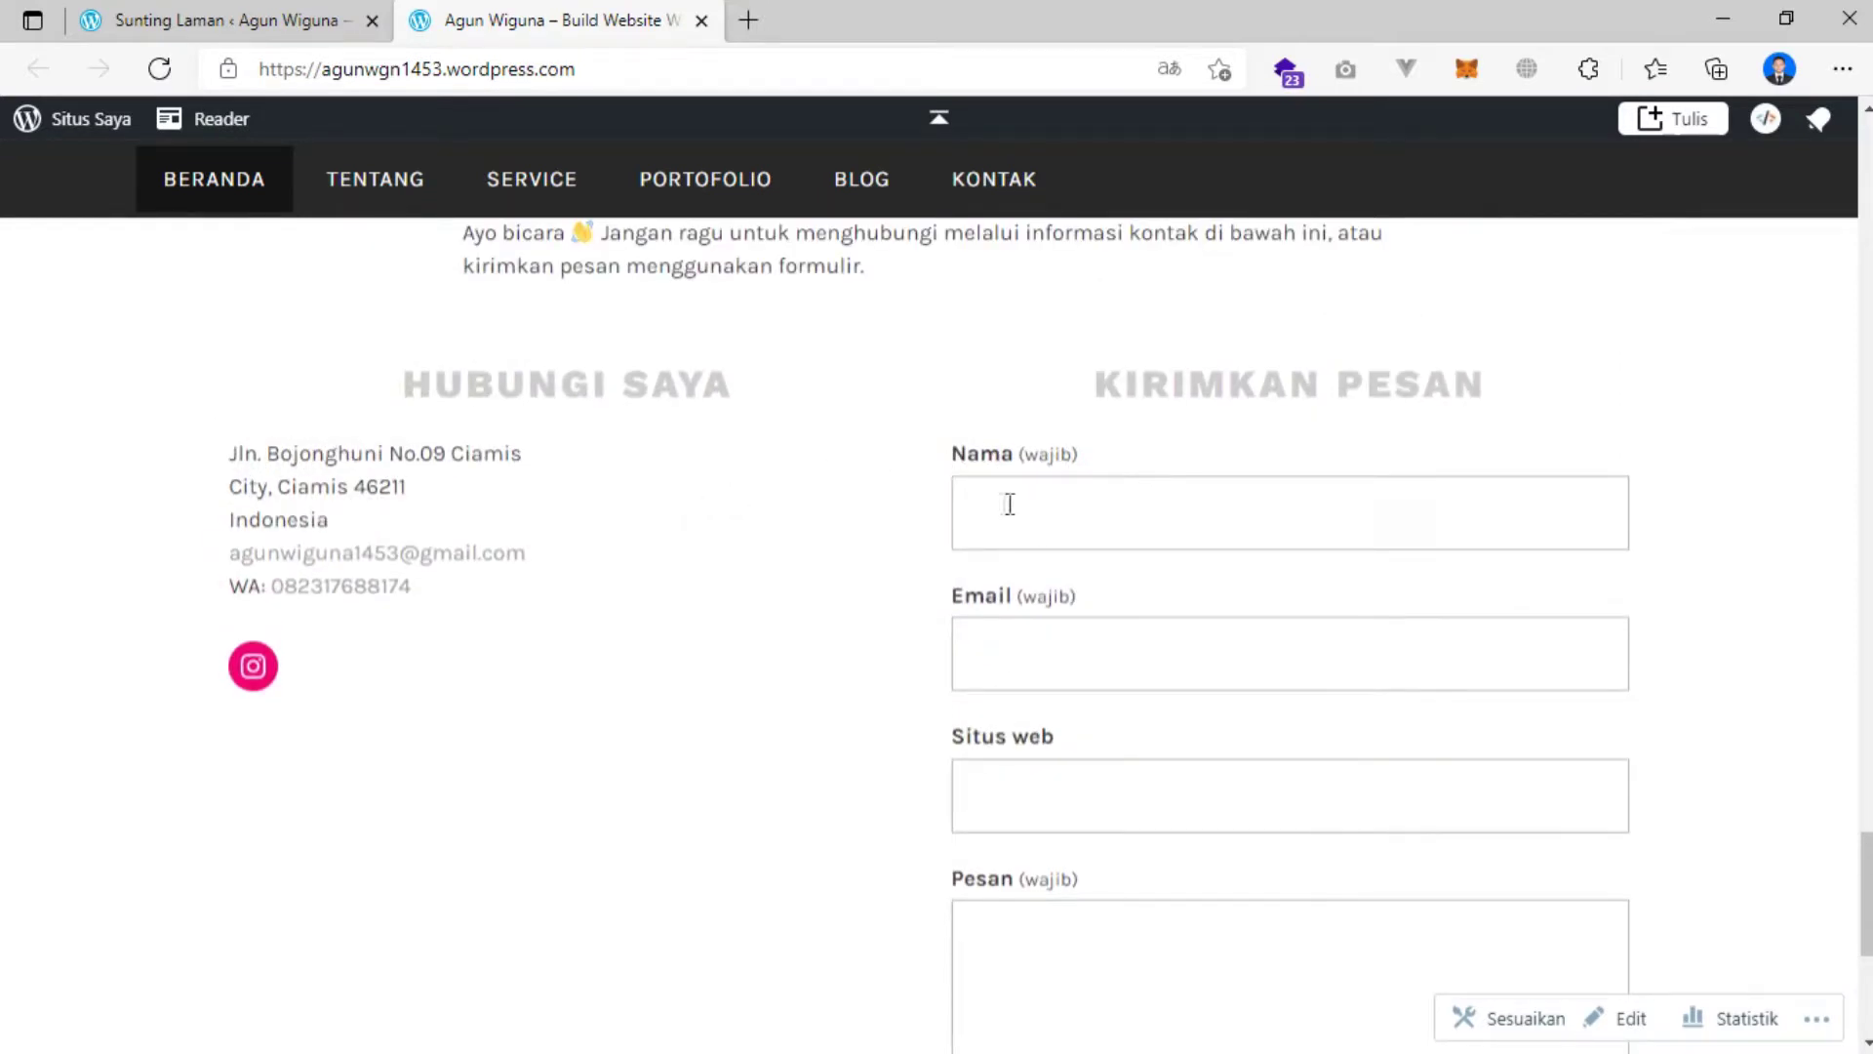
{"action": "scroll", "coordinate": [1008, 507], "scroll_direction": "down", "scroll_amount": 4}
{"action": "scroll", "coordinate": [1005, 515], "scroll_direction": "up", "scroll_amount": 5}
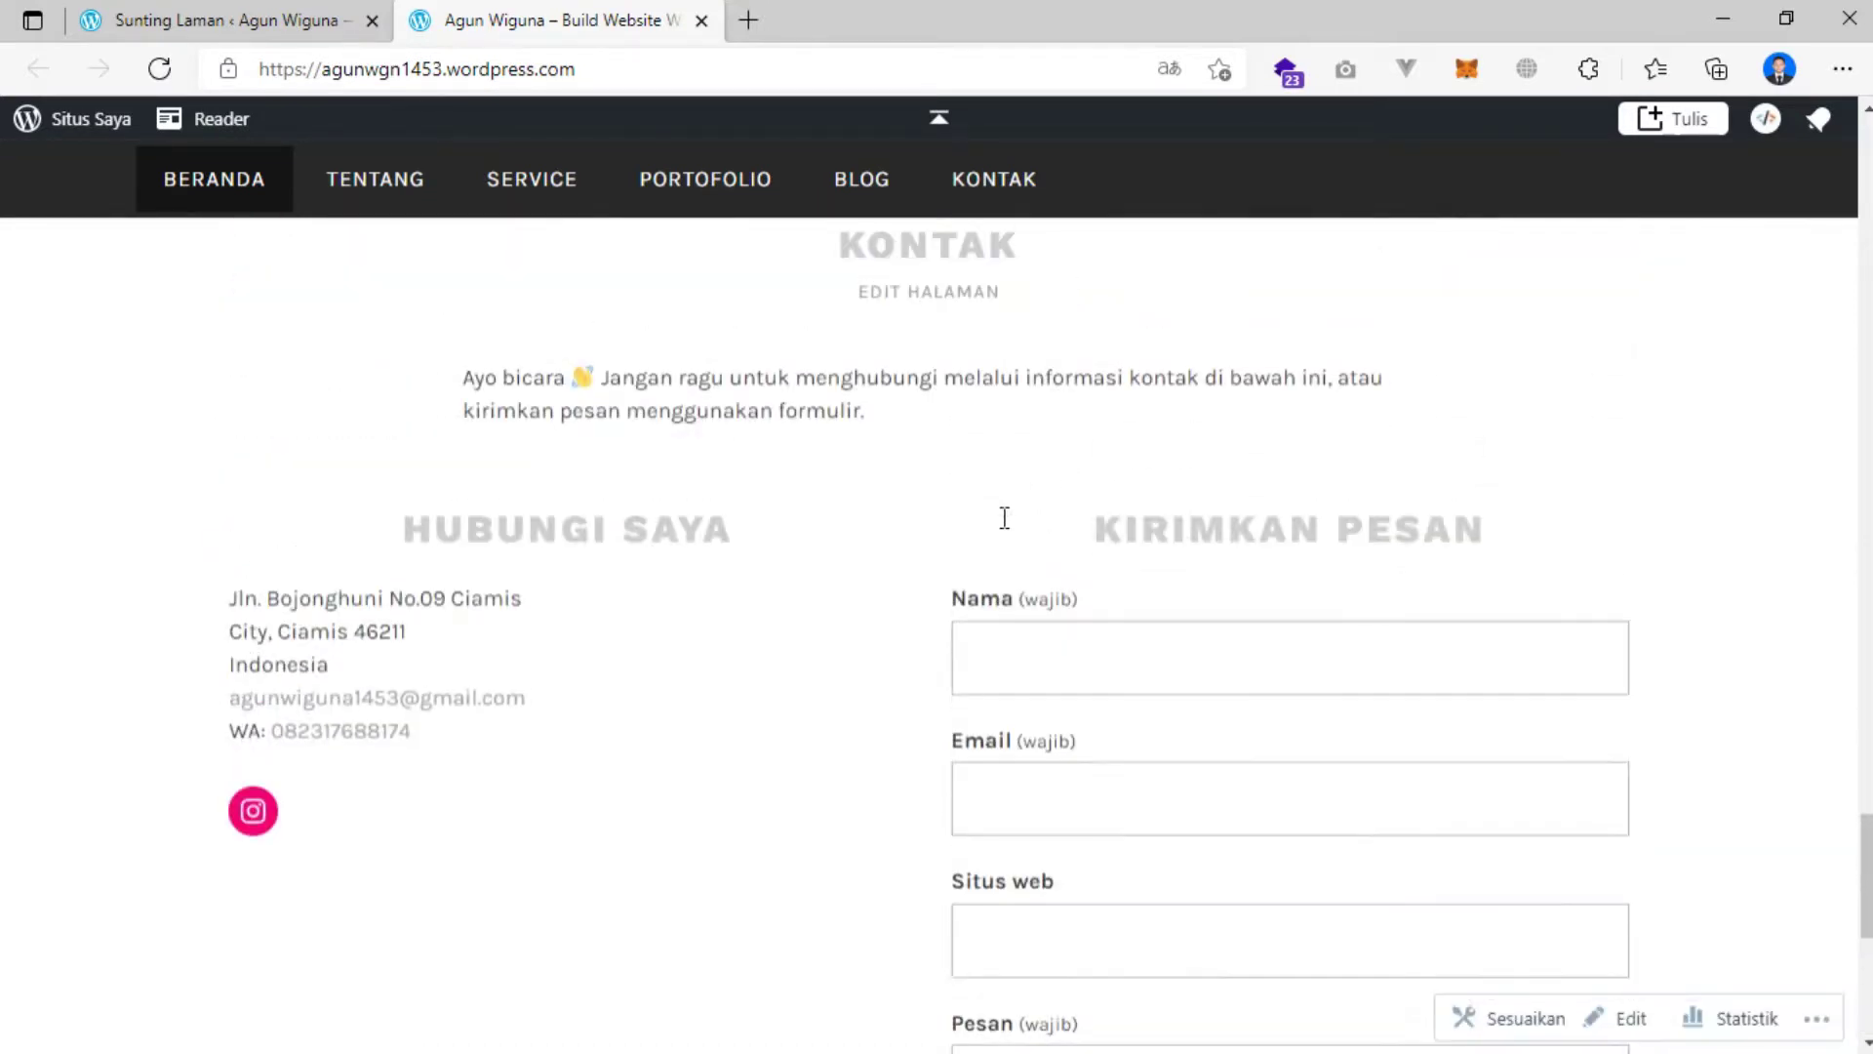
{"action": "scroll", "coordinate": [1033, 542], "scroll_direction": "down", "scroll_amount": 2}
Enter a test name and the other field values in the contact form, then attempt KIRIM.
{"action": "left_click", "coordinate": [1043, 387]}
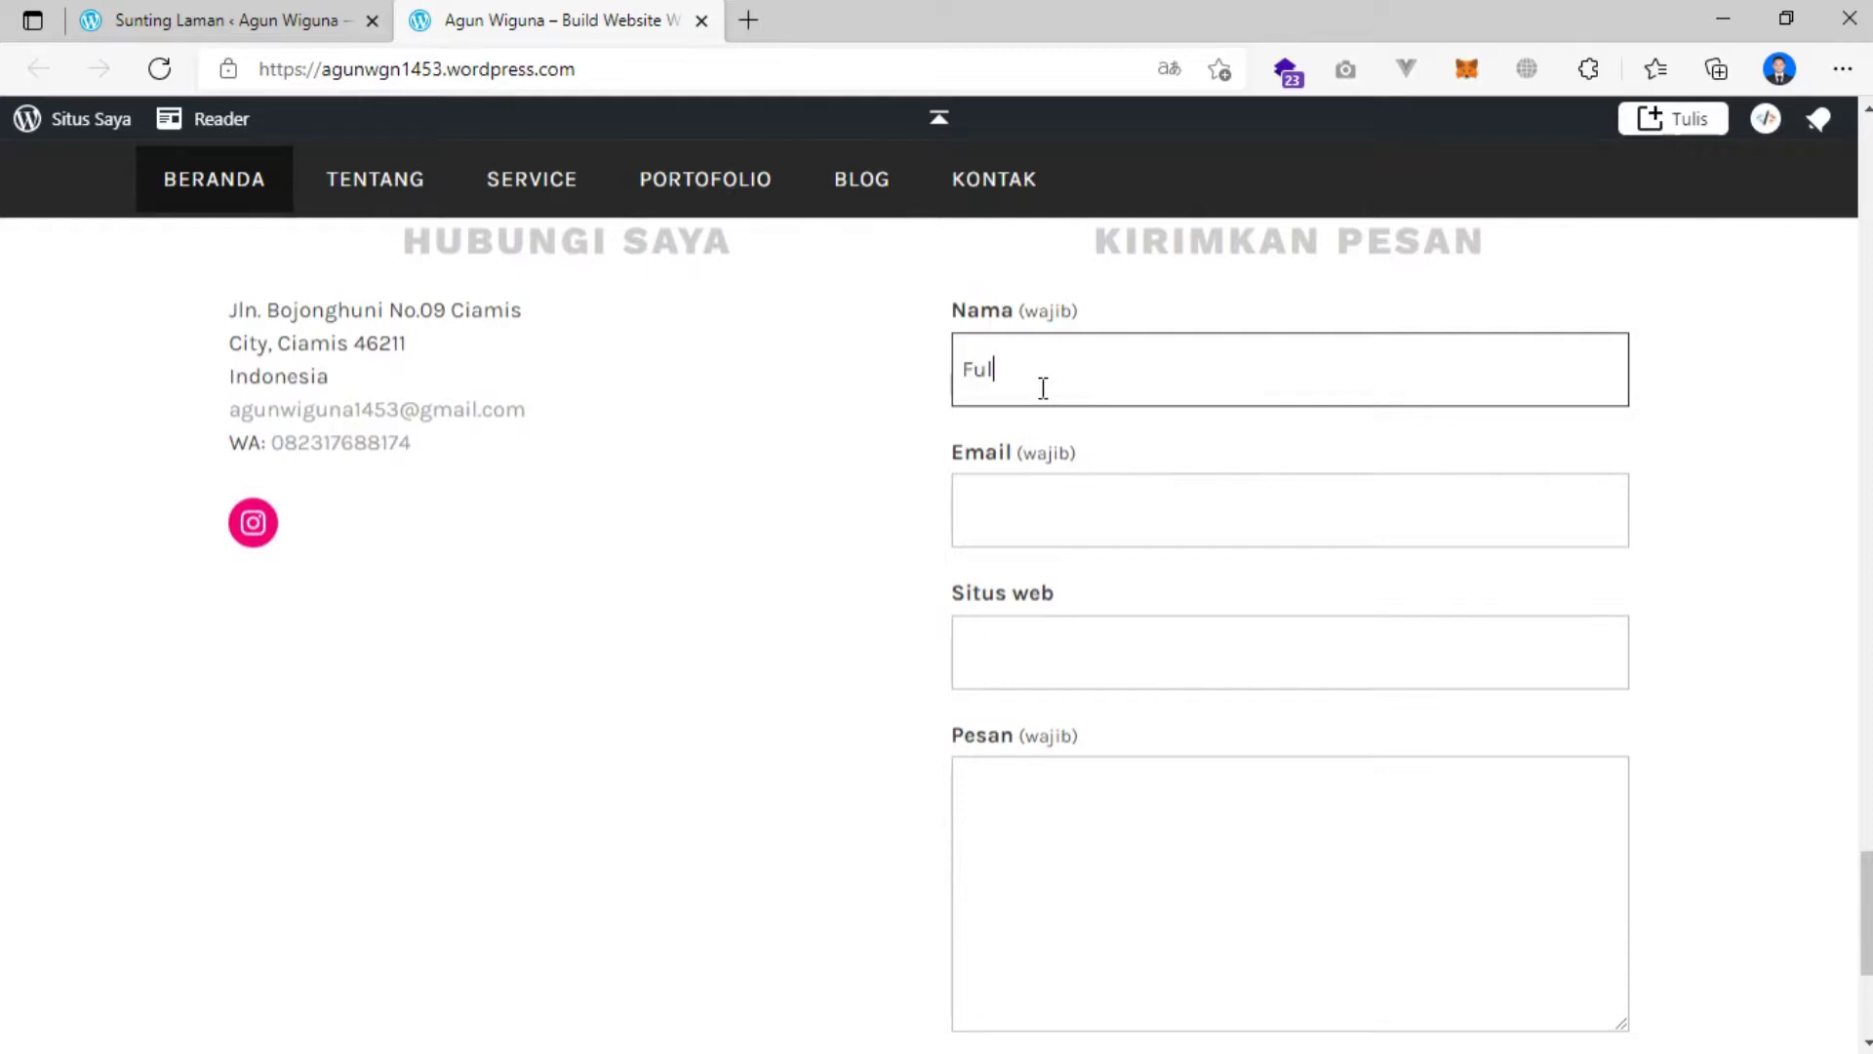
{"action": "type", "text": "Fulan"}
{"action": "key", "text": "Tab"}
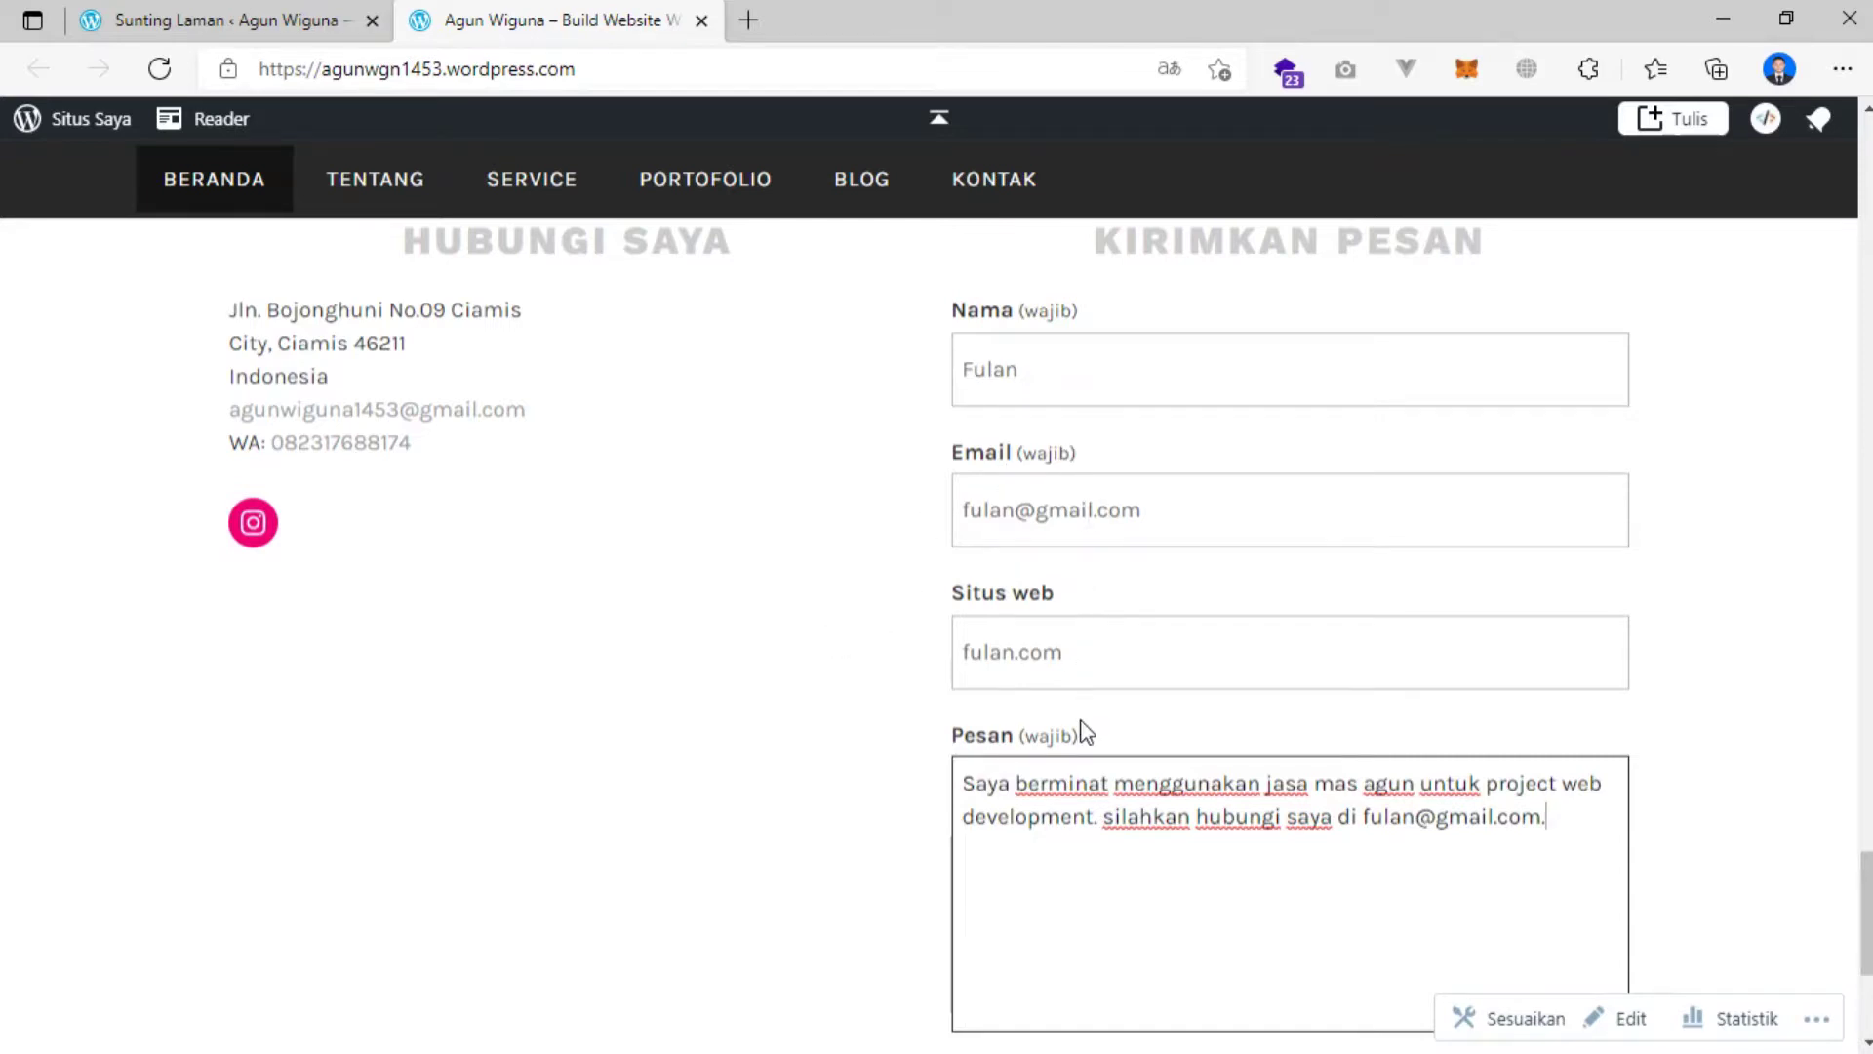
{"action": "scroll", "coordinate": [1082, 734], "scroll_direction": "down", "scroll_amount": 3}
{"action": "left_click", "coordinate": [1009, 812]}
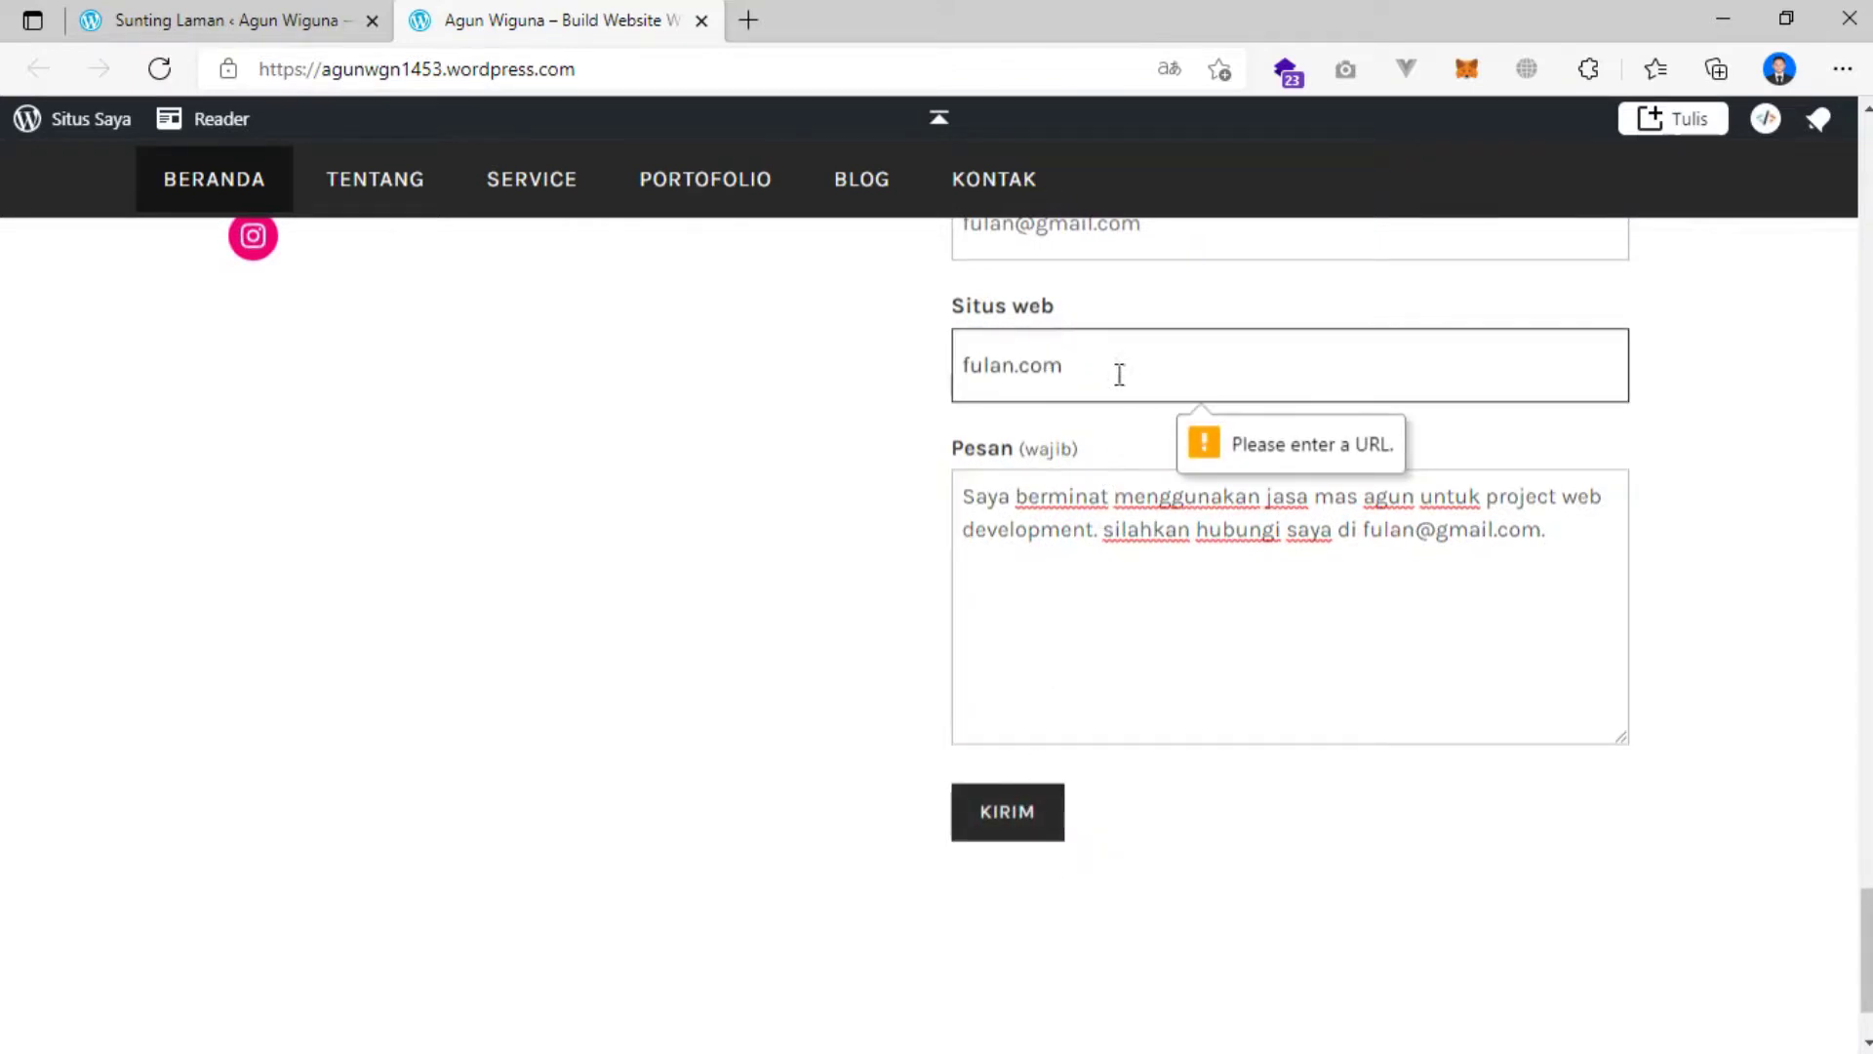
{"action": "key", "text": "Home"}
{"action": "type", "text": "www."}
{"action": "double_click", "coordinate": [999, 368]}
{"action": "type", "text": "http"}
{"action": "key", "text": "Delete"}
{"action": "type", "text": "s://"}
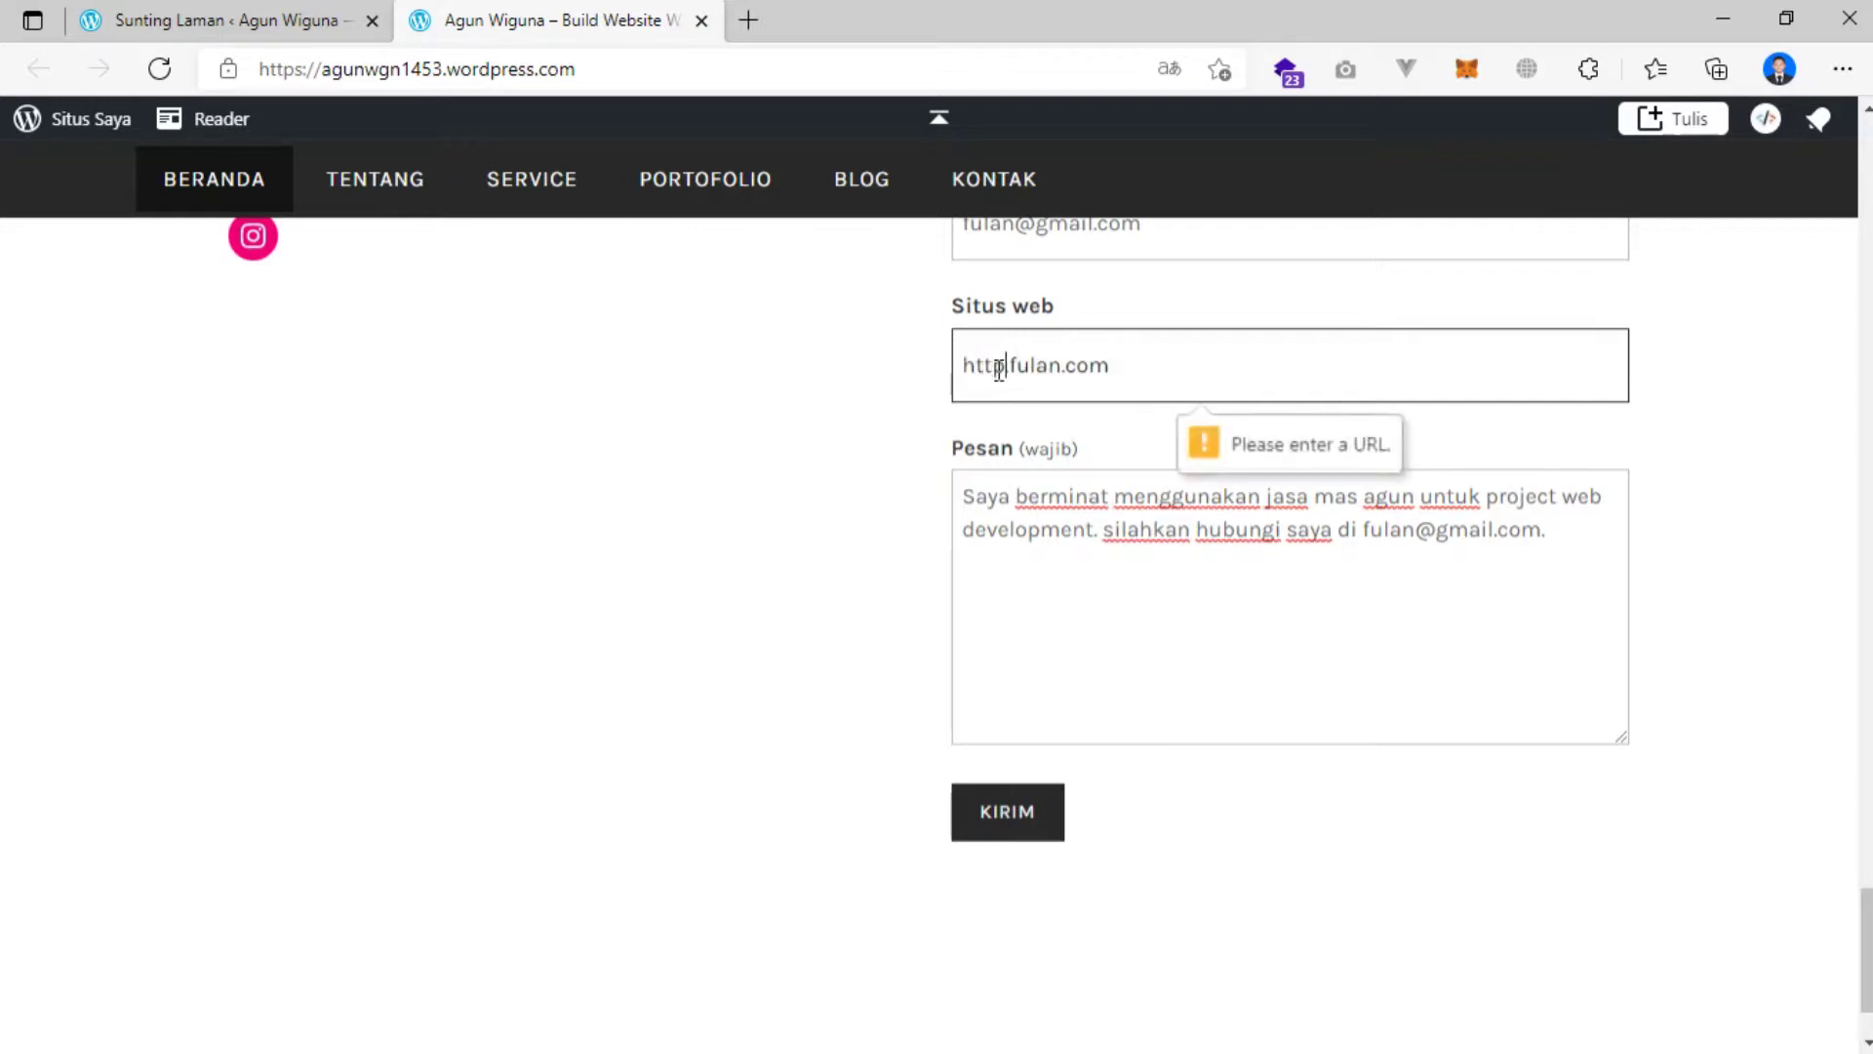
{"action": "key", "text": "Delete"}
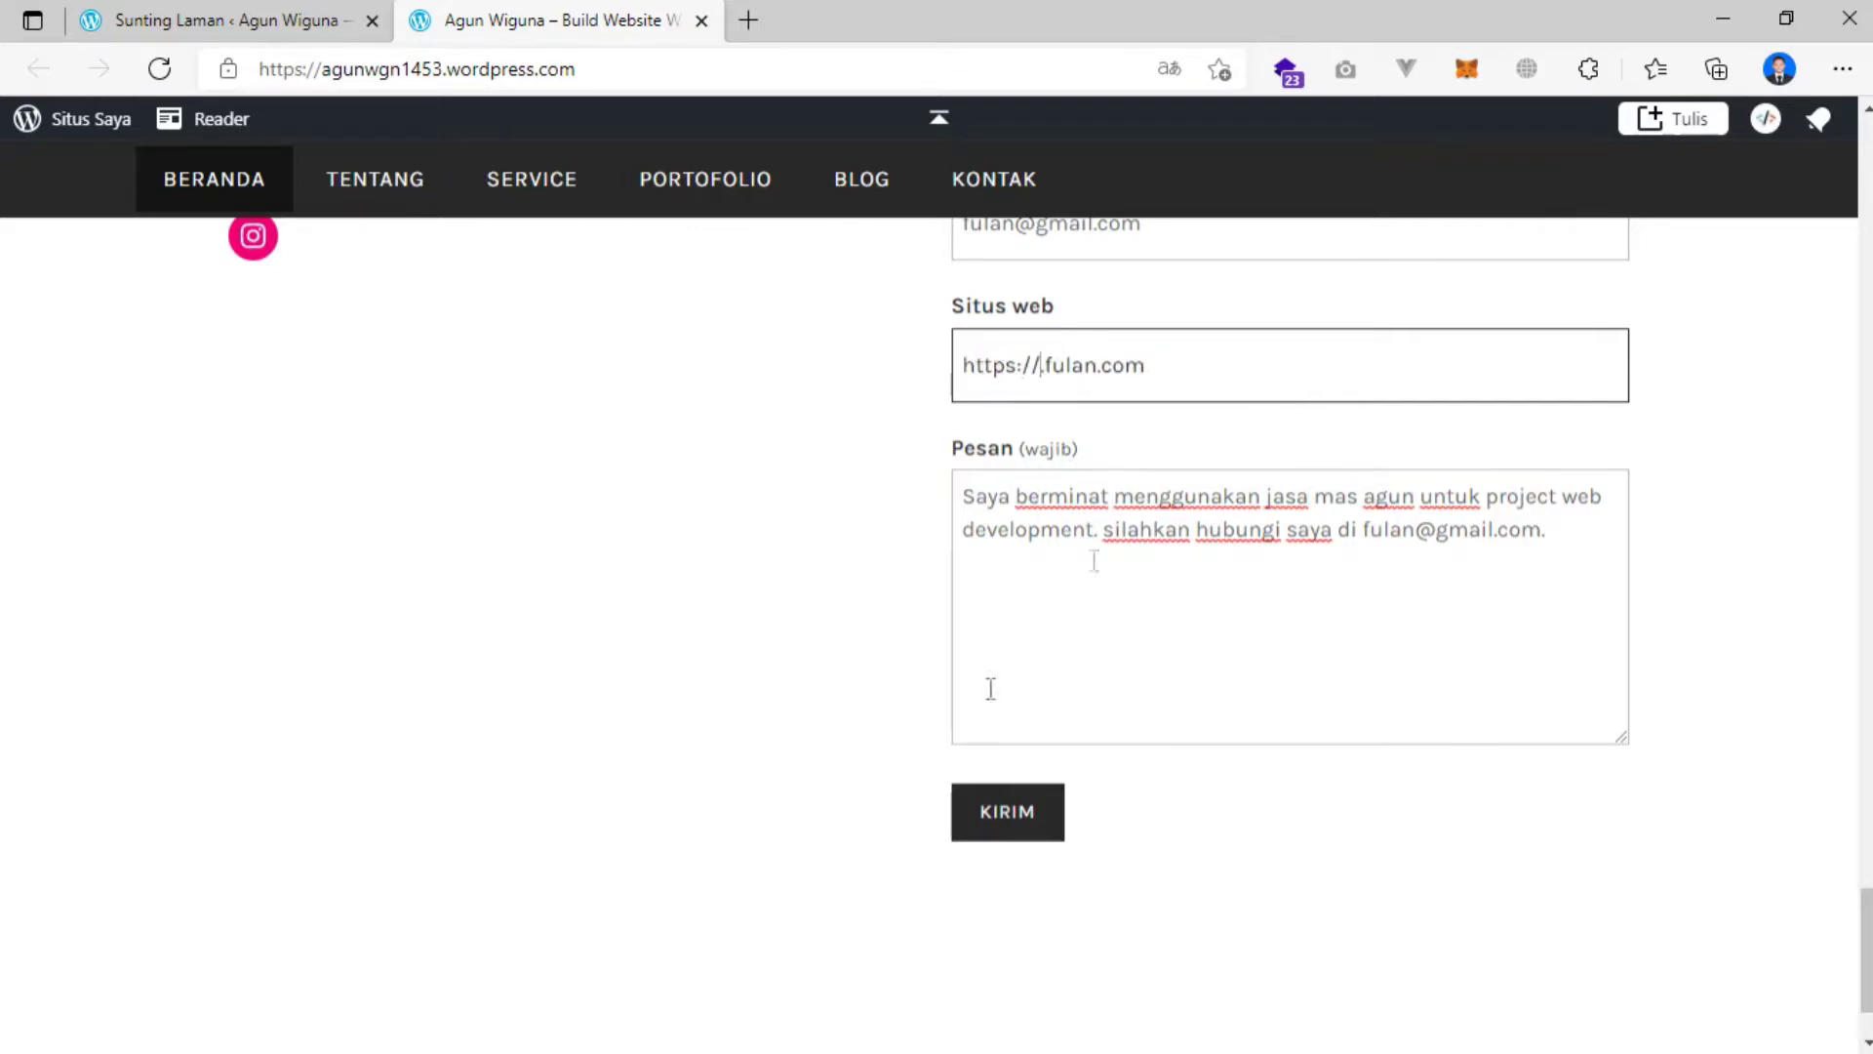
{"action": "left_click", "coordinate": [1045, 368]}
{"action": "left_click", "coordinate": [1005, 816]}
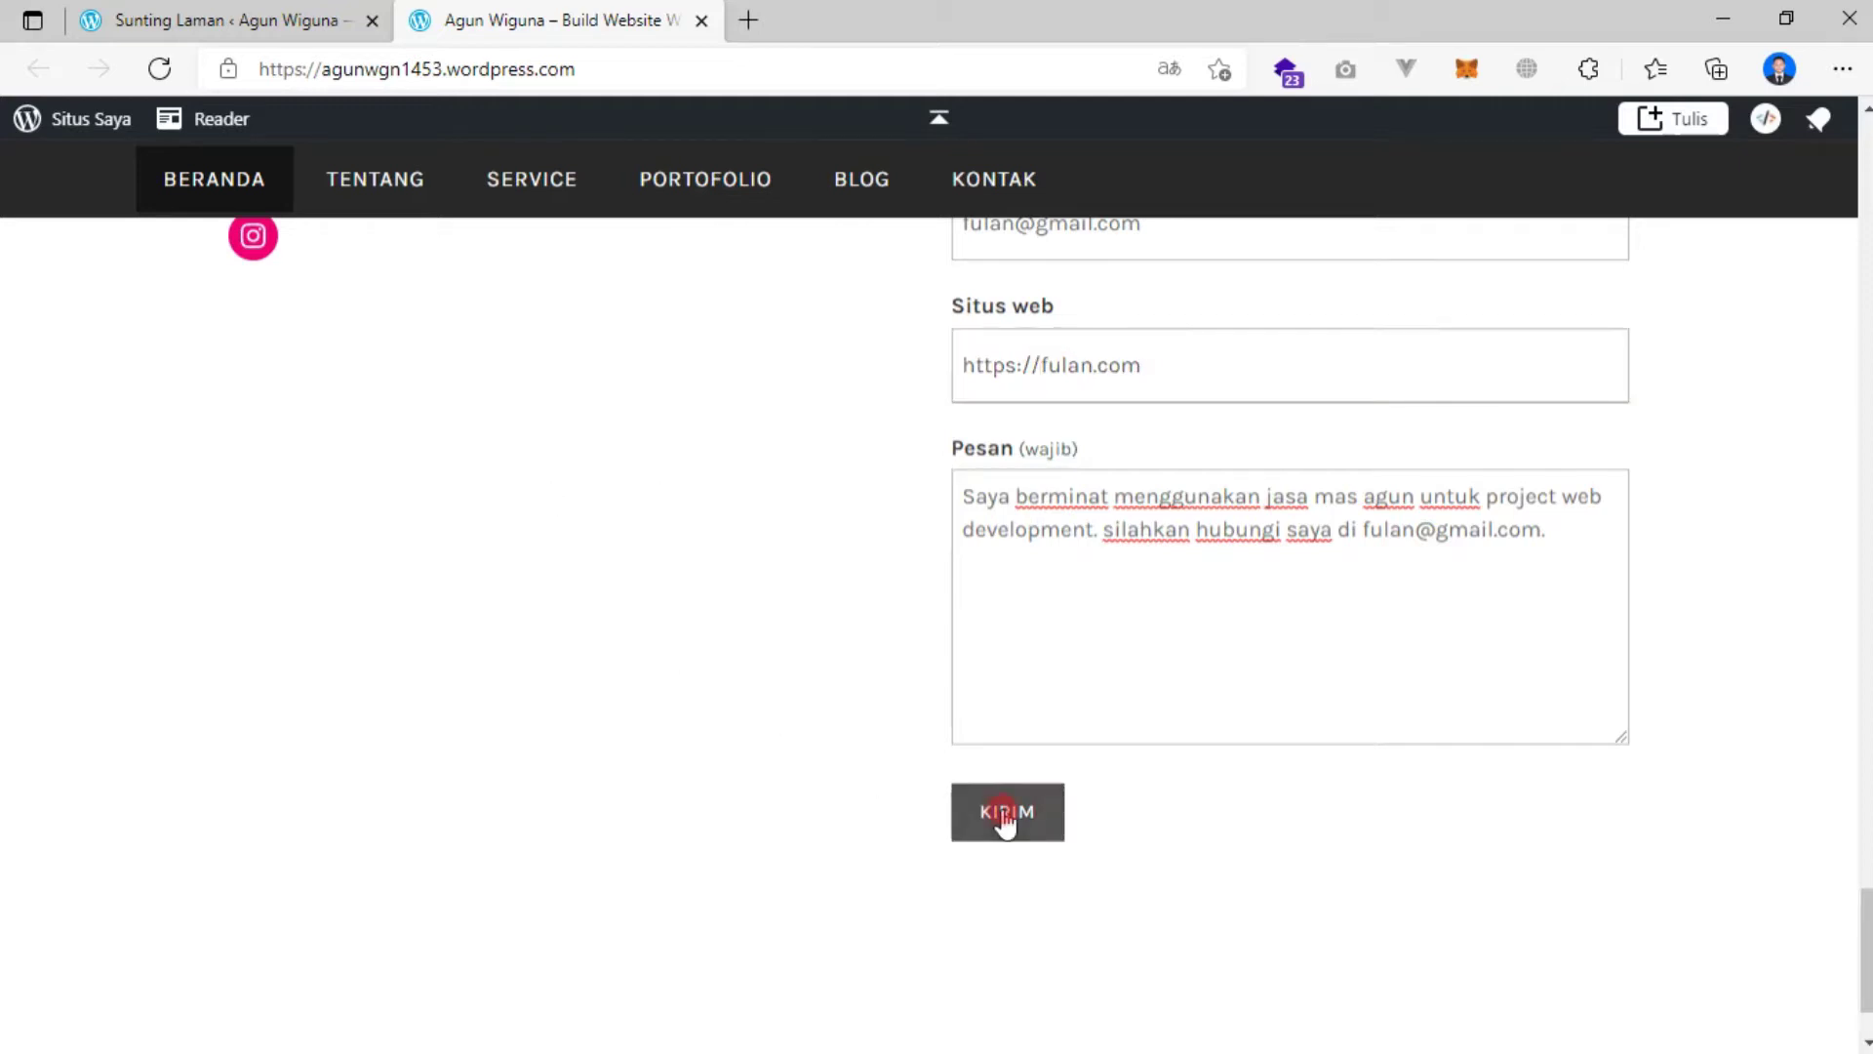
Return to the site from the sent-message confirmation, then switch to the Sunting Laman tab.
{"action": "scroll", "coordinate": [1024, 726], "scroll_direction": "up", "scroll_amount": 3}
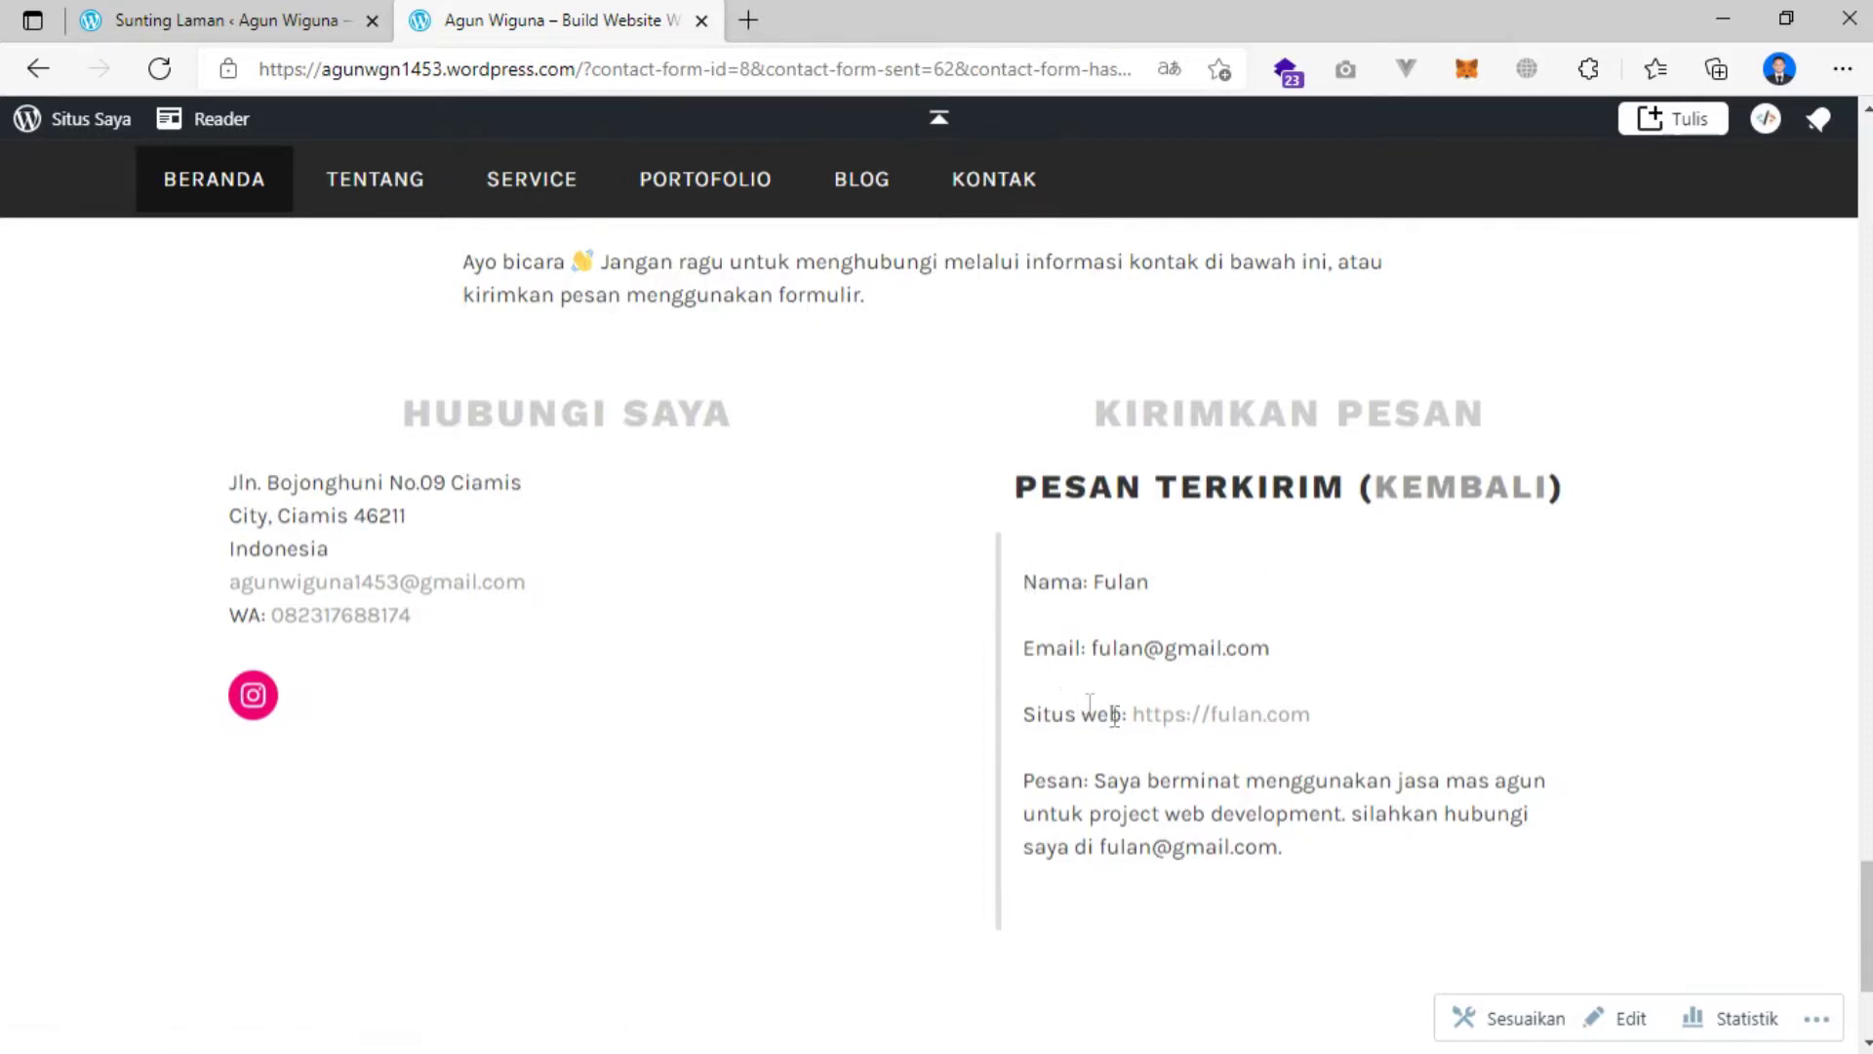
{"action": "left_click", "coordinate": [1453, 499]}
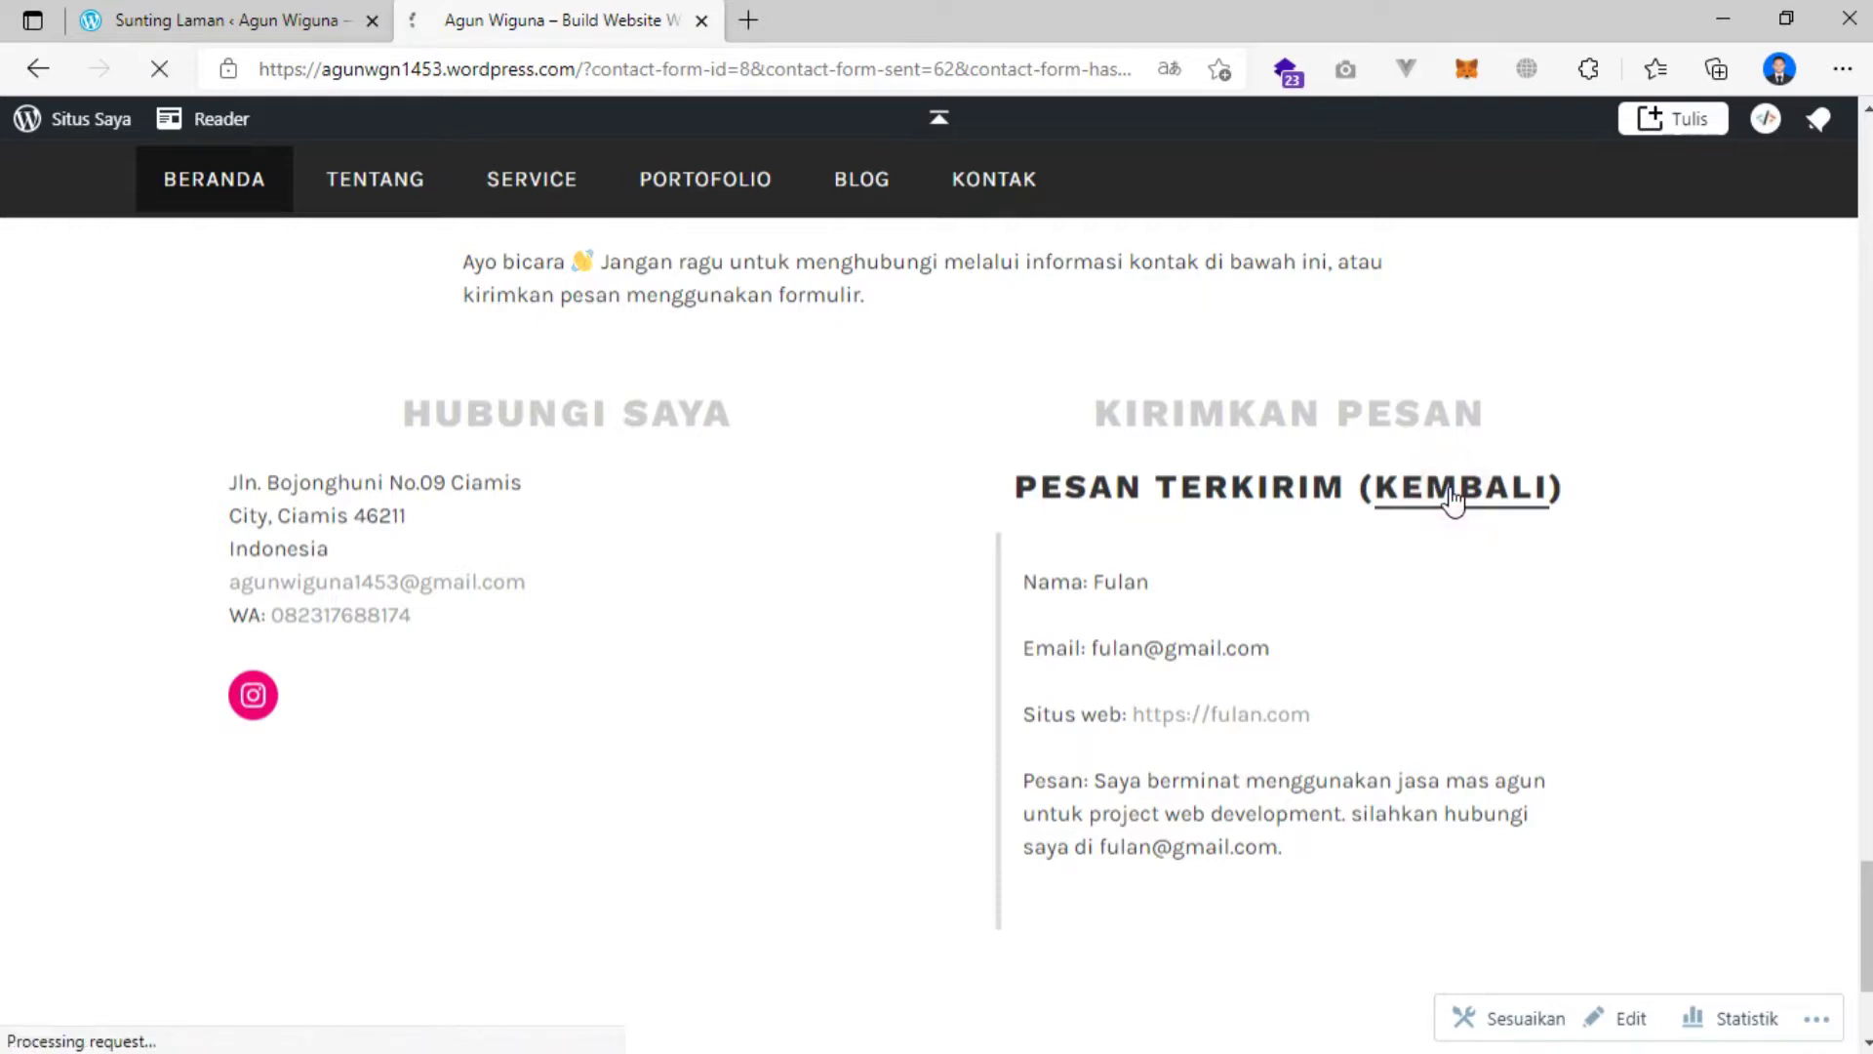
{"action": "scroll", "coordinate": [1143, 654], "scroll_direction": "down", "scroll_amount": 8}
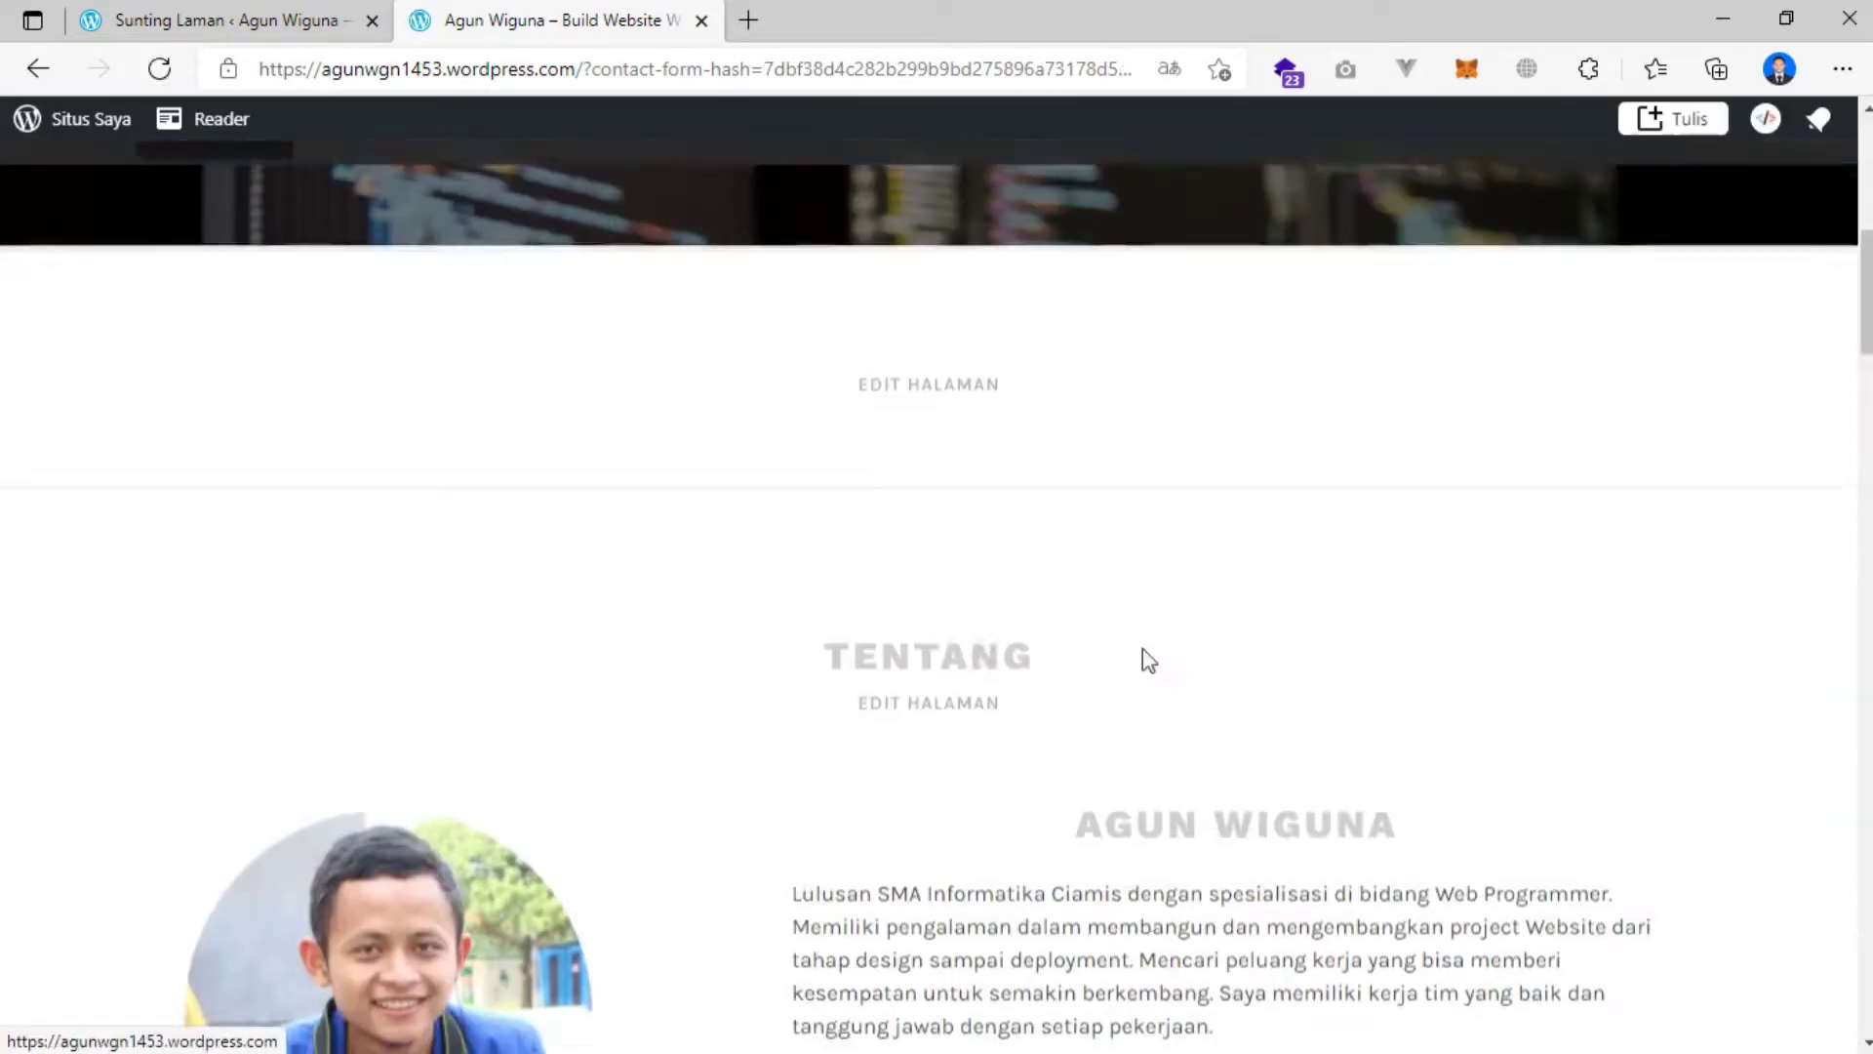
{"action": "scroll", "coordinate": [899, 653], "scroll_direction": "down", "scroll_amount": 15}
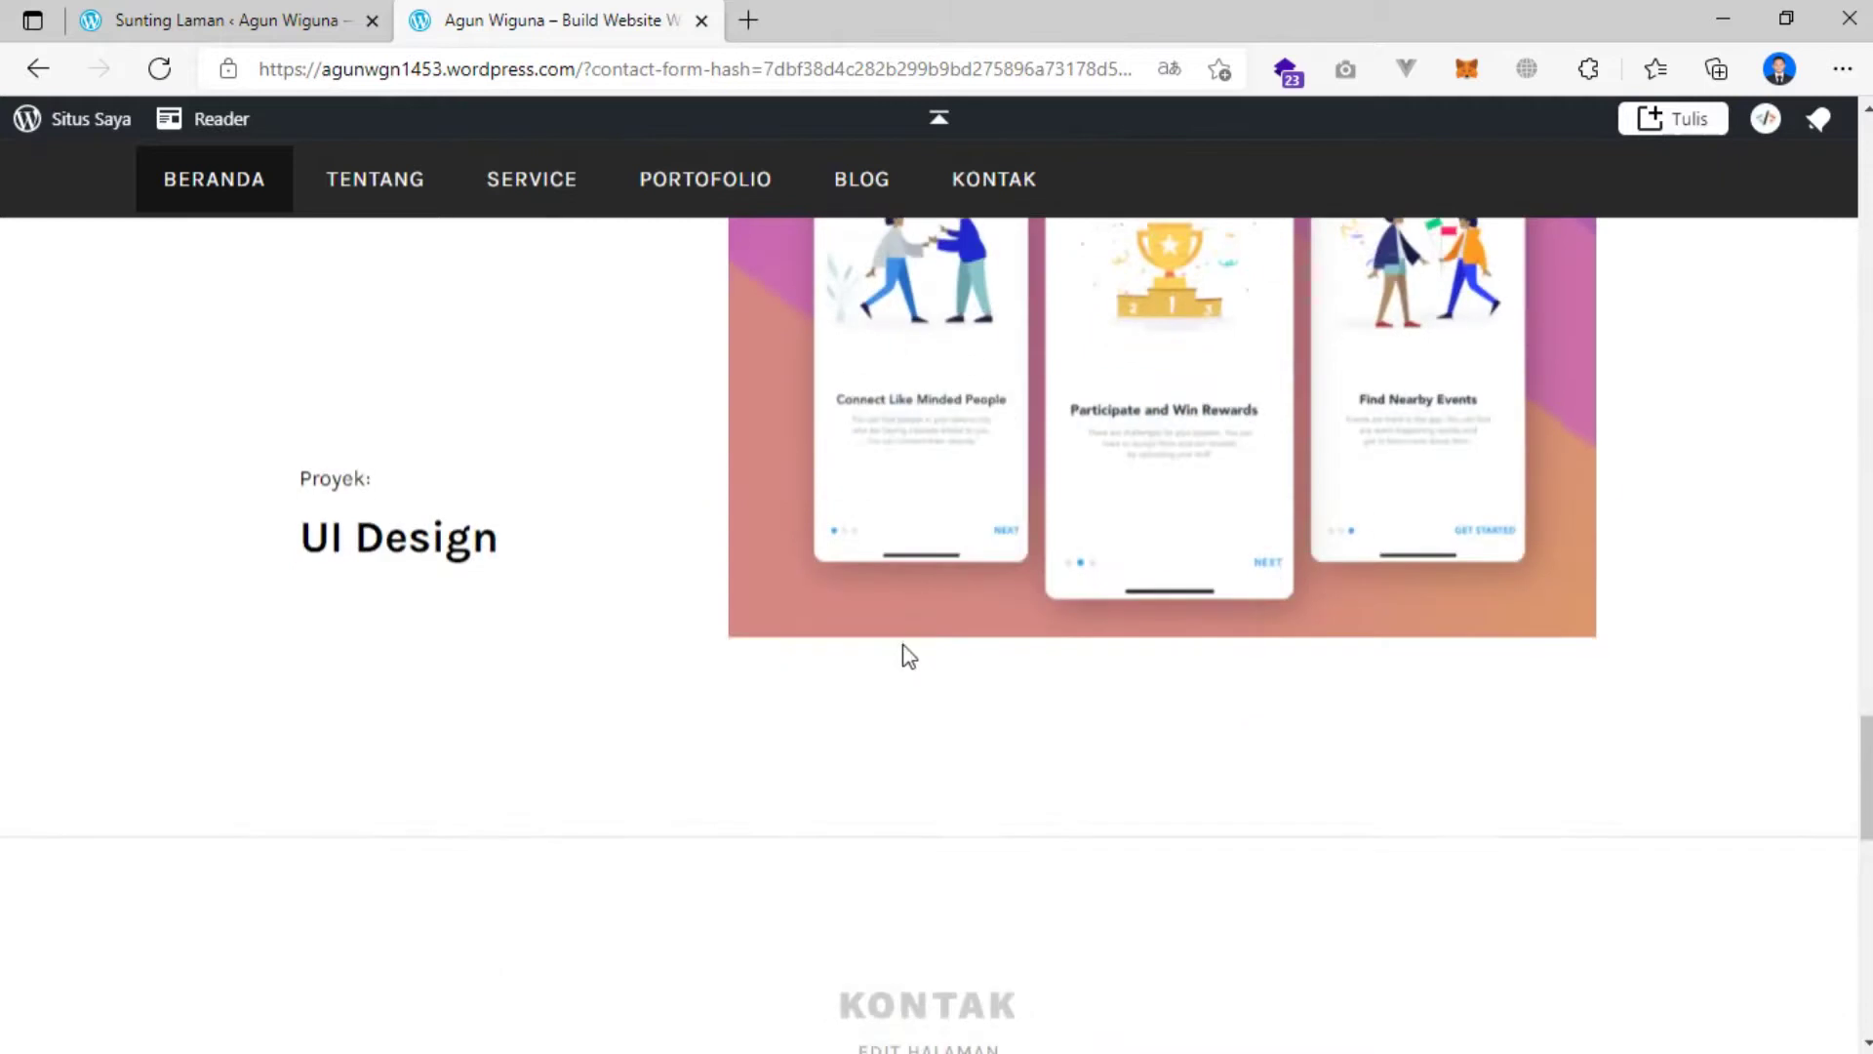
{"action": "left_click", "coordinate": [137, 19]}
Check the test message under Umpan balik > Tanggapan Formulir, then return to the live site.
{"action": "left_click", "coordinate": [36, 70]}
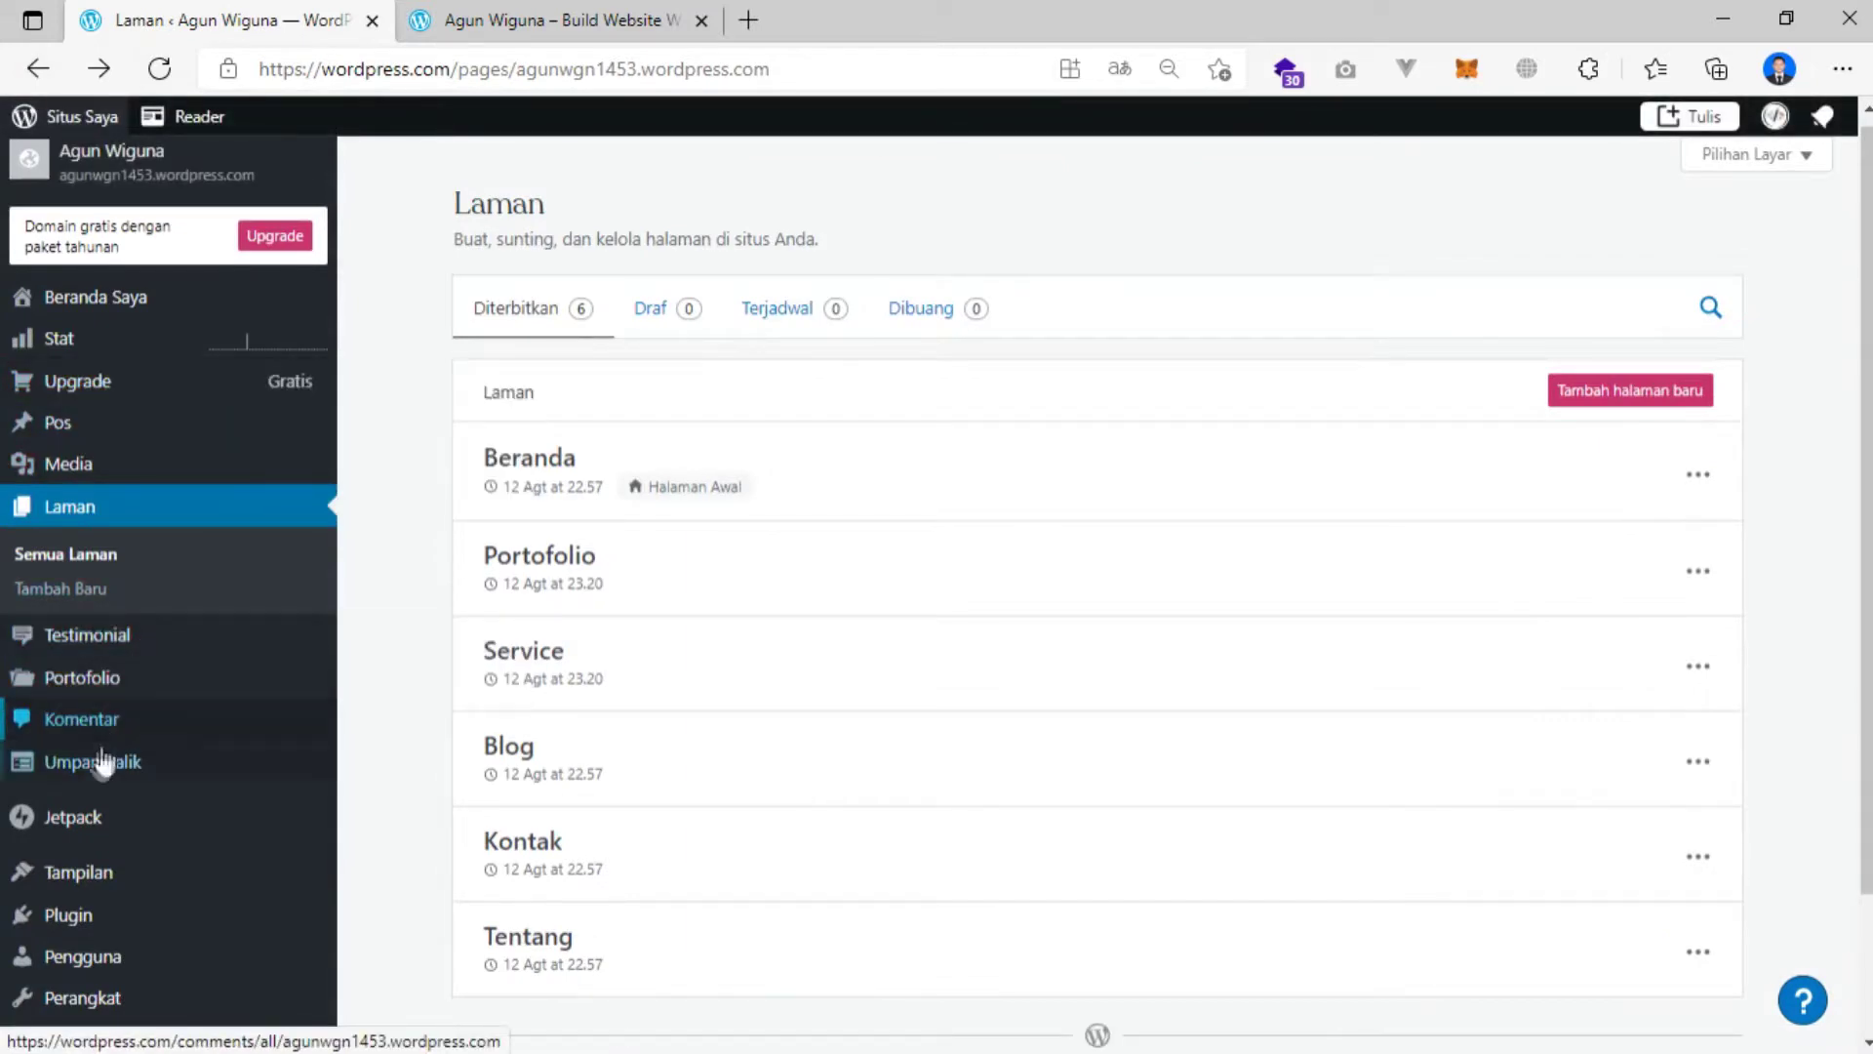
{"action": "mouse_move", "coordinate": [94, 778]}
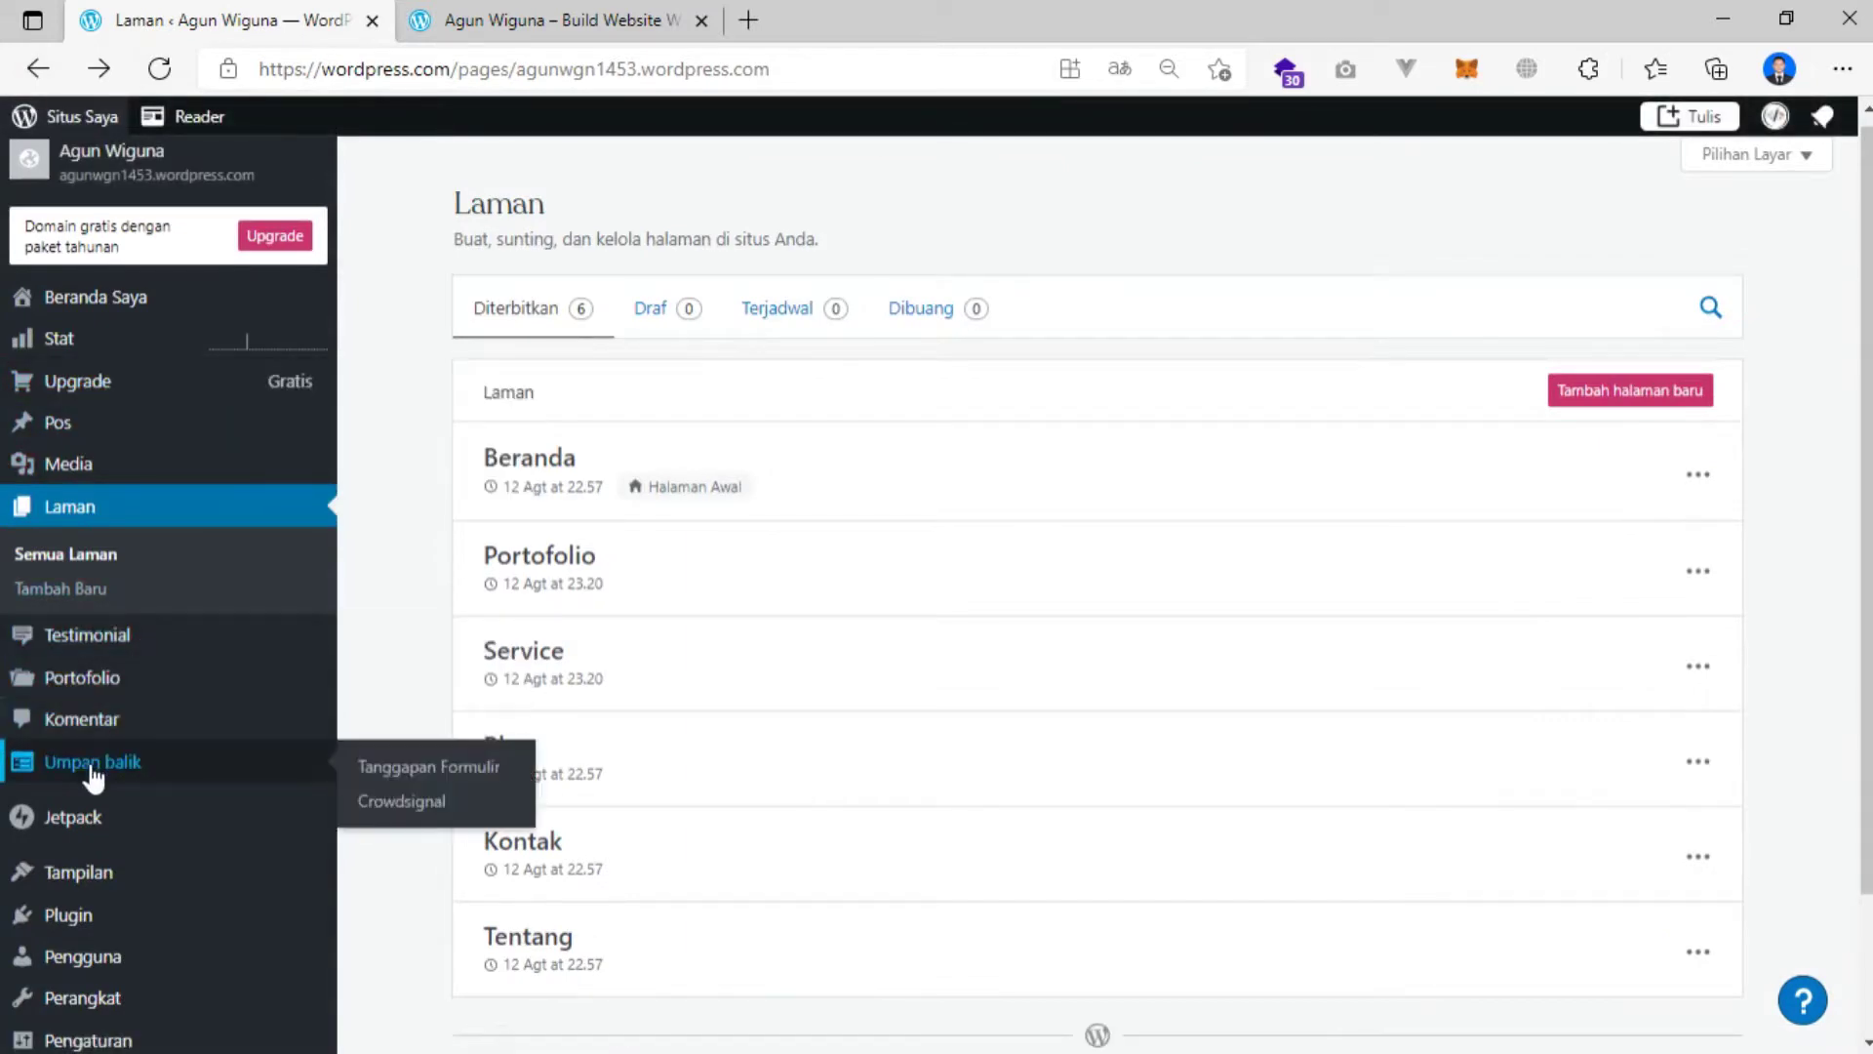
{"action": "left_click", "coordinate": [434, 768]}
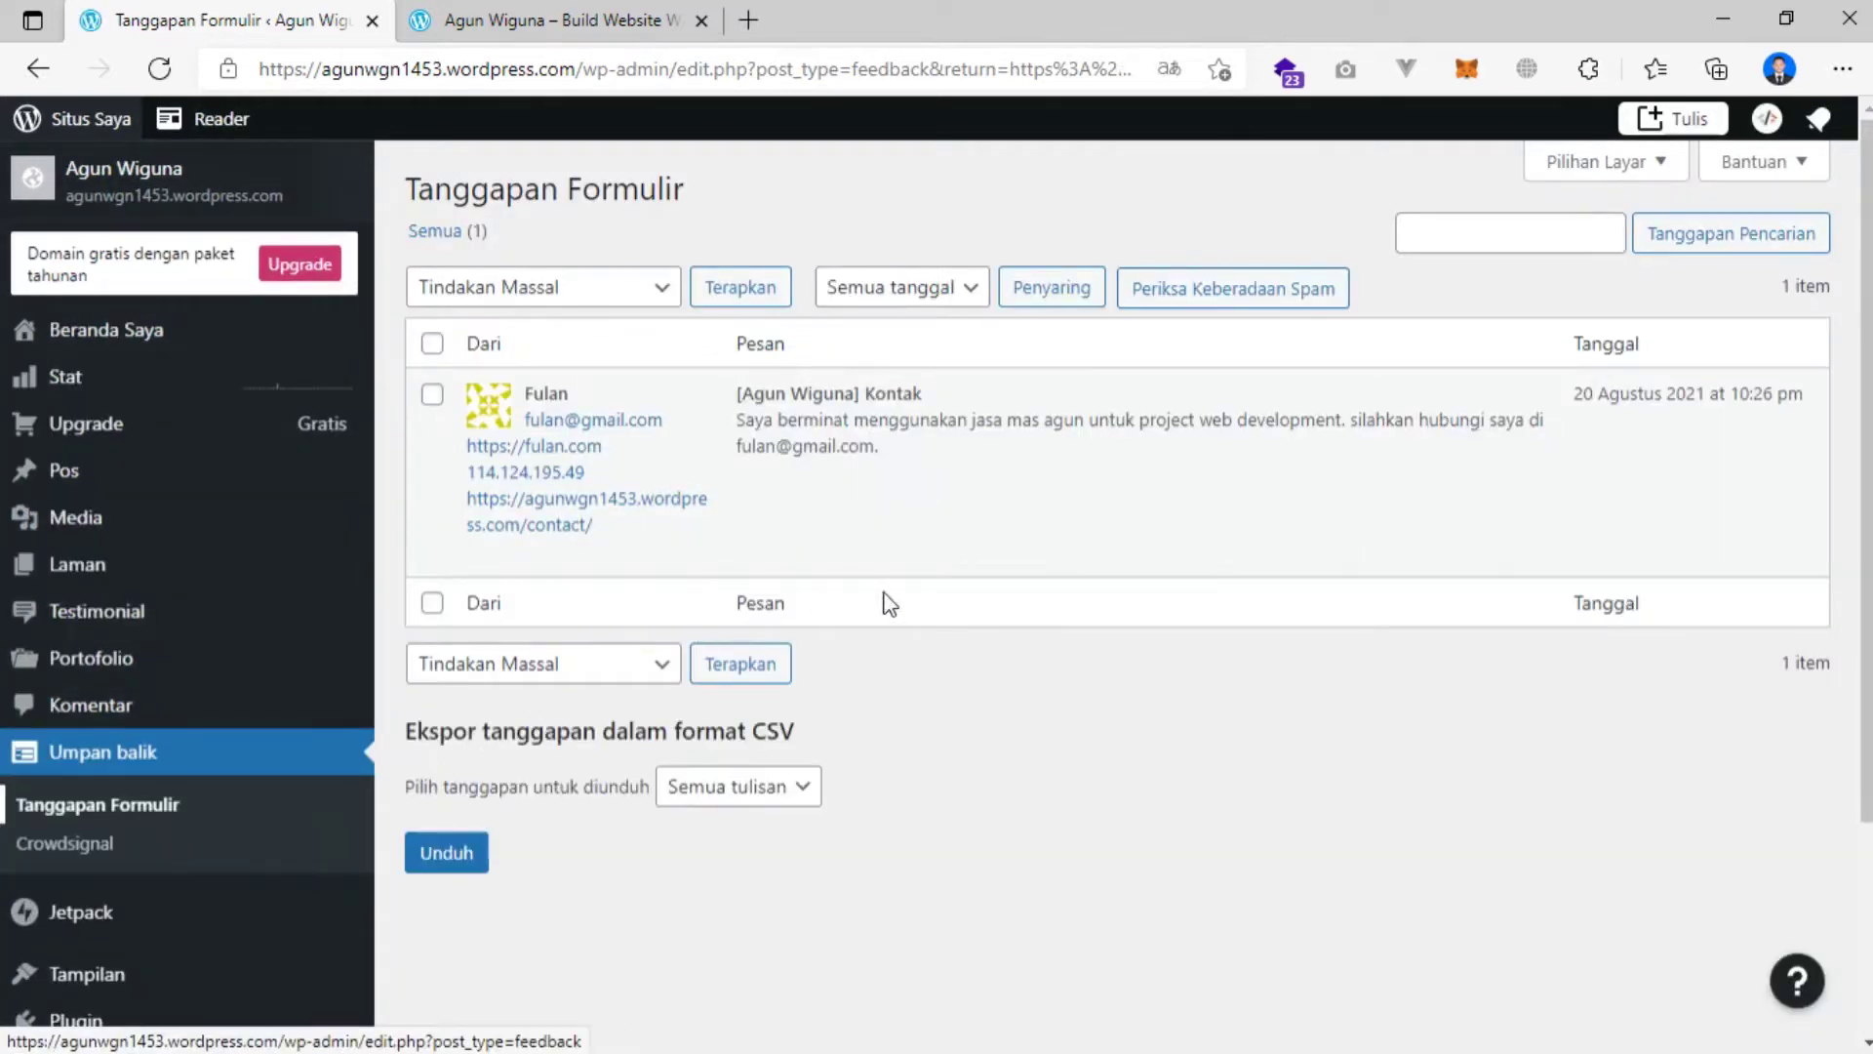
{"action": "mouse_move", "coordinate": [889, 492]}
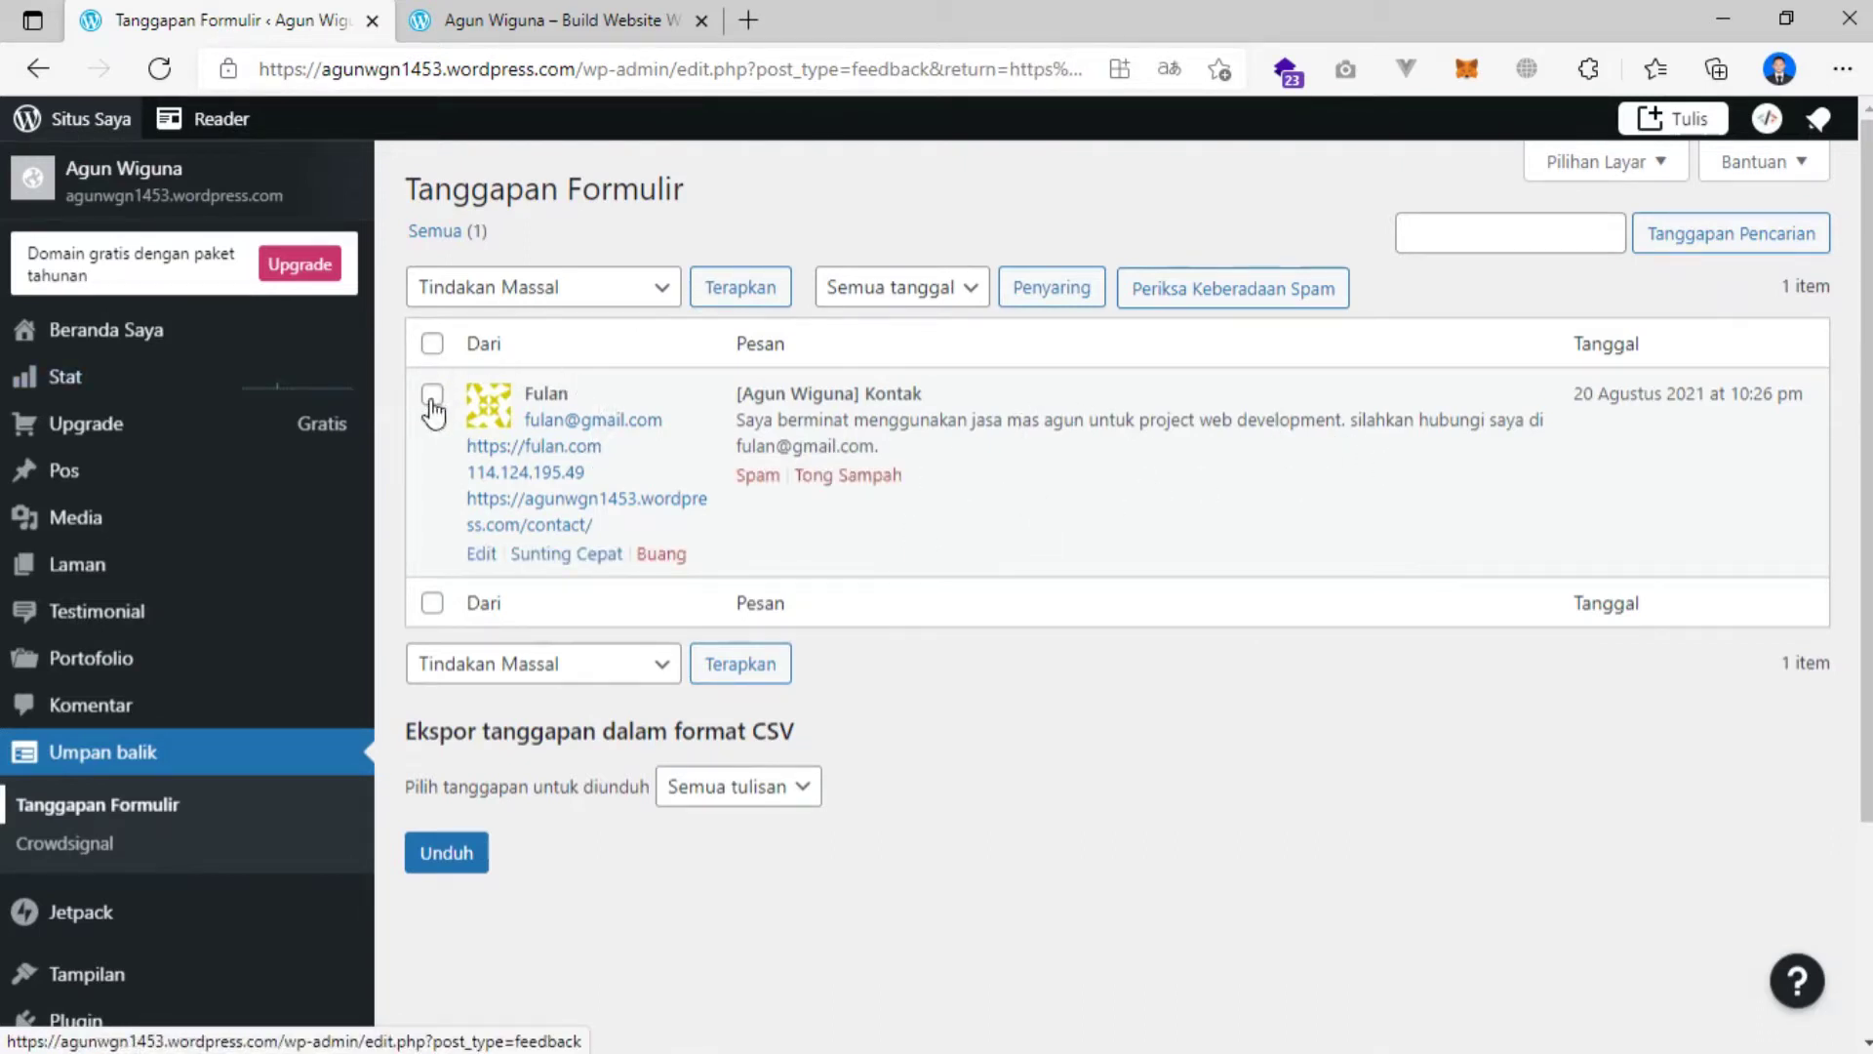
{"action": "left_click", "coordinate": [546, 20]}
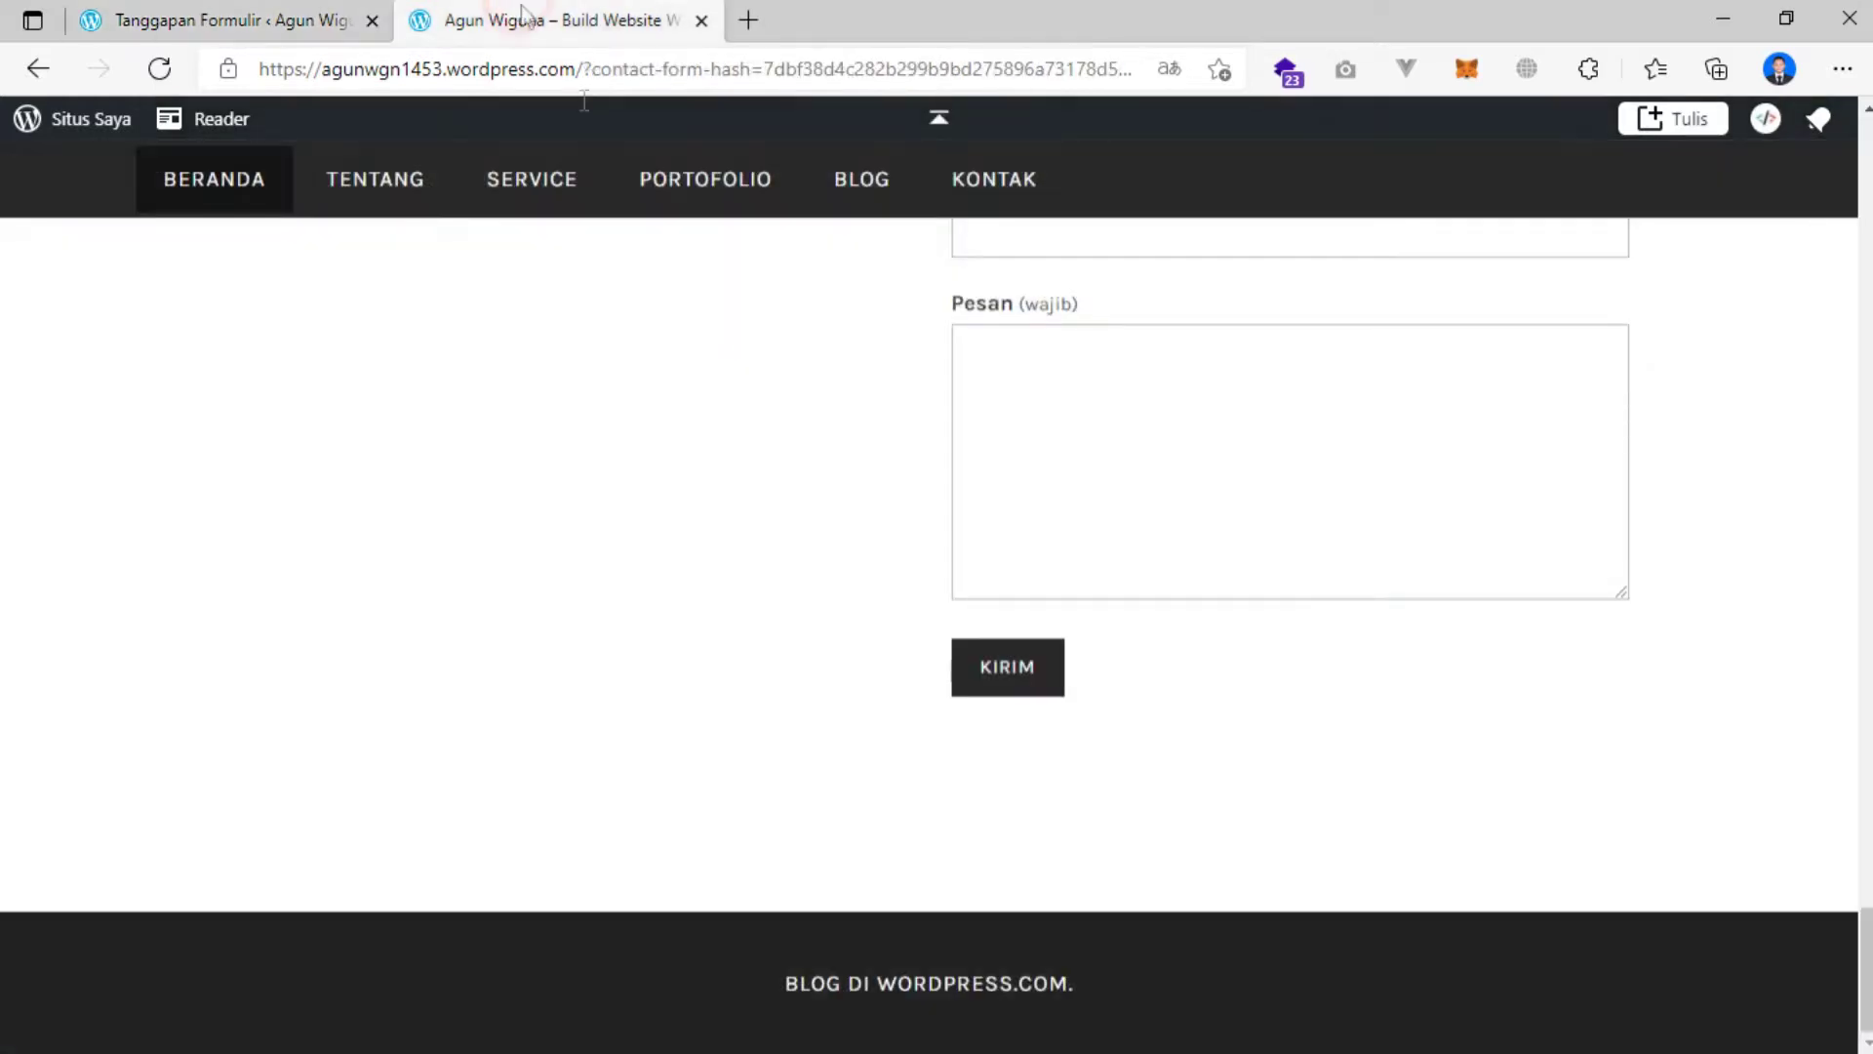
{"action": "scroll", "coordinate": [732, 449], "scroll_direction": "up", "scroll_amount": 10}
{"action": "scroll", "coordinate": [732, 430], "scroll_direction": "up", "scroll_amount": 15}
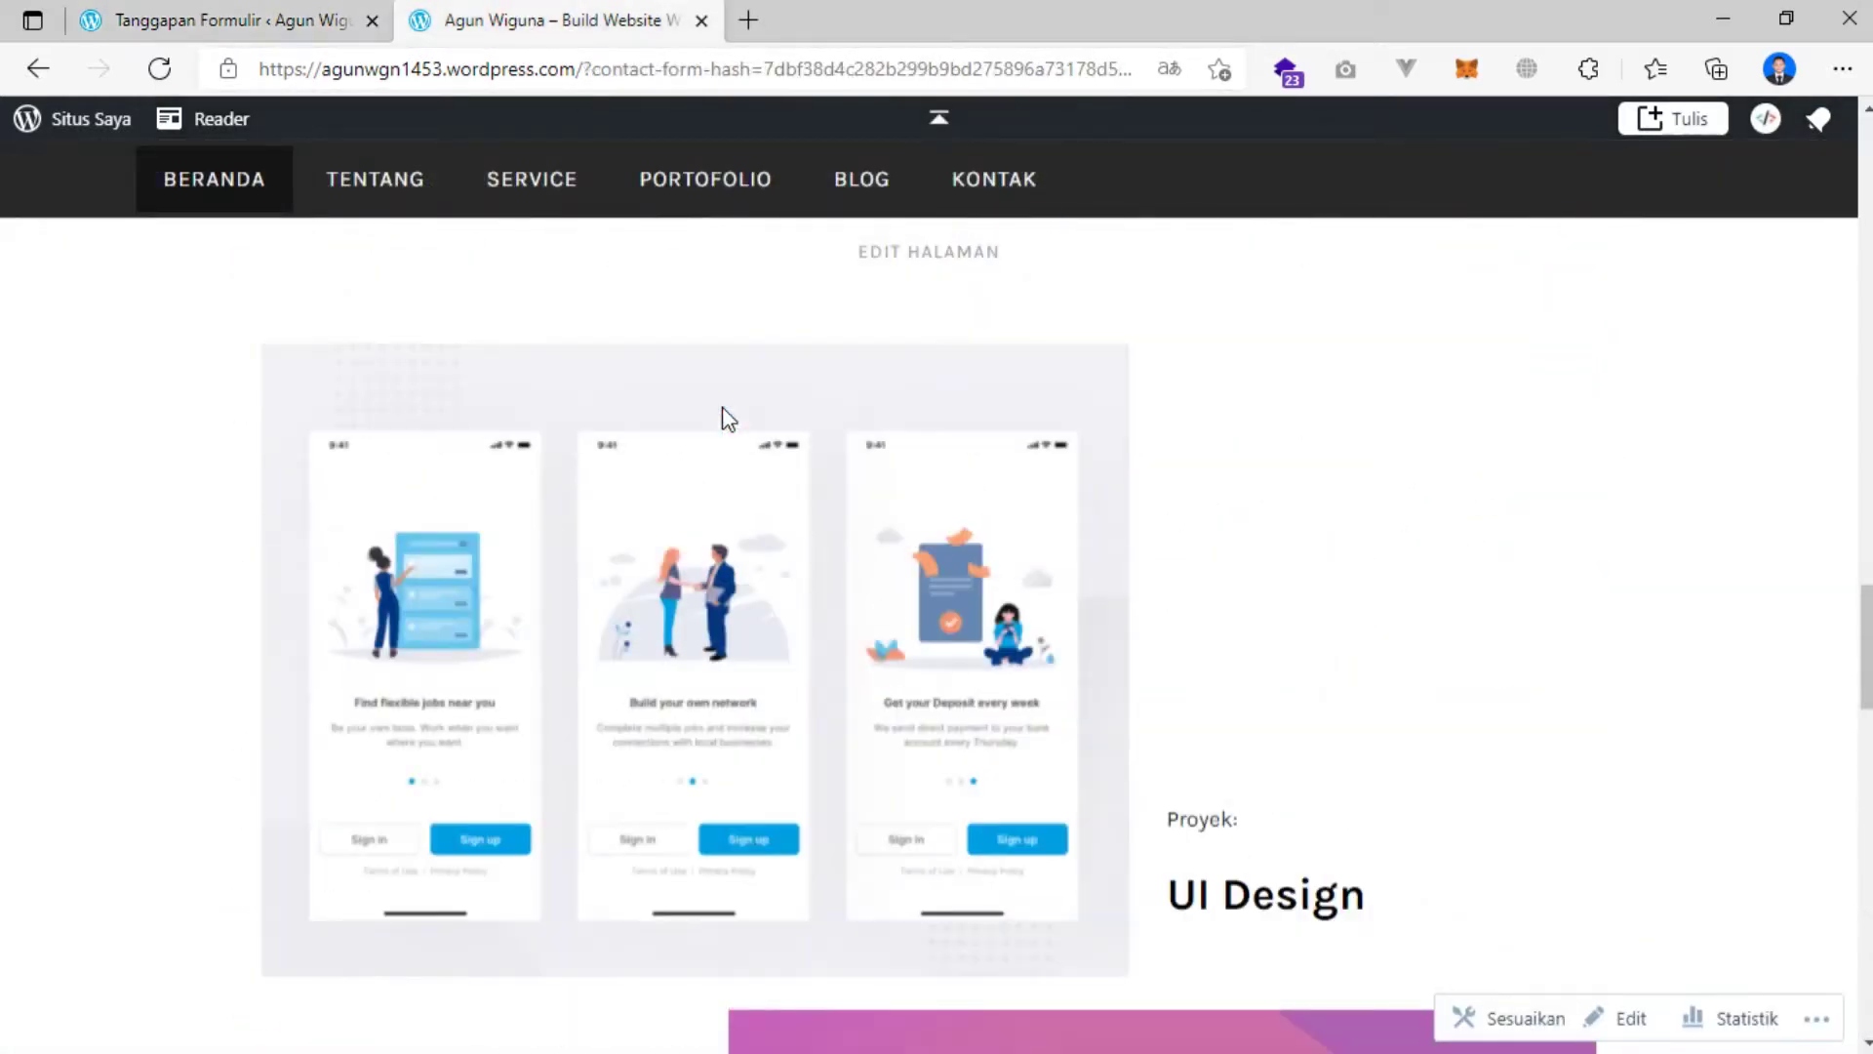
{"action": "scroll", "coordinate": [727, 414], "scroll_direction": "up", "scroll_amount": 5}
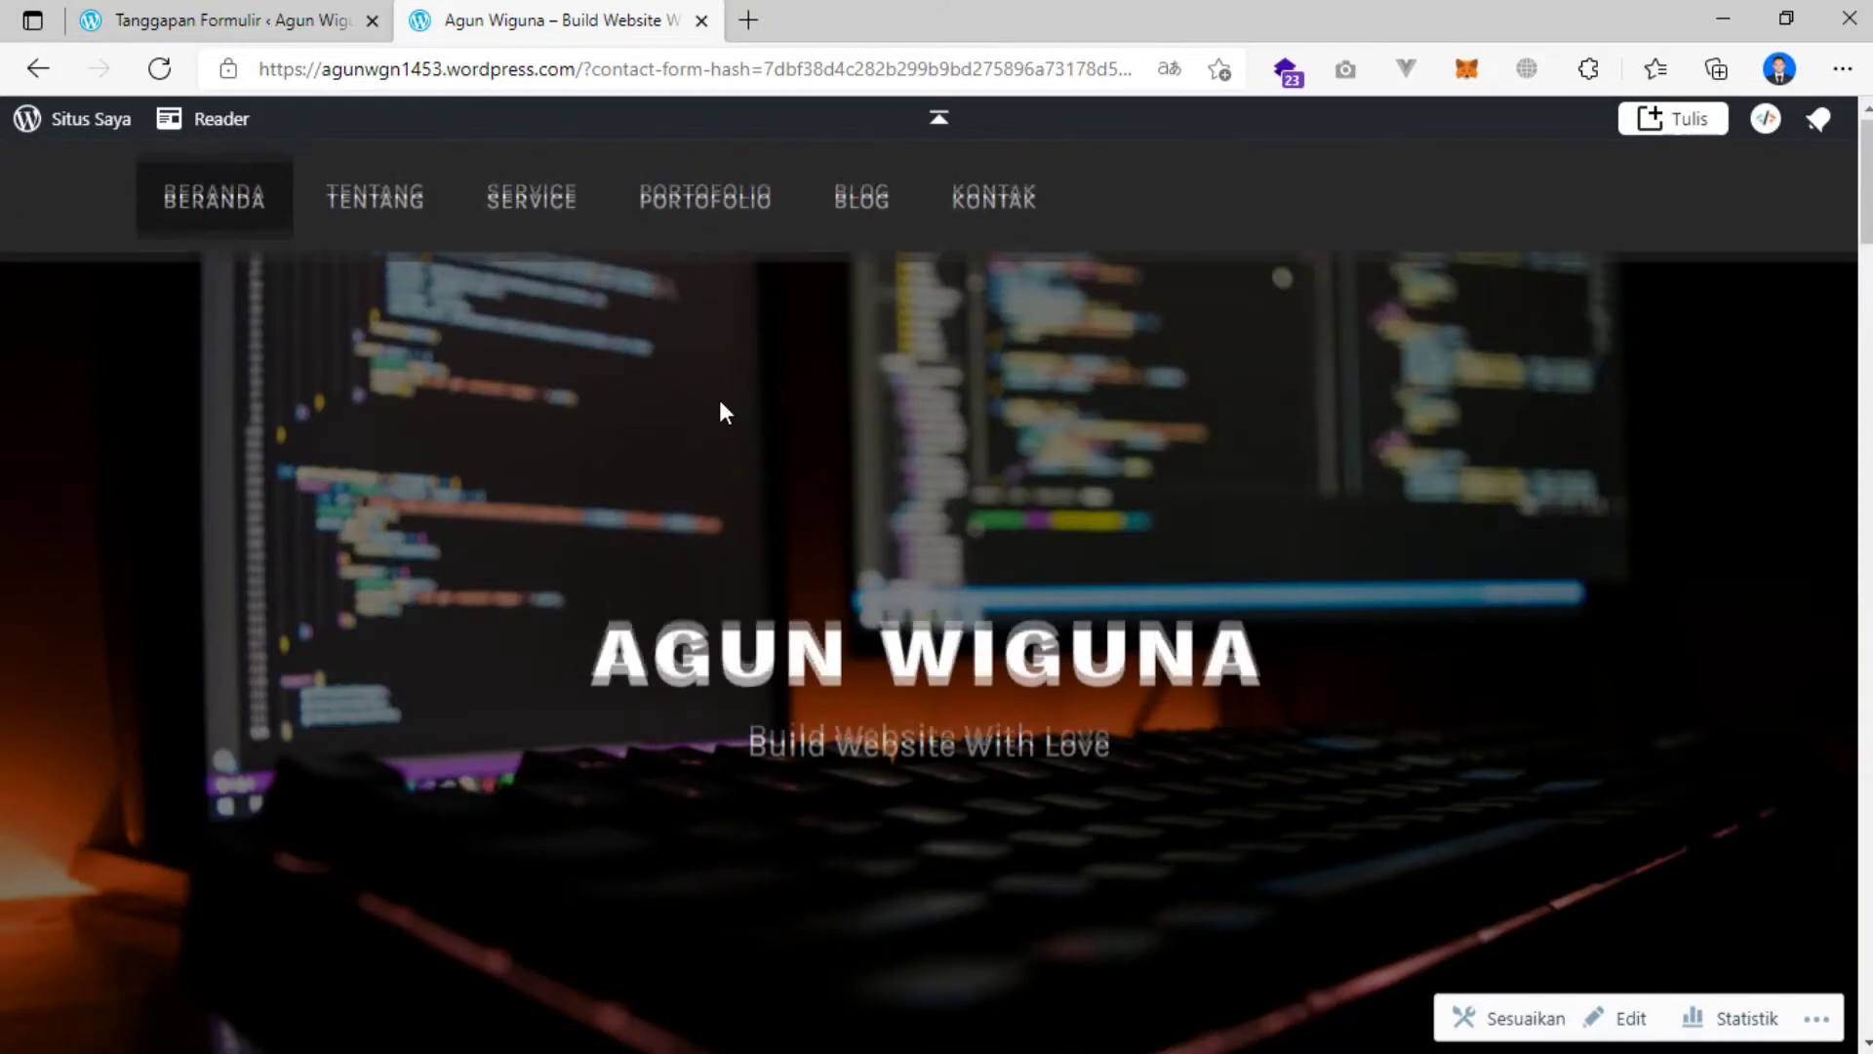
{"action": "scroll", "coordinate": [716, 392], "scroll_direction": "down", "scroll_amount": 12}
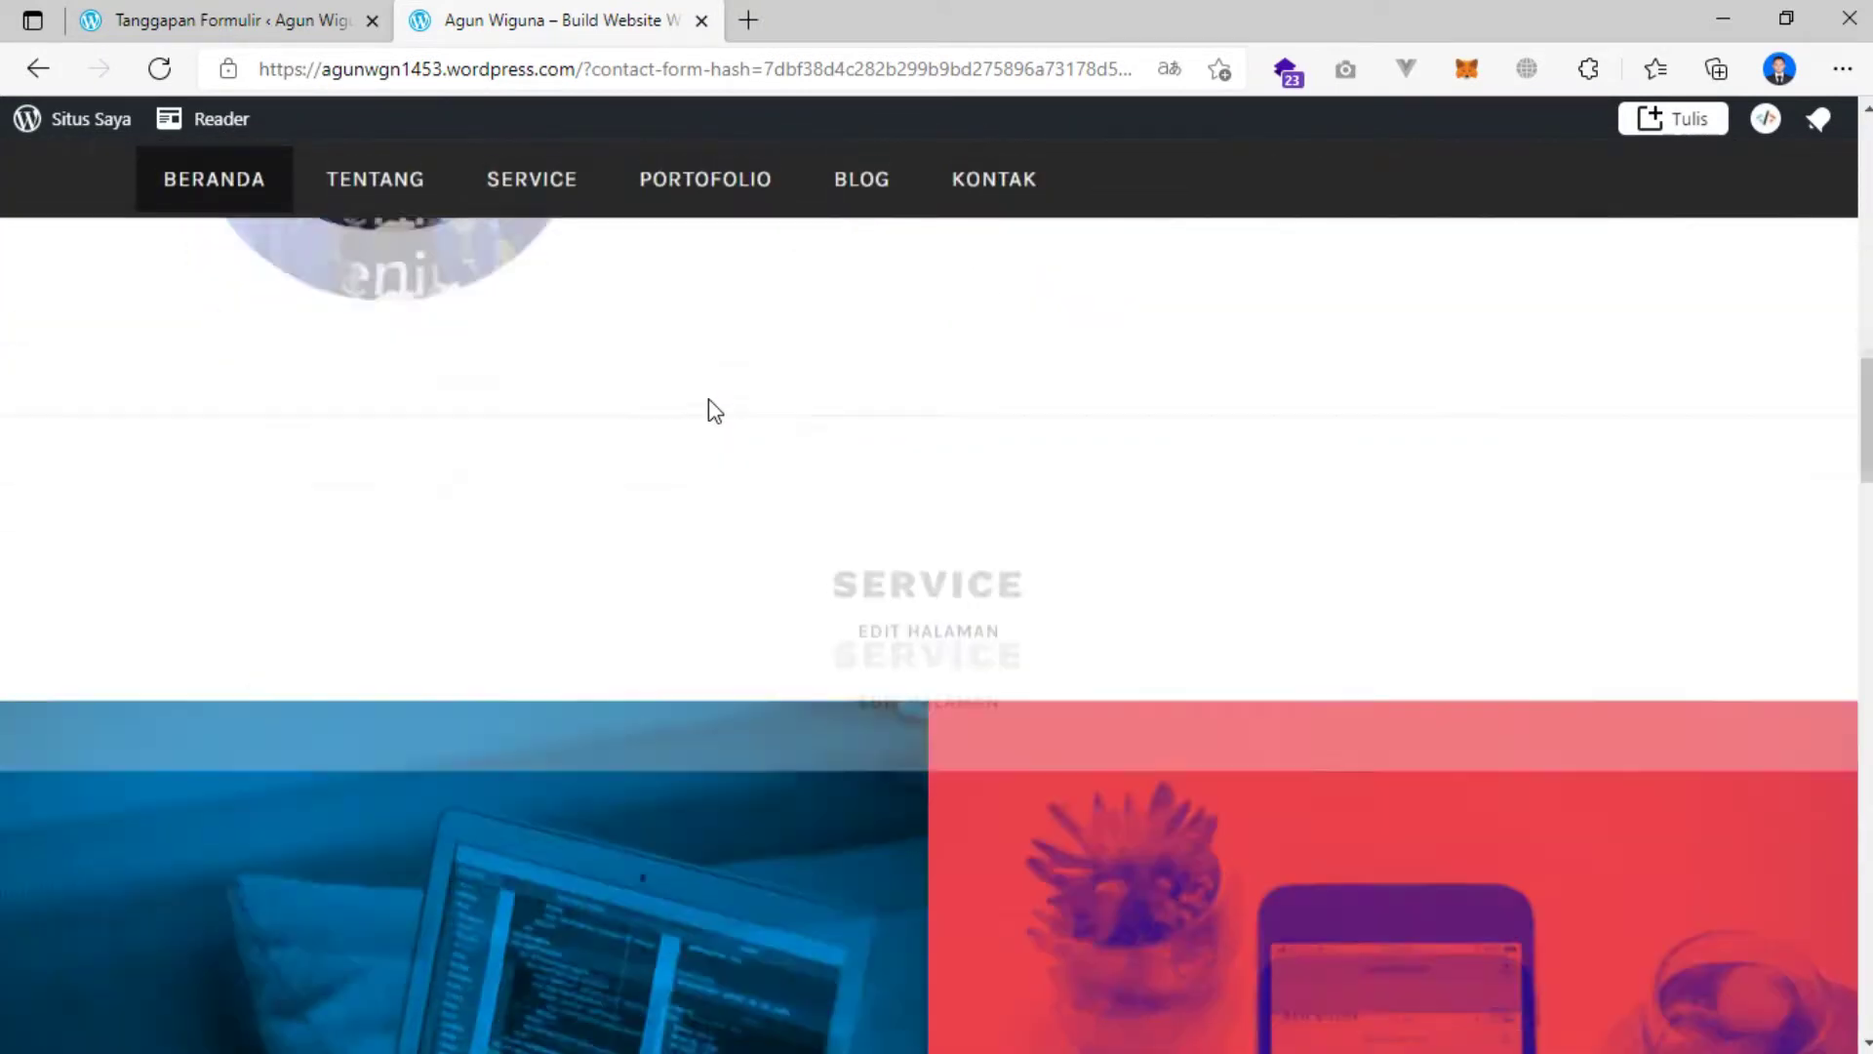
{"action": "scroll", "coordinate": [702, 392], "scroll_direction": "down", "scroll_amount": 10}
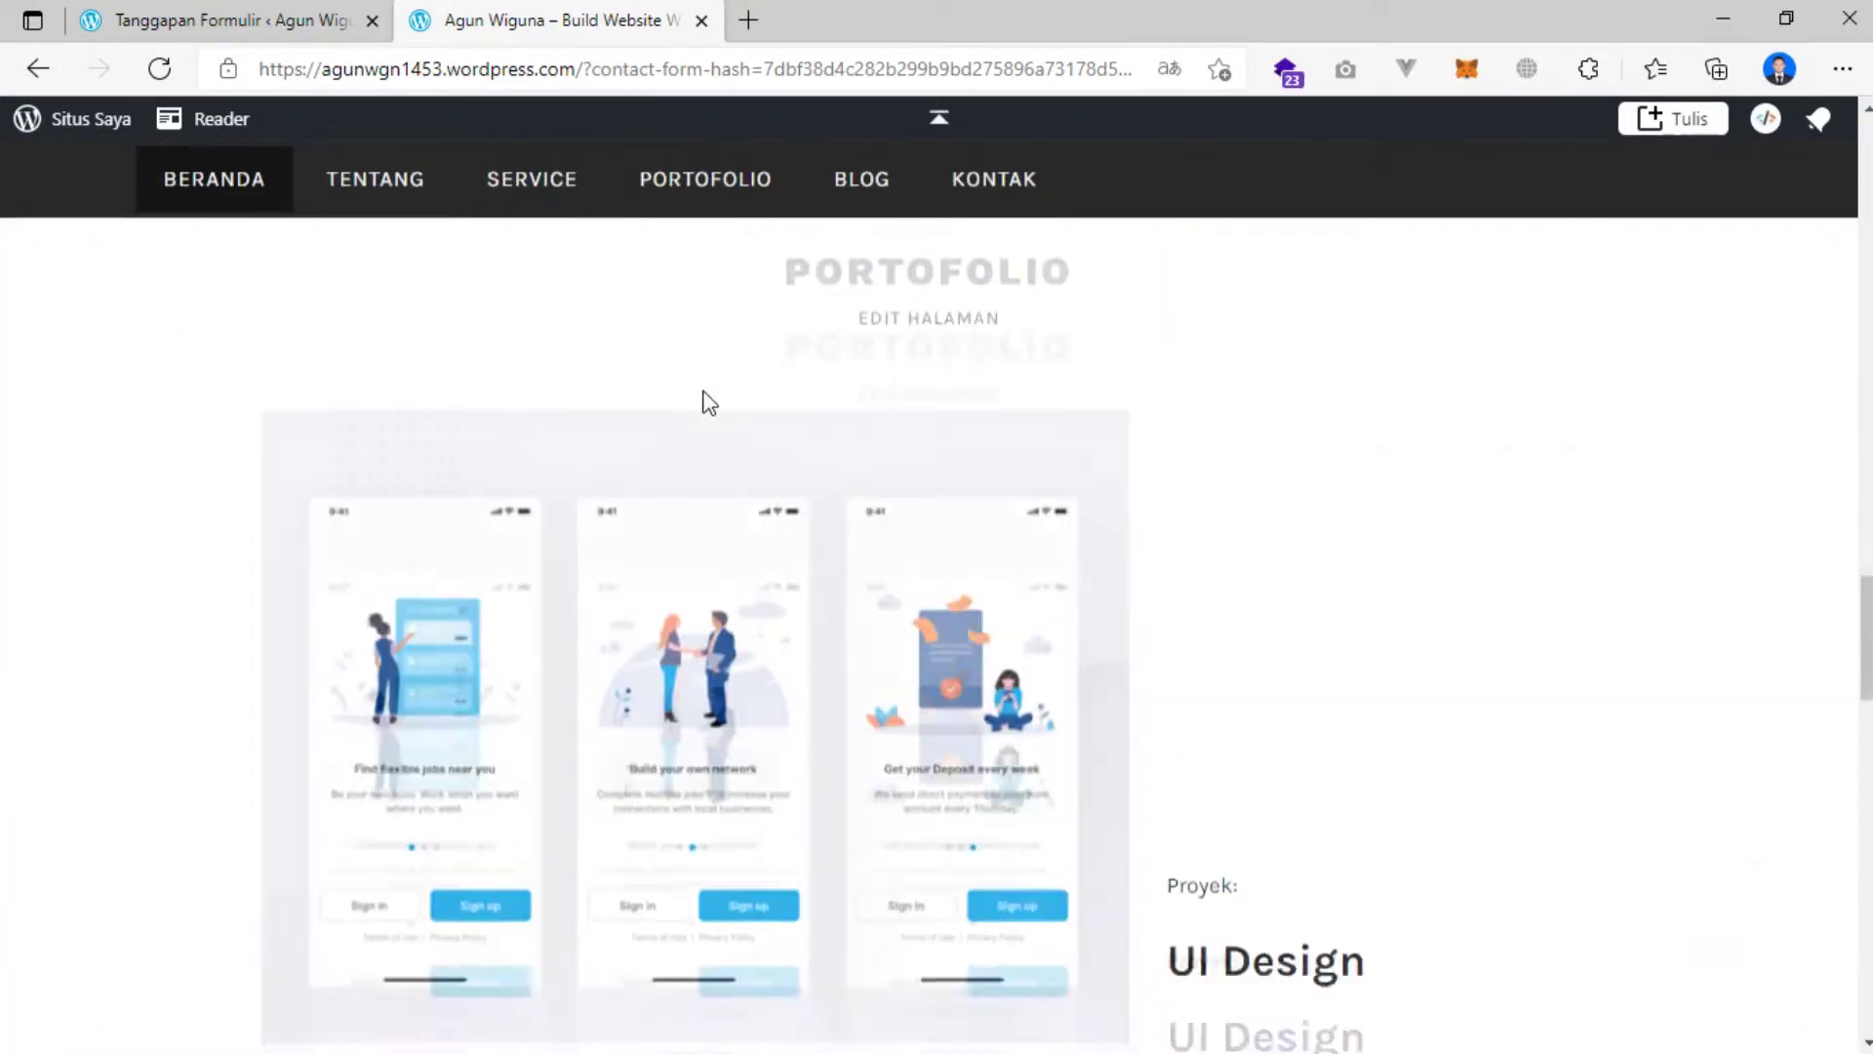
{"action": "scroll", "coordinate": [704, 394], "scroll_direction": "down", "scroll_amount": 10}
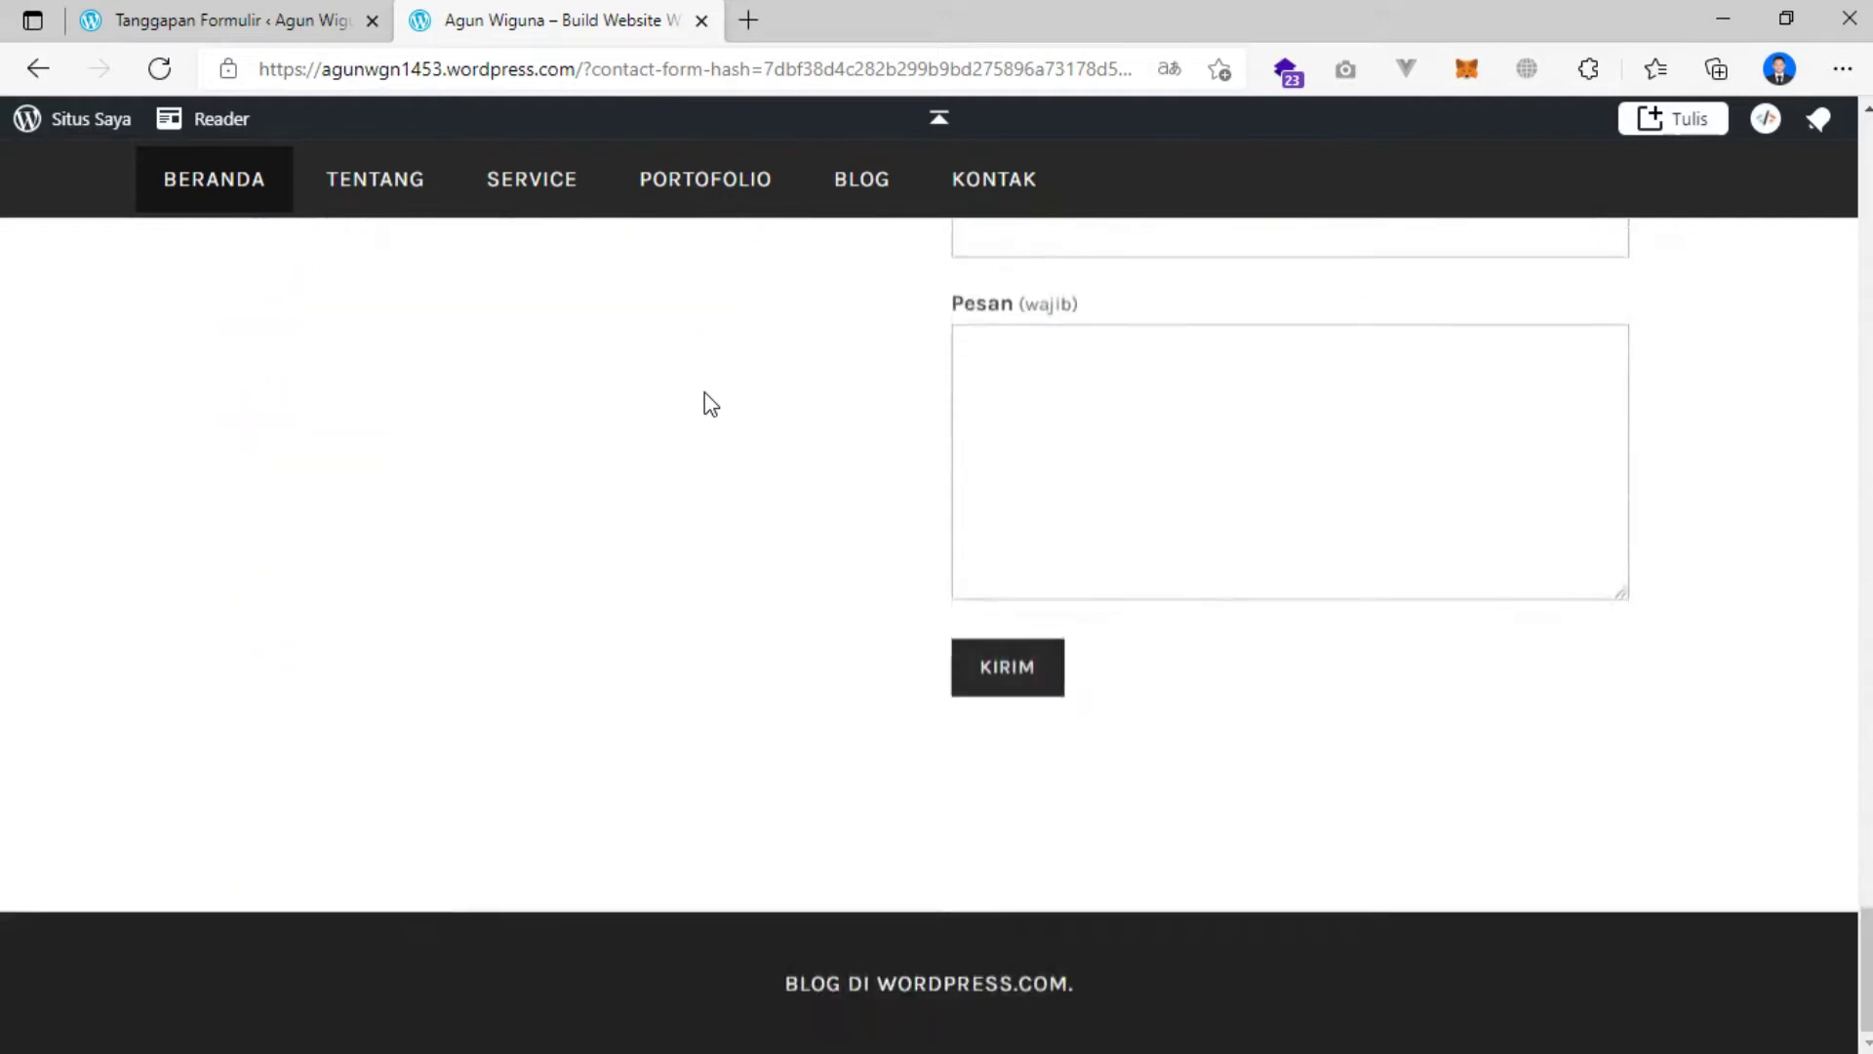
{"action": "scroll", "coordinate": [704, 394], "scroll_direction": "up", "scroll_amount": 15}
{"action": "scroll", "coordinate": [719, 398], "scroll_direction": "up", "scroll_amount": 15}
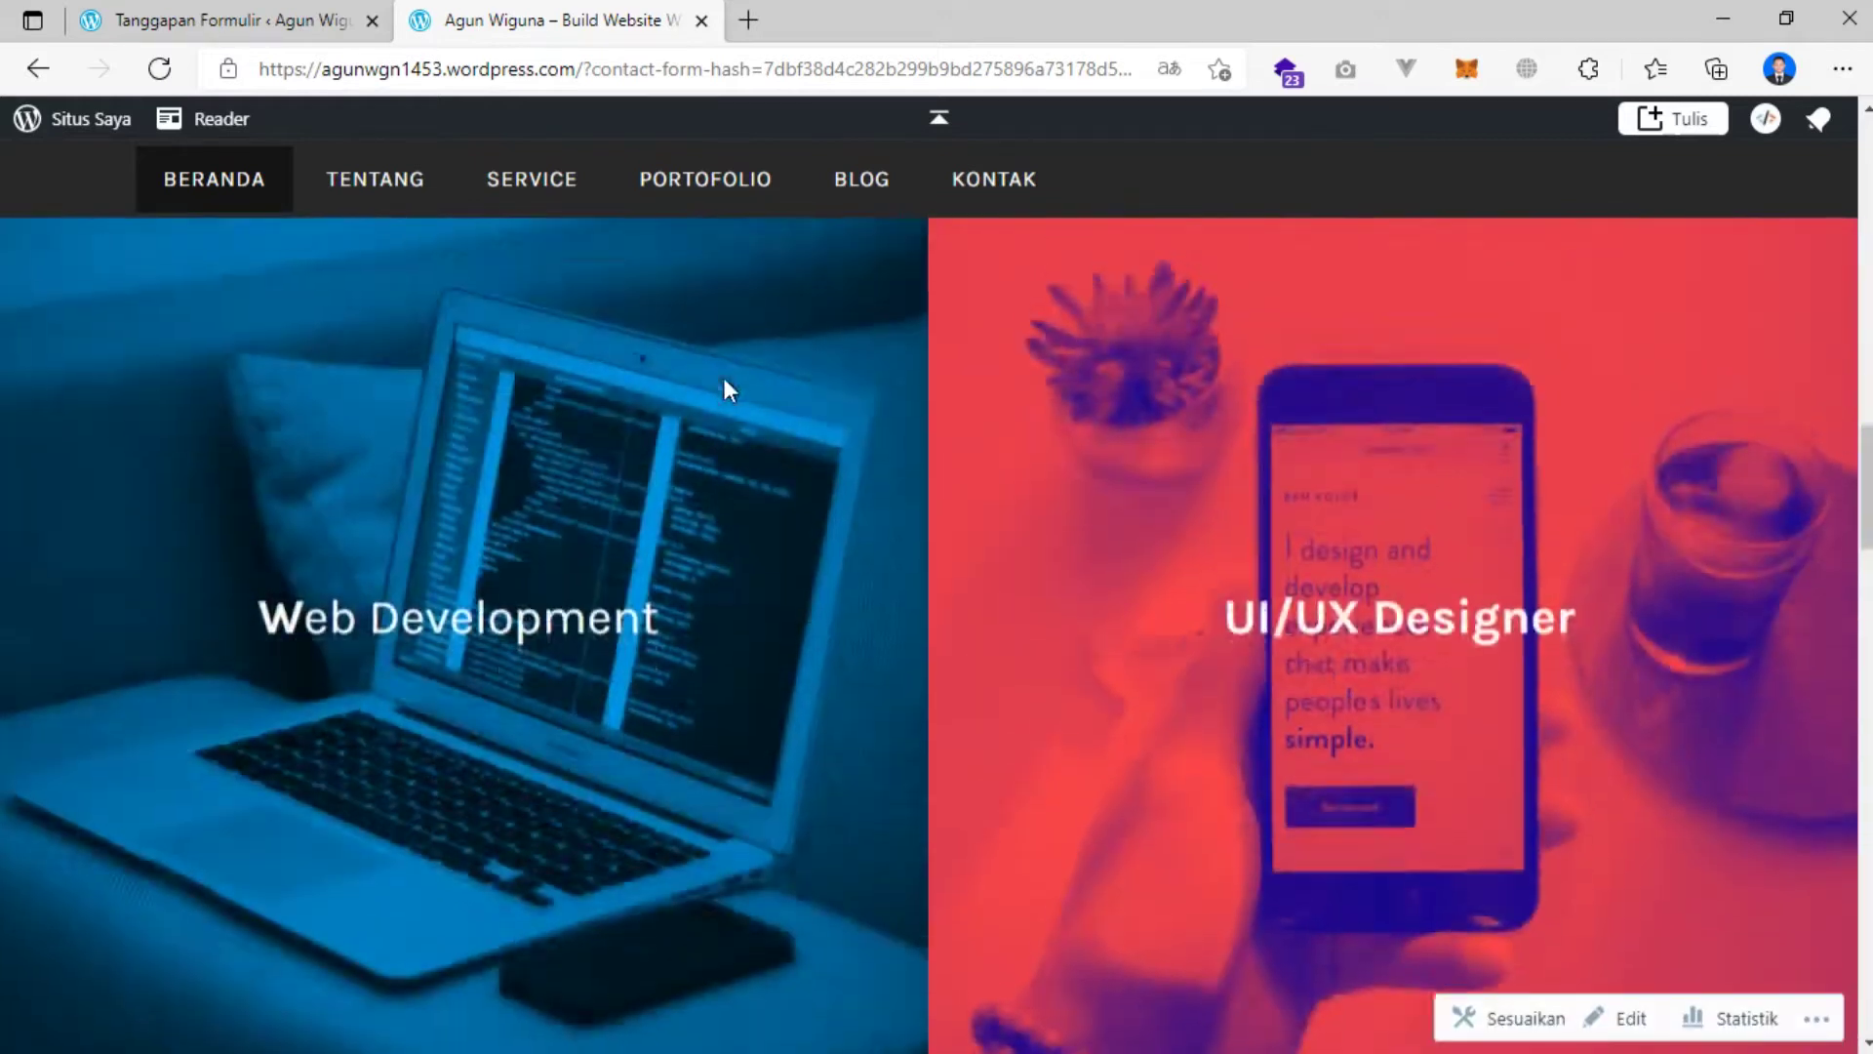
{"action": "scroll", "coordinate": [757, 336], "scroll_direction": "up", "scroll_amount": 10}
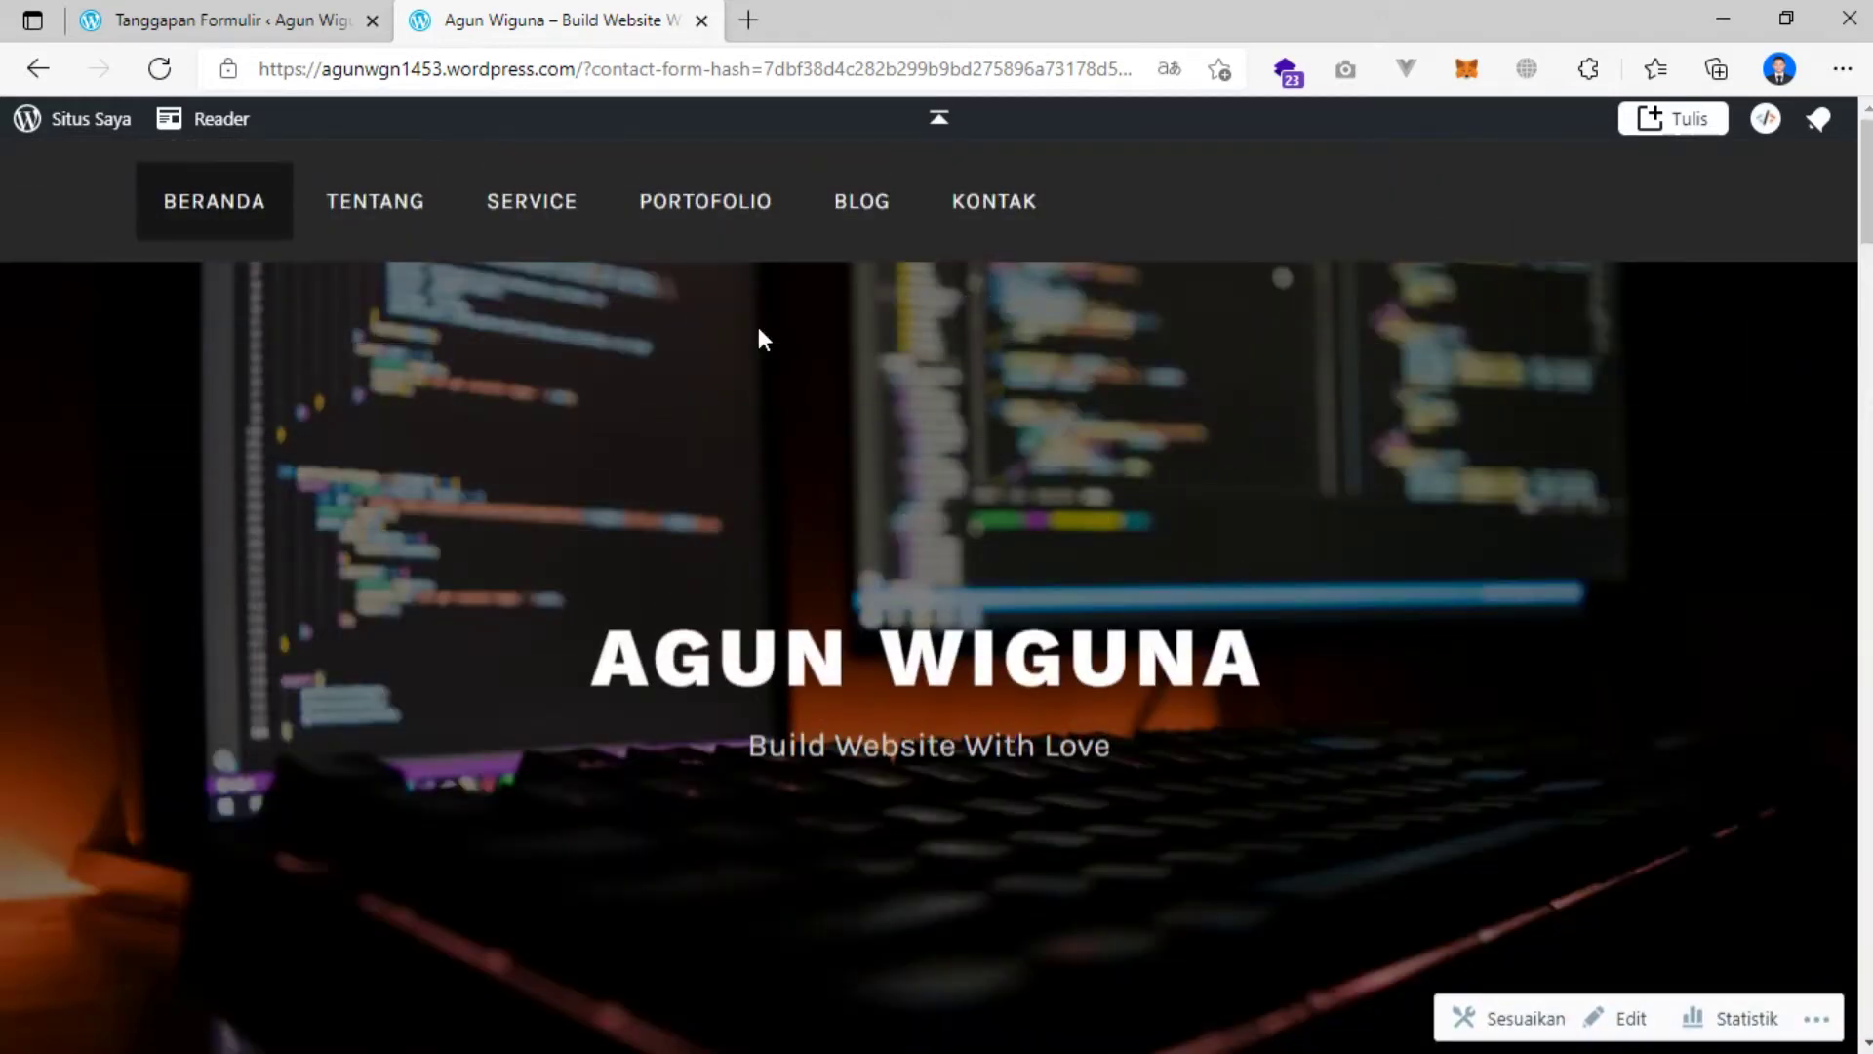
Open the BLOG page and scroll through its Perkenalkan Diri Anda posts and Ikuti Blog Saya signup.
{"action": "left_click", "coordinate": [864, 215]}
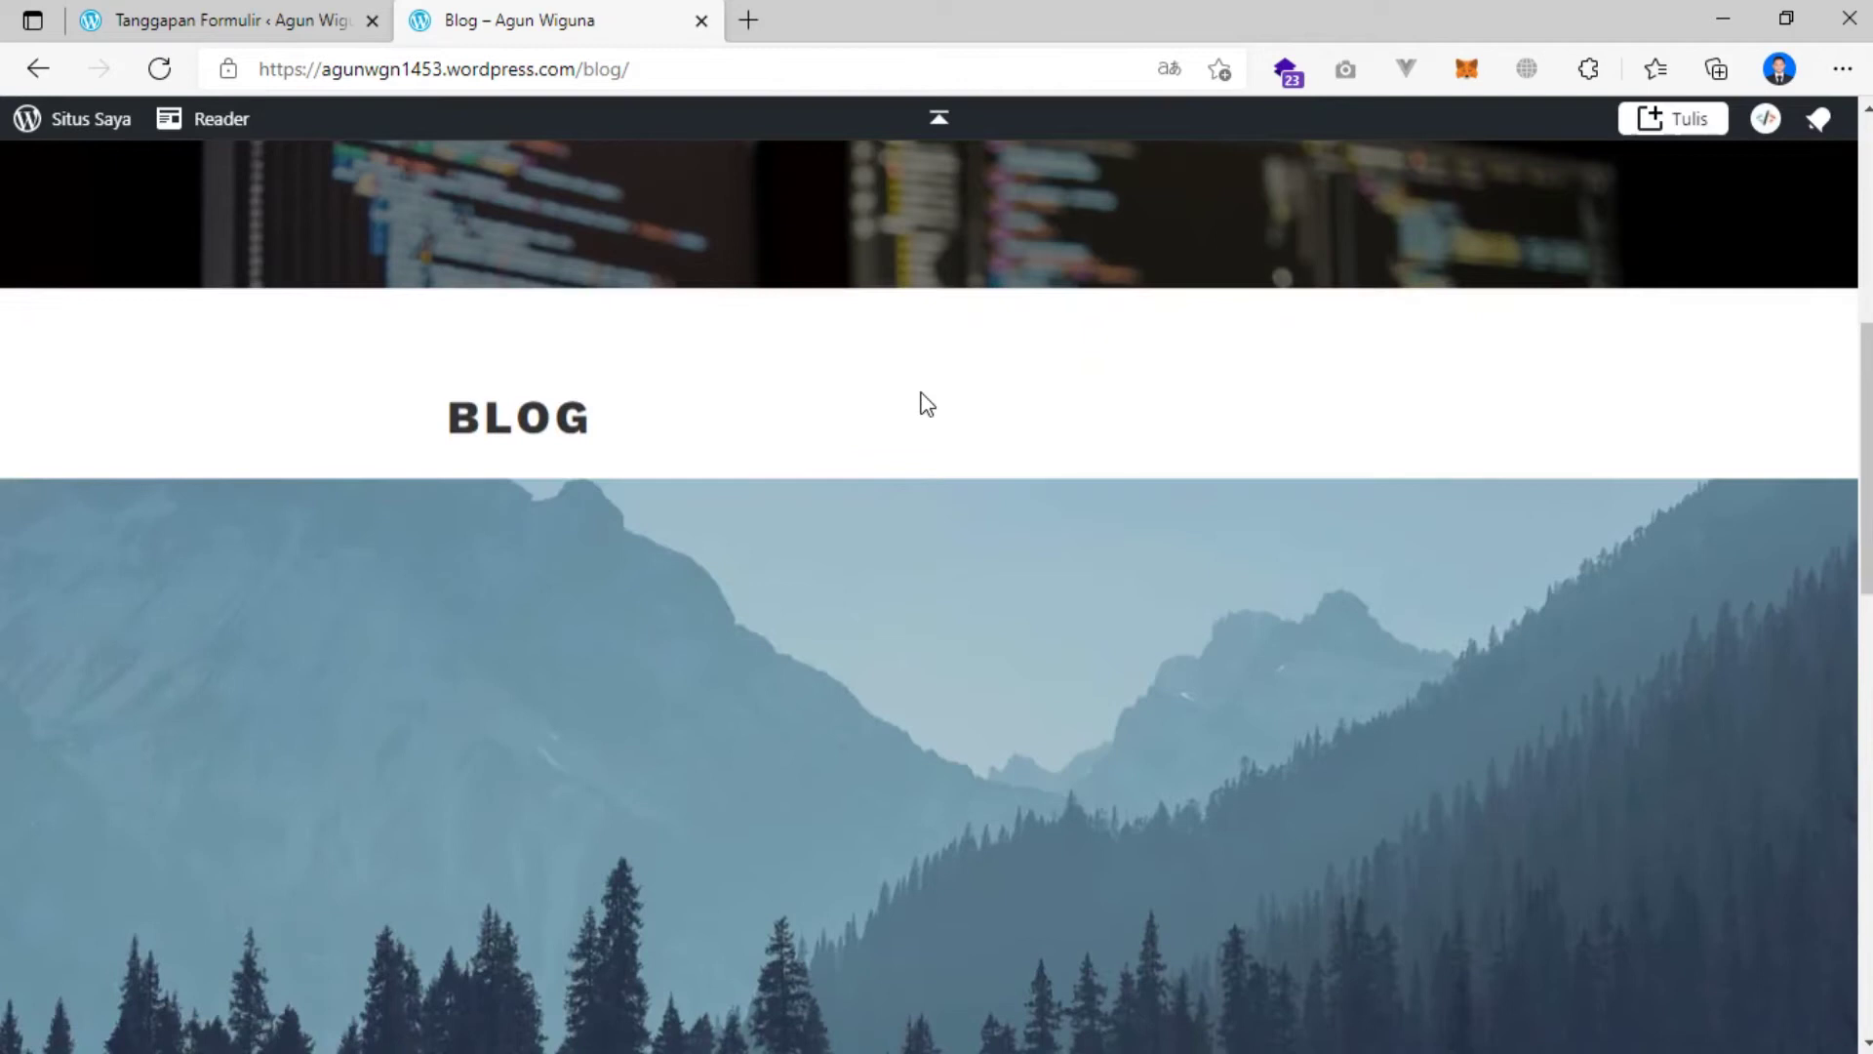
{"action": "scroll", "coordinate": [922, 415], "scroll_direction": "down", "scroll_amount": 7}
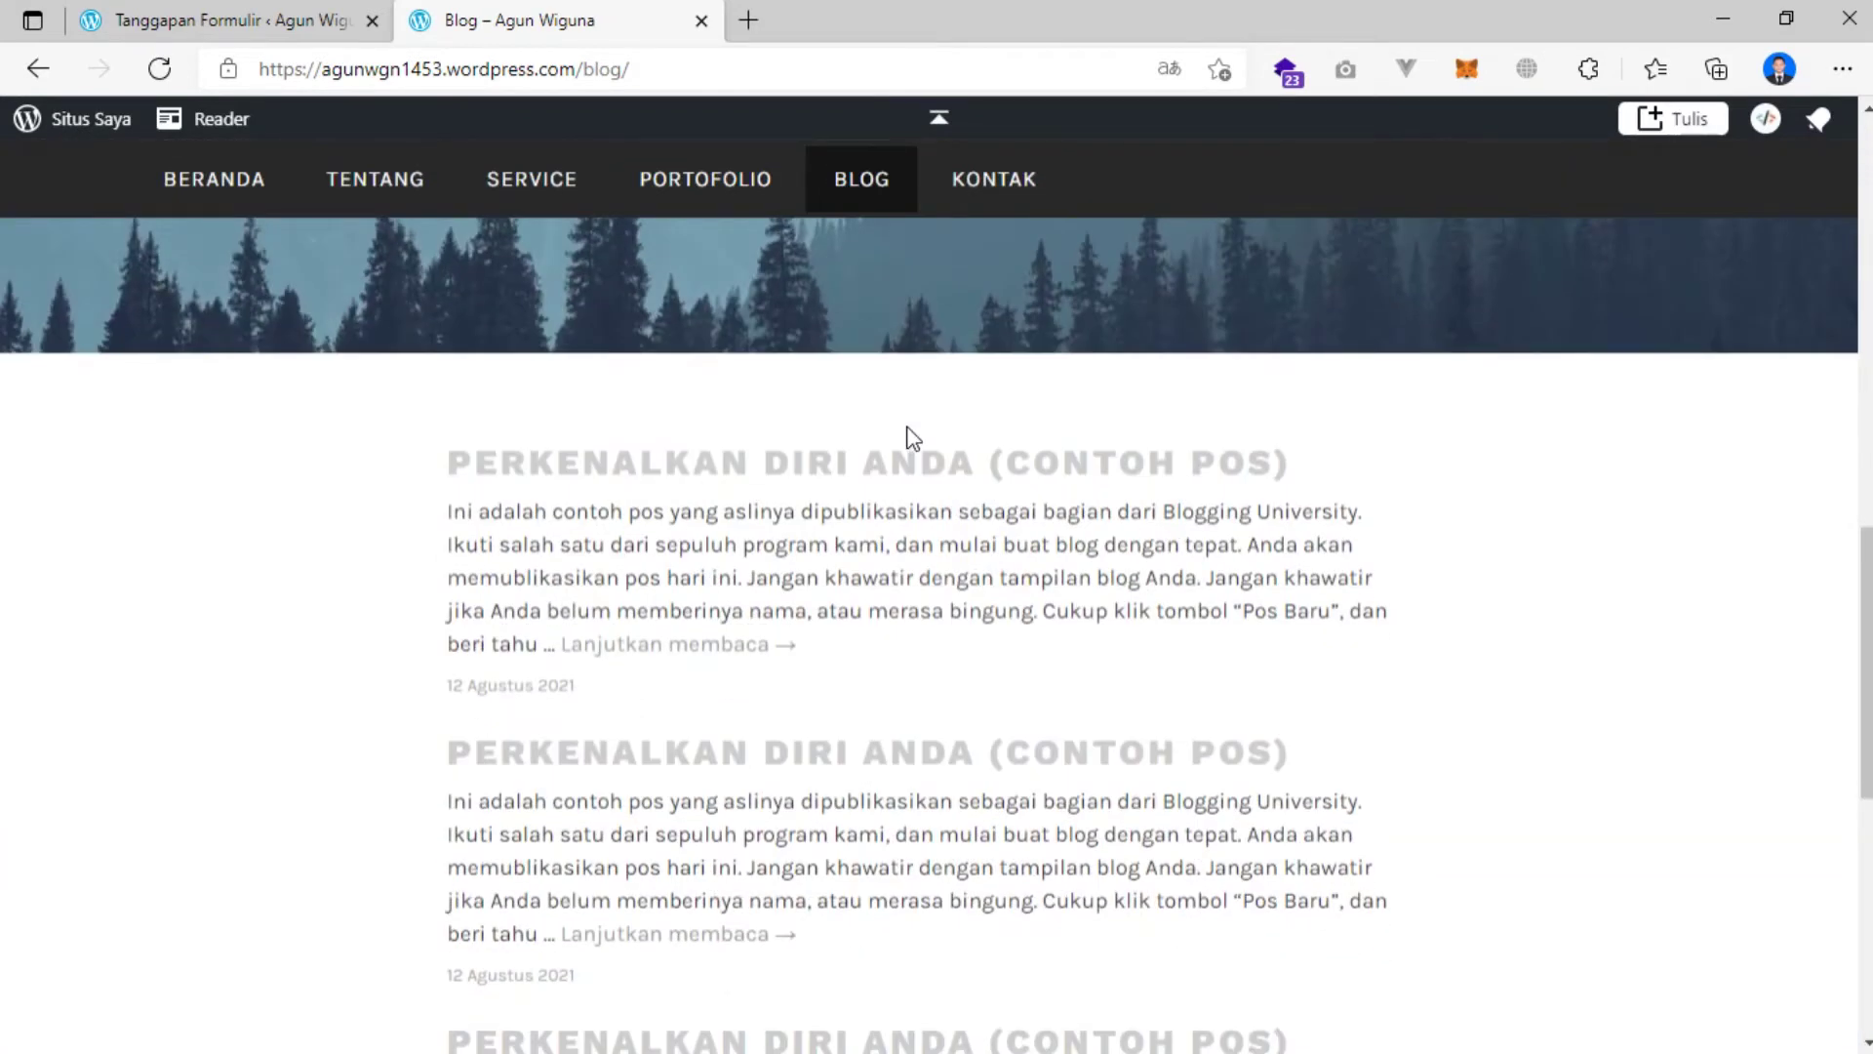
{"action": "scroll", "coordinate": [891, 527], "scroll_direction": "down", "scroll_amount": 4}
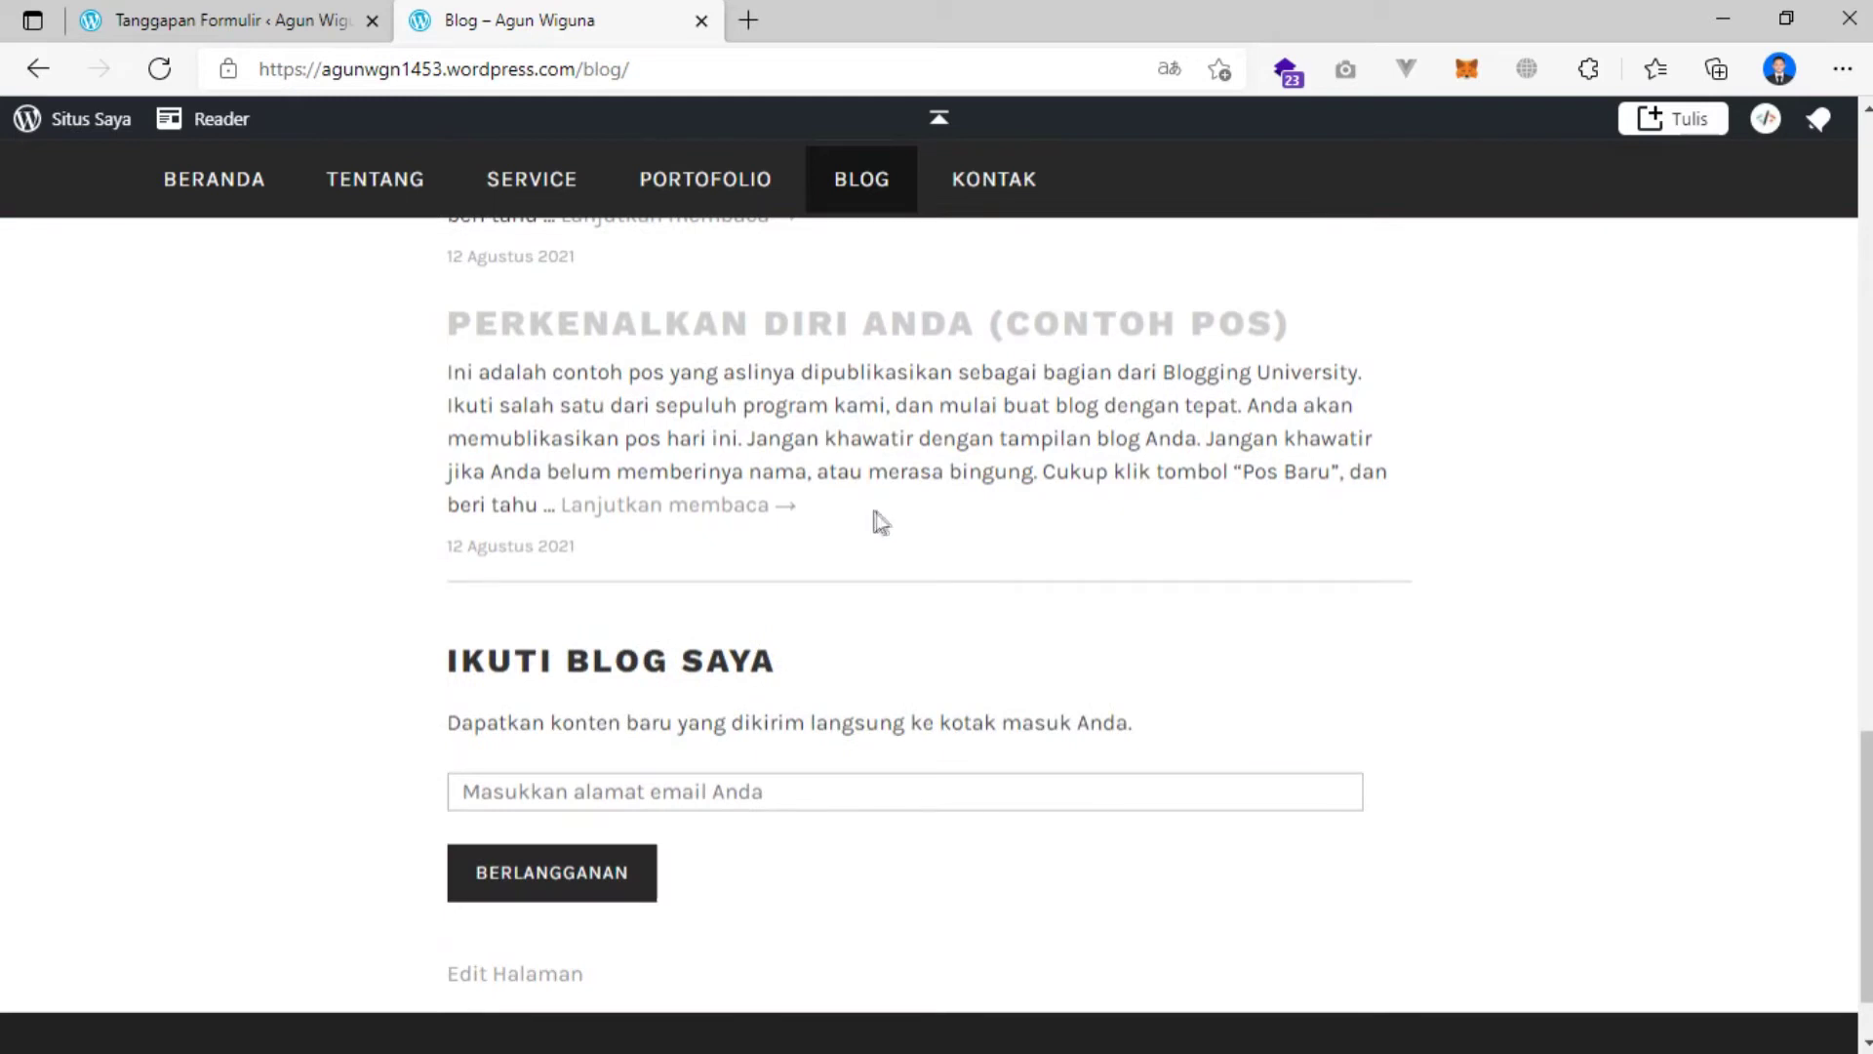
{"action": "scroll", "coordinate": [861, 518], "scroll_direction": "up", "scroll_amount": 10}
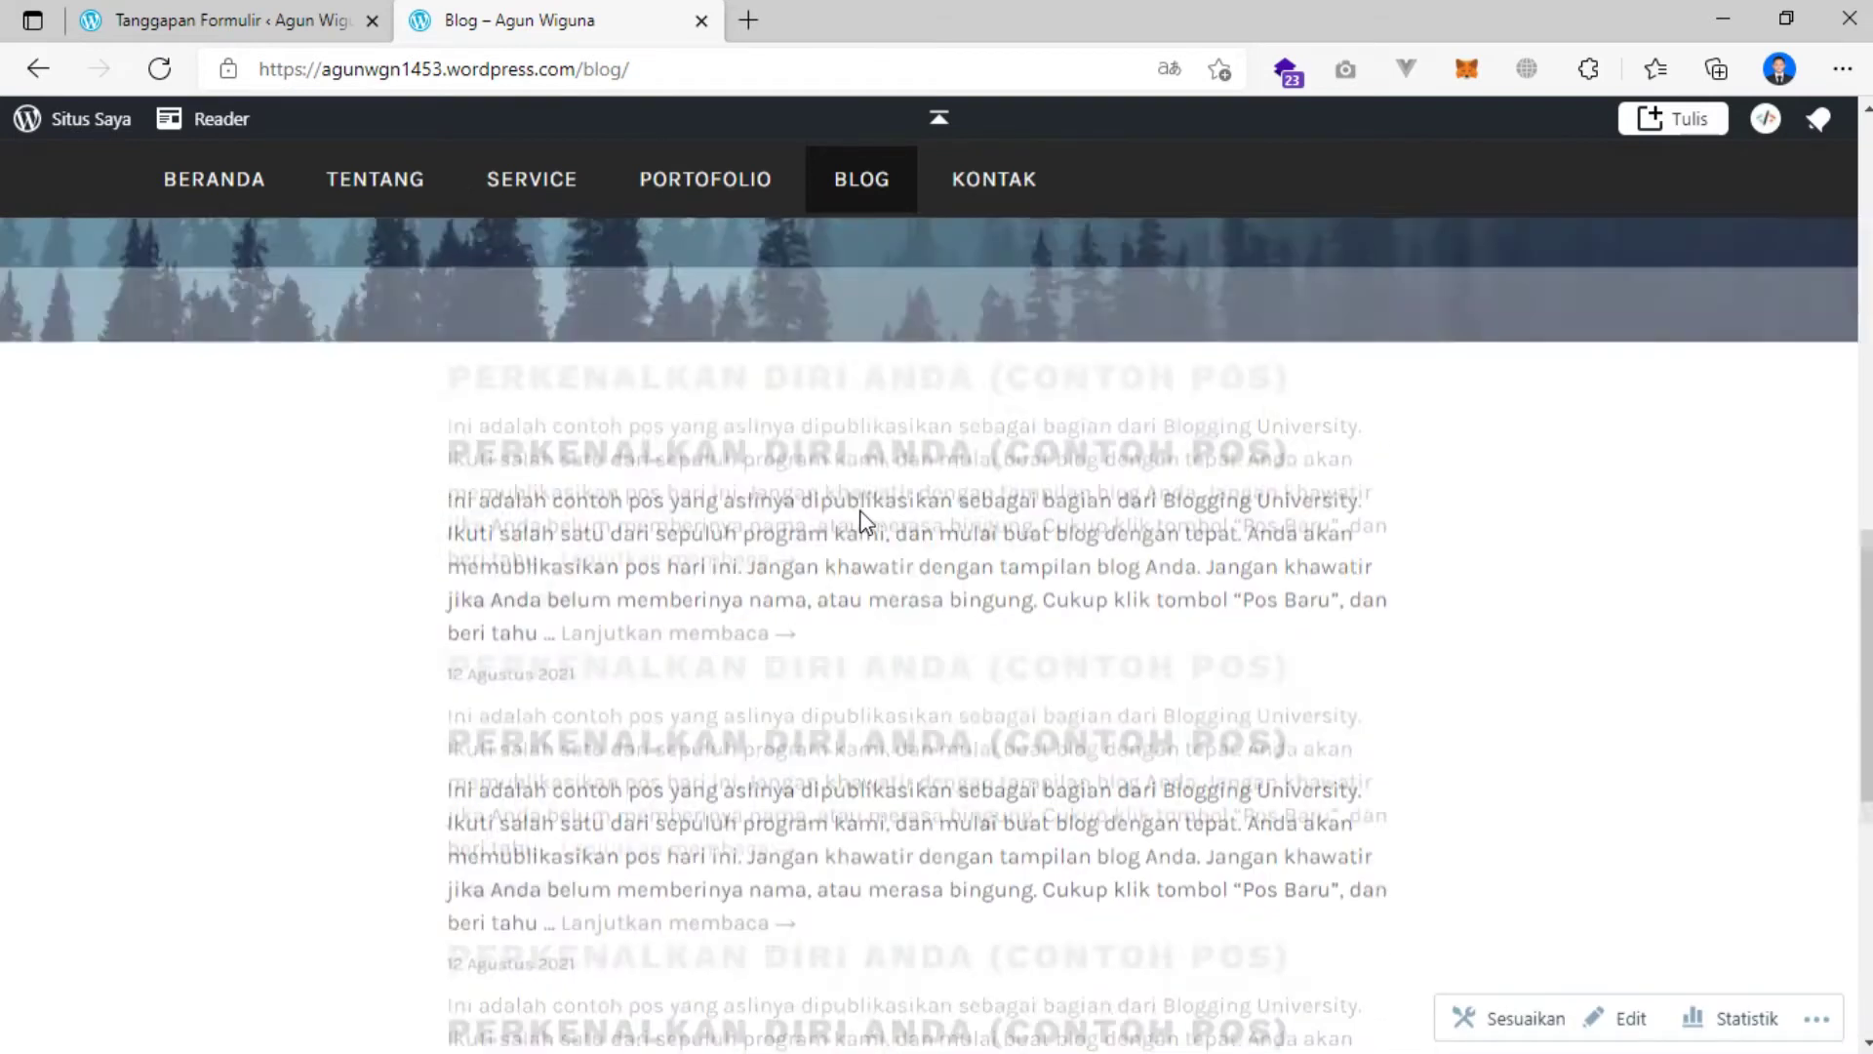
{"action": "scroll", "coordinate": [698, 465], "scroll_direction": "down", "scroll_amount": 10}
{"action": "scroll", "coordinate": [812, 458], "scroll_direction": "down", "scroll_amount": 5}
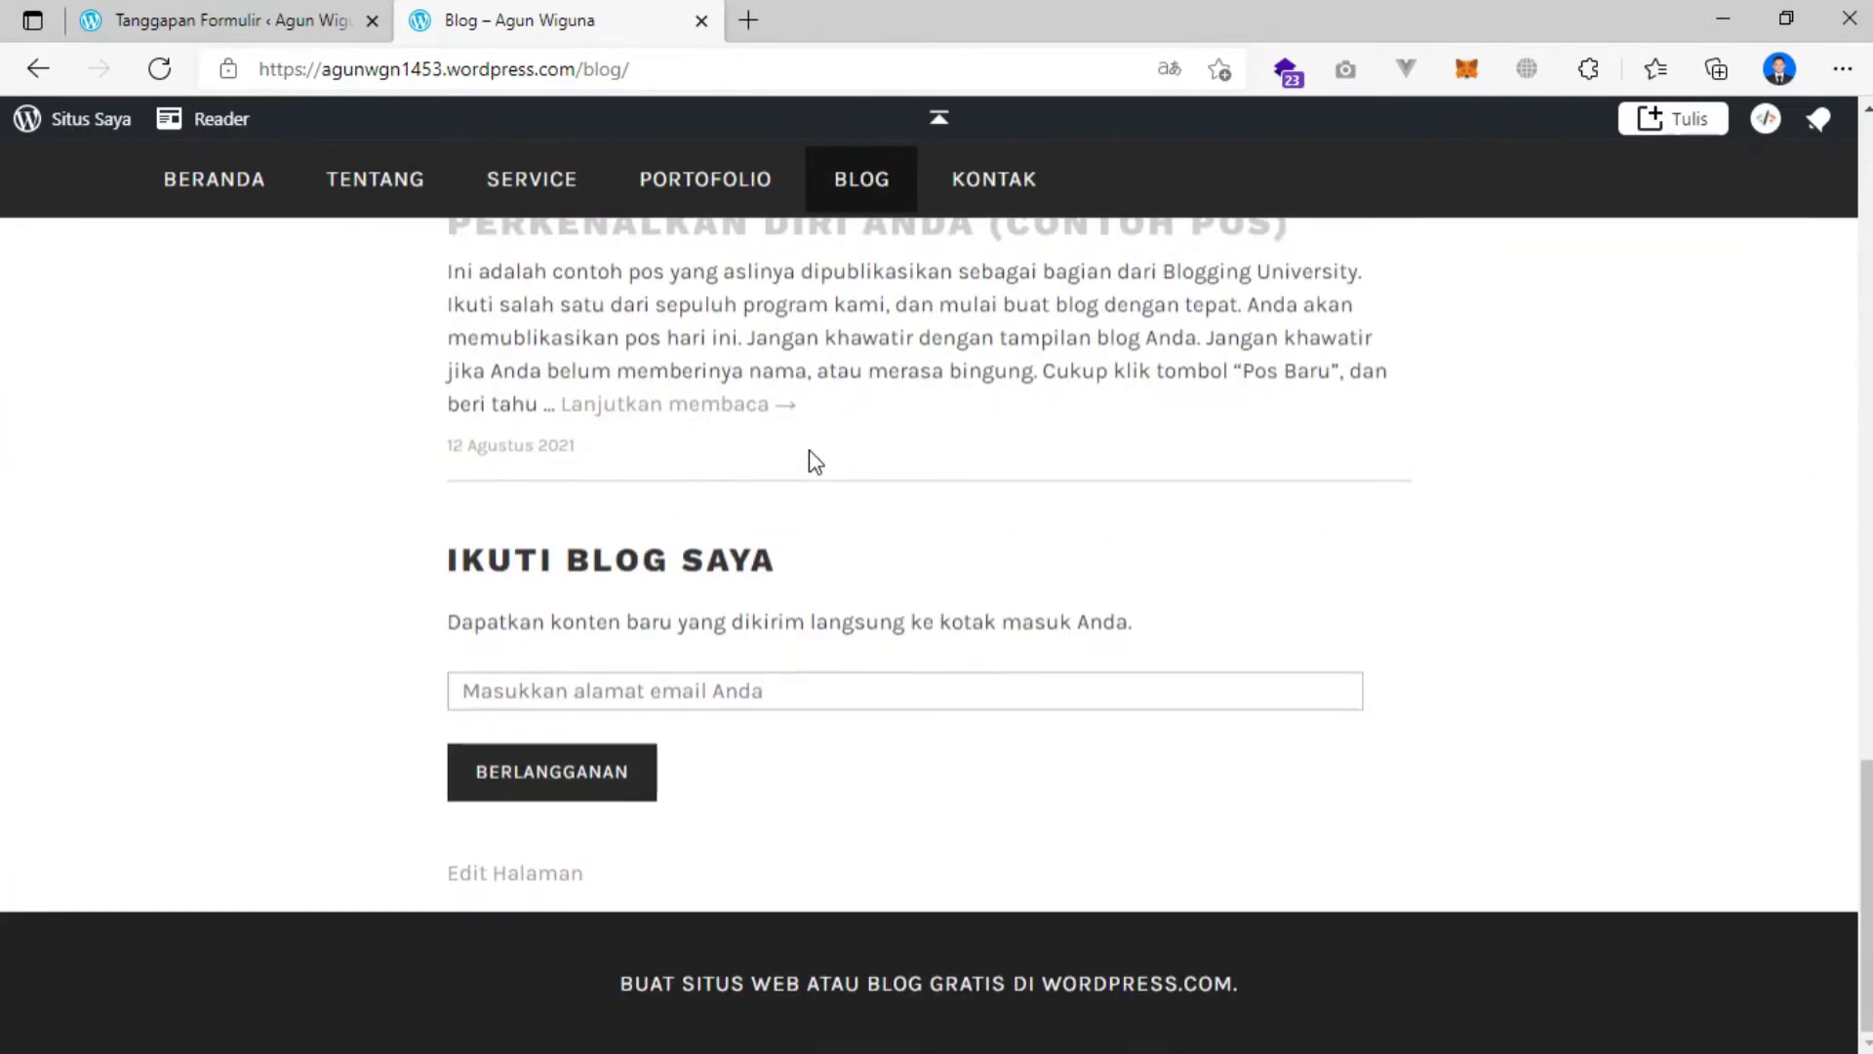
{"action": "scroll", "coordinate": [829, 459], "scroll_direction": "up", "scroll_amount": 15}
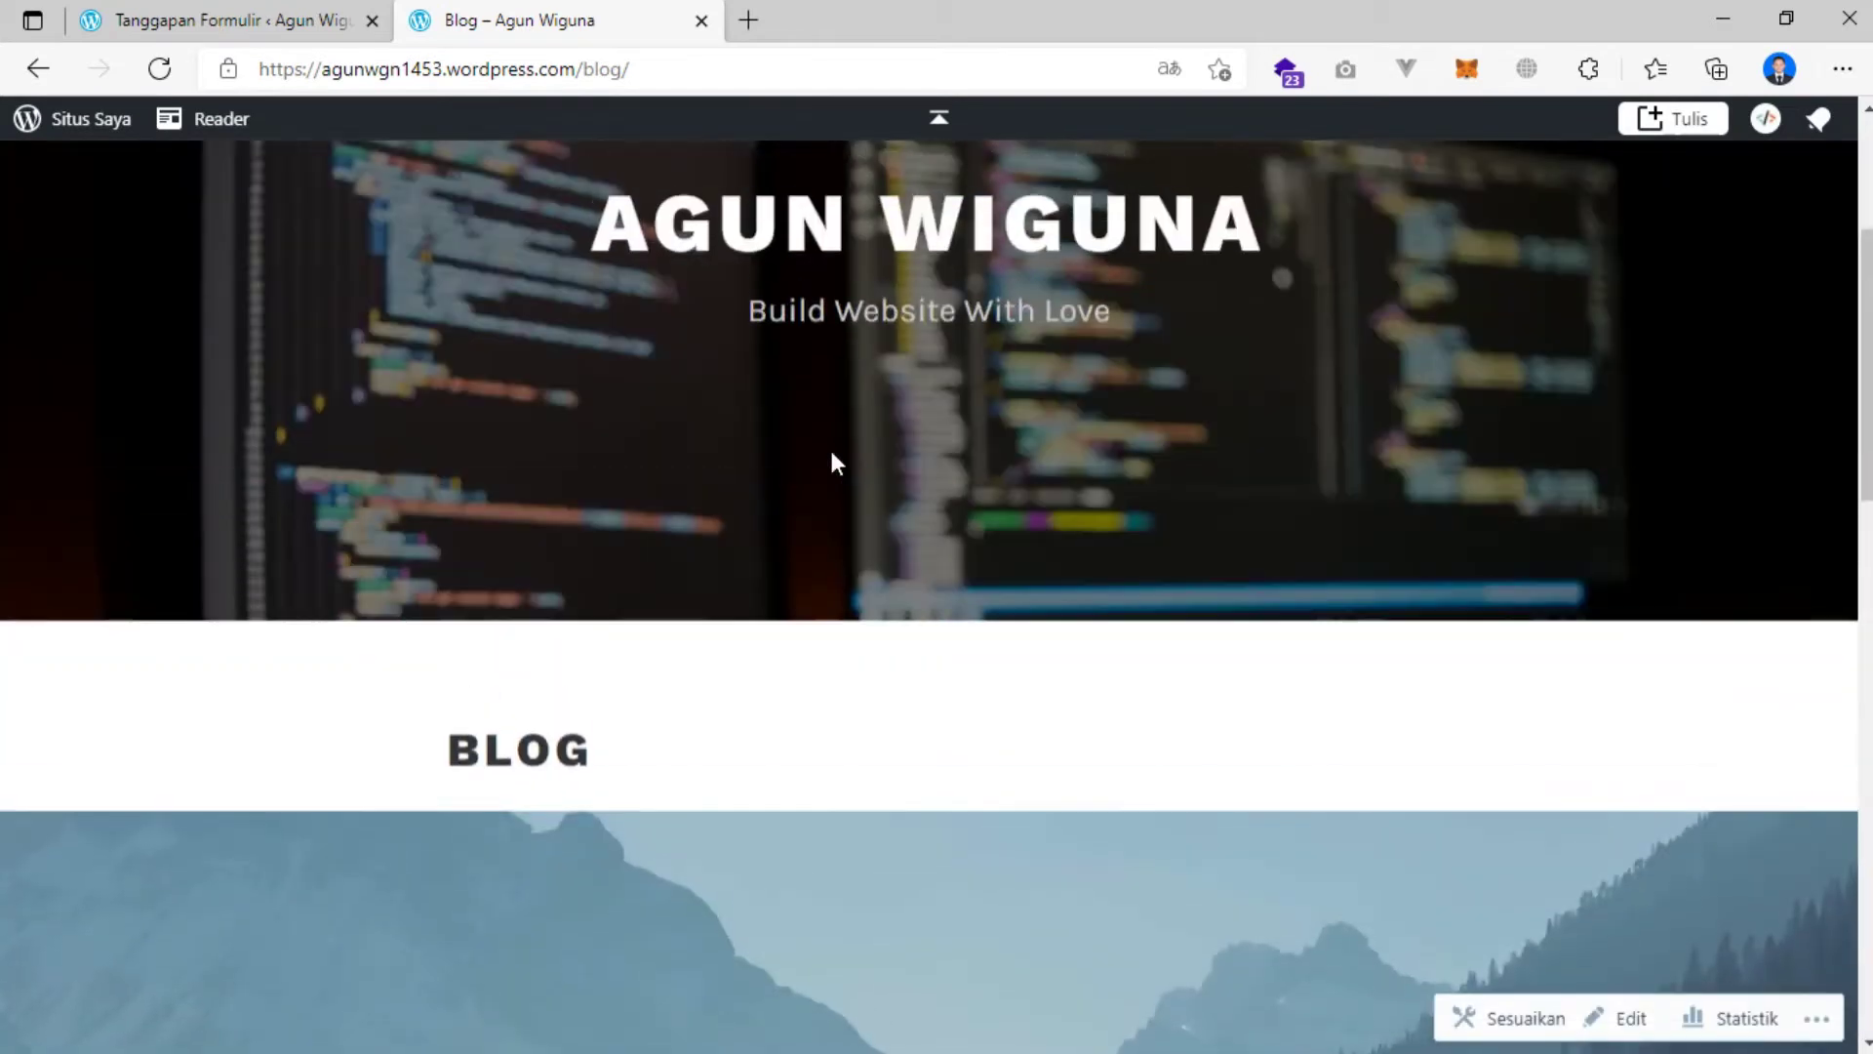
{"action": "scroll", "coordinate": [837, 451], "scroll_direction": "up", "scroll_amount": 5}
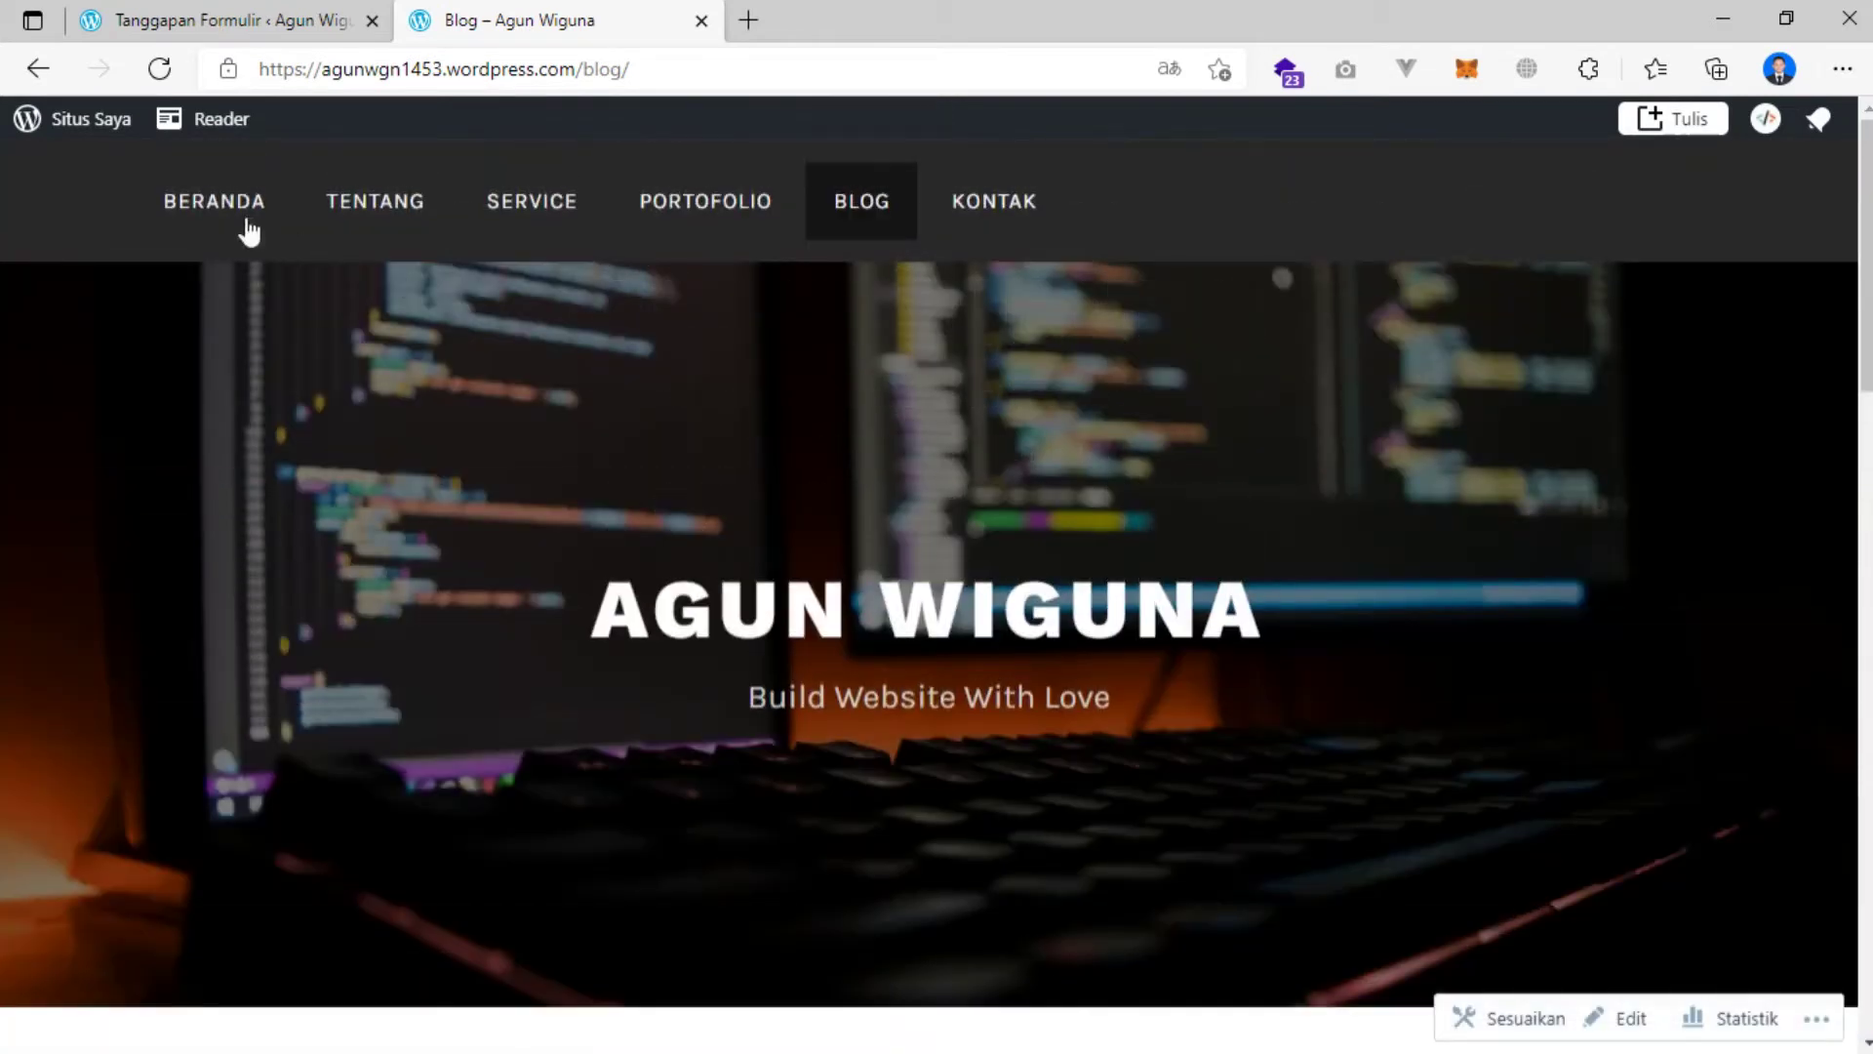
Open BERANDA and scroll through the AGUN WIGUNA hero, Tentang, Service, Portofolio and Kontak sections.
{"action": "left_click", "coordinate": [215, 207]}
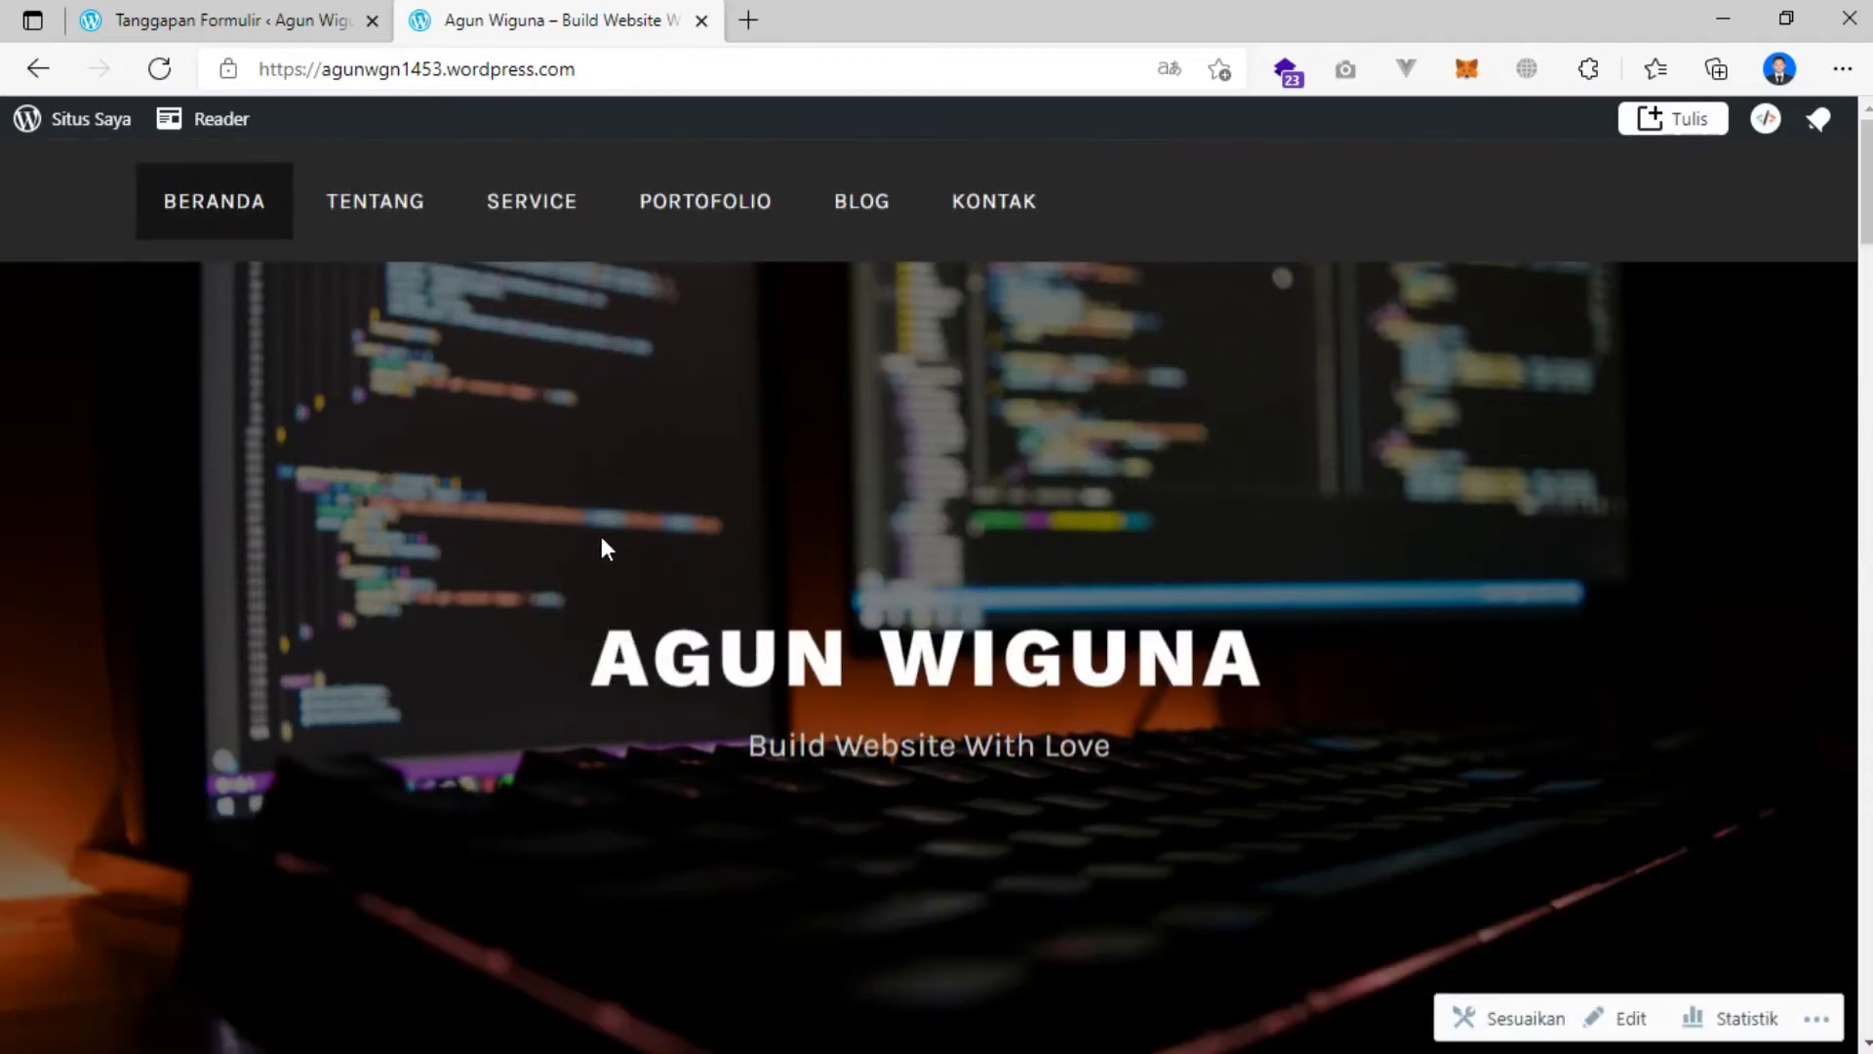
{"action": "scroll", "coordinate": [602, 539], "scroll_direction": "down", "scroll_amount": 5}
{"action": "scroll", "coordinate": [602, 540], "scroll_direction": "down", "scroll_amount": 5}
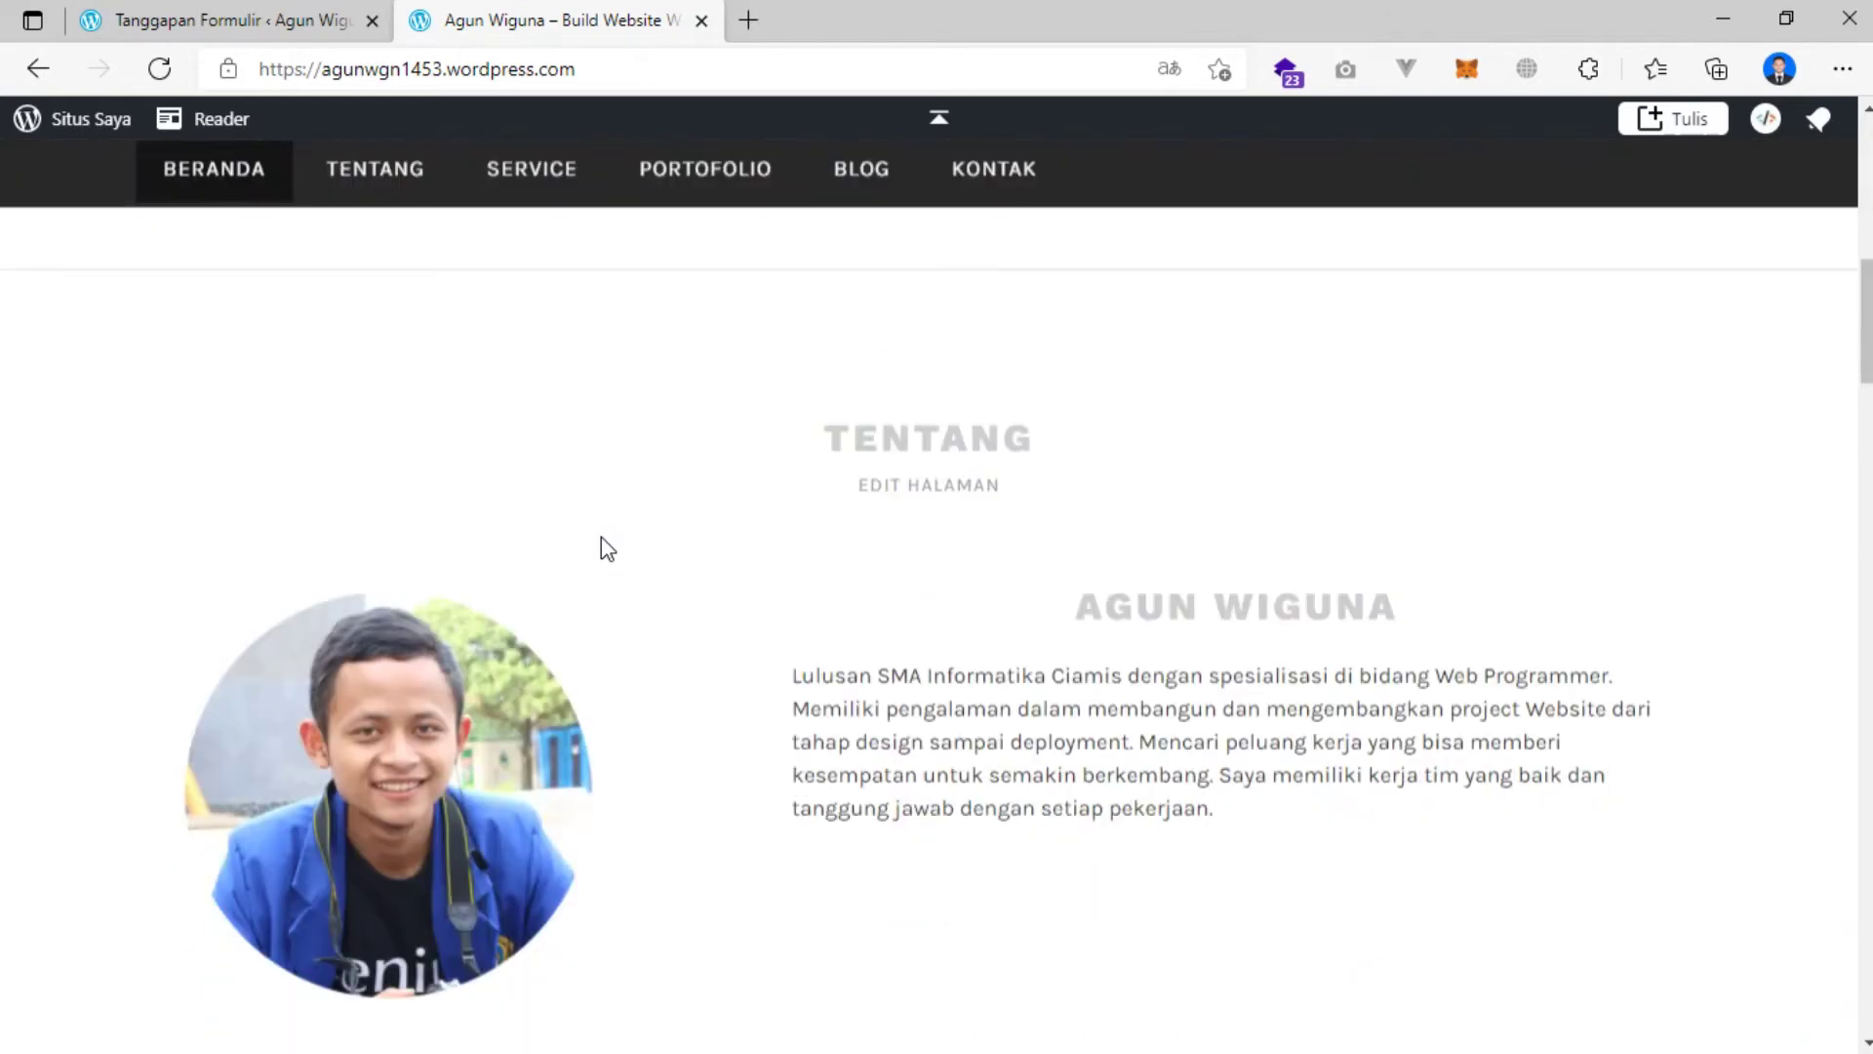
{"action": "scroll", "coordinate": [601, 537], "scroll_direction": "down", "scroll_amount": 5}
{"action": "scroll", "coordinate": [601, 535], "scroll_direction": "down", "scroll_amount": 5}
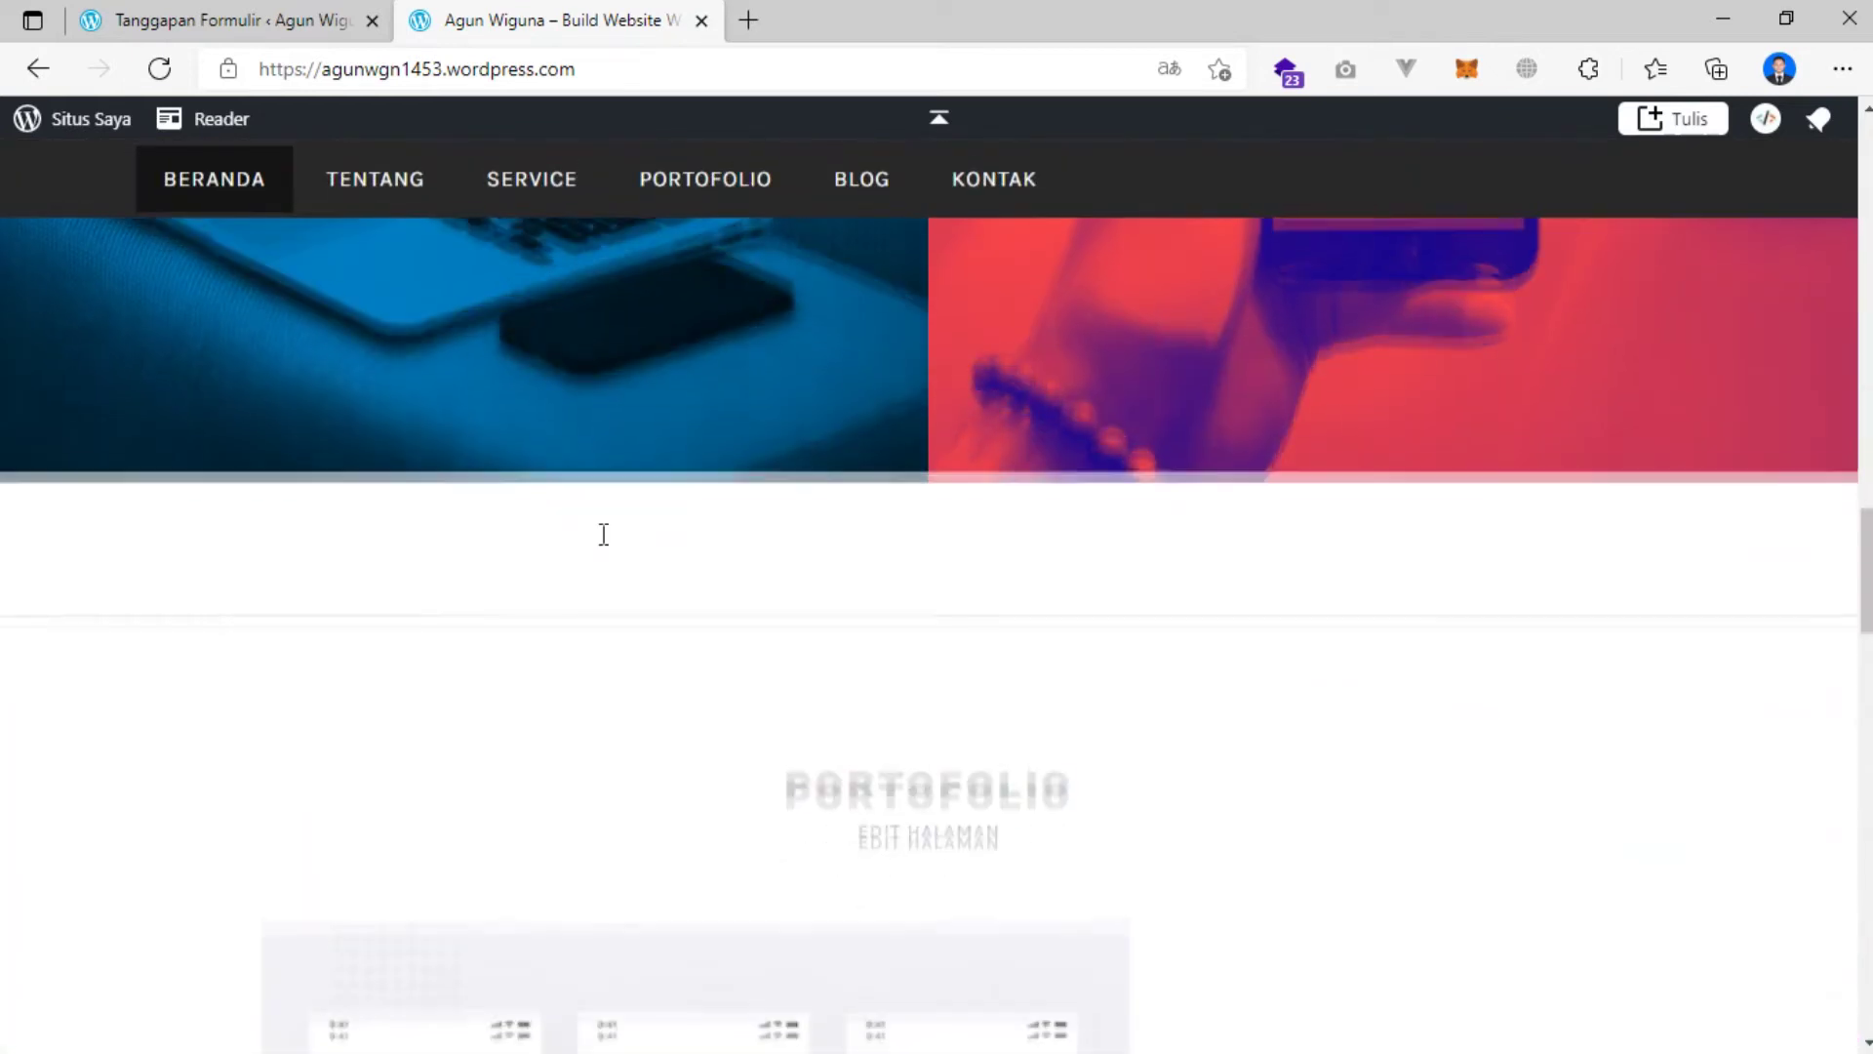
{"action": "scroll", "coordinate": [601, 535], "scroll_direction": "down", "scroll_amount": 5}
{"action": "scroll", "coordinate": [601, 535], "scroll_direction": "up", "scroll_amount": 5}
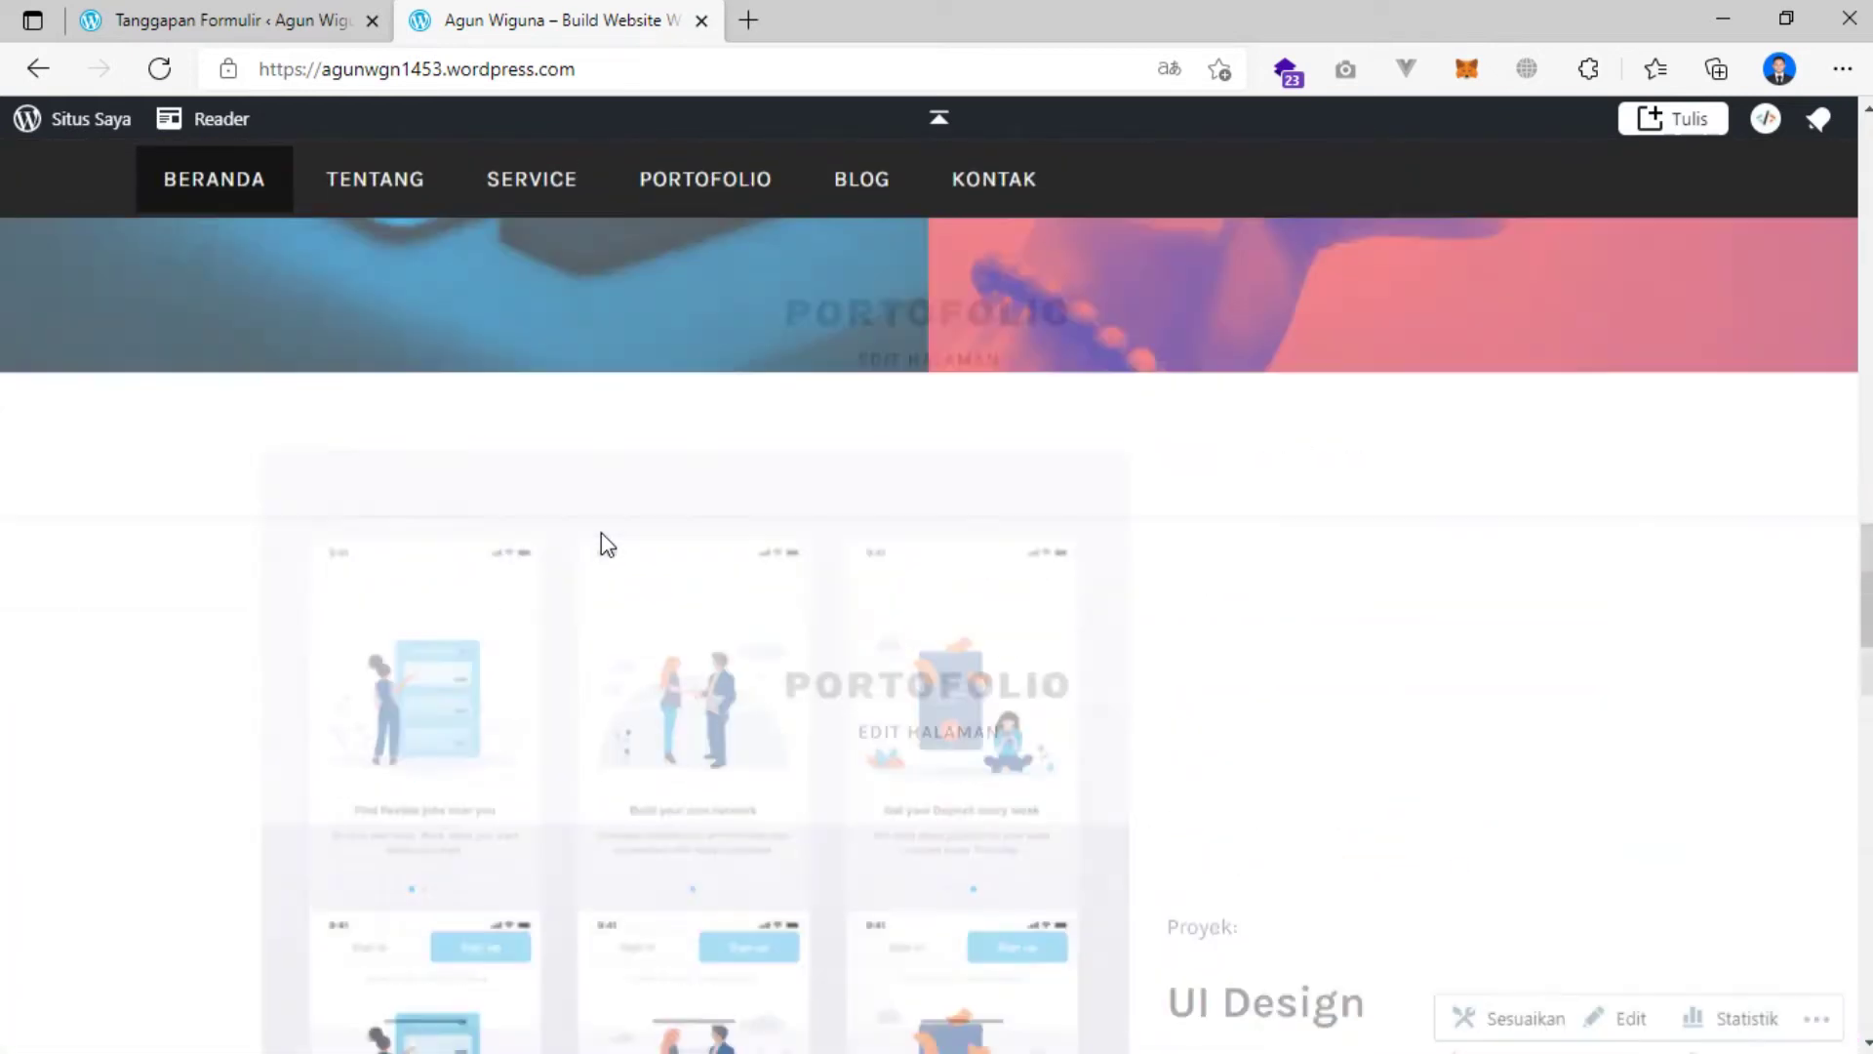
{"action": "scroll", "coordinate": [601, 533], "scroll_direction": "down", "scroll_amount": 15}
{"action": "scroll", "coordinate": [601, 535], "scroll_direction": "down", "scroll_amount": 10}
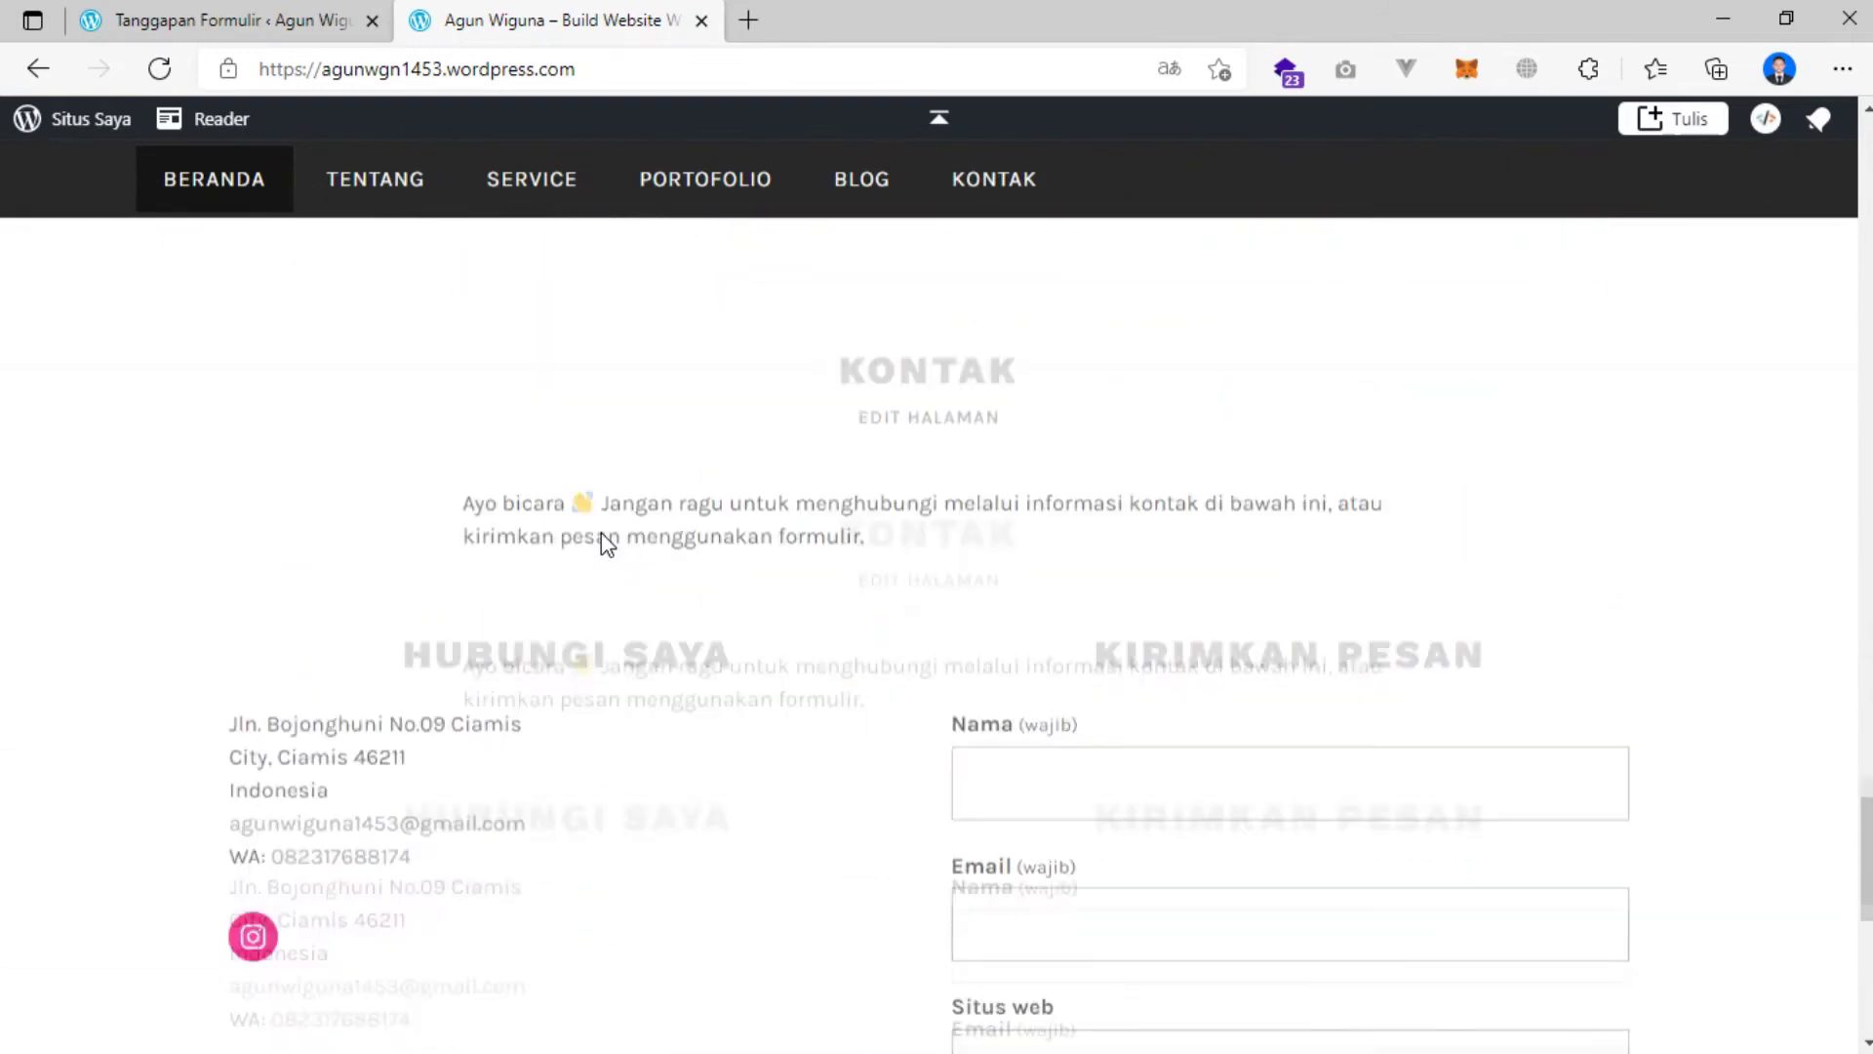
{"action": "scroll", "coordinate": [602, 534], "scroll_direction": "up", "scroll_amount": 15}
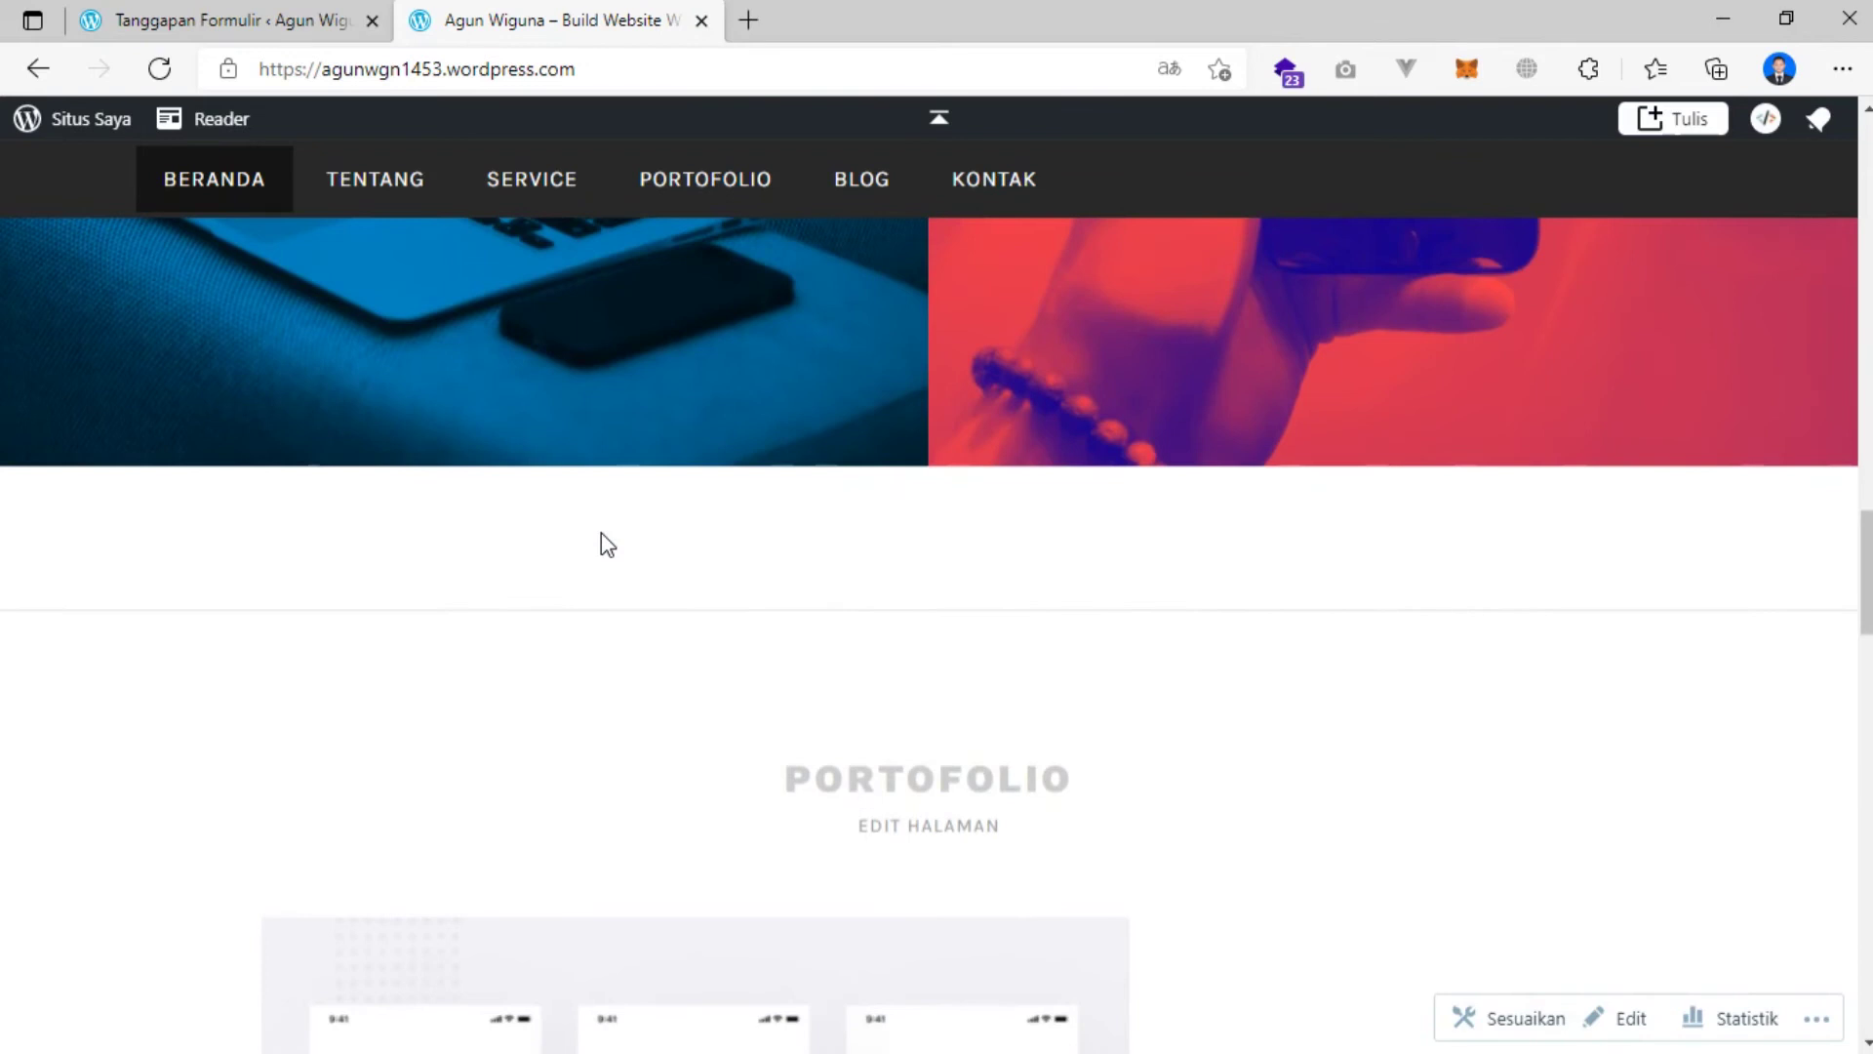
{"action": "scroll", "coordinate": [601, 532], "scroll_direction": "up", "scroll_amount": 10}
{"action": "scroll", "coordinate": [601, 532], "scroll_direction": "up", "scroll_amount": 8}
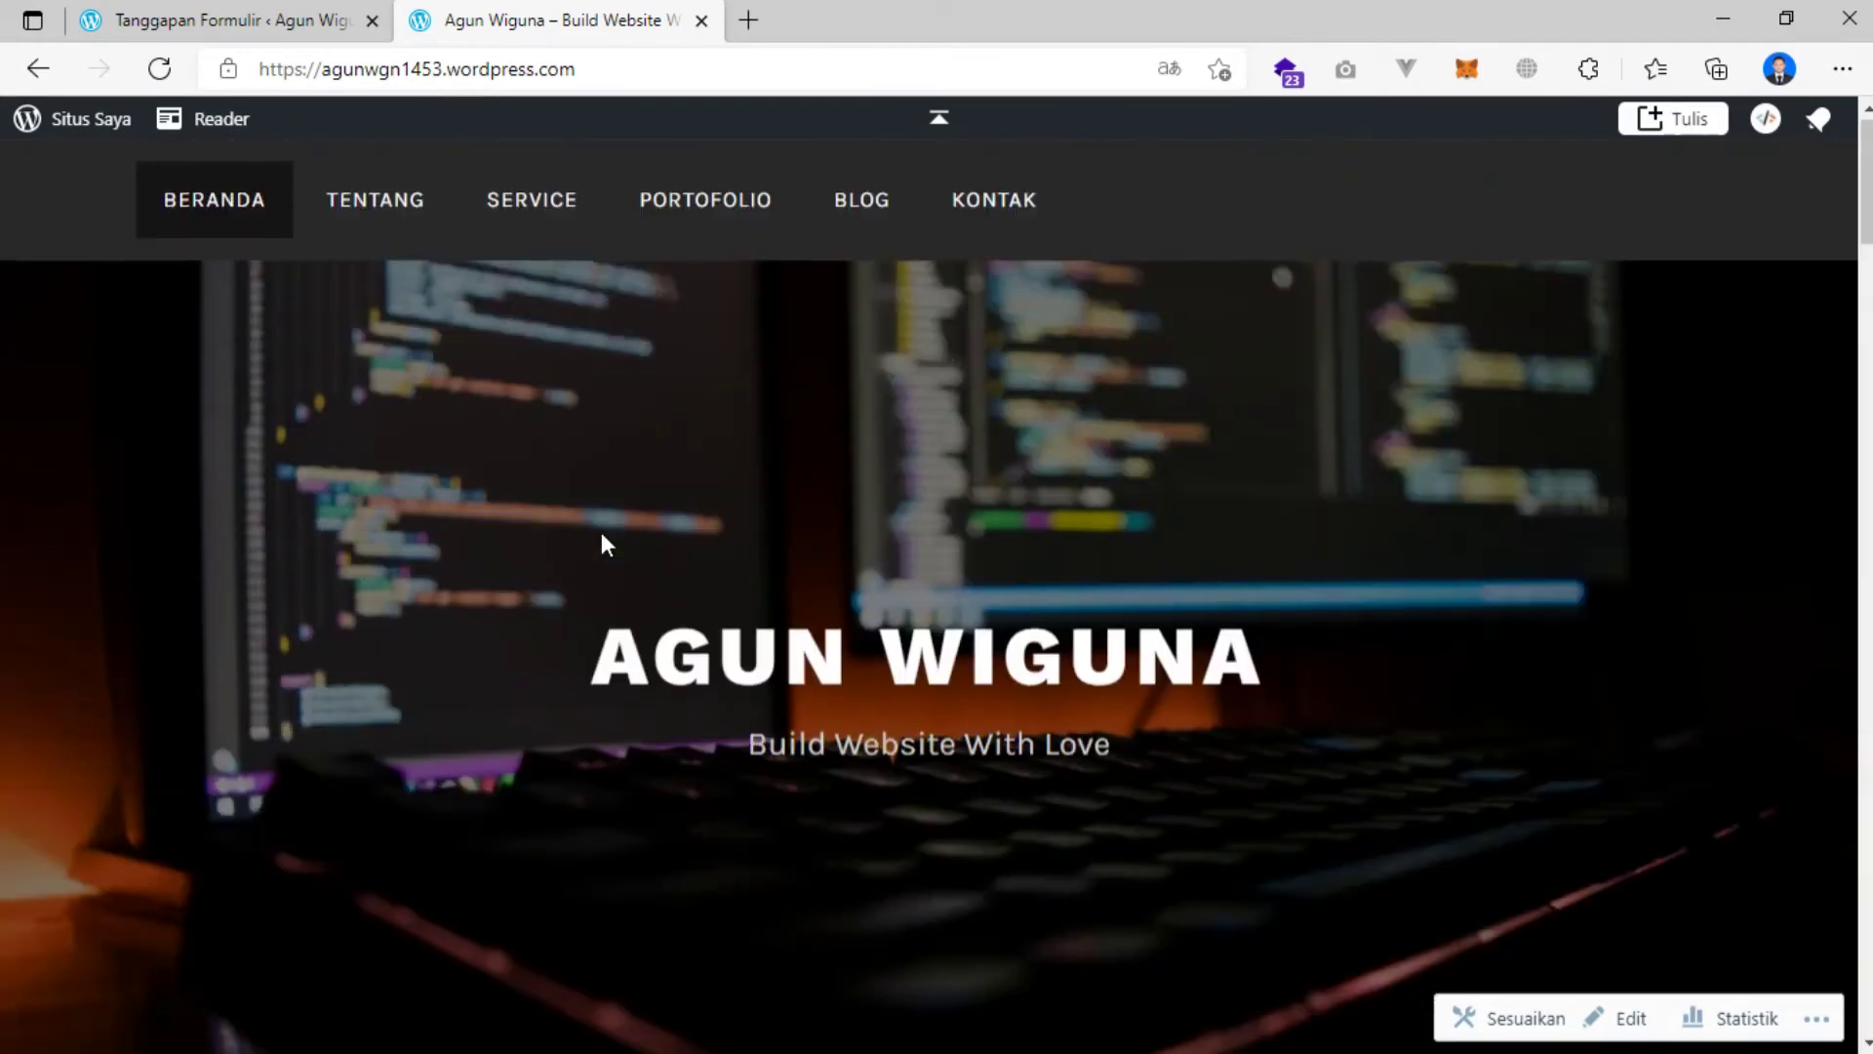